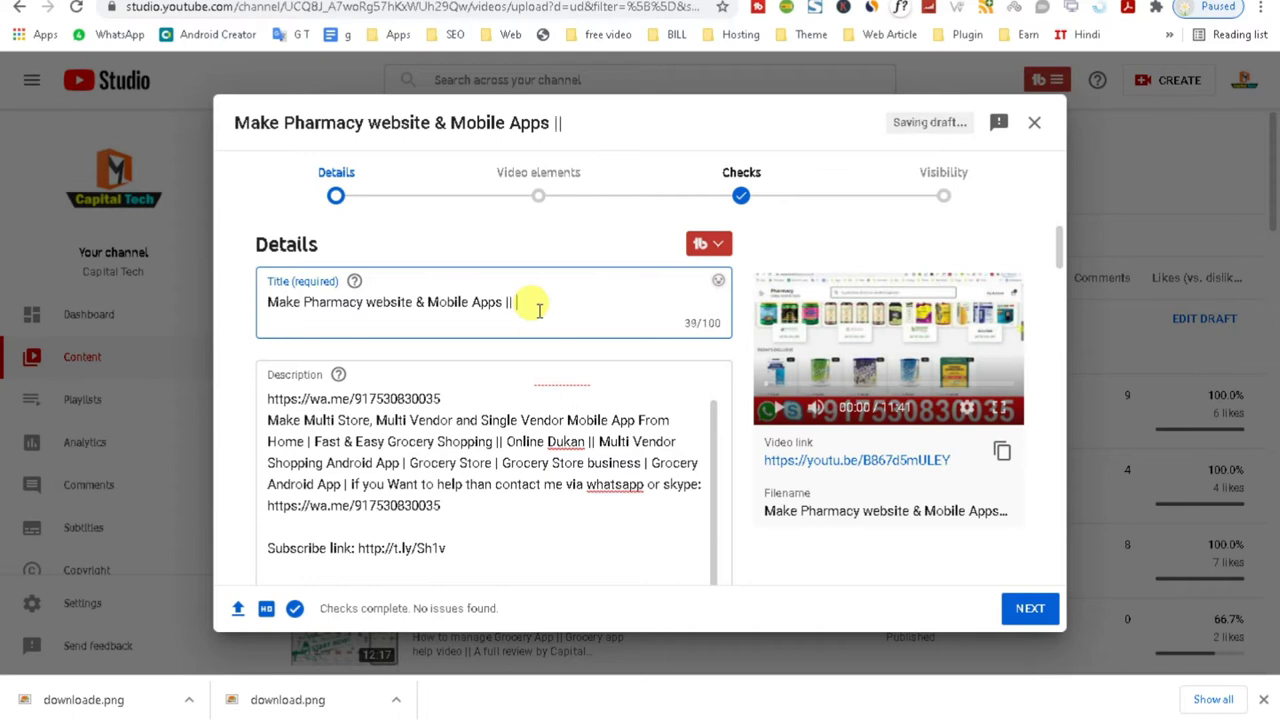
- Copy "Pharmacy Website Development" from the top Google ad heading and append it to the video title, followed by "||"
{"action": "key", "text": "ctrl+Tab"}
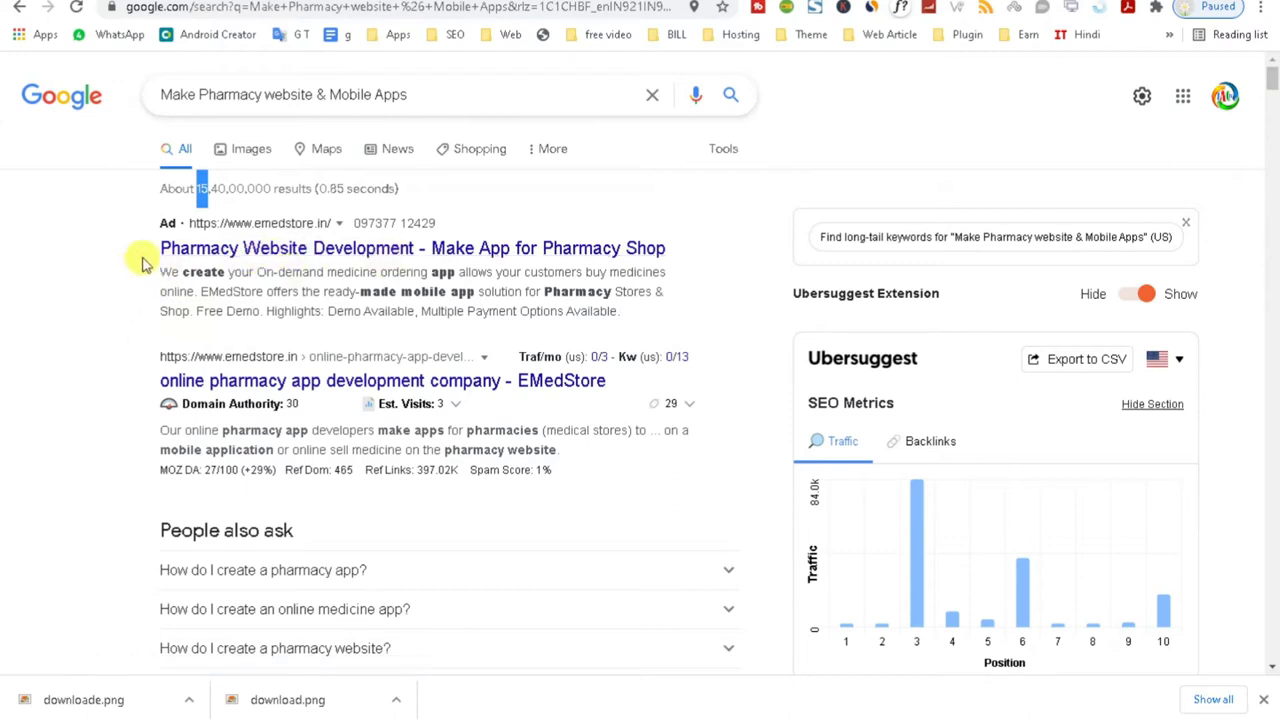
{"action": "left_click_drag", "start_coordinate": [158, 250], "coordinate": [430, 258]}
{"action": "key", "text": "ctrl+c"}
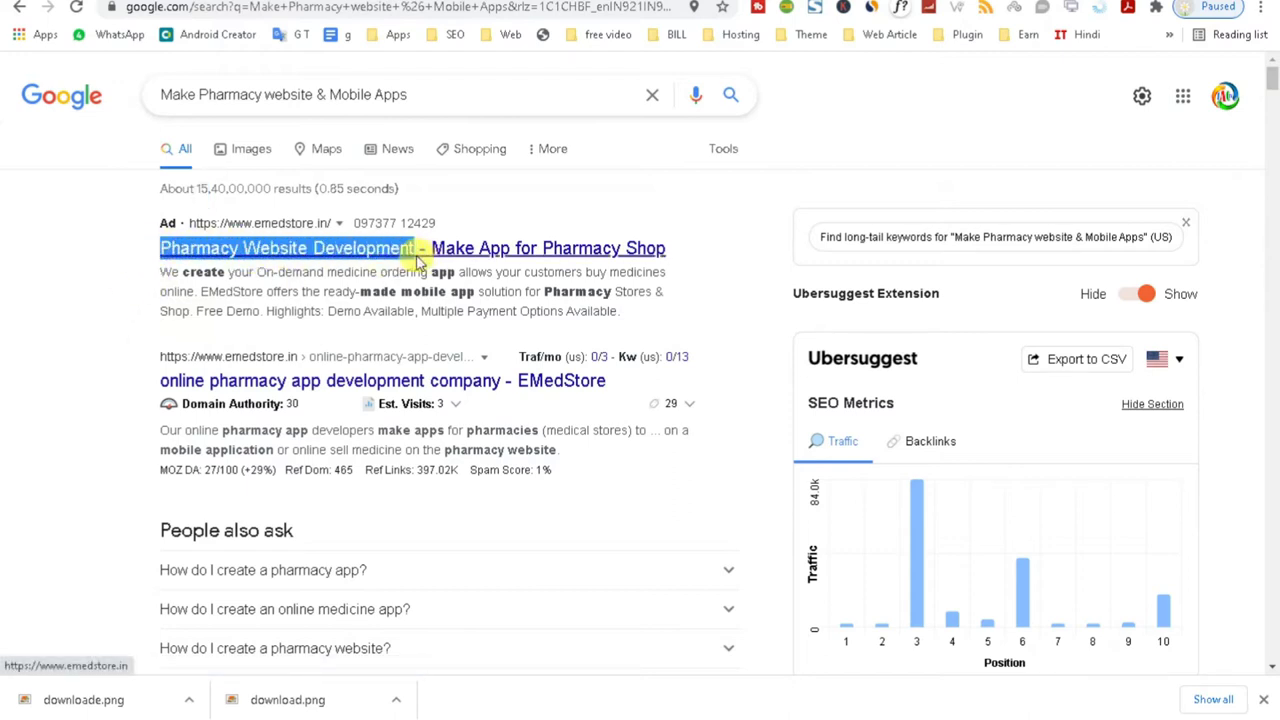
{"action": "left_click", "coordinate": [627, 2]}
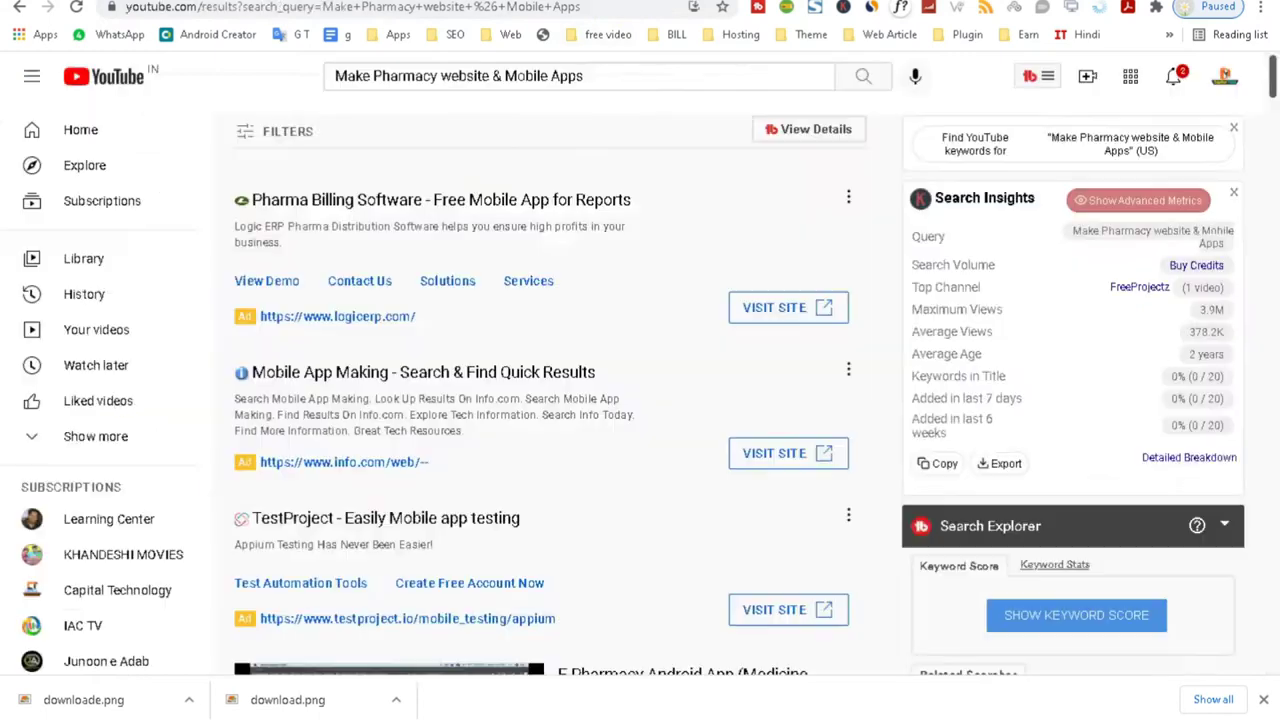
{"action": "key", "text": "ctrl+Tab"}
{"action": "key", "text": "ctrl+Tab"}
{"action": "left_click", "coordinate": [534, 301]}
{"action": "key", "text": "ctrl+v"}
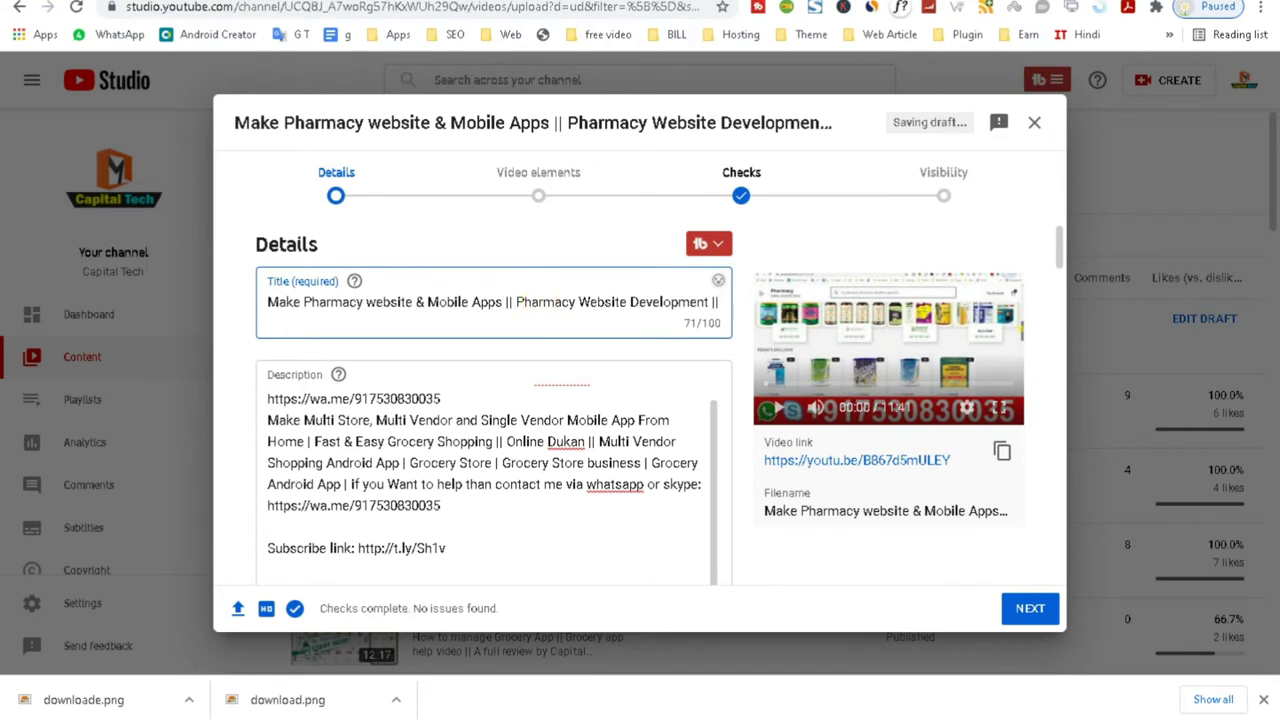
- Open Notepad and start a keyword list with "Pharmacy Website Development,"
{"action": "key", "text": "super"}
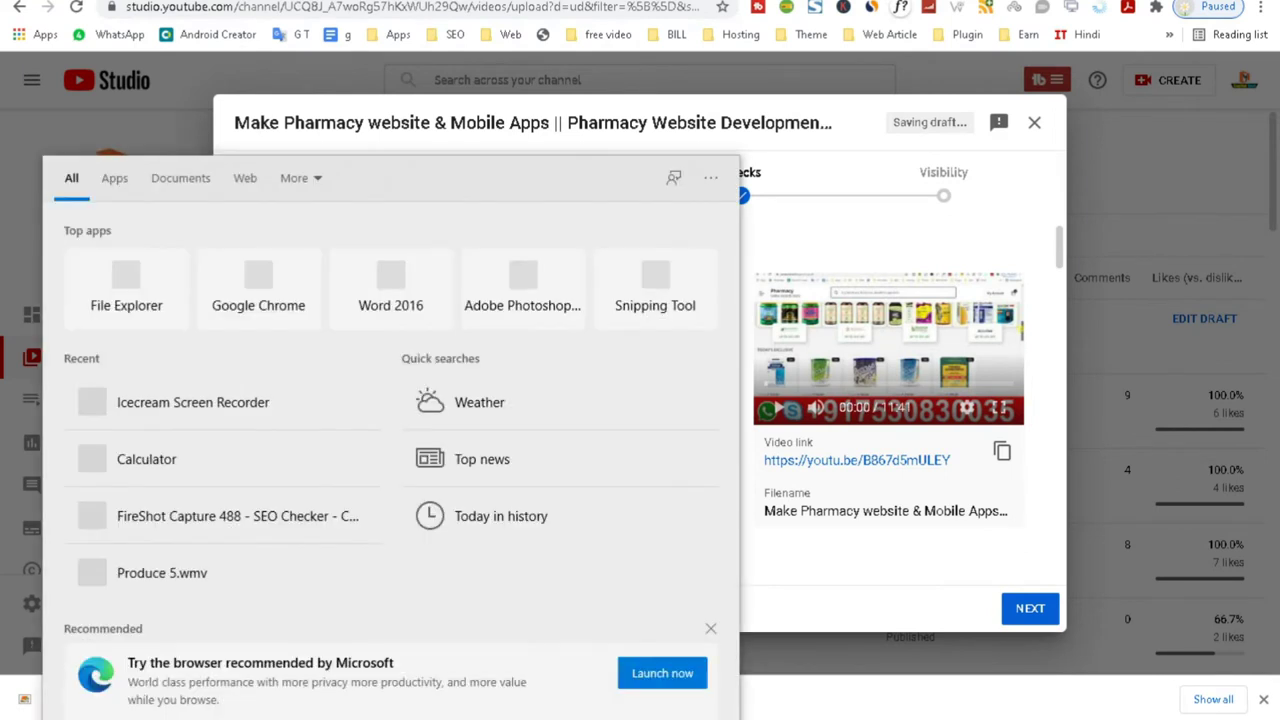
{"action": "type", "text": "note"}
{"action": "left_click", "coordinate": [171, 256]}
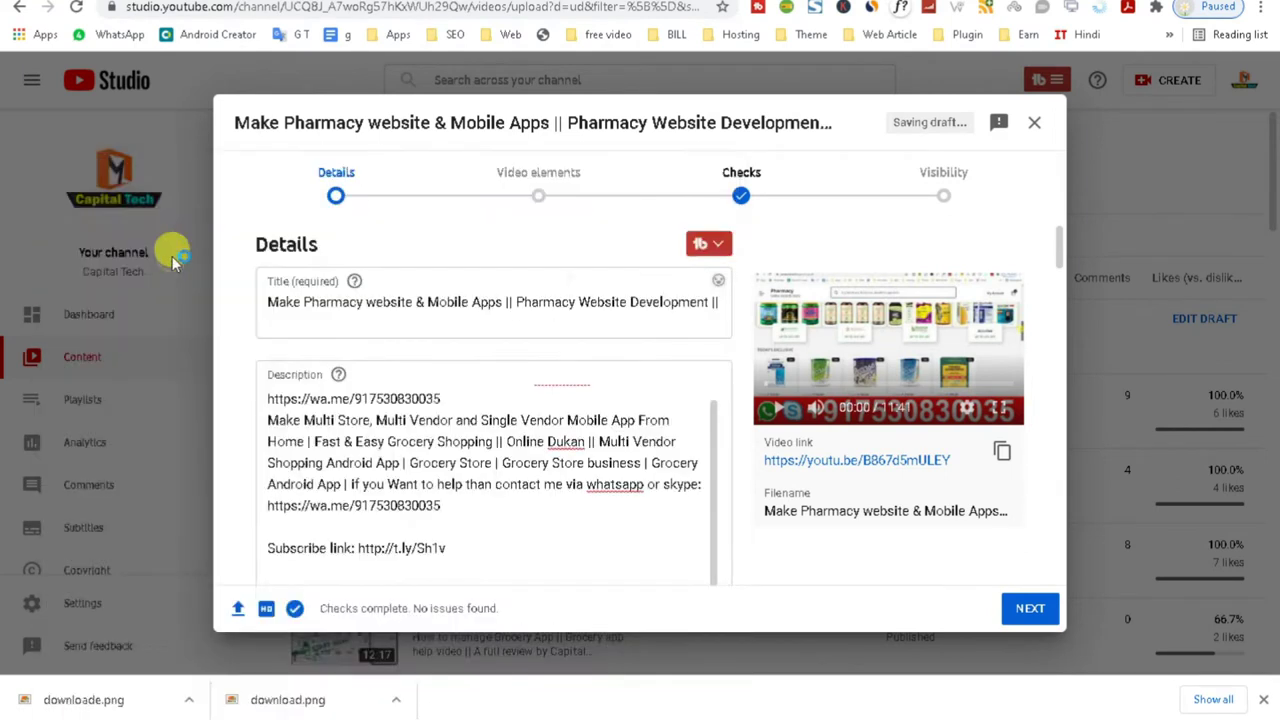
{"action": "key", "text": "ctrl+v"}
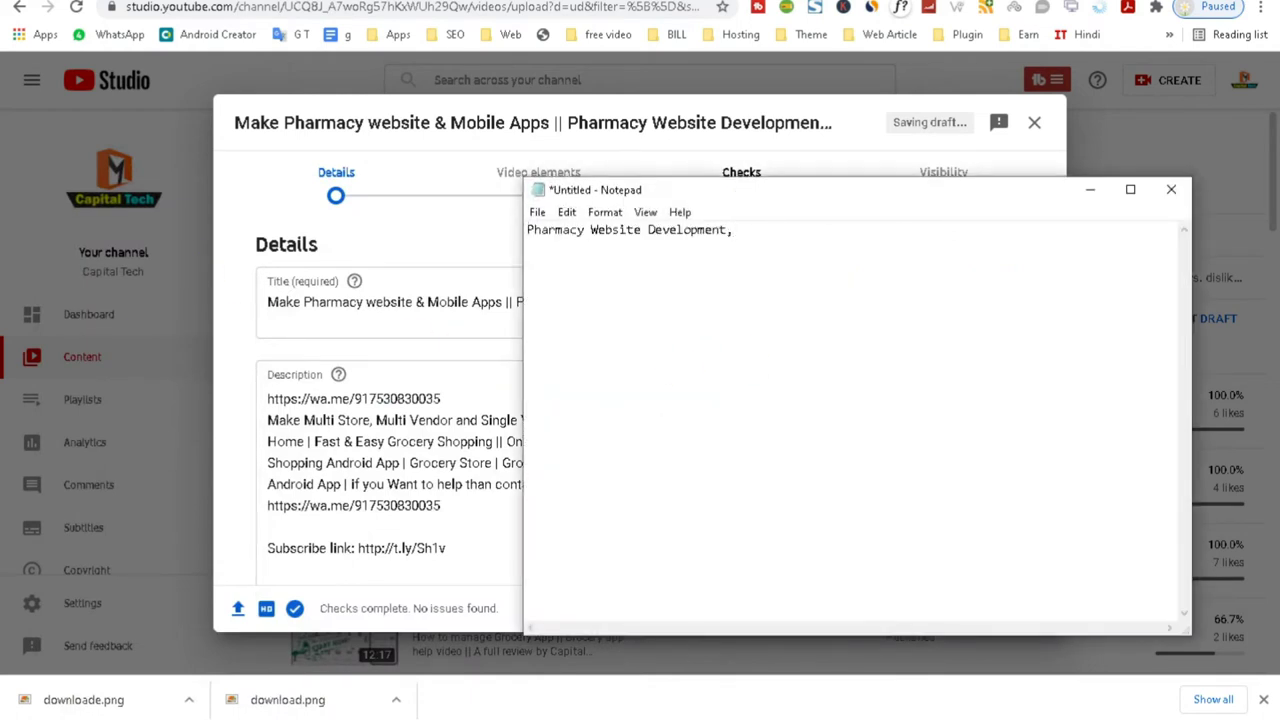
- Copy "Make Pharmacy website & Mobile Apps" from the video title and add it with a comma to the Notepad keyword list
{"action": "left_click", "coordinate": [491, 294]}
{"action": "left_click_drag", "start_coordinate": [501, 301], "coordinate": [205, 315]}
{"action": "key", "text": "ctrl+c"}
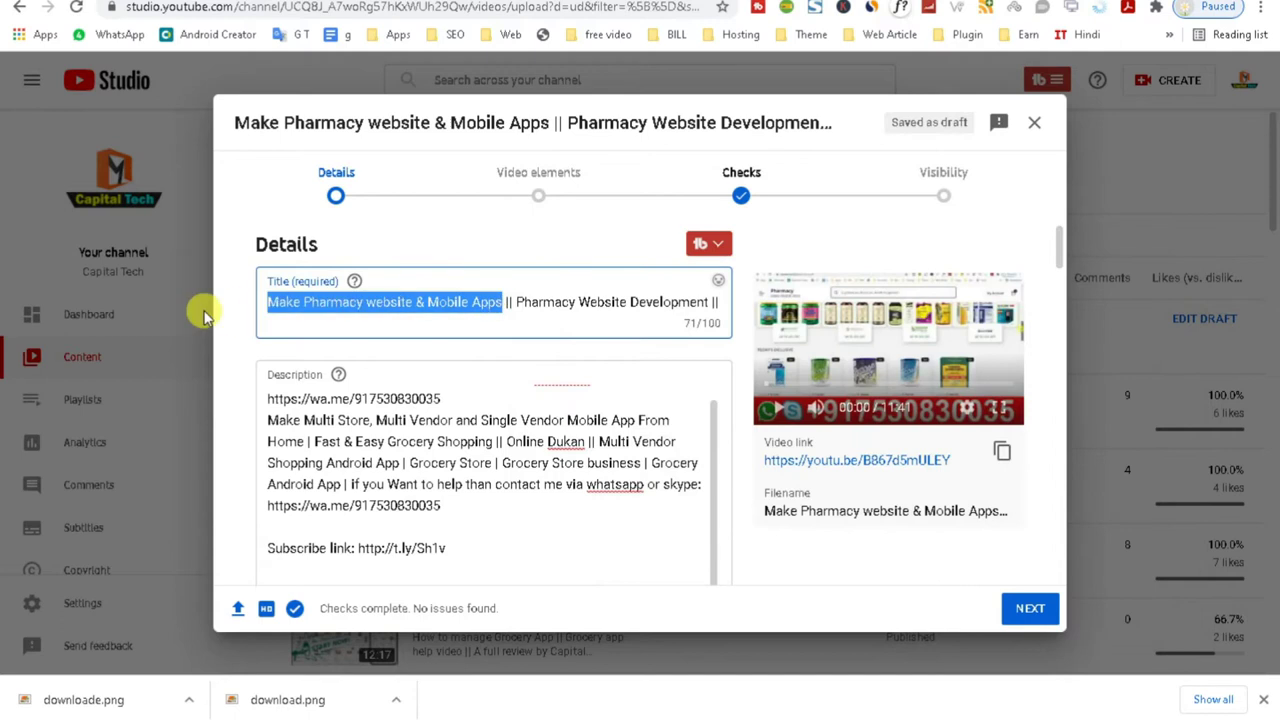
{"action": "key", "text": "alt+Tab"}
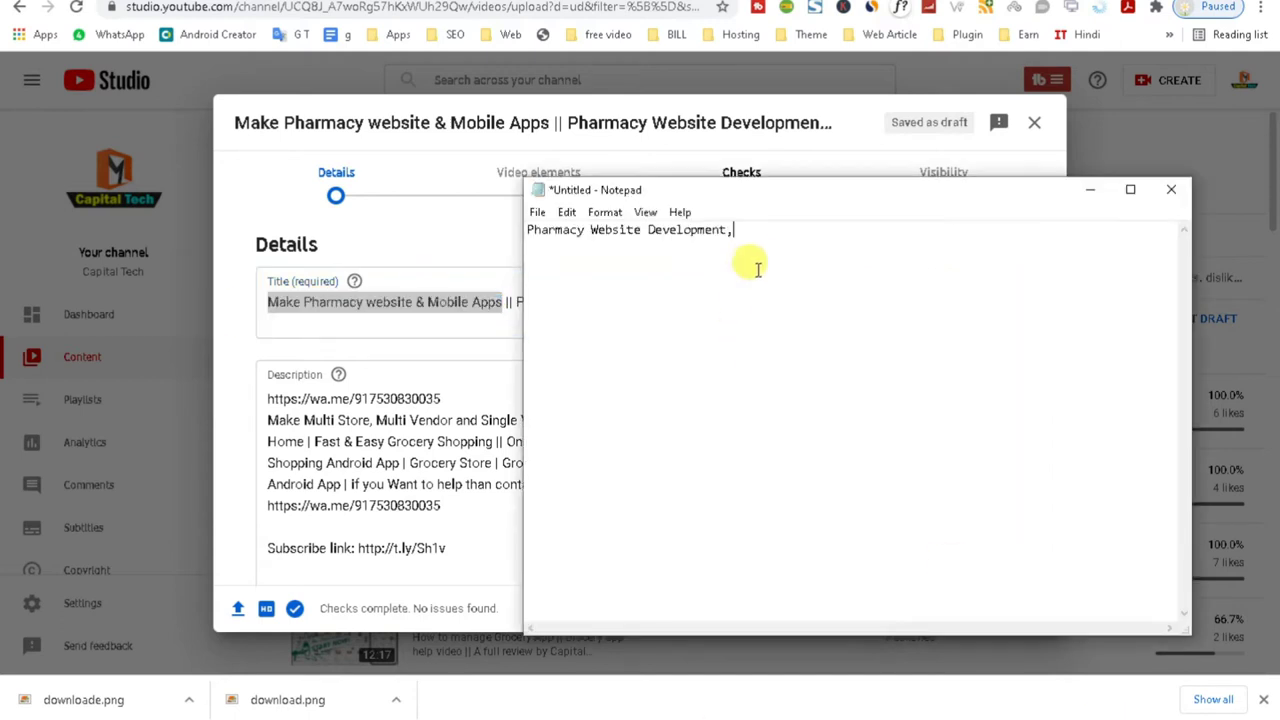
{"action": "key", "text": "ctrl+v"}
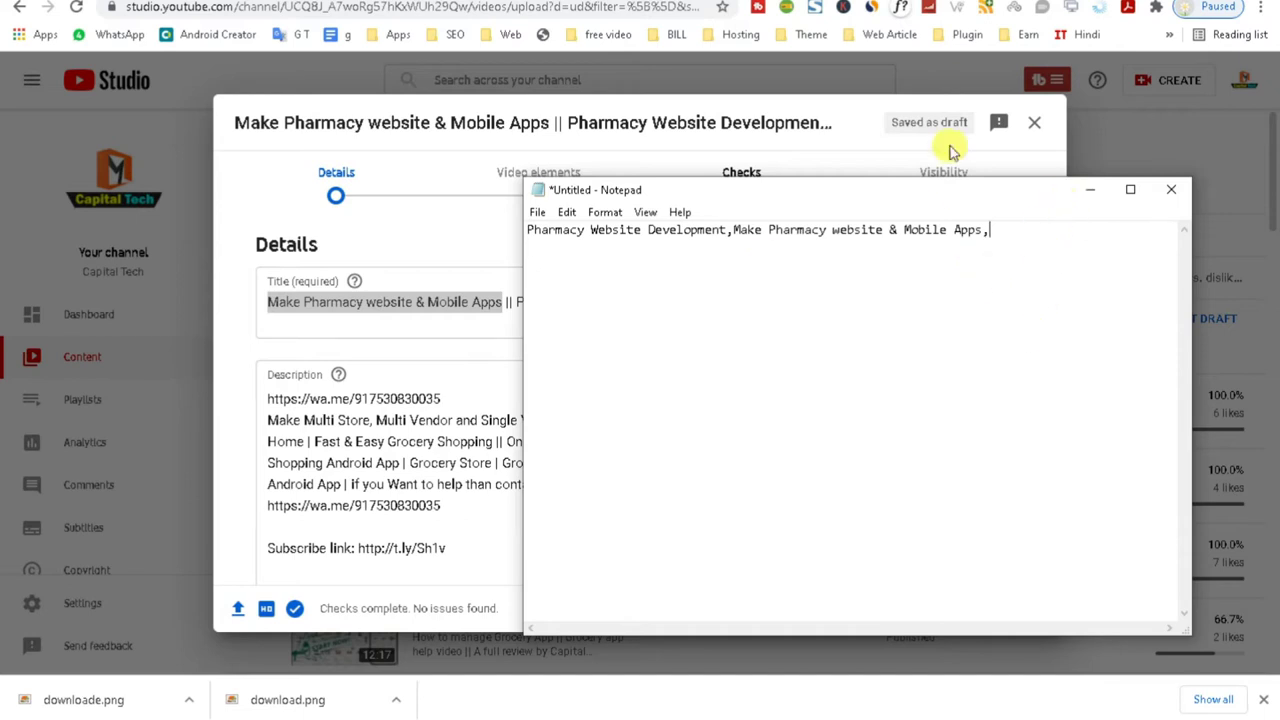
- Copy "online pharmacy app development company" from the EMedStore Google result and add it with a comma to the Notepad keyword list
{"action": "key", "text": "alt+Tab"}
{"action": "left_click_drag", "start_coordinate": [159, 380], "coordinate": [502, 380]}
{"action": "key", "text": "ctrl+c"}
{"action": "key", "text": "alt+Tab"}
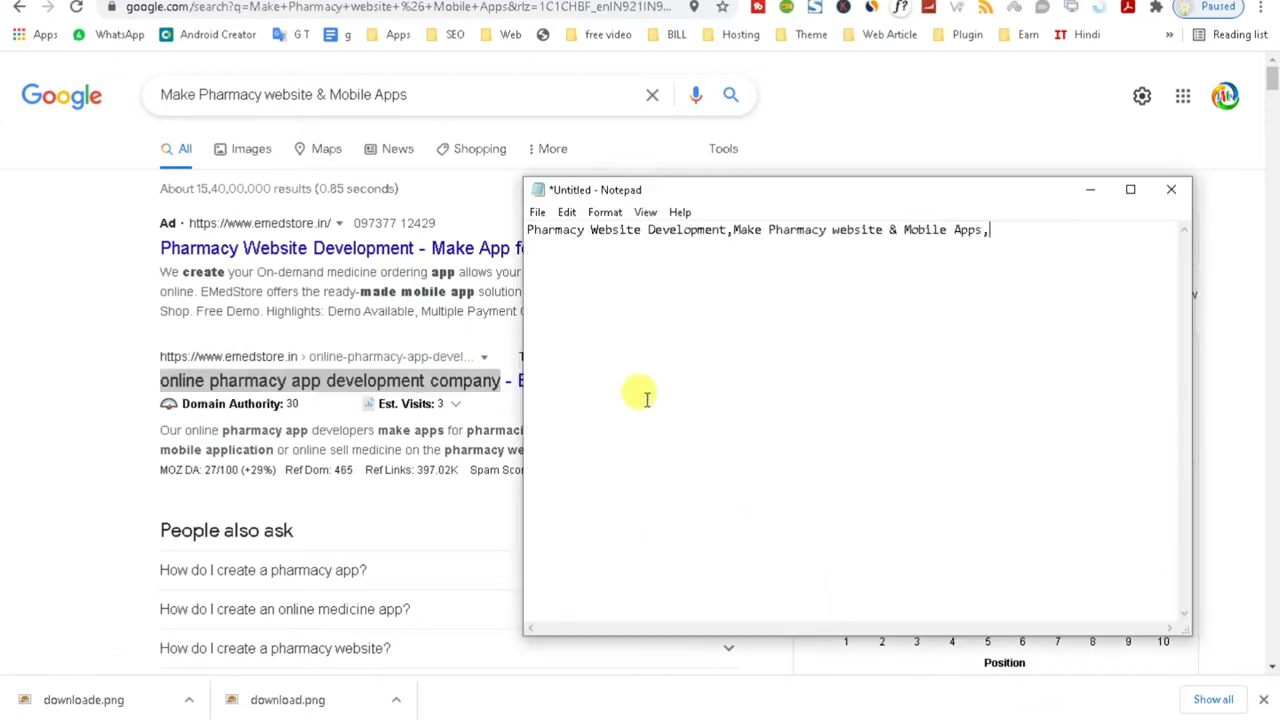
{"action": "key", "text": "ctrl+v"}
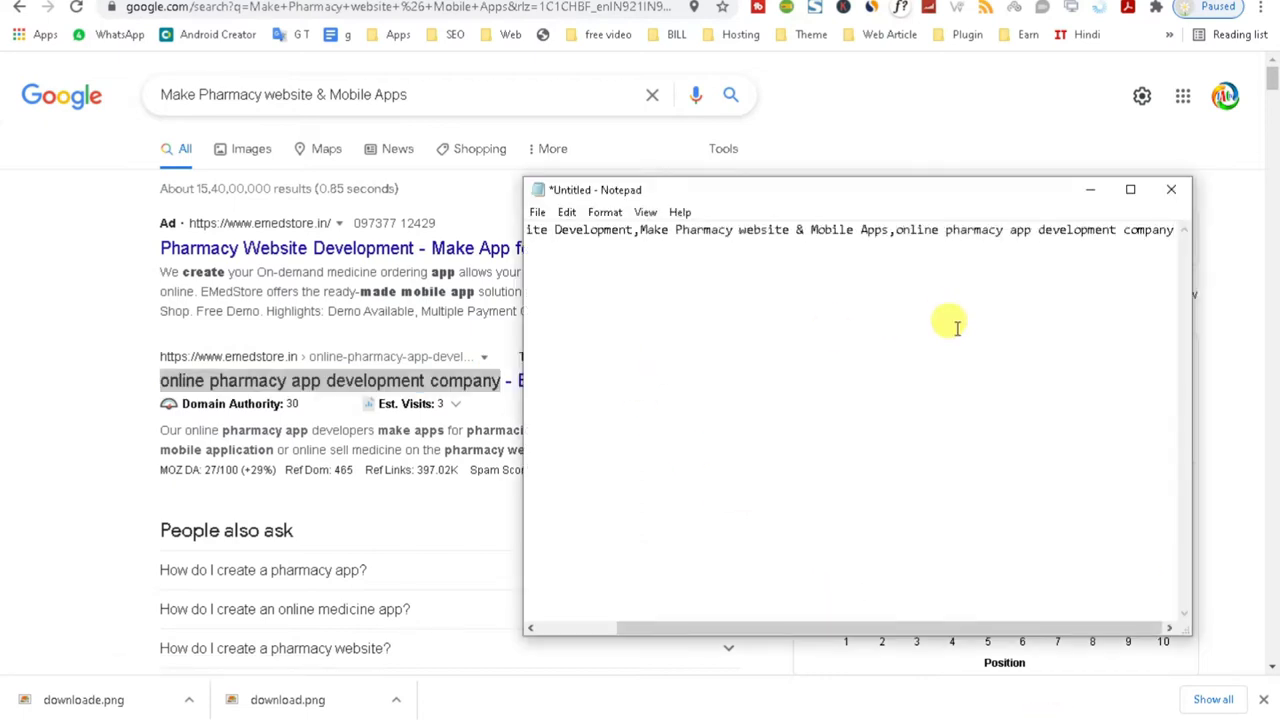
{"action": "type", "text": ","}
- Take "How To Start Online Pharmacy" from the YouTube result title and add it with a comma on a new line in the Notepad list
{"action": "left_click", "coordinate": [880, 106]}
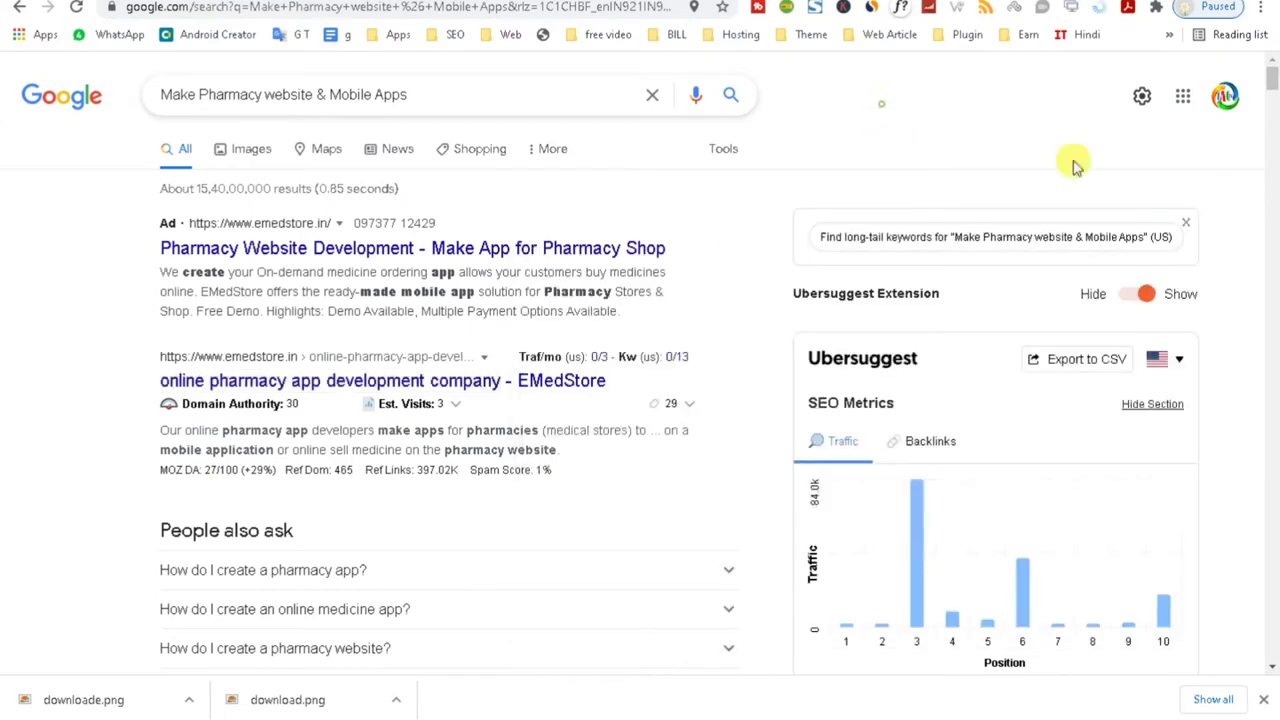
{"action": "scroll", "coordinate": [1262, 253], "scroll_direction": "down", "scroll_amount": 5}
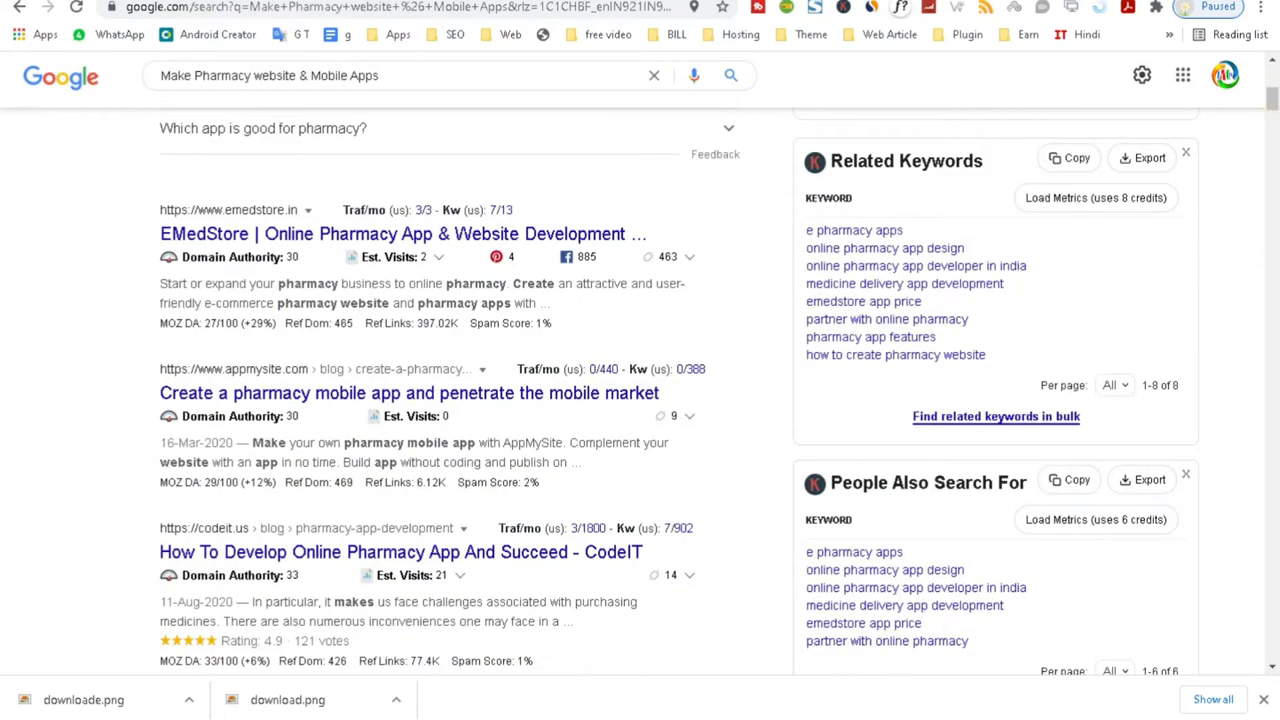
{"action": "key", "text": "ctrl+Tab"}
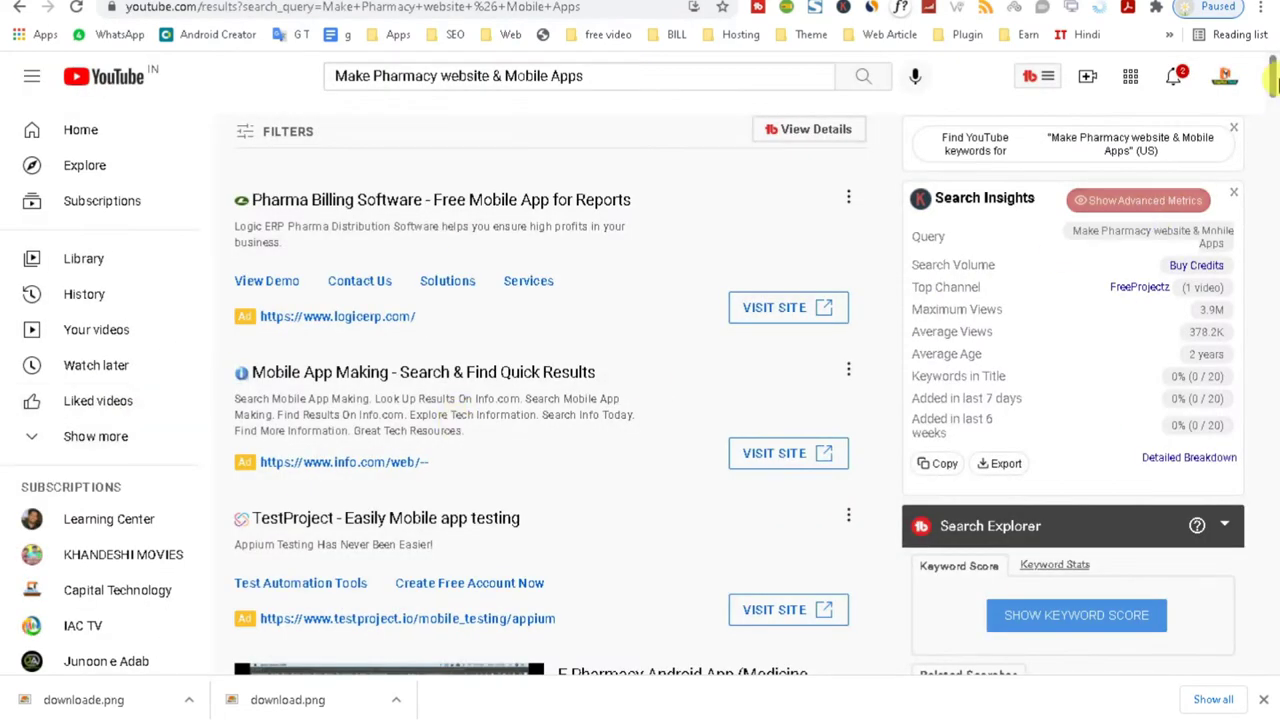
{"action": "scroll", "coordinate": [1270, 100], "scroll_direction": "down", "scroll_amount": 3}
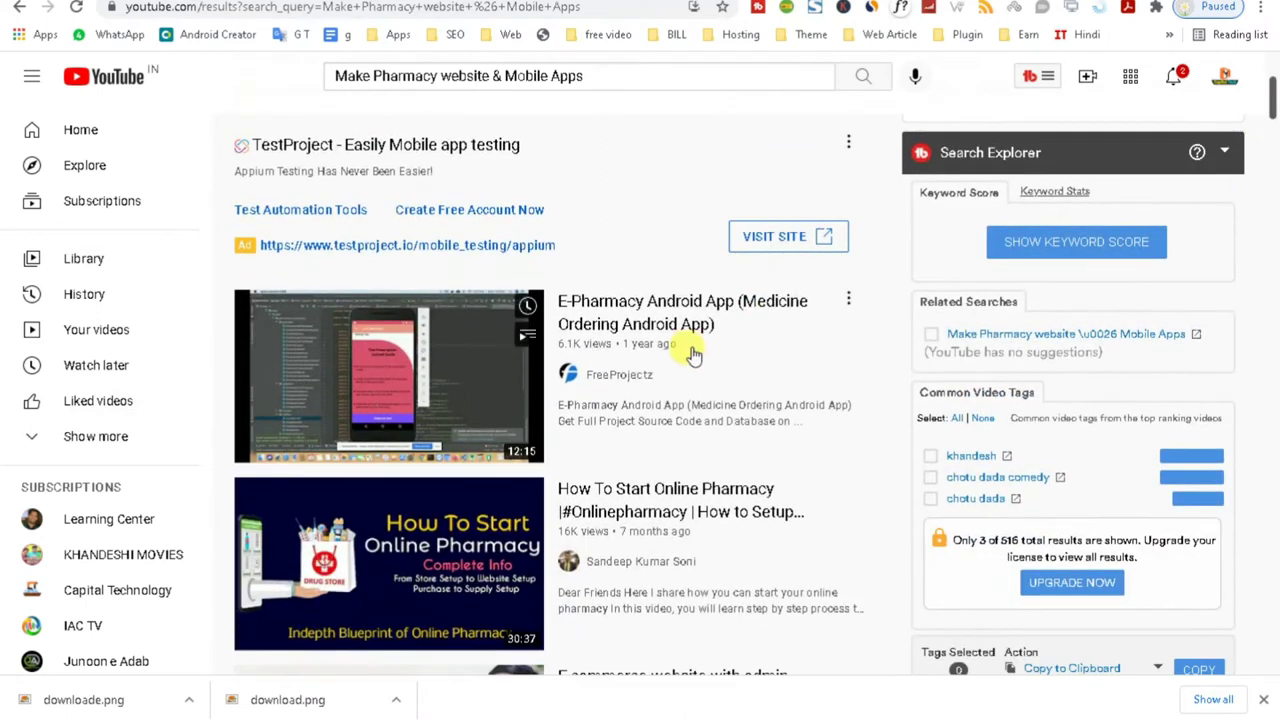
{"action": "mouse_move", "coordinate": [626, 500]}
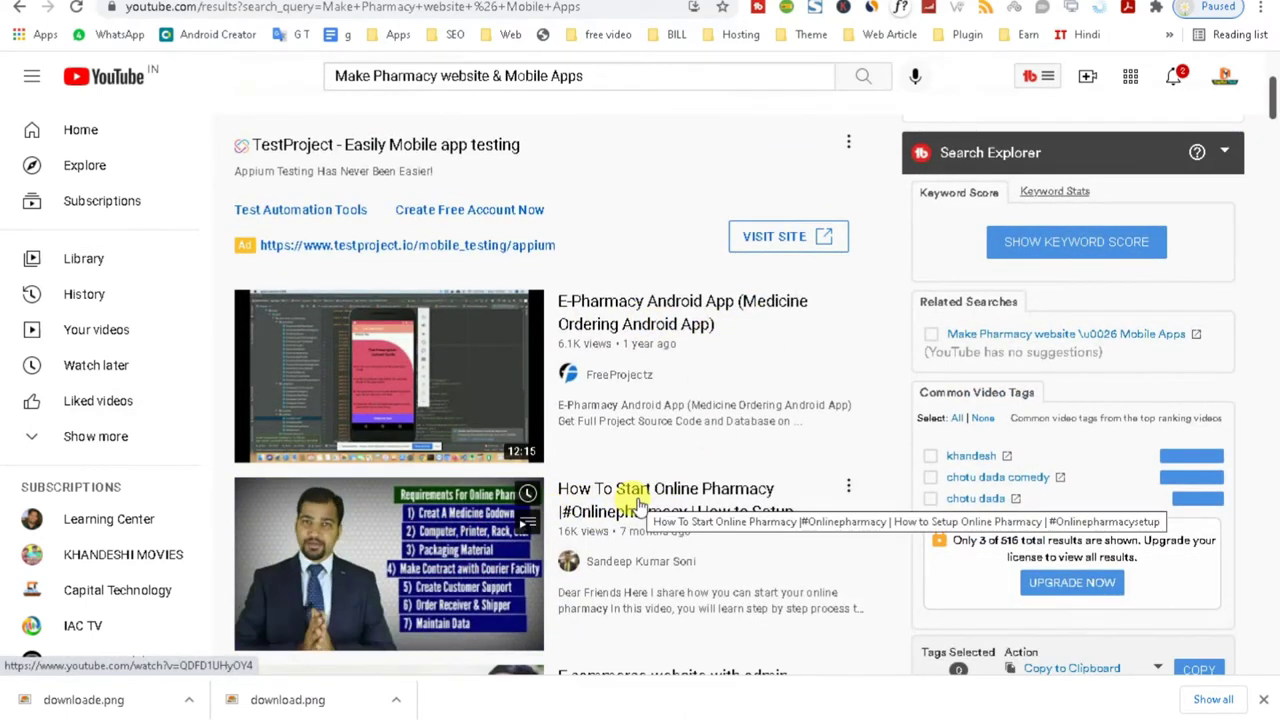
{"action": "left_click_drag", "start_coordinate": [523, 491], "coordinate": [849, 489]}
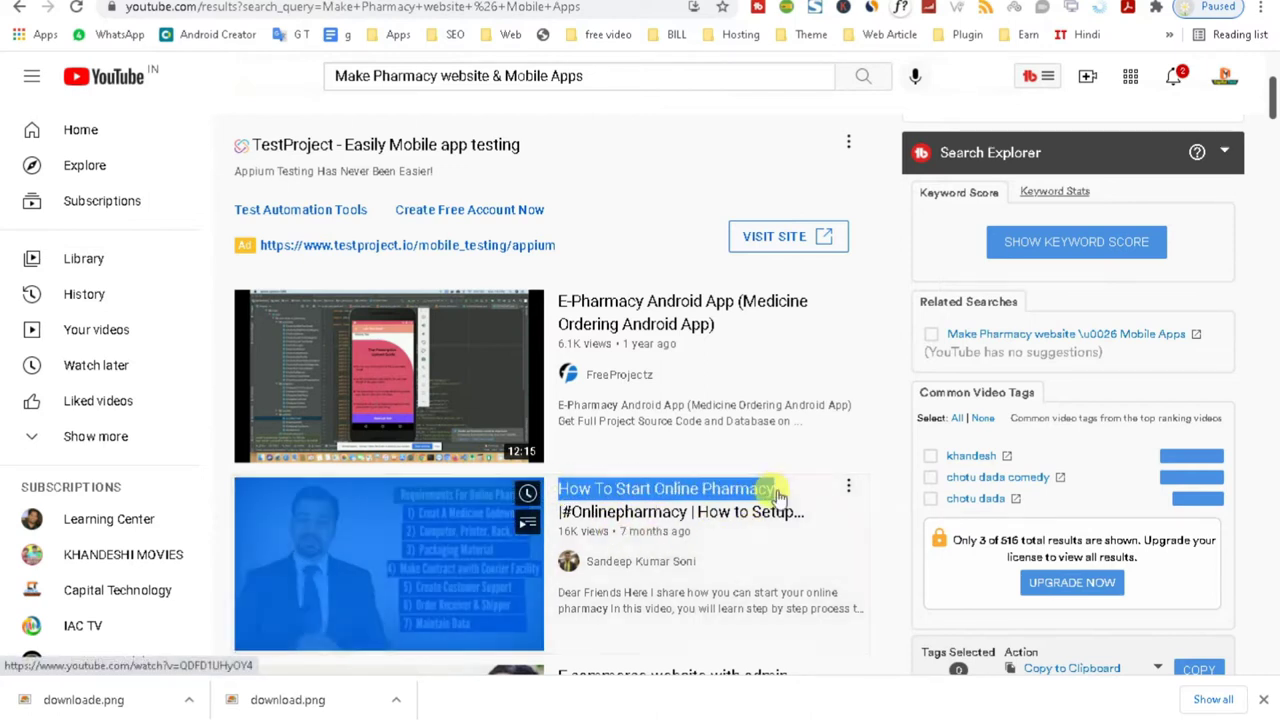
{"action": "left_click_drag", "start_coordinate": [300, 8], "coordinate": [290, 8]}
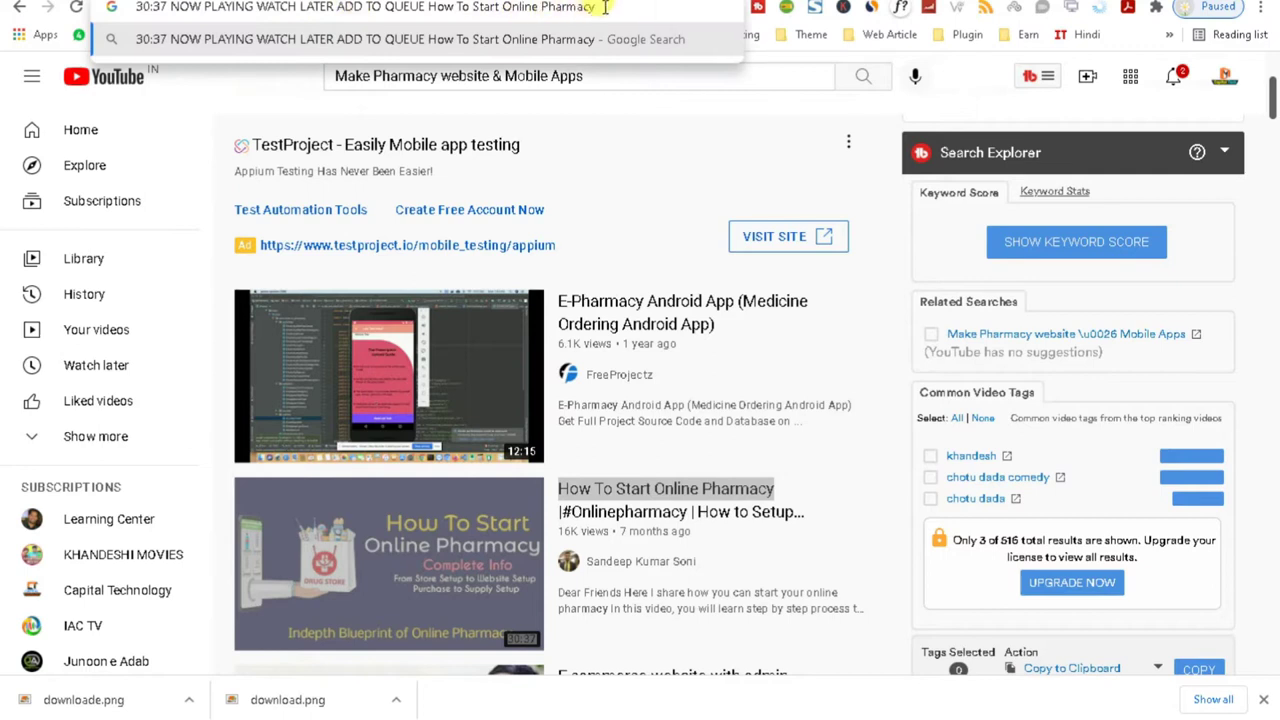
{"action": "left_click_drag", "start_coordinate": [605, 8], "coordinate": [446, 10]}
{"action": "key", "text": "BackSpace"}
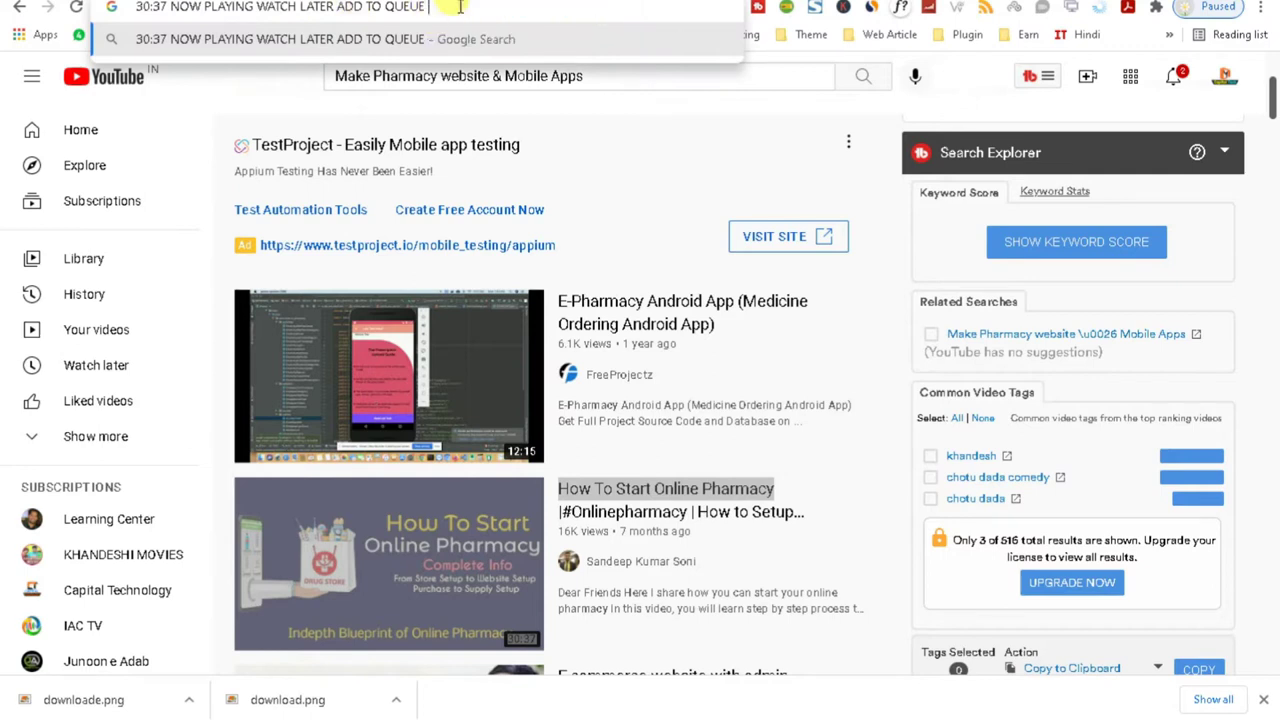
{"action": "key", "text": "alt+Tab"}
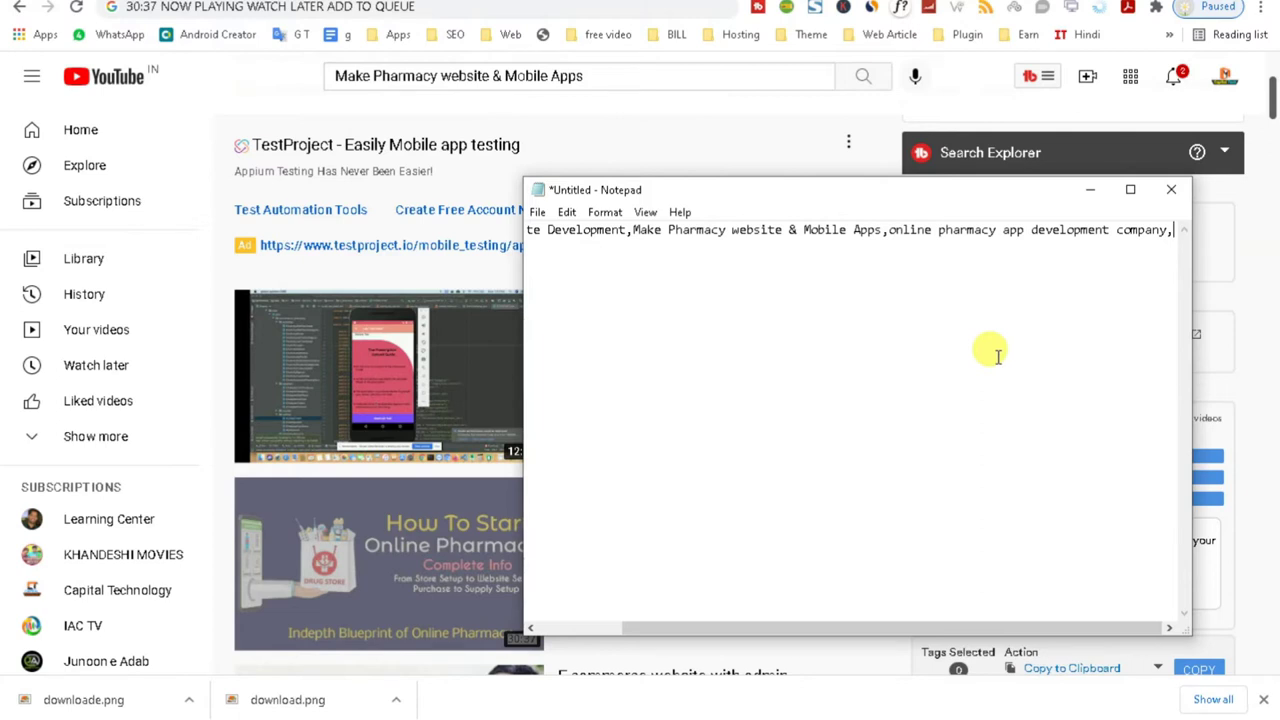
{"action": "key", "text": "Return"}
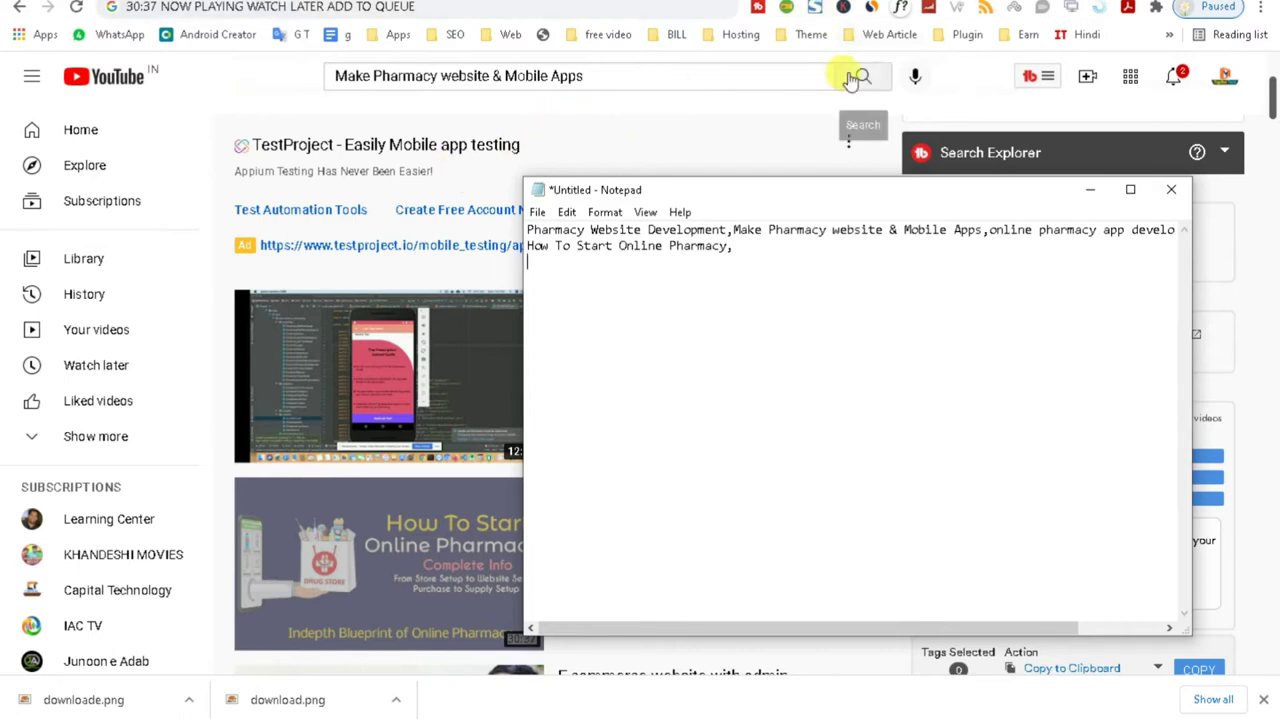
- Take "Medicine Delivery App Development" from the YouTube result title and add it with a comma as the third line of the Notepad list
{"action": "left_click", "coordinate": [771, 77]}
{"action": "left_click_drag", "start_coordinate": [1273, 98], "coordinate": [1273, 118]}
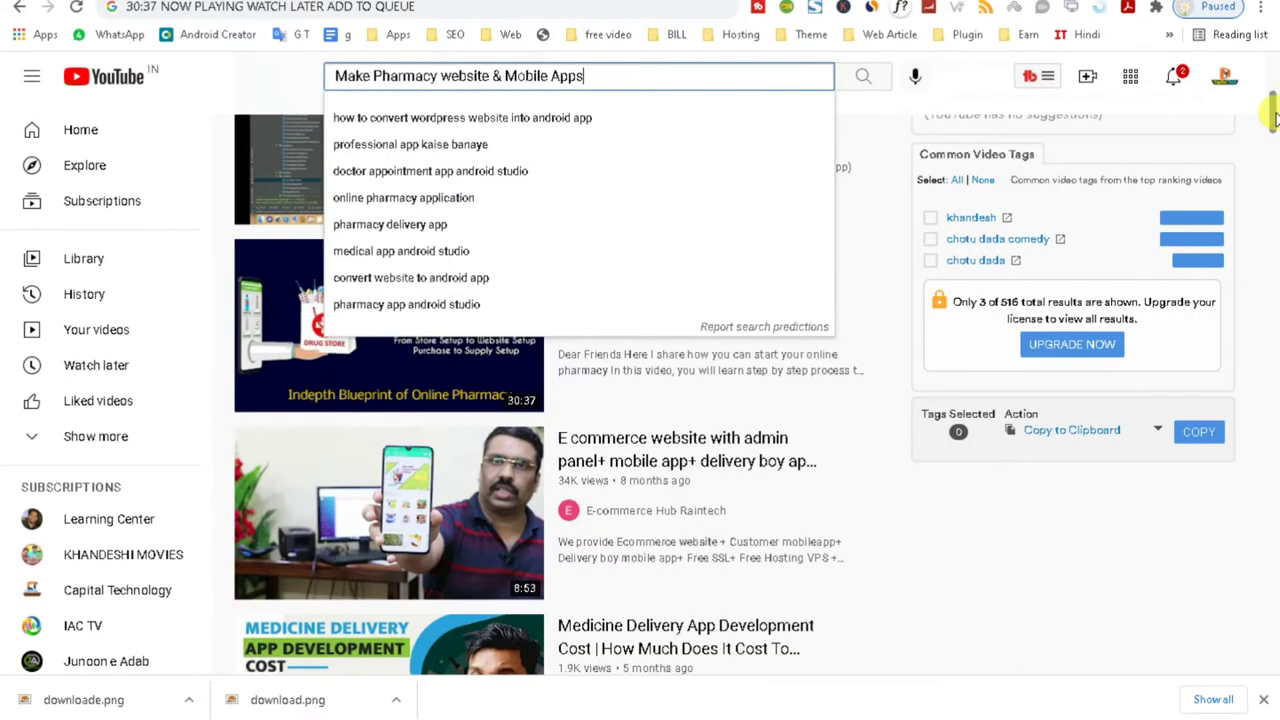
{"action": "mouse_move", "coordinate": [691, 446]}
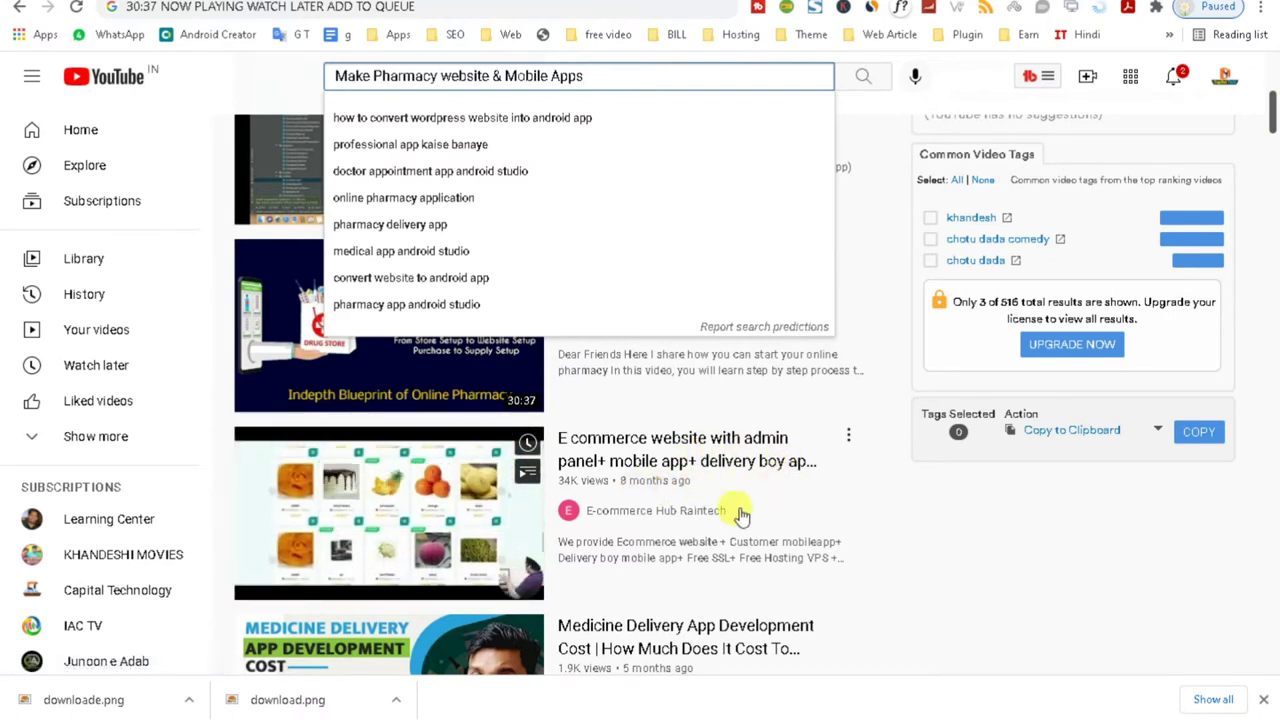
{"action": "left_click", "coordinate": [210, 69]}
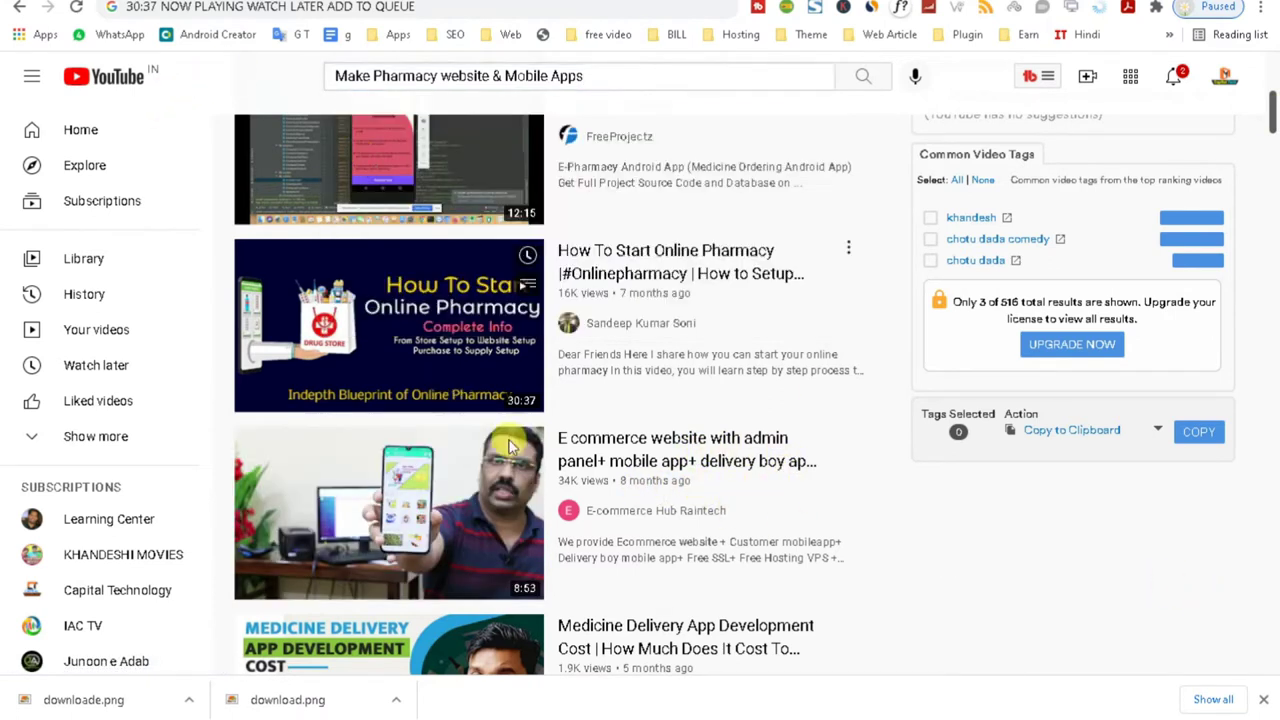
{"action": "mouse_move", "coordinate": [1273, 117]}
{"action": "left_mouse_down"}
{"action": "mouse_move", "coordinate": [1273, 148]}
{"action": "mouse_move", "coordinate": [1273, 136]}
{"action": "left_mouse_up"}
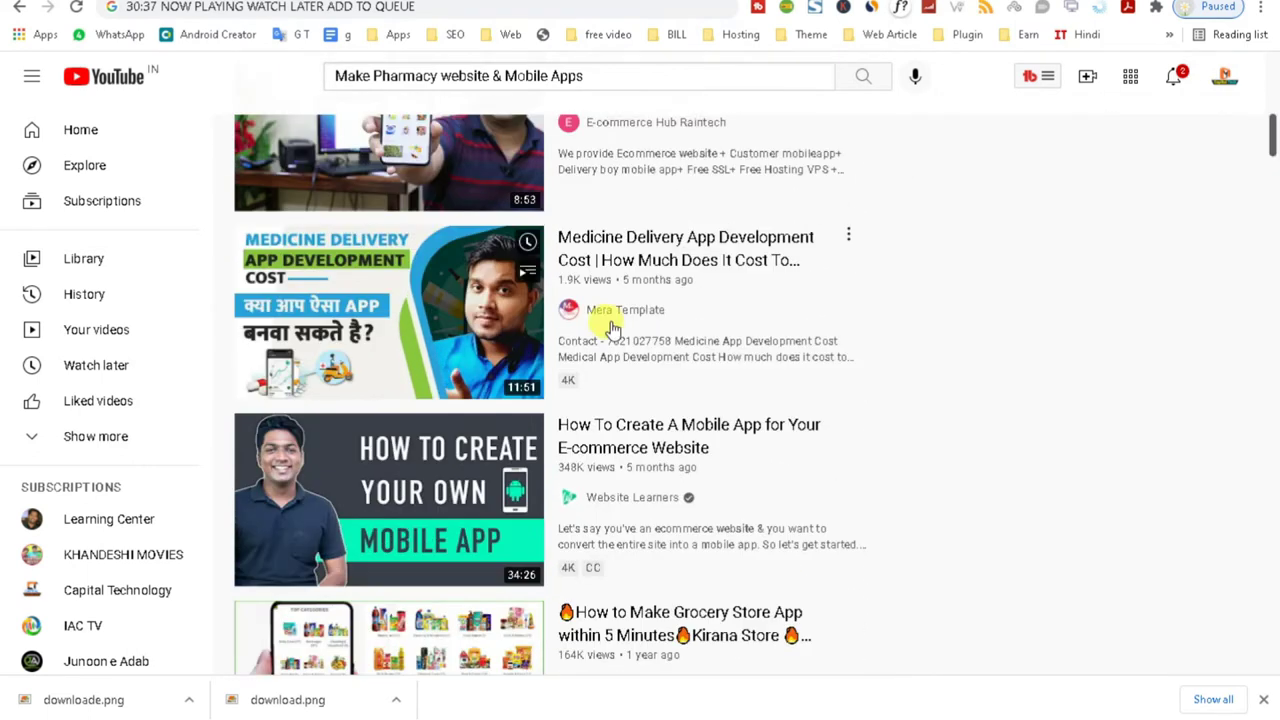
{"action": "left_click_drag", "start_coordinate": [559, 238], "coordinate": [455, 8]}
{"action": "key", "text": "ctrl+c"}
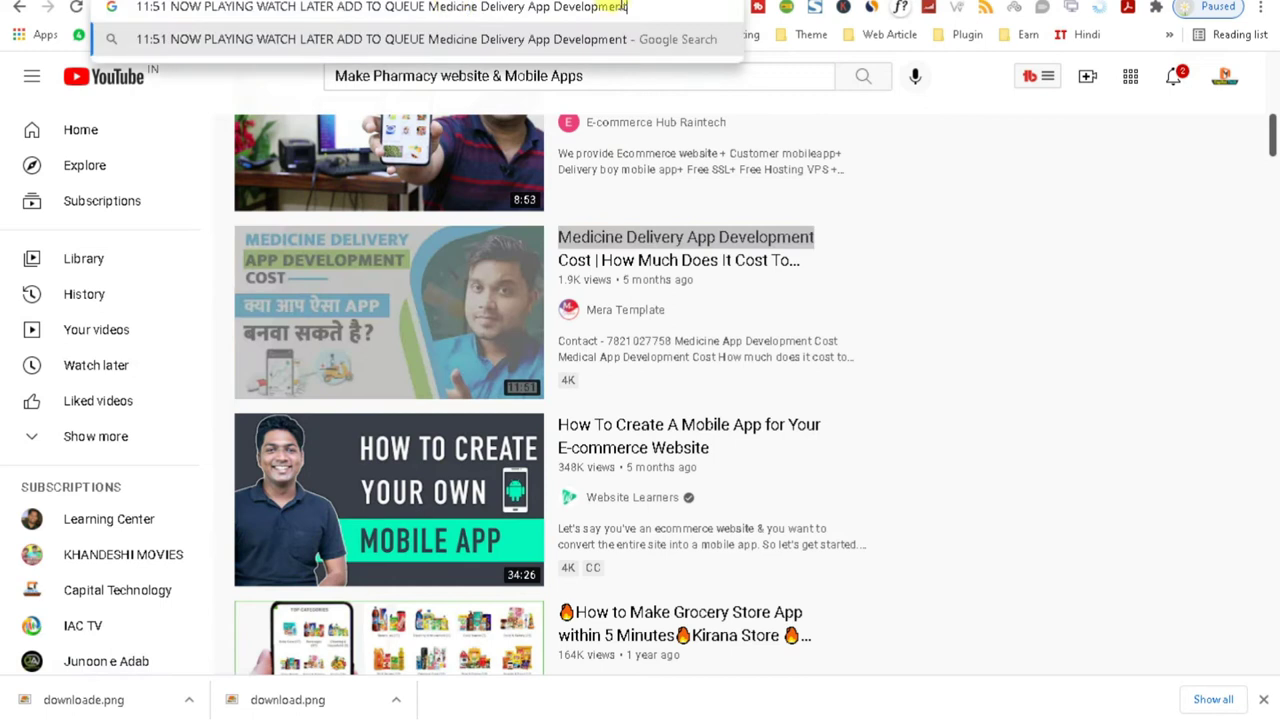
{"action": "left_click_drag", "start_coordinate": [655, 7], "coordinate": [448, 17]}
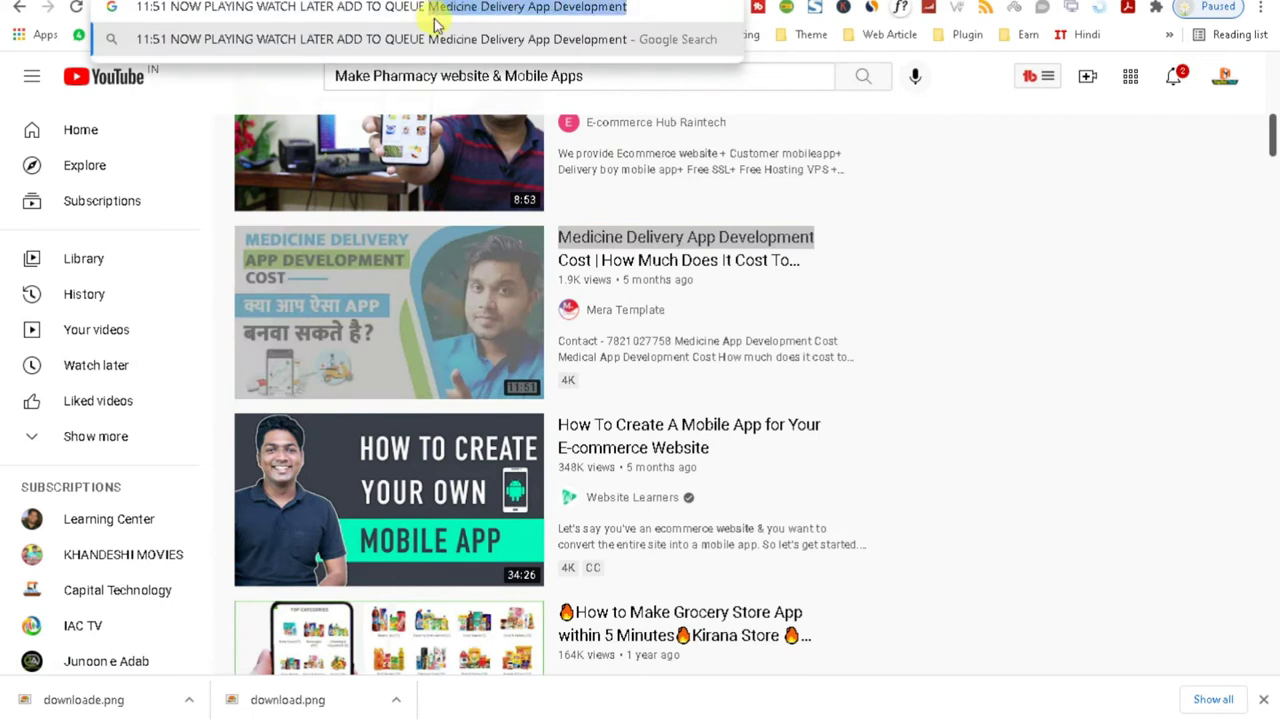
{"action": "key", "text": "BackSpace"}
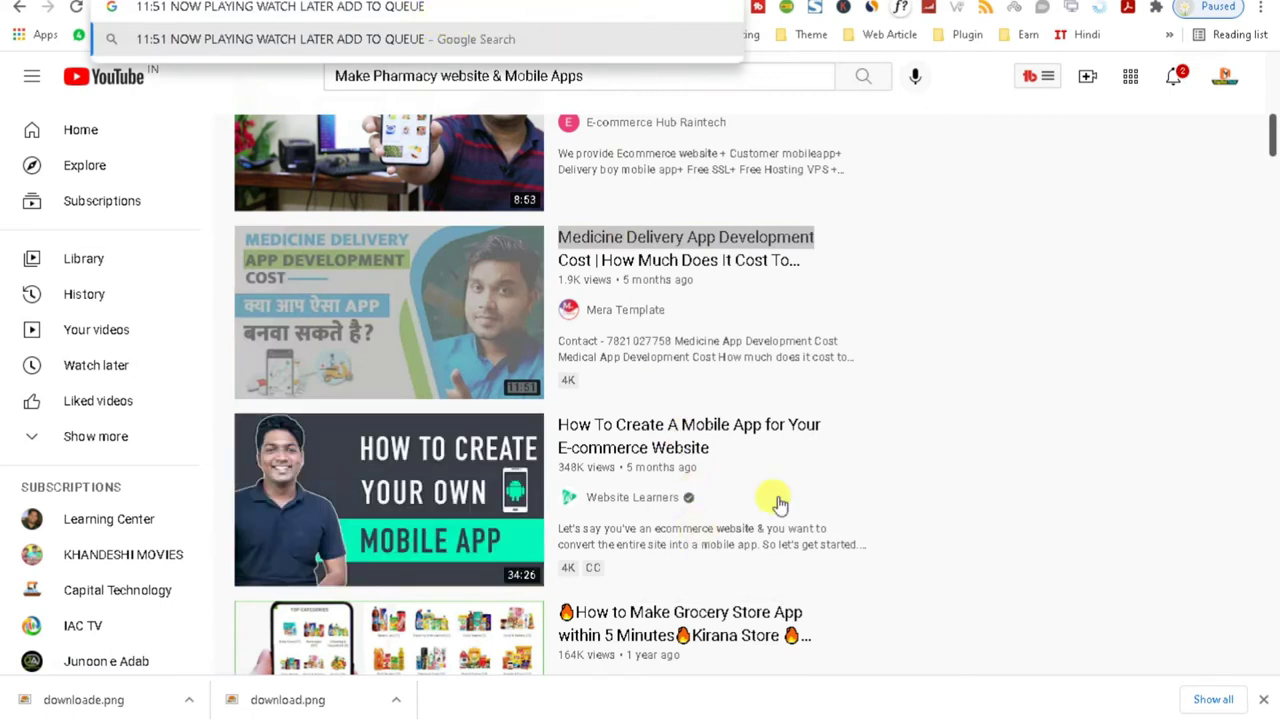
{"action": "key", "text": "alt+Tab"}
{"action": "key", "text": "ctrl+v"}
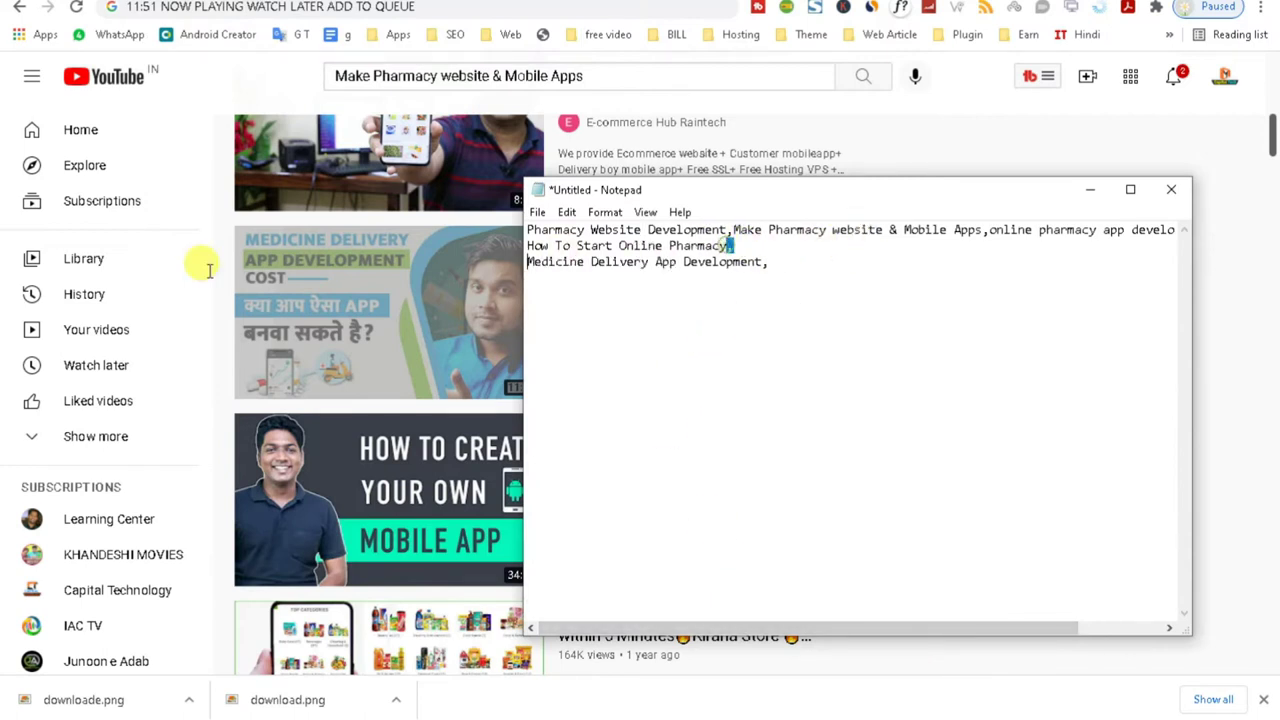
- Select the phrase "Pharmacy Website Development" in the first line of the Notepad keyword list
{"action": "left_click", "coordinate": [710, 262]}
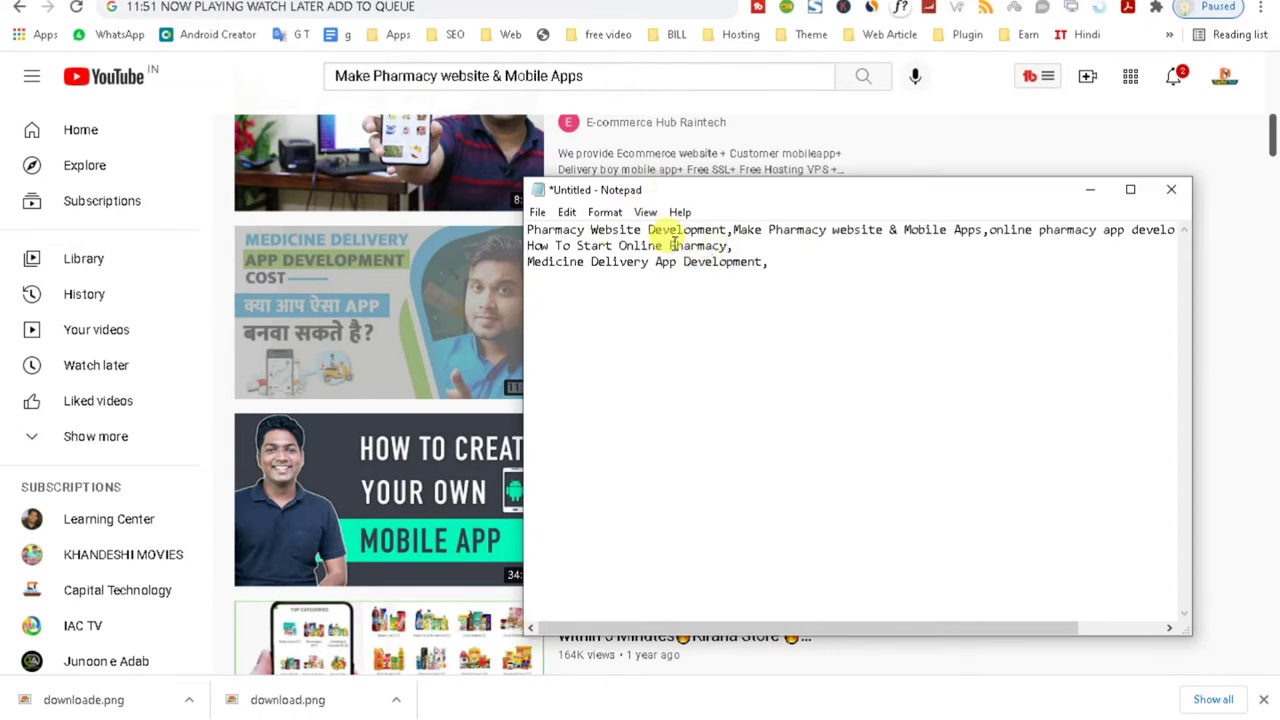
{"action": "key", "text": "shift+End"}
{"action": "left_click", "coordinate": [726, 229]}
{"action": "left_click_drag", "start_coordinate": [726, 229], "coordinate": [531, 229]}
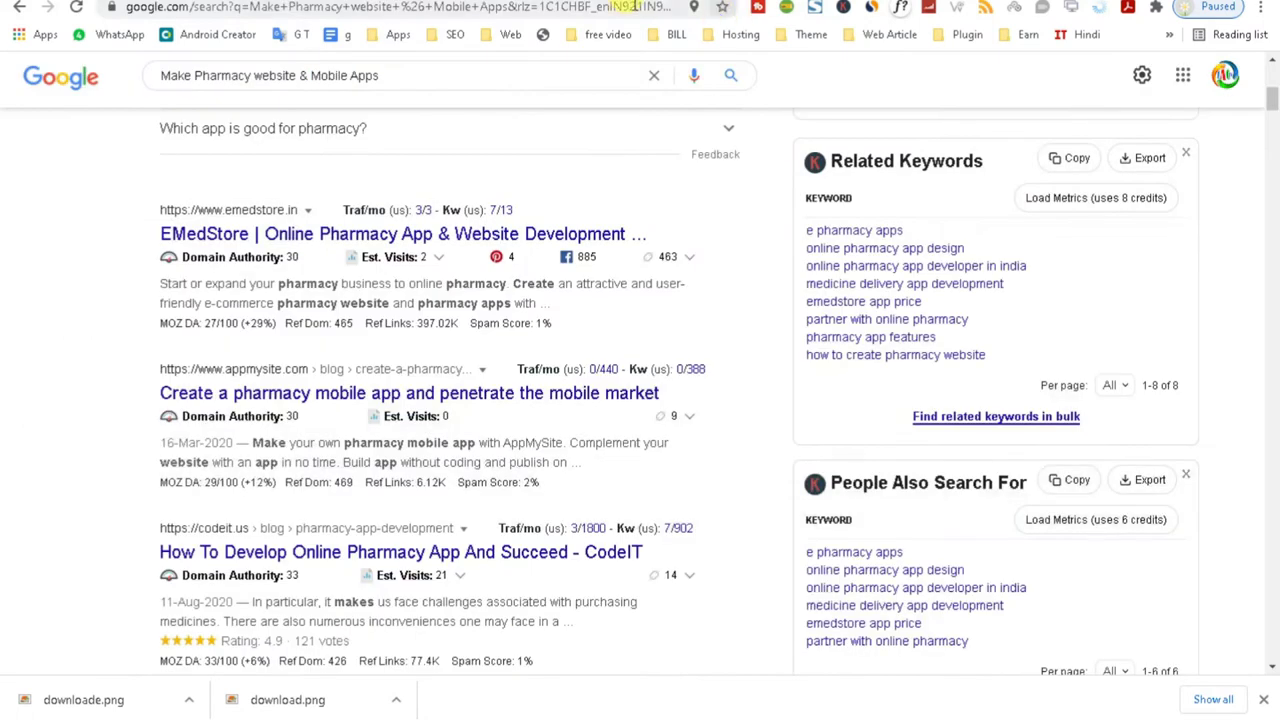
- Open the Rapidtags tag generator at rapidtags.io/generator/ in a new browser tab
{"action": "key", "text": "ctrl+t"}
{"action": "type", "text": "ra"}
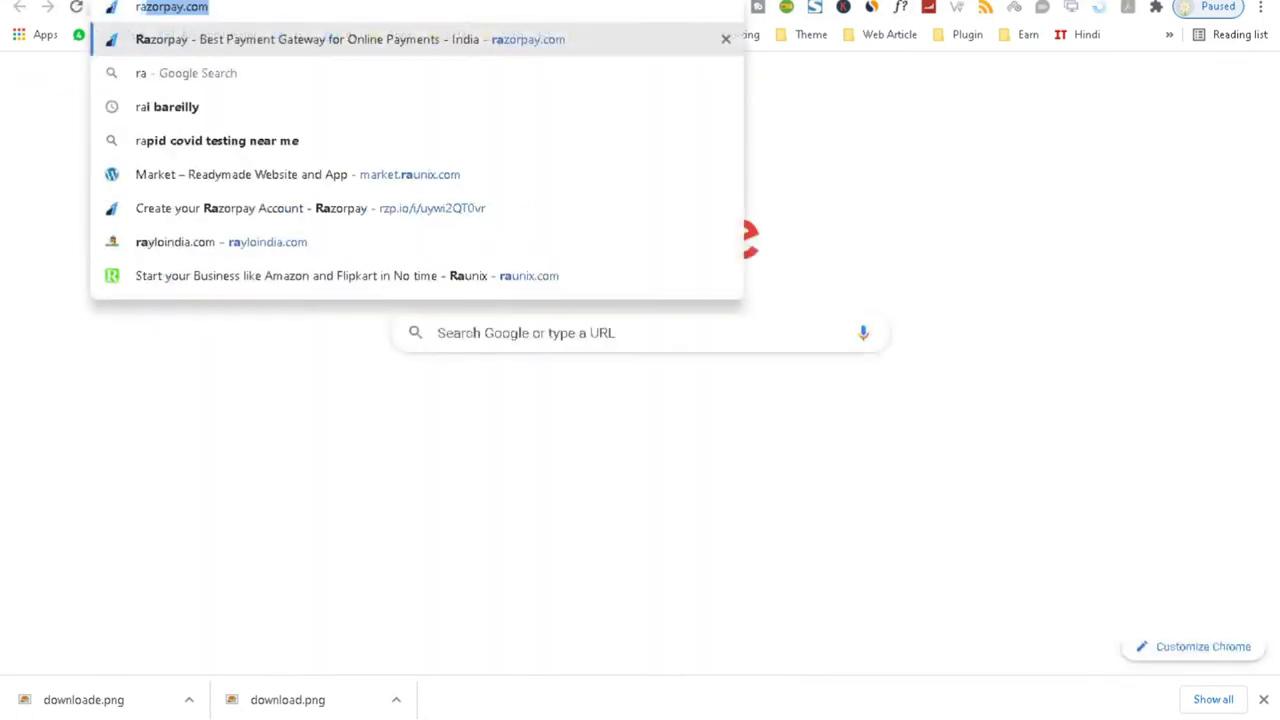
{"action": "type", "text": "p"}
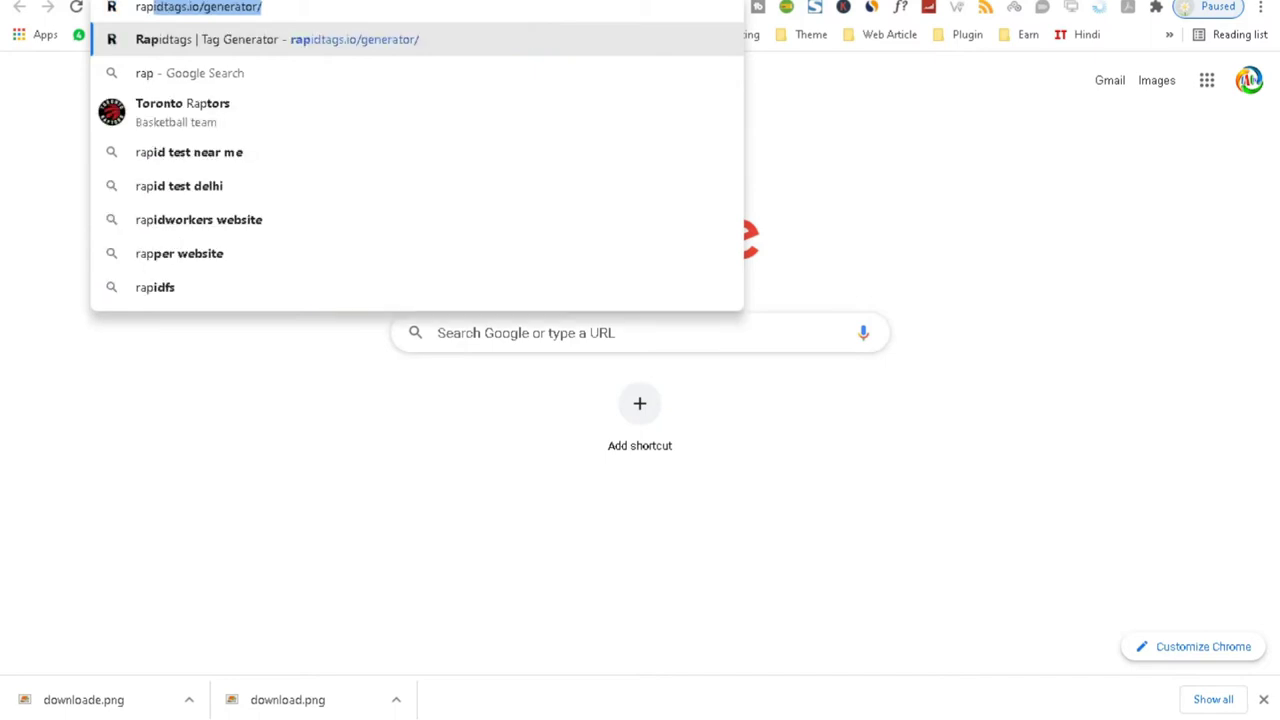
{"action": "key", "text": "Return"}
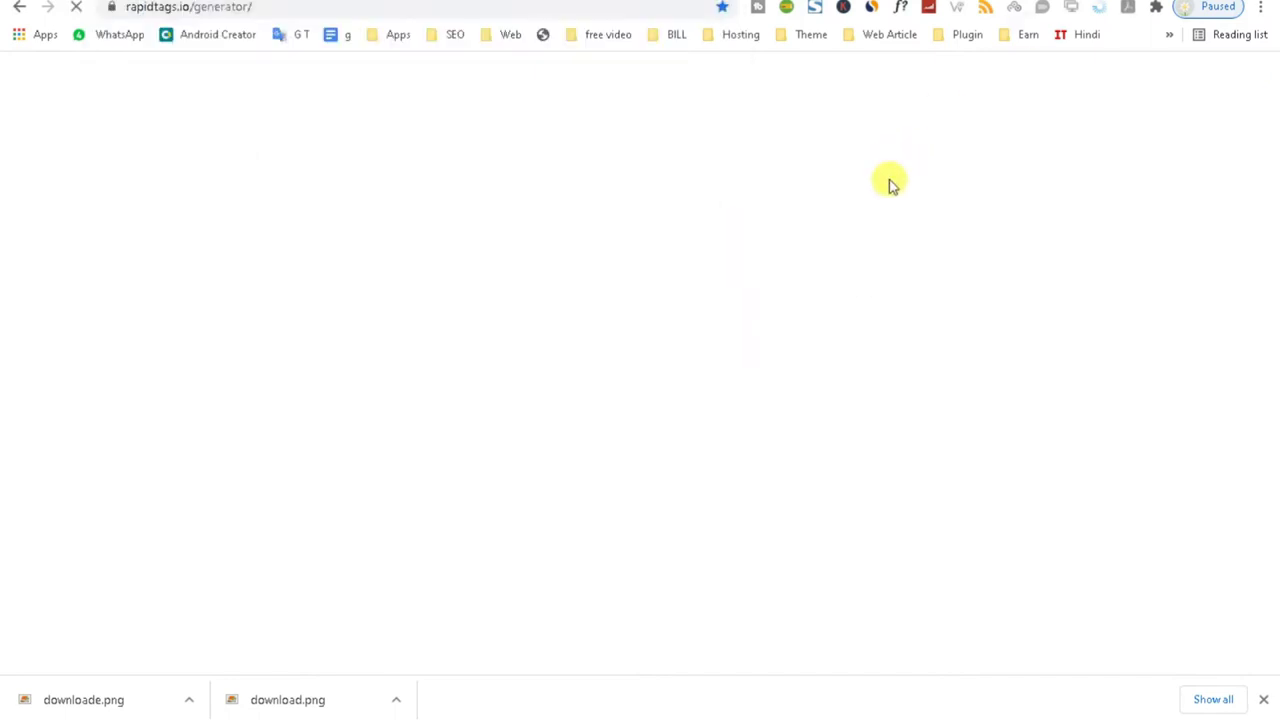
- Generate Rapidtags tags for "Pharmacy Website Development"
{"action": "left_click", "coordinate": [457, 322]}
{"action": "type", "text": "Pharmacy Website Development"}
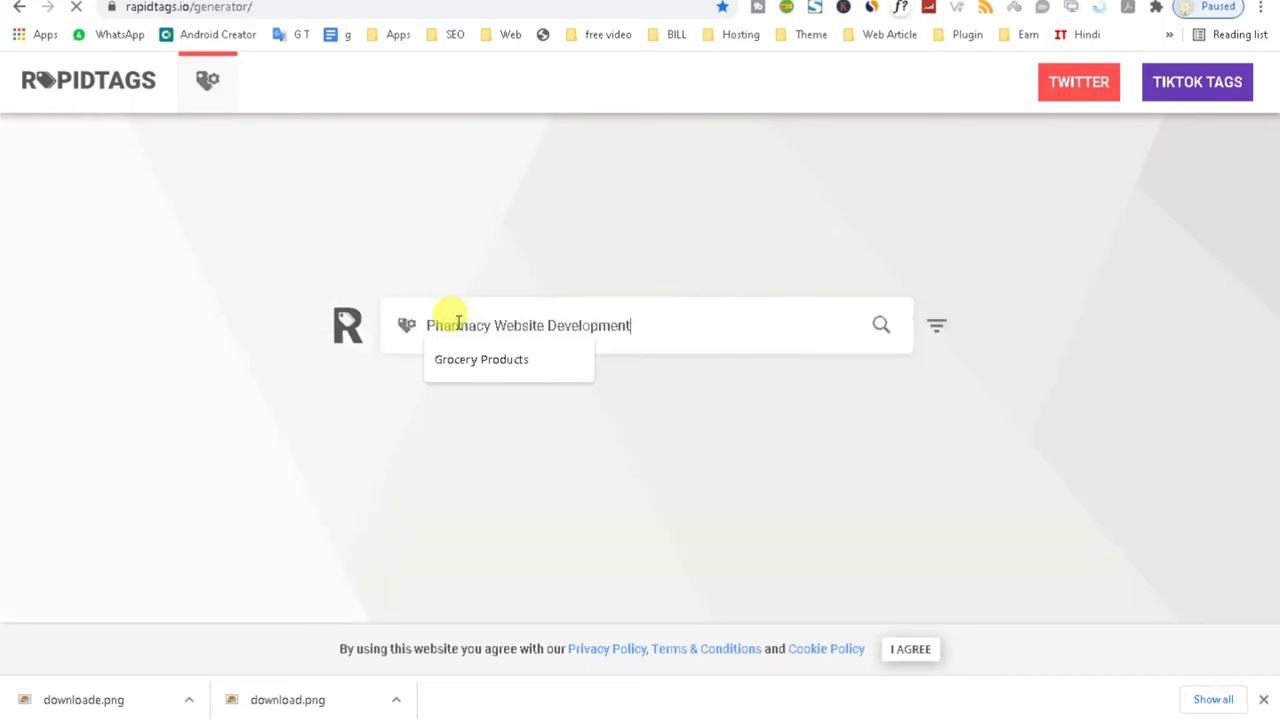
{"action": "left_click", "coordinate": [881, 323]}
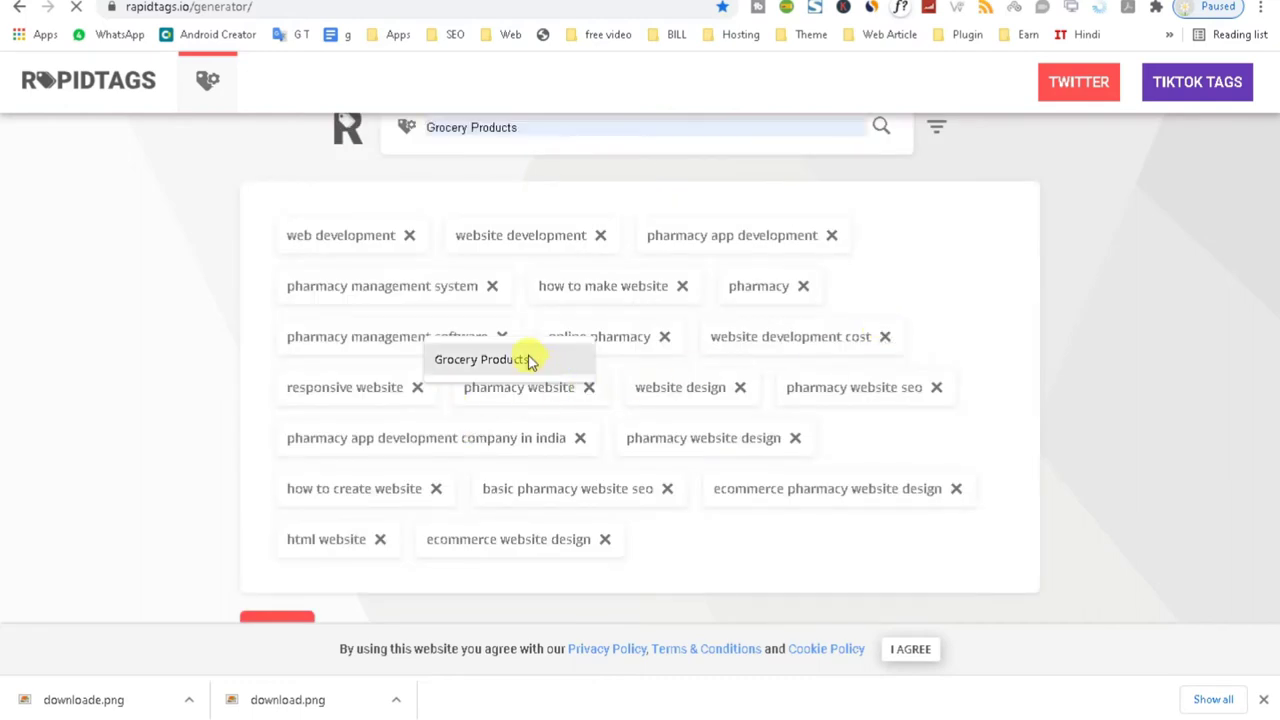
{"action": "key", "text": "Down"}
{"action": "key", "text": "Up"}
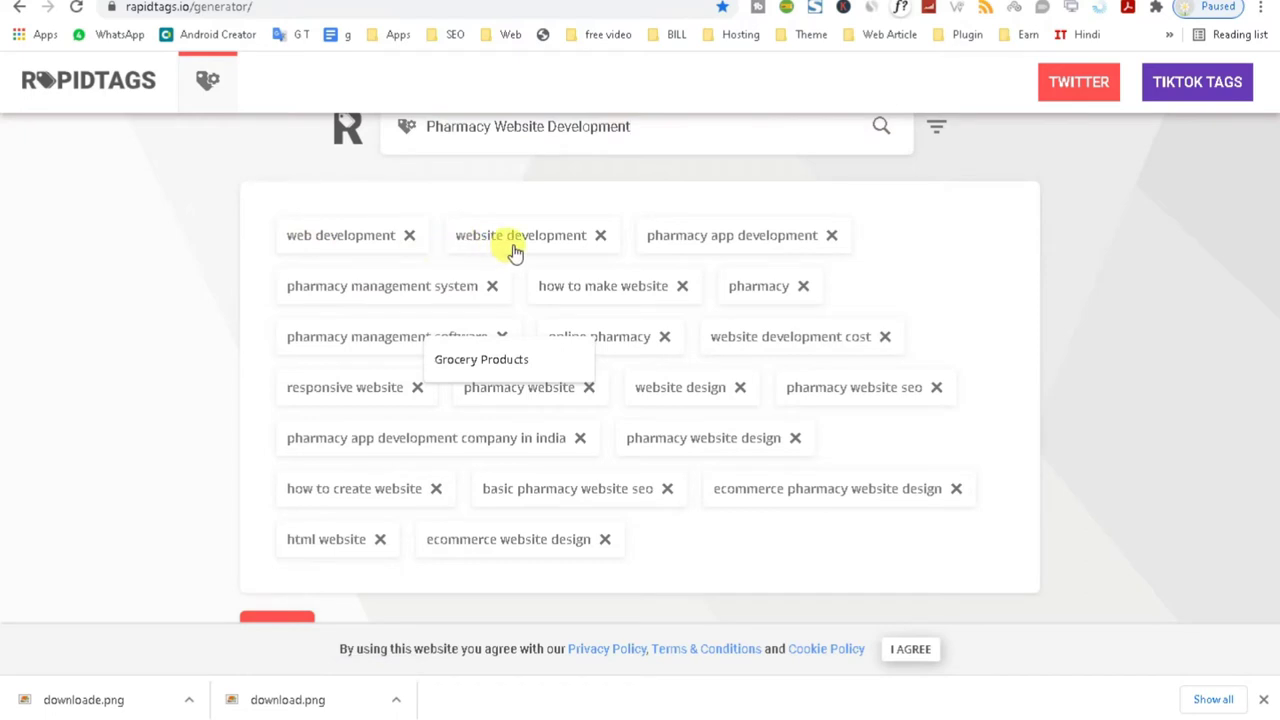
- Remove the generated tags website development, web development, how to make website, website development cost and responsive website
{"action": "left_click", "coordinate": [600, 235]}
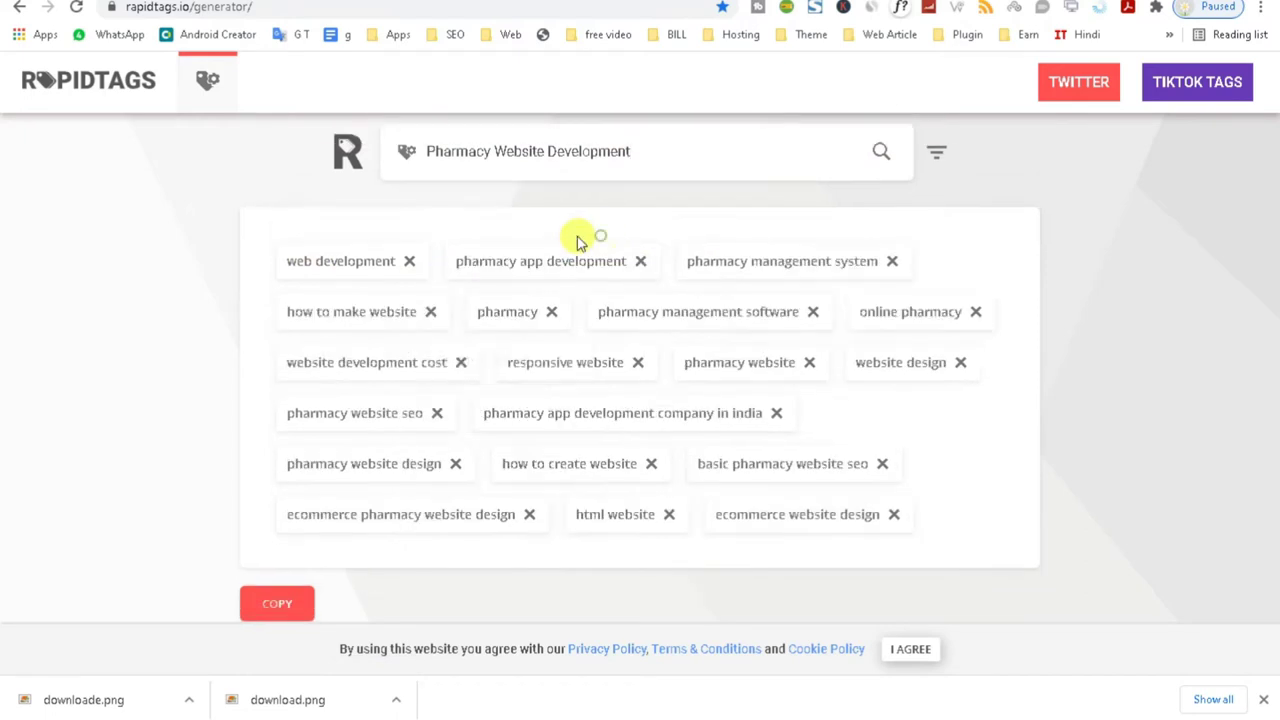
{"action": "left_click", "coordinate": [408, 264]}
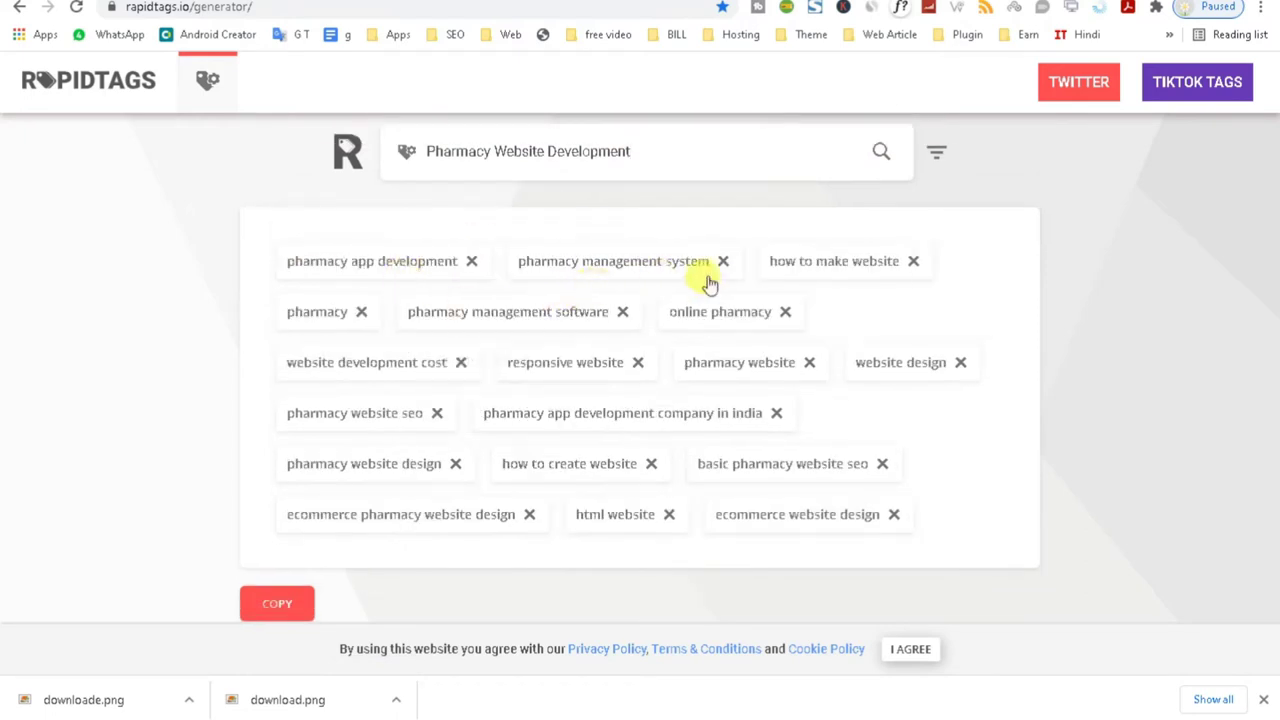
{"action": "left_click", "coordinate": [915, 262]}
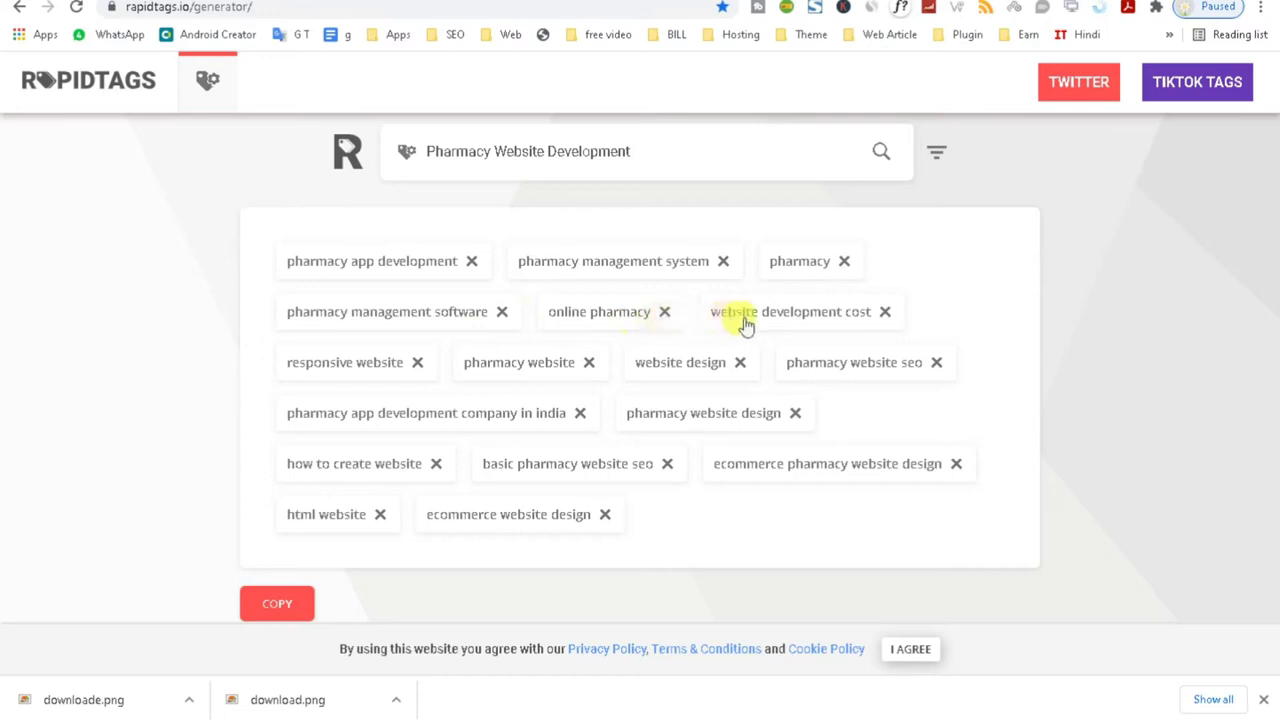
{"action": "left_click", "coordinate": [886, 312]}
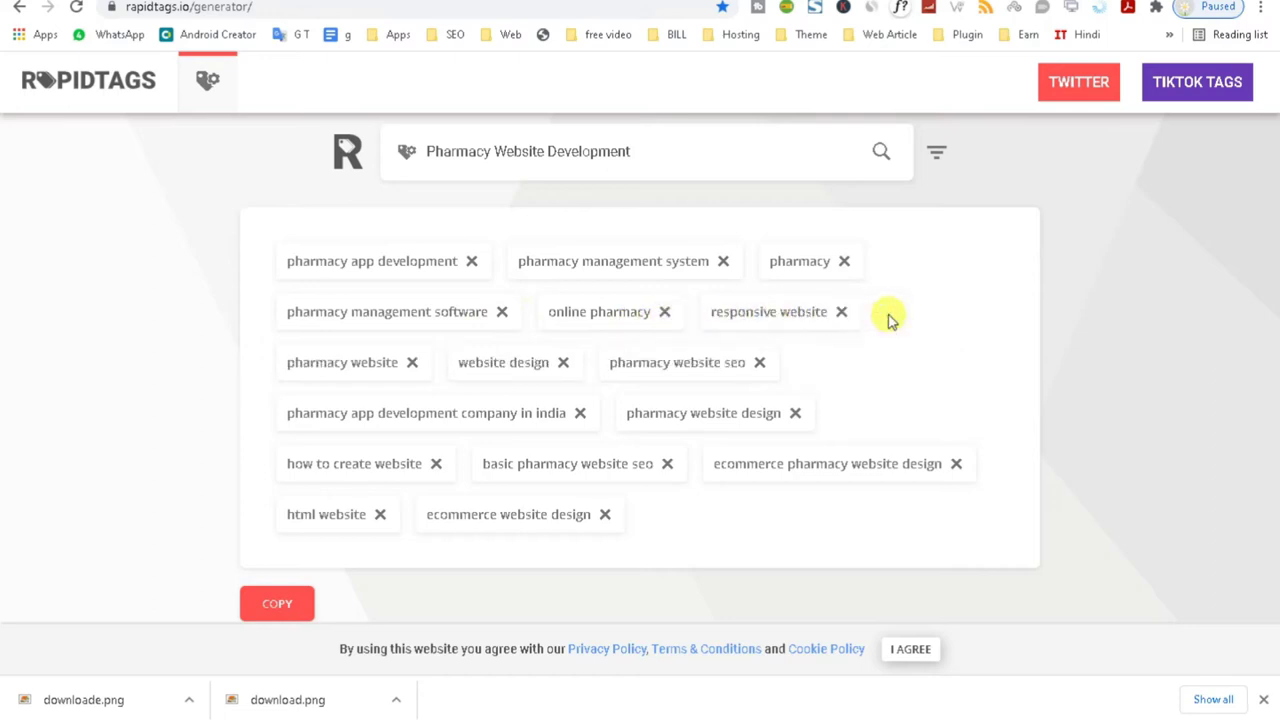
{"action": "left_click", "coordinate": [838, 312]}
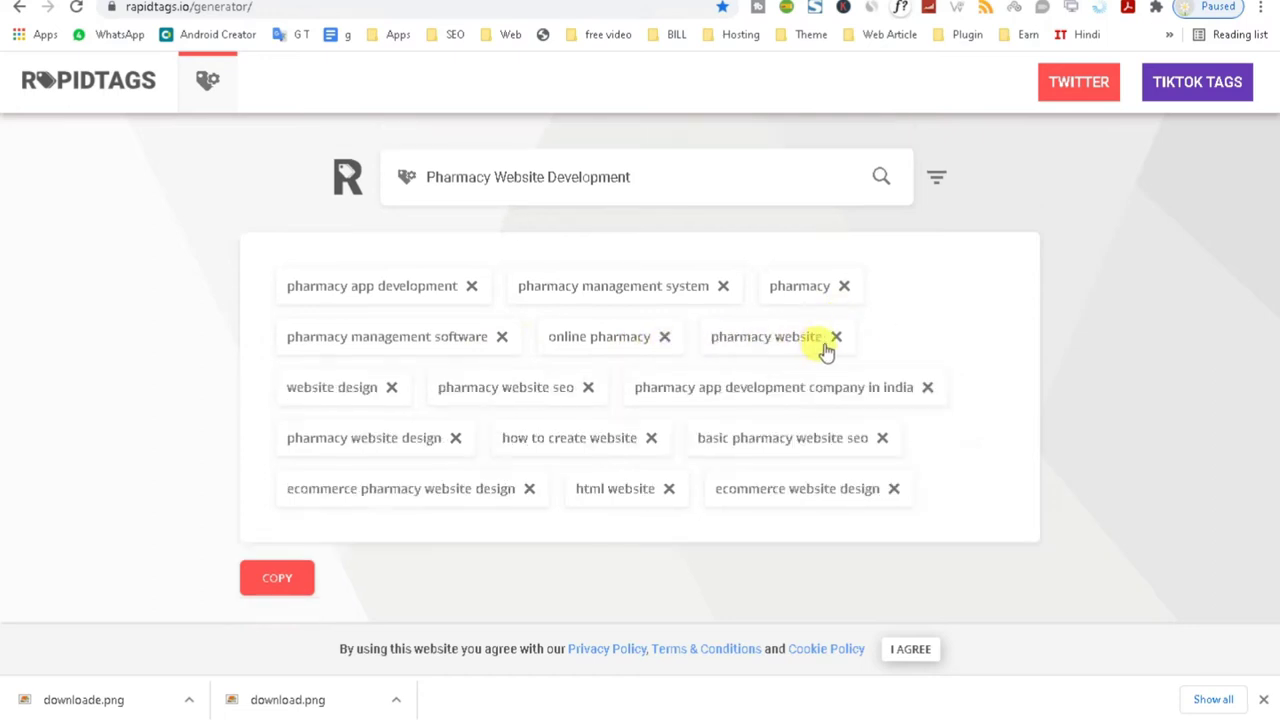
- Remove the generated tags website design, how to create website, html website and ecommerce website design
{"action": "left_click", "coordinate": [391, 389]}
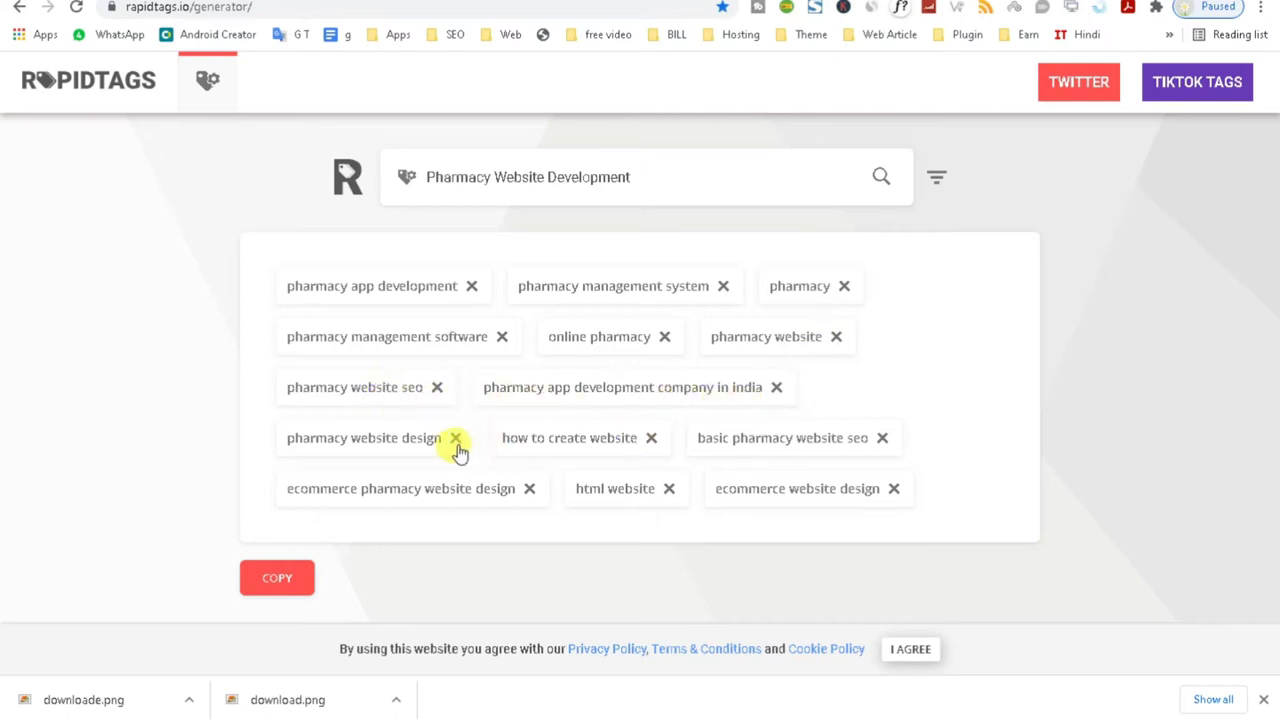
{"action": "left_click", "coordinate": [648, 442]}
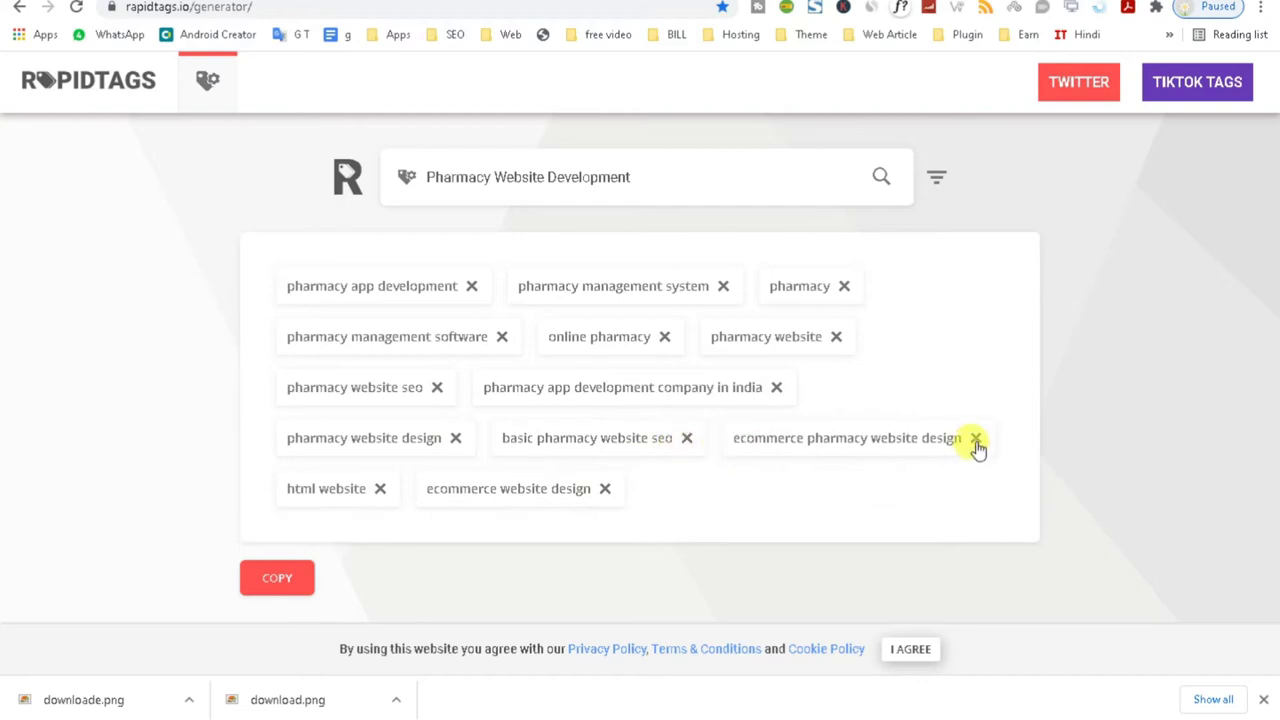
{"action": "left_click", "coordinate": [381, 489]}
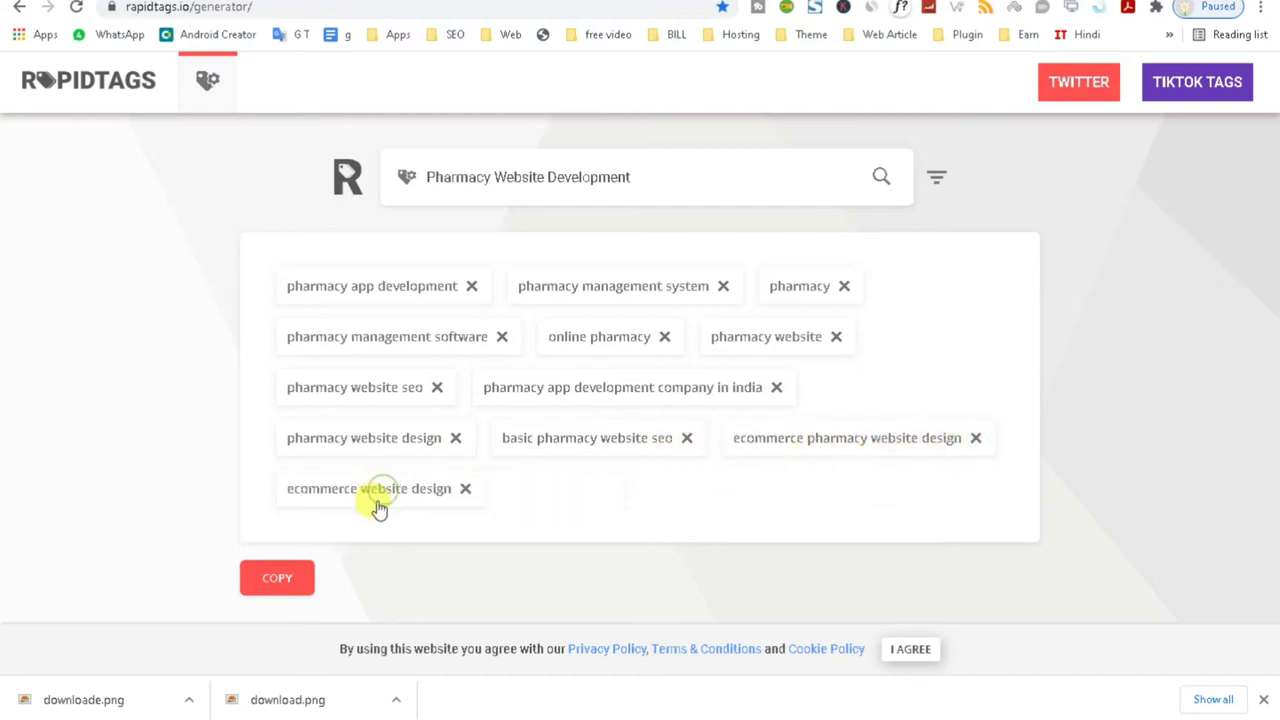
{"action": "left_click", "coordinate": [463, 490]}
- Copy the remaining Rapidtags tags and place the cursor at the end of the Notepad keyword list
{"action": "left_click", "coordinate": [270, 556]}
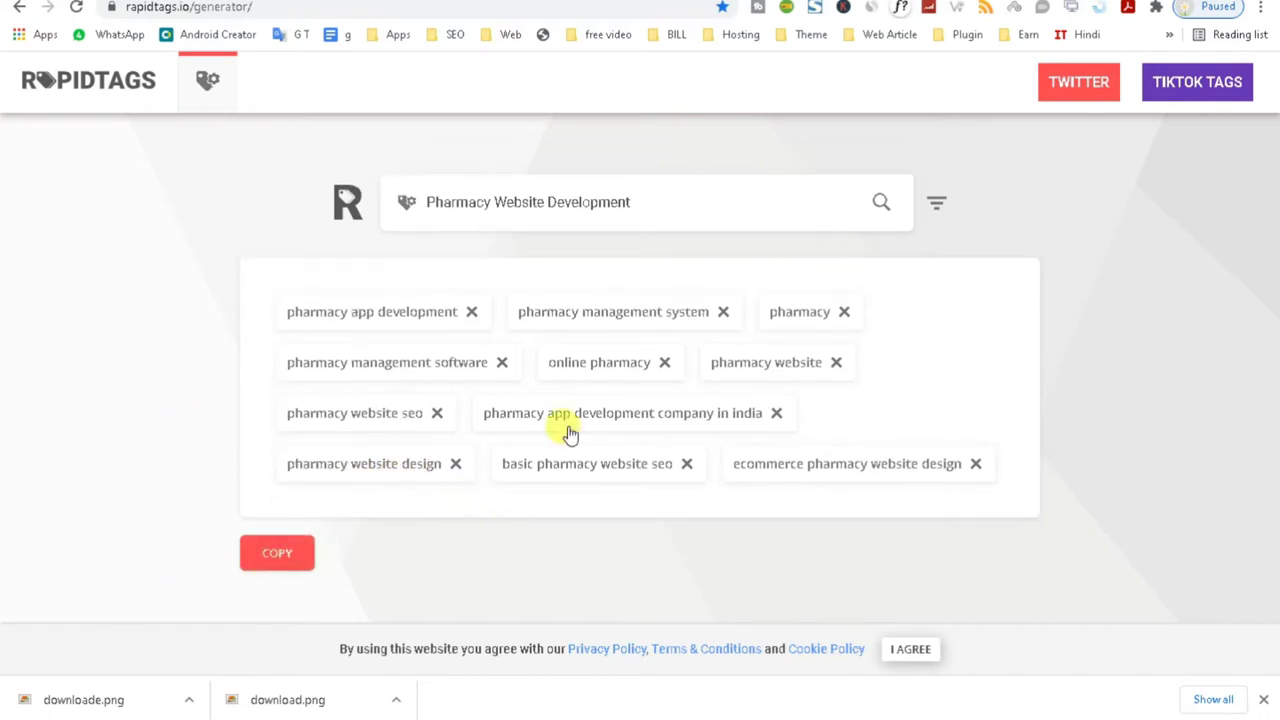
{"action": "left_click", "coordinate": [286, 566]}
{"action": "key", "text": "alt+Tab"}
{"action": "left_click", "coordinate": [771, 263]}
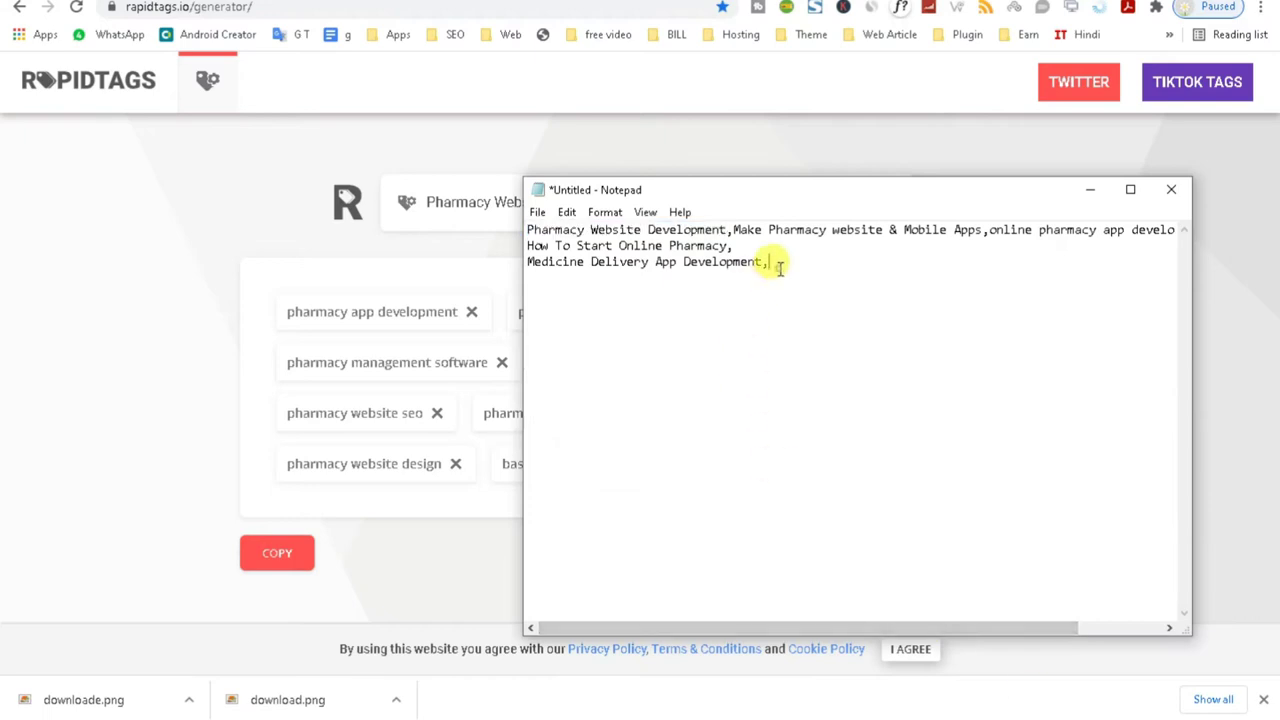
- In the YouTube Studio video draft, remove the tags multi vendor, ecommerce website, easy grocery shopping, grocery market and online store
{"action": "key", "text": "alt+Tab"}
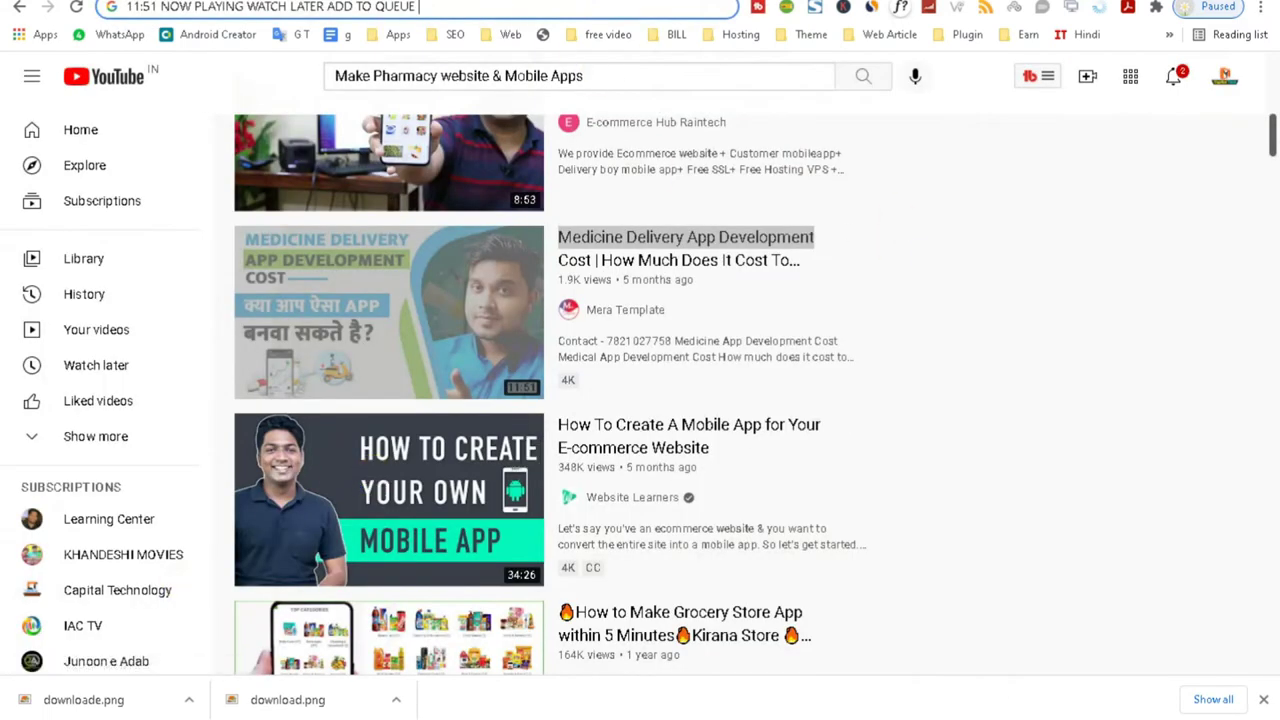
{"action": "key", "text": "alt+Tab"}
{"action": "left_click_drag", "start_coordinate": [711, 463], "coordinate": [707, 578]}
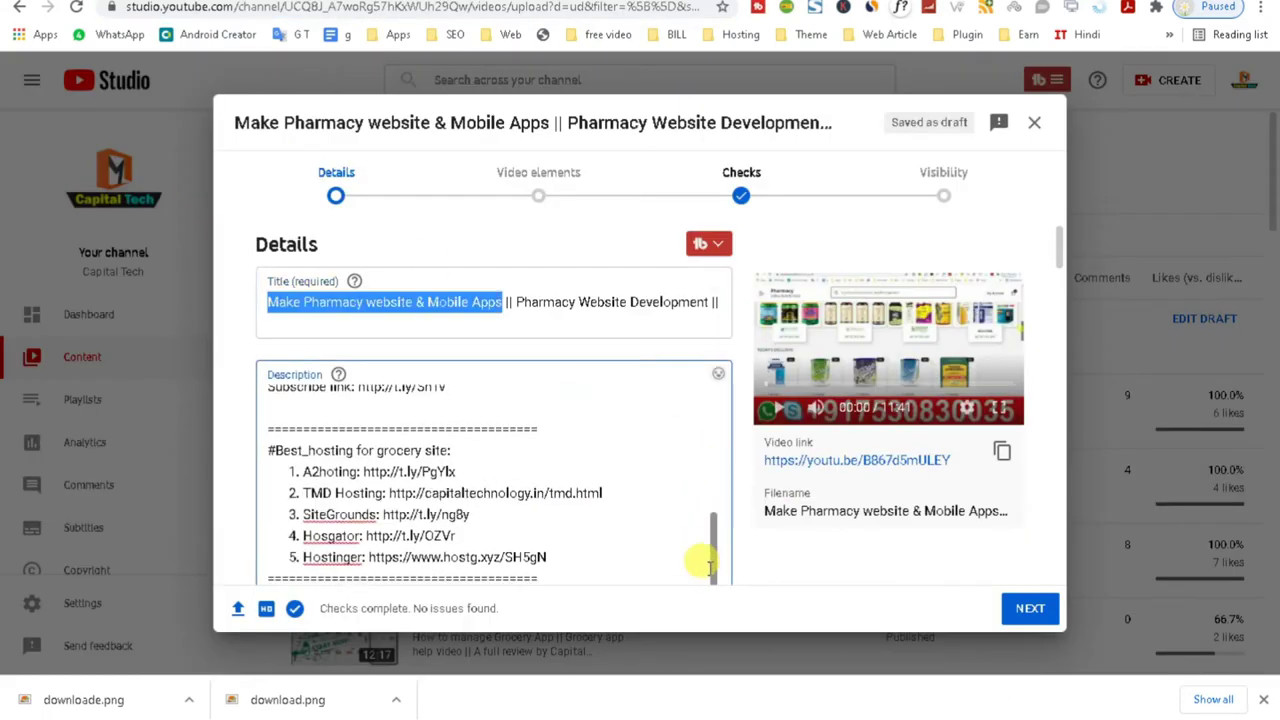
{"action": "left_click_drag", "start_coordinate": [1058, 250], "coordinate": [1057, 440]}
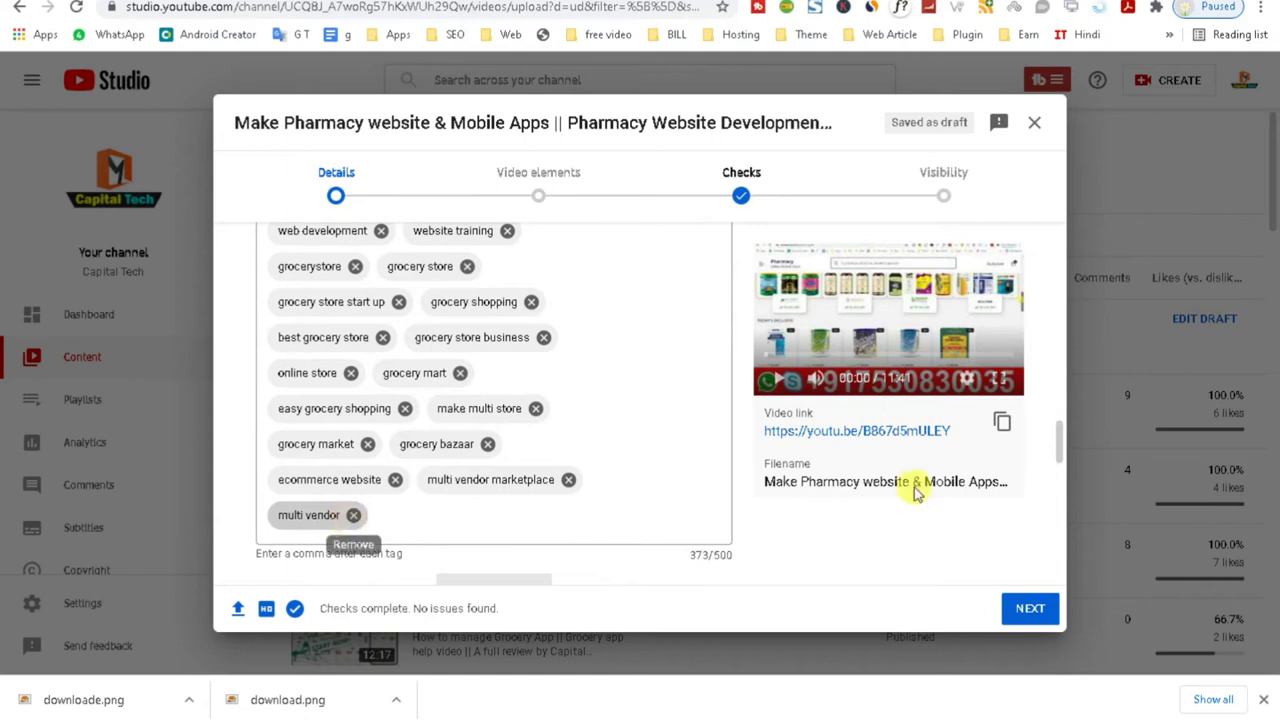
{"action": "mouse_move", "coordinate": [1063, 450]}
{"action": "left_mouse_down"}
{"action": "mouse_move", "coordinate": [1063, 428]}
{"action": "mouse_move", "coordinate": [1063, 452]}
{"action": "left_mouse_up"}
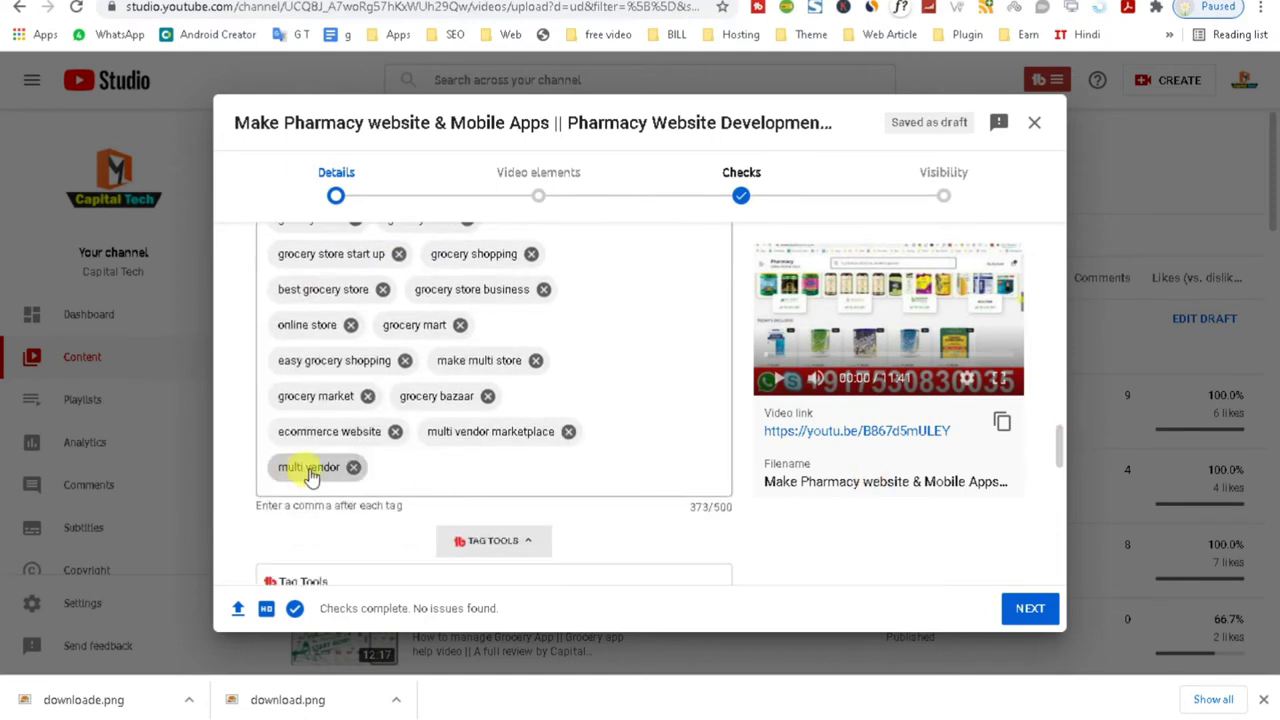
{"action": "left_click", "coordinate": [394, 432]}
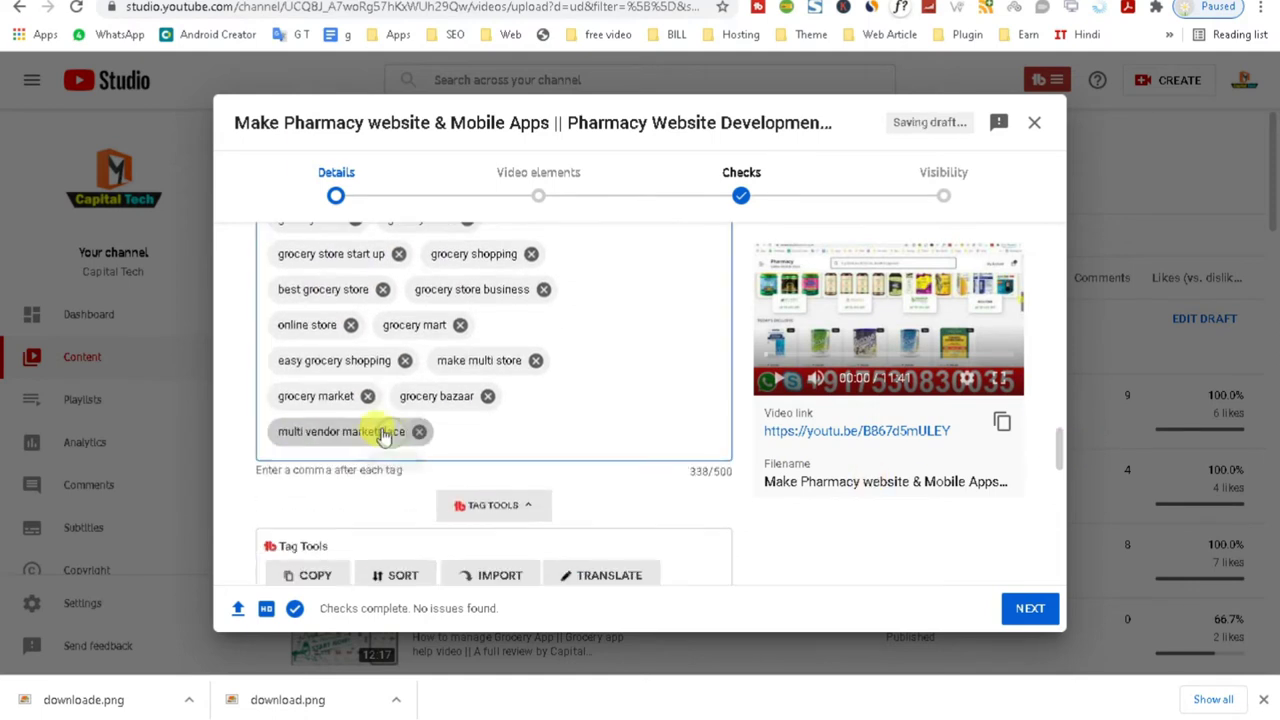
{"action": "left_click", "coordinate": [404, 360]}
{"action": "left_click", "coordinate": [350, 324]}
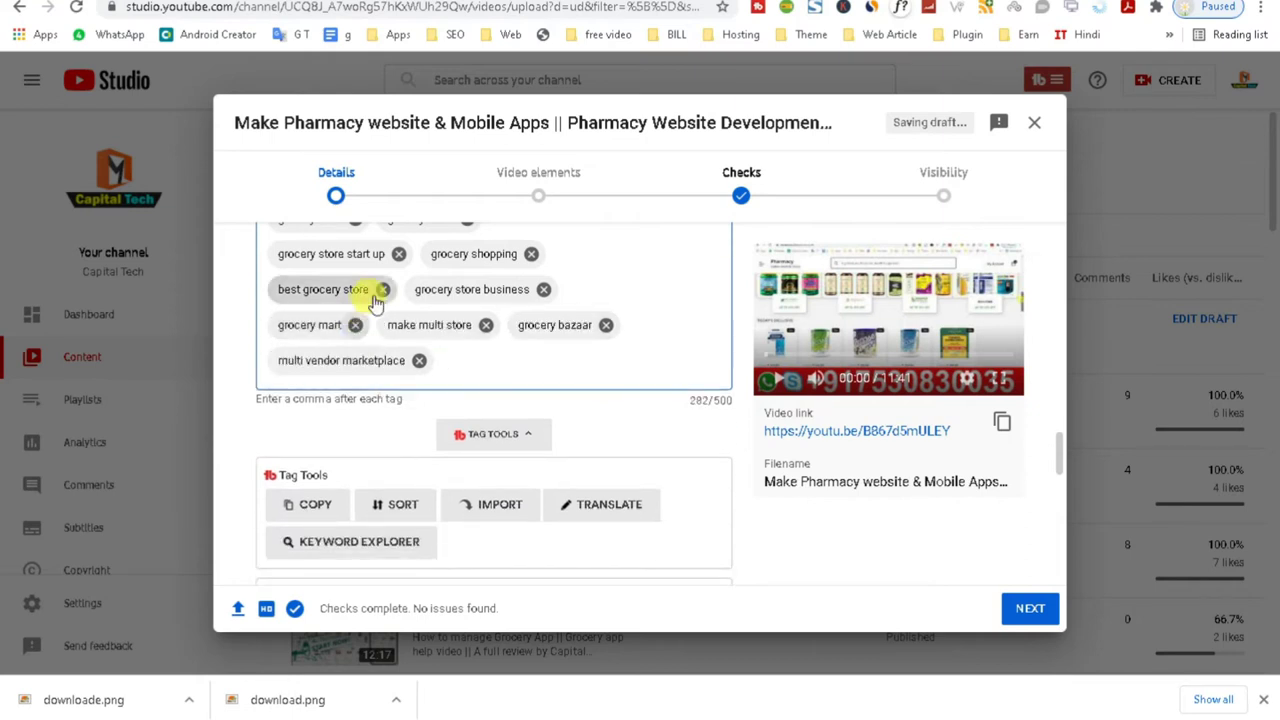
- Remove the video tags best grocery store, grocery store start up, grocery store business, make multi store, grocery bazaar and grocery mart
{"action": "left_click", "coordinate": [382, 289]}
{"action": "left_click", "coordinate": [399, 255]}
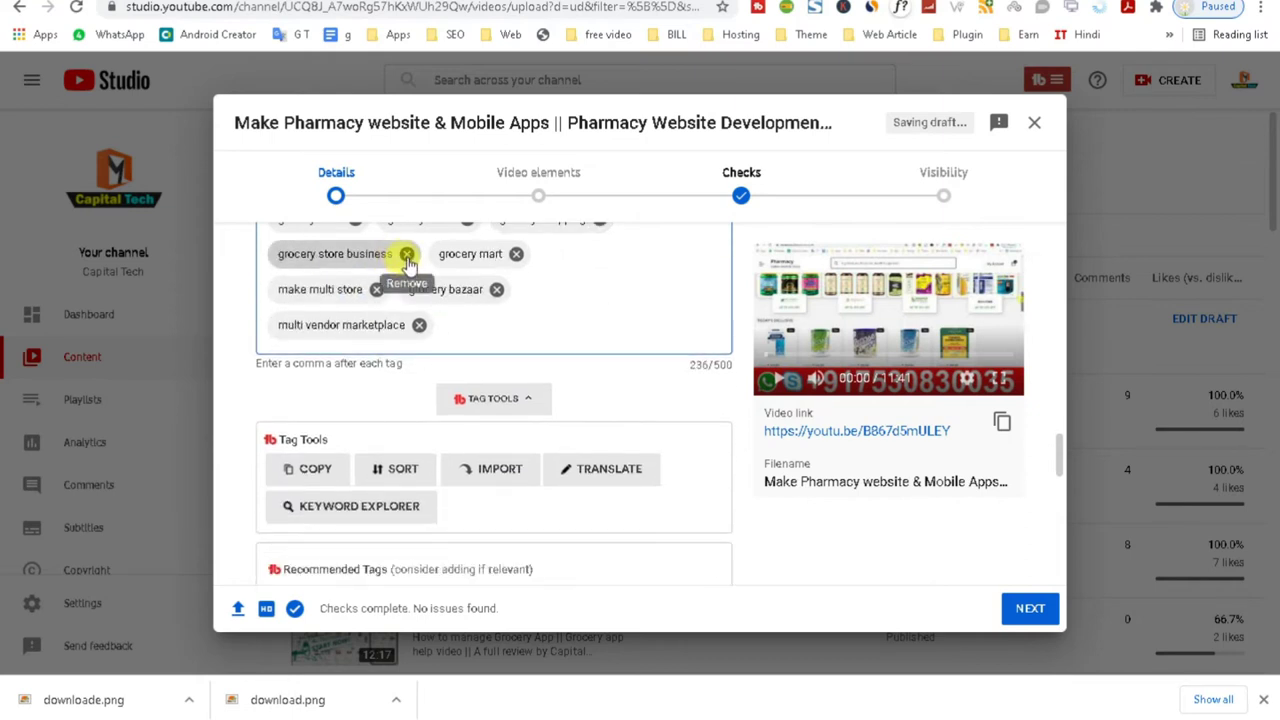
{"action": "left_click", "coordinate": [407, 255]}
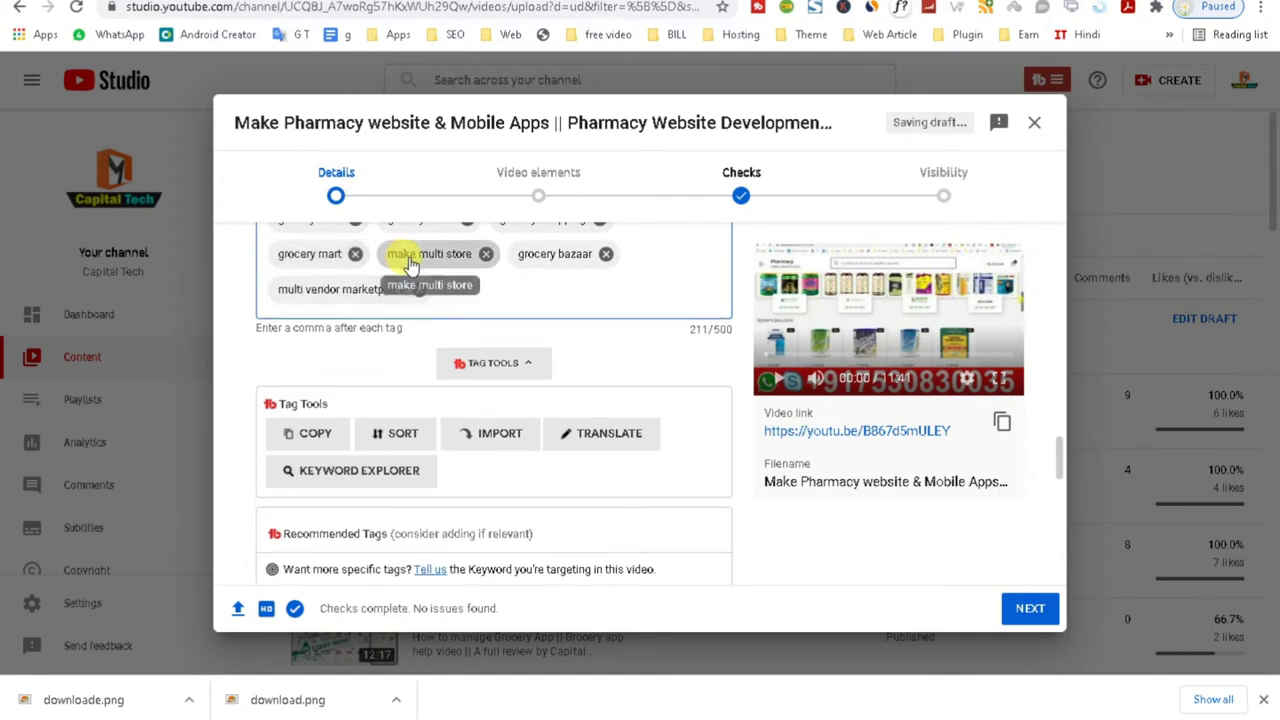
{"action": "left_click", "coordinate": [486, 254]}
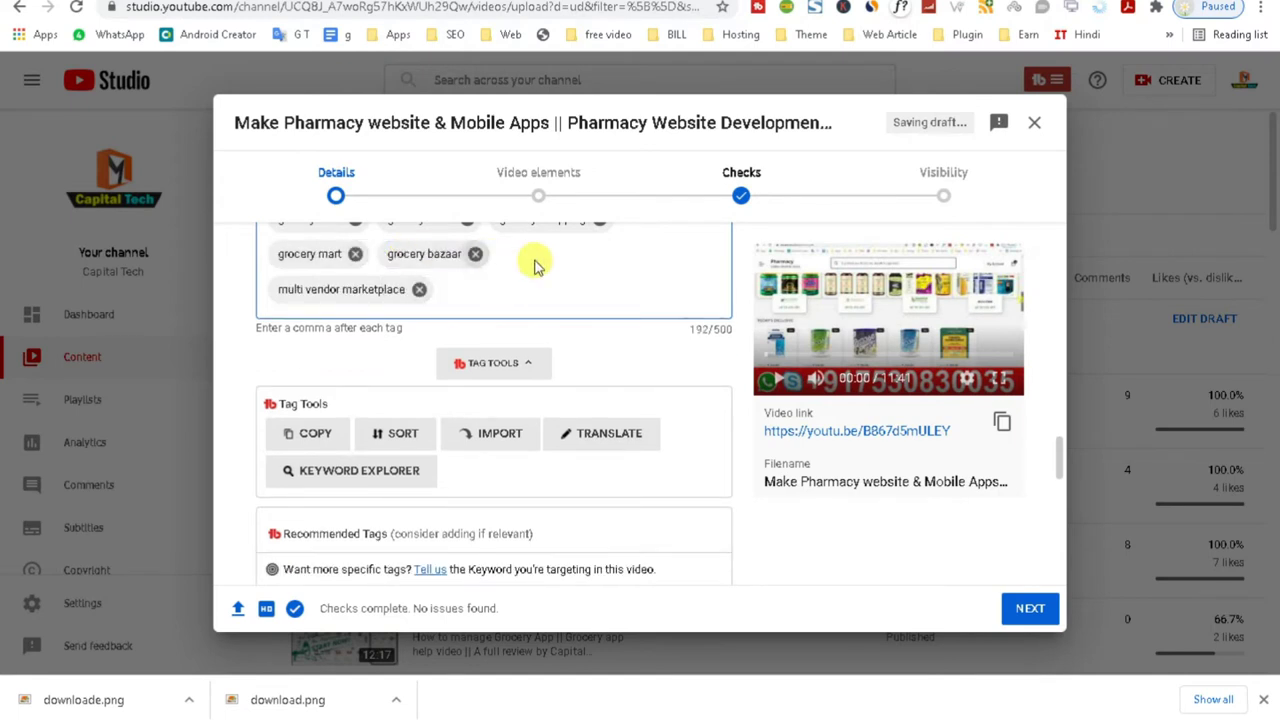
{"action": "left_click", "coordinate": [476, 254]}
{"action": "left_click", "coordinate": [355, 254]}
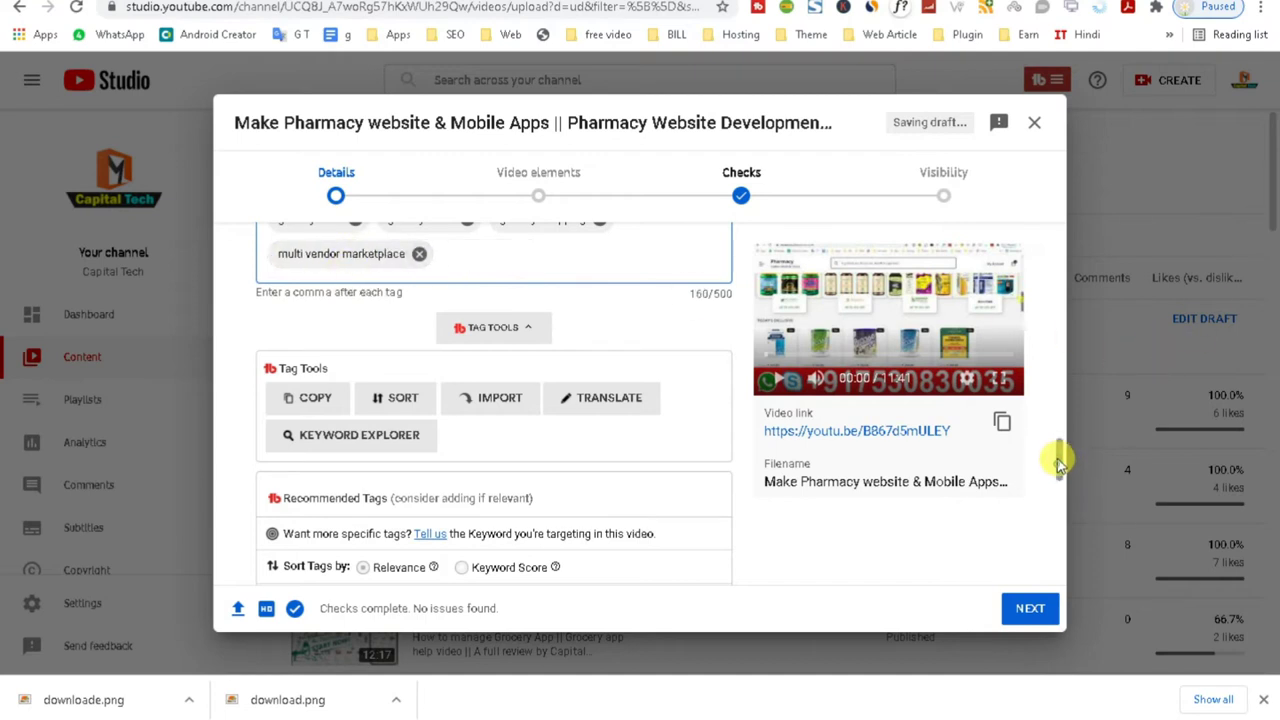
- Paste the copied pharmacy tags into the video's tags and add the recommended tag "how to make android apps"
{"action": "left_click_drag", "start_coordinate": [1060, 460], "coordinate": [1057, 443]}
{"action": "left_click", "coordinate": [499, 440]}
{"action": "key", "text": "ctrl+v"}
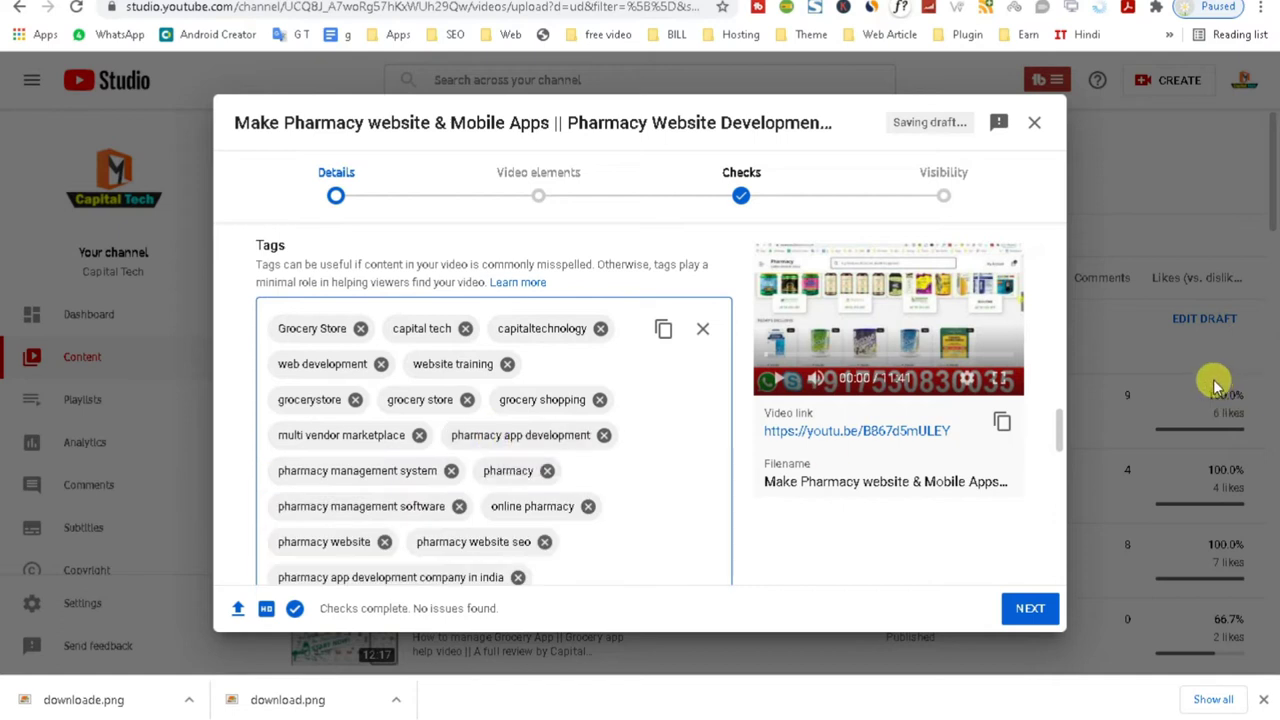
{"action": "left_click_drag", "start_coordinate": [1058, 497], "coordinate": [1056, 490]}
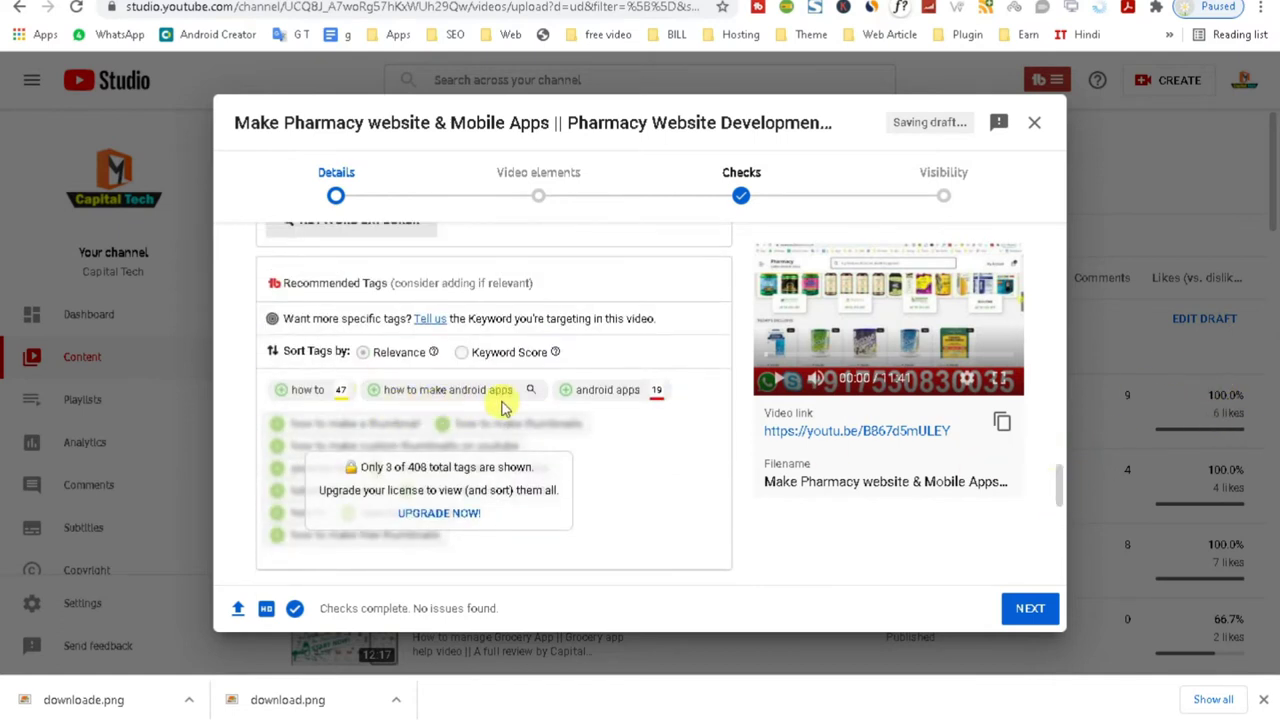
{"action": "left_click", "coordinate": [371, 399]}
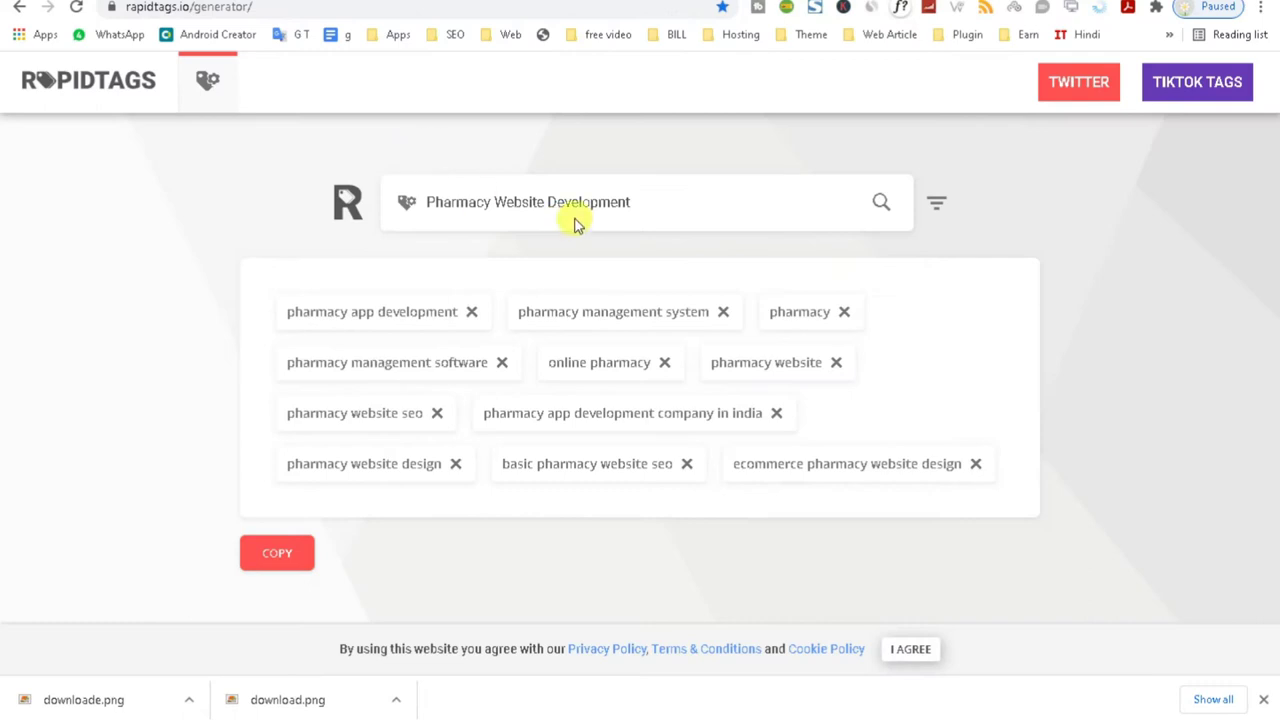
- Select the Rapidtags query, and copy "Make Pharmacy website & Mobile Apps" from the Google search query
{"action": "left_click_drag", "start_coordinate": [628, 200], "coordinate": [366, 211]}
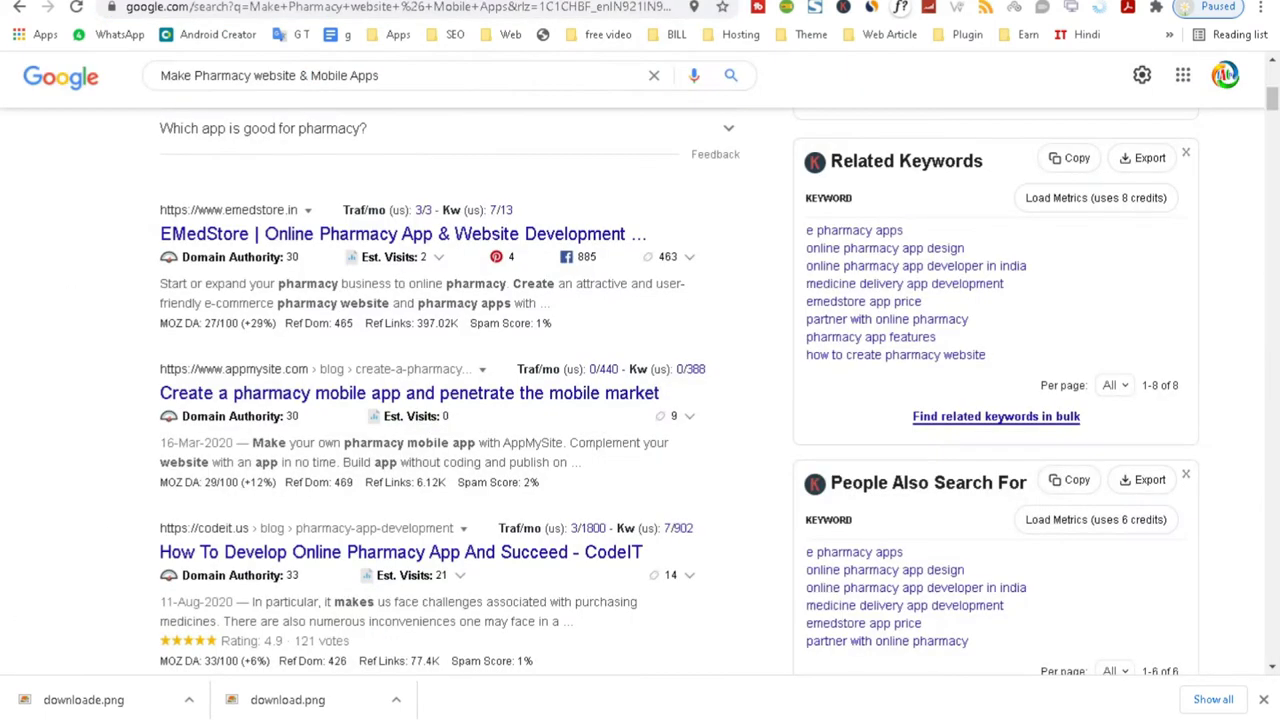
{"action": "triple_click", "coordinate": [437, 76]}
{"action": "key", "text": "ctrl+c"}
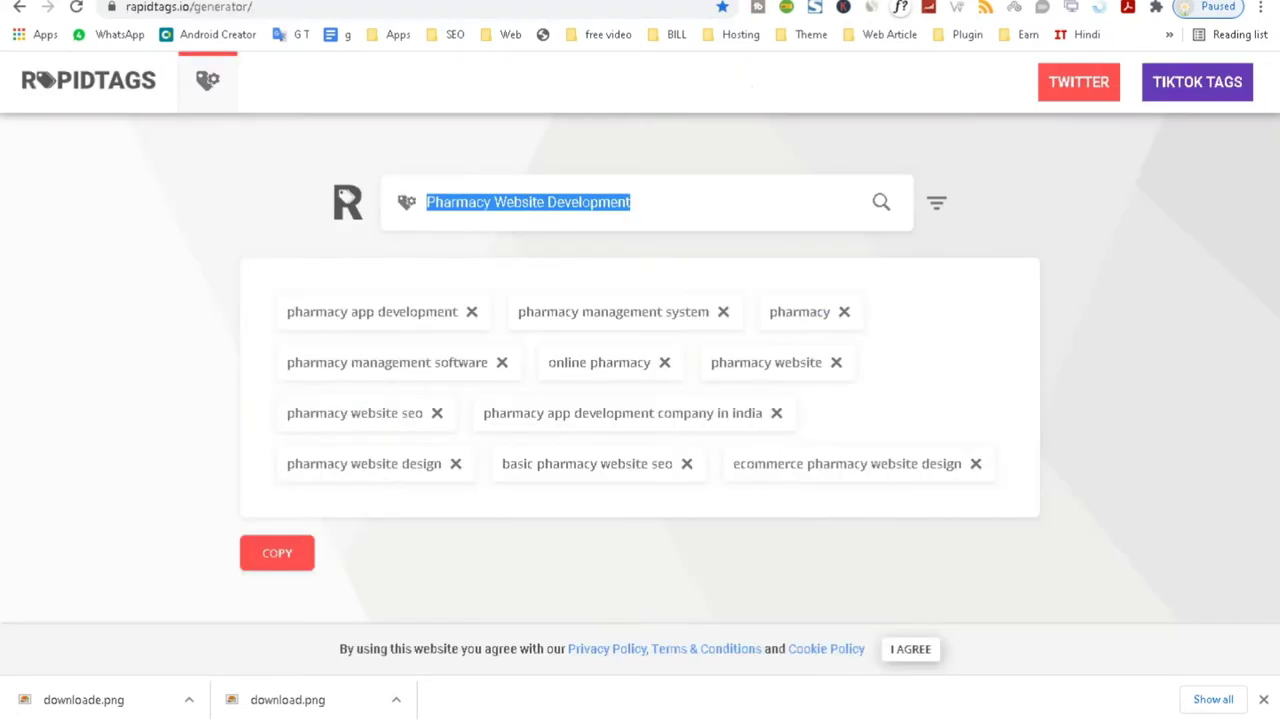
- Try to open keywordspy.com in a new browser tab
{"action": "key", "text": "ctrl+t"}
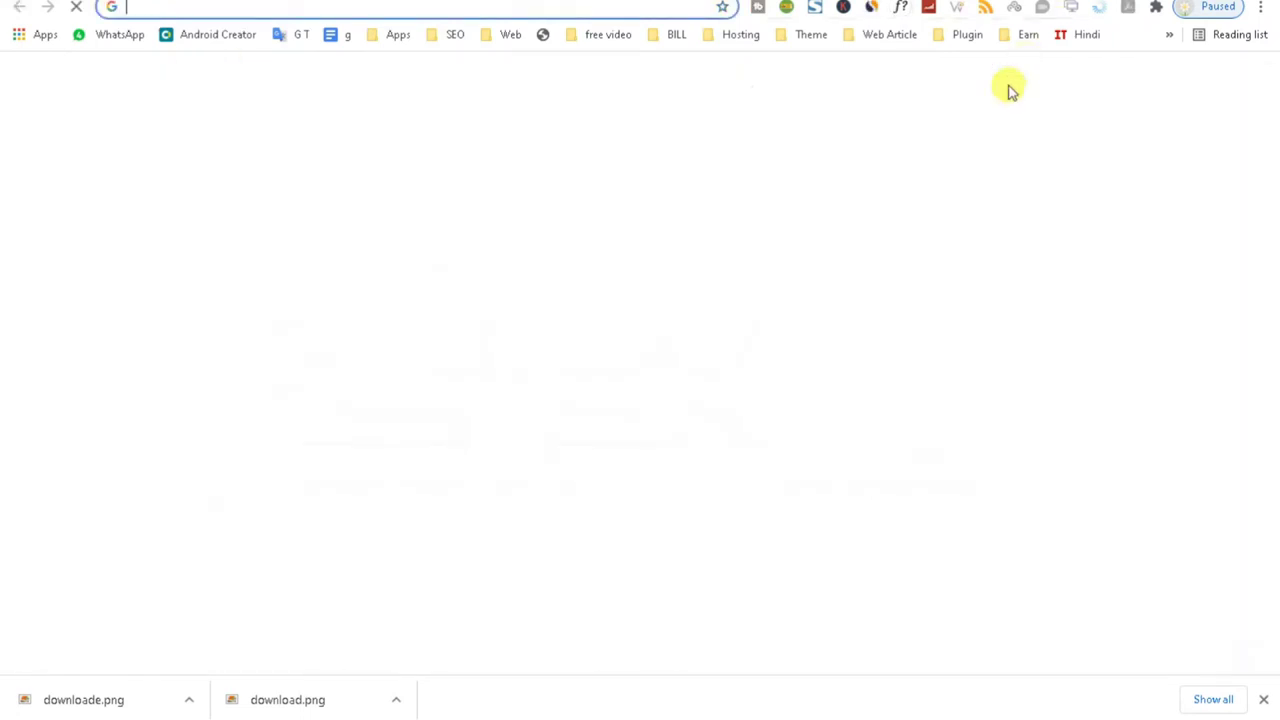
{"action": "type", "text": "ke"}
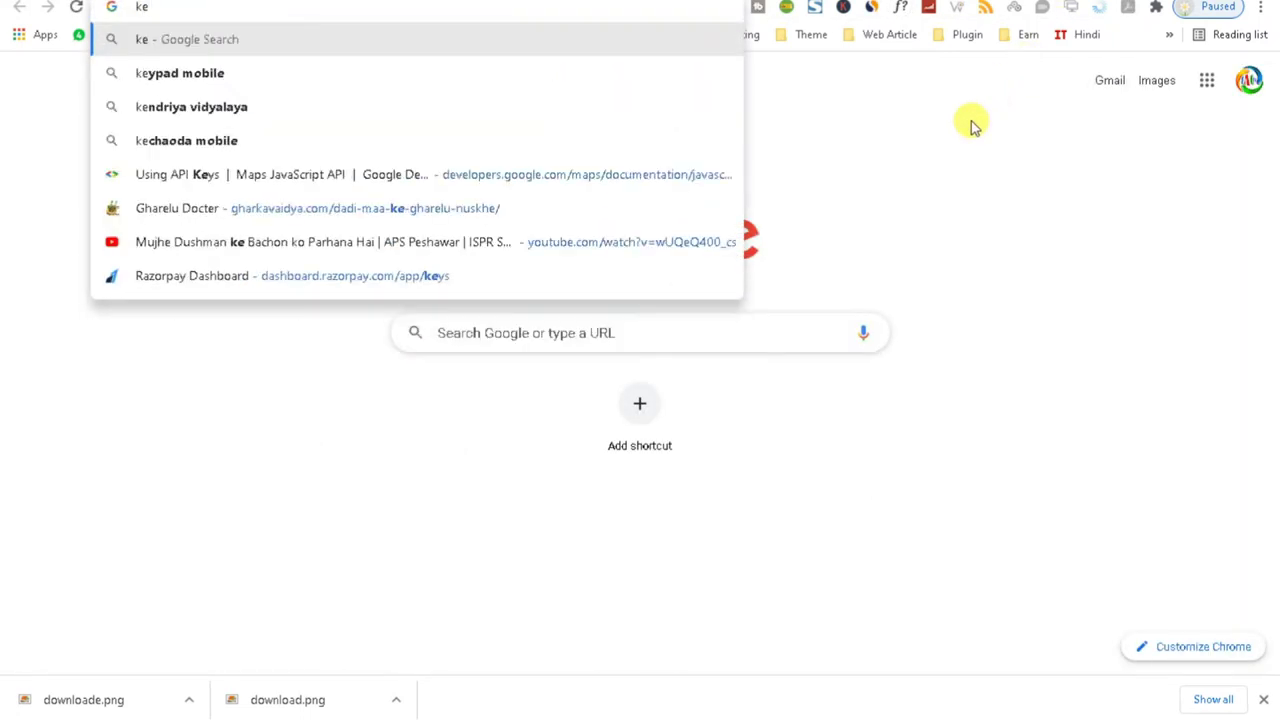
{"action": "type", "text": "y"}
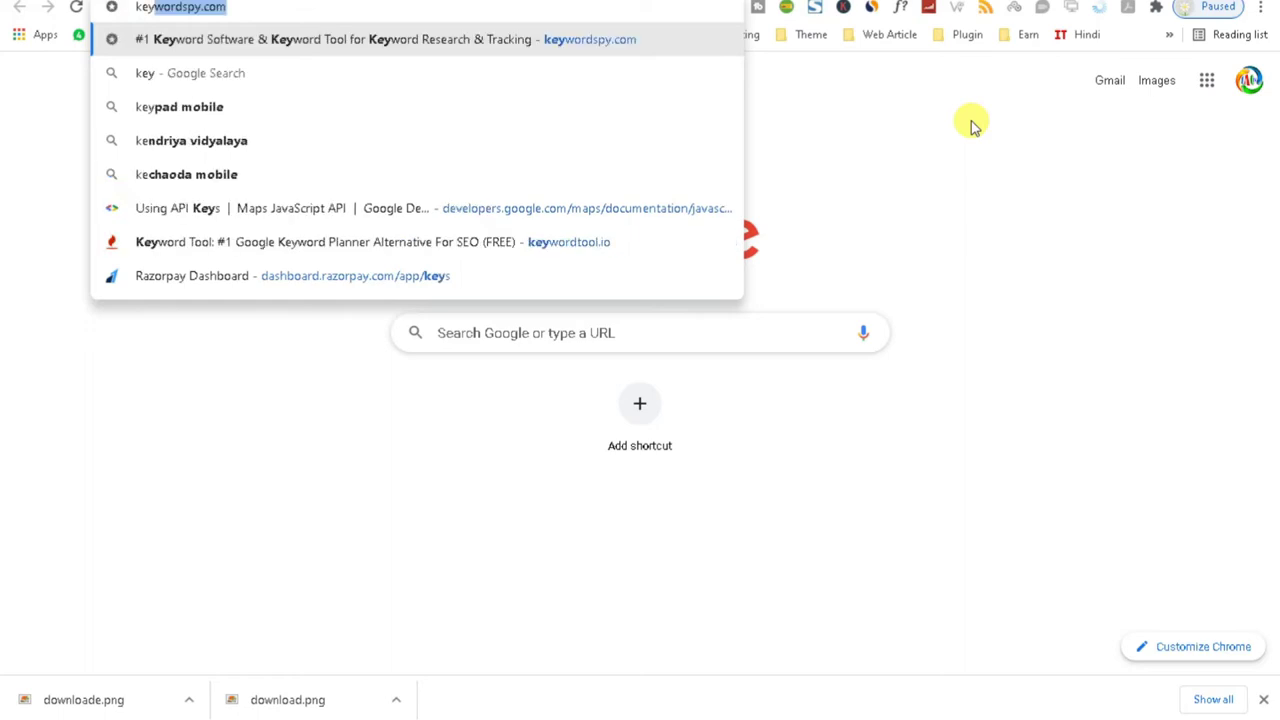
{"action": "key", "text": "Return"}
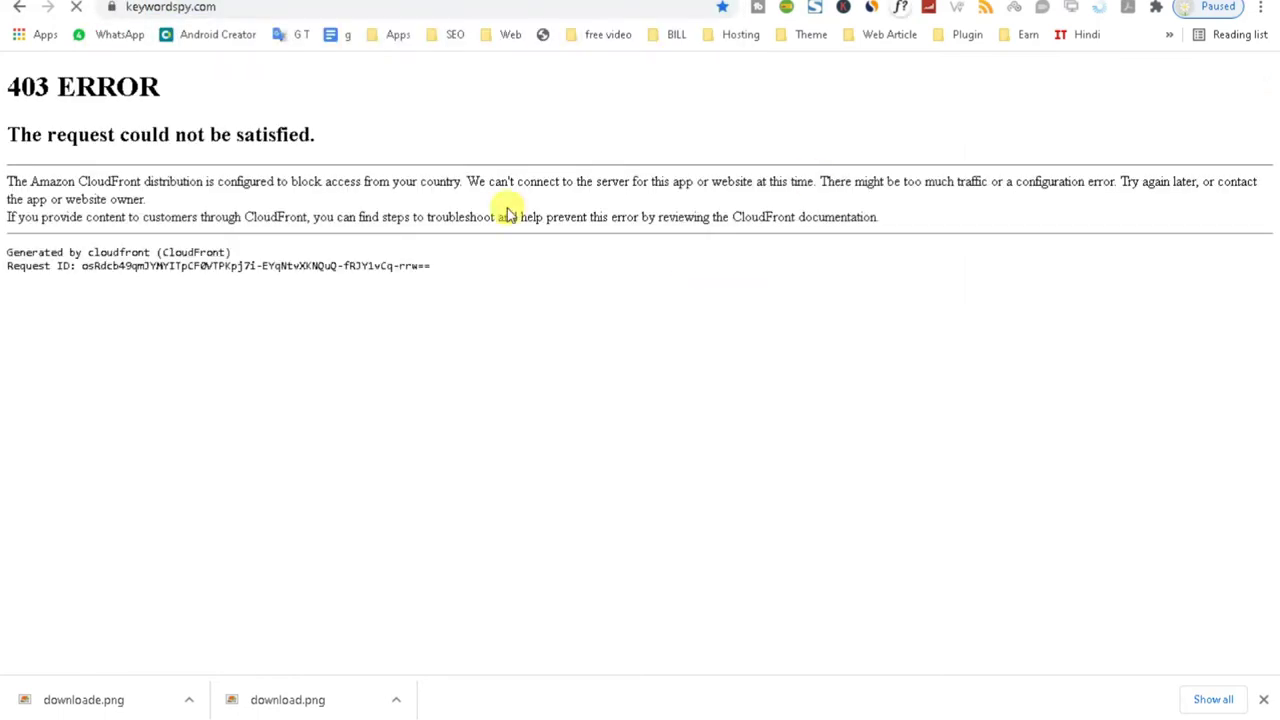
- Open the Keyword Tool website at keywordtool.io in the current tab
{"action": "left_click", "coordinate": [212, 7]}
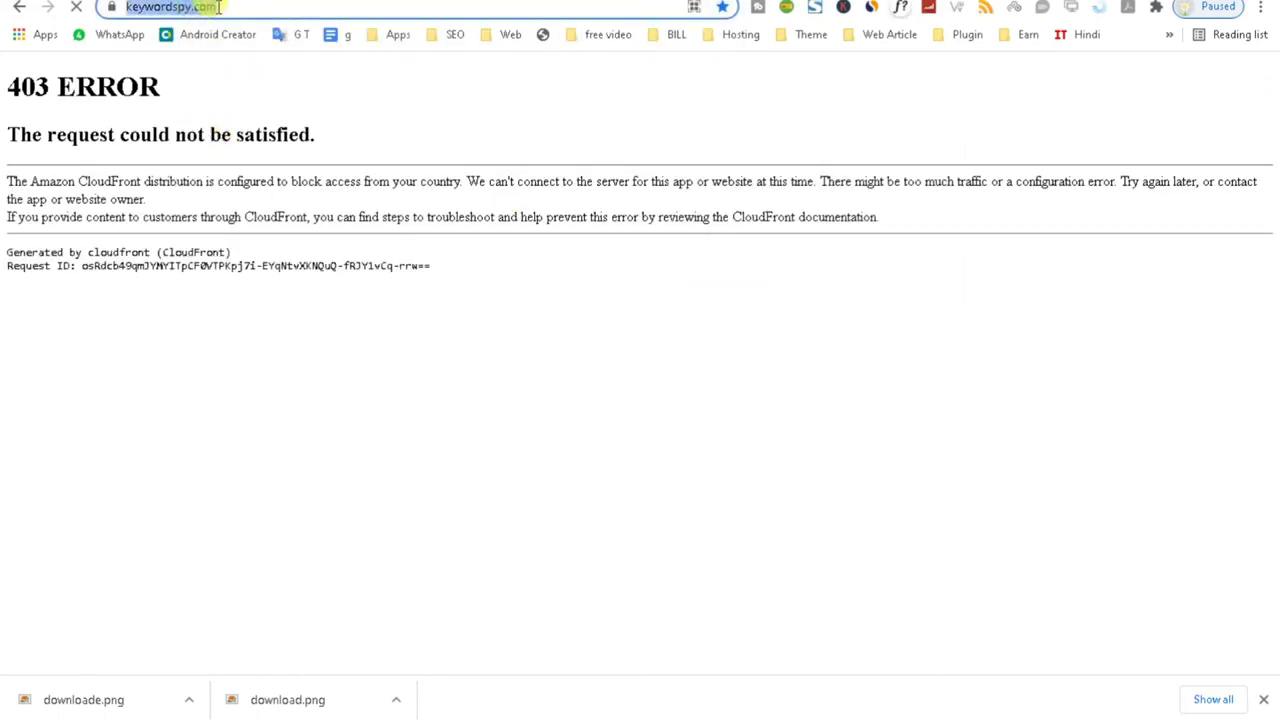
{"action": "type", "text": "too"}
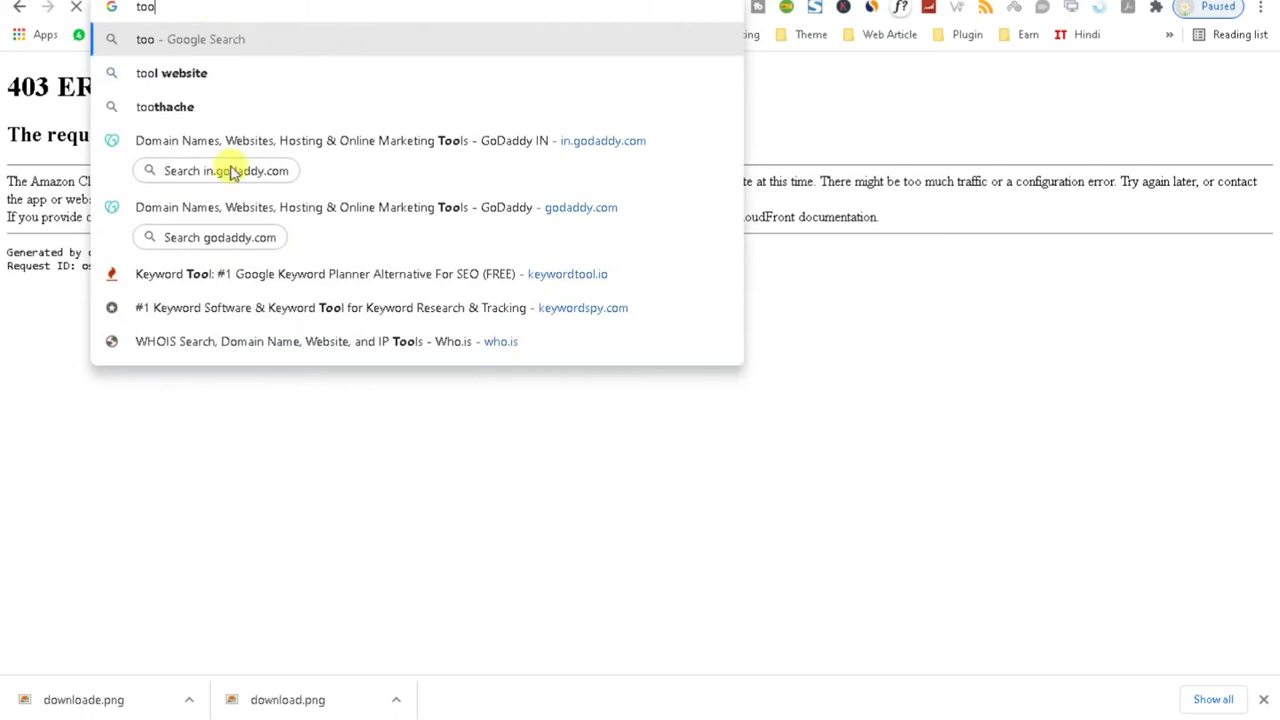
{"action": "left_click", "coordinate": [180, 280]}
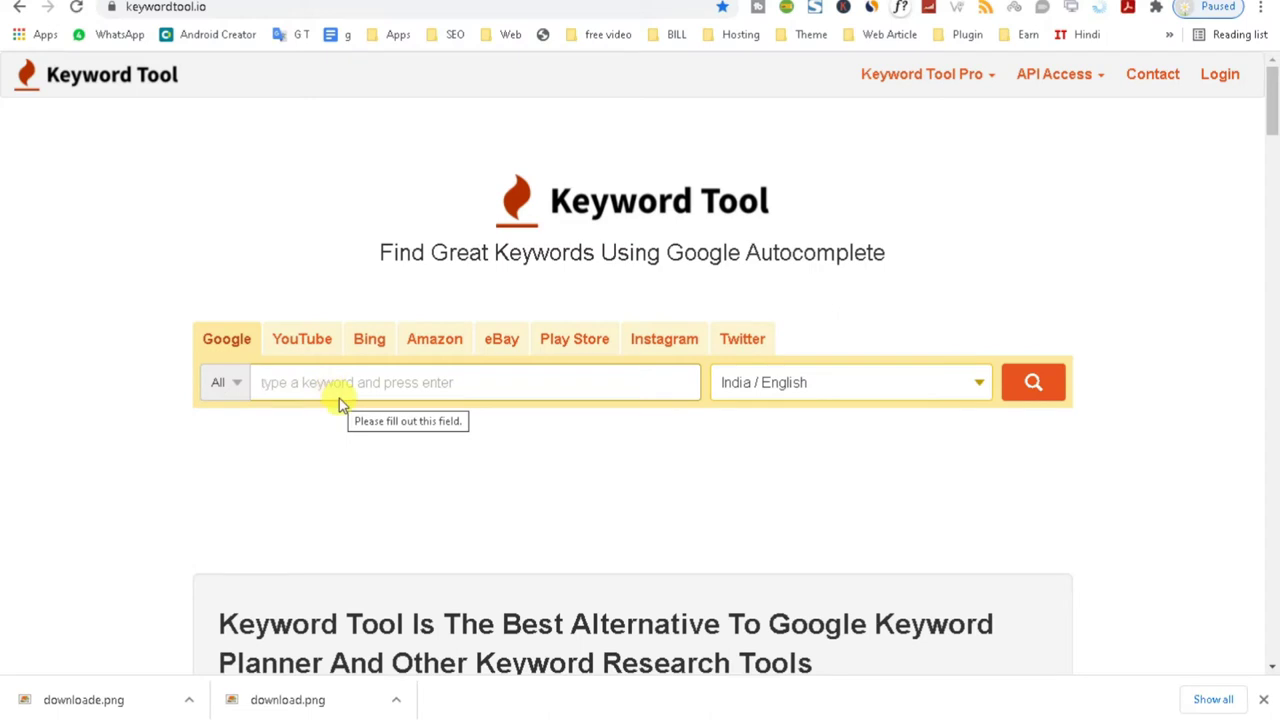
- Set the Keyword Tool location and language to Global / English and search Google suggestions for "Make Pharmacy website & Mobile Apps"
{"action": "left_click", "coordinate": [746, 388]}
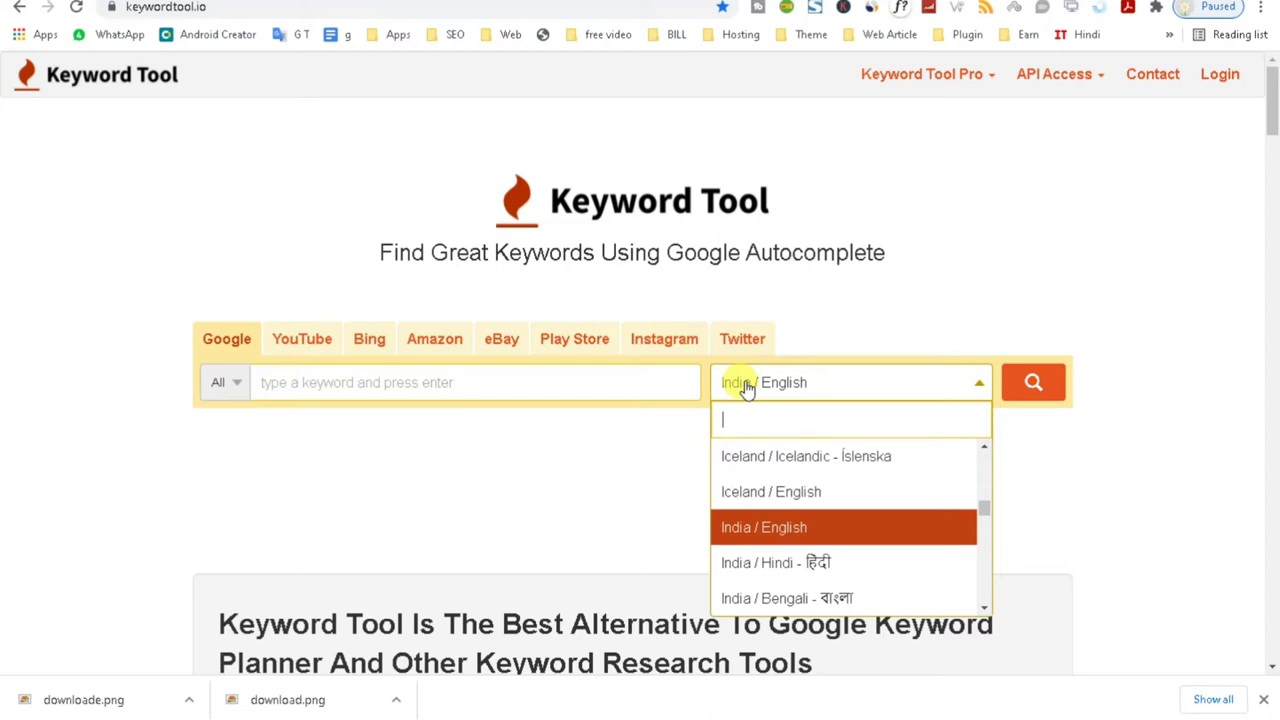
{"action": "left_click_drag", "start_coordinate": [983, 512], "coordinate": [976, 424]}
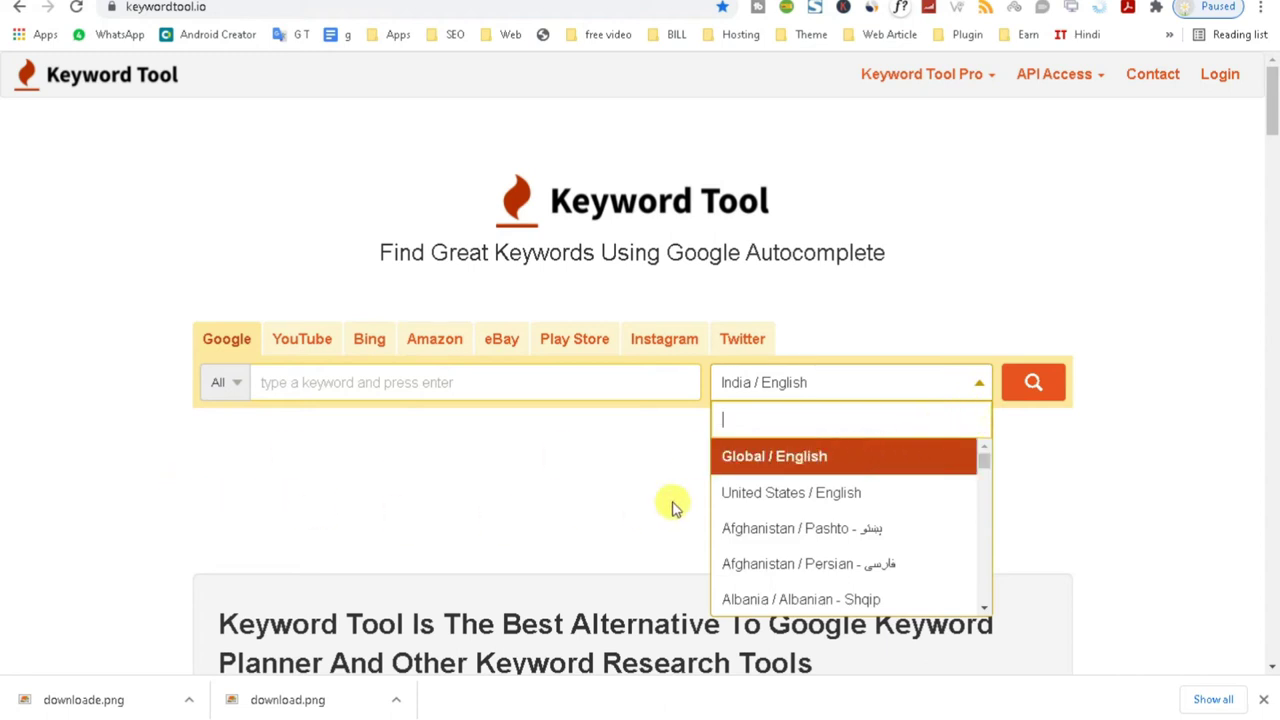
{"action": "left_click", "coordinate": [795, 457]}
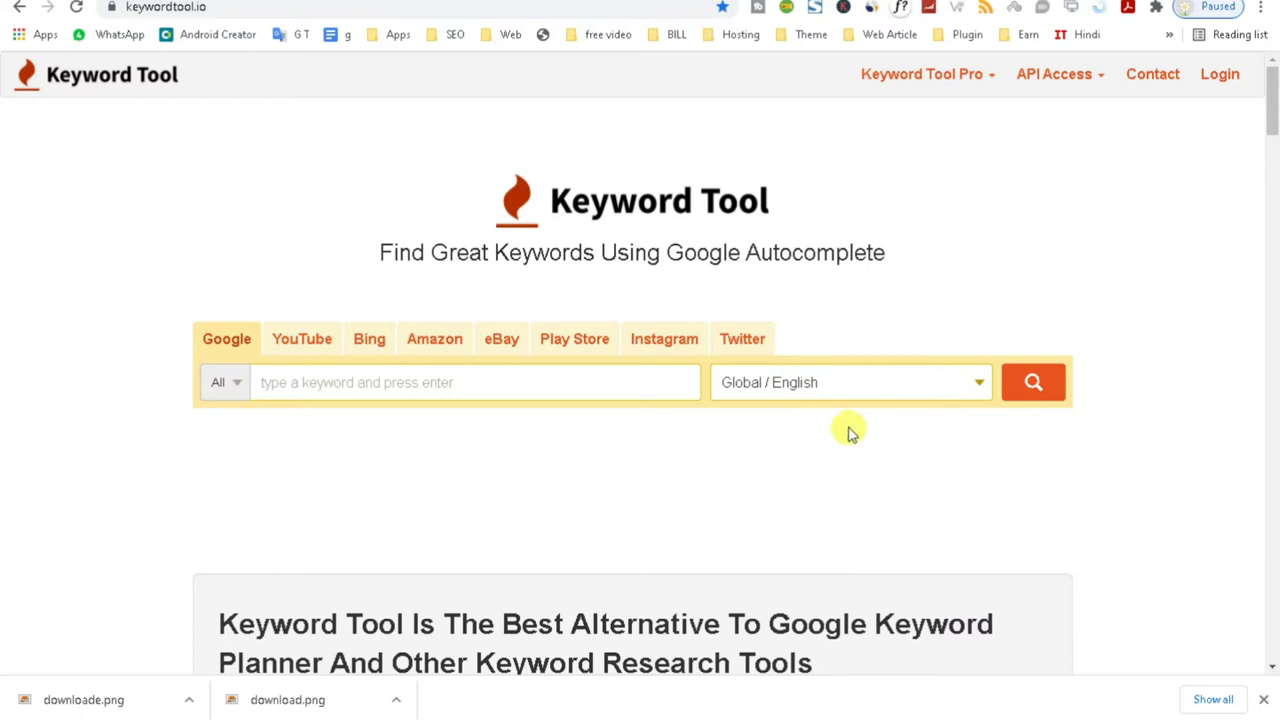
{"action": "left_click", "coordinate": [430, 388]}
{"action": "key", "text": "ctrl+v"}
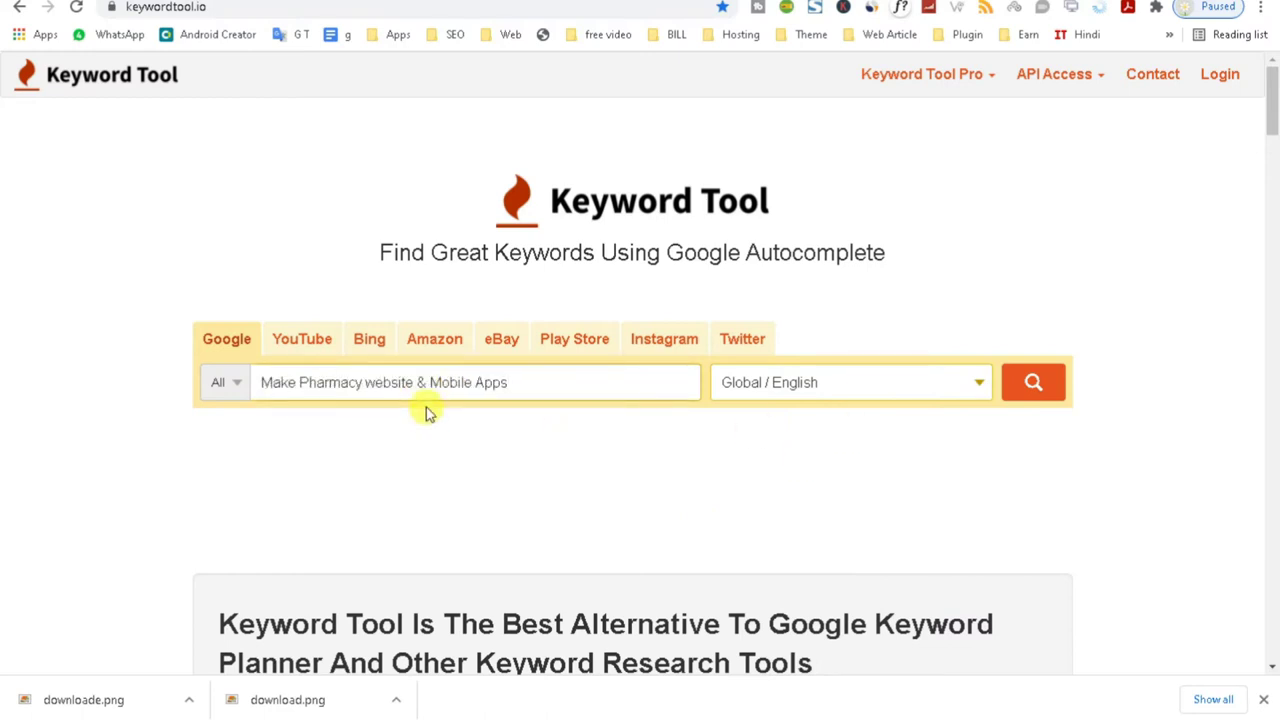
{"action": "left_click", "coordinate": [1032, 382]}
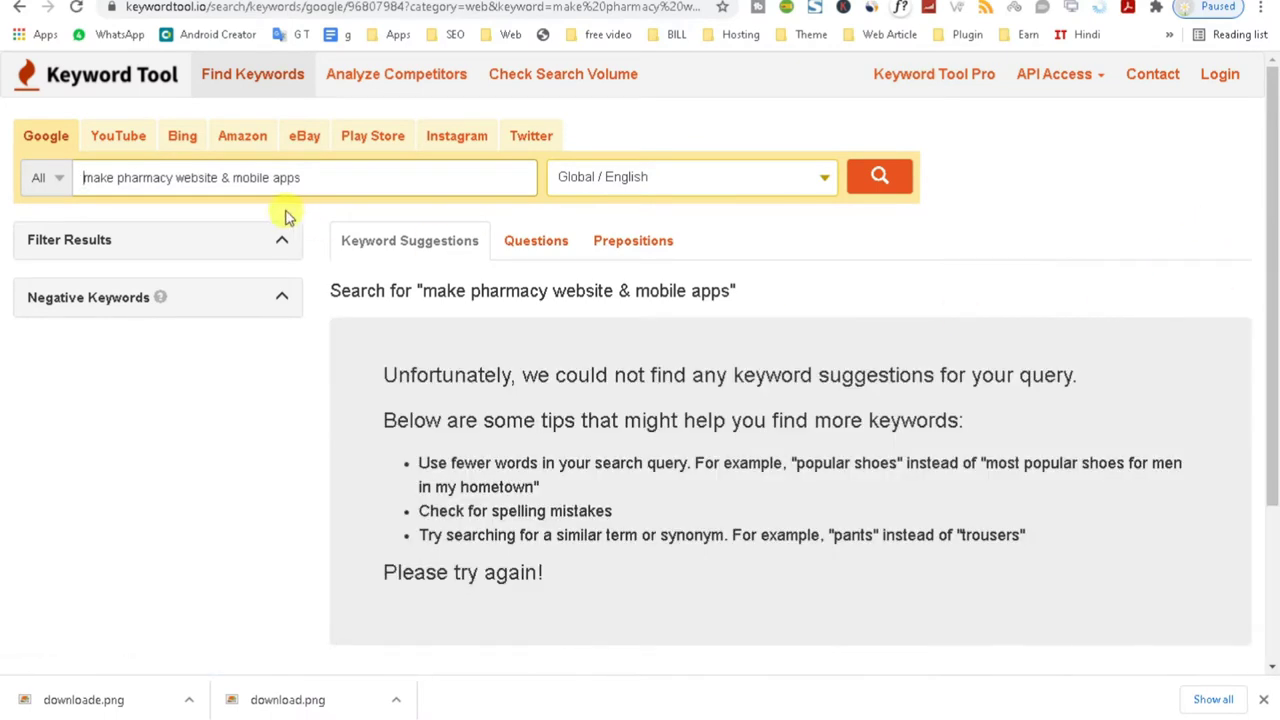
- Search keyword suggestions for "make pharmacy website and mobile apps" on Google and on YouTube
{"action": "type", "text": "an"}
{"action": "left_click", "coordinate": [879, 177]}
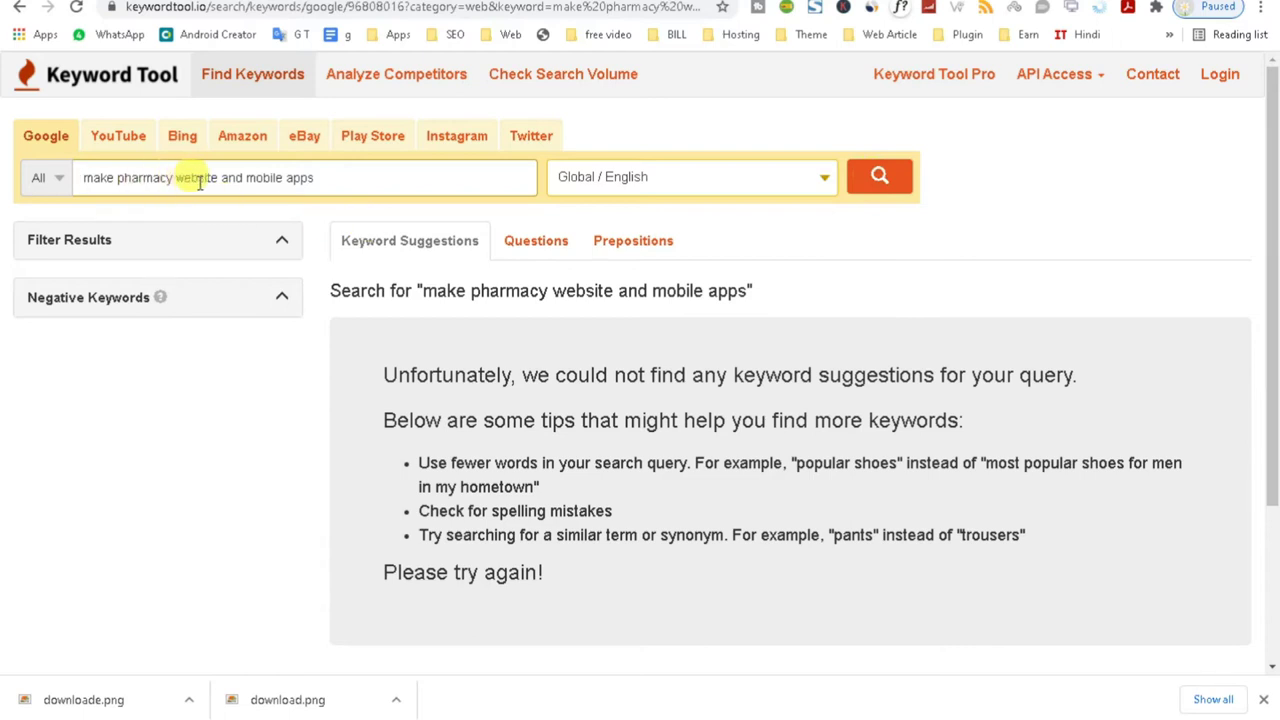
{"action": "left_click", "coordinate": [108, 140]}
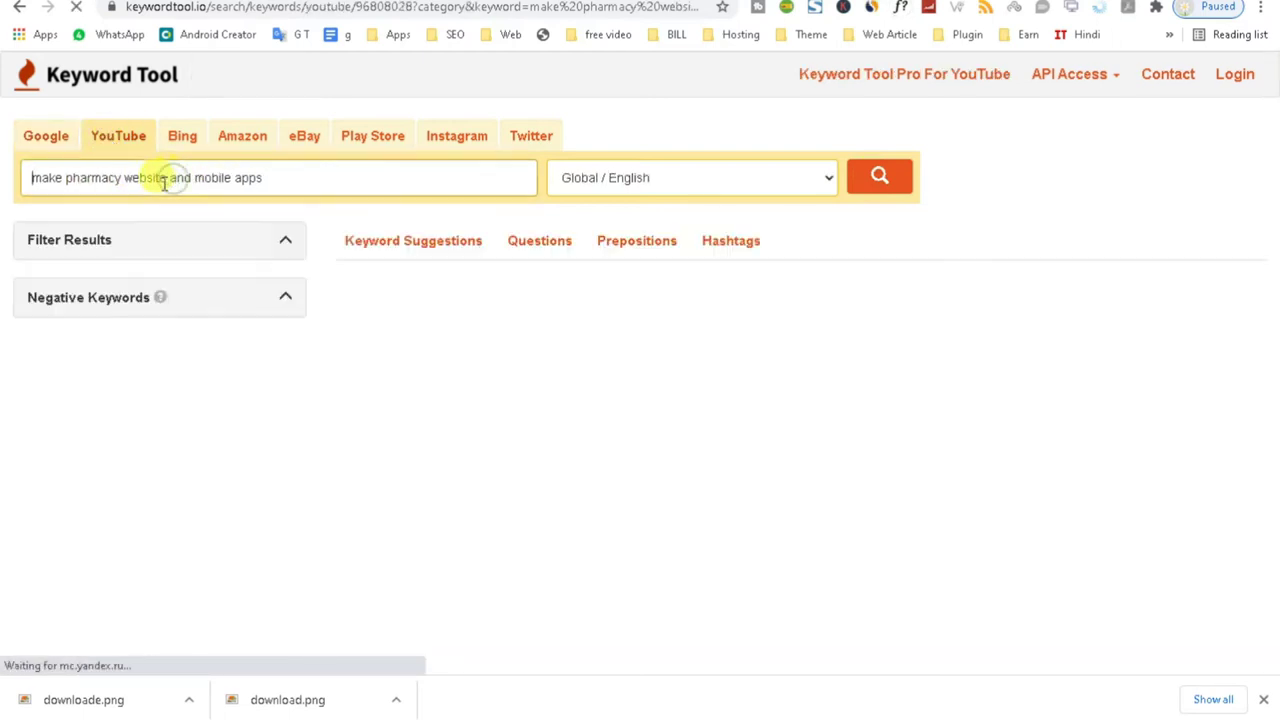
- Shorten the YouTube keyword query to "make pharmacy website" and search for suggestions again
{"action": "left_click_drag", "start_coordinate": [170, 180], "coordinate": [362, 183]}
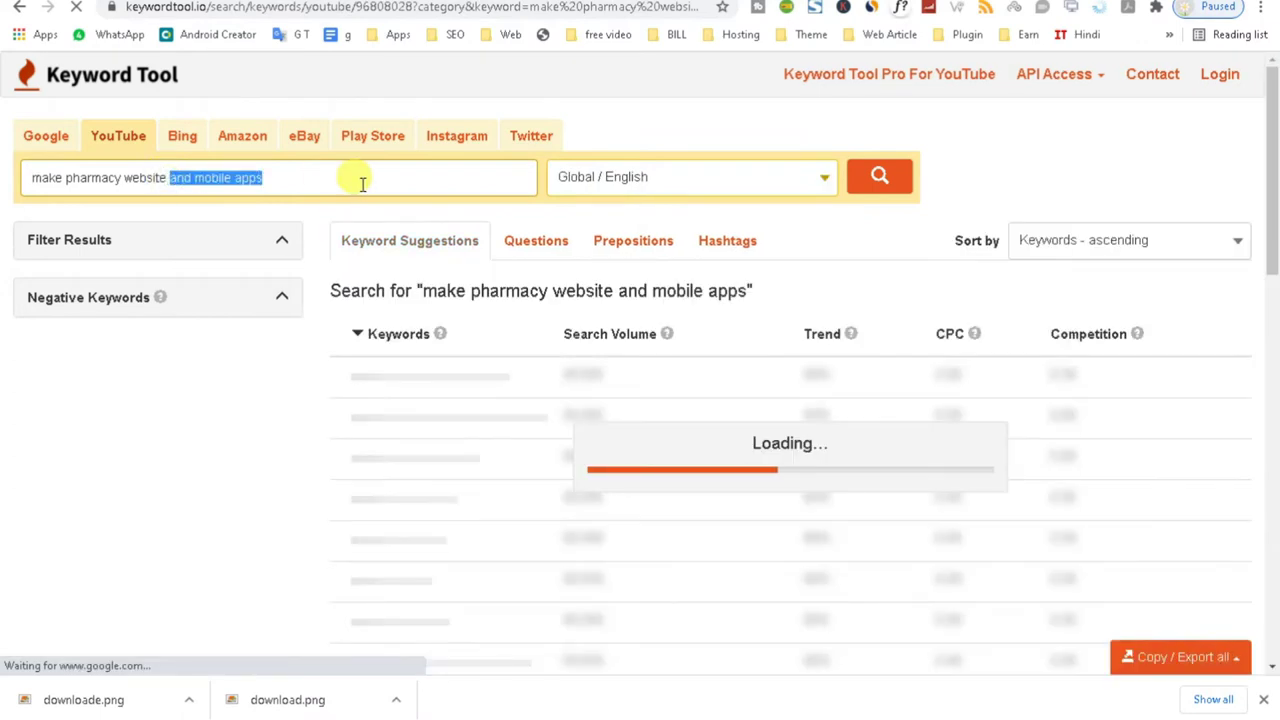
{"action": "key", "text": "BackSpace"}
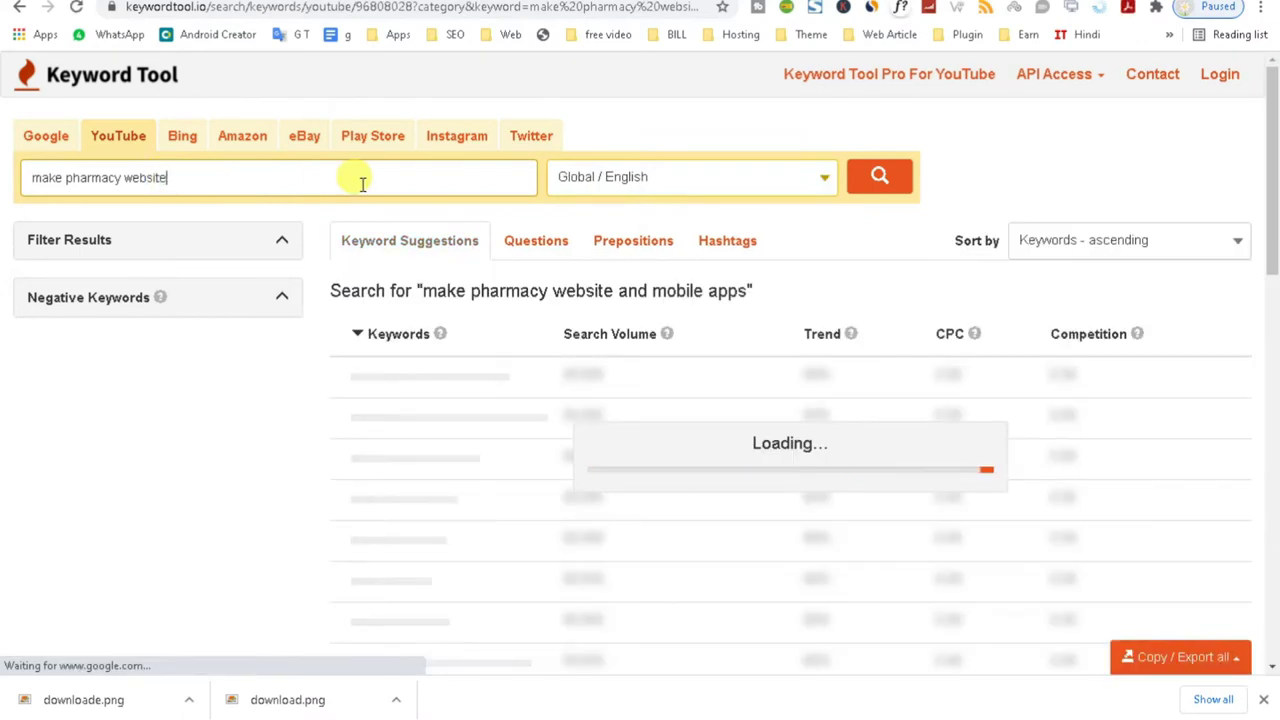
{"action": "left_click", "coordinate": [876, 184]}
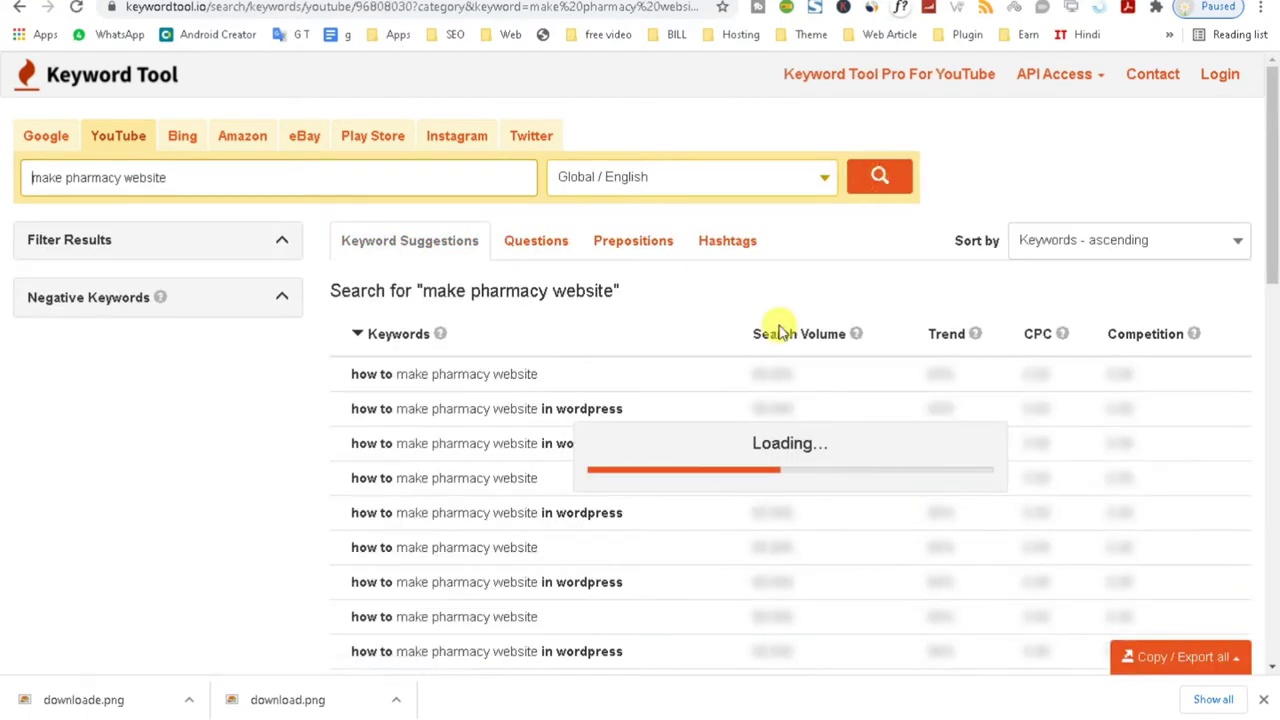
{"action": "left_click_drag", "start_coordinate": [1271, 214], "coordinate": [1277, 245]}
{"action": "left_click", "coordinate": [1277, 218]}
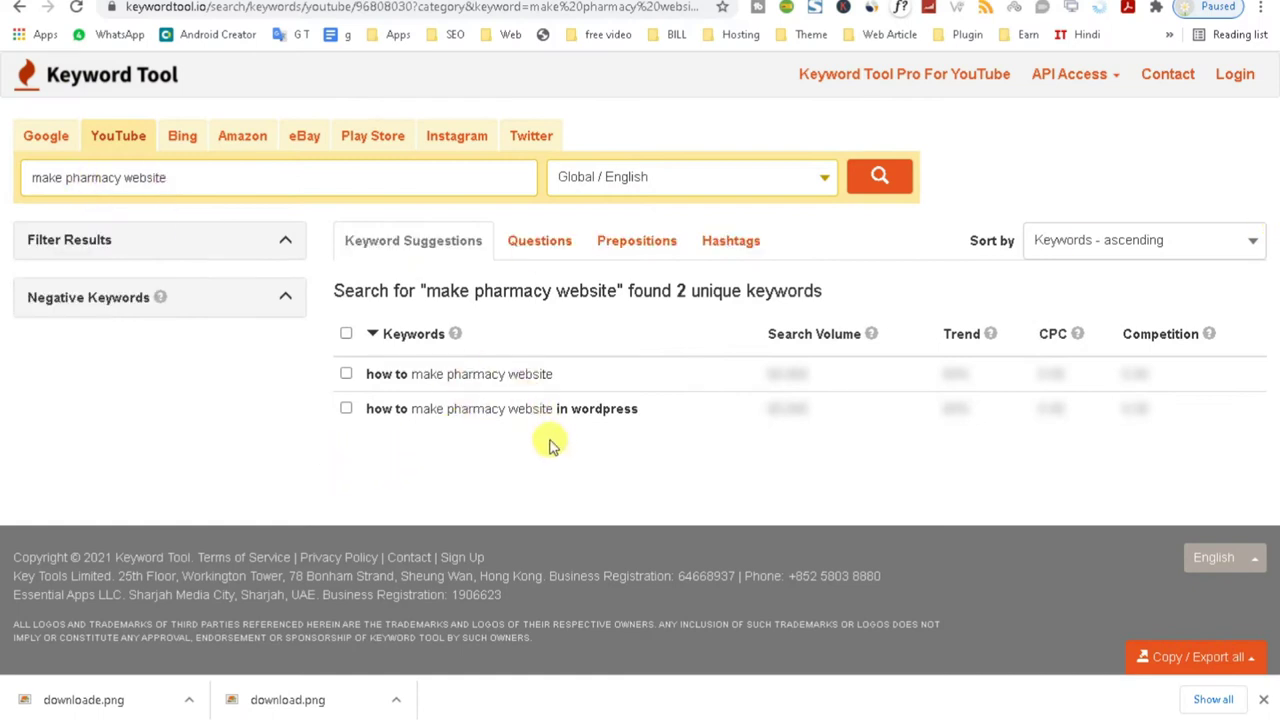
- Select both suggested "how to make pharmacy website" keywords and export them to CSV
{"action": "left_click", "coordinate": [346, 408]}
{"action": "left_click", "coordinate": [346, 376]}
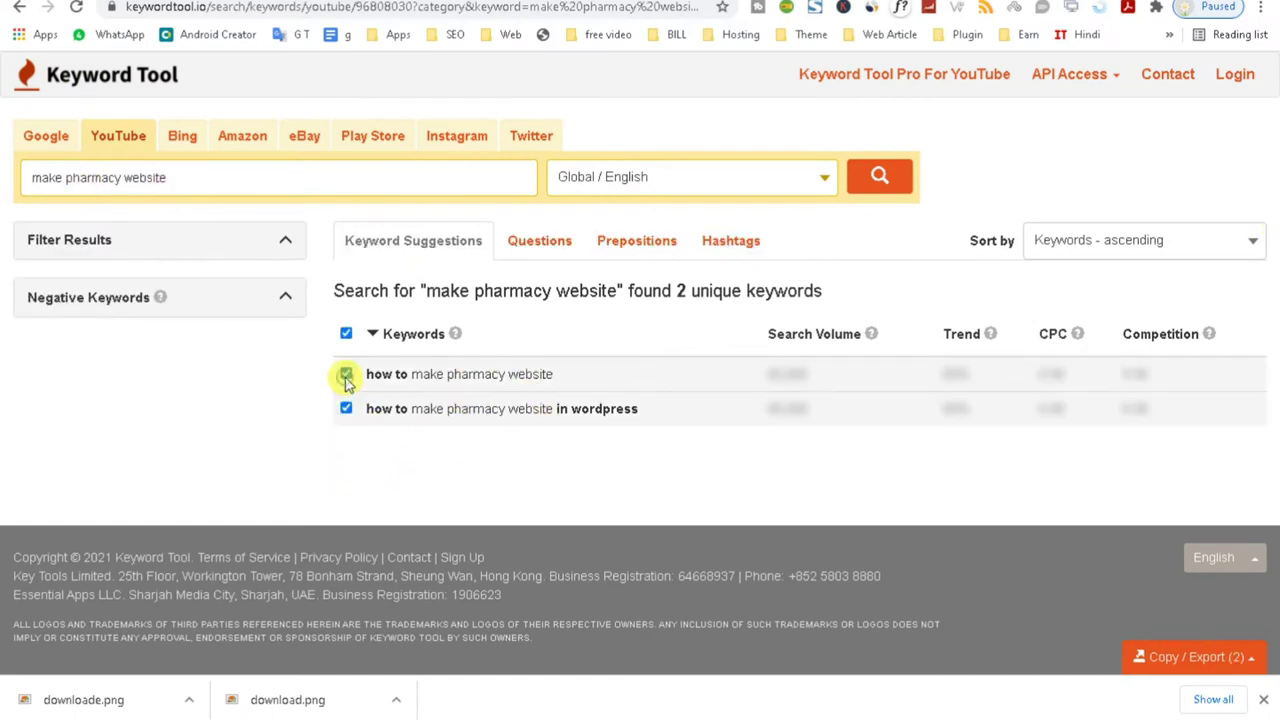
{"action": "left_click", "coordinate": [1193, 660]}
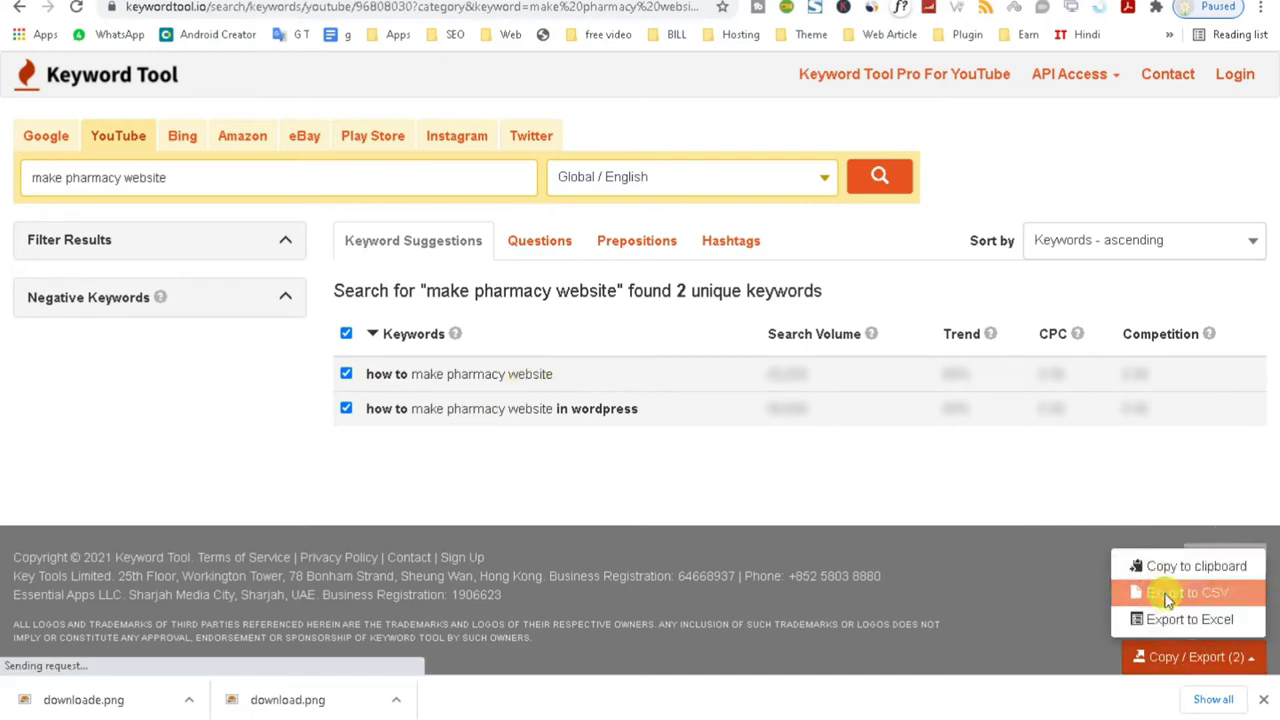
{"action": "left_click", "coordinate": [1172, 586]}
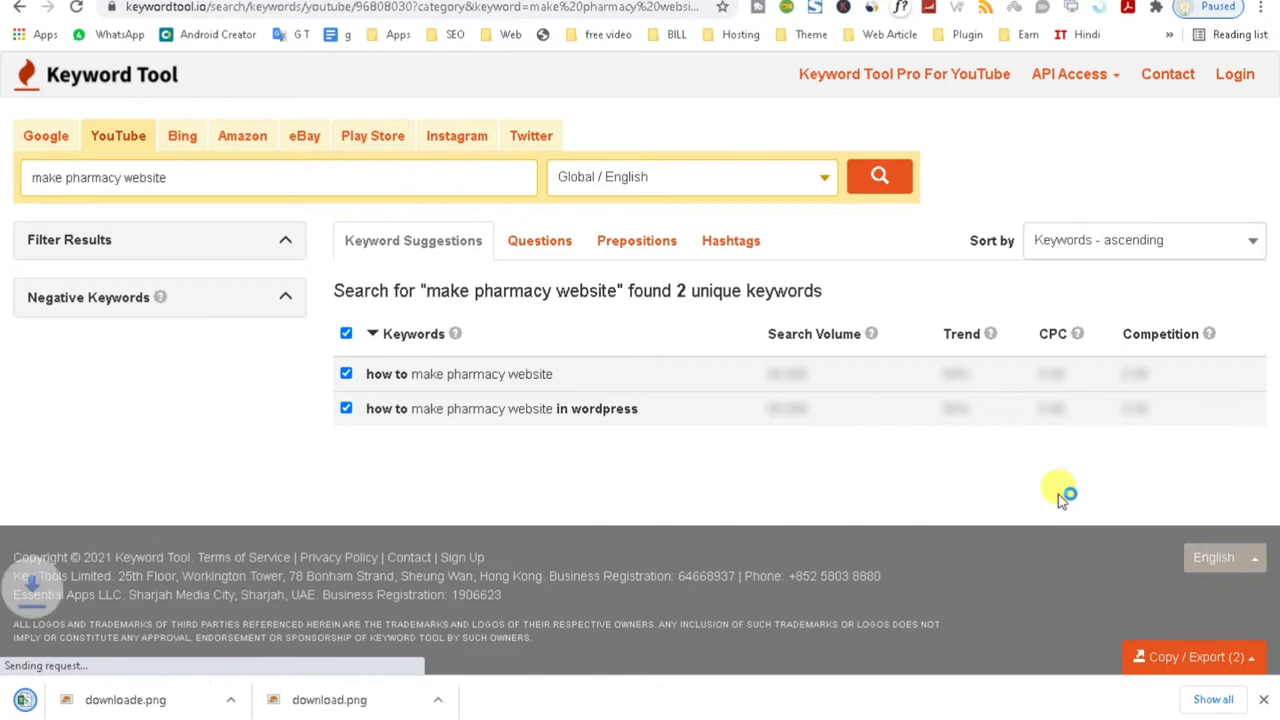
- Copy the two selected keywords to the clipboard and paste them into the video's tags in YouTube Studio
{"action": "left_click", "coordinate": [1200, 656]}
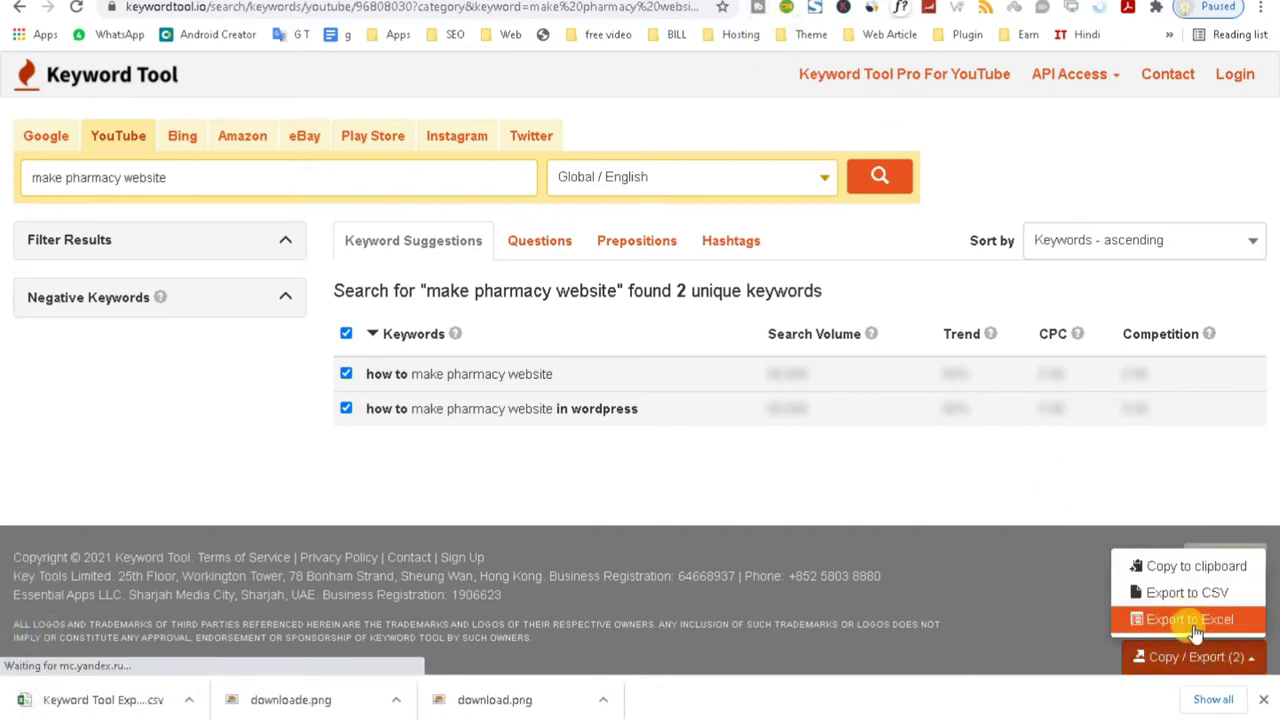
{"action": "left_click", "coordinate": [1175, 565]}
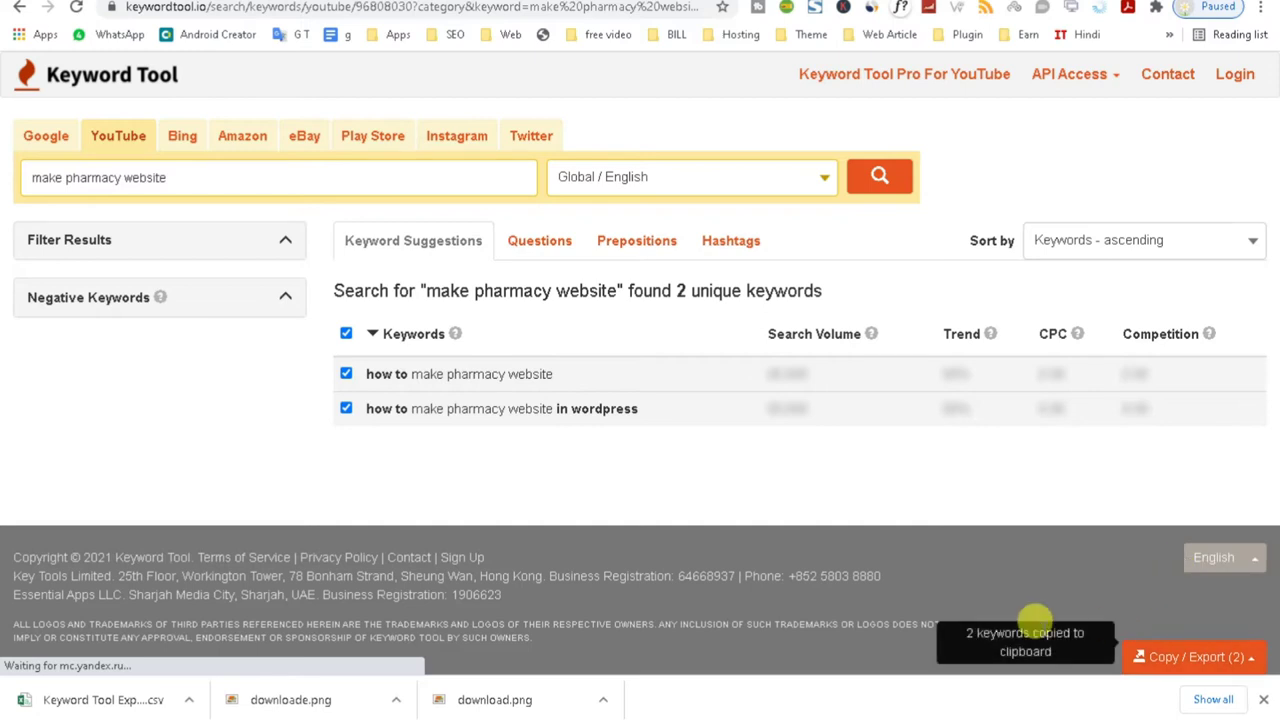
{"action": "left_click_drag", "start_coordinate": [199, 178], "coordinate": [30, 180]}
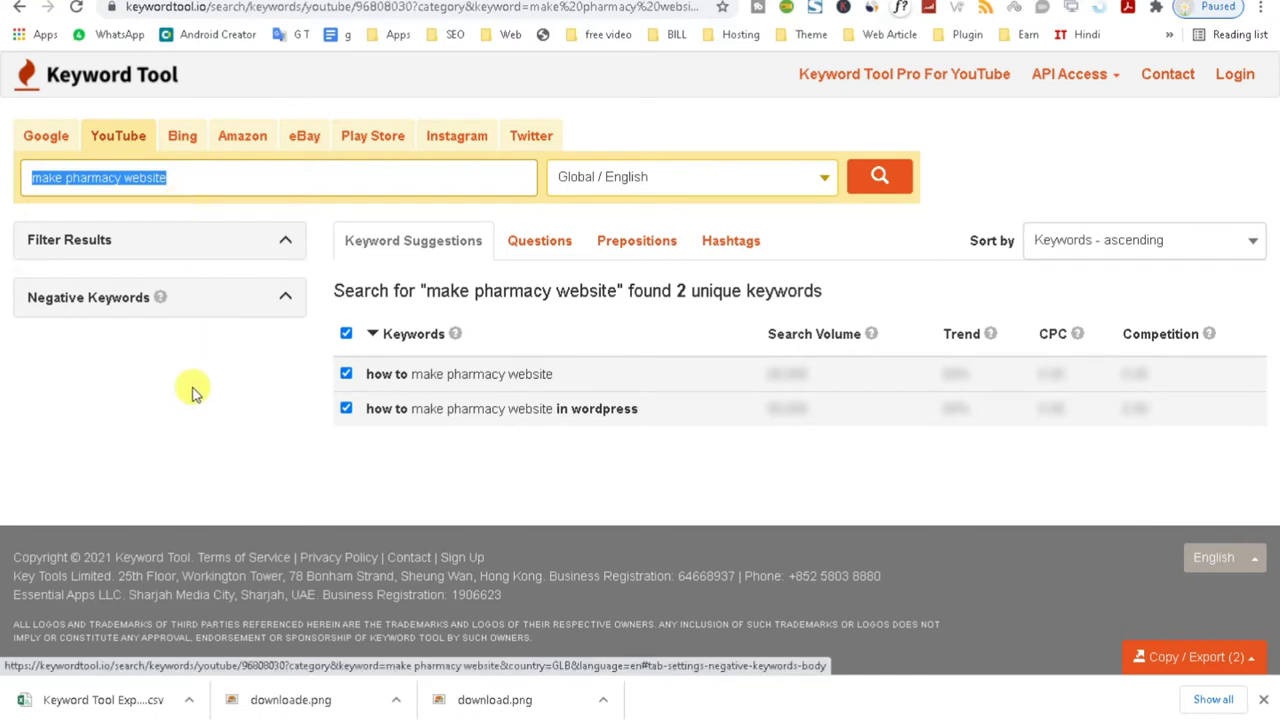
{"action": "key", "text": "ctrl+Tab"}
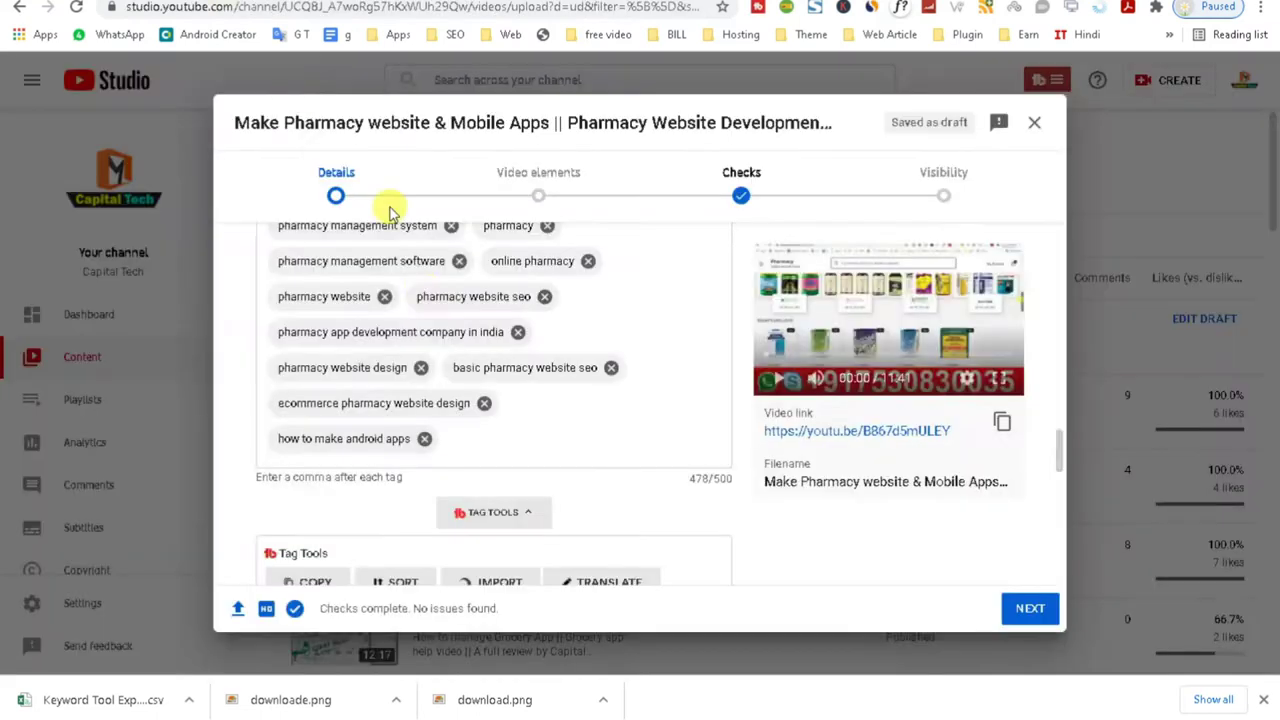
{"action": "left_click", "coordinate": [462, 442]}
{"action": "key", "text": "ctrl+v"}
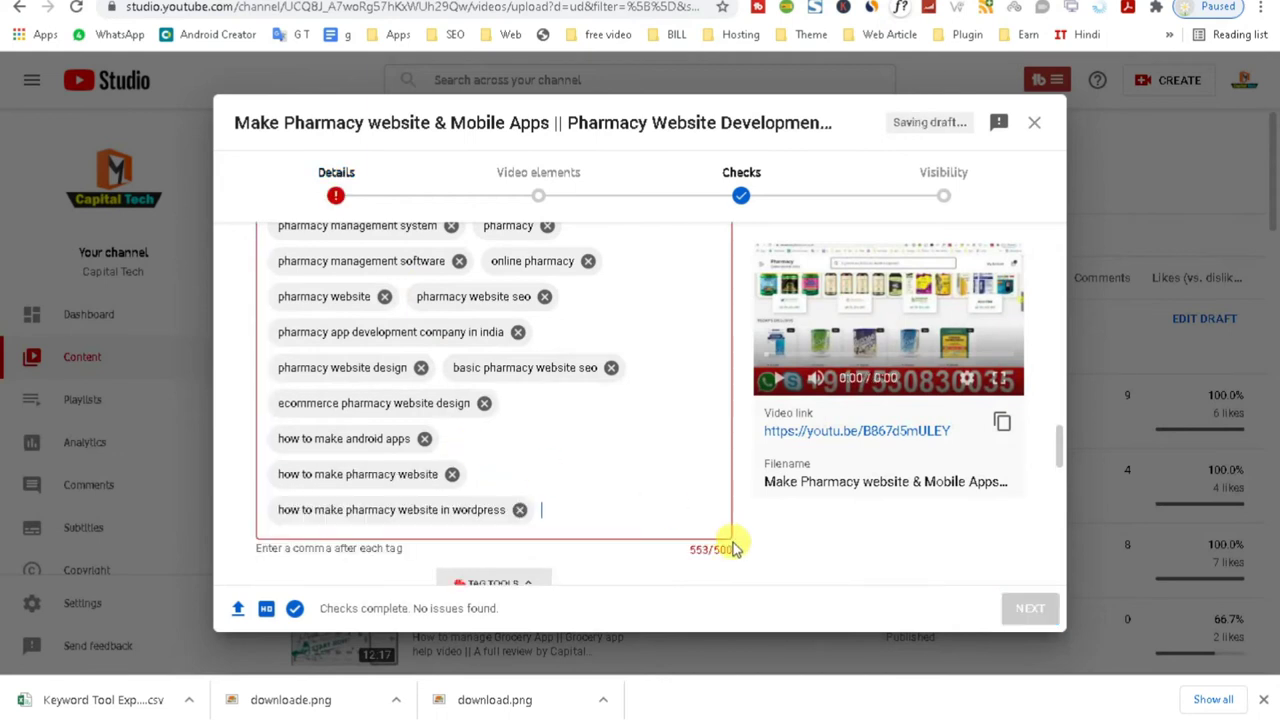
- Remove the tags "grocery store", "grocerystore", "grocery shopping" and "website training" from the video
{"action": "scroll", "coordinate": [948, 473], "scroll_direction": "down", "scroll_amount": 3}
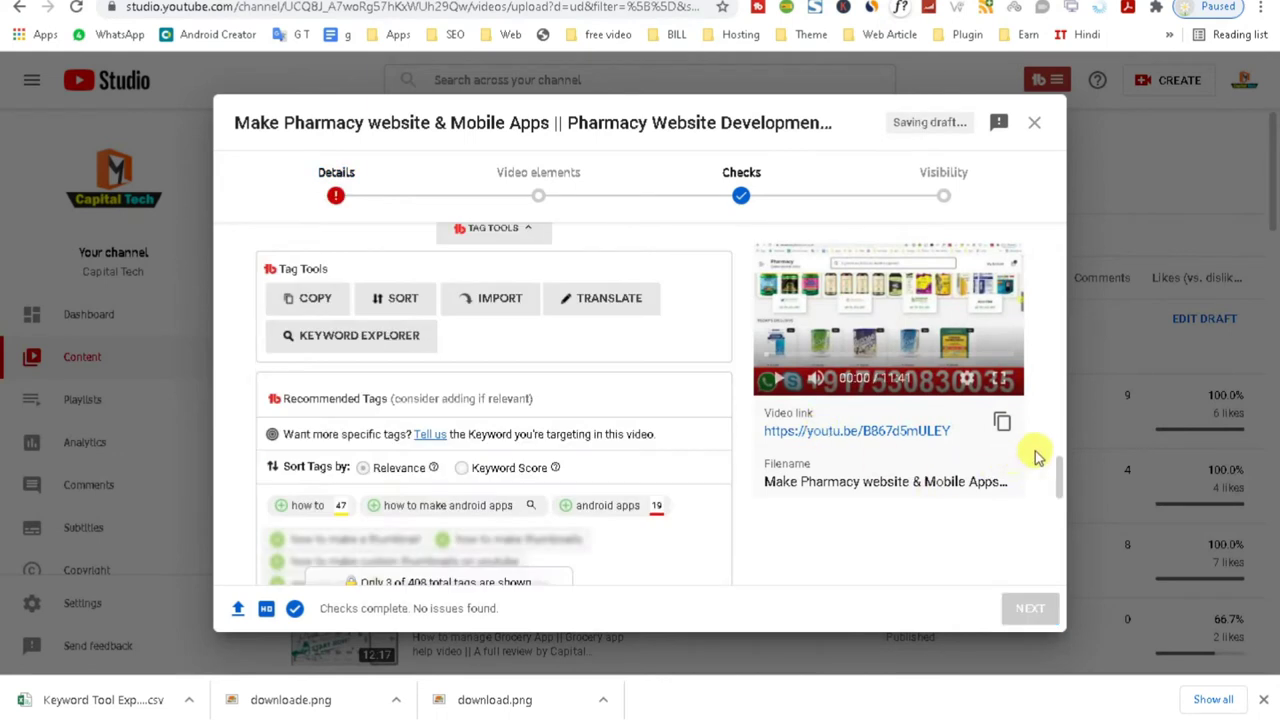
{"action": "scroll", "coordinate": [1051, 455], "scroll_direction": "up", "scroll_amount": 3}
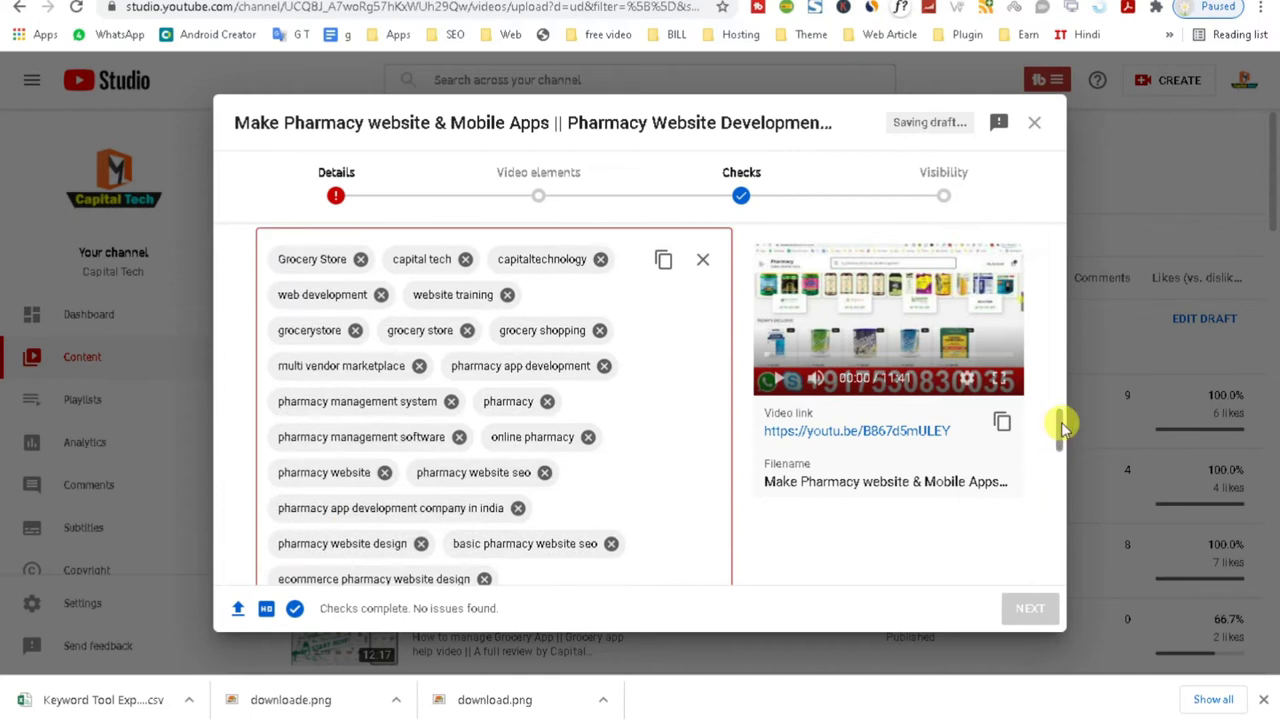
{"action": "scroll", "coordinate": [1057, 390], "scroll_direction": "up", "scroll_amount": 5}
{"action": "scroll", "coordinate": [1052, 408], "scroll_direction": "down", "scroll_amount": 3}
{"action": "scroll", "coordinate": [1056, 410], "scroll_direction": "down", "scroll_amount": 1}
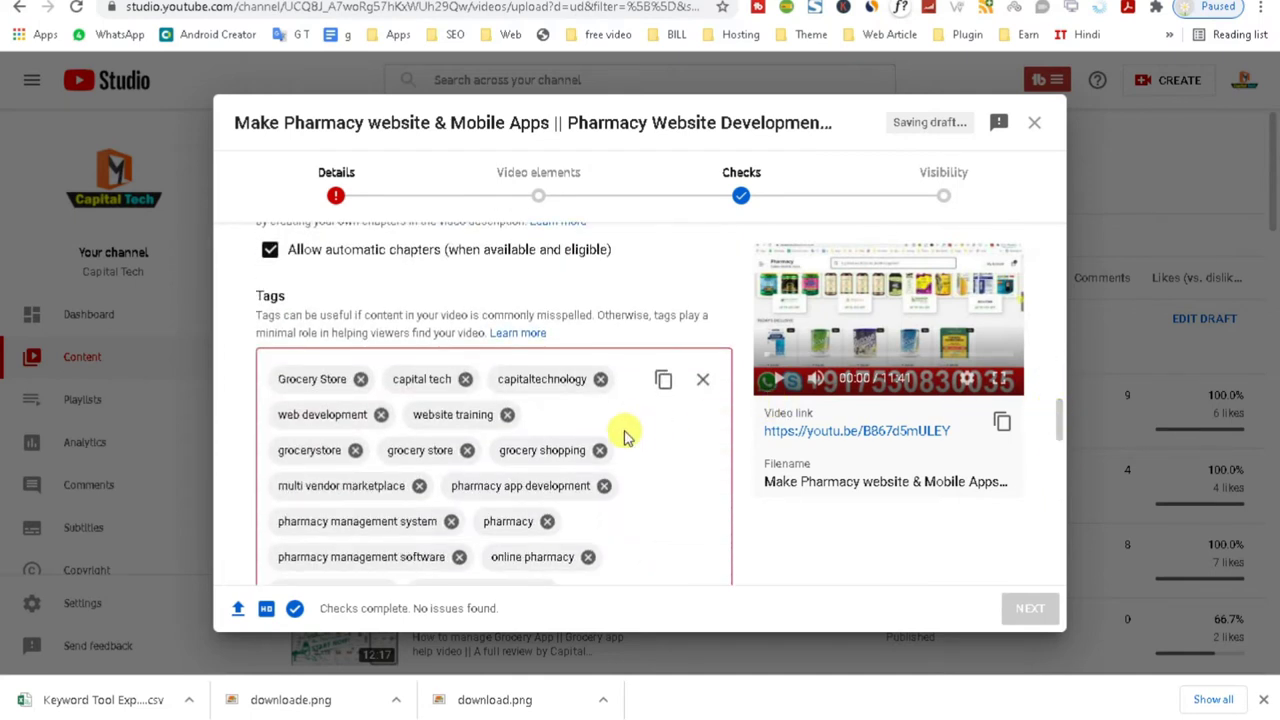
{"action": "left_click", "coordinate": [466, 451]}
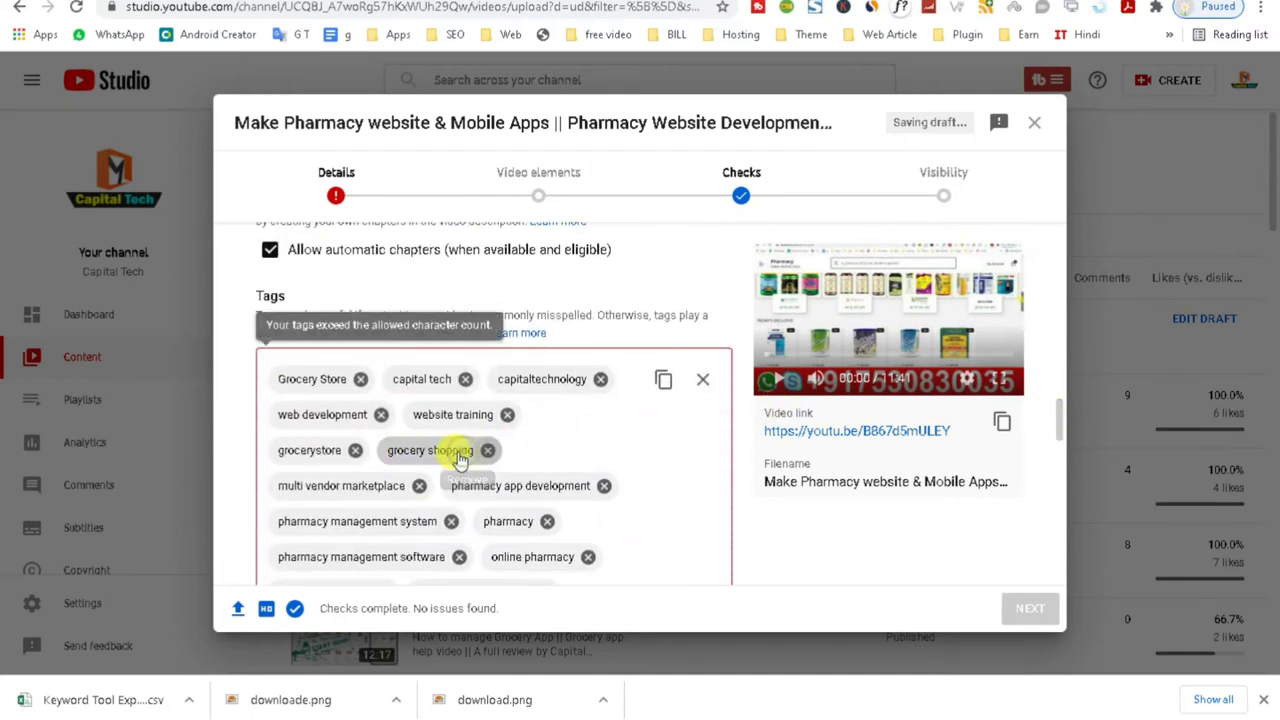
{"action": "left_click", "coordinate": [355, 450]}
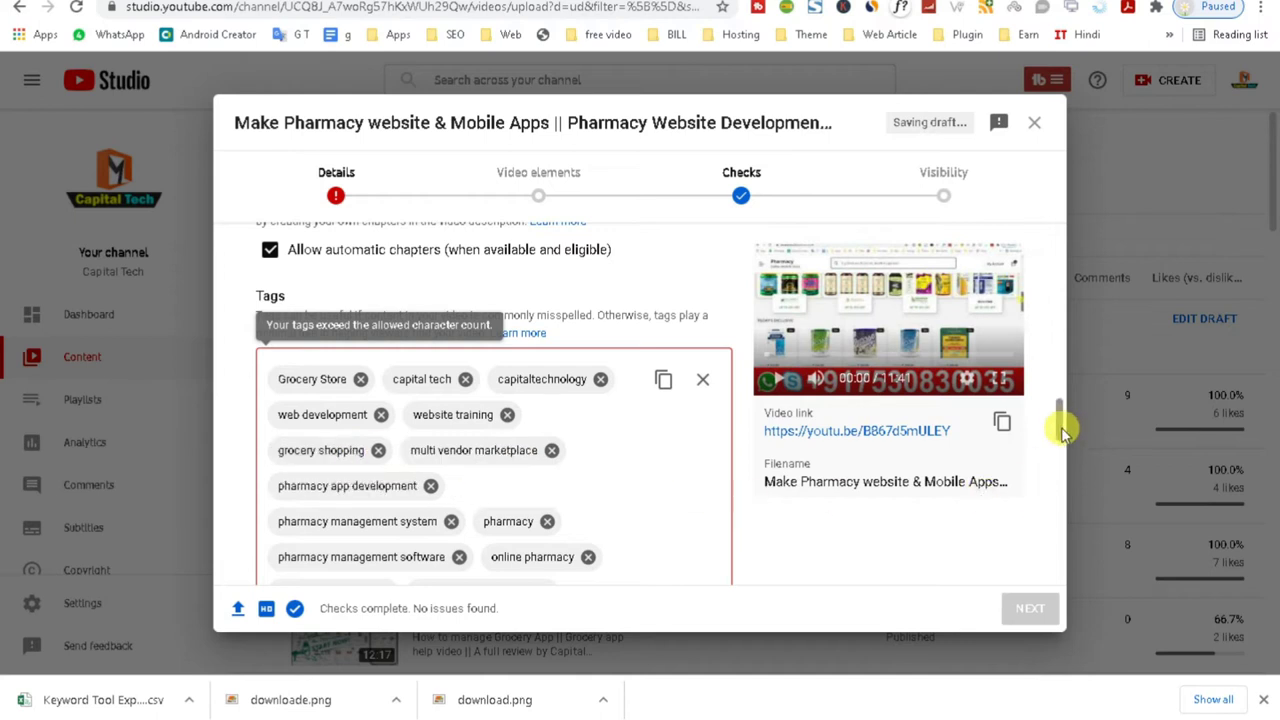
{"action": "scroll", "coordinate": [1062, 440], "scroll_direction": "down", "scroll_amount": 2}
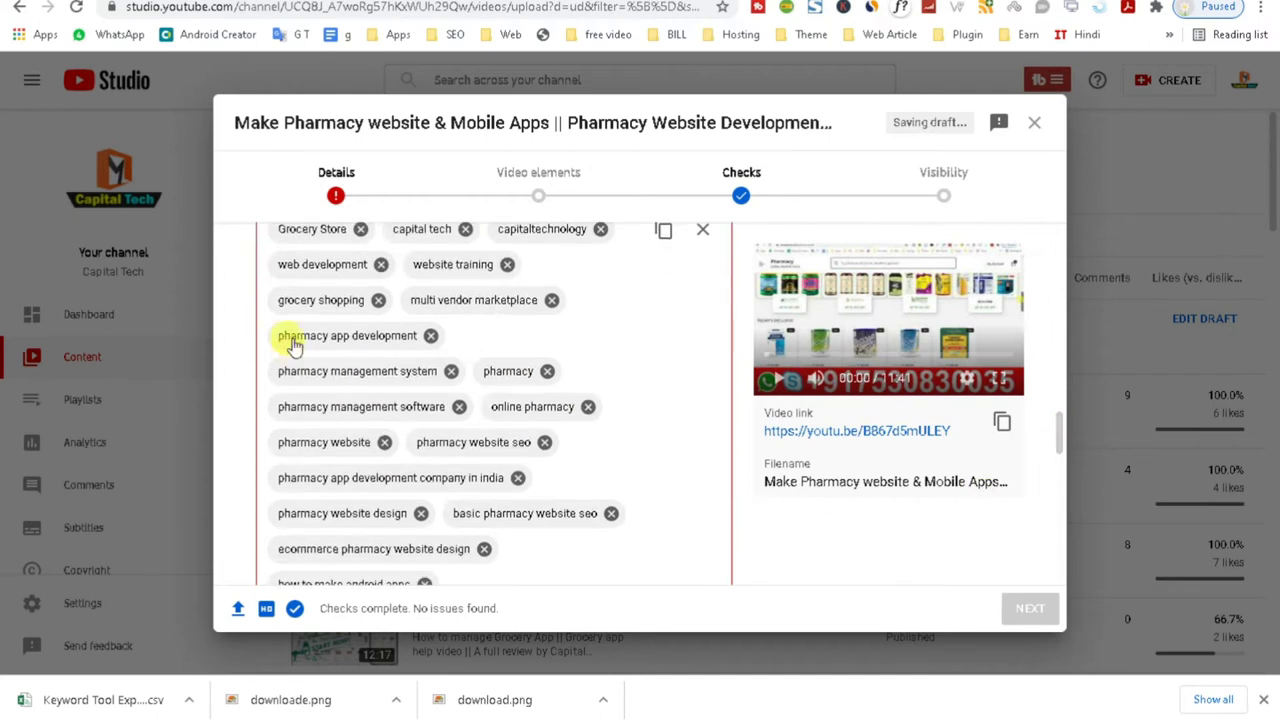
{"action": "left_click", "coordinate": [378, 300]}
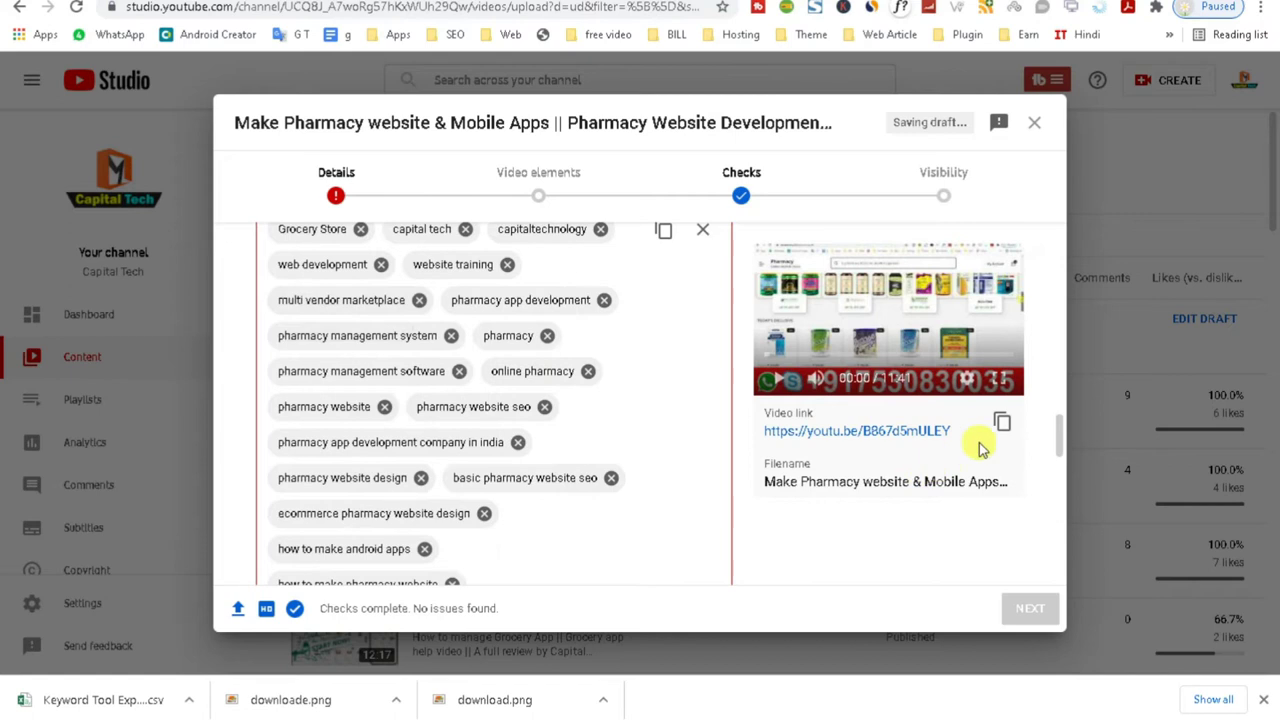
{"action": "mouse_move", "coordinate": [1057, 446]}
{"action": "left_mouse_down"}
{"action": "mouse_move", "coordinate": [1057, 478]}
{"action": "mouse_move", "coordinate": [1050, 430]}
{"action": "left_mouse_up"}
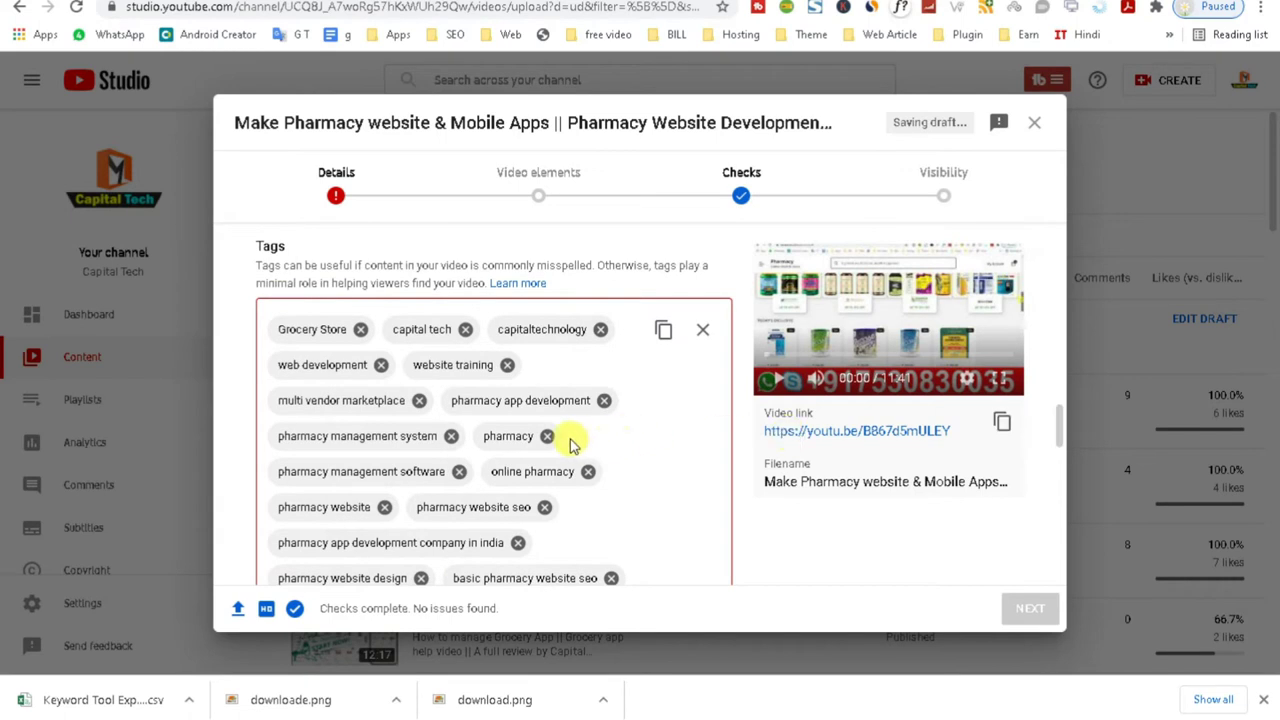
{"action": "left_click", "coordinate": [507, 366]}
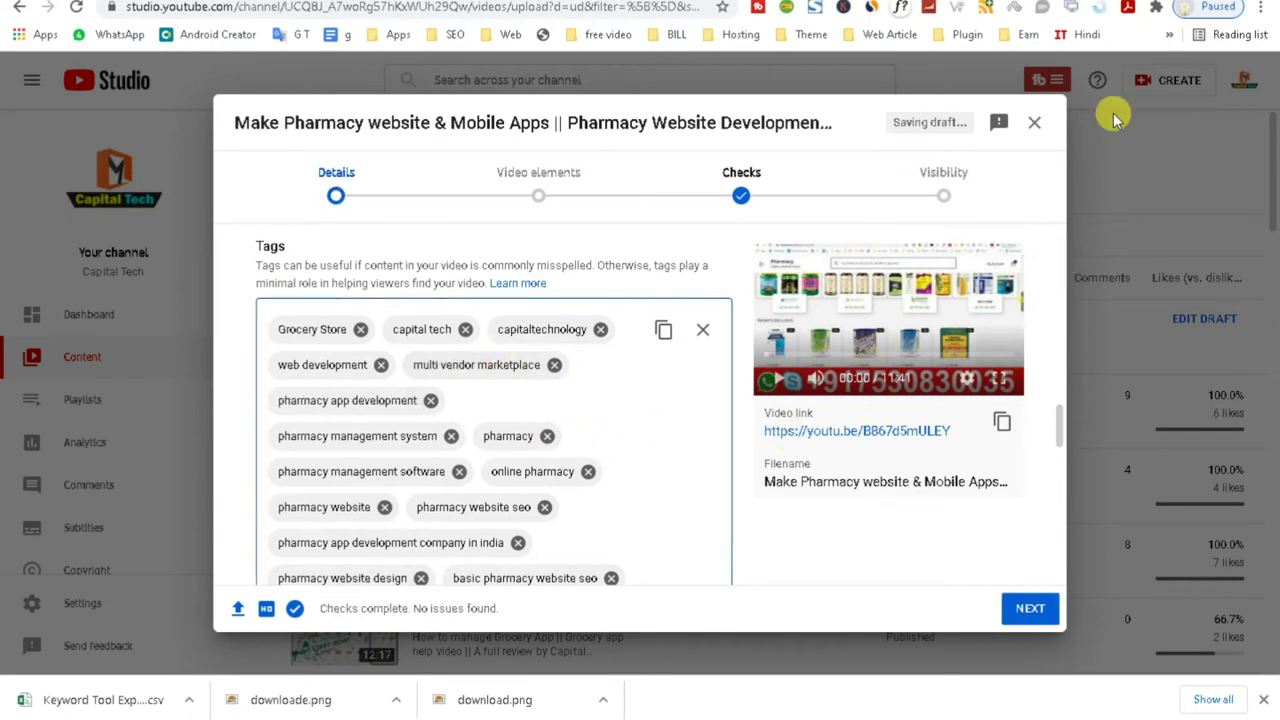
- Return to Keyword Tool, search YouTube suggestions for "pharmacy", and look through the listed keywords
{"action": "left_click", "coordinate": [722, 2]}
{"action": "left_click", "coordinate": [105, 180]}
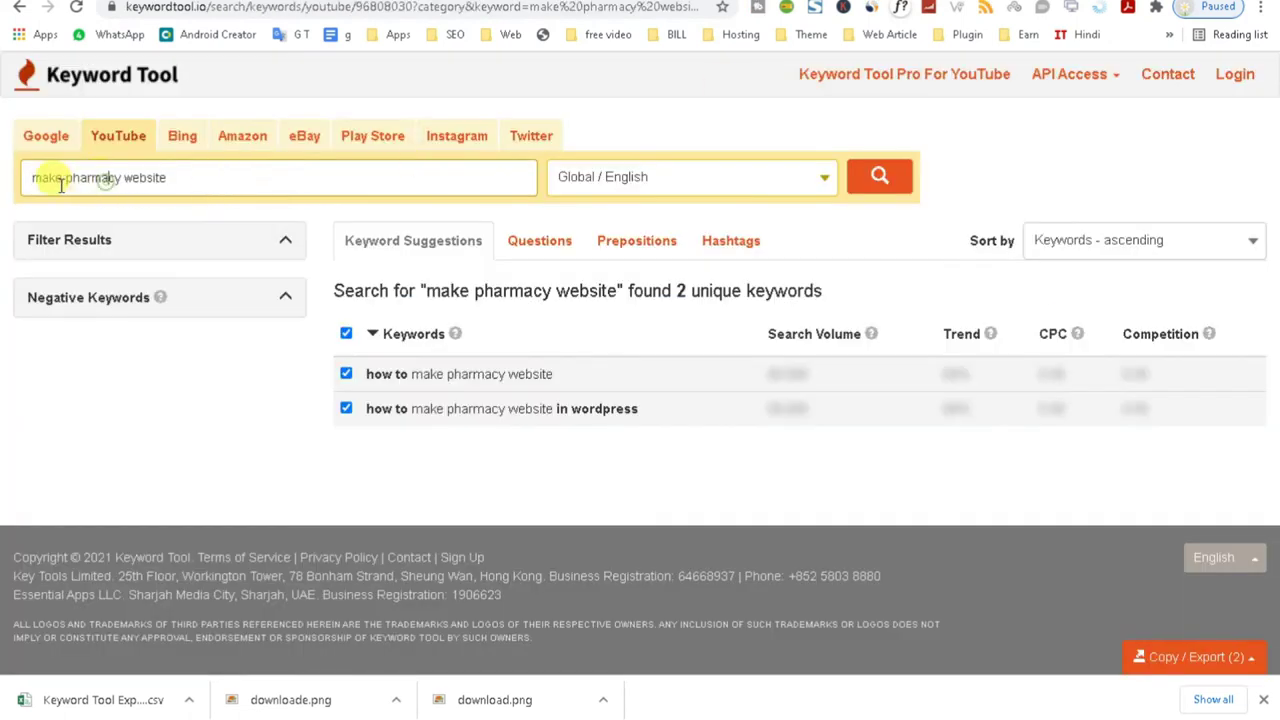
{"action": "left_click_drag", "start_coordinate": [65, 180], "coordinate": [10, 178]}
{"action": "key", "text": "BackSpace"}
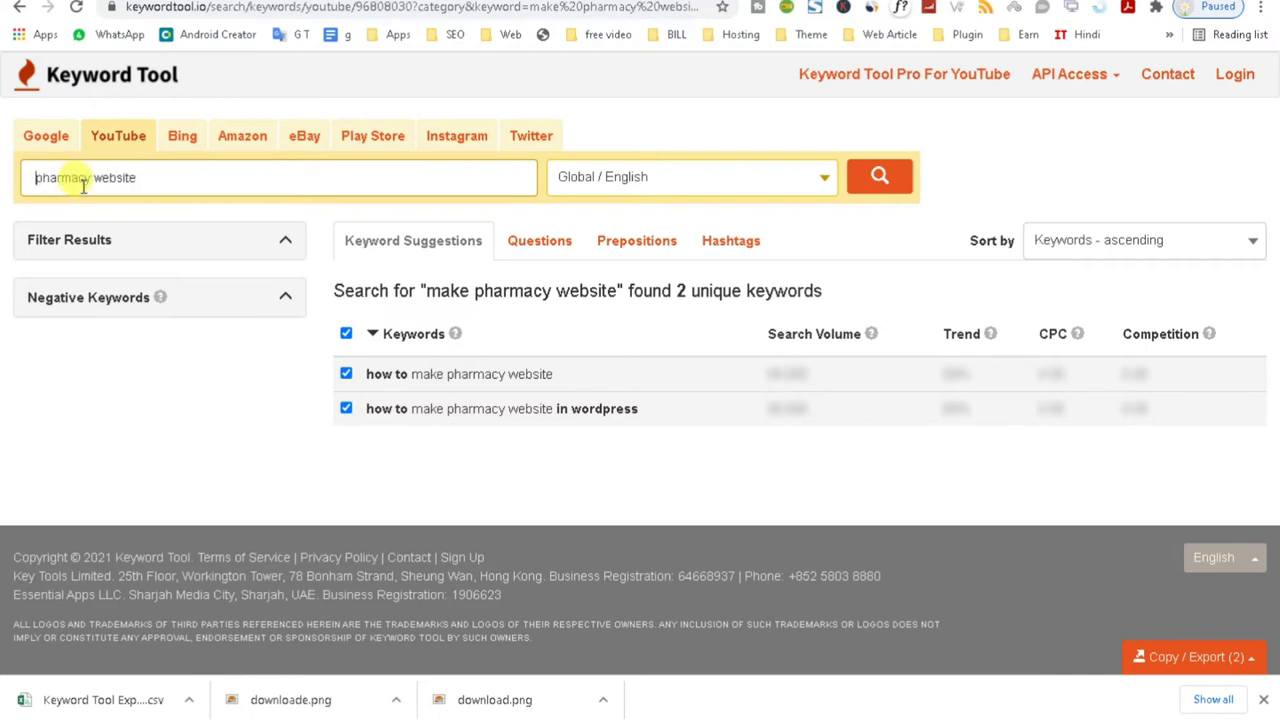
{"action": "key", "text": "Delete"}
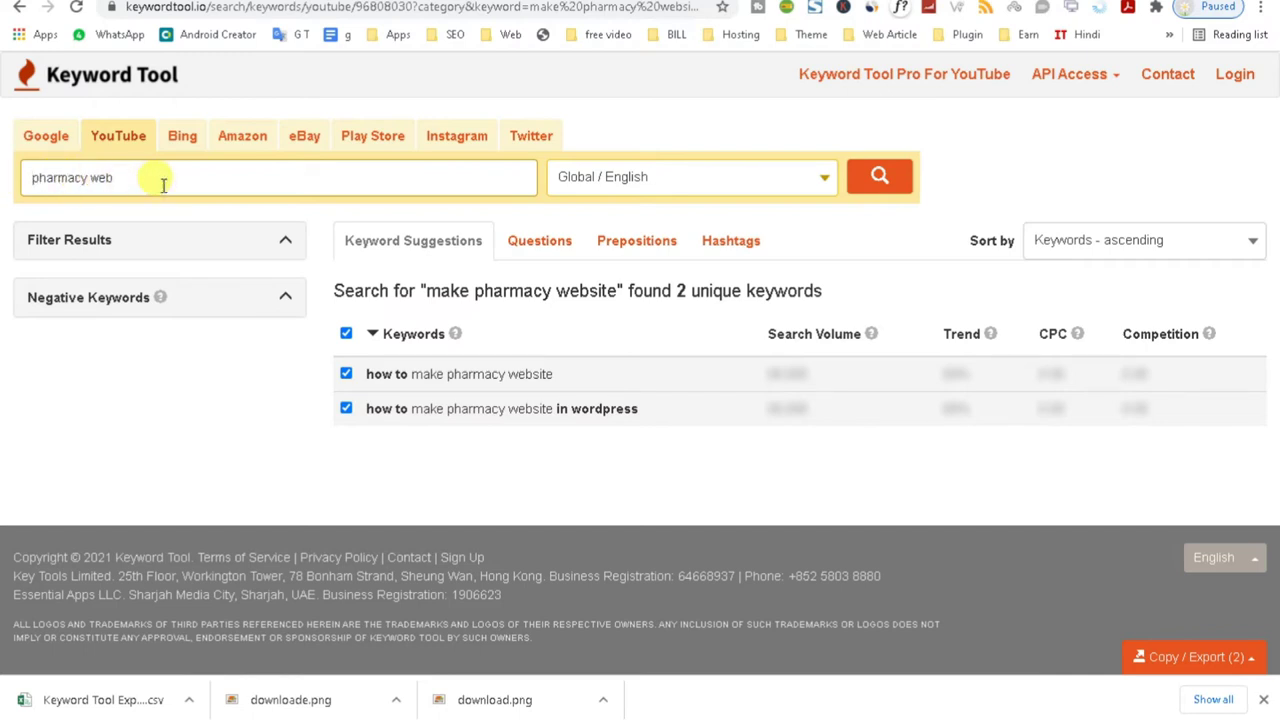
{"action": "left_click", "coordinate": [871, 178]}
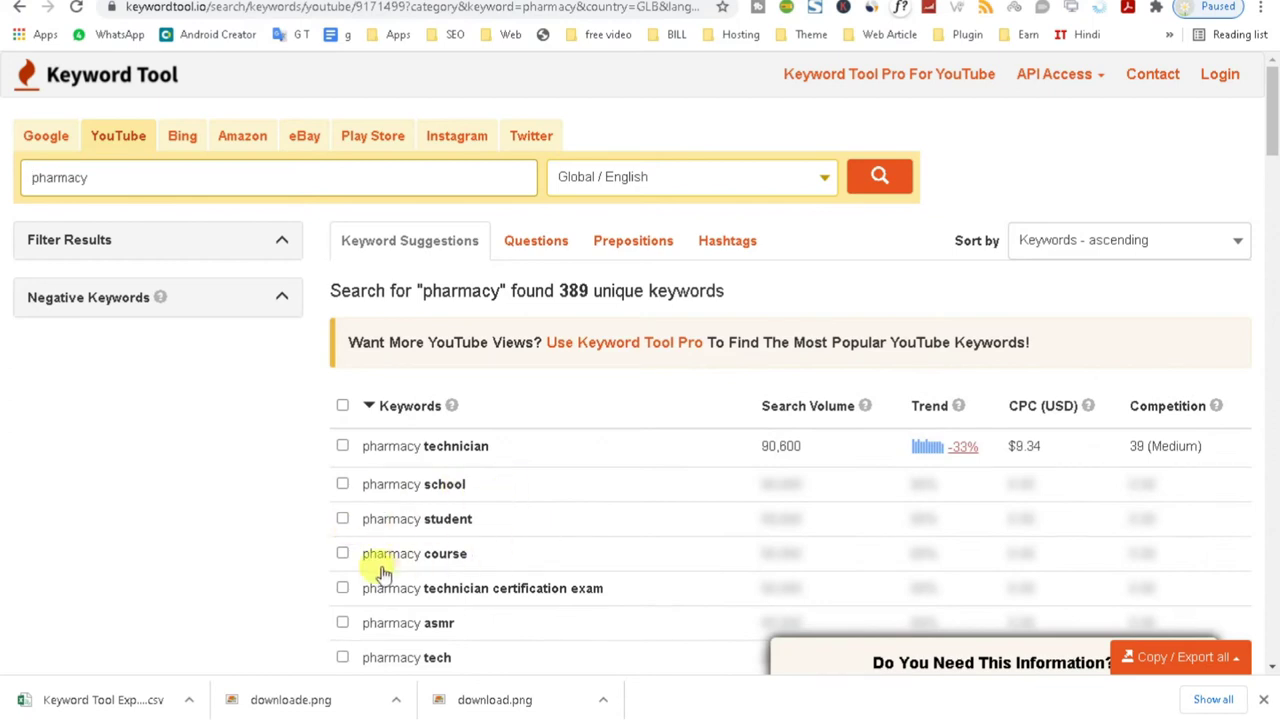
{"action": "left_click_drag", "start_coordinate": [1272, 168], "coordinate": [1272, 222]}
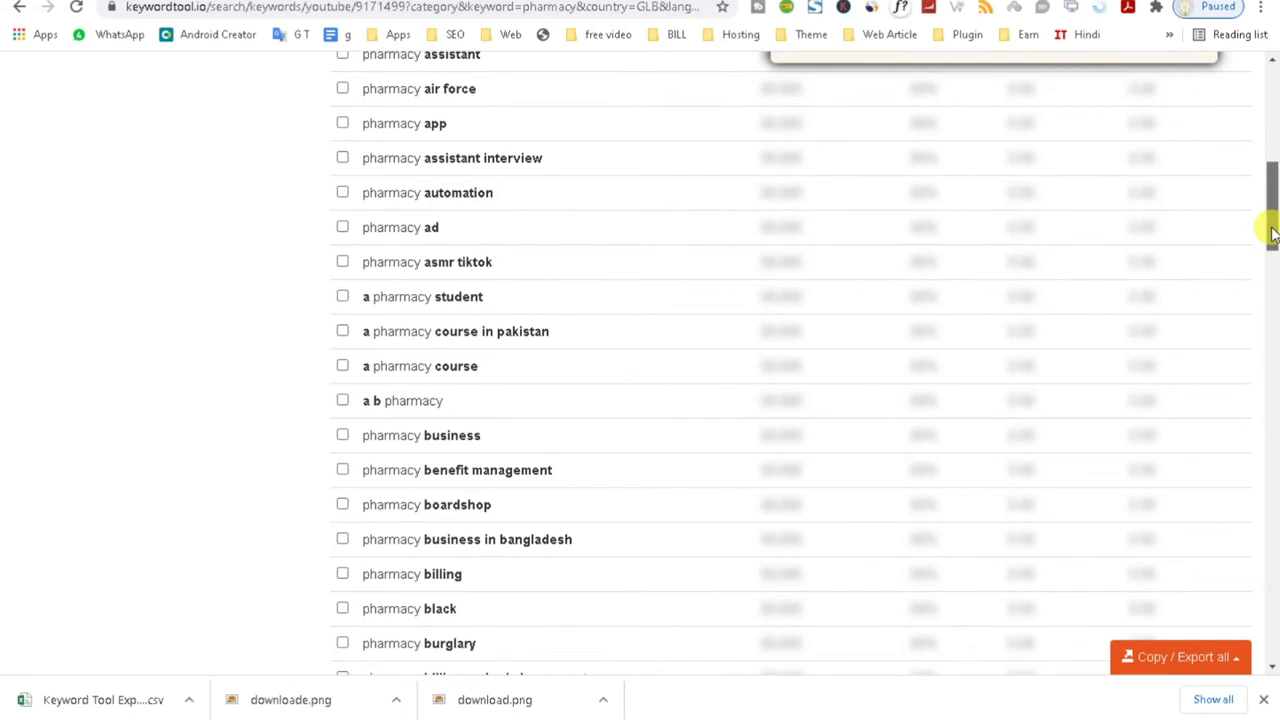
{"action": "left_click_drag", "start_coordinate": [1272, 232], "coordinate": [1252, 410]}
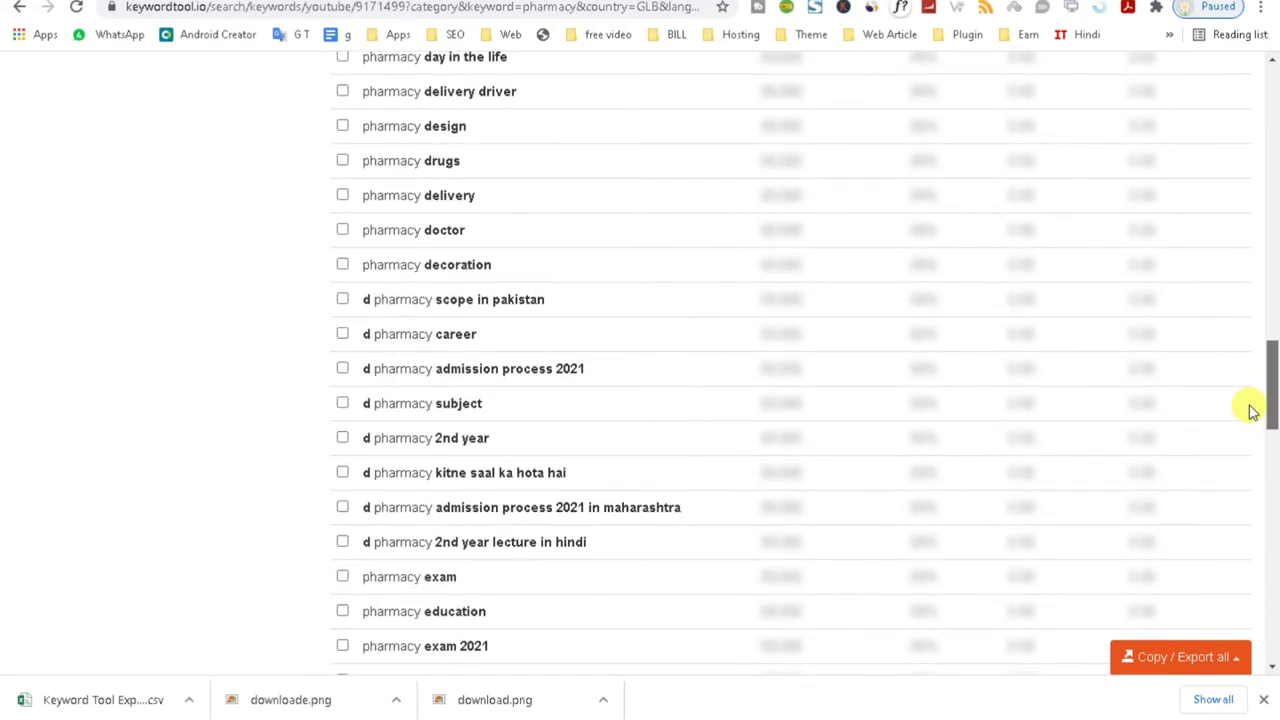
{"action": "left_click_drag", "start_coordinate": [1252, 410], "coordinate": [1268, 165]}
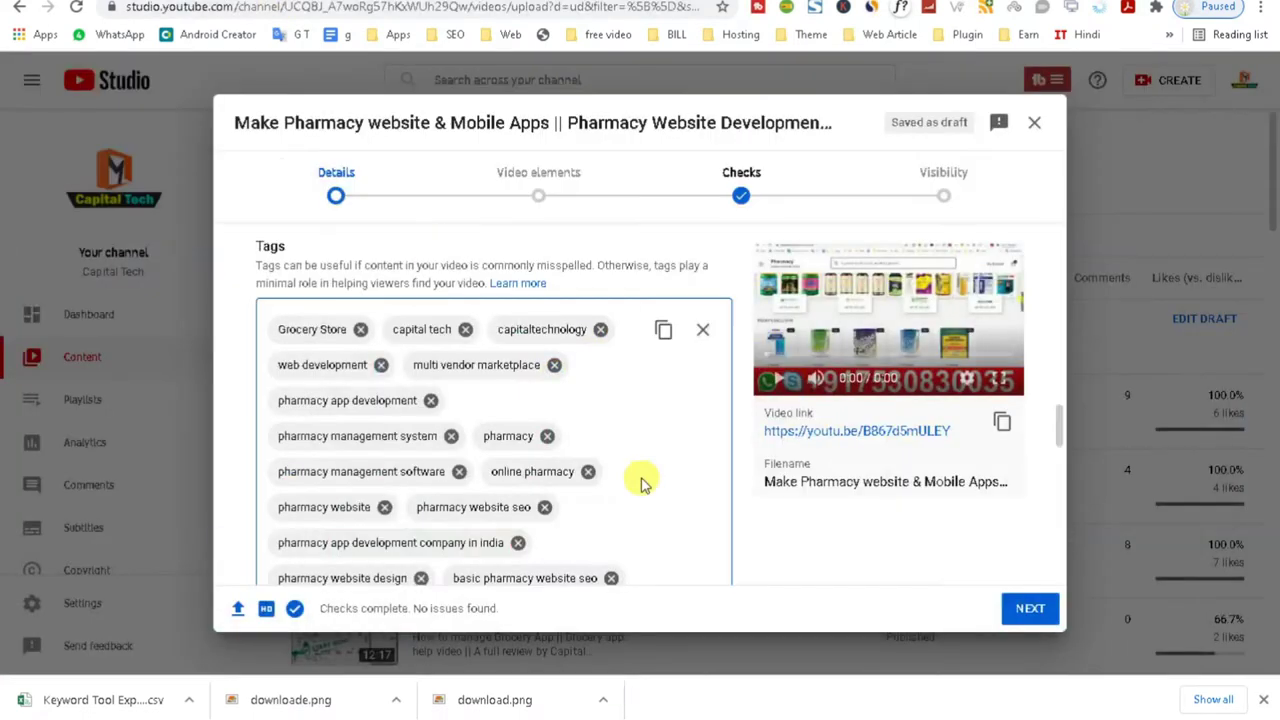
- Check the pharmacy keyword list in Keyword Tool and append "Online Medical ||" to the video's title in YouTube Studio
{"action": "left_click_drag", "start_coordinate": [1062, 432], "coordinate": [1046, 234]}
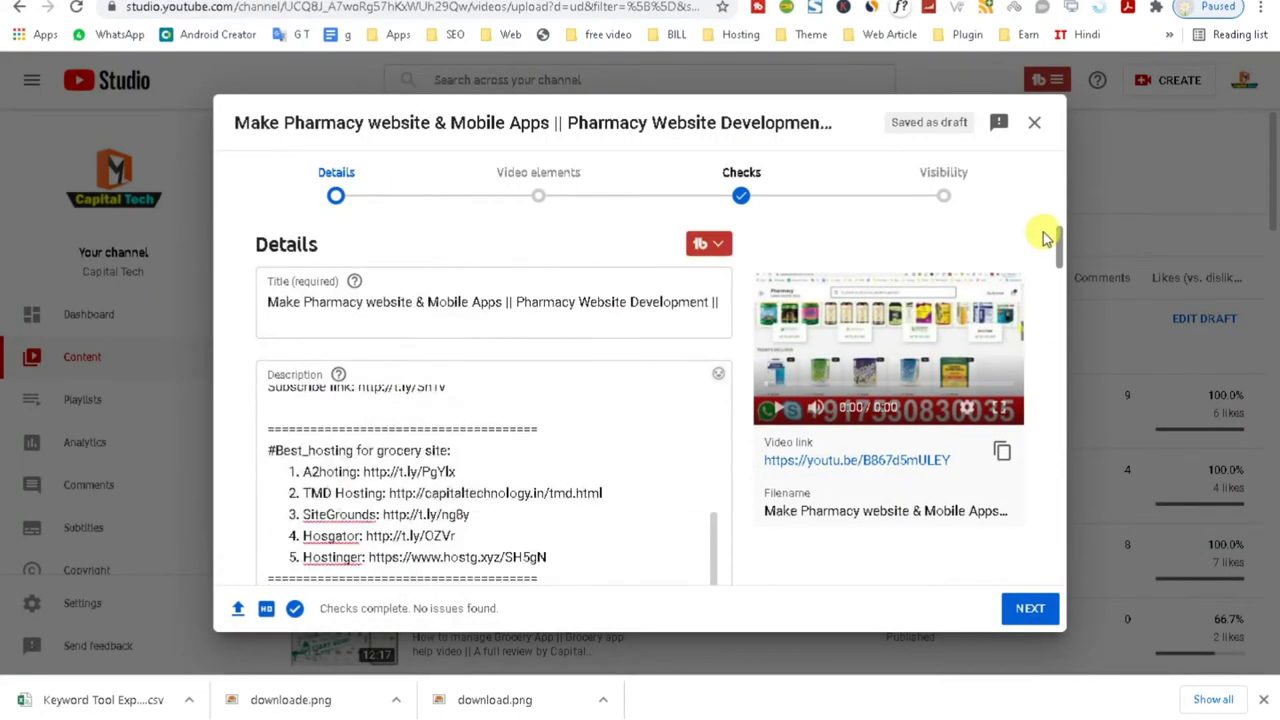
{"action": "left_click", "coordinate": [355, 303]}
{"action": "left_click", "coordinate": [576, 303]}
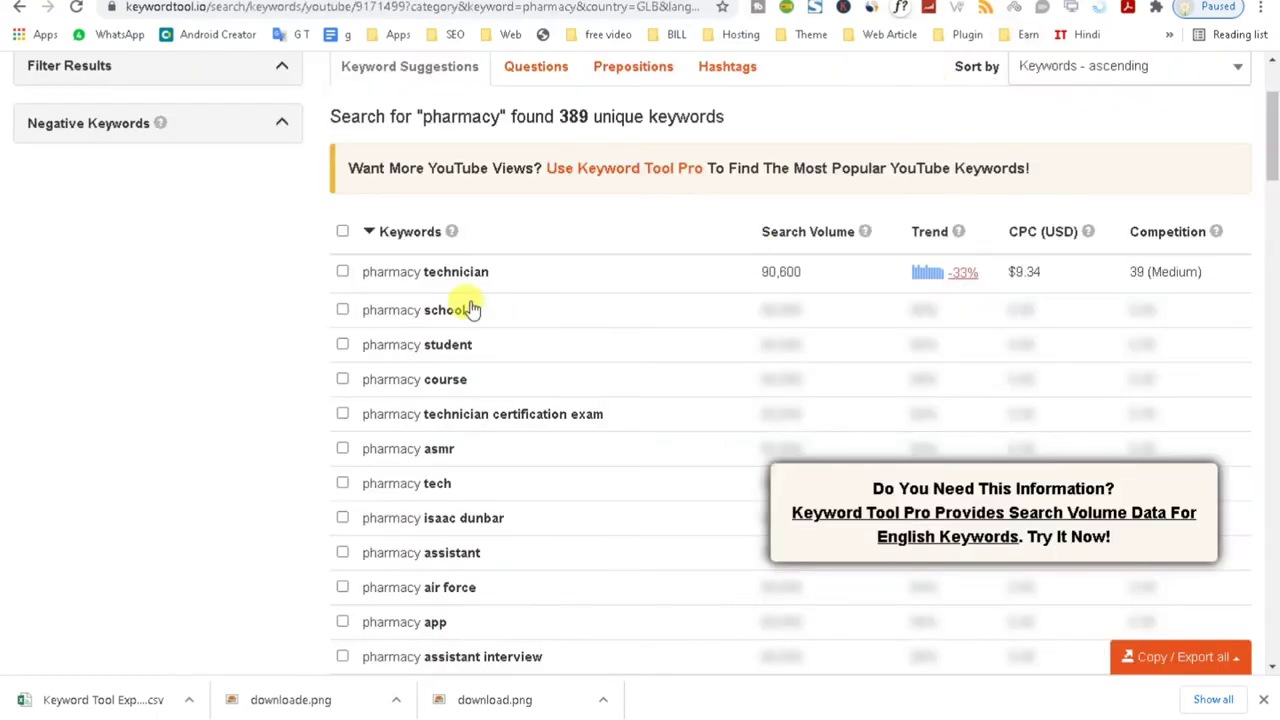
{"action": "left_click_drag", "start_coordinate": [474, 384], "coordinate": [365, 393]}
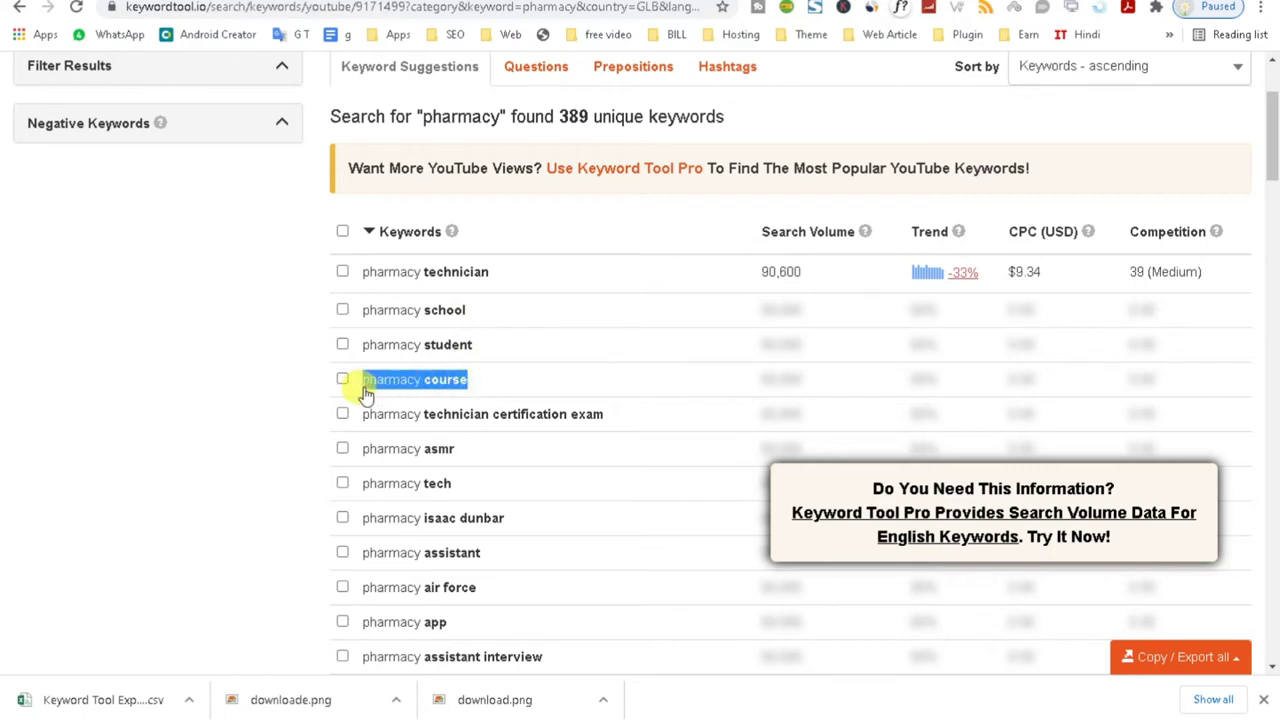
{"action": "left_click", "coordinate": [365, 392]}
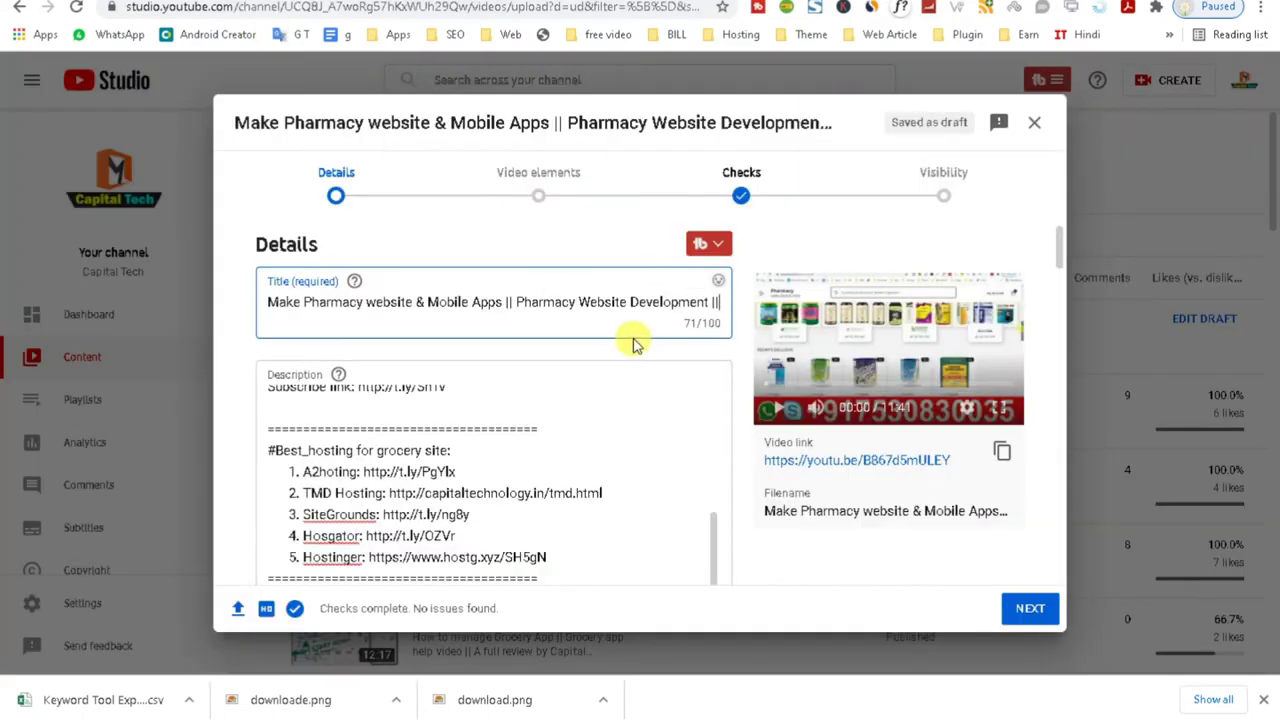
{"action": "type", "text": "nli"}
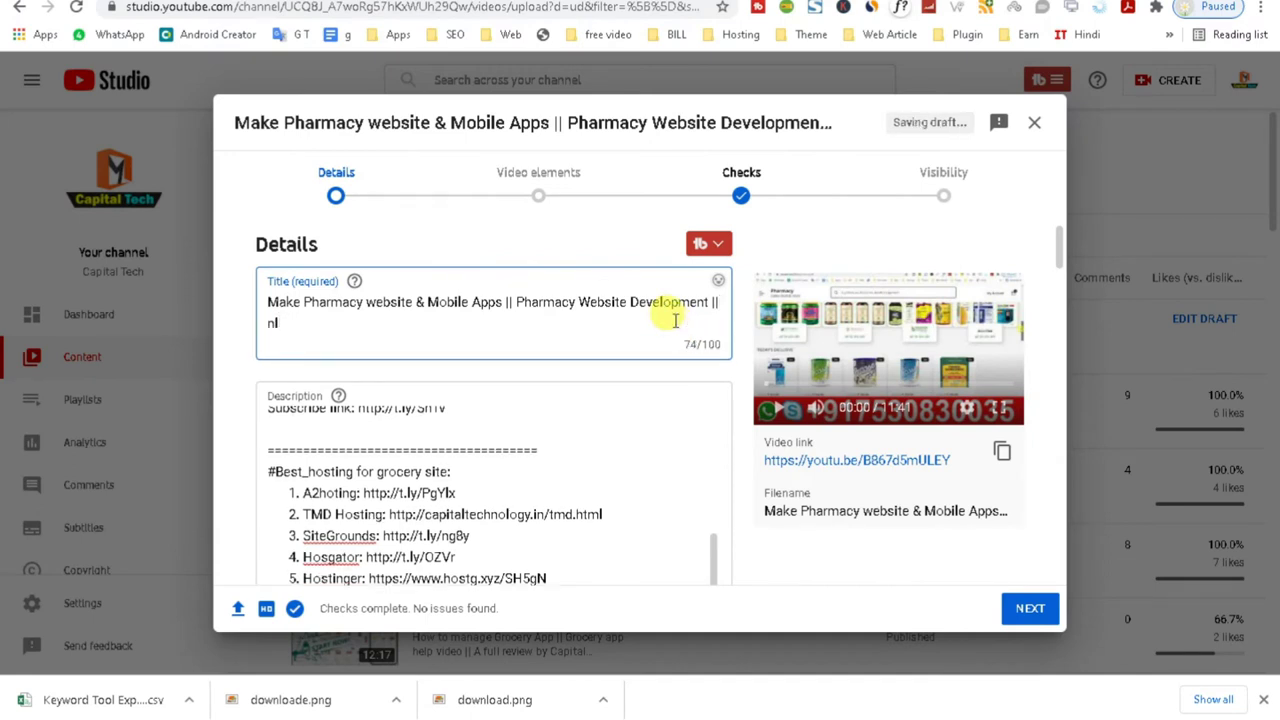
{"action": "key", "text": "BackSpace"}
{"action": "key", "text": "BackSpace"}
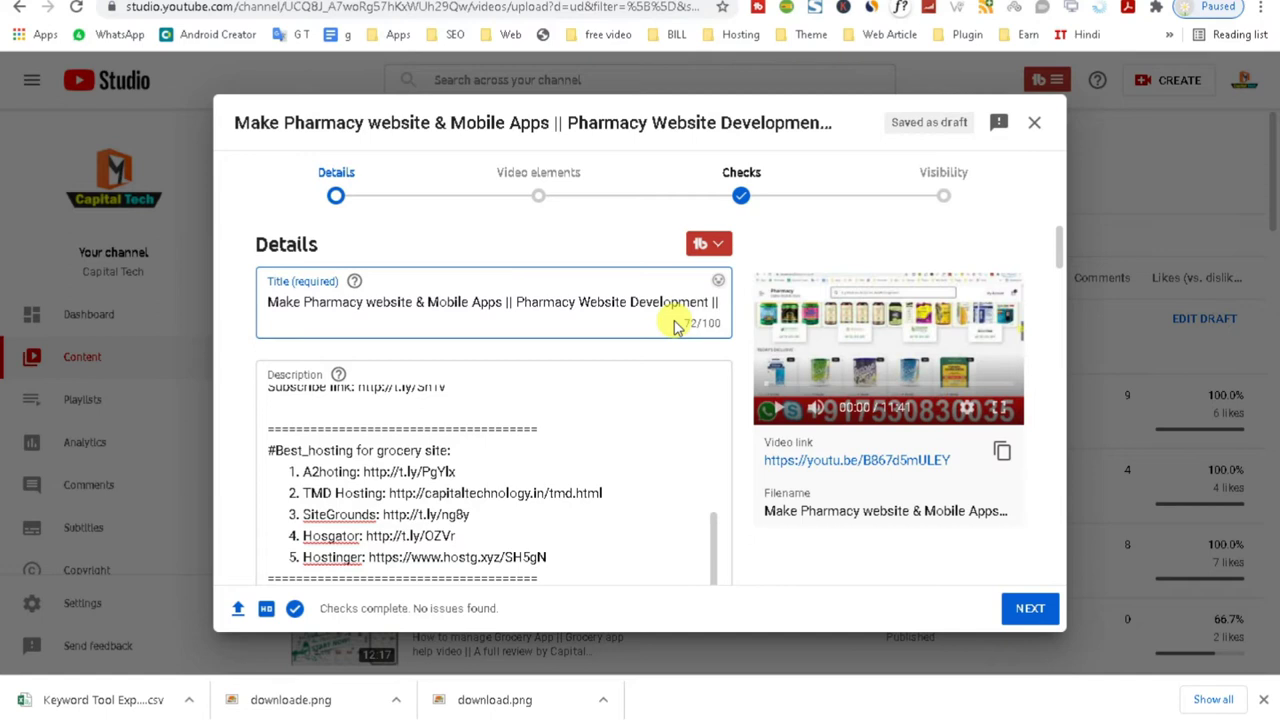
{"action": "type", "text": "Online Medical ||"}
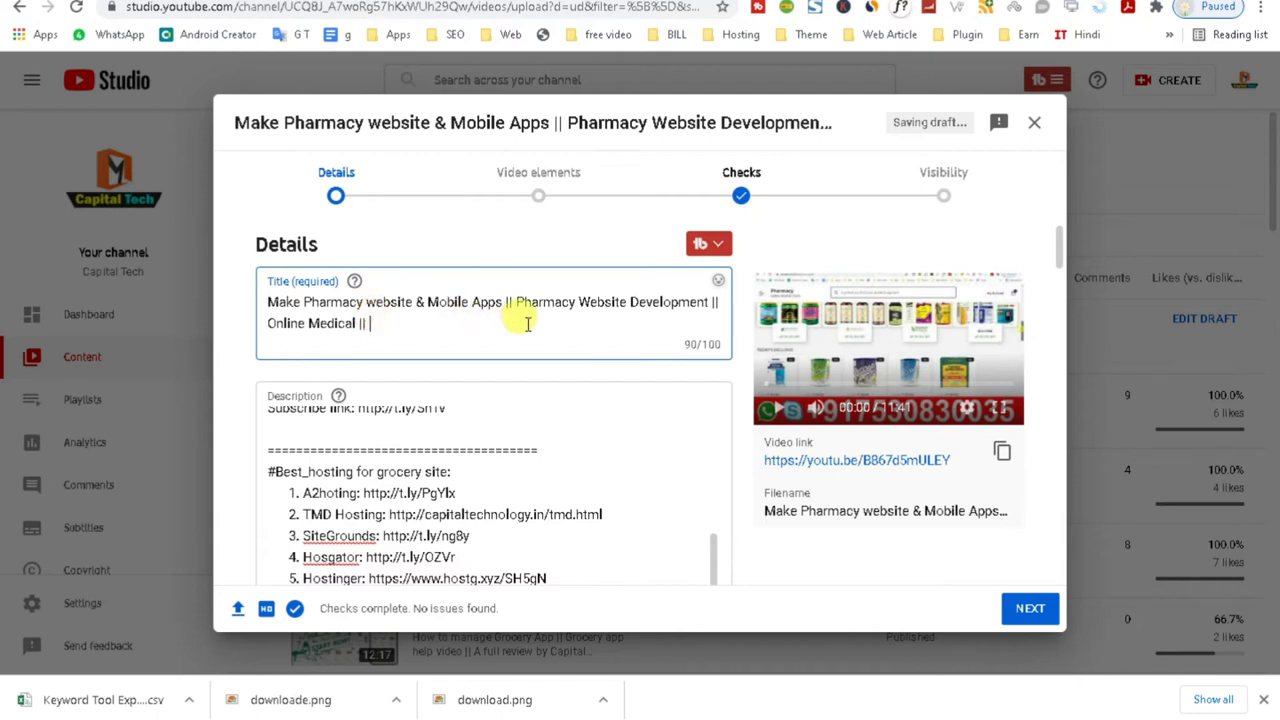
- Add "Medicine Apps" to the end of the video's title
{"action": "left_click_drag", "start_coordinate": [516, 303], "coordinate": [616, 305]}
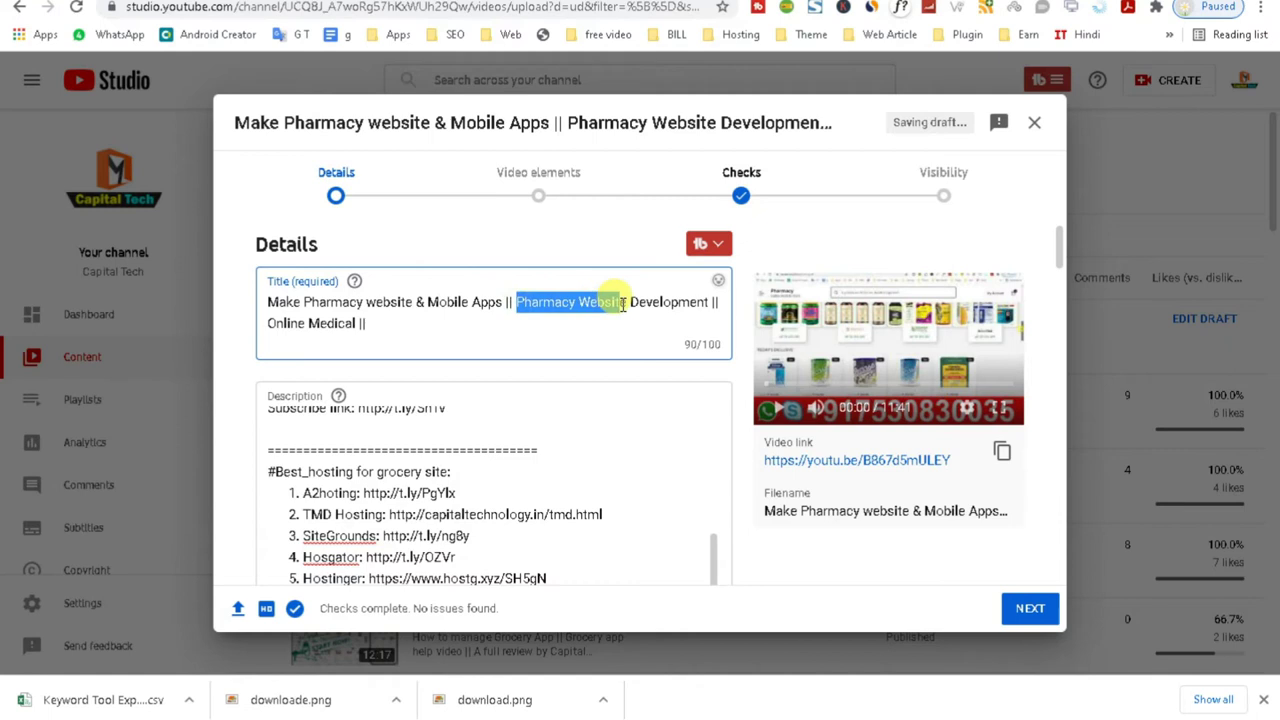
{"action": "left_click", "coordinate": [395, 328]}
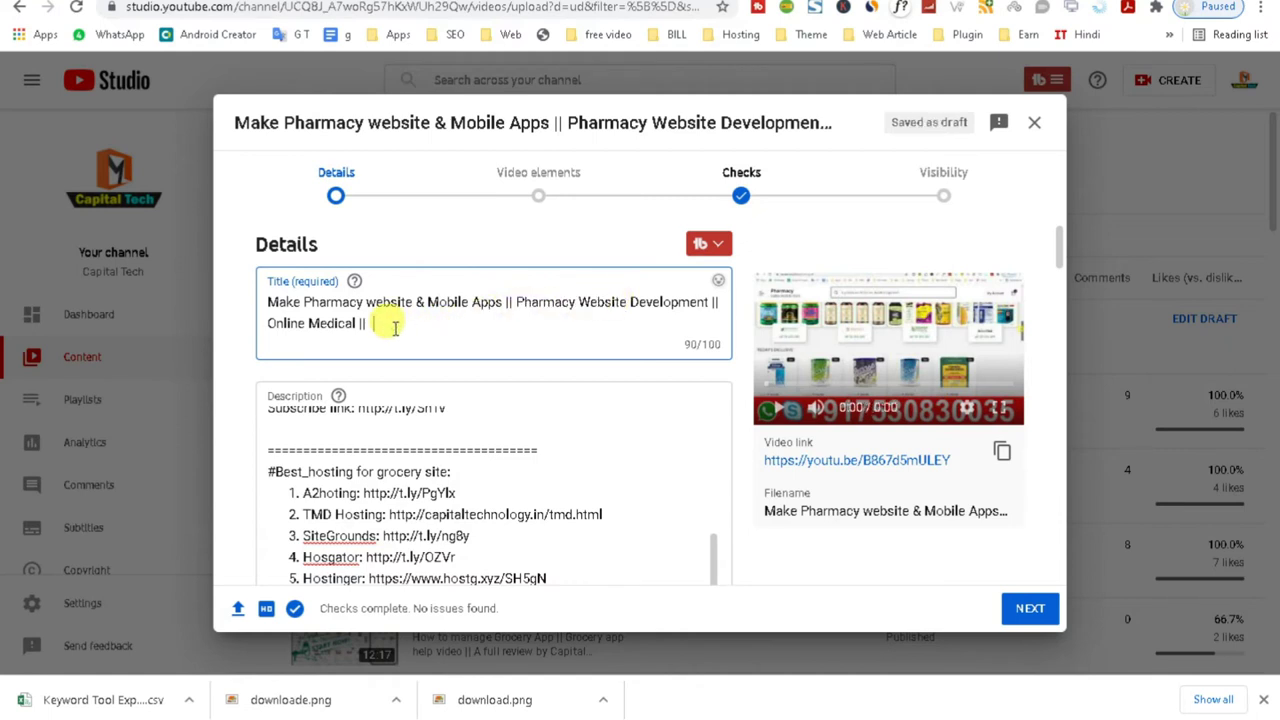
{"action": "type", "text": "Med"}
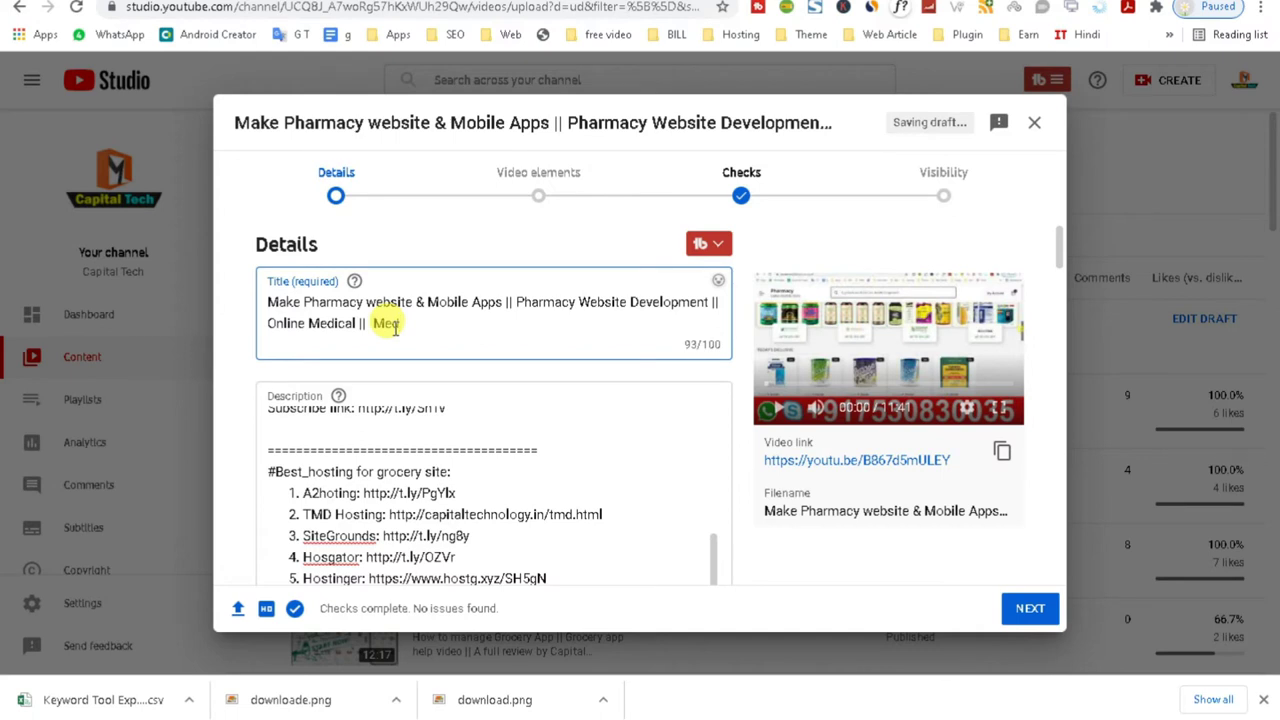
{"action": "type", "text": "icine Apps"}
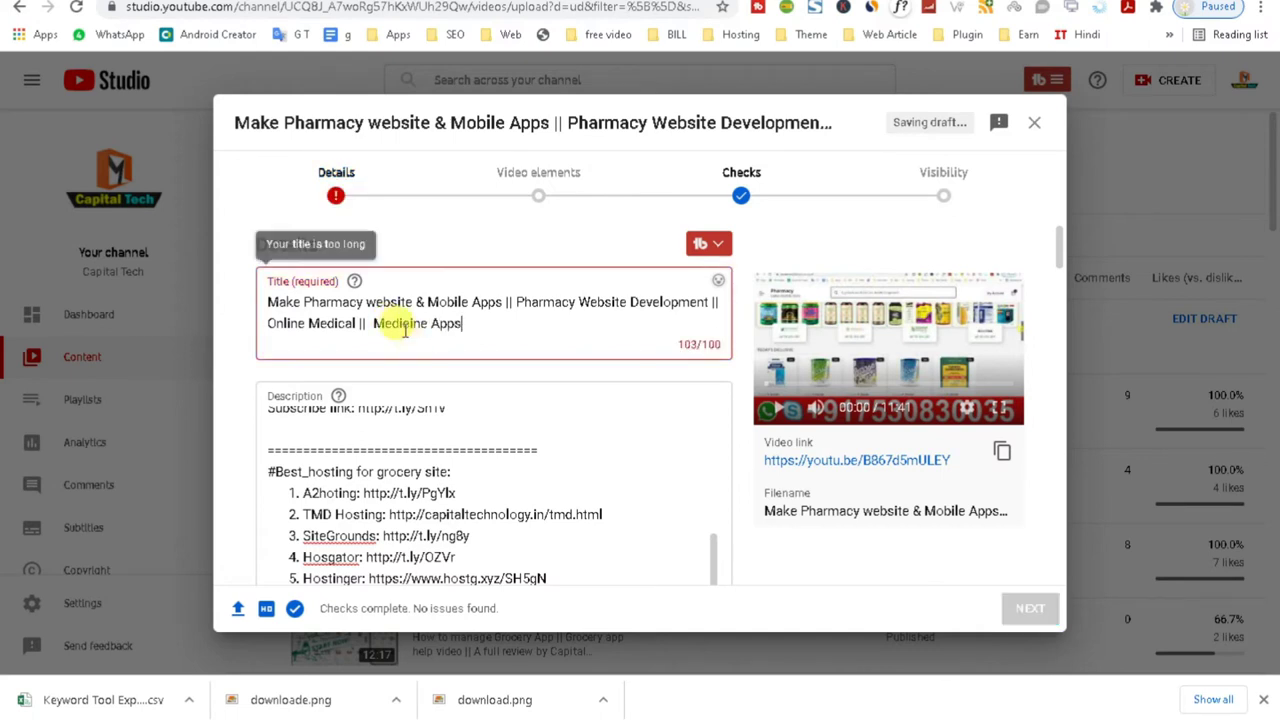
{"action": "right_click", "coordinate": [399, 325]}
{"action": "key", "text": "Escape"}
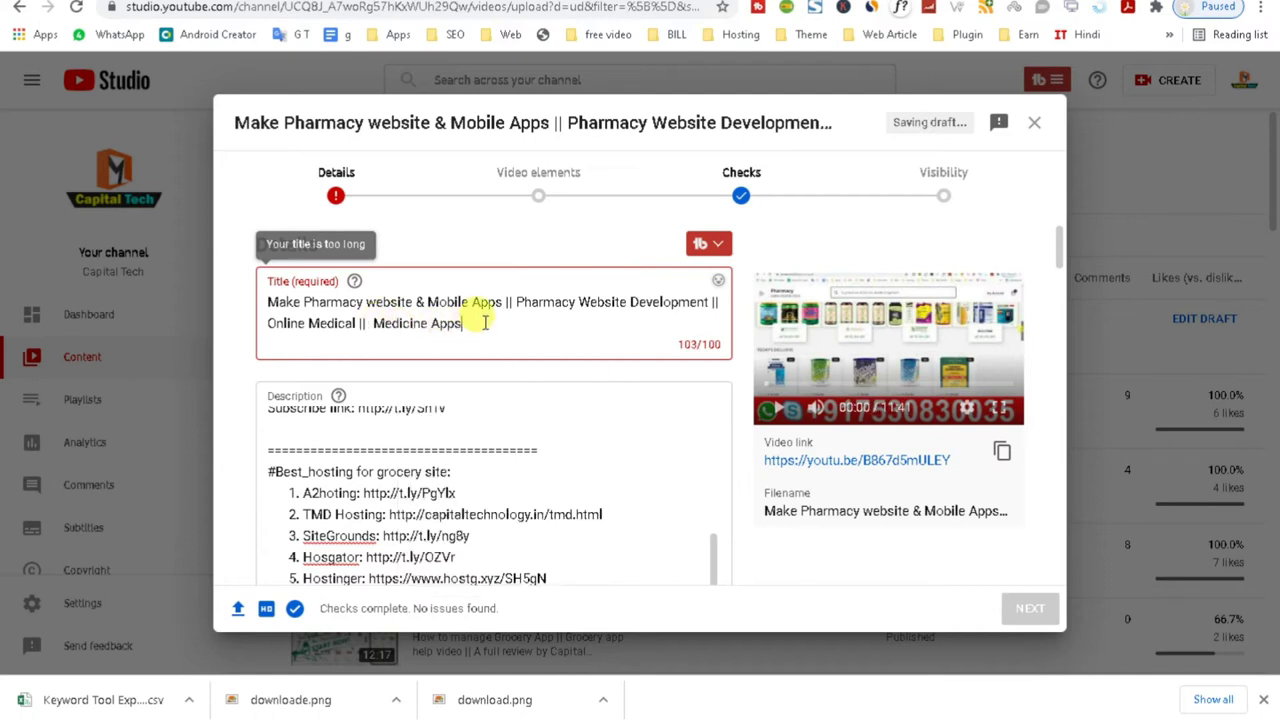
- Remove the separator after "Online Medical" in the title and turn the ending into the hashtag "#Medicine_Apps"
{"action": "left_click", "coordinate": [370, 323]}
{"action": "key", "text": "BackSpace"}
{"action": "key", "text": "BackSpace"}
{"action": "key", "text": "BackSpace"}
{"action": "key", "text": "BackSpace"}
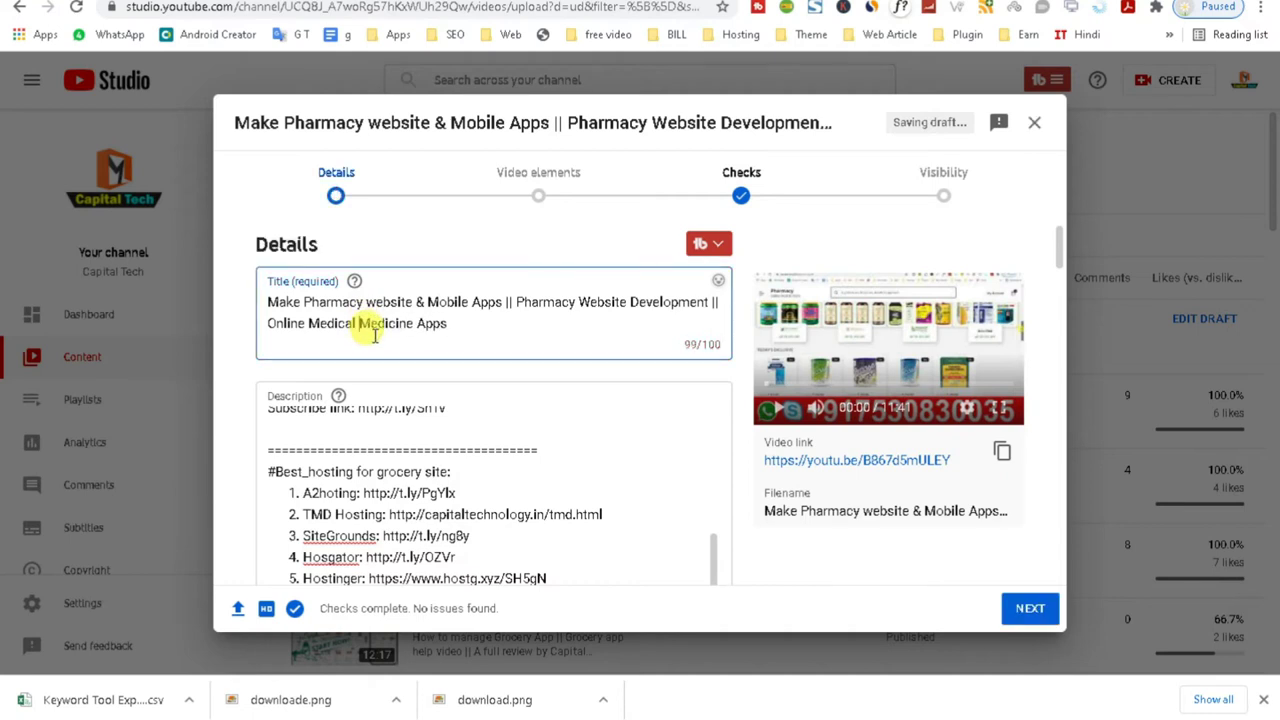
{"action": "type", "text": "#"}
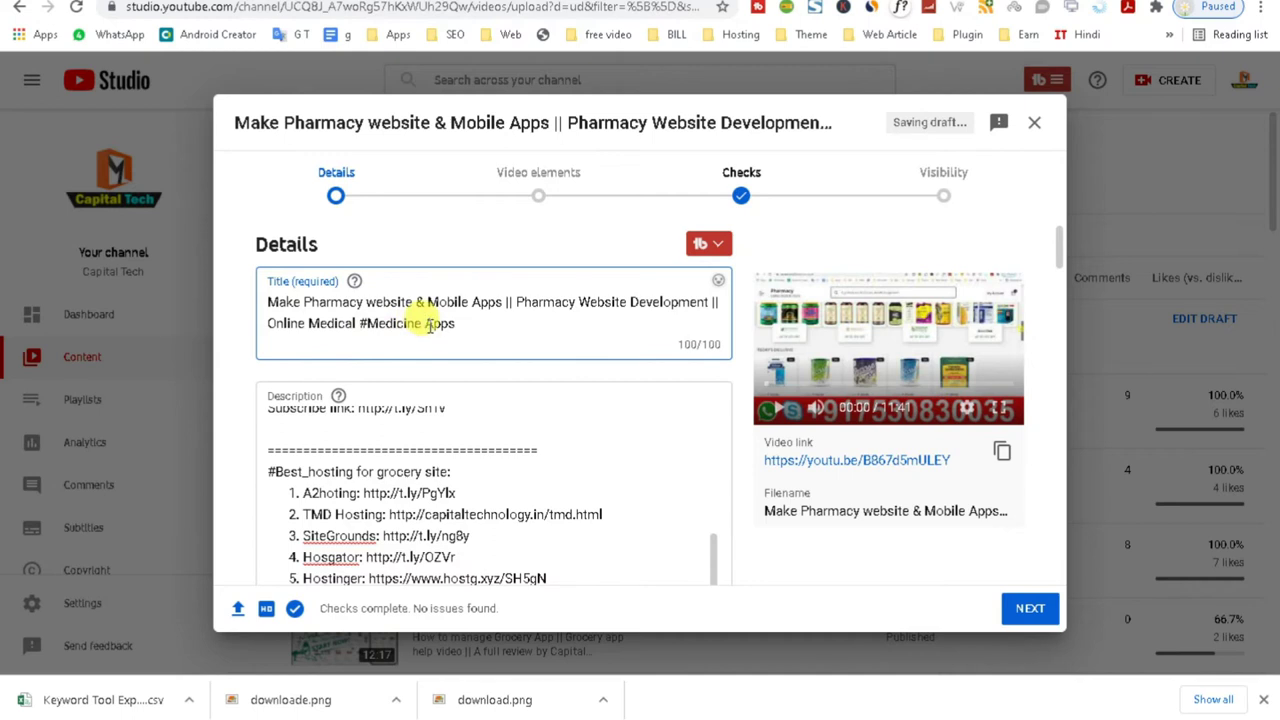
{"action": "type", "text": "_"}
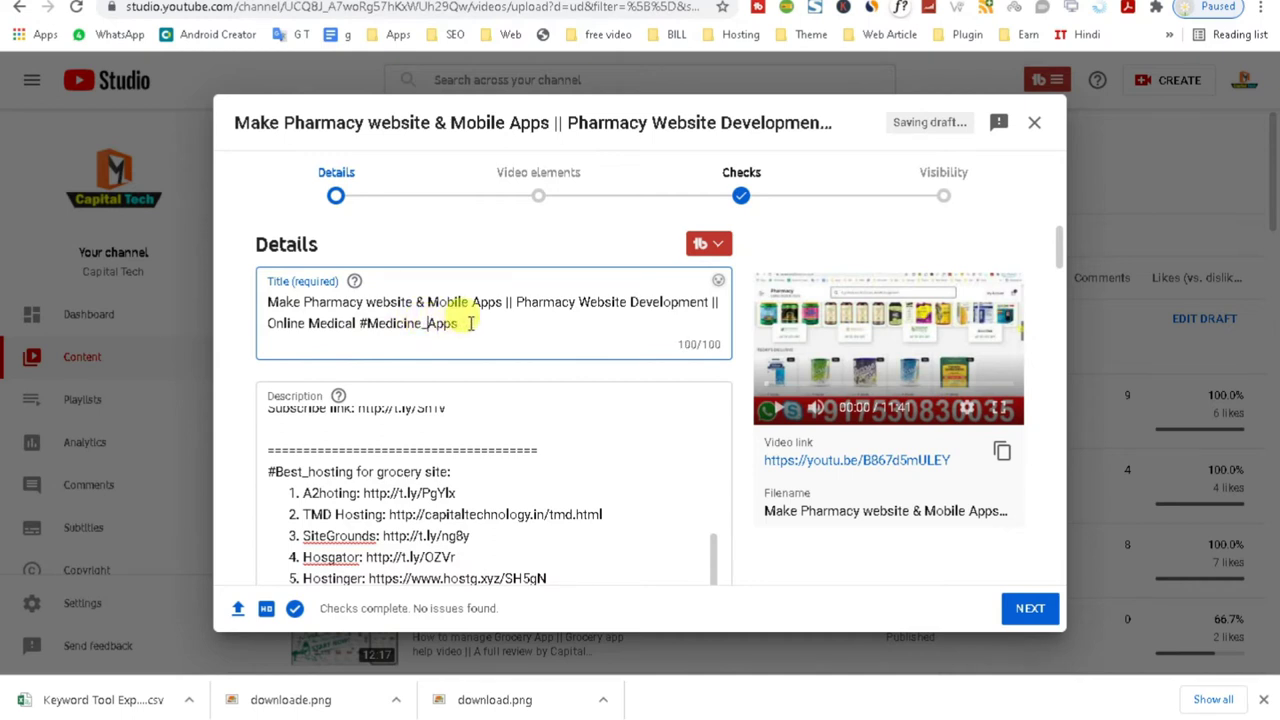
- Try to turn "Online Medical" in the title into the hashtag "#Online_Medical"
{"action": "left_click_drag", "start_coordinate": [474, 323], "coordinate": [352, 327]}
{"action": "left_click", "coordinate": [352, 327]}
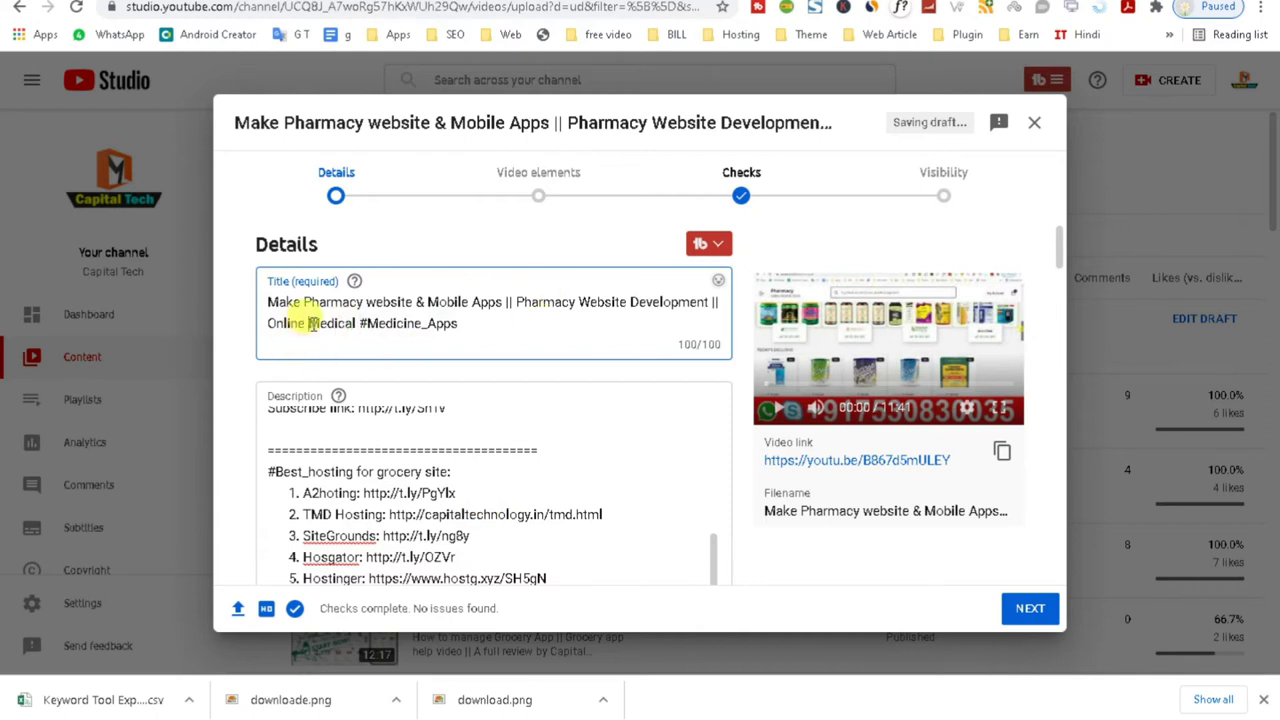
{"action": "left_click", "coordinate": [309, 325]}
{"action": "key", "text": "BackSpace"}
{"action": "type", "text": "_"}
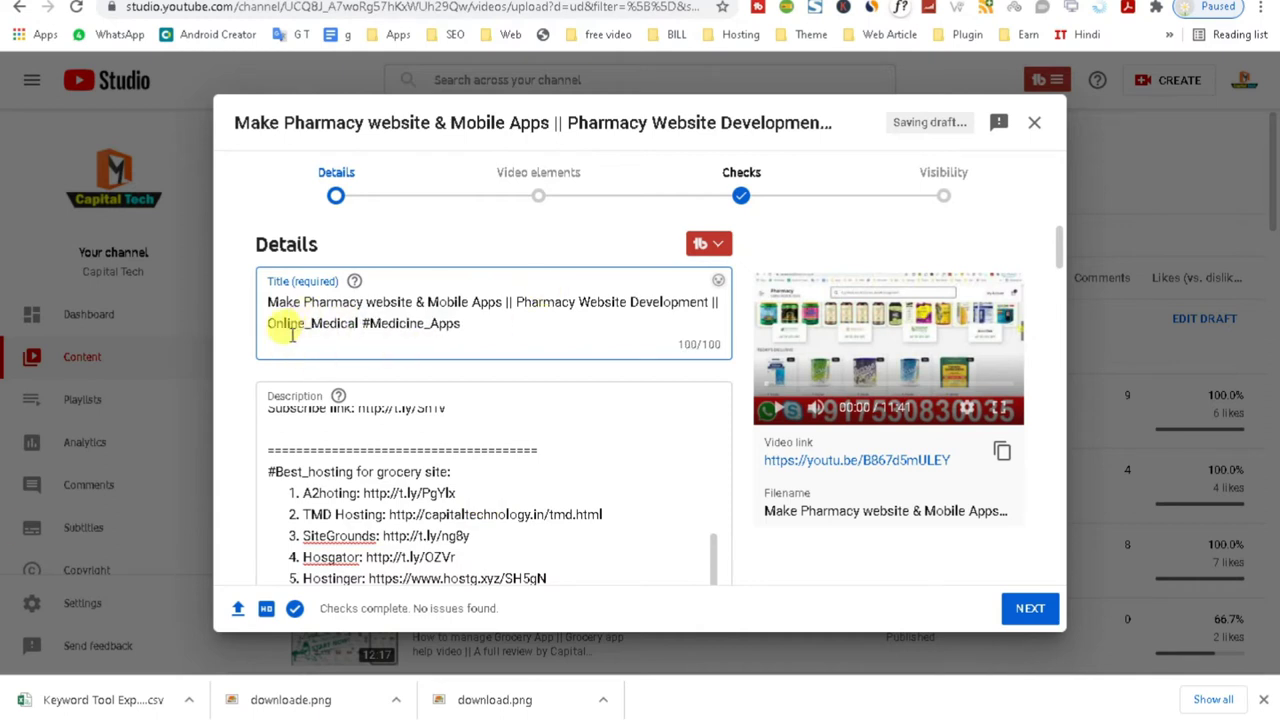
{"action": "left_click", "coordinate": [270, 327]}
{"action": "type", "text": "#"}
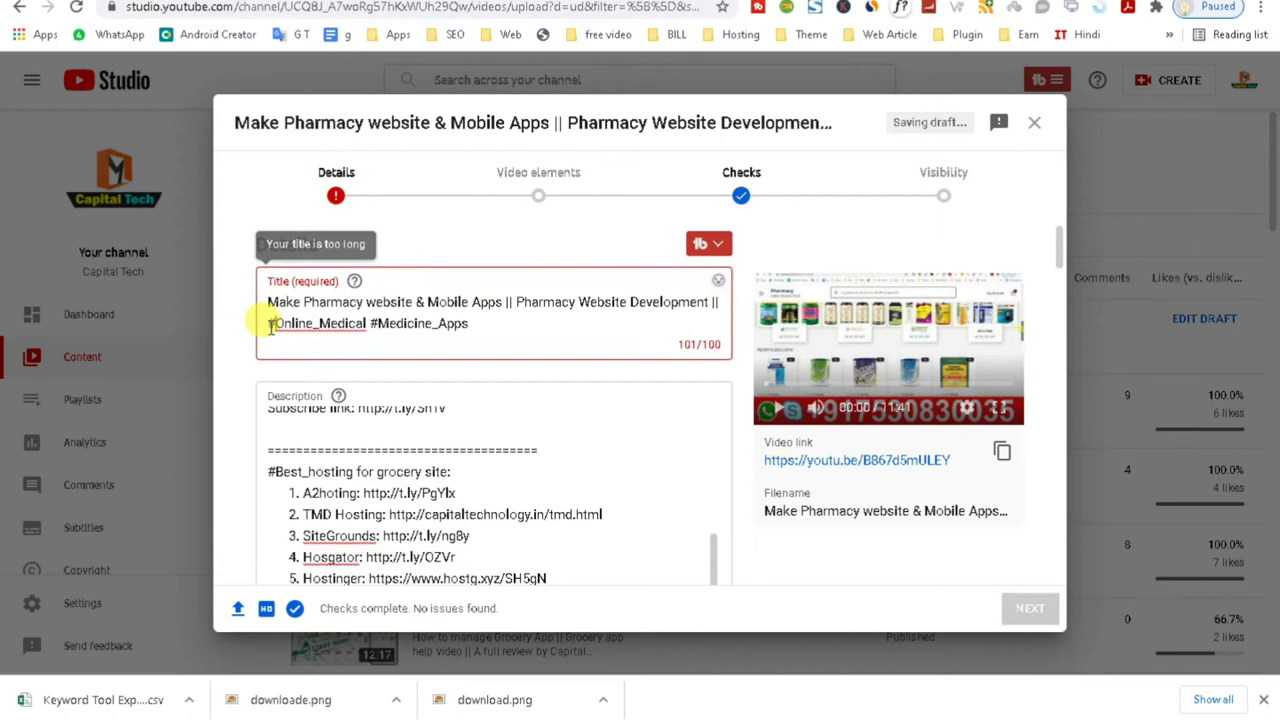
{"action": "key", "text": "BackSpace"}
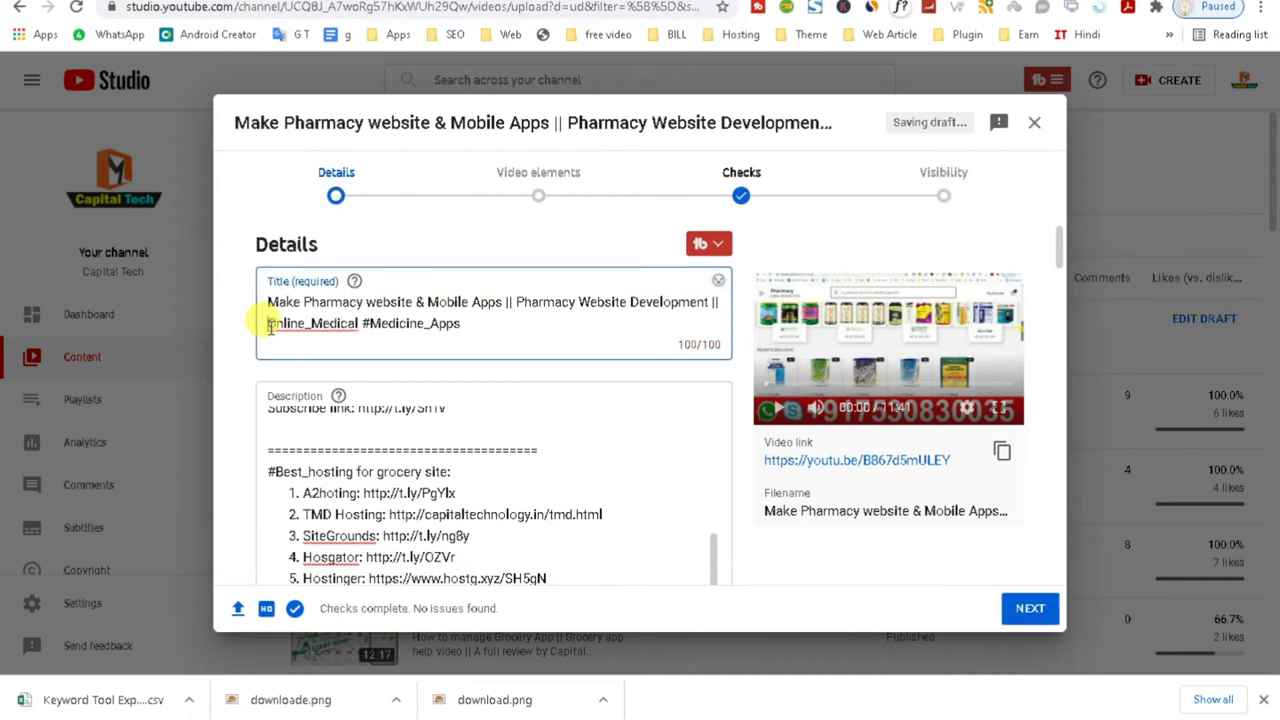
{"action": "left_click", "coordinate": [310, 325]}
{"action": "key", "text": "BackSpace"}
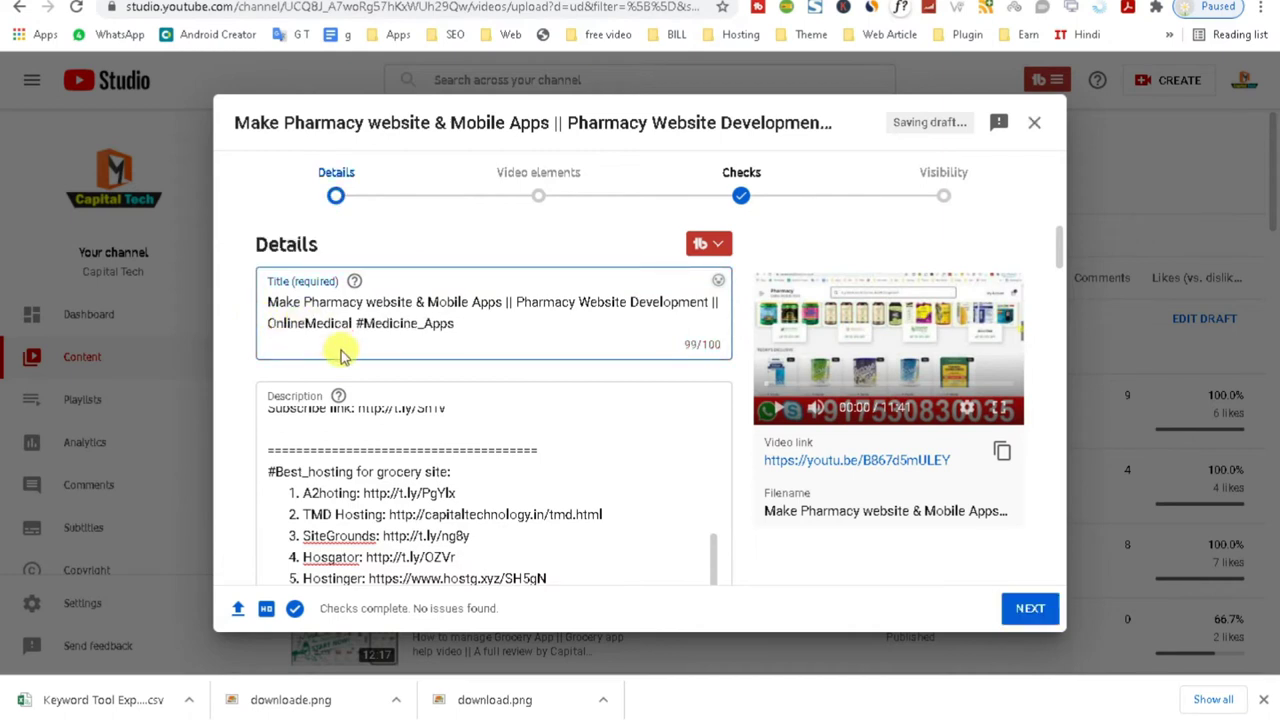
- Copy the full video title and paste it at the very start of the description, followed by a blank line
{"action": "left_click_drag", "start_coordinate": [500, 326], "coordinate": [243, 280]}
{"action": "key", "text": "ctrl+c"}
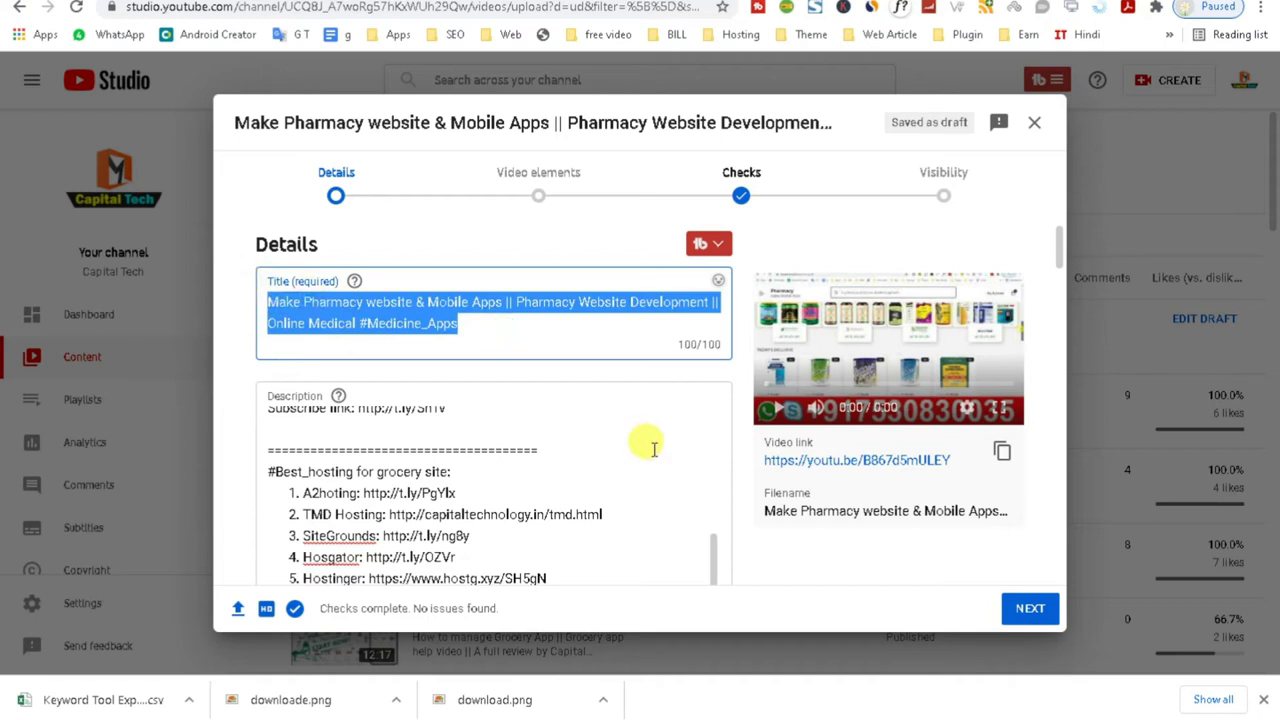
{"action": "left_click_drag", "start_coordinate": [708, 563], "coordinate": [700, 371]}
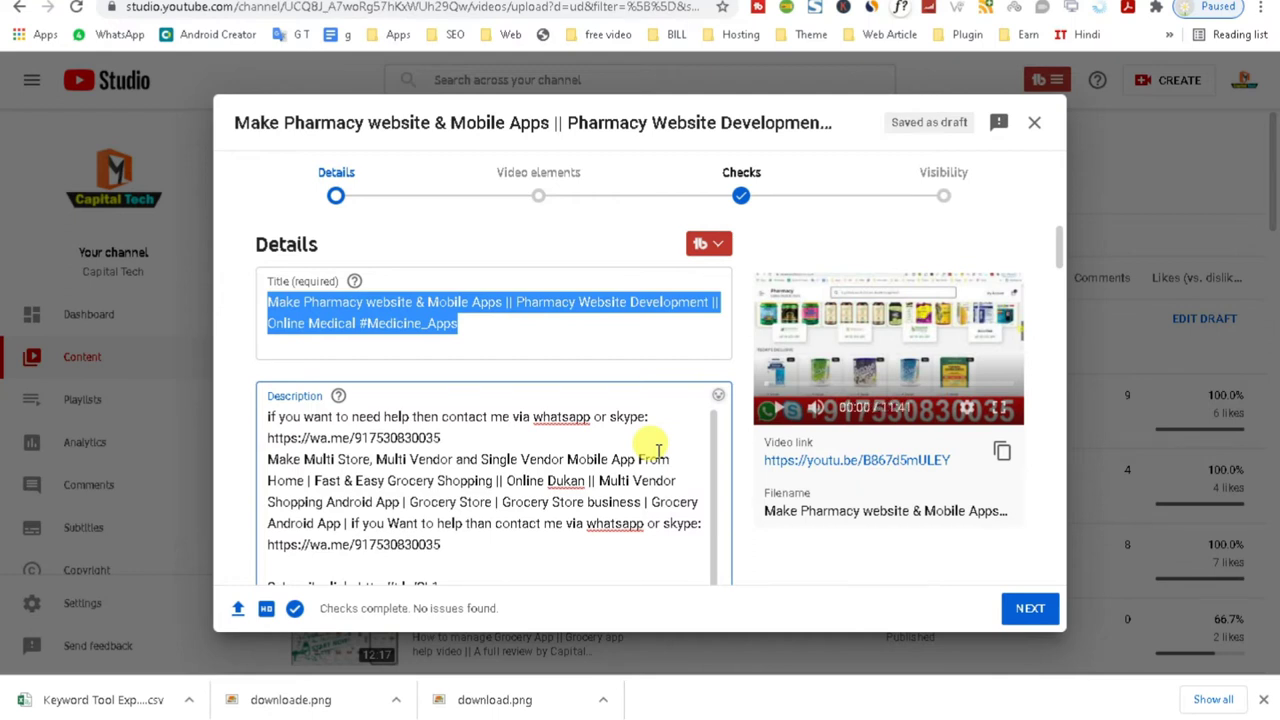
{"action": "left_click", "coordinate": [268, 418]}
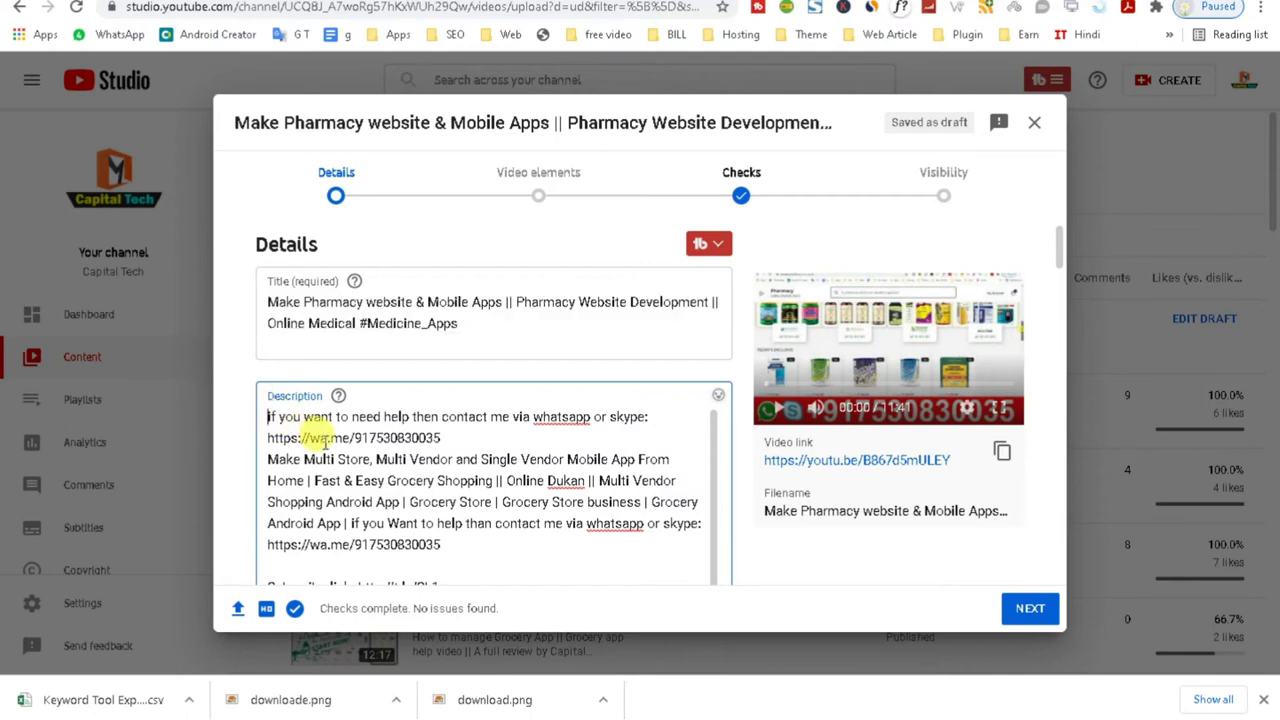
{"action": "key", "text": "Return"}
{"action": "left_click", "coordinate": [292, 416]}
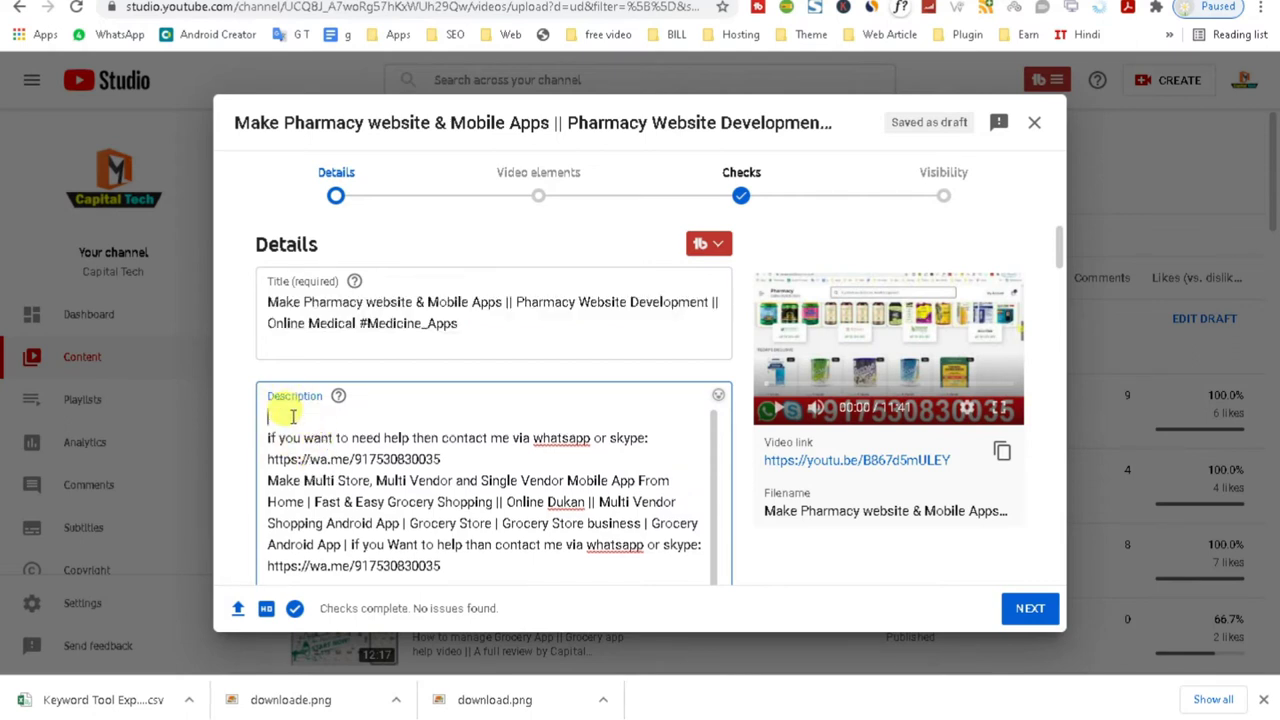
{"action": "key", "text": "ctrl+v"}
{"action": "key", "text": "Return"}
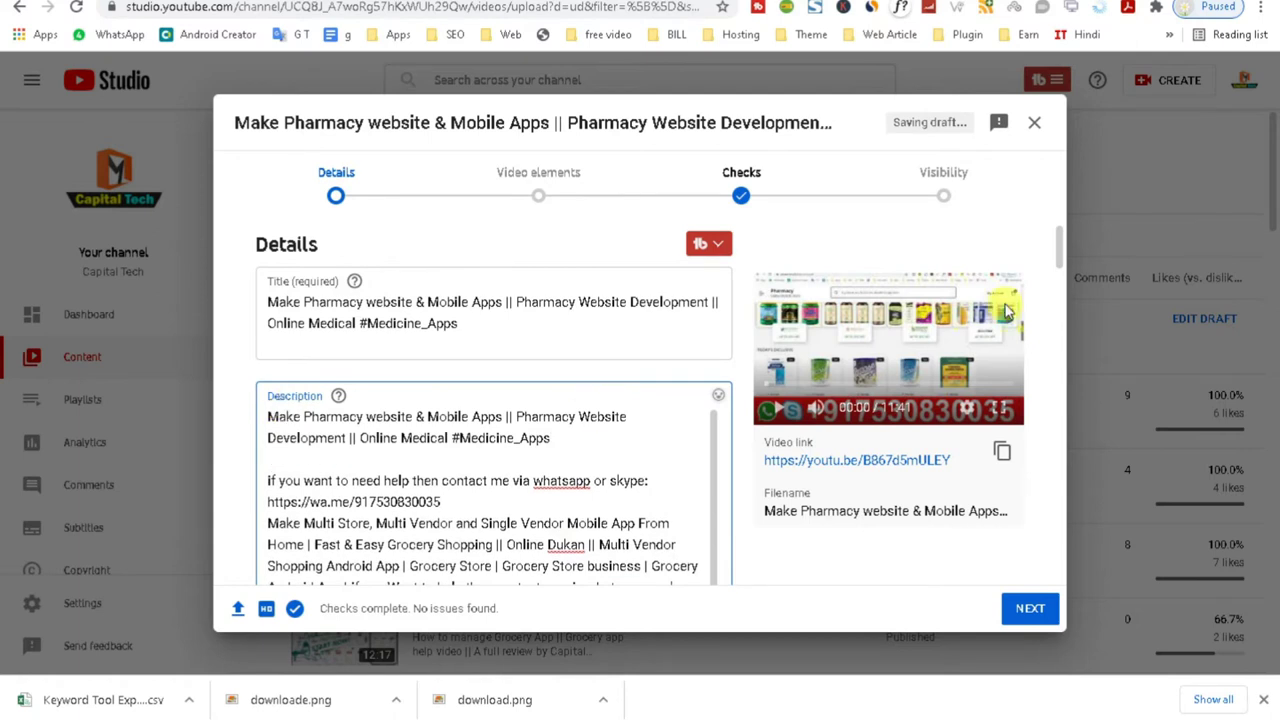
- Switch to Notepad, split the first line so each pharmacy keyword phrase has its own line, and copy the whole list
{"action": "left_click", "coordinate": [1084, 715]}
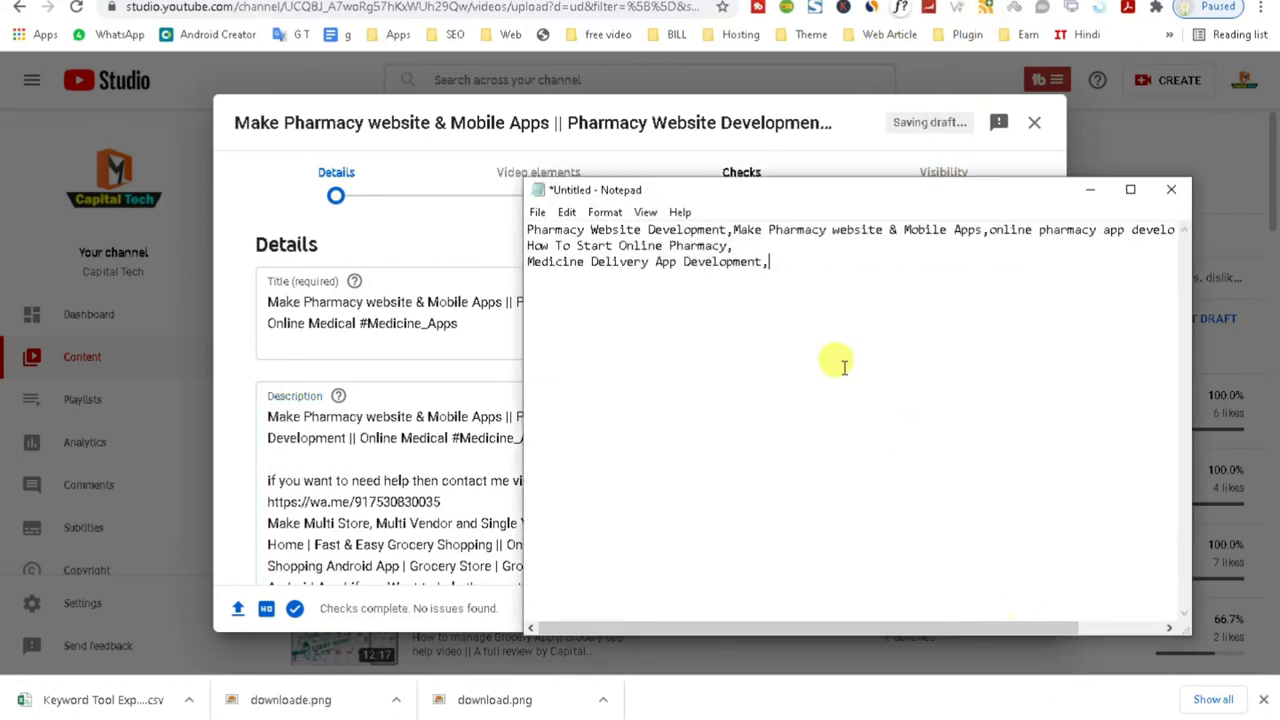
{"action": "key", "text": "ctrl+a"}
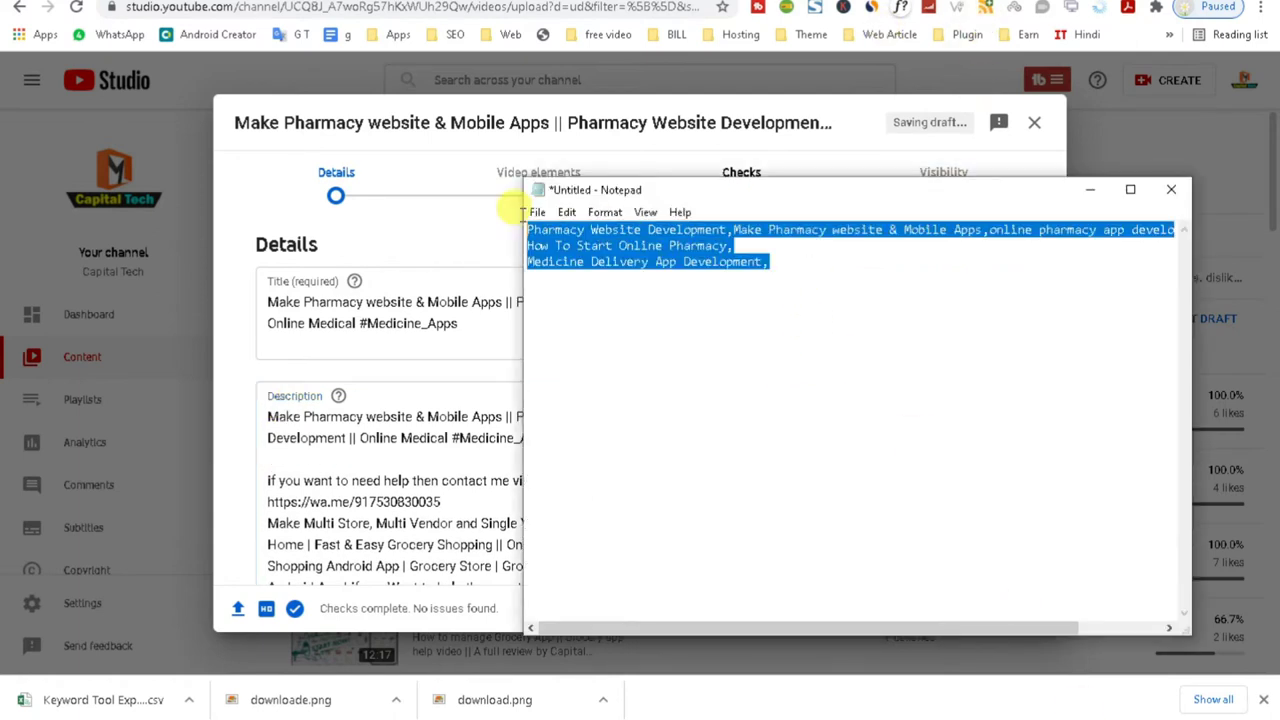
{"action": "left_click", "coordinate": [785, 266]}
{"action": "left_click", "coordinate": [733, 229]}
{"action": "key", "text": "Return"}
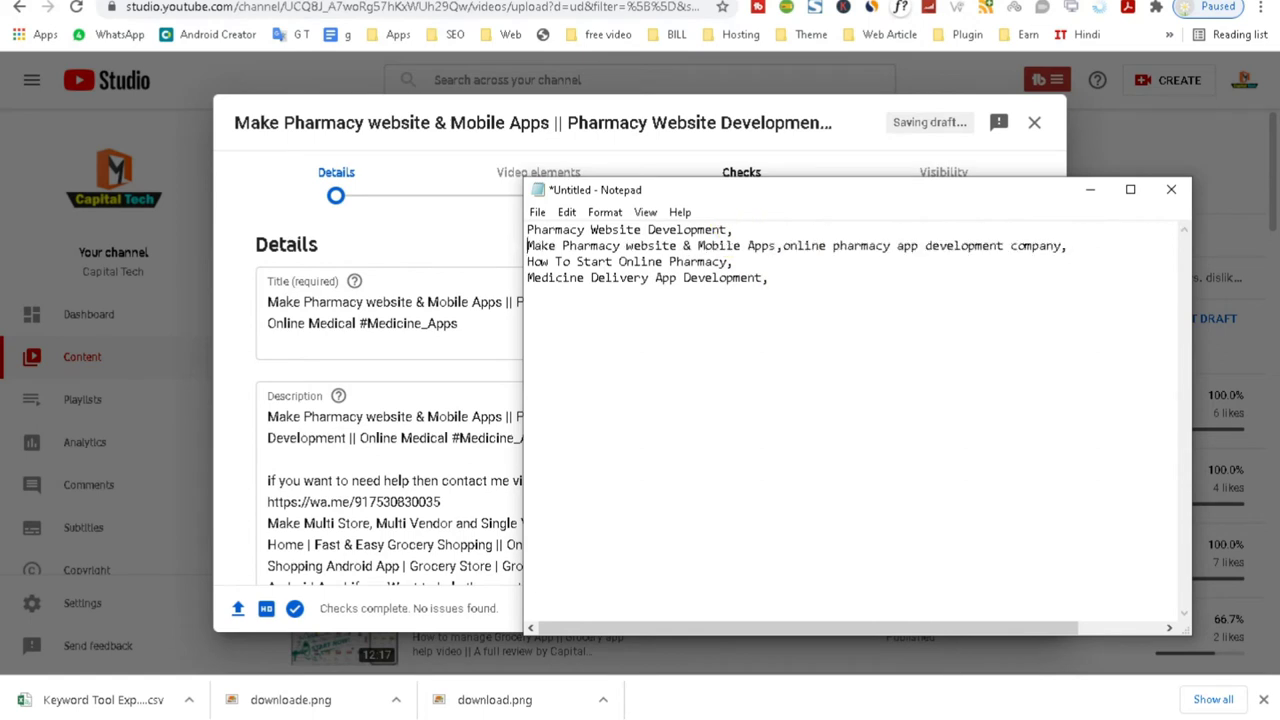
{"action": "left_click", "coordinate": [782, 245]}
{"action": "key", "text": "Return"}
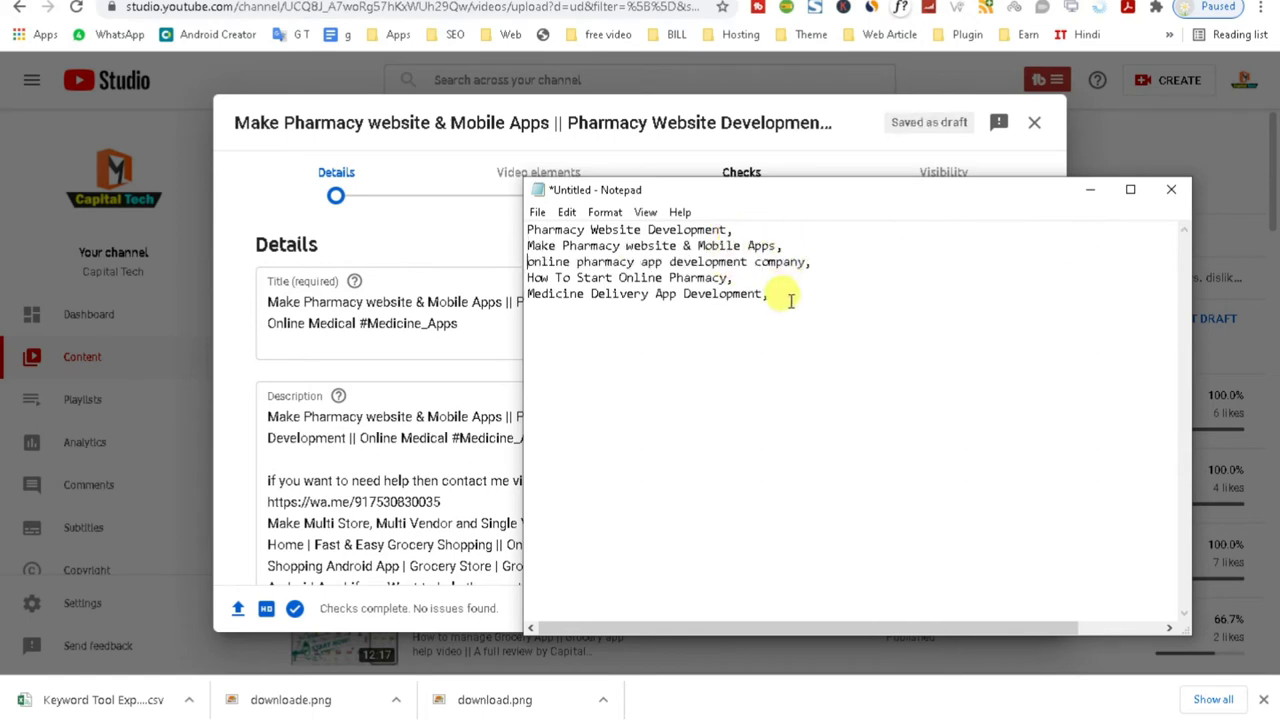
{"action": "key", "text": "ctrl+a"}
{"action": "key", "text": "ctrl+c"}
- Return to YouTube Studio and delete all the grocery and retail shop phrases under "Tags:" in the video description
{"action": "left_click", "coordinate": [422, 455]}
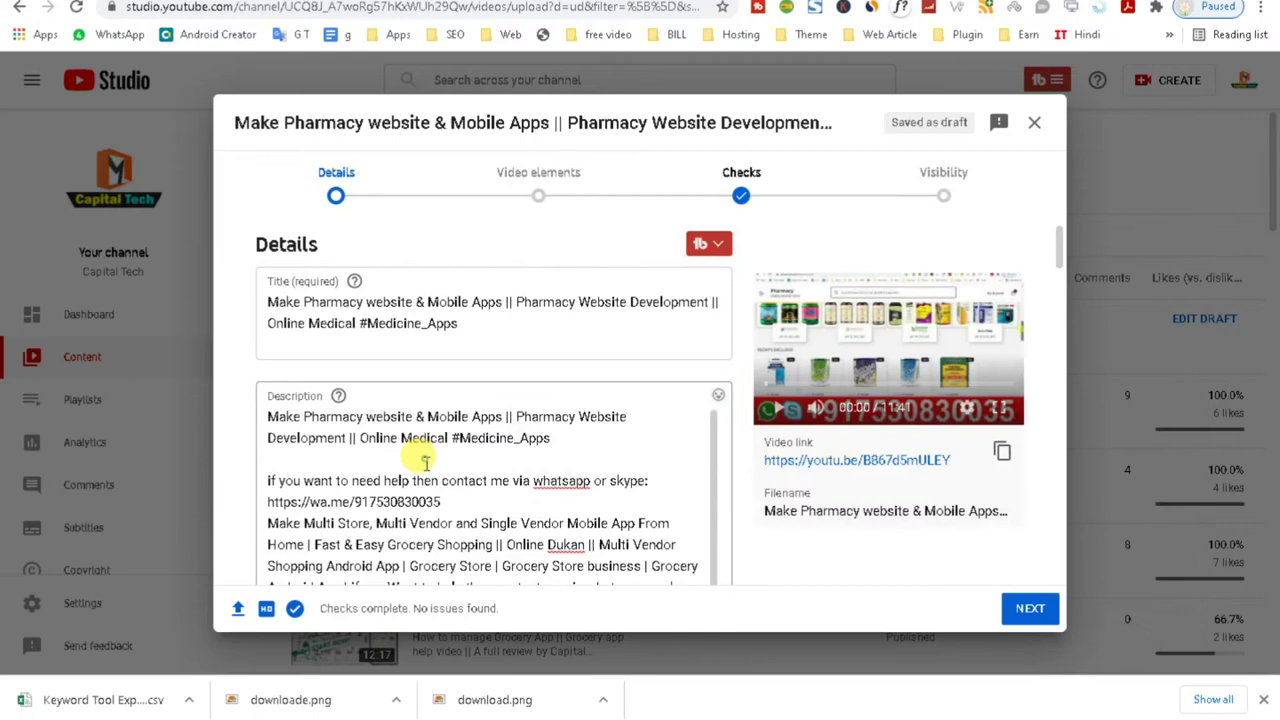
{"action": "left_click_drag", "start_coordinate": [711, 465], "coordinate": [711, 551]}
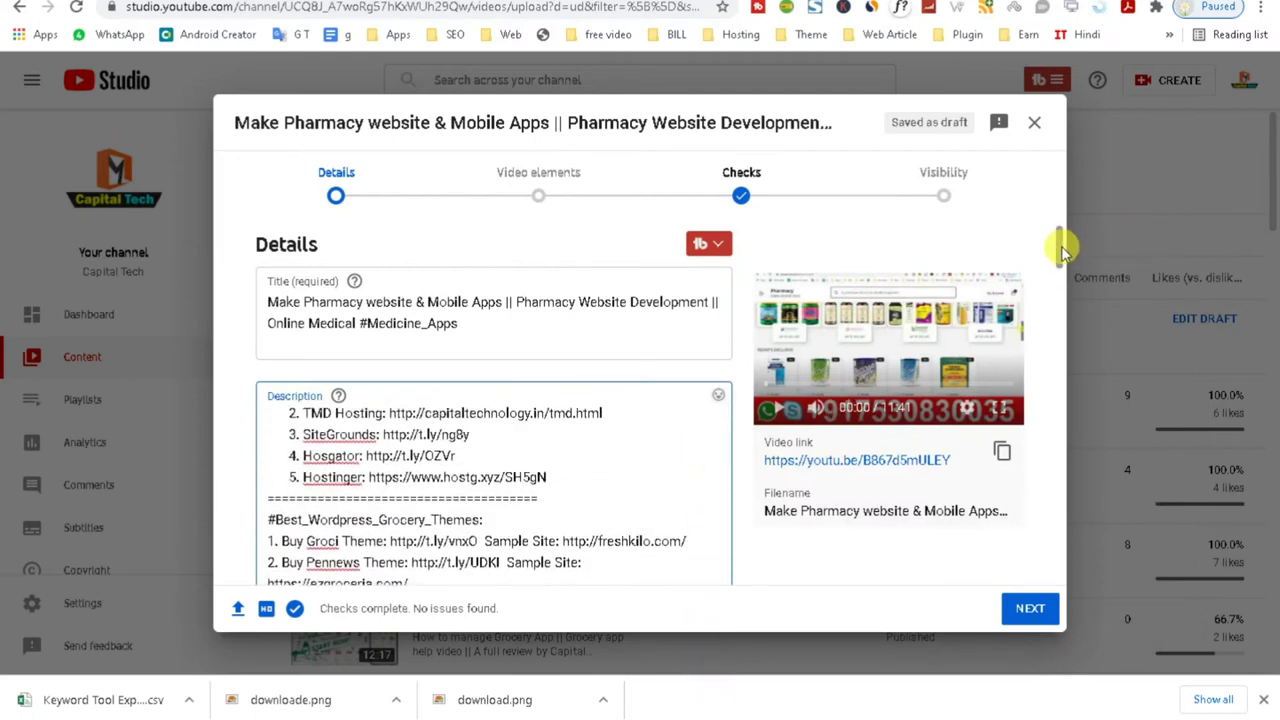
{"action": "left_click_drag", "start_coordinate": [1063, 266], "coordinate": [1063, 276]}
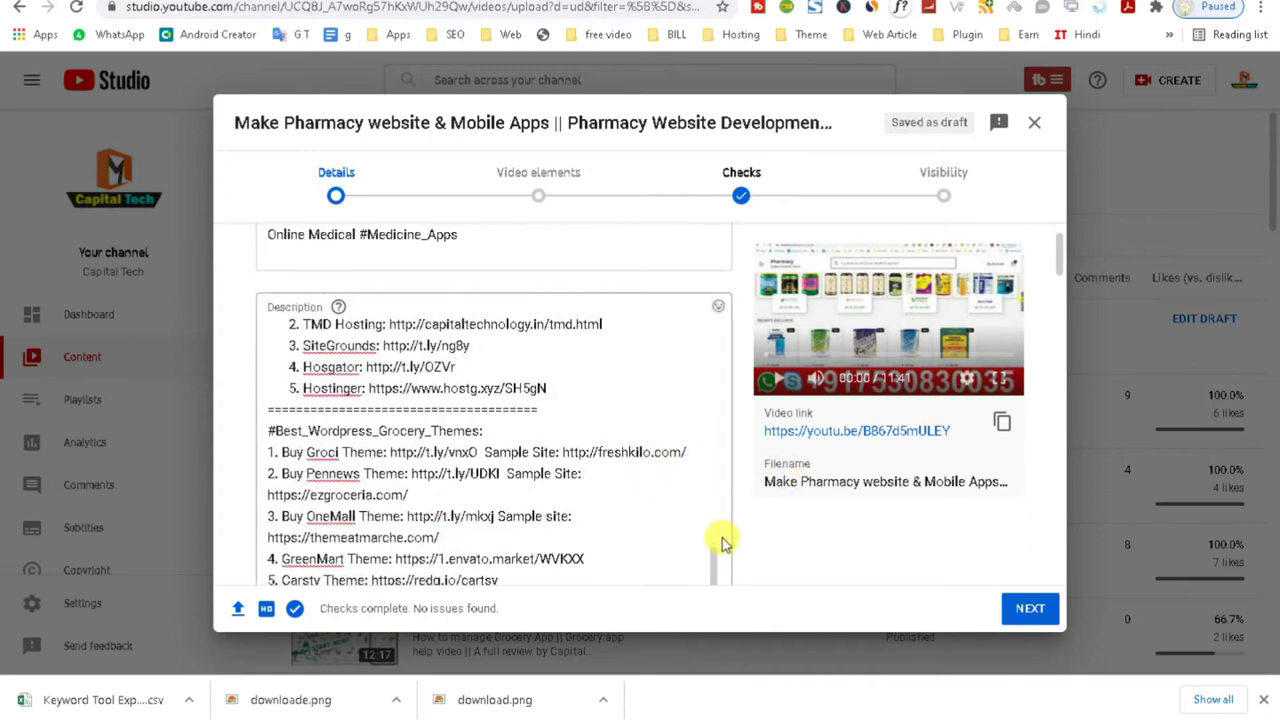
{"action": "left_click_drag", "start_coordinate": [1057, 251], "coordinate": [1057, 307]}
{"action": "scroll", "coordinate": [700, 412], "scroll_direction": "down", "scroll_amount": 1}
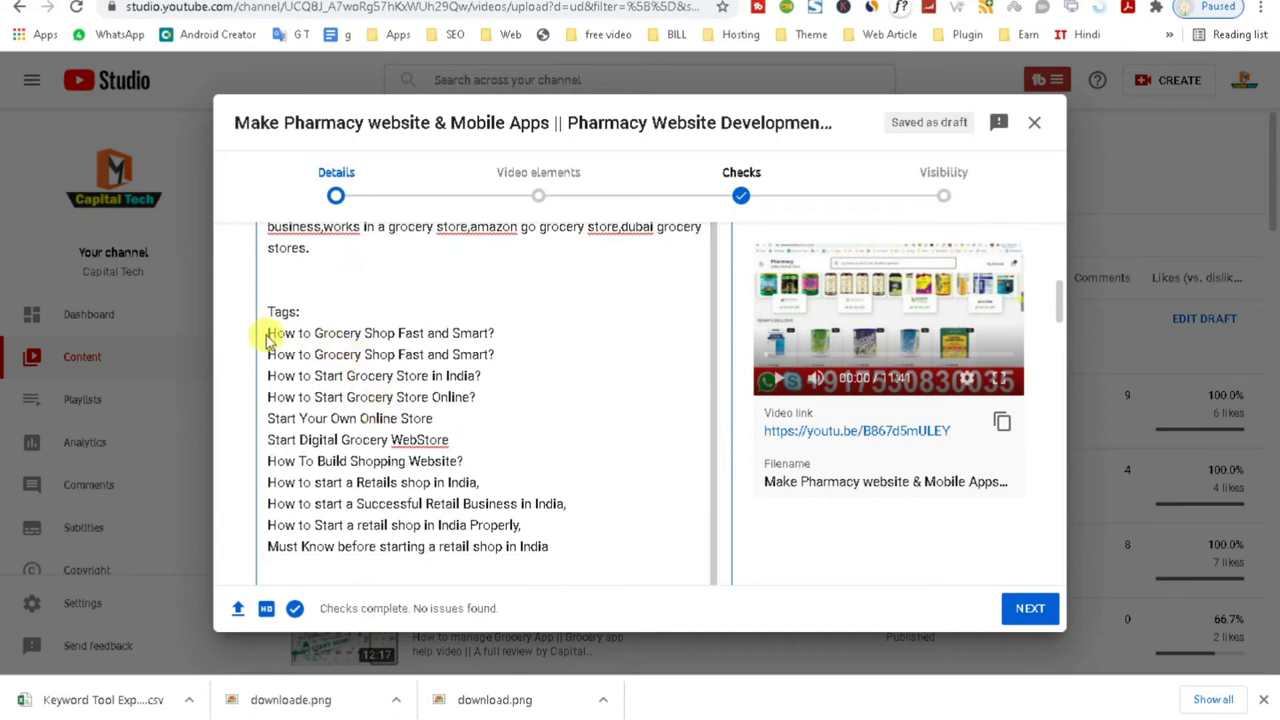
{"action": "left_click_drag", "start_coordinate": [268, 333], "coordinate": [569, 547]}
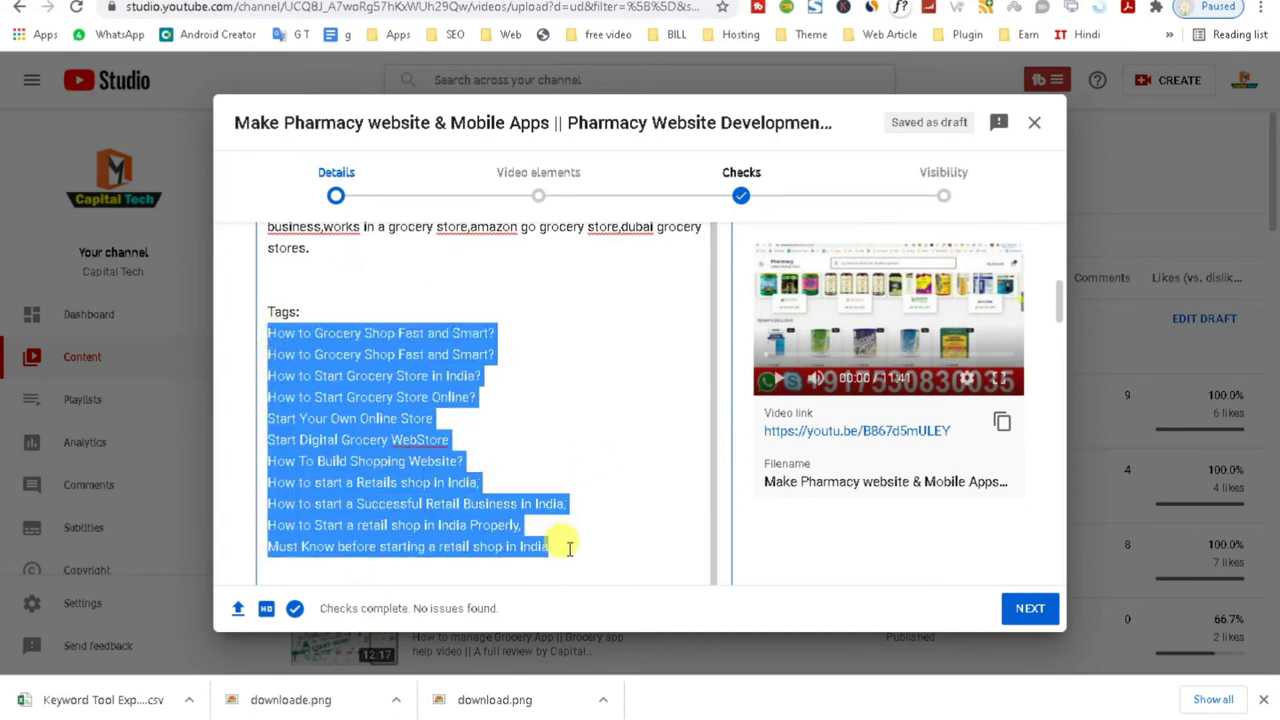
{"action": "key", "text": "BackSpace"}
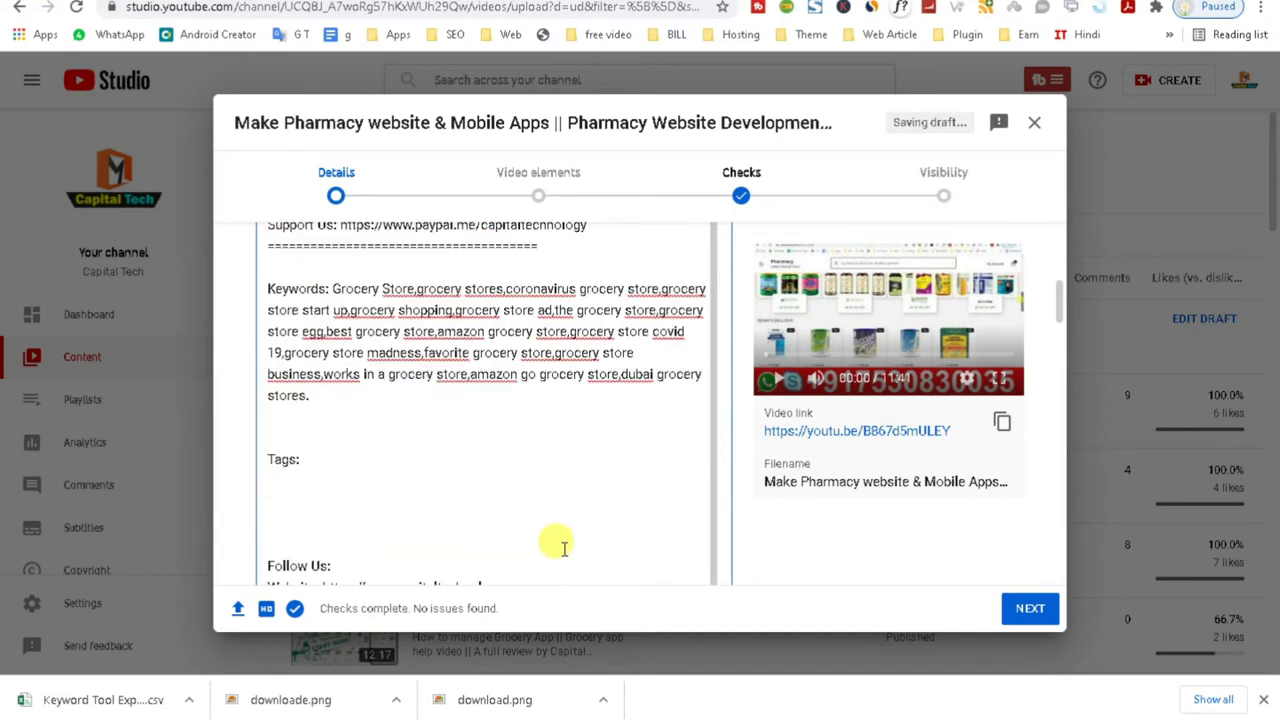
- Paste the copied list of pharmacy keyword phrases under "Tags:" in the video description
{"action": "key", "text": "ctrl+v"}
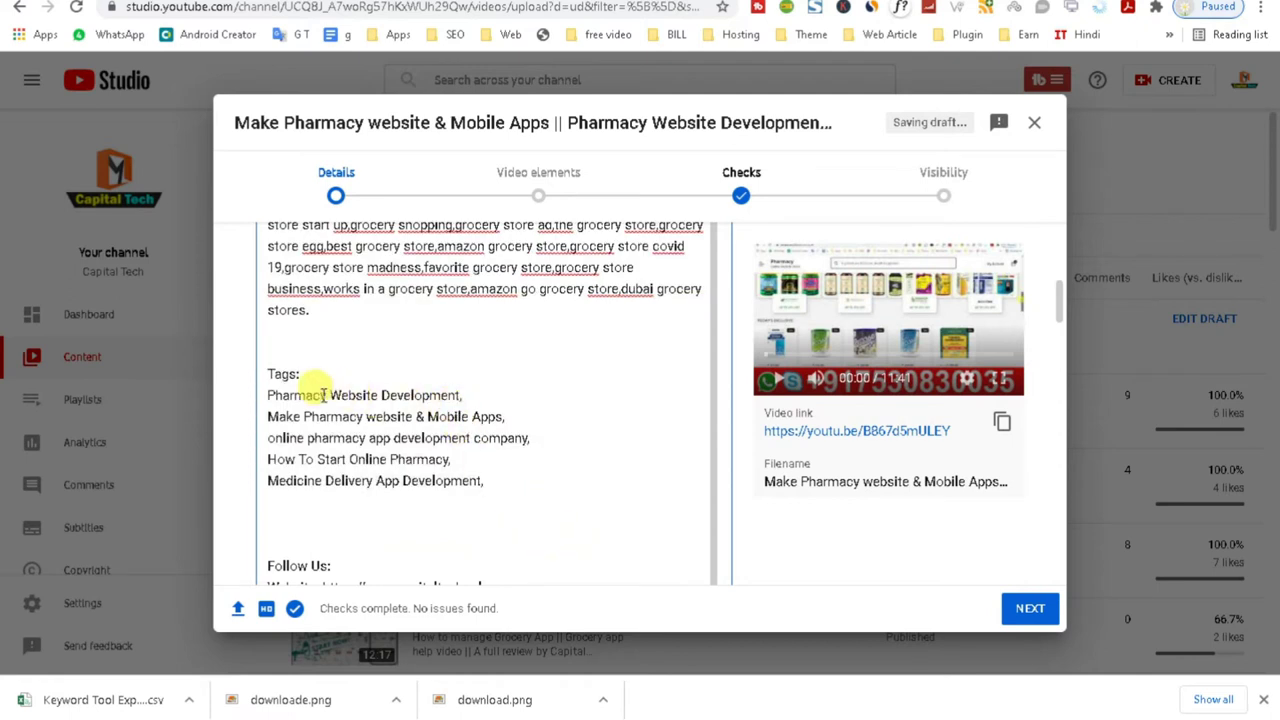
{"action": "left_click_drag", "start_coordinate": [326, 395], "coordinate": [251, 397]}
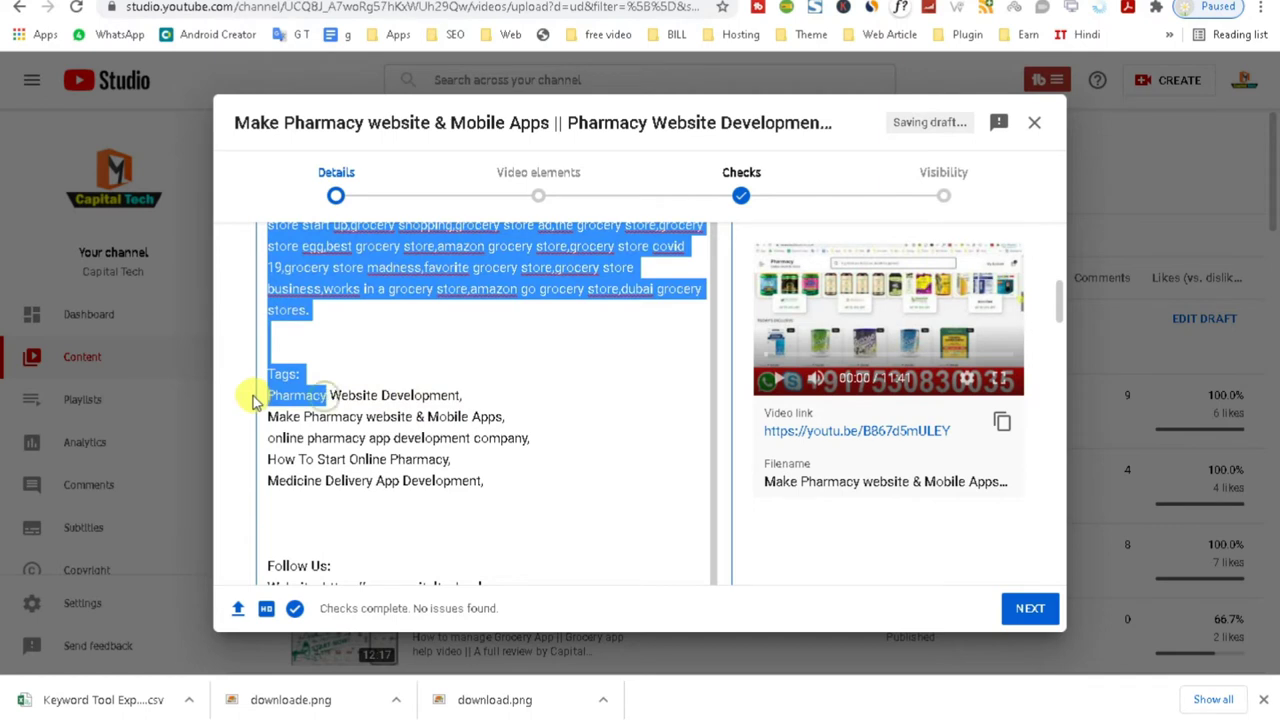
{"action": "left_click", "coordinate": [331, 391]}
- Copy "How To Start Online Pharmacy" from the description's tag list and search for it among YouTube keywords in Keyword Tool
{"action": "left_click_drag", "start_coordinate": [266, 459], "coordinate": [323, 459]}
{"action": "left_click", "coordinate": [380, 462]}
{"action": "left_click_drag", "start_coordinate": [450, 460], "coordinate": [262, 459]}
{"action": "key", "text": "ctrl+c"}
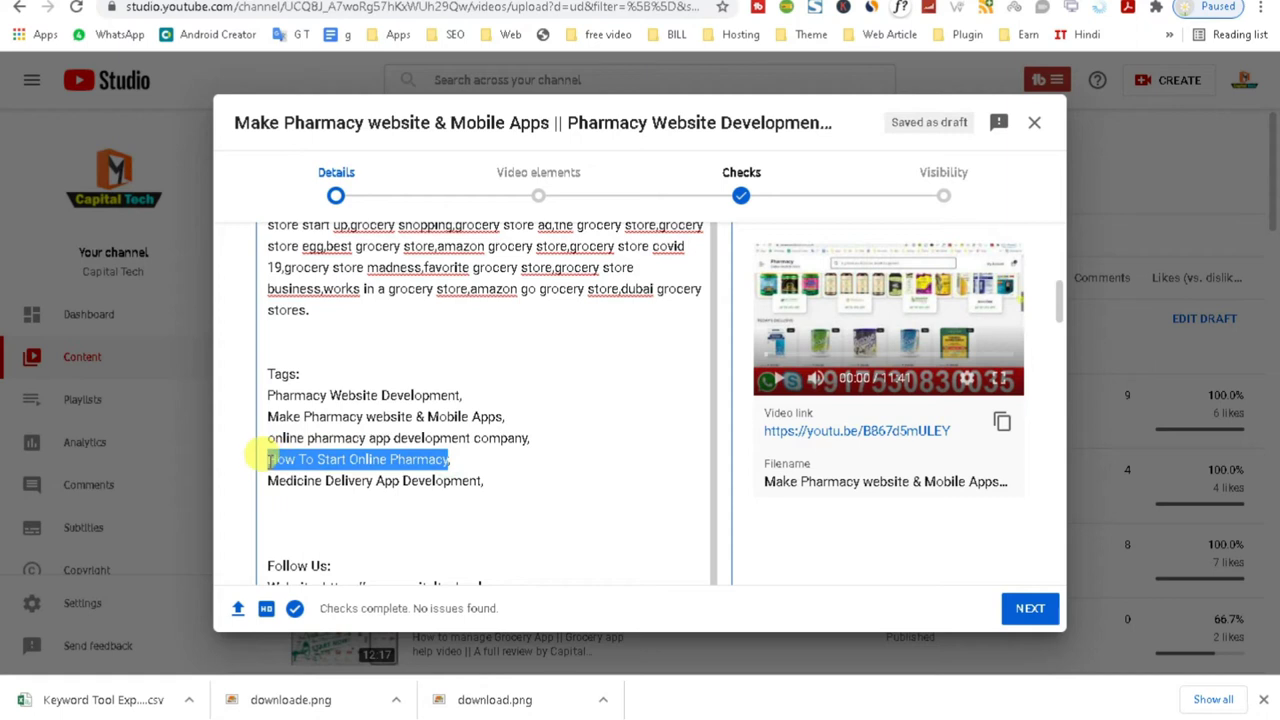
{"action": "left_click", "coordinate": [894, 4]}
{"action": "scroll", "coordinate": [1270, 130], "scroll_direction": "up", "scroll_amount": 3}
{"action": "triple_click", "coordinate": [168, 178]}
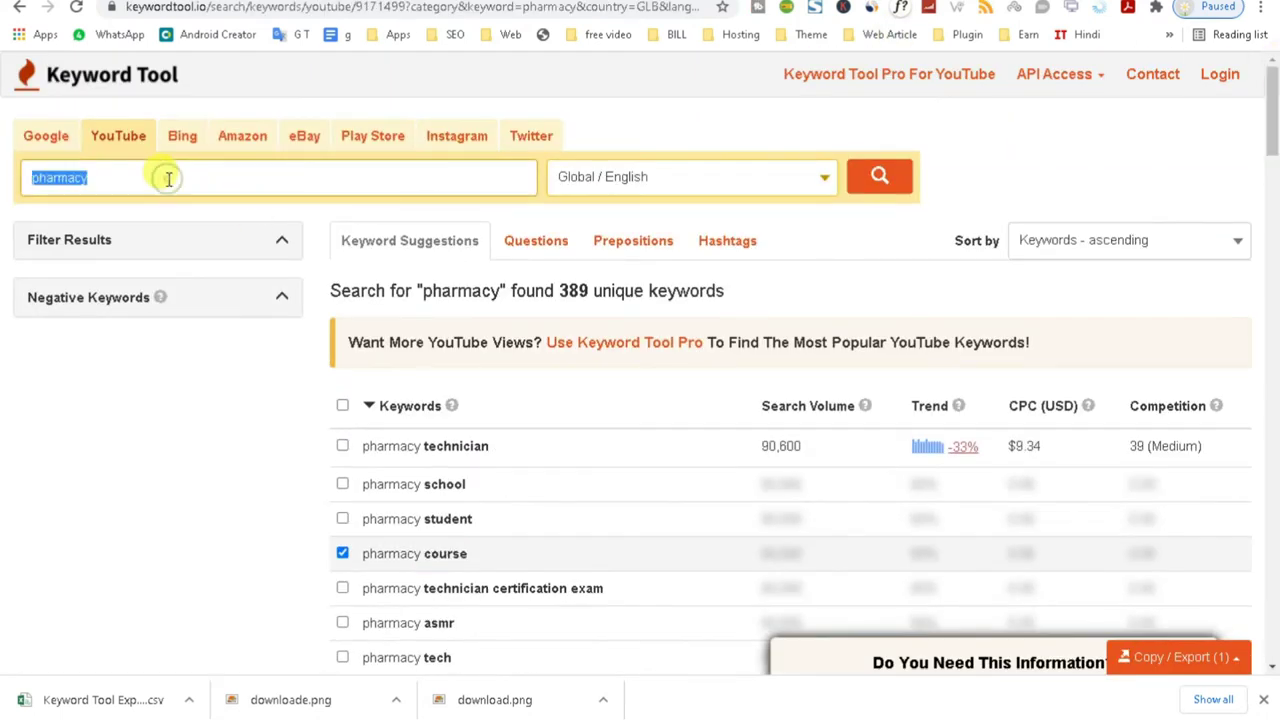
{"action": "key", "text": "ctrl+v"}
{"action": "left_click", "coordinate": [877, 180]}
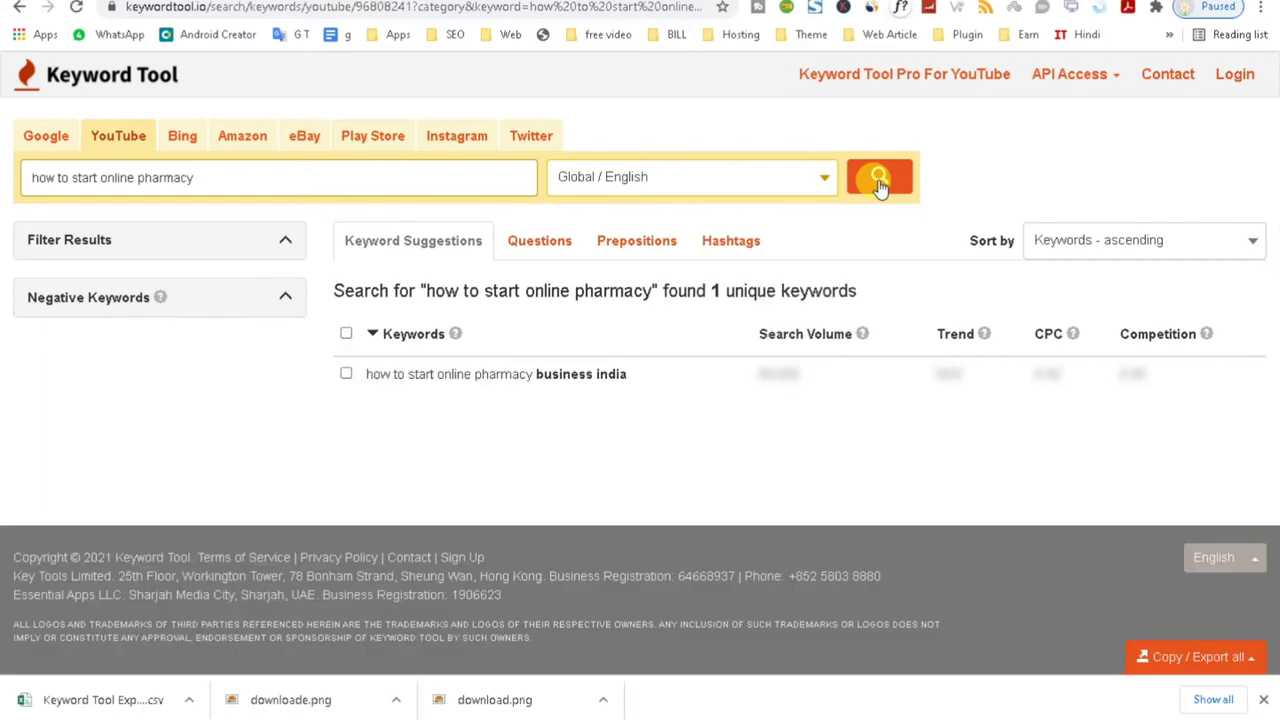
- Copy the suggestion "how to start online pharmacy business india" and paste it on a new line ending the description's tag list
{"action": "left_click", "coordinate": [347, 374]}
{"action": "left_click", "coordinate": [1188, 656]}
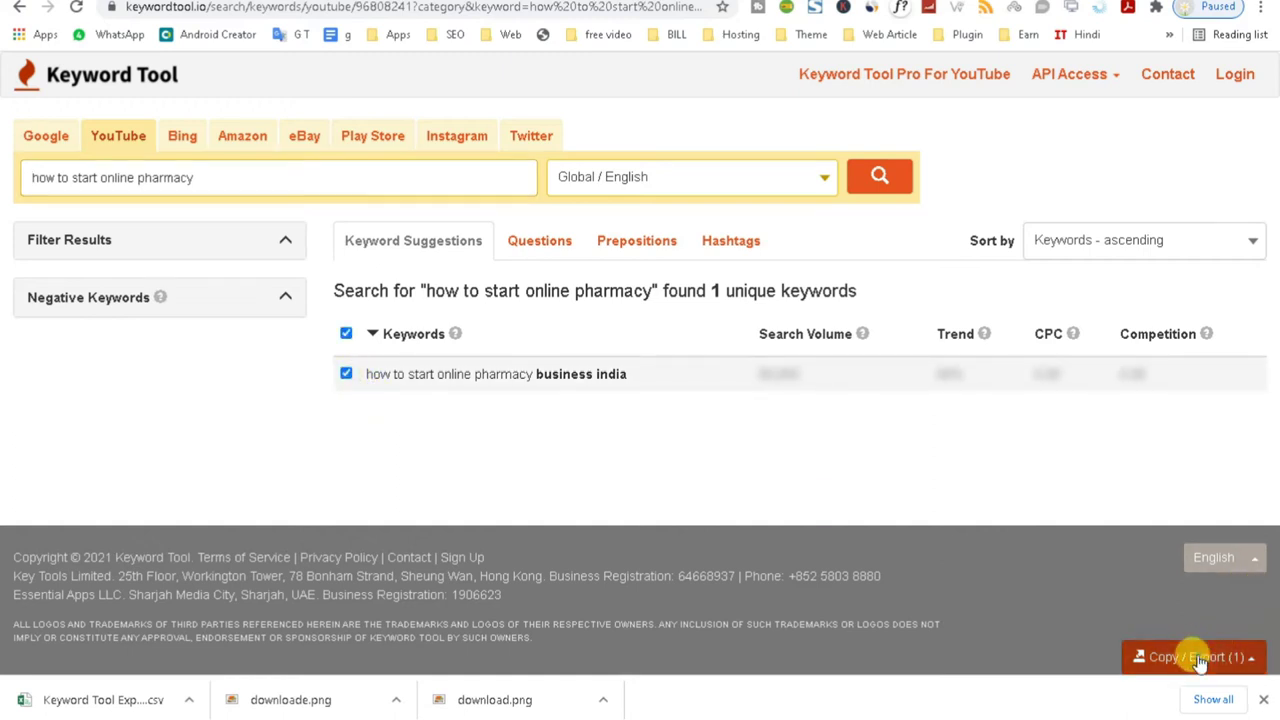
{"action": "left_click", "coordinate": [1135, 568]}
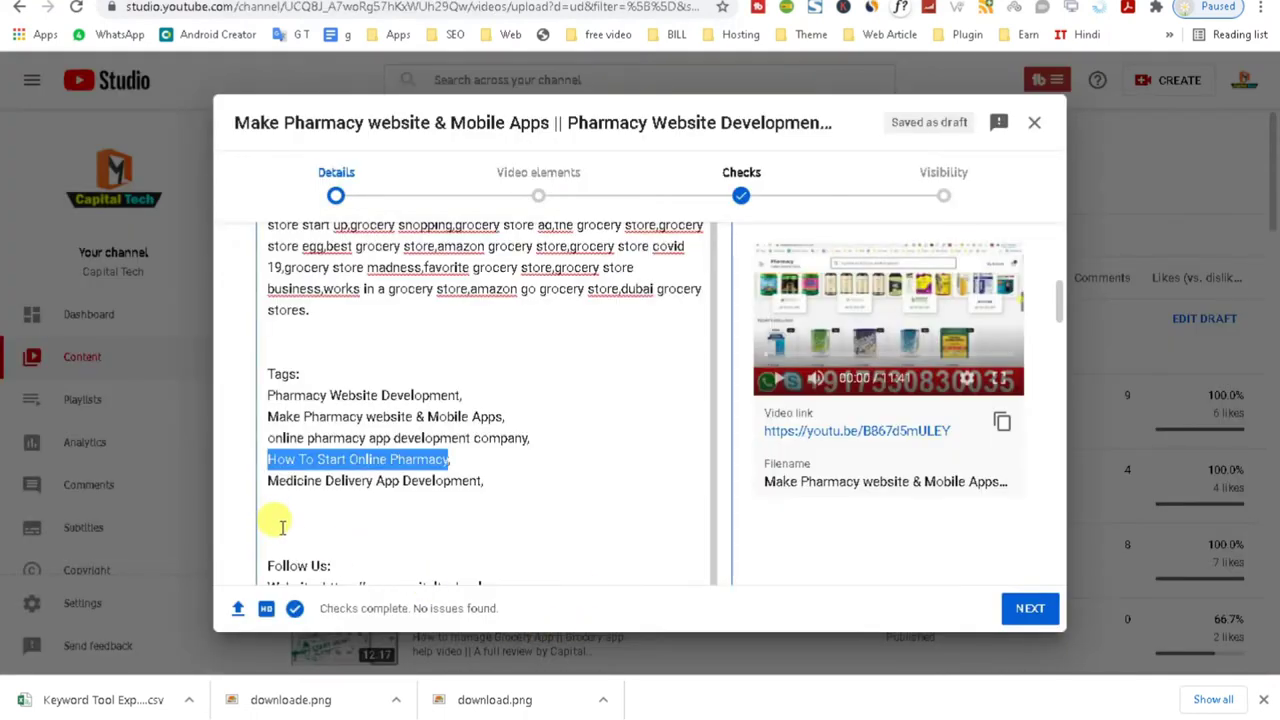
{"action": "left_click", "coordinate": [276, 506]}
{"action": "key", "text": "ctrl+v"}
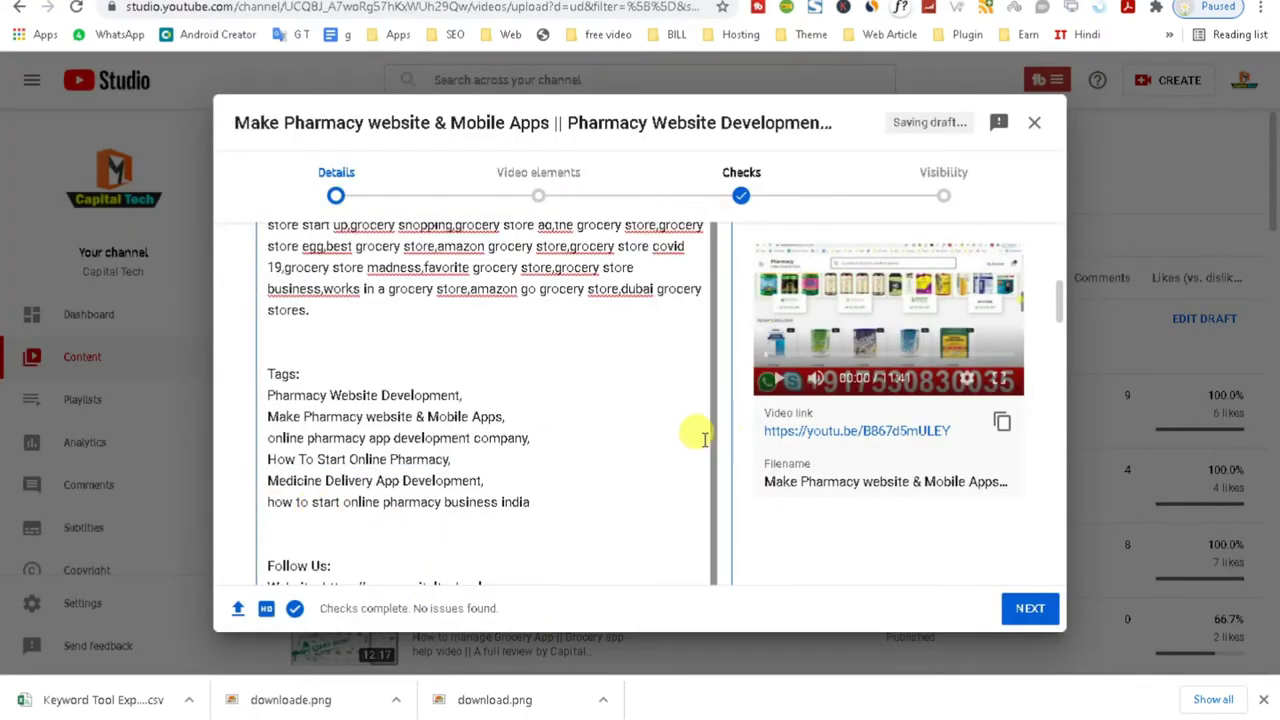
{"action": "scroll", "coordinate": [709, 440], "scroll_direction": "up", "scroll_amount": 2}
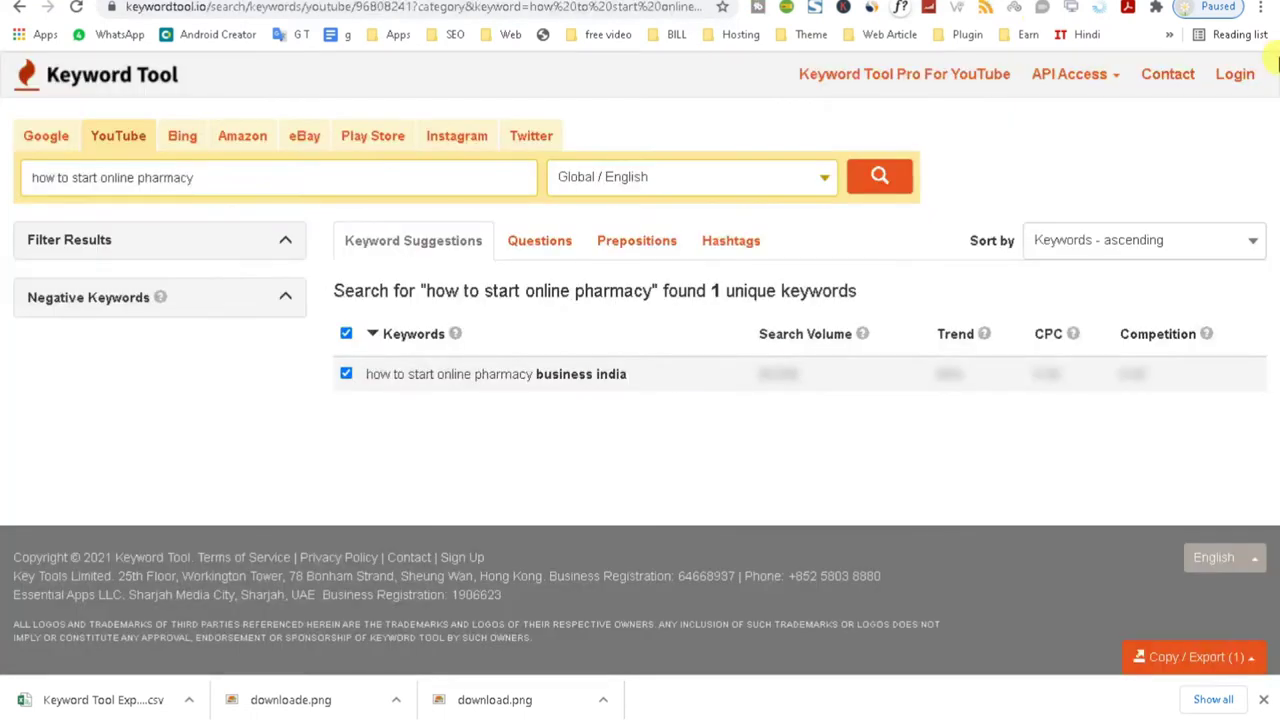
- Return to Keyword Tool's "pharmacy" results, select "pharmacy course", and search YouTube keywords for pharmacy apps
{"action": "left_click", "coordinate": [19, 10]}
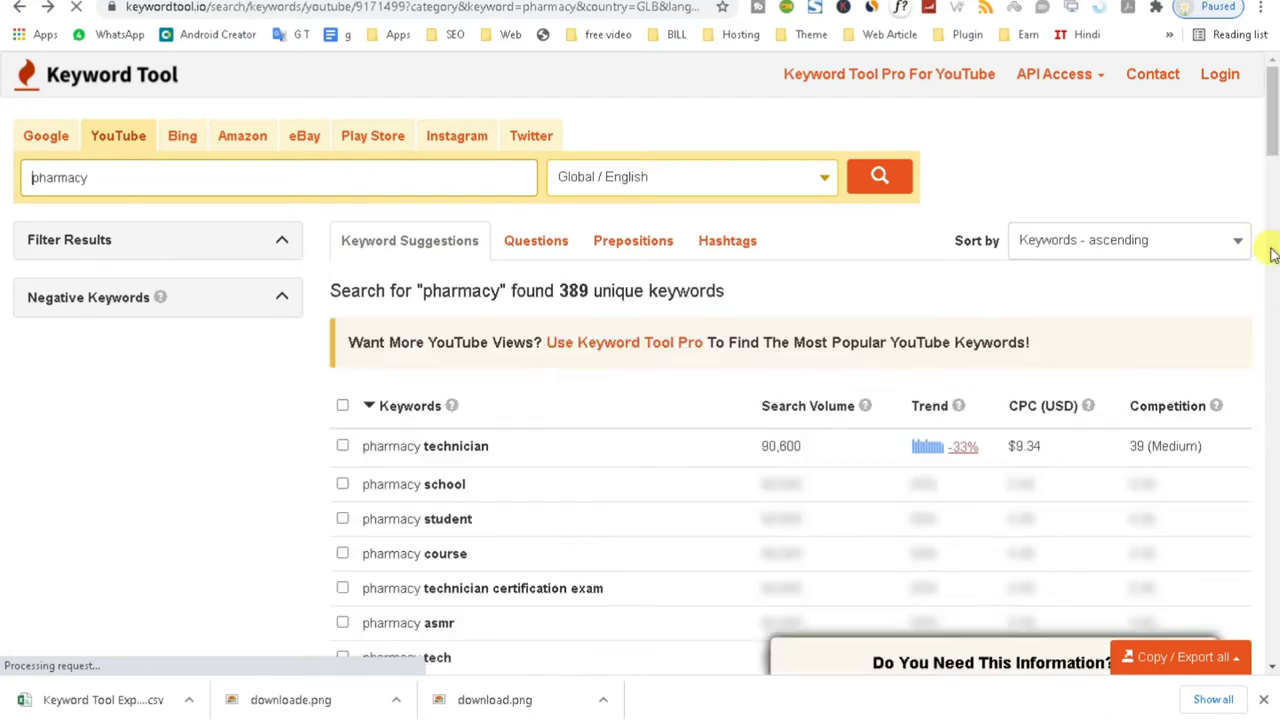
{"action": "left_click_drag", "start_coordinate": [1275, 155], "coordinate": [1275, 187]}
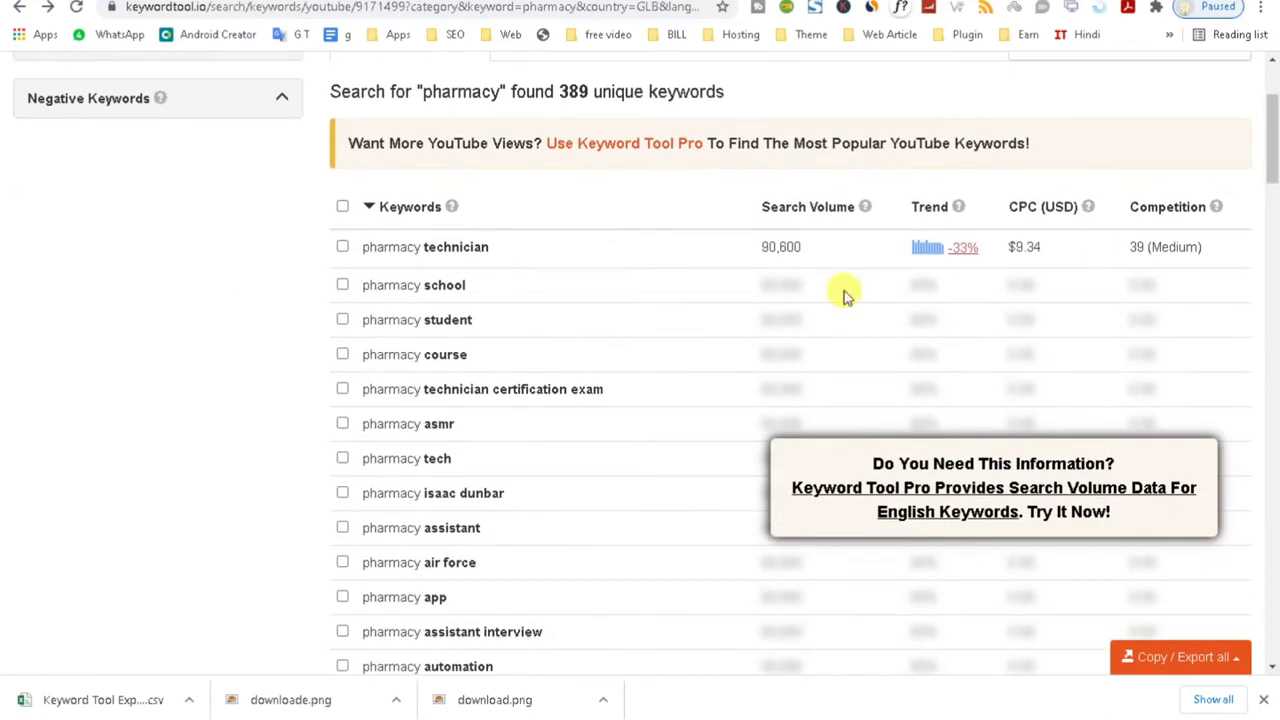
{"action": "left_click", "coordinate": [343, 356]}
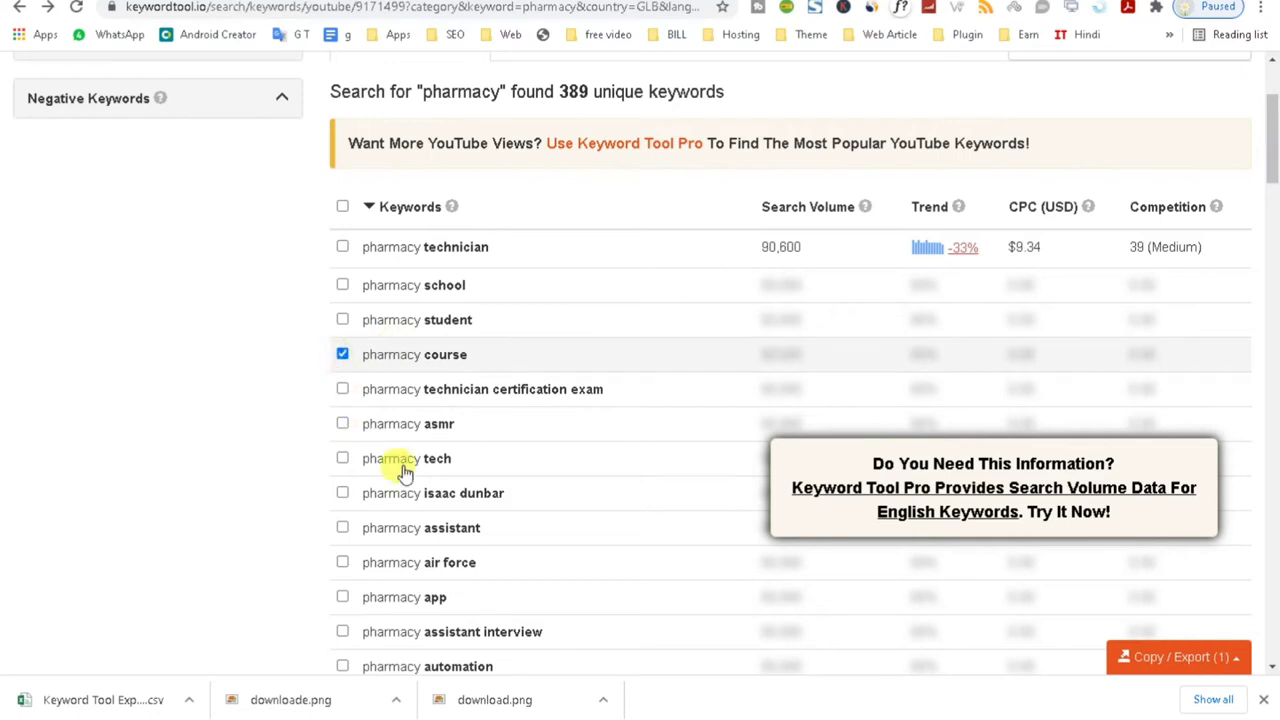
{"action": "left_click_drag", "start_coordinate": [1272, 195], "coordinate": [1271, 110]}
{"action": "left_click", "coordinate": [143, 181]}
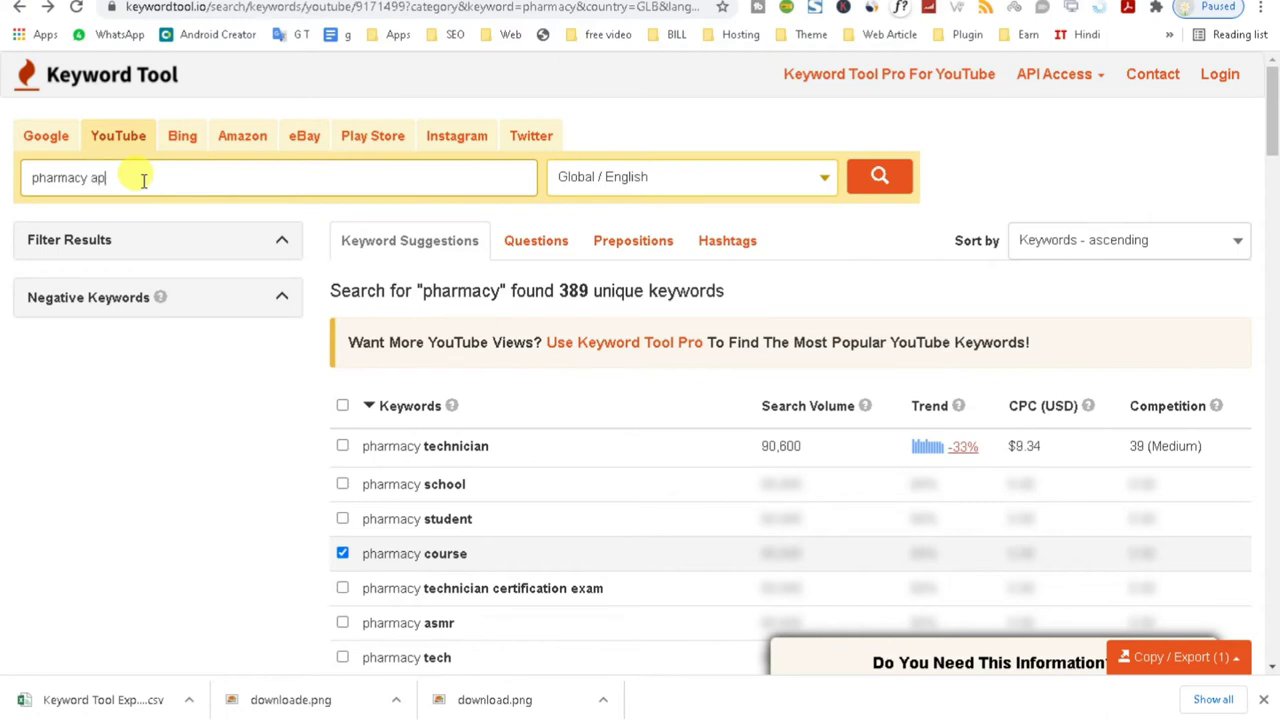
{"action": "type", "text": "s"}
{"action": "left_click", "coordinate": [879, 177]}
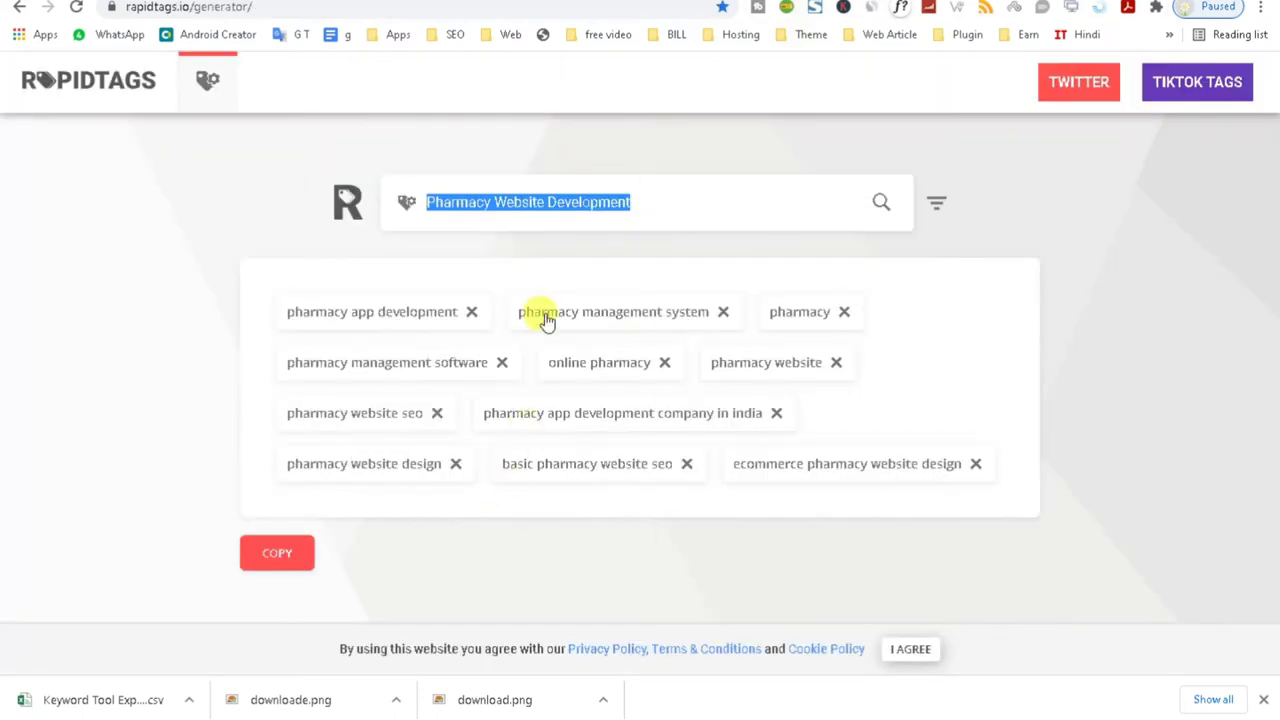
- Replace the grocery phrases after "Keywords:" in the description with the RapidTags tags generated for "Pharmacy Website Development"
{"action": "left_click", "coordinate": [500, 500]}
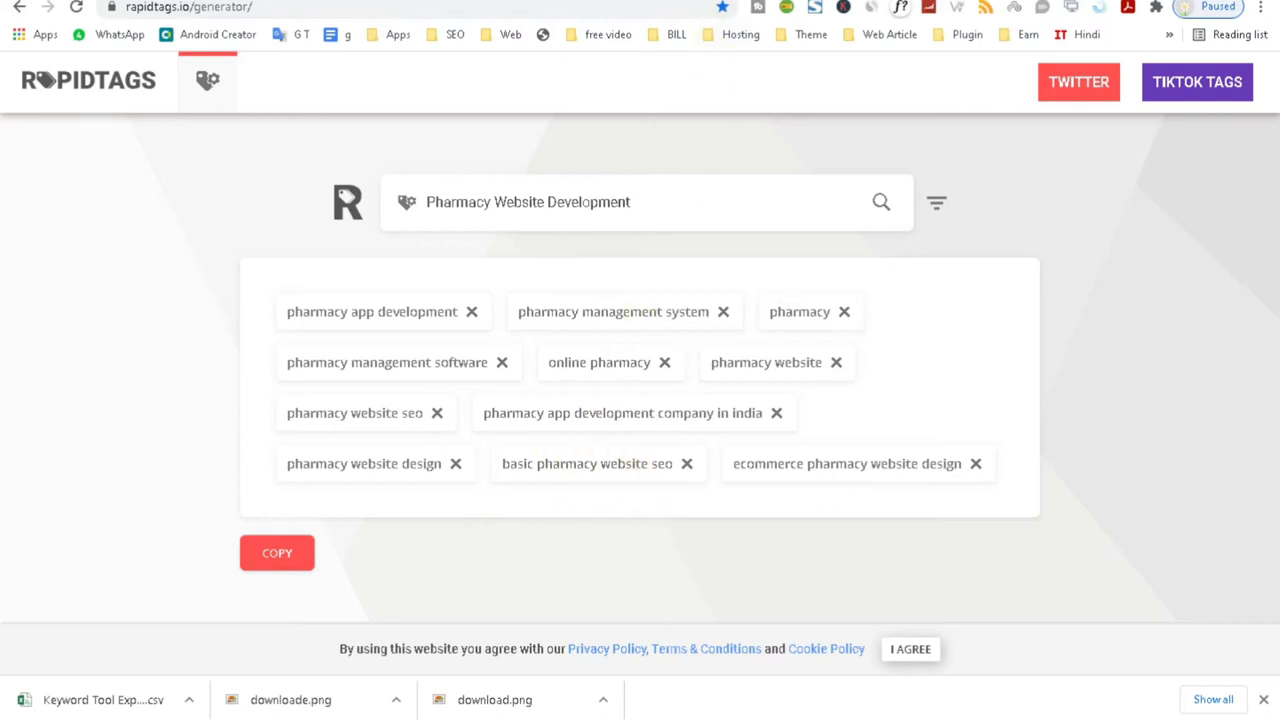
{"action": "key", "text": "ctrl+Tab"}
{"action": "key", "text": "ctrl+Tab"}
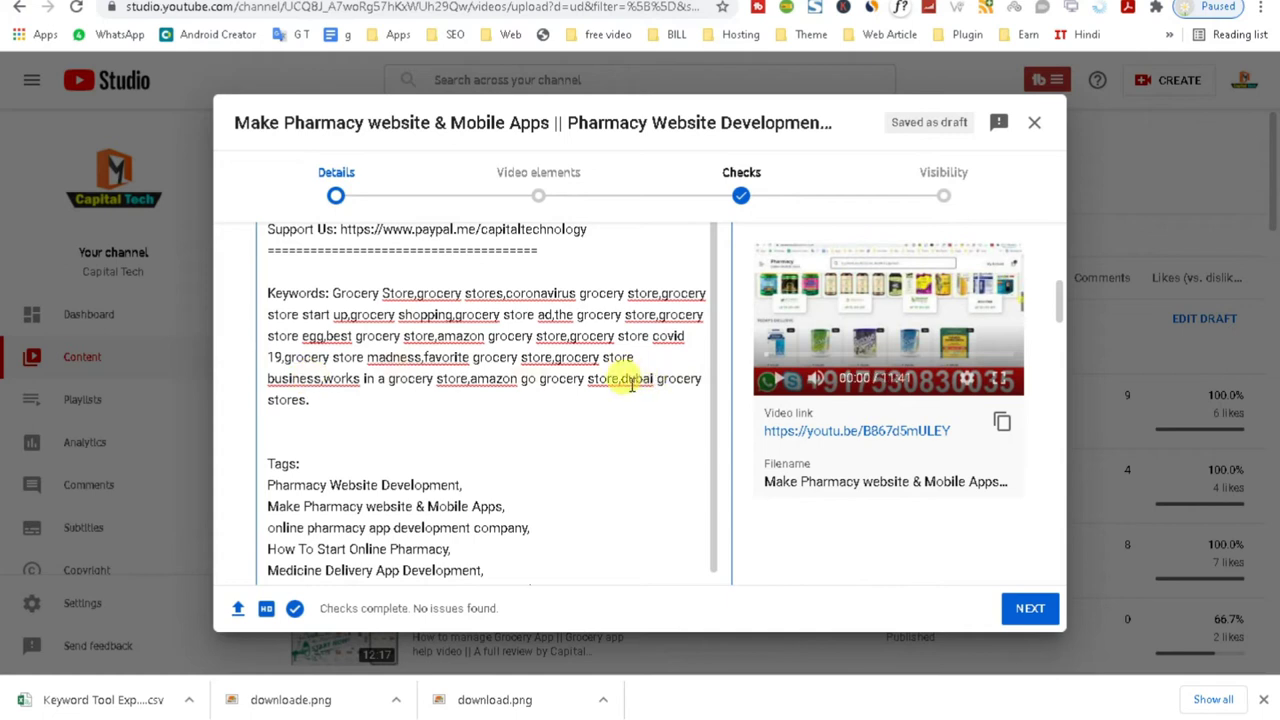
{"action": "left_click_drag", "start_coordinate": [703, 380], "coordinate": [333, 293]}
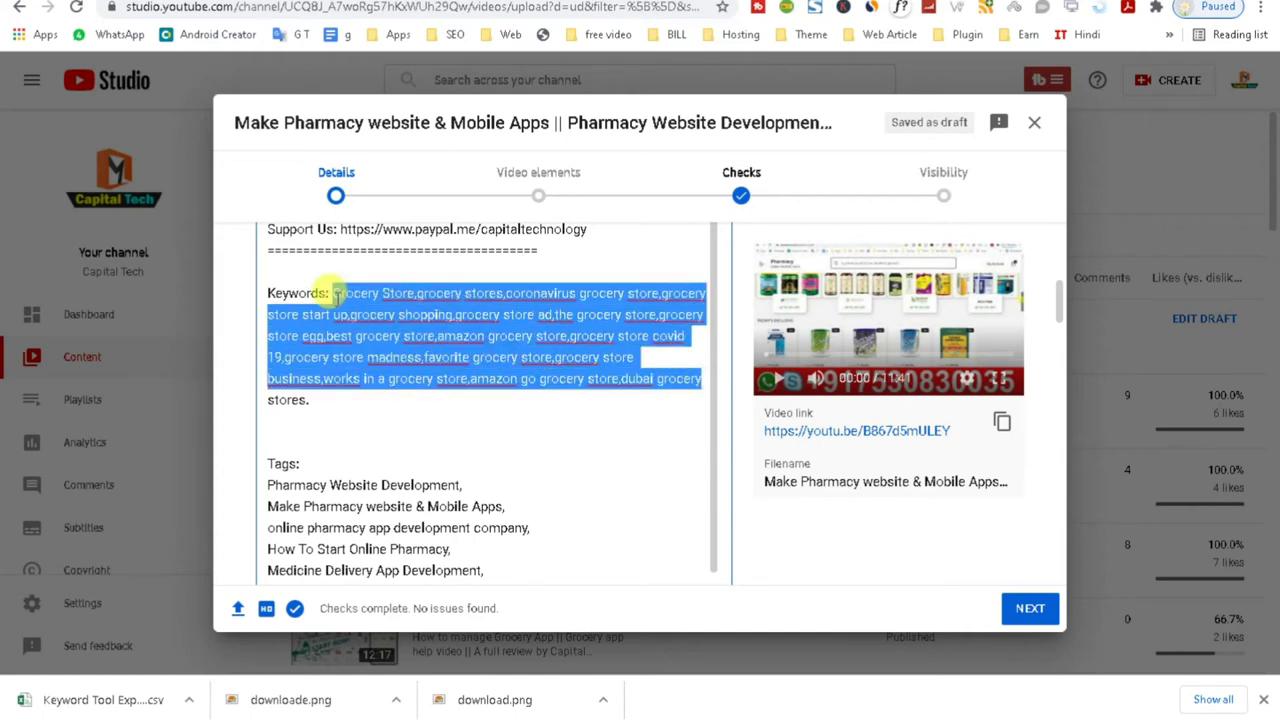
{"action": "key", "text": "ctrl+v"}
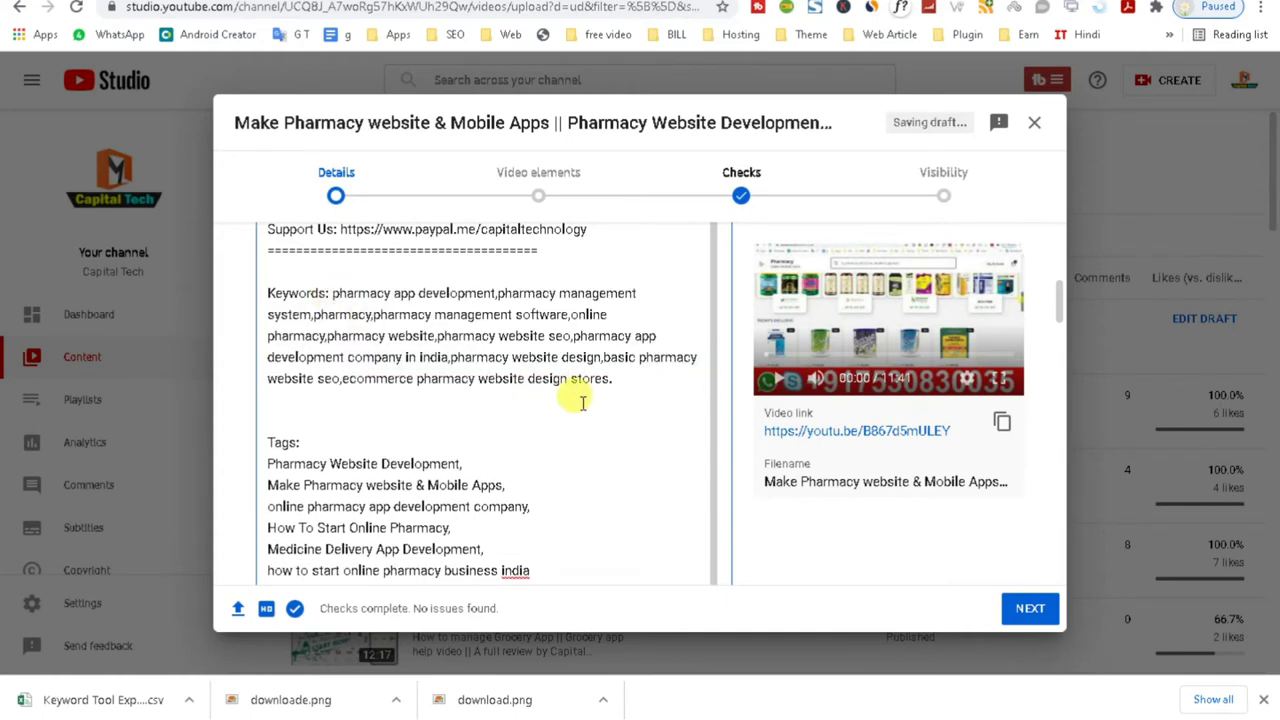
{"action": "left_click", "coordinate": [608, 378]}
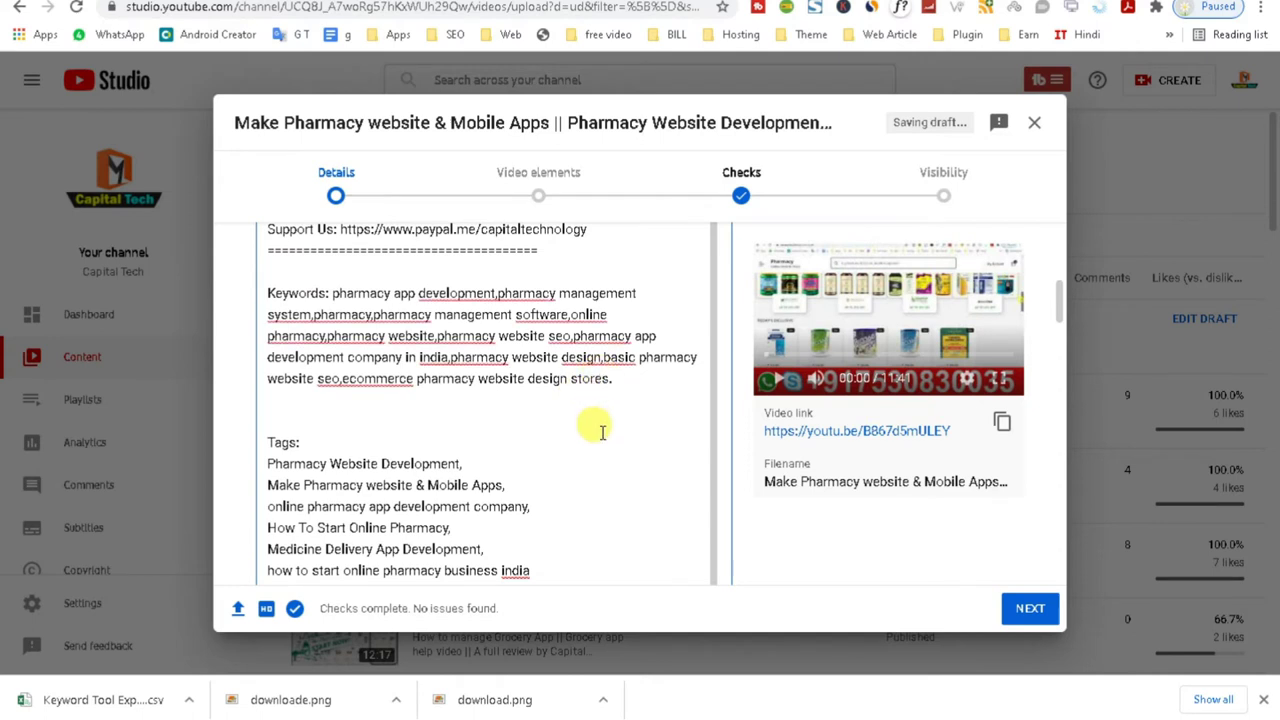
- Join the "if you want to need help" contact sentence to the description's opening title line, separated by "||"
{"action": "left_click_drag", "start_coordinate": [710, 502], "coordinate": [700, 263]}
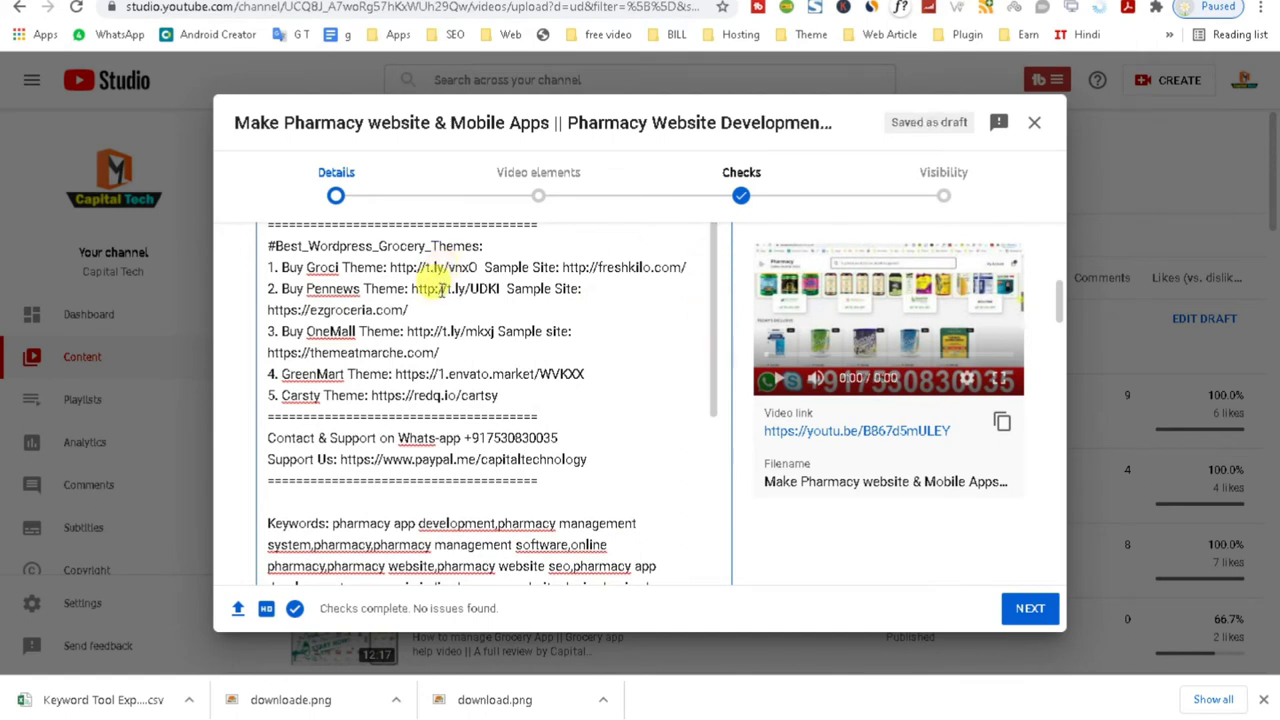
{"action": "scroll", "coordinate": [493, 390], "scroll_direction": "up", "scroll_amount": 5}
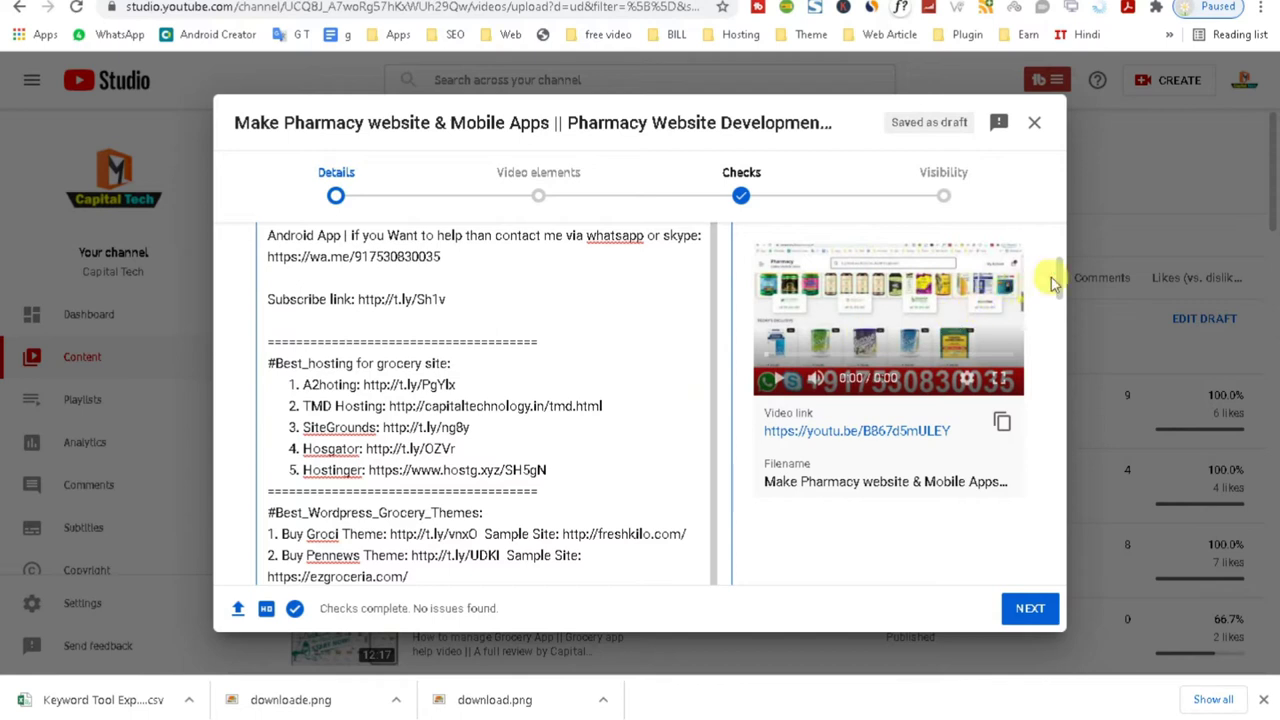
{"action": "left_click_drag", "start_coordinate": [1057, 277], "coordinate": [1060, 235]}
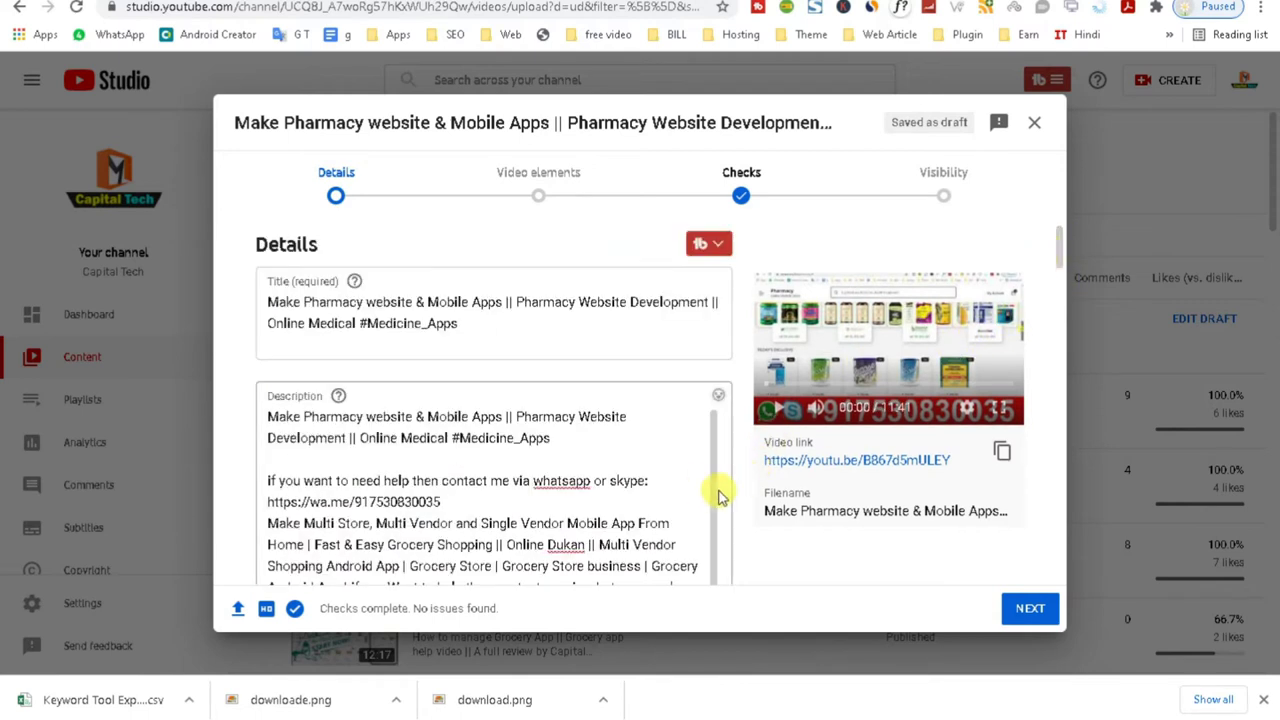
{"action": "left_click", "coordinate": [445, 502]}
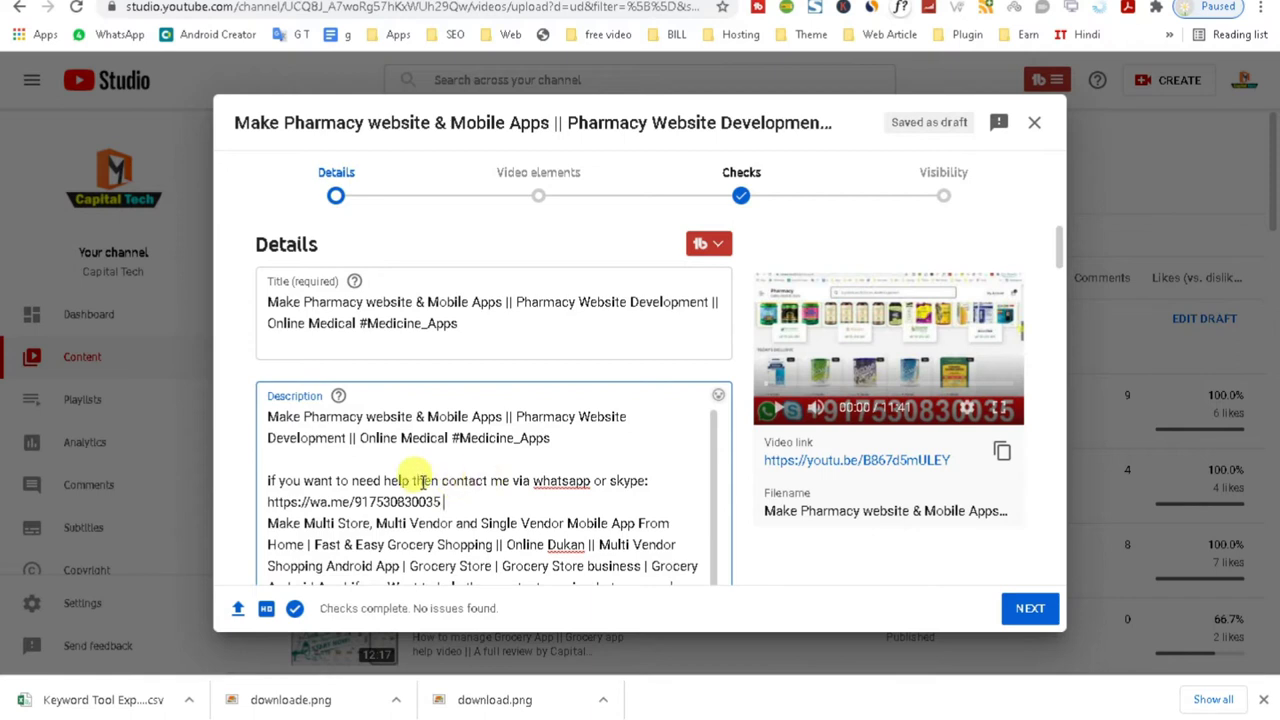
{"action": "left_click", "coordinate": [268, 482]}
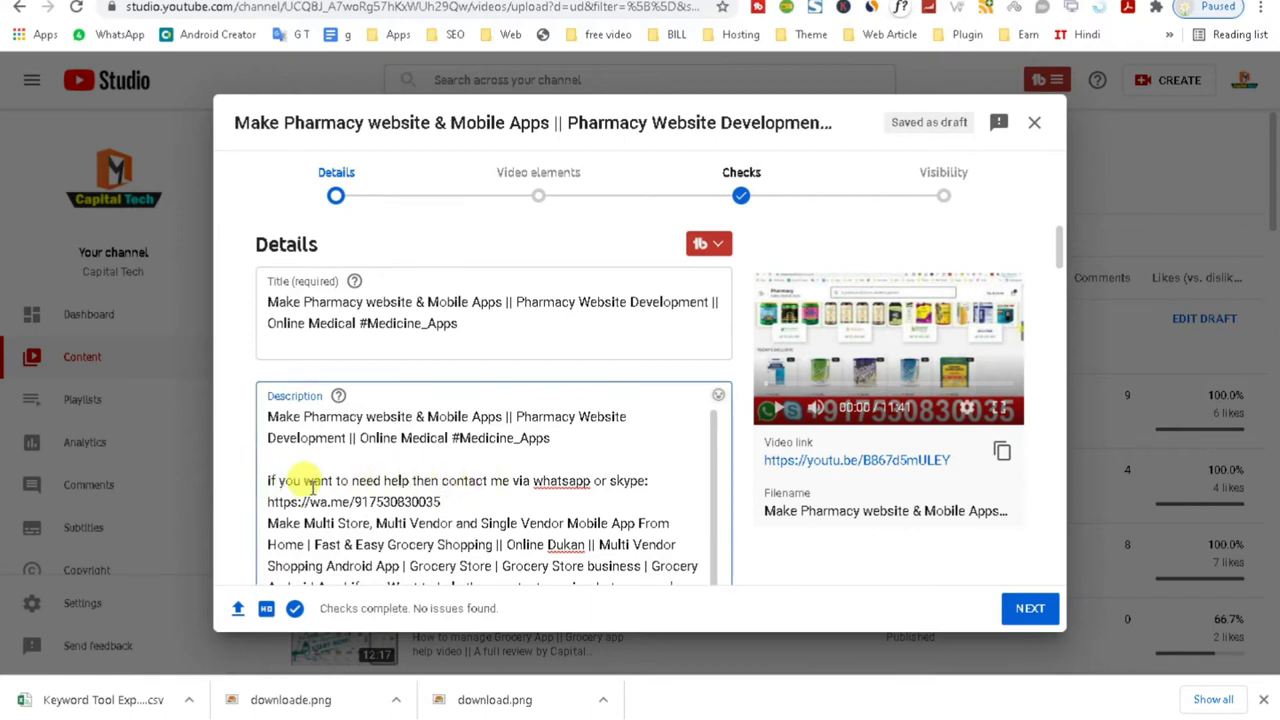
{"action": "key", "text": "BackSpace"}
{"action": "key", "text": "BackSpace"}
{"action": "type", "text": "||"}
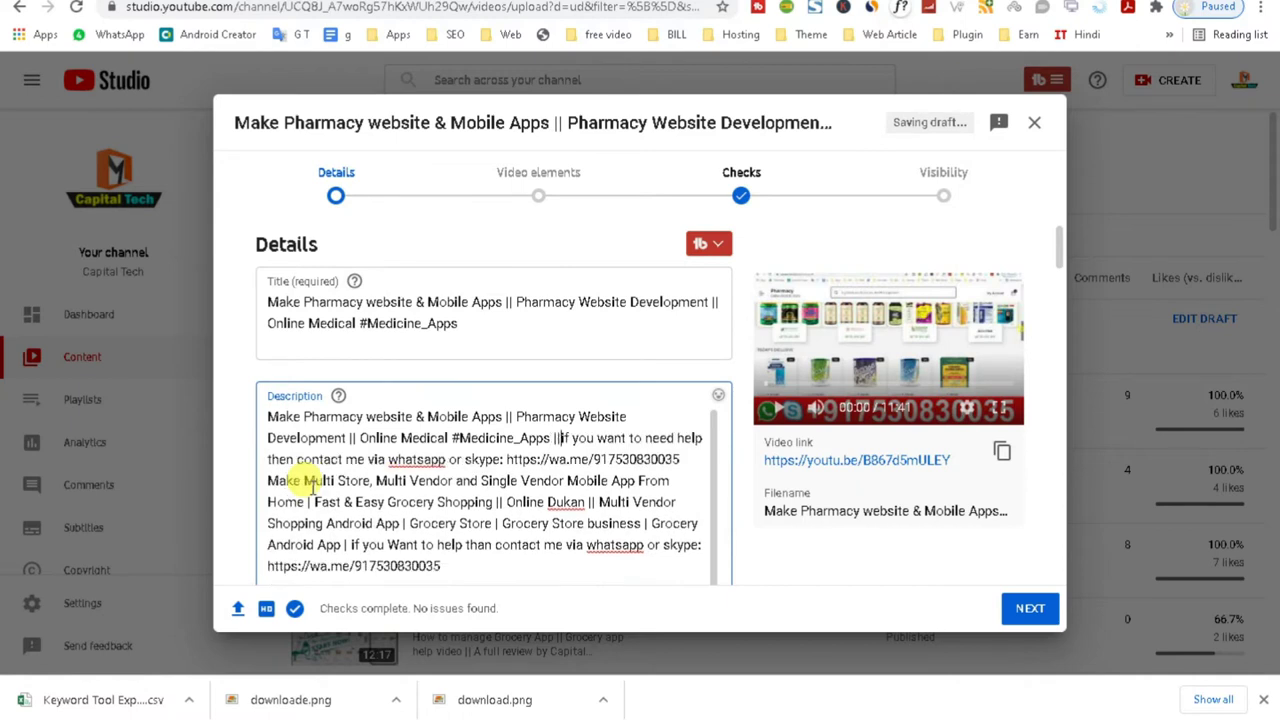
- Insert one blank line between the opening contact link and the "Make Multi Store" paragraph in the description
{"action": "left_click", "coordinate": [693, 458]}
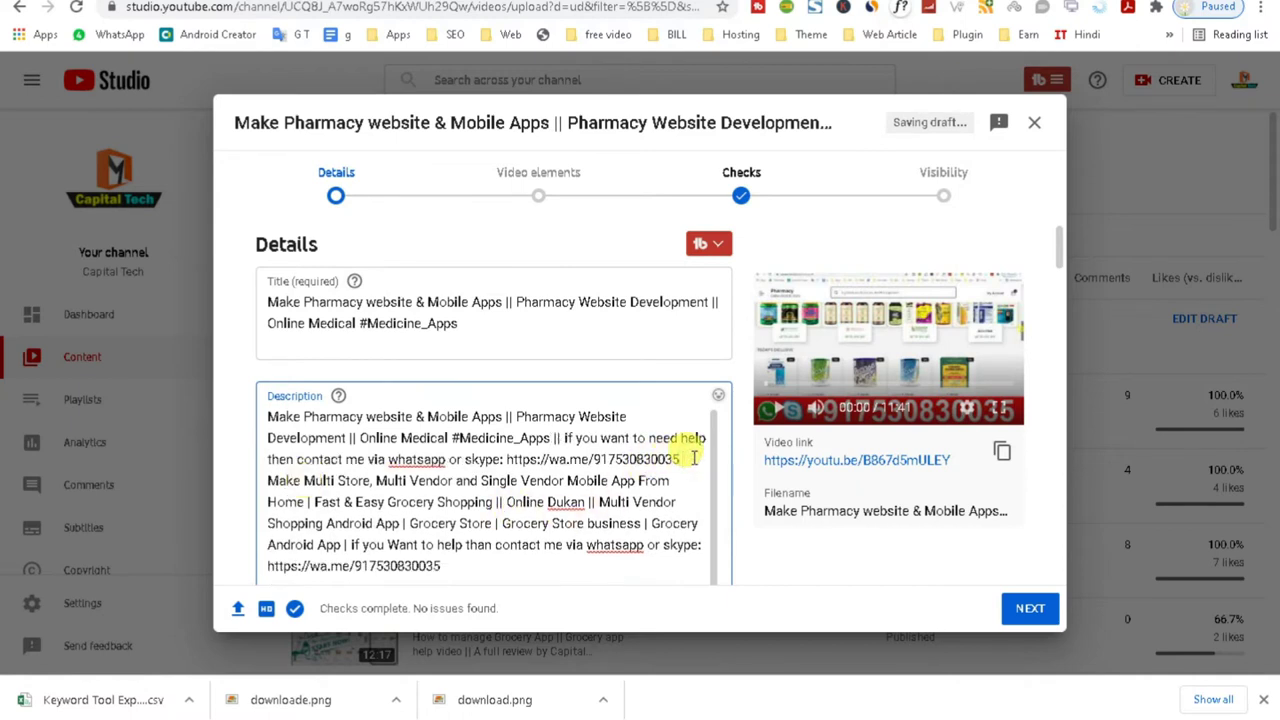
{"action": "key", "text": "Return"}
{"action": "key", "text": "Return"}
{"action": "key", "text": "BackSpace"}
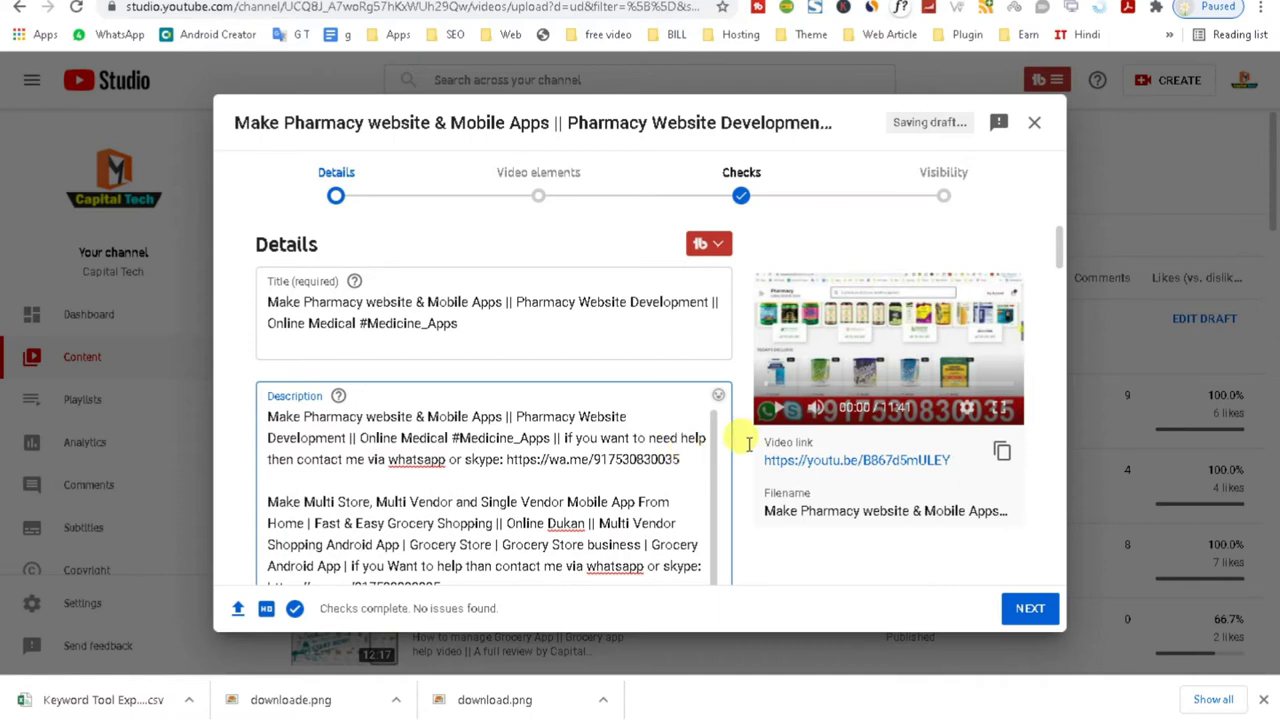
- Upload the thumbnail image from the 2021 folder's "Make Pharmacy website & Mobile Apps" subfolder as the video's custom thumbnail
{"action": "left_click_drag", "start_coordinate": [1051, 280], "coordinate": [1063, 345]}
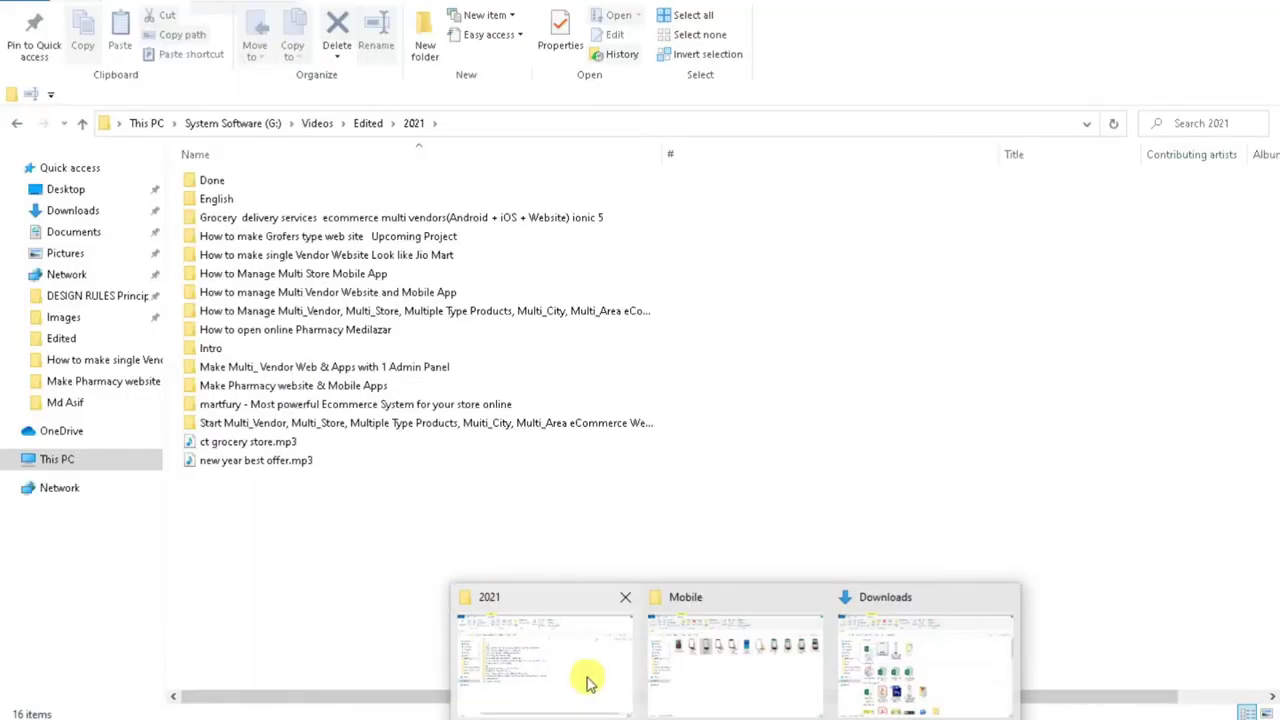
{"action": "left_click", "coordinate": [588, 680]}
{"action": "left_click", "coordinate": [376, 390]}
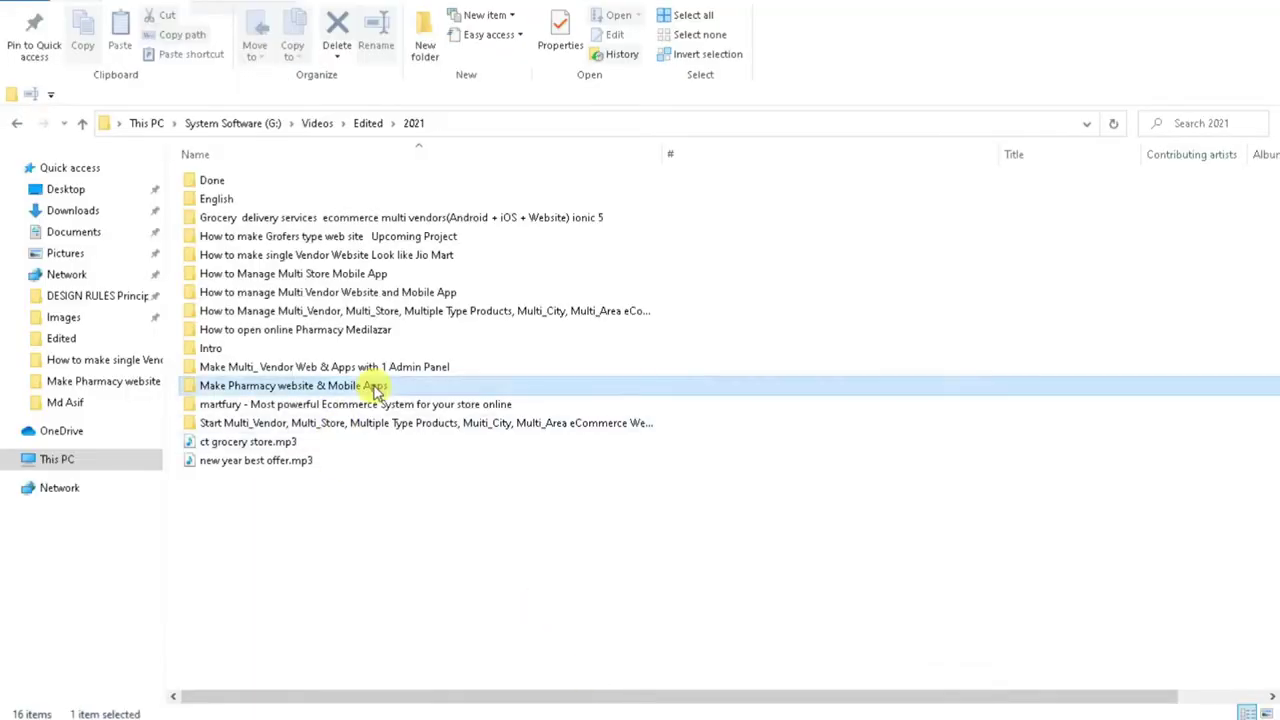
{"action": "double_click", "coordinate": [376, 390]}
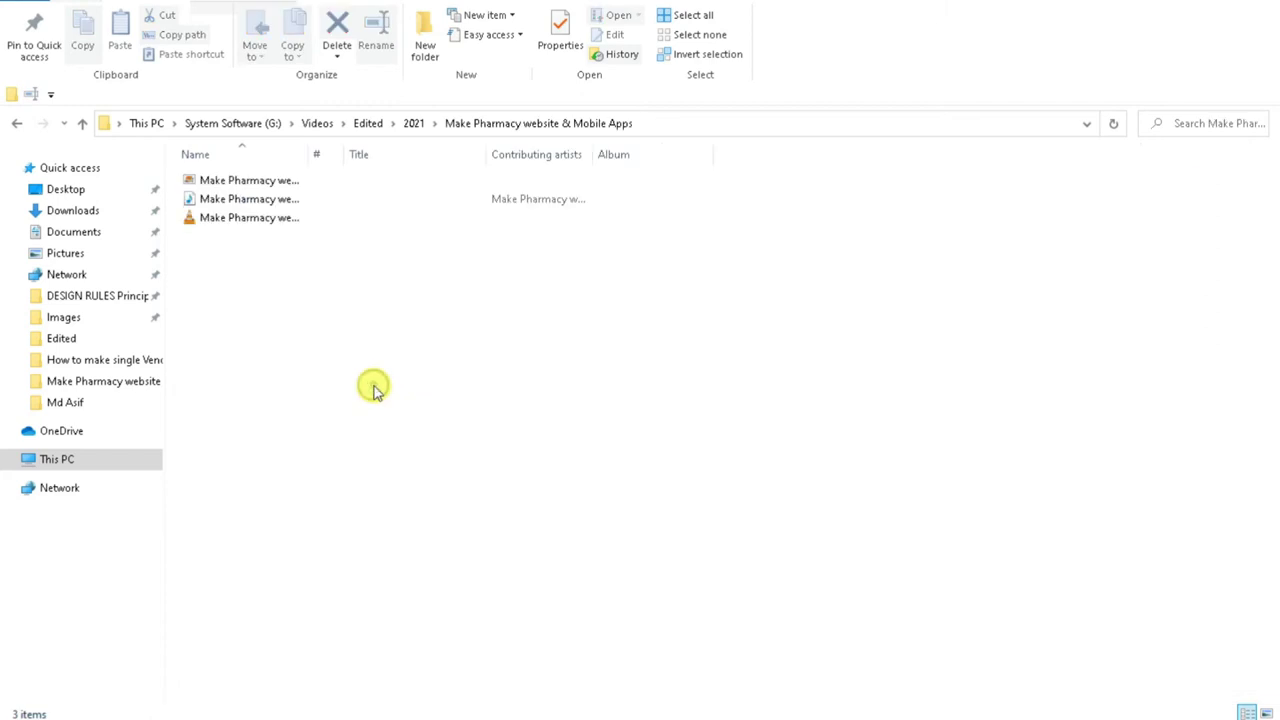
{"action": "left_click", "coordinate": [1266, 712]}
{"action": "left_click", "coordinate": [243, 263]}
{"action": "left_click_drag", "start_coordinate": [218, 226], "coordinate": [335, 428]}
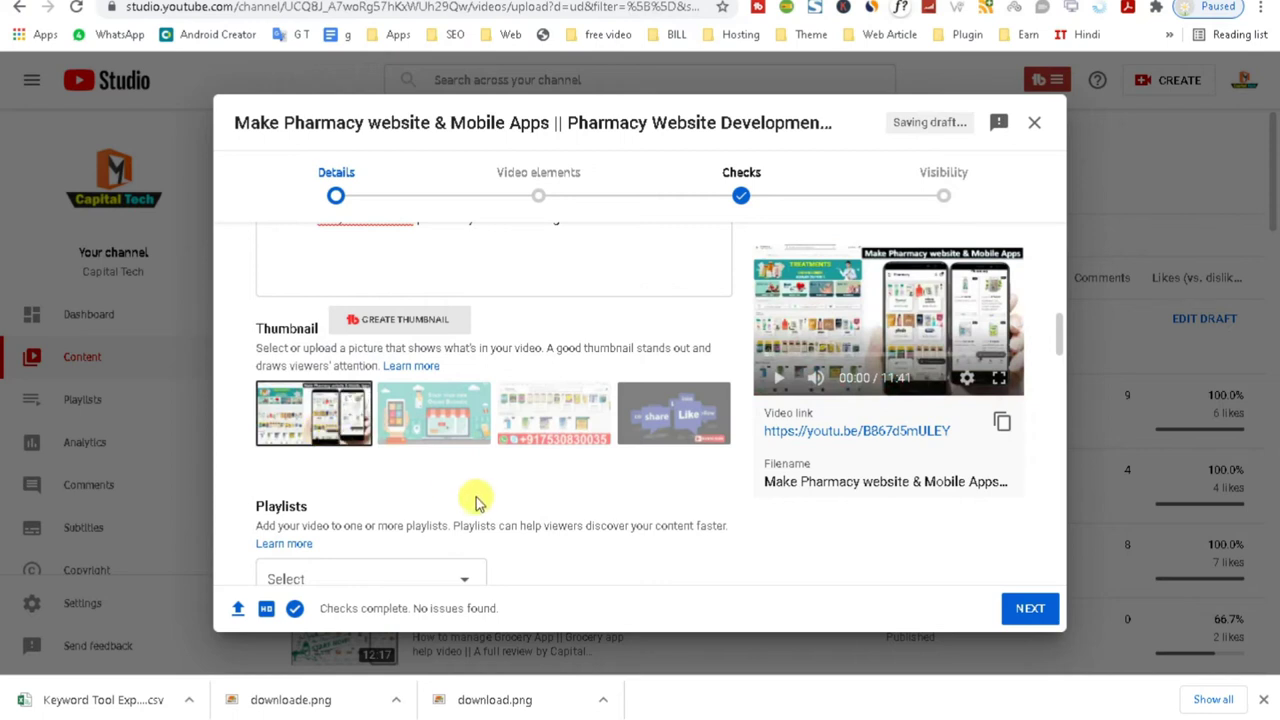
- Open canva.com in a new browser tab
{"action": "mouse_move", "coordinate": [1058, 347]}
{"action": "left_mouse_down"}
{"action": "mouse_move", "coordinate": [1062, 371]}
{"action": "mouse_move", "coordinate": [1063, 357]}
{"action": "left_mouse_up"}
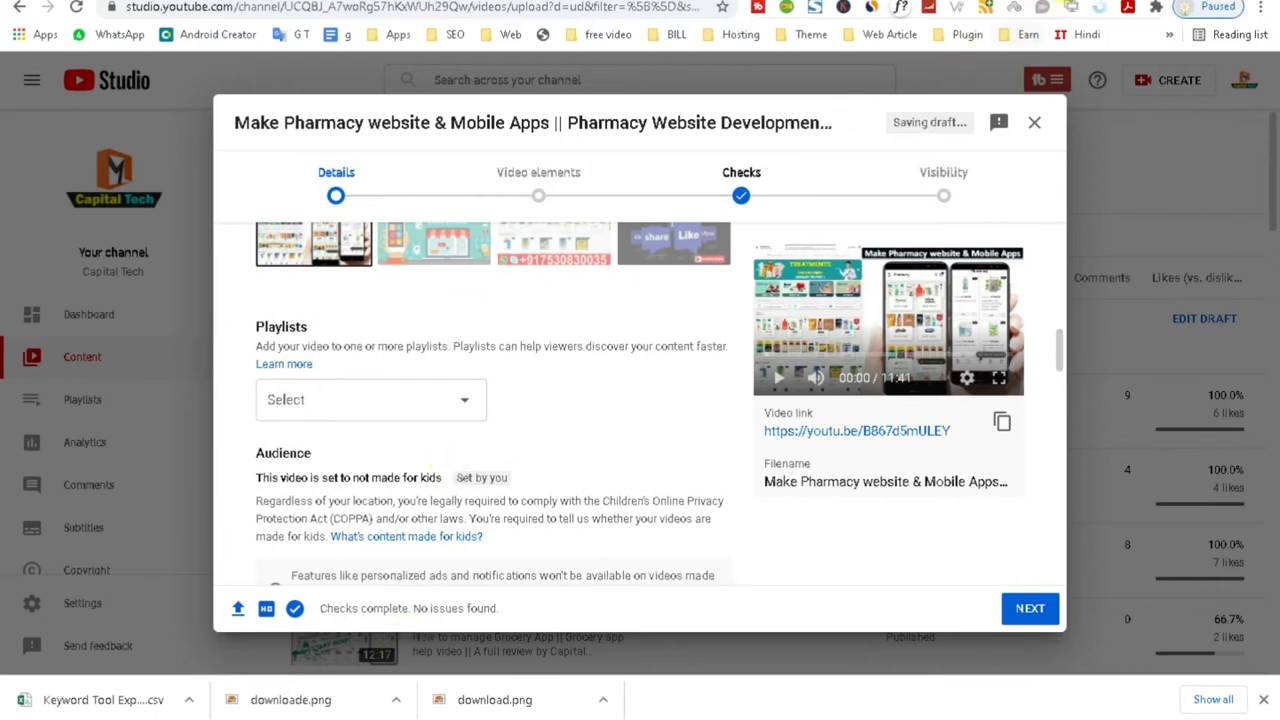
{"action": "key", "text": "ctrl+t"}
{"action": "type", "text": "ca"}
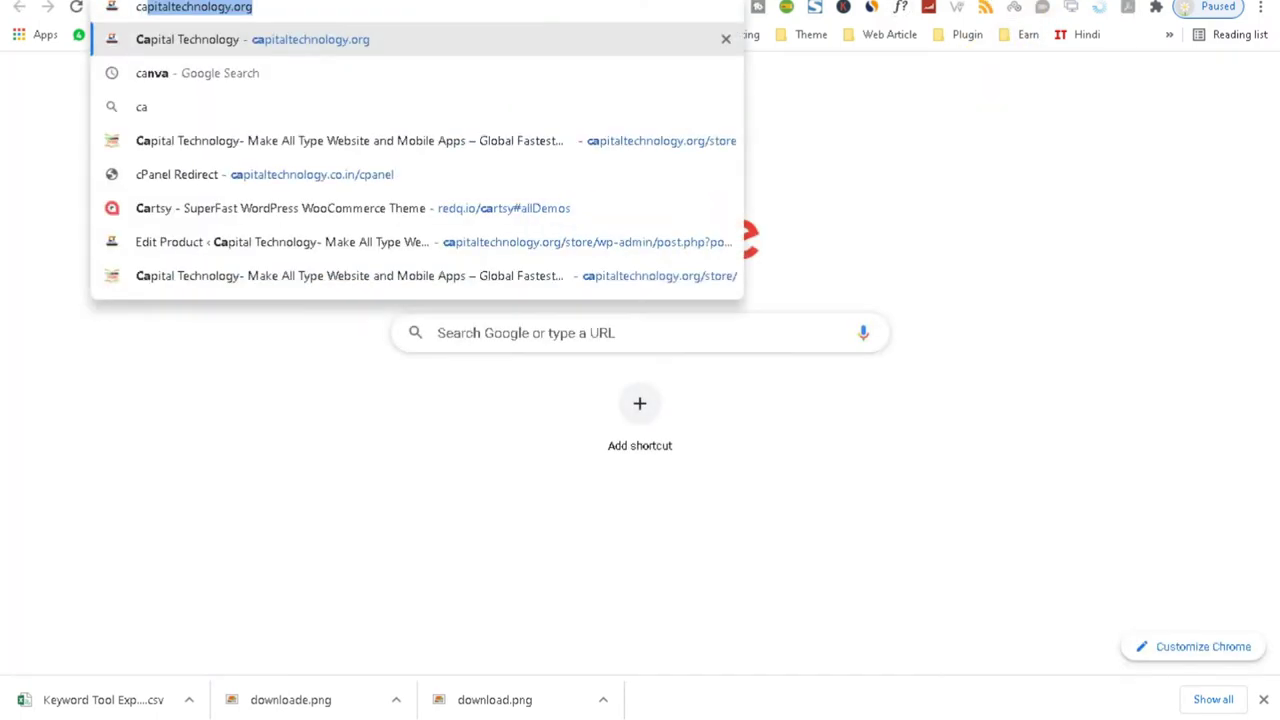
{"action": "type", "text": "nva"}
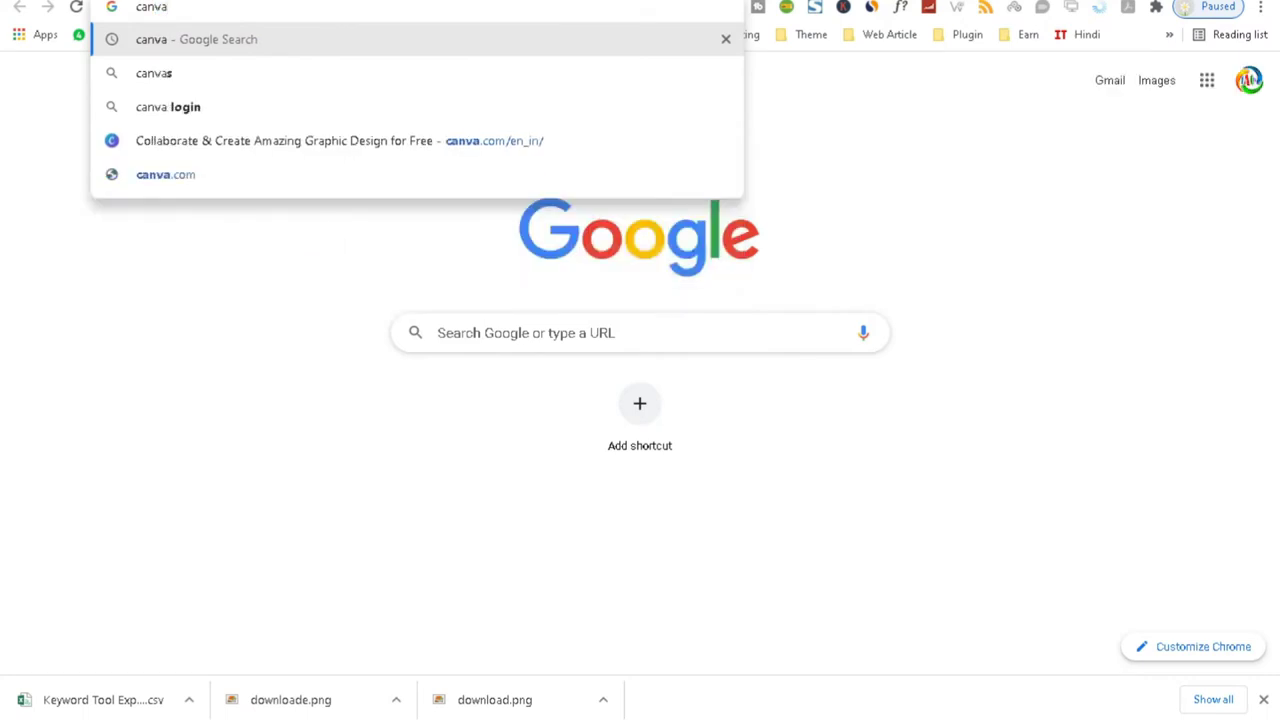
{"action": "left_click", "coordinate": [215, 186]}
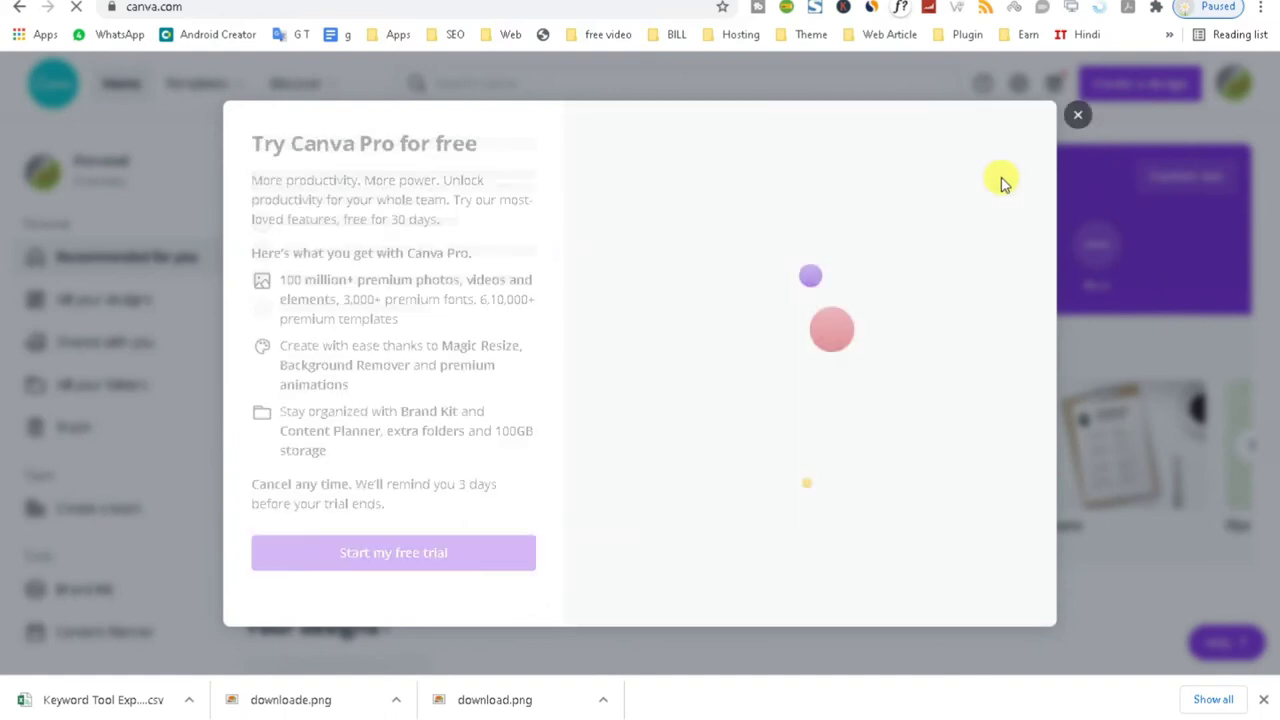
- Dismiss Canva's Pro trial offer, return to YouTube Studio, and add the video to the "All Video of Capital Tech" playlist
{"action": "left_click", "coordinate": [1078, 115]}
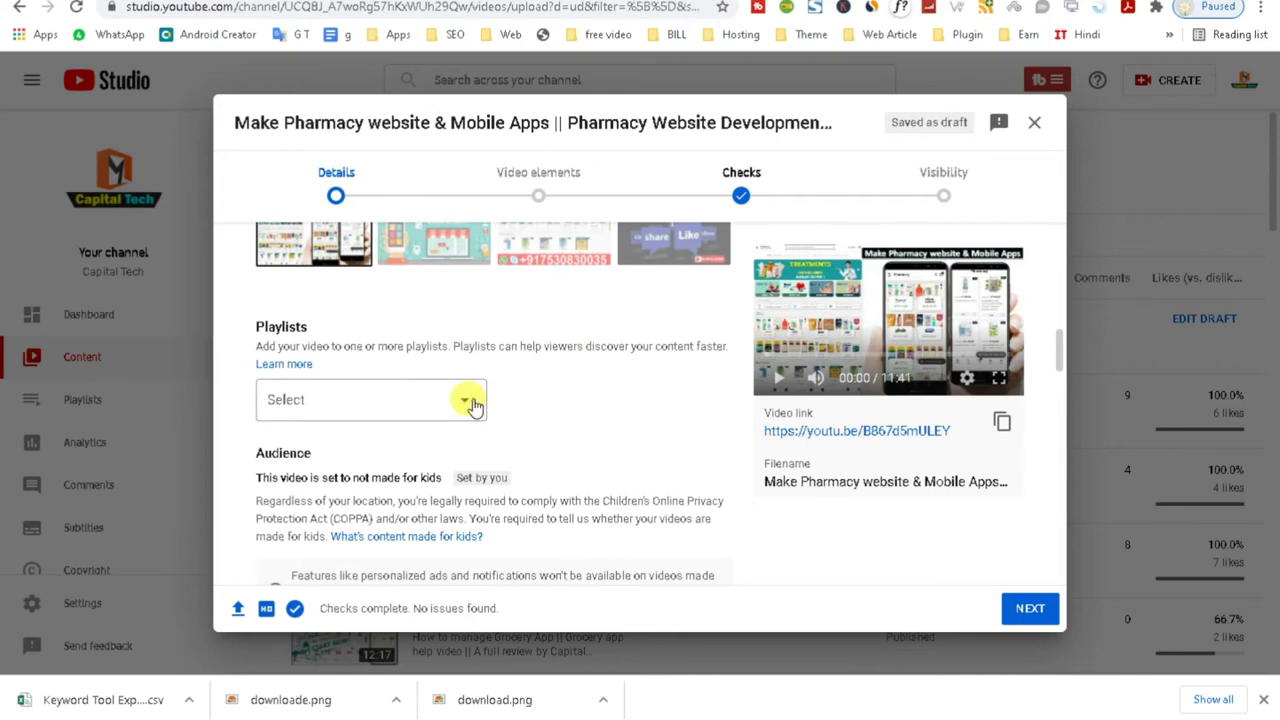
{"action": "left_click", "coordinate": [474, 402]}
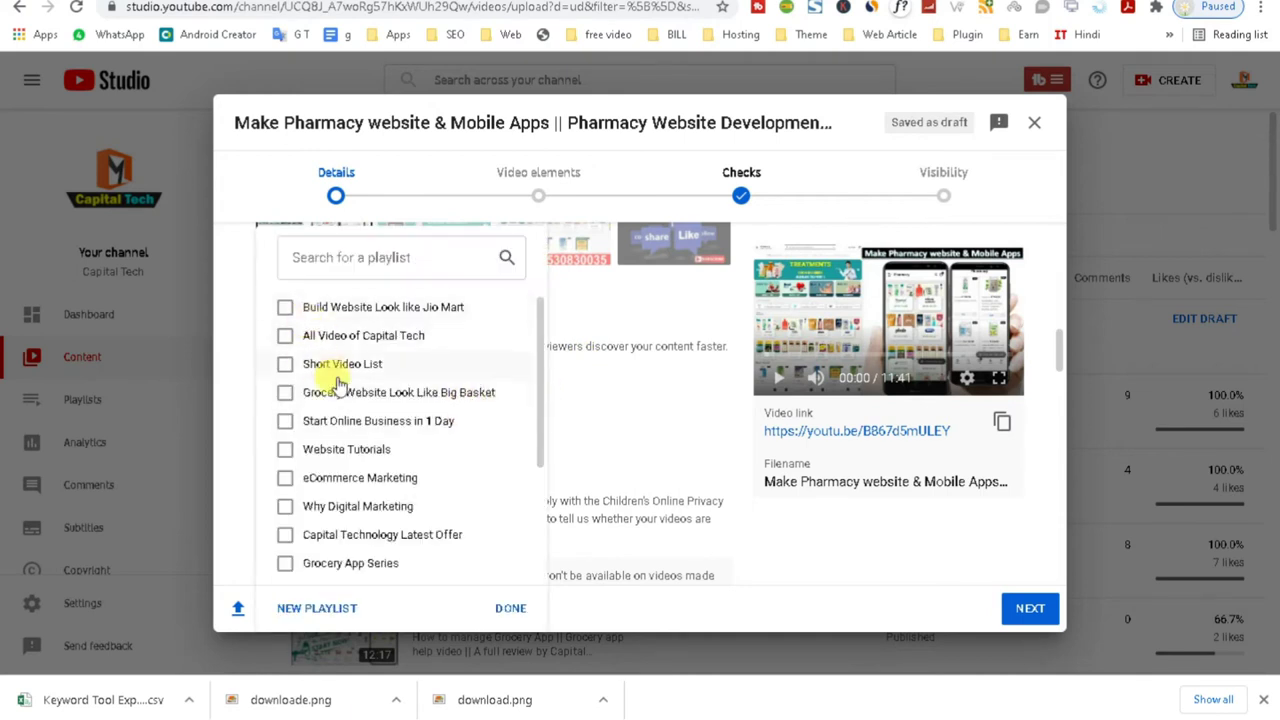
{"action": "left_click", "coordinate": [285, 337]}
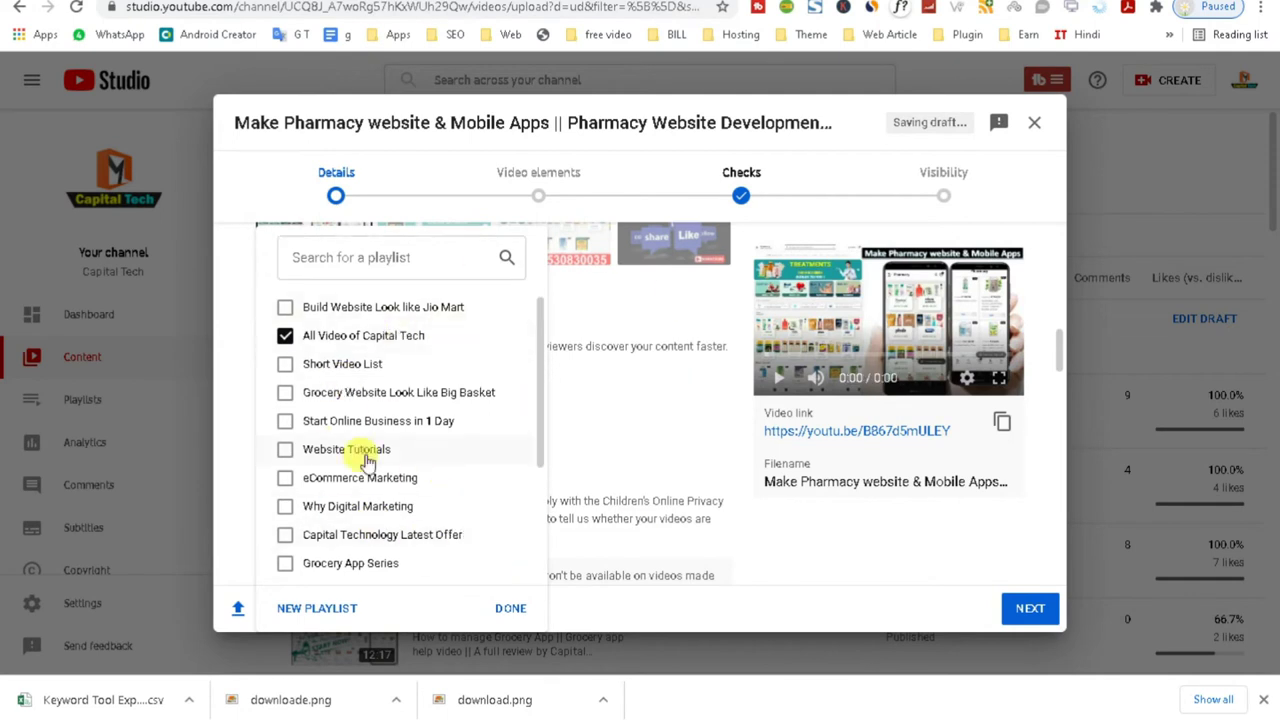
{"action": "left_click", "coordinate": [510, 609]}
{"action": "left_click_drag", "start_coordinate": [1062, 372], "coordinate": [1062, 398]}
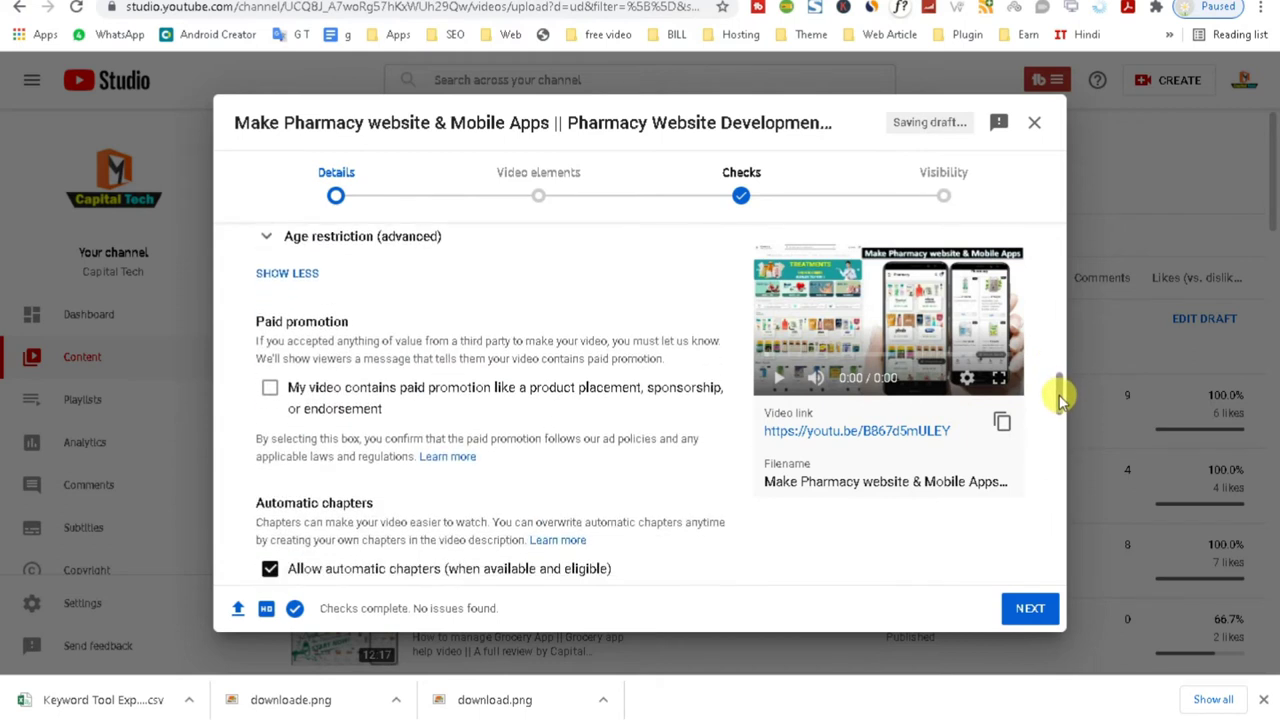
{"action": "left_click", "coordinate": [270, 404]}
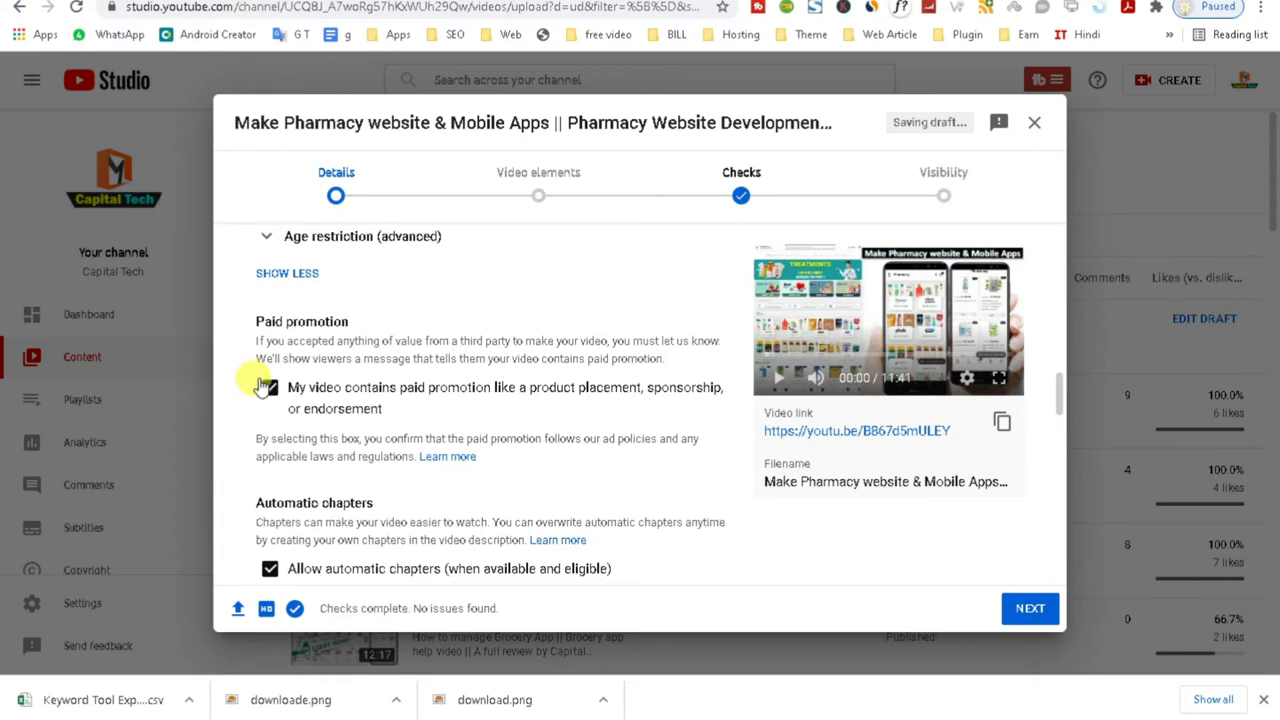
{"action": "left_click", "coordinate": [269, 390]}
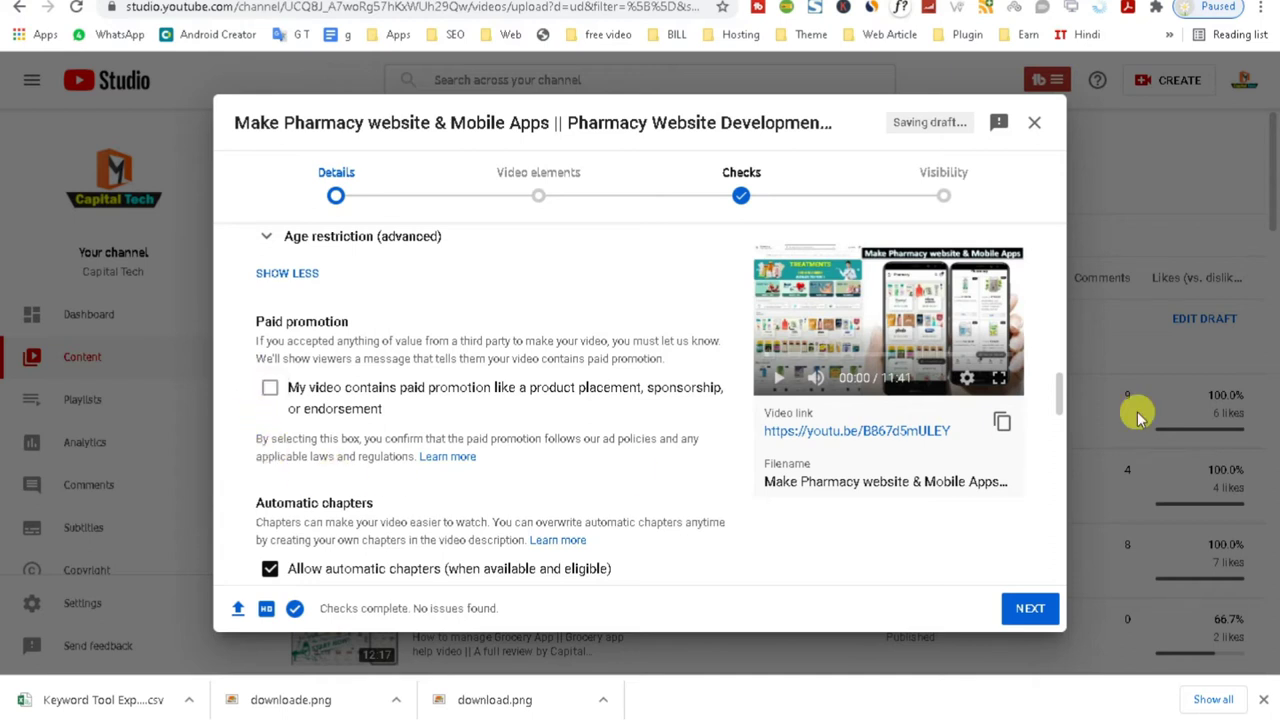
- Set the video location to the Capital Technology place in New Delhi
{"action": "left_click_drag", "start_coordinate": [1063, 394], "coordinate": [1057, 539]}
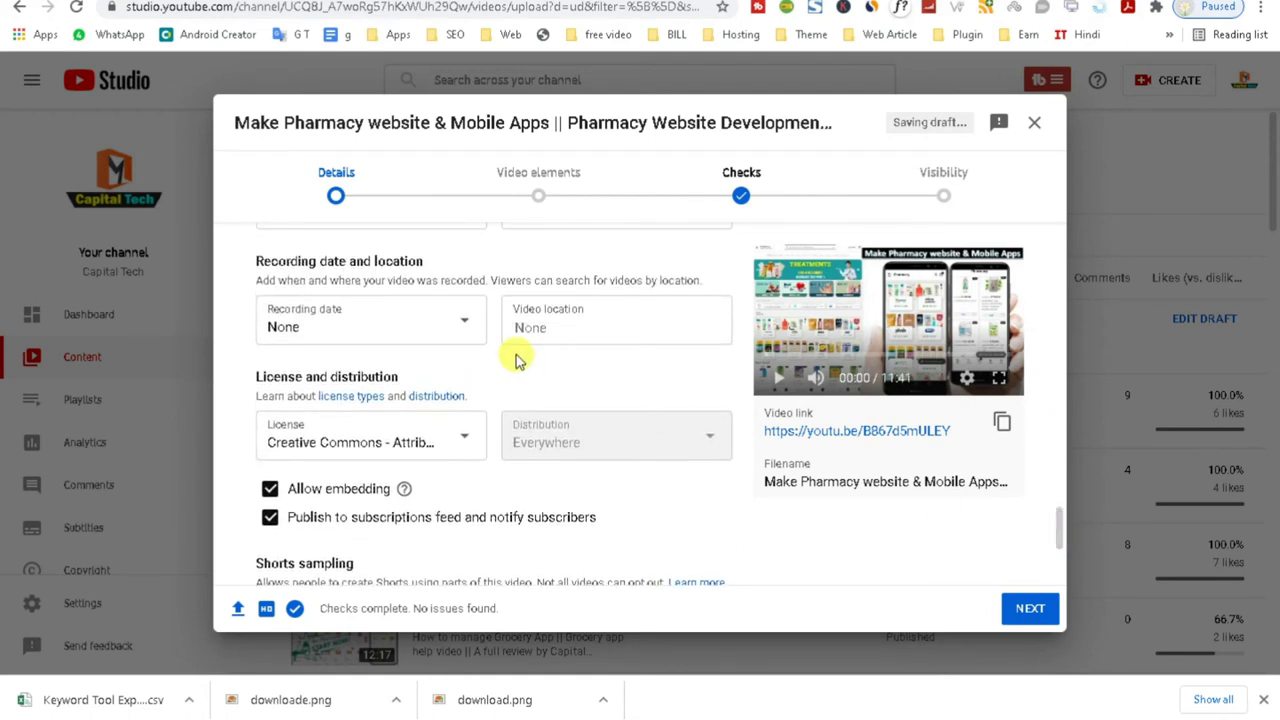
{"action": "left_click", "coordinate": [522, 320]}
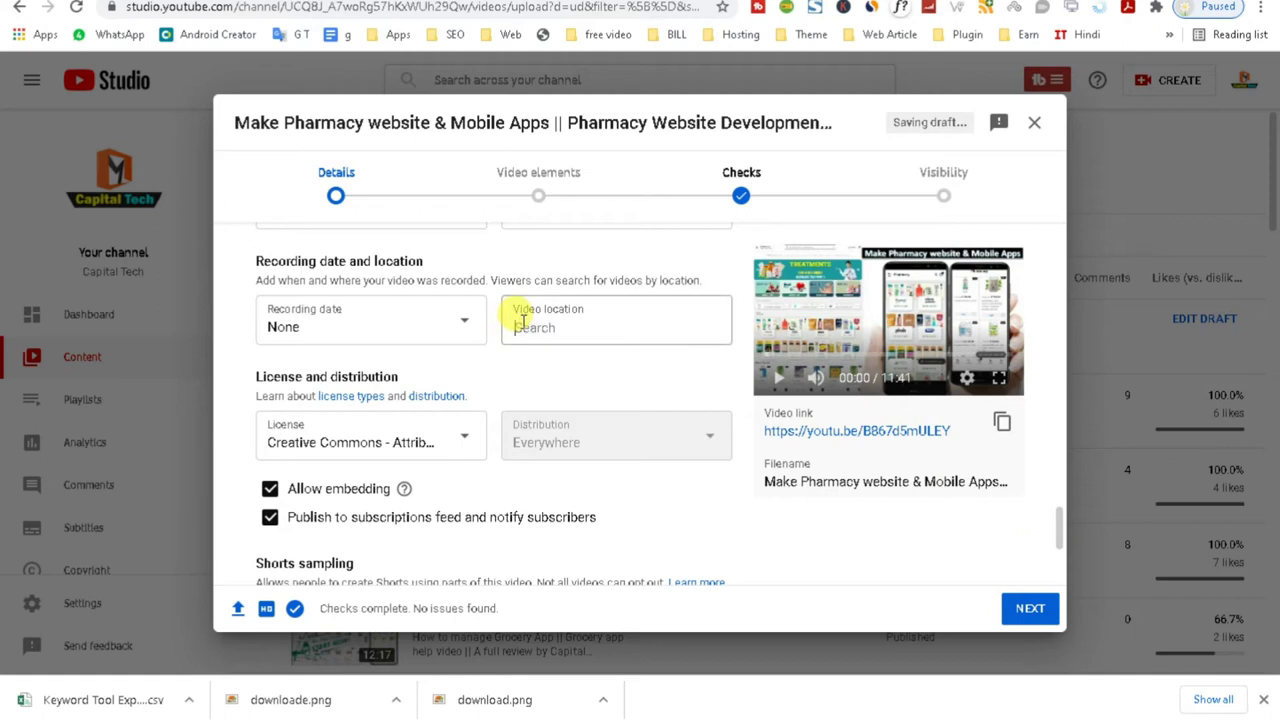
{"action": "type", "text": "Capital Techniolo"}
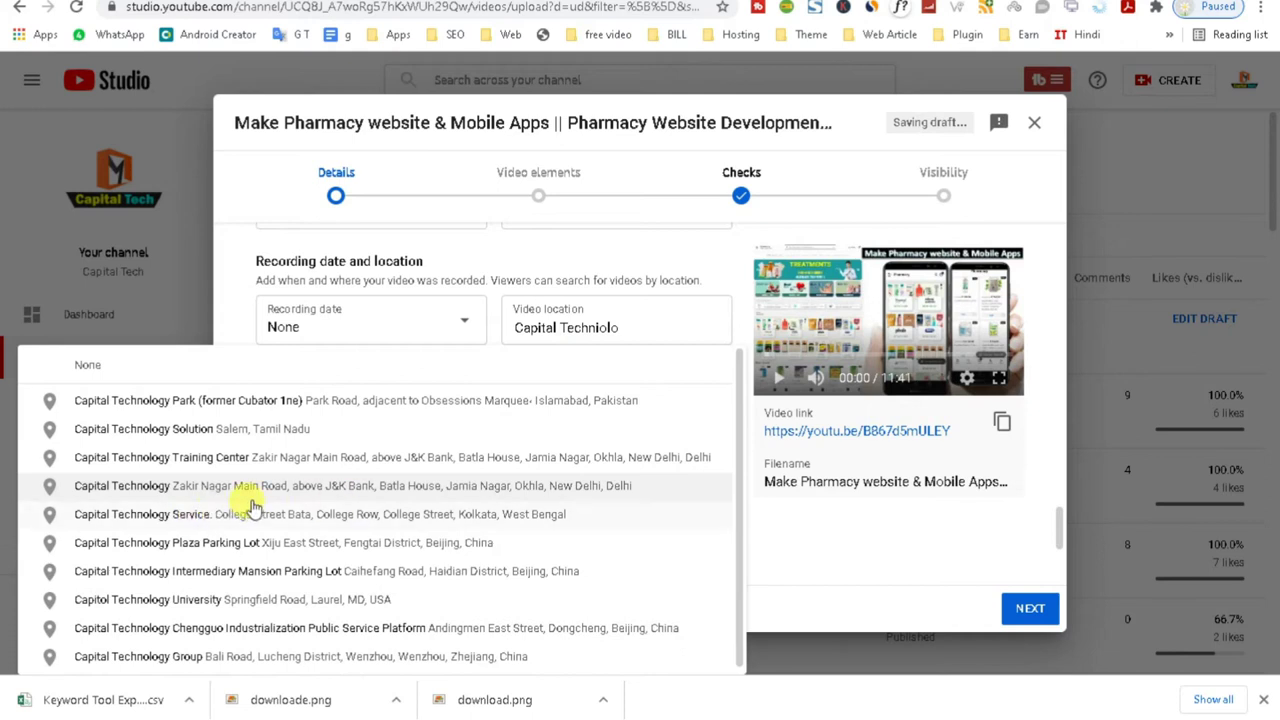
{"action": "left_click", "coordinate": [187, 490]}
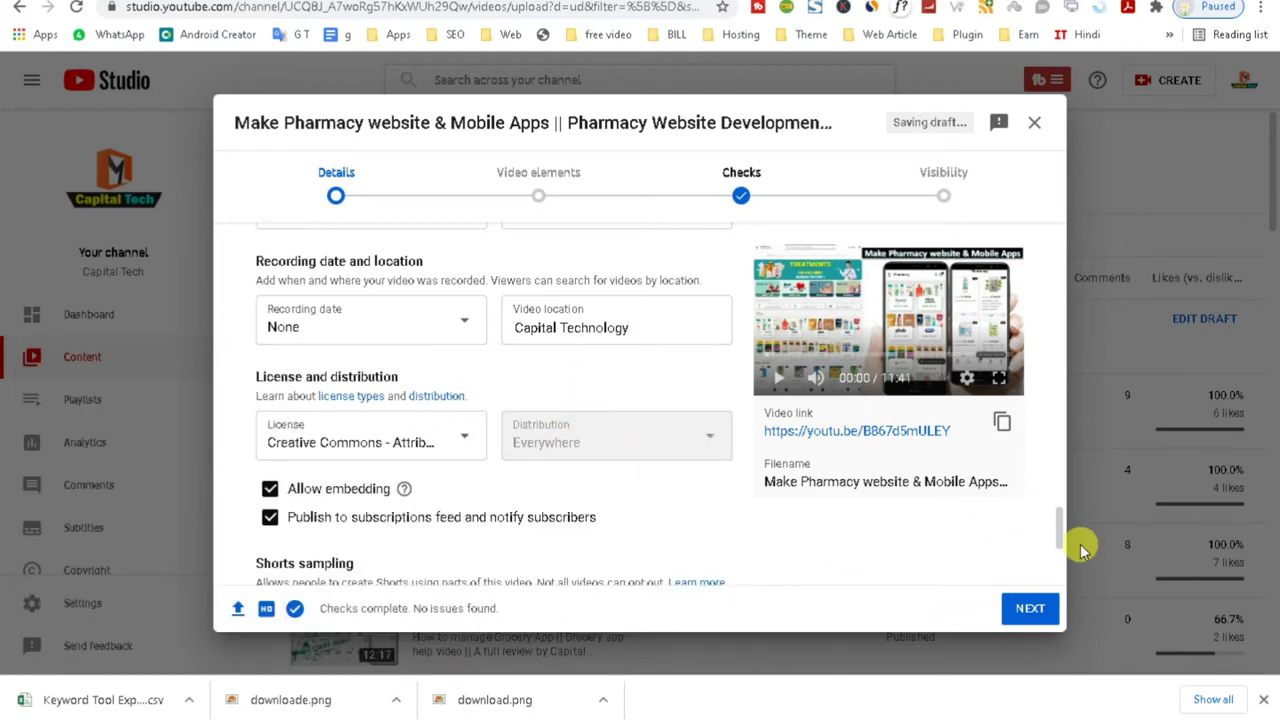
- Reuse the title phrase from the description's opening to add the hashtag #Make_Pharmacy_website on a new line above the subscribe link
{"action": "left_click_drag", "start_coordinate": [1062, 529], "coordinate": [1049, 266]}
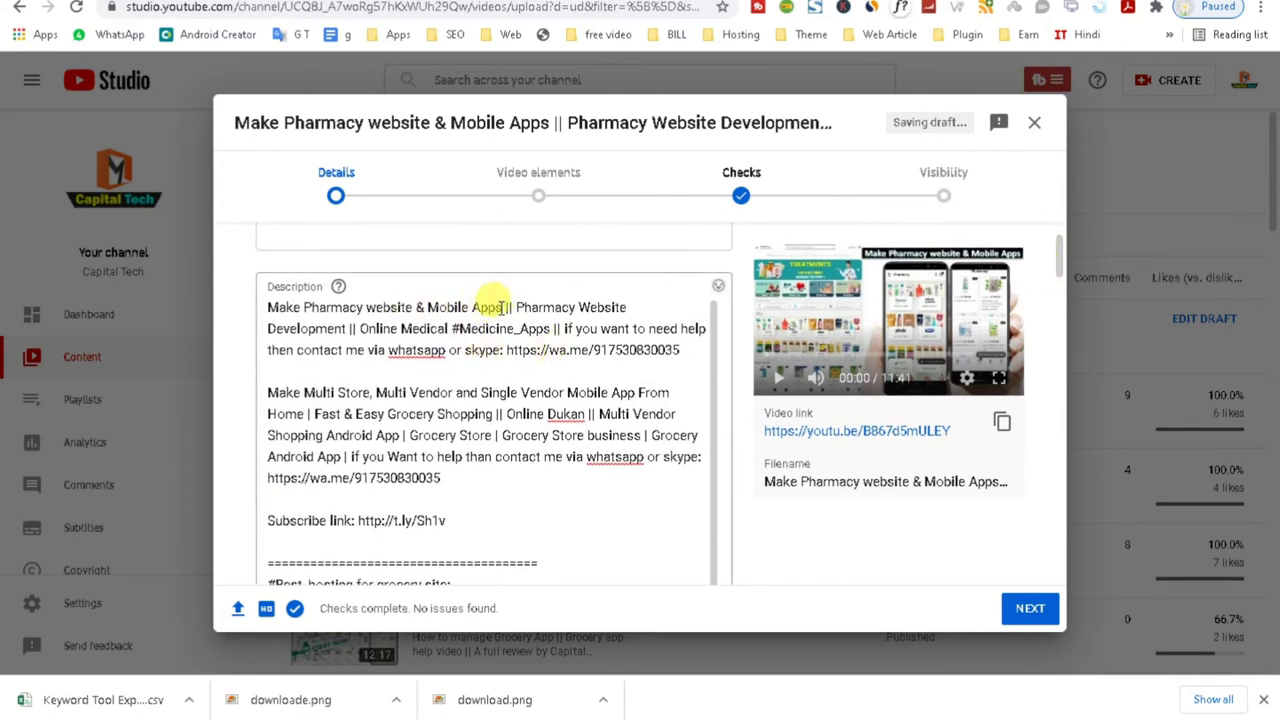
{"action": "left_click_drag", "start_coordinate": [507, 308], "coordinate": [270, 307]}
{"action": "key", "text": "ctrl+c"}
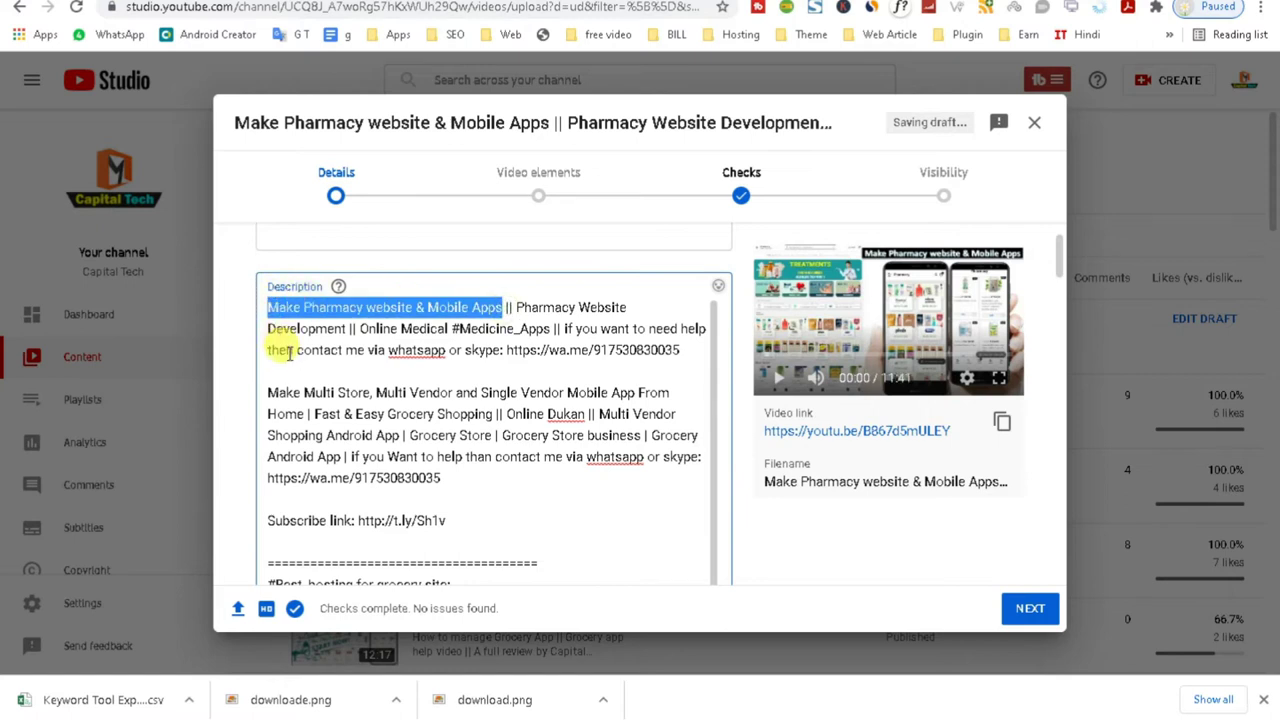
{"action": "left_click", "coordinate": [282, 499]}
{"action": "key", "text": "Return"}
{"action": "key", "text": "ctrl+v"}
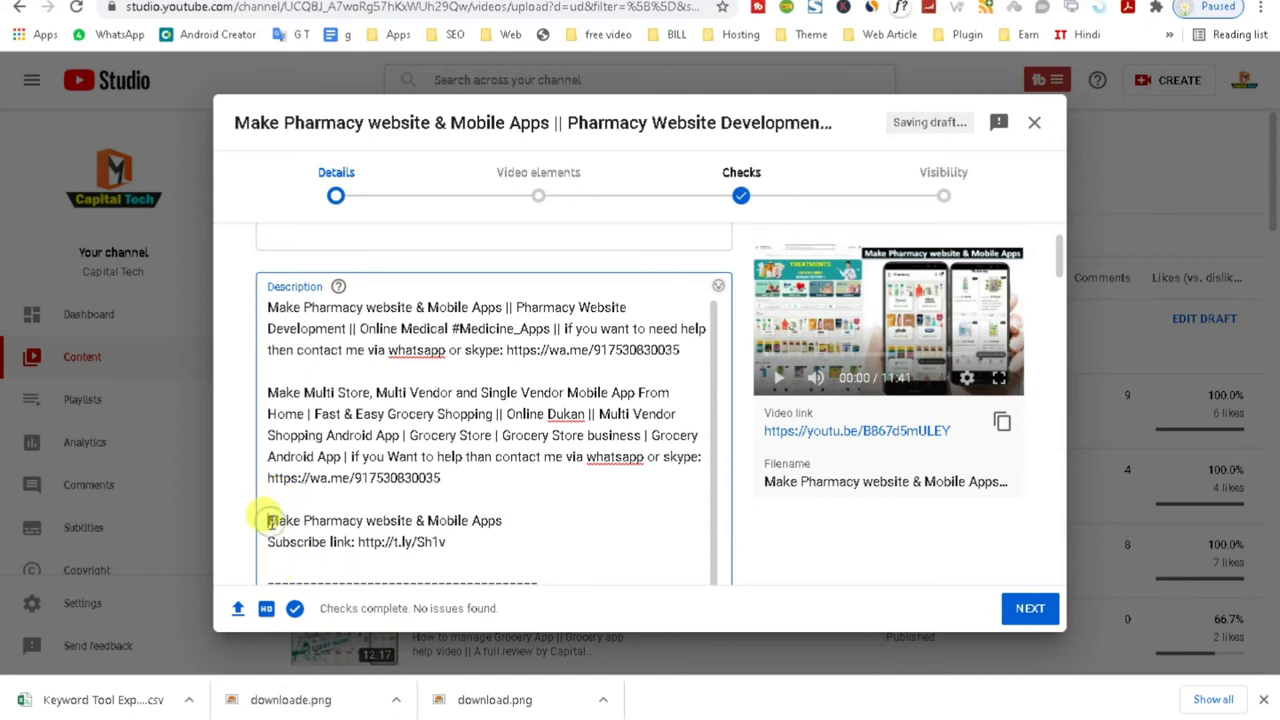
{"action": "type", "text": "#"}
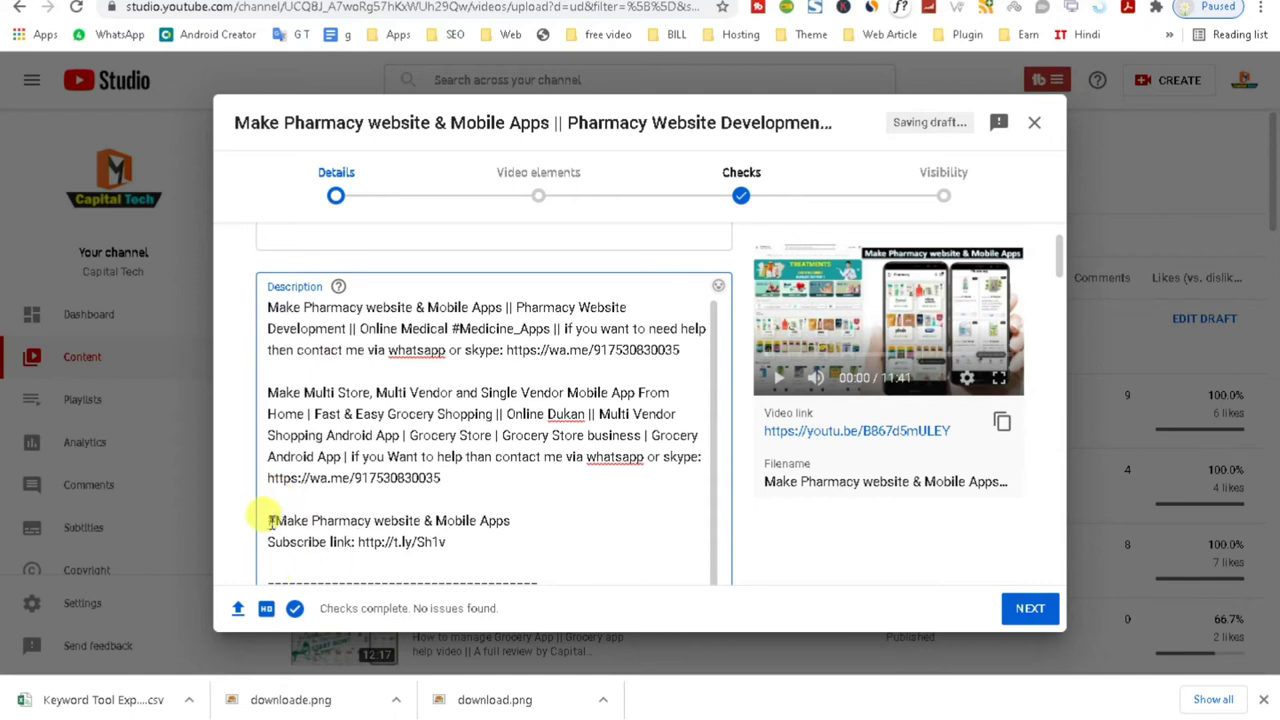
{"action": "type", "text": "_"}
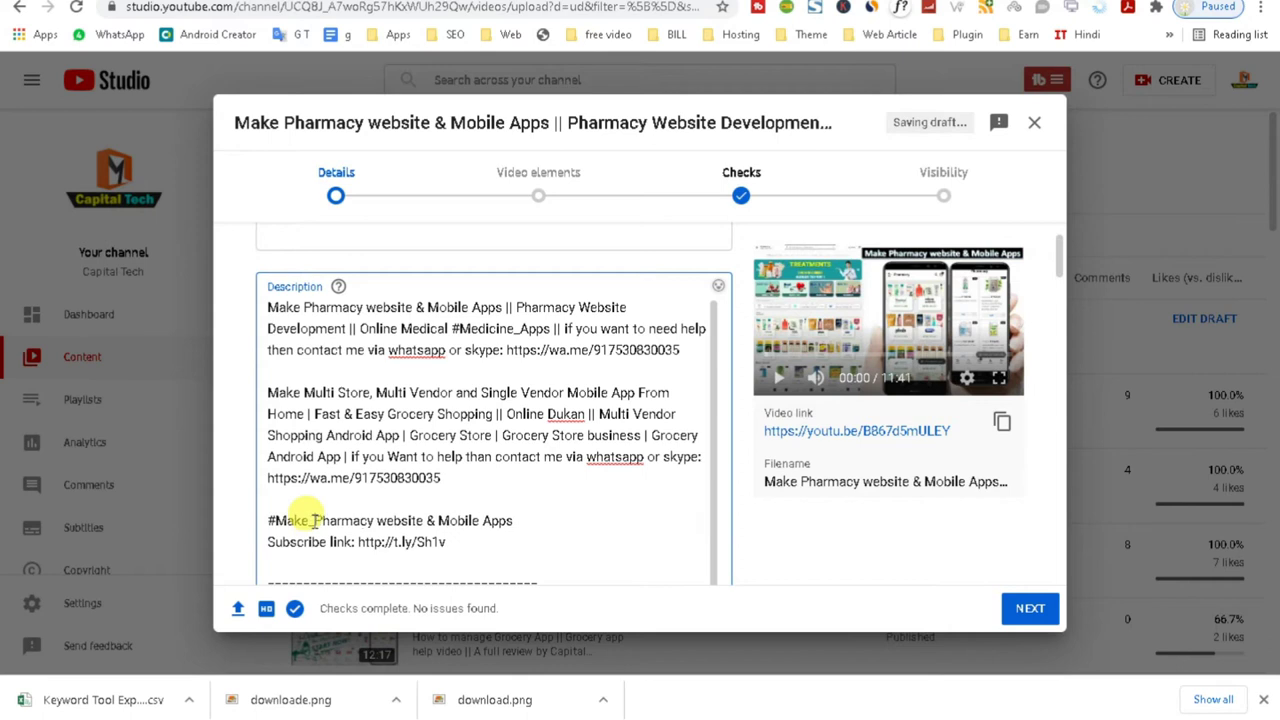
{"action": "left_click", "coordinate": [377, 521]}
{"action": "key", "text": "BackSpace"}
{"action": "type", "text": "_"}
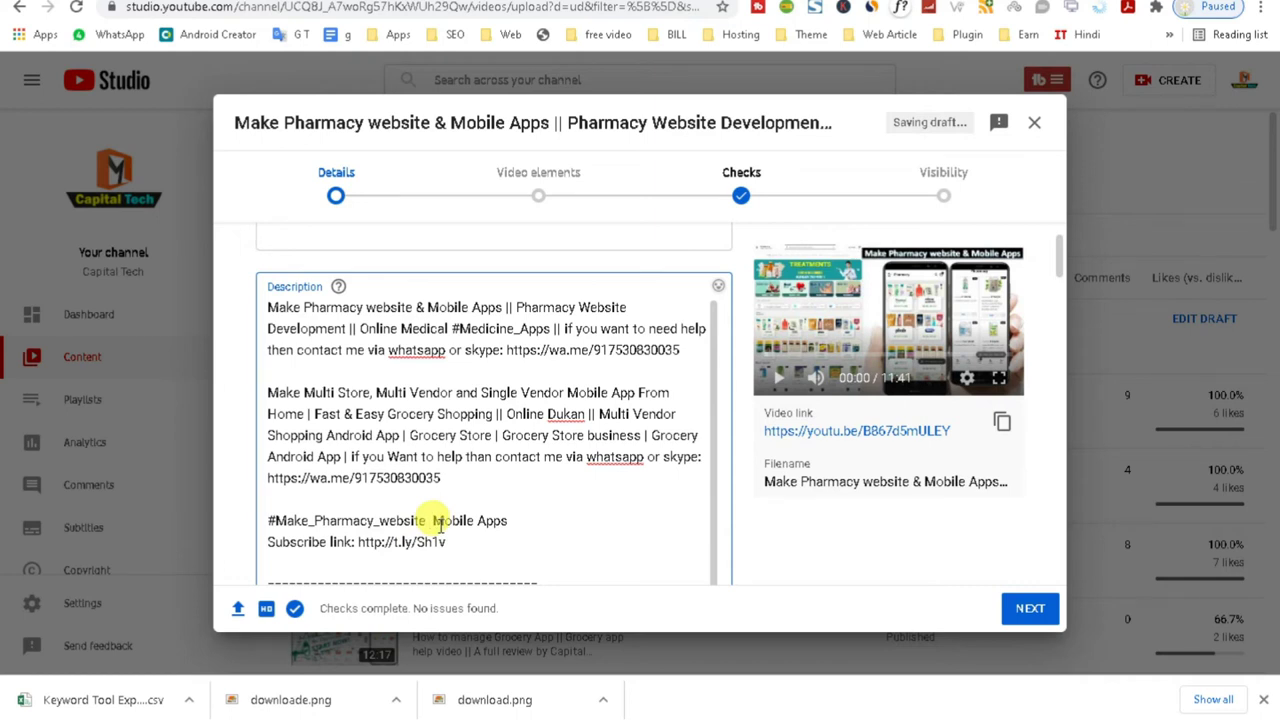
- Turn the leftover "Mobile Apps" text on the hashtag line into the hashtag #Pharmacy_Mobile_Apps
{"action": "type", "text": "#P "}
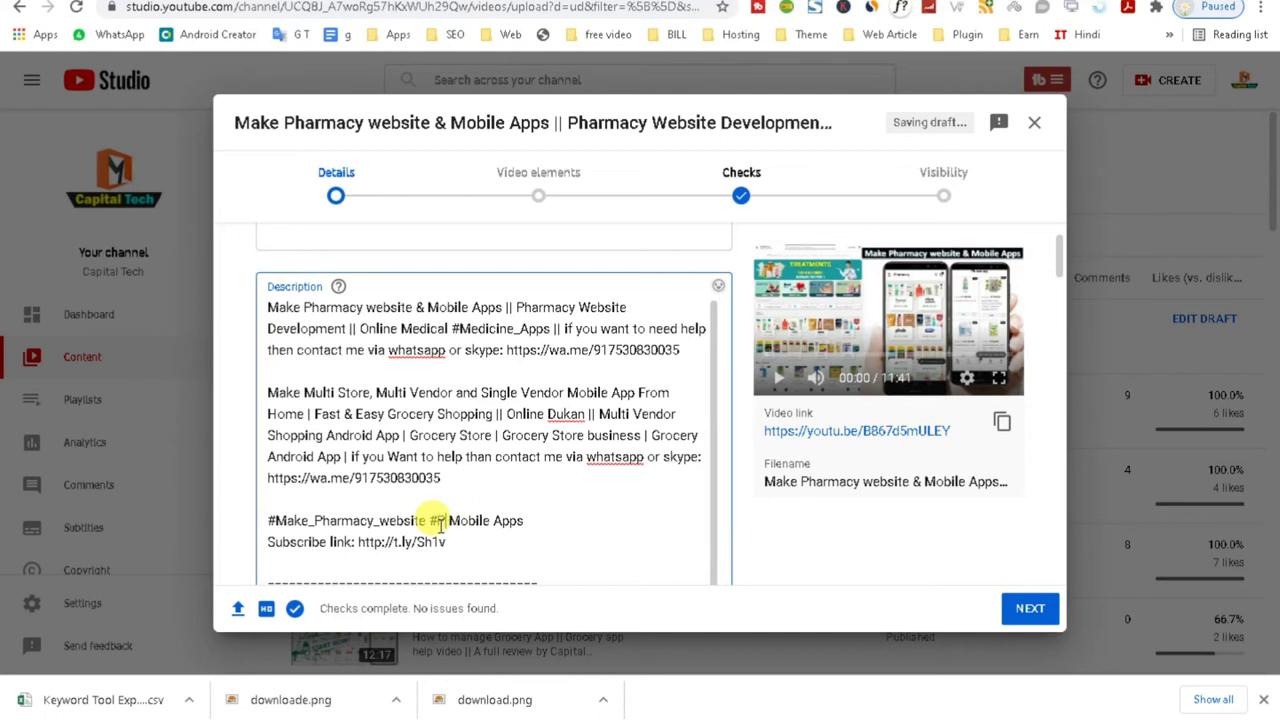
{"action": "type", "text": "har"}
{"action": "type", "text": "macery"}
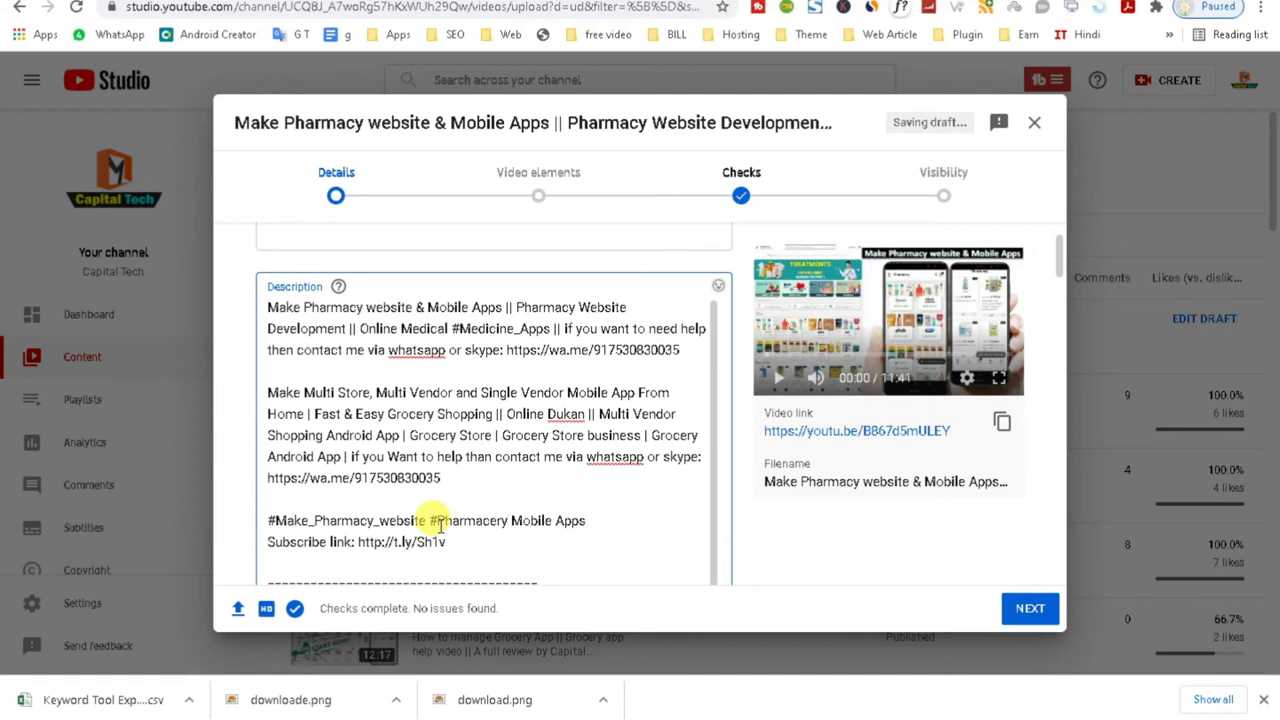
{"action": "left_click", "coordinate": [500, 533]}
{"action": "key", "text": "BackSpace"}
{"action": "key", "text": "BackSpace"}
{"action": "type", "text": "_"}
{"action": "key", "text": "Delete"}
{"action": "key", "text": "BackSpace"}
{"action": "type", "text": "_"}
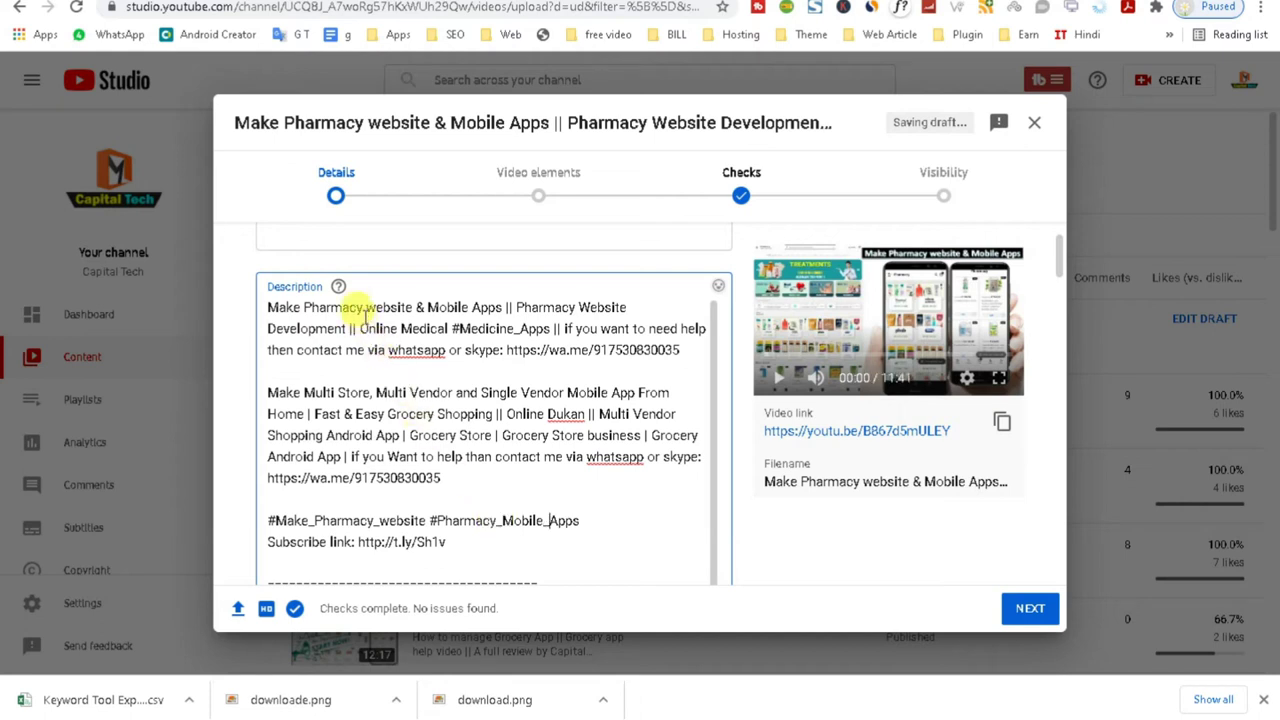
- Append #Medical_Store to the hashtag line and insert a blank line before the subscribe link
{"action": "left_click", "coordinate": [590, 520]}
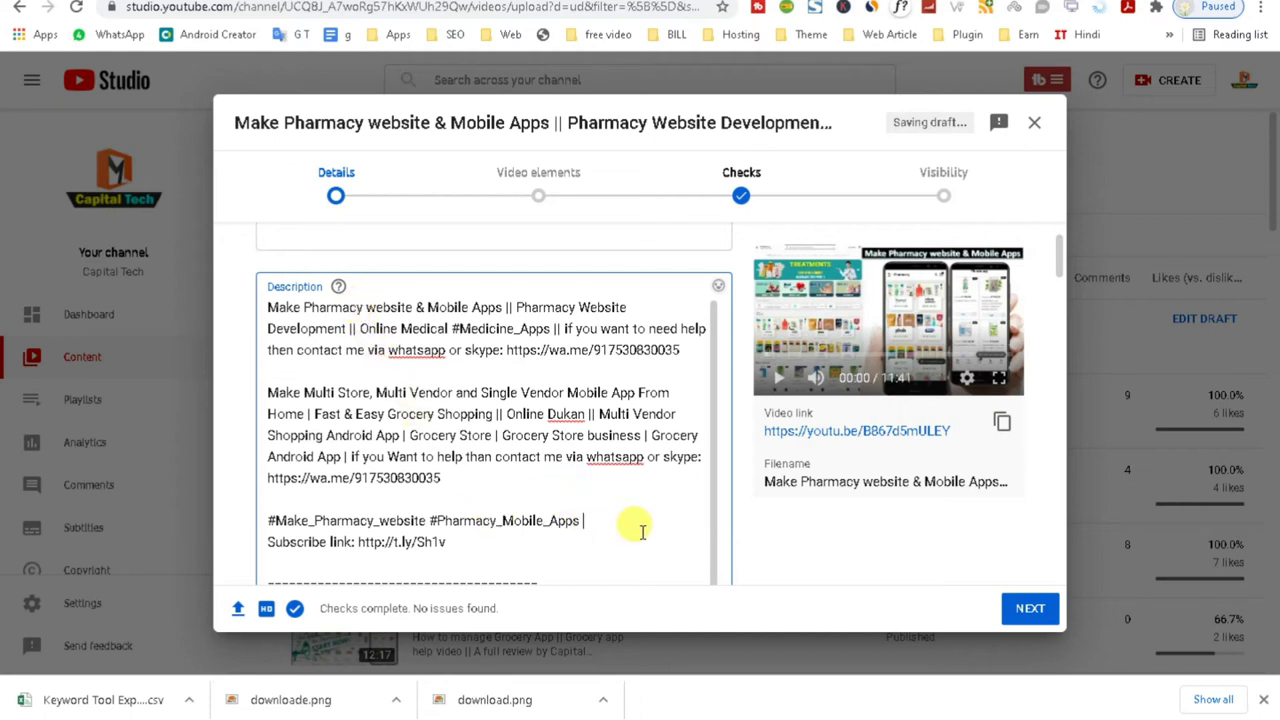
{"action": "type", "text": "#Medical "}
{"action": "type", "text": "Store"}
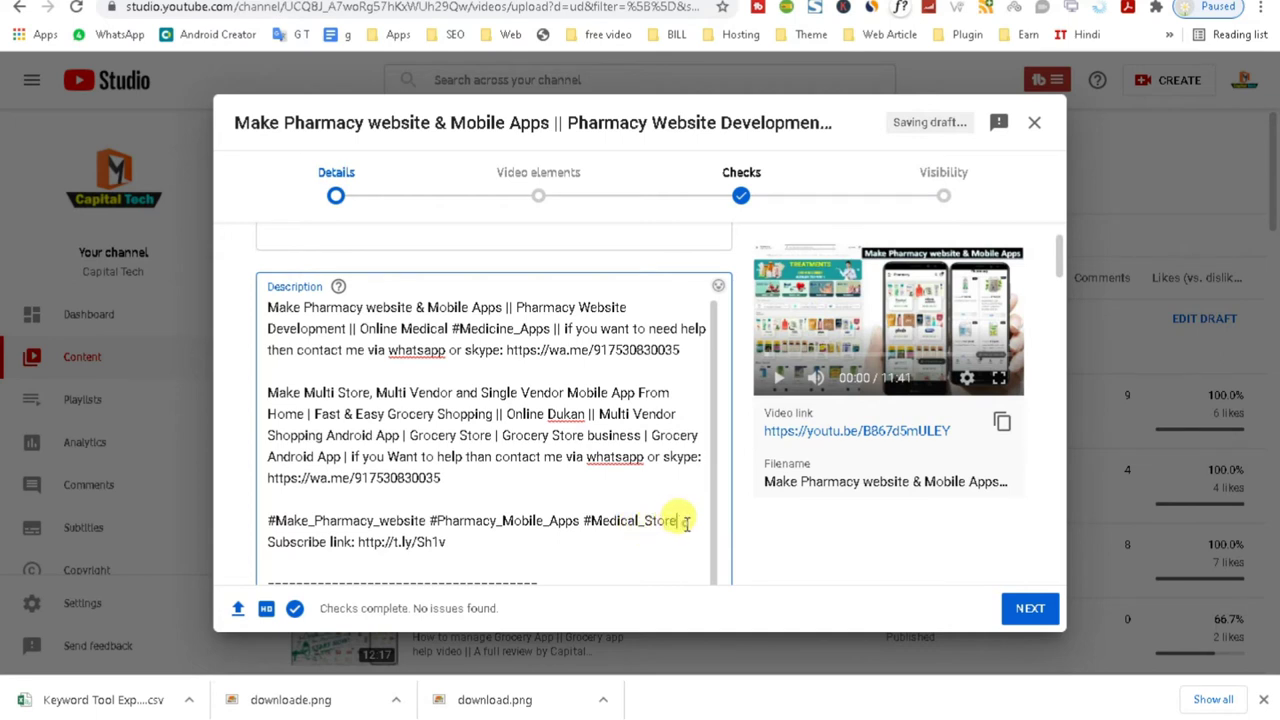
{"action": "left_click_drag", "start_coordinate": [687, 522], "coordinate": [257, 523]}
{"action": "left_click", "coordinate": [503, 530]}
{"action": "left_click", "coordinate": [680, 518]}
{"action": "key", "text": "Return"}
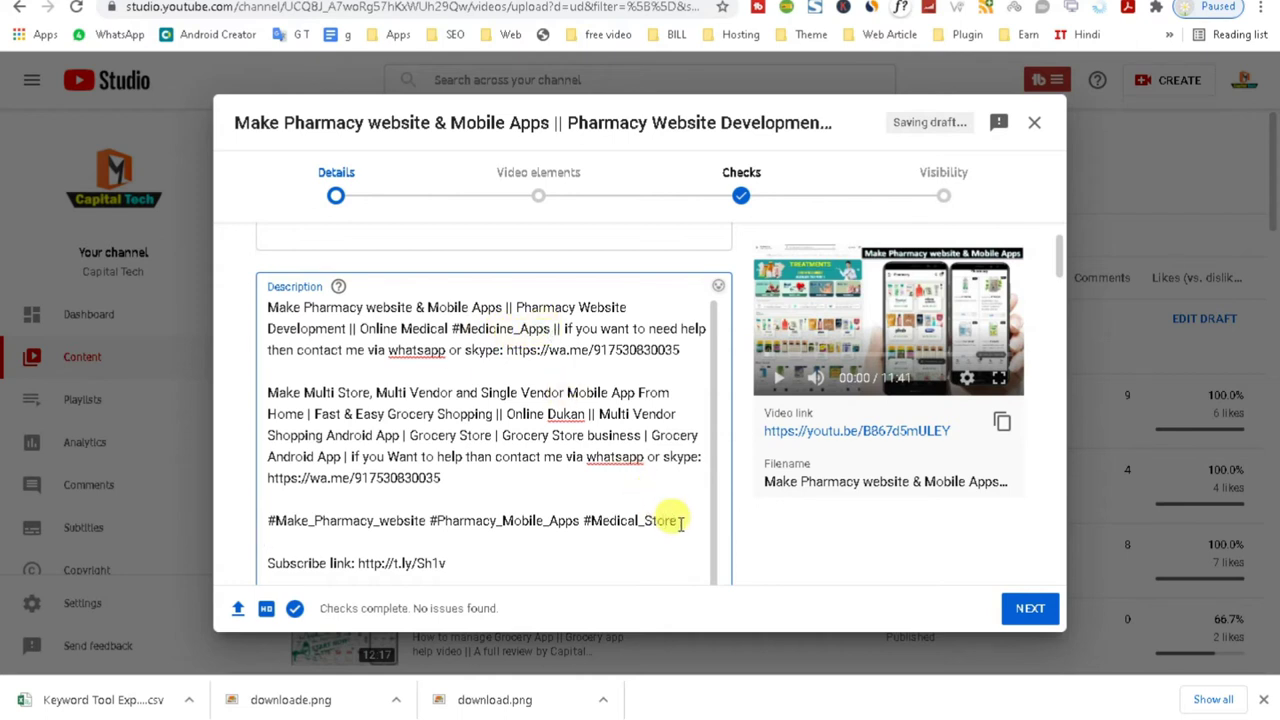
- Proceed to the video elements and start an end screen from the "1 video, 1 playlist, 1 subscribe" template
{"action": "left_click_drag", "start_coordinate": [709, 409], "coordinate": [706, 306]}
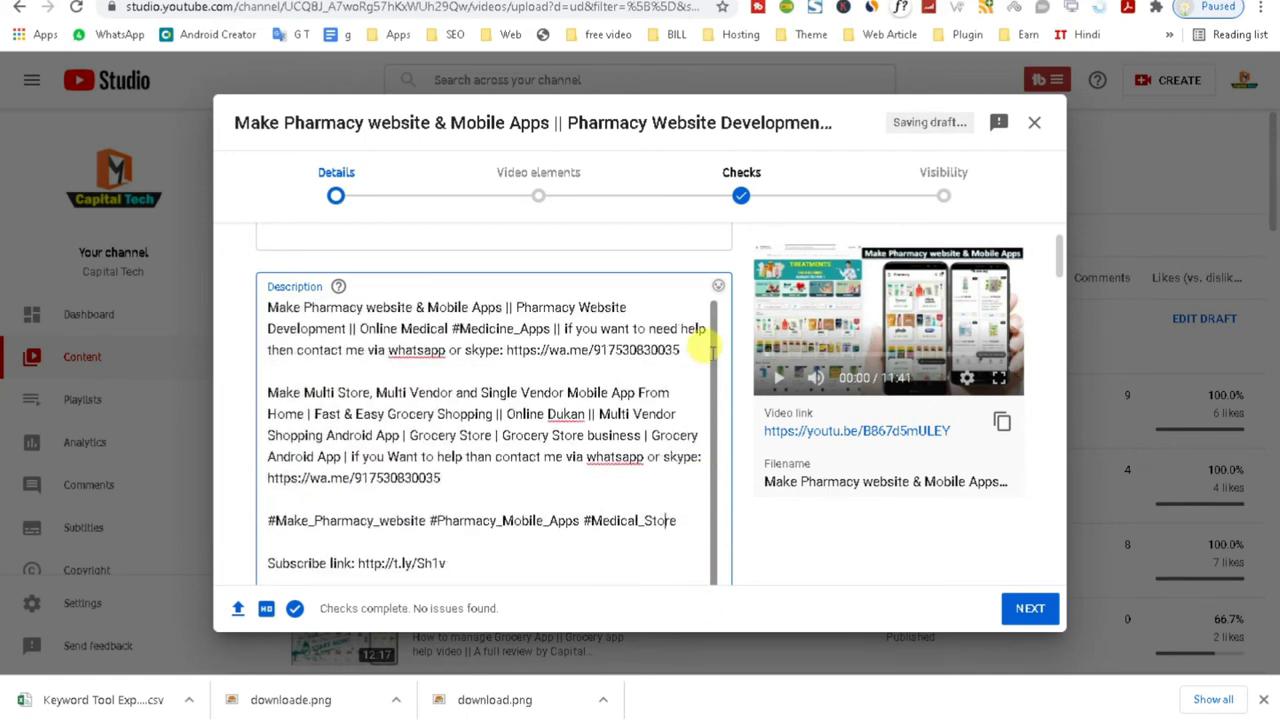
{"action": "left_click", "coordinate": [1030, 612]}
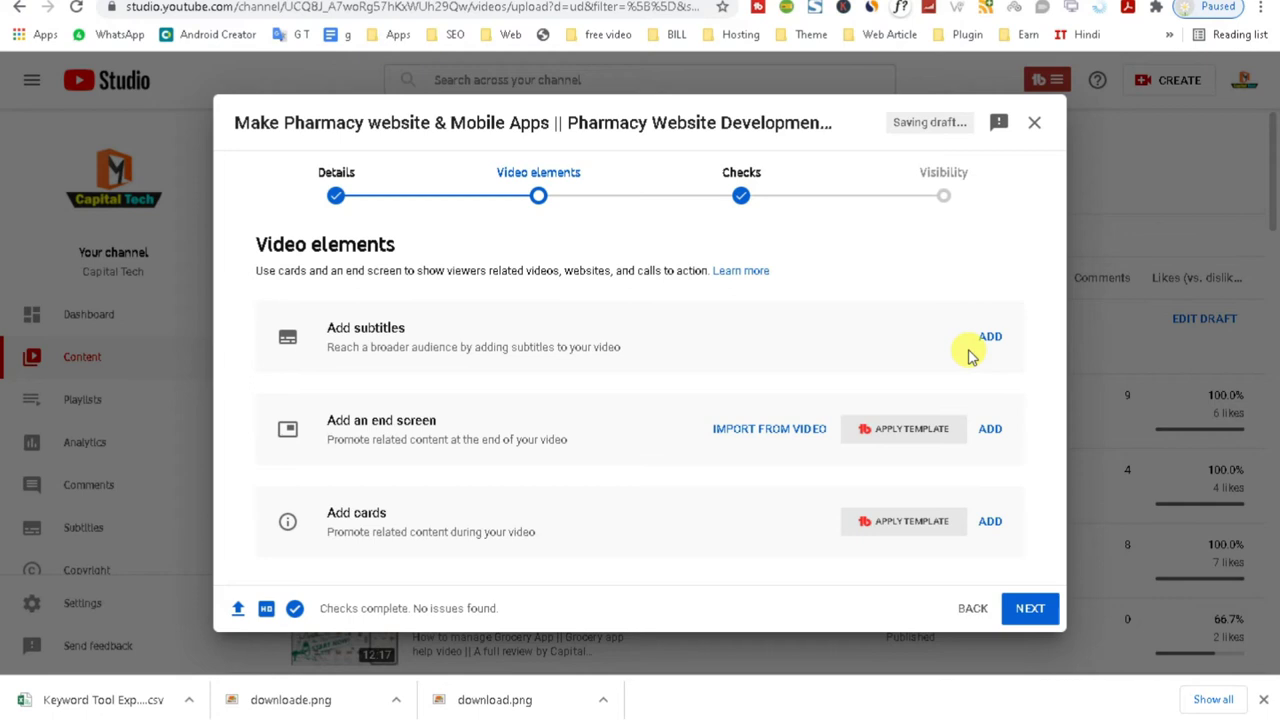
{"action": "left_click", "coordinate": [990, 430]}
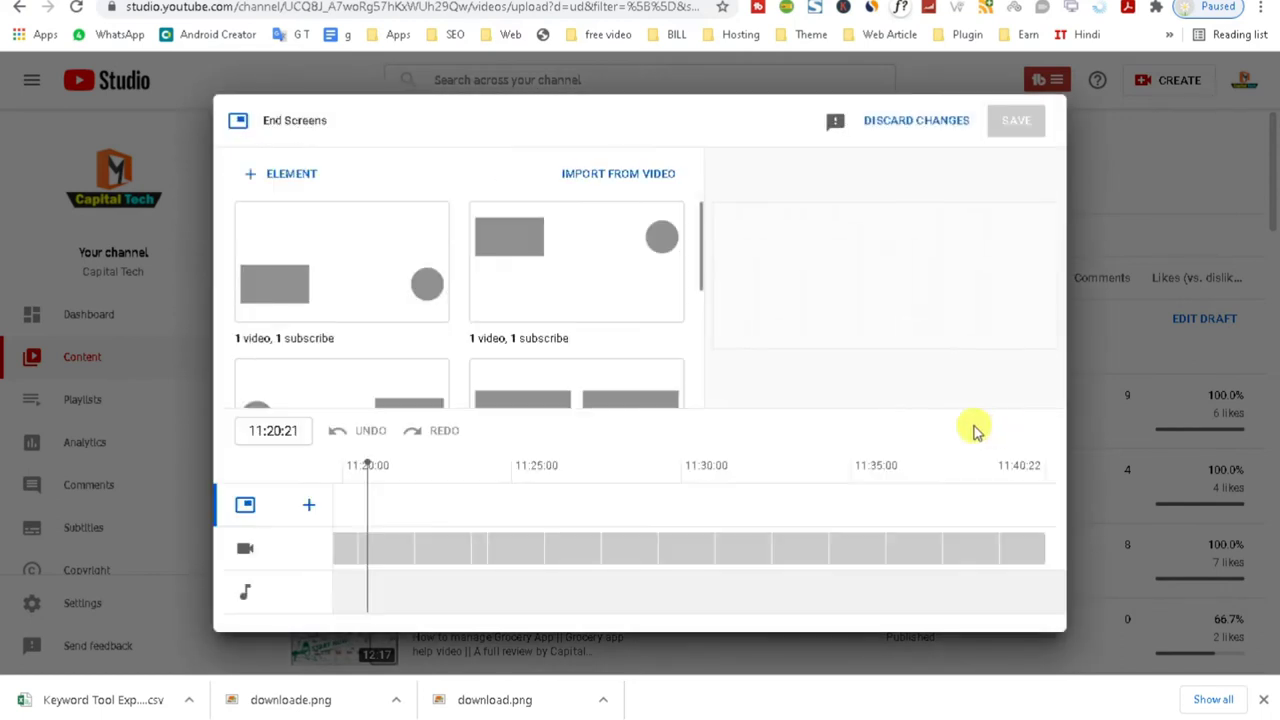
{"action": "left_click_drag", "start_coordinate": [700, 270], "coordinate": [698, 428]}
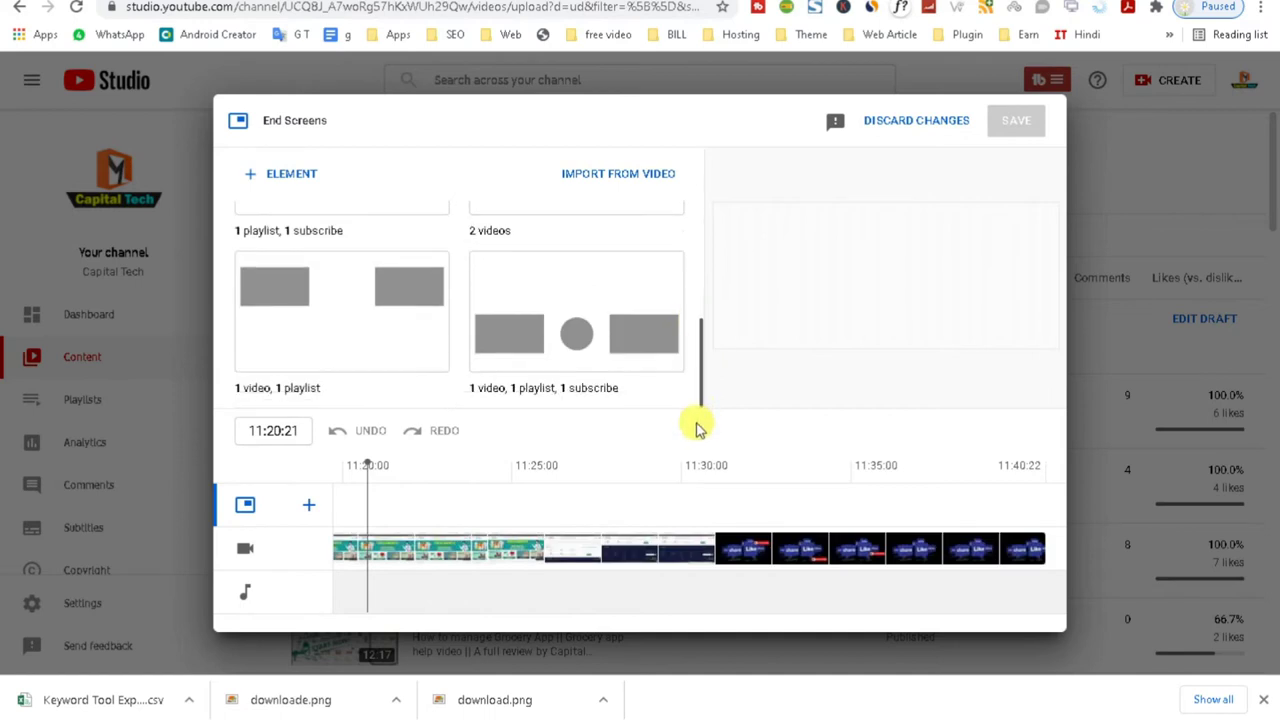
{"action": "left_click", "coordinate": [576, 330]}
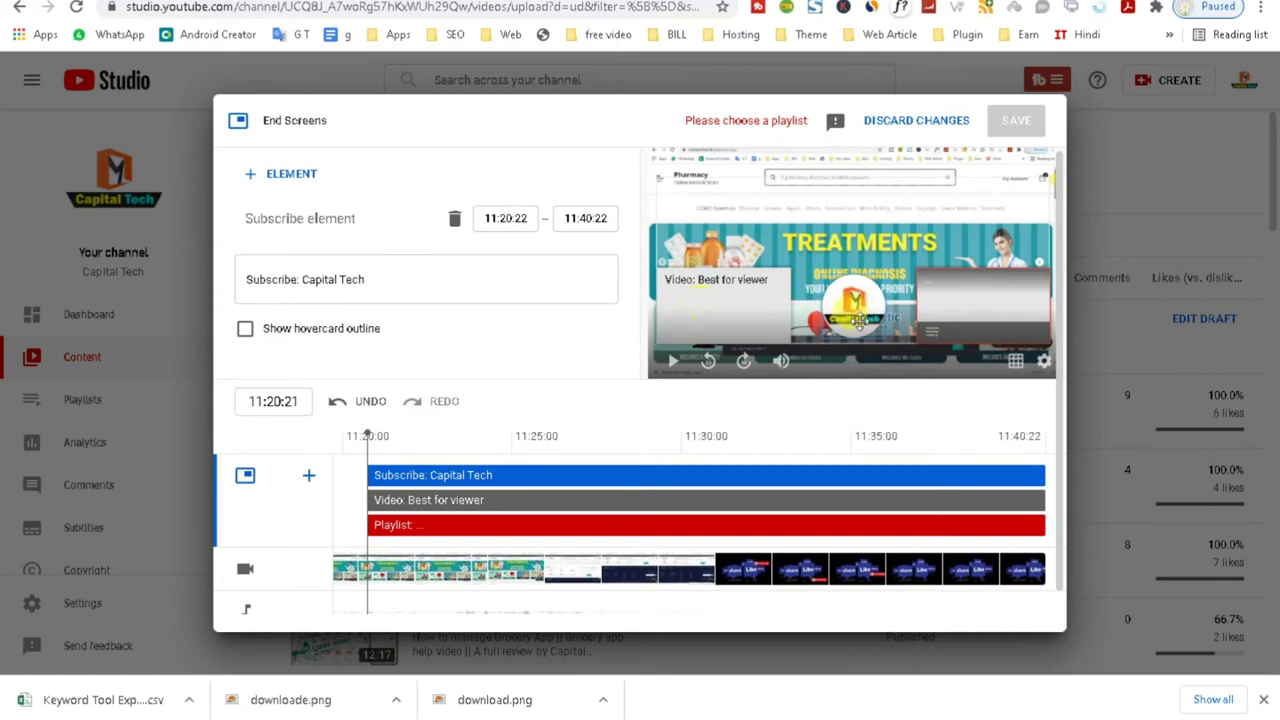
- Link the end screen's video element to the specific video "How to manage Grocery App || Grocery app help video"
{"action": "left_click", "coordinate": [752, 311]}
{"action": "left_click_drag", "start_coordinate": [636, 300], "coordinate": [587, 378]}
{"action": "left_click", "coordinate": [441, 353]}
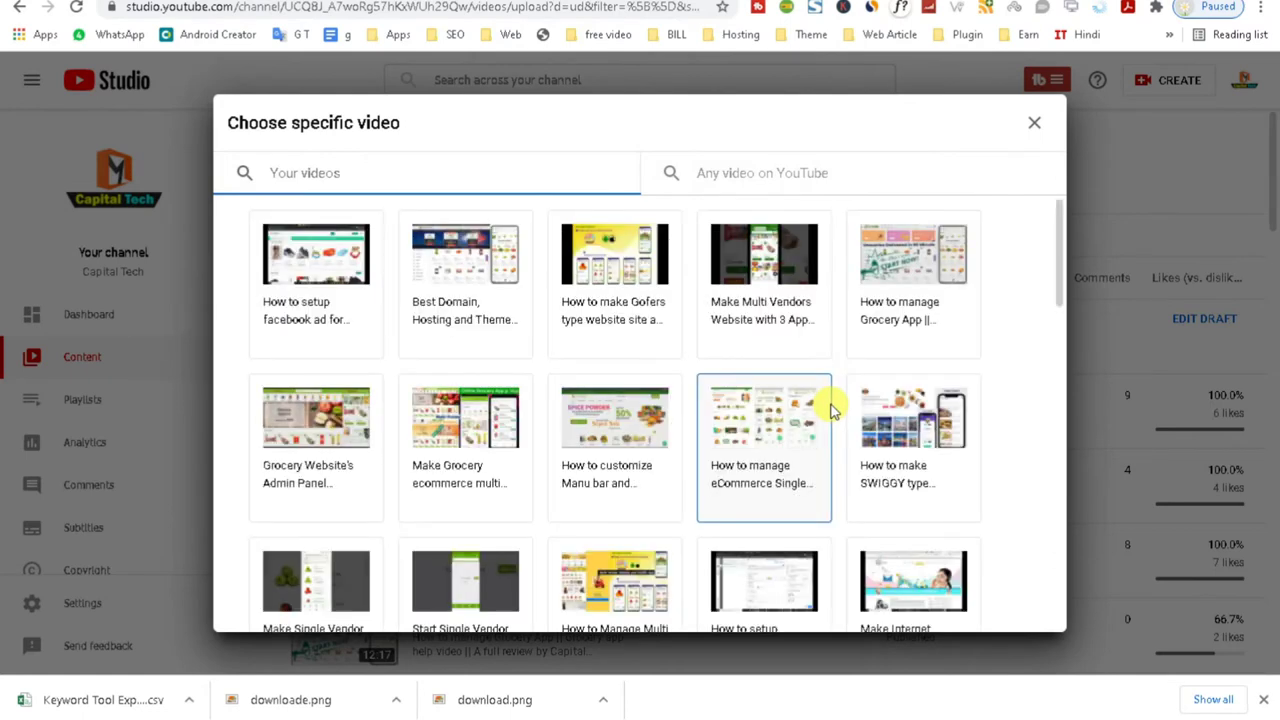
{"action": "left_click", "coordinate": [933, 292]}
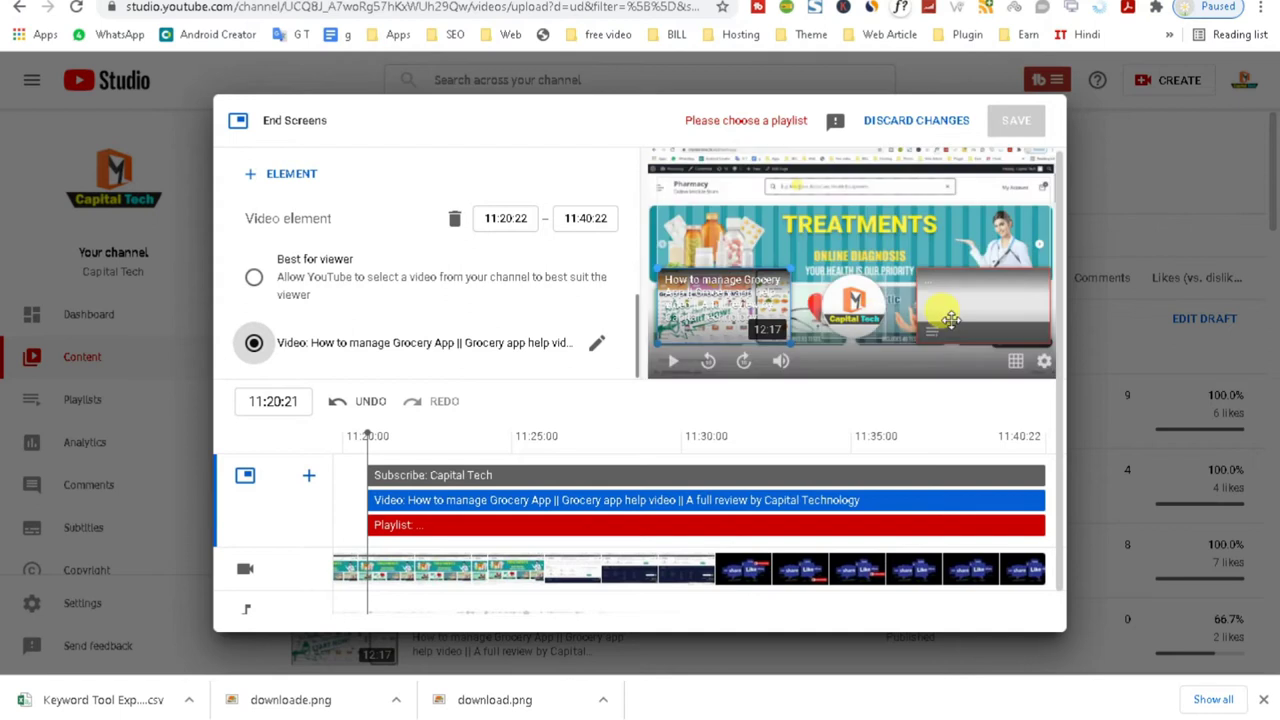
- Assign the "Build Website Look like Jio Mart" playlist to the end screen's playlist element and save the end screen
{"action": "left_click", "coordinate": [925, 322]}
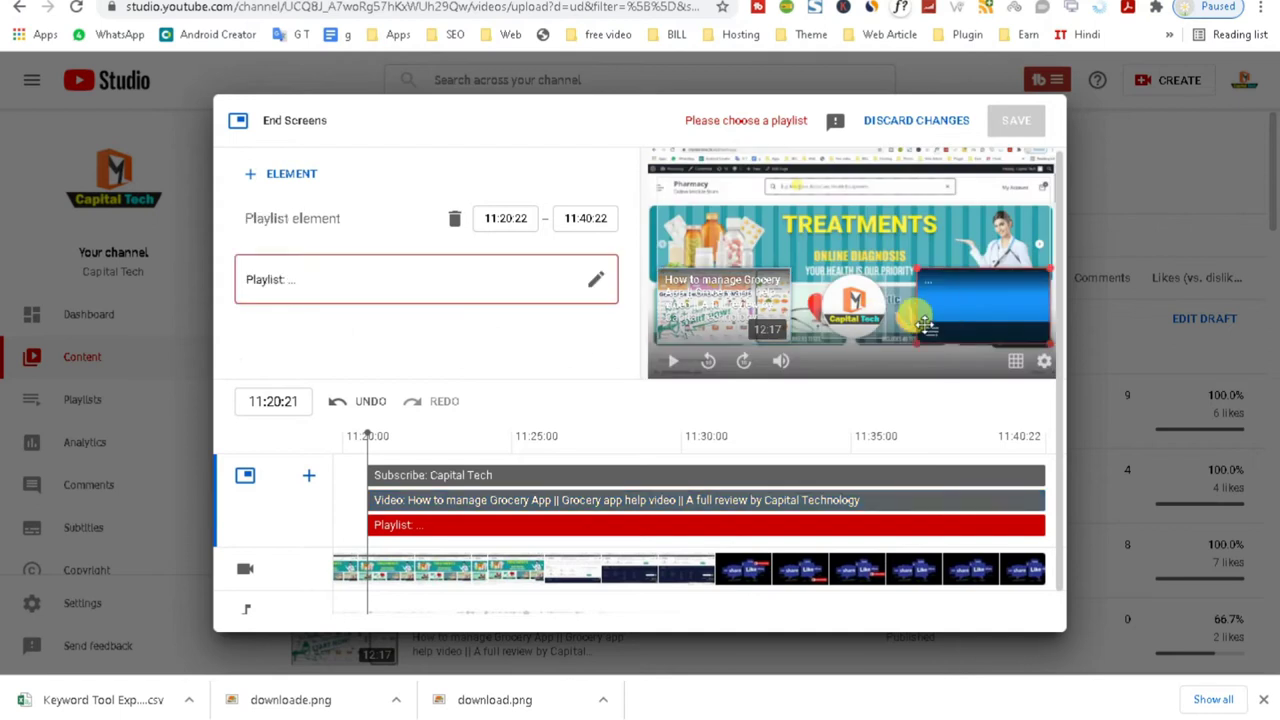
{"action": "left_click", "coordinate": [593, 282]}
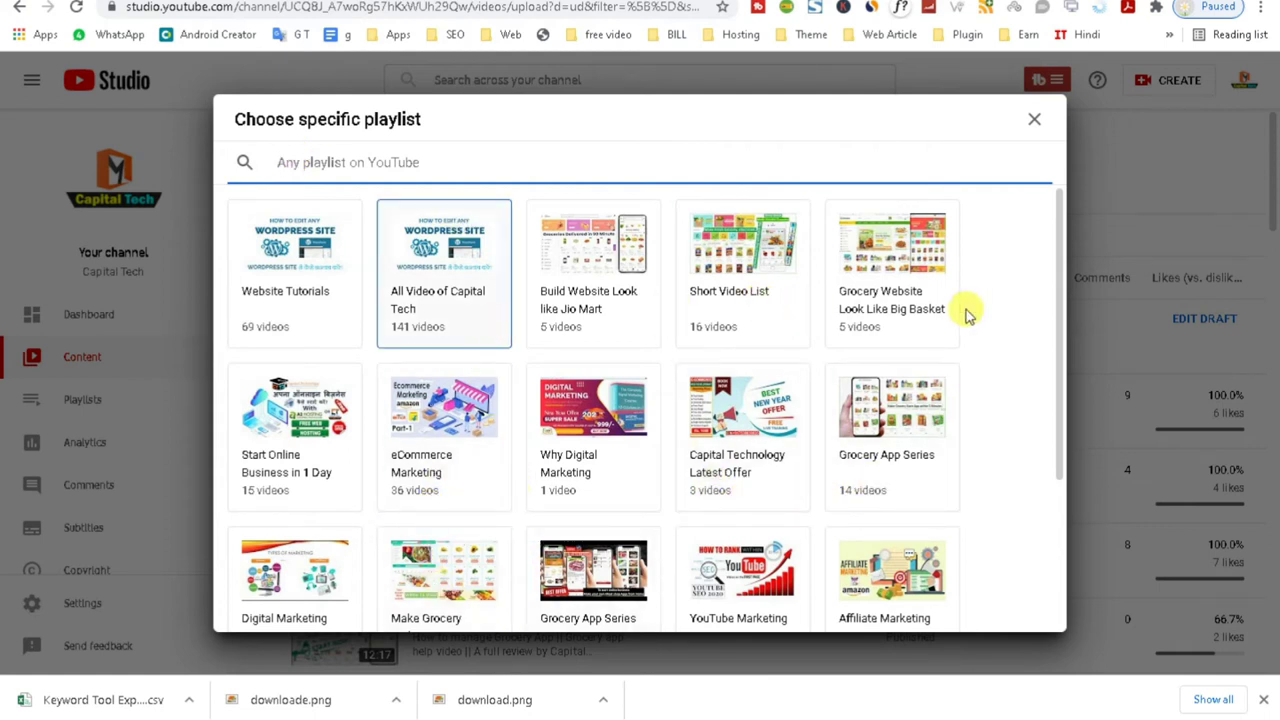
{"action": "left_click", "coordinate": [627, 287]}
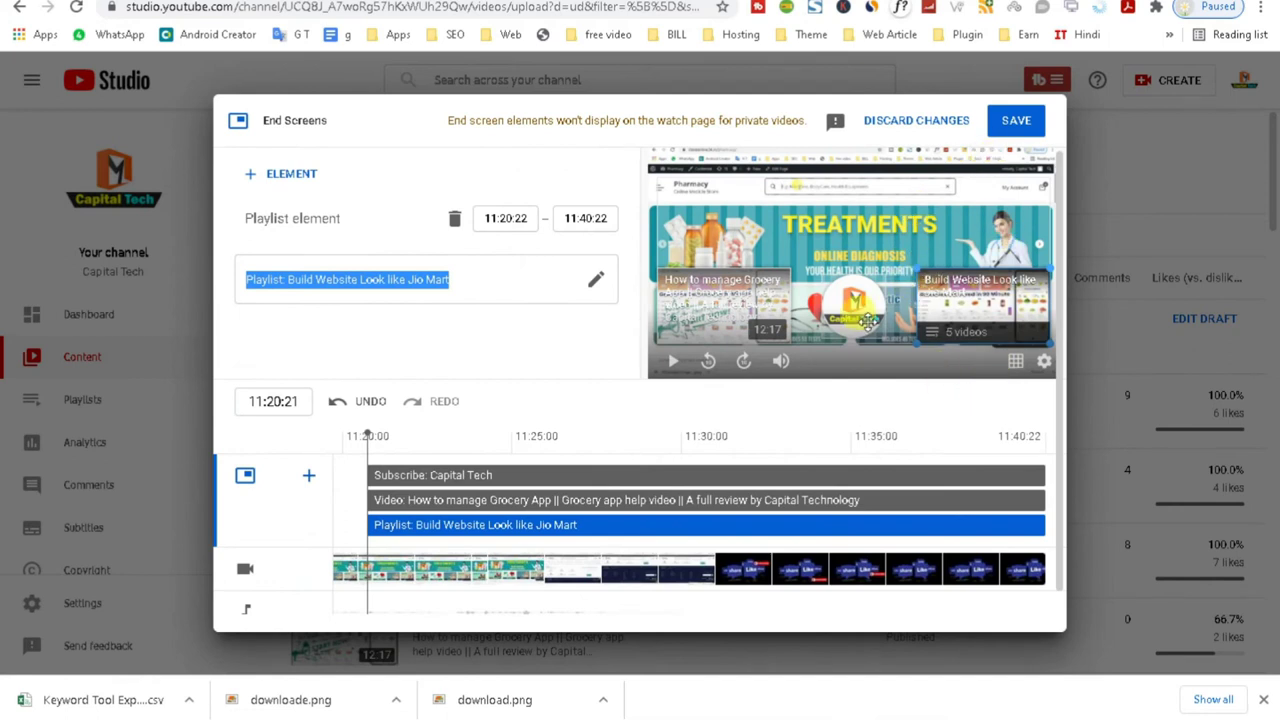
{"action": "left_click", "coordinate": [1010, 121]}
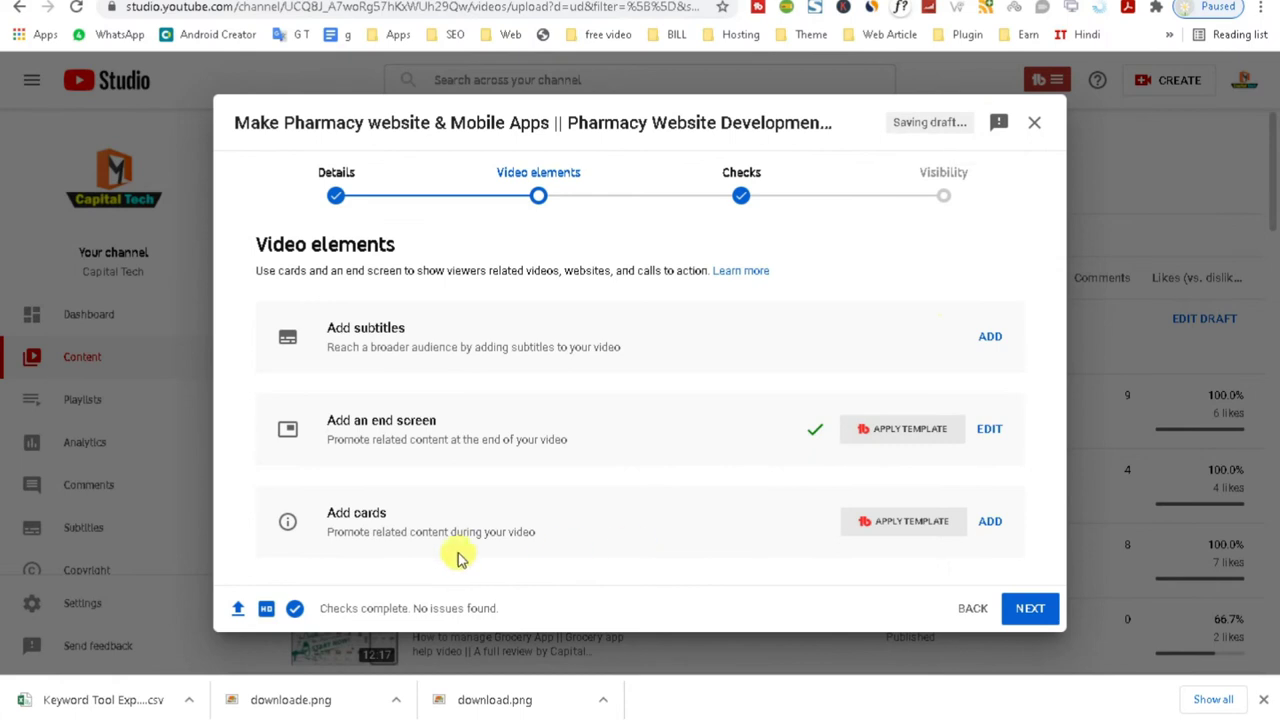
- Add a video card linking to the channel's own "How to open online Pharmacy" video, found by searching for "phar"
{"action": "left_click", "coordinate": [990, 523]}
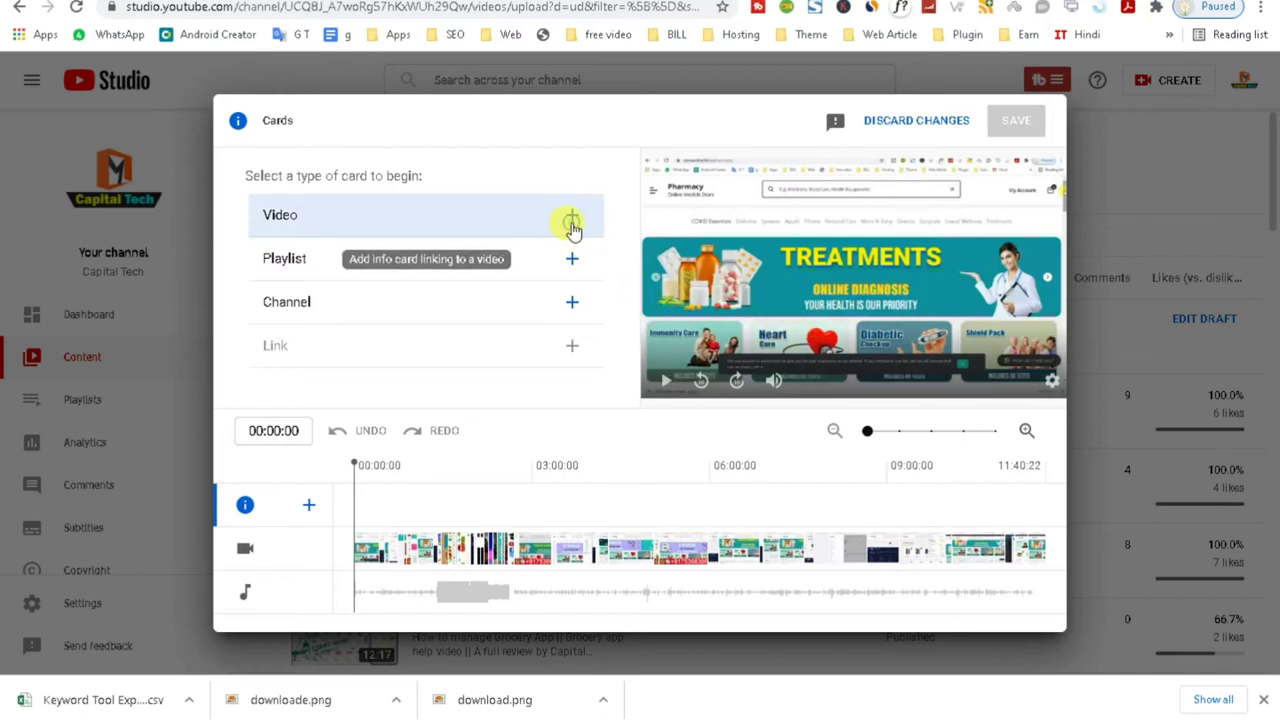
{"action": "left_click", "coordinate": [572, 224]}
{"action": "left_click", "coordinate": [720, 173]}
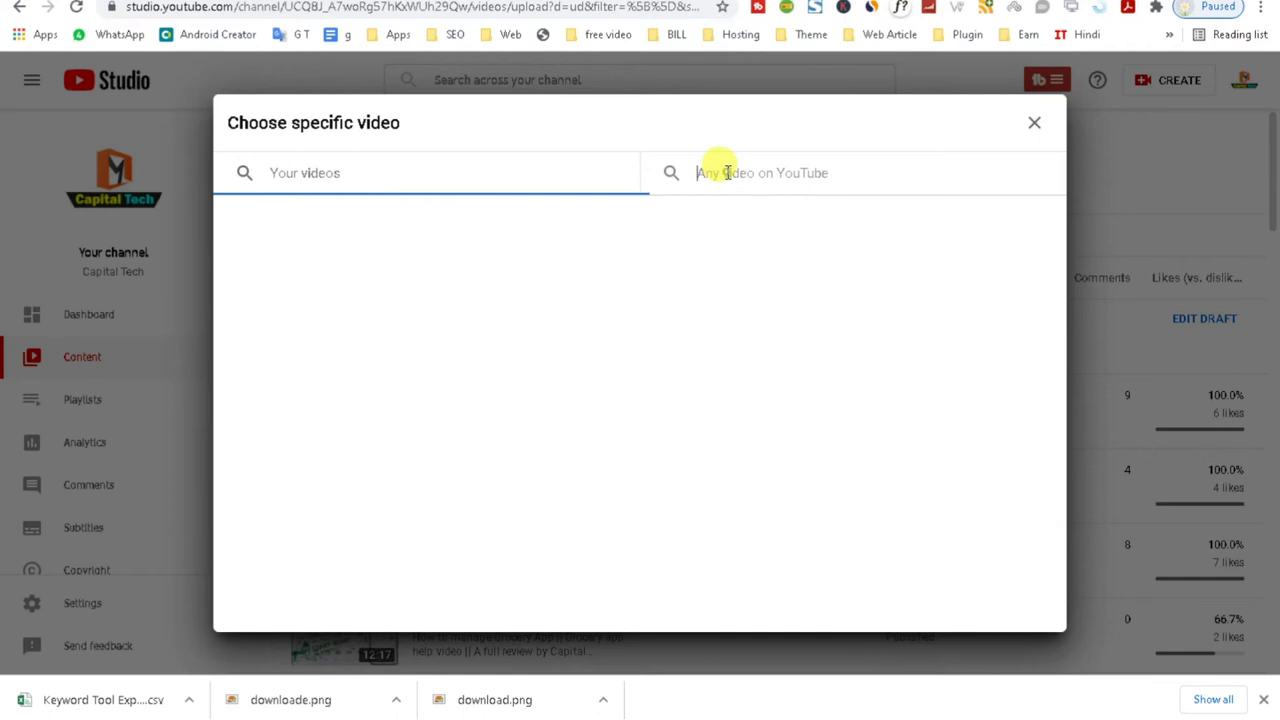
{"action": "left_click", "coordinate": [369, 172]}
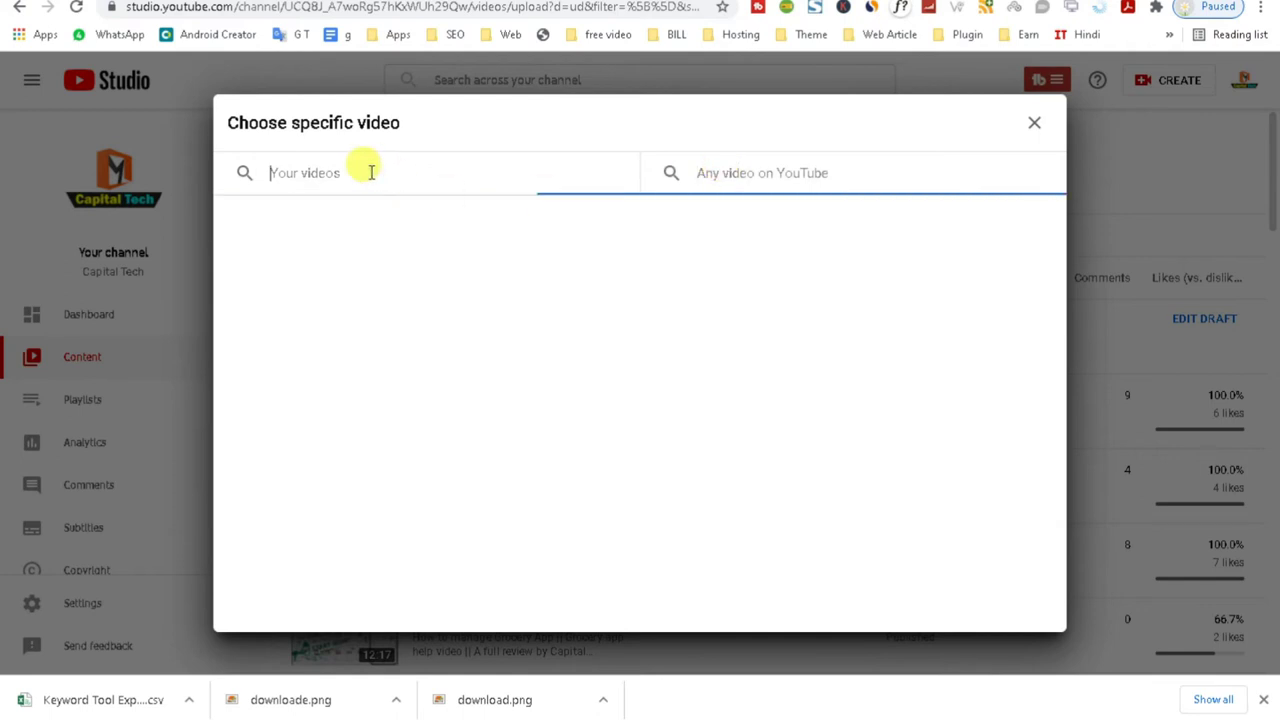
{"action": "type", "text": "pha"}
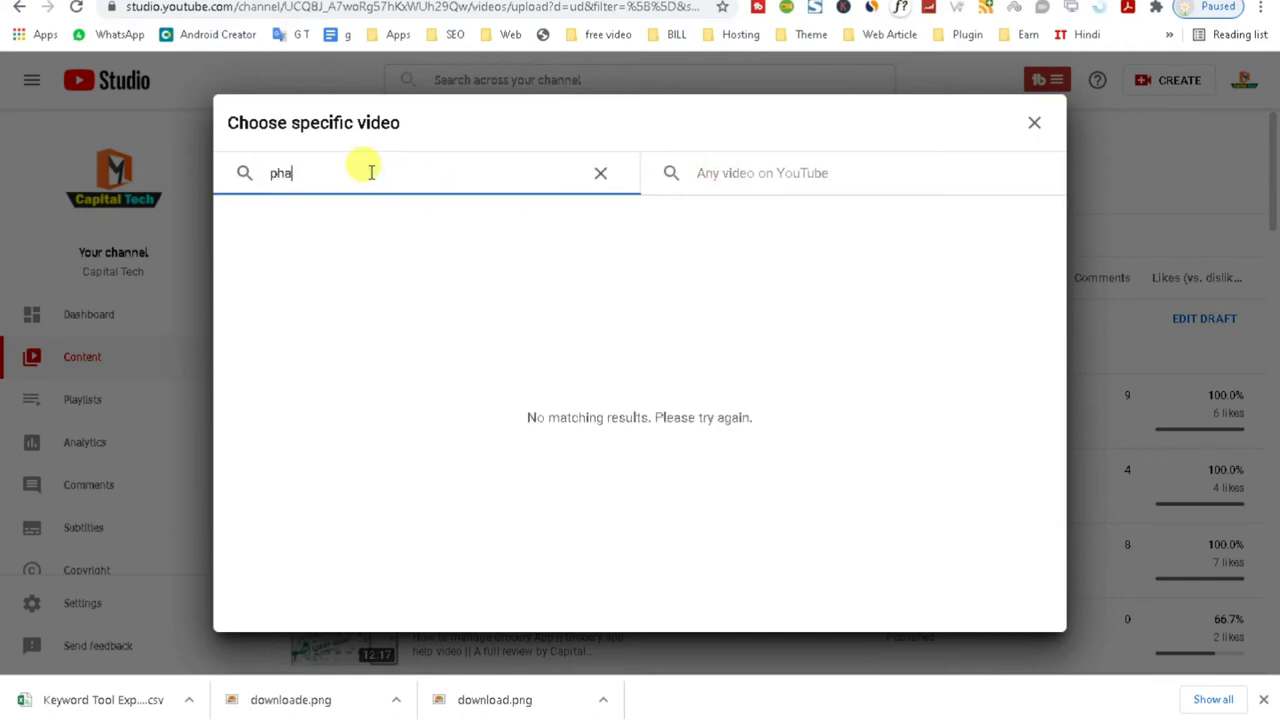
{"action": "type", "text": "r"}
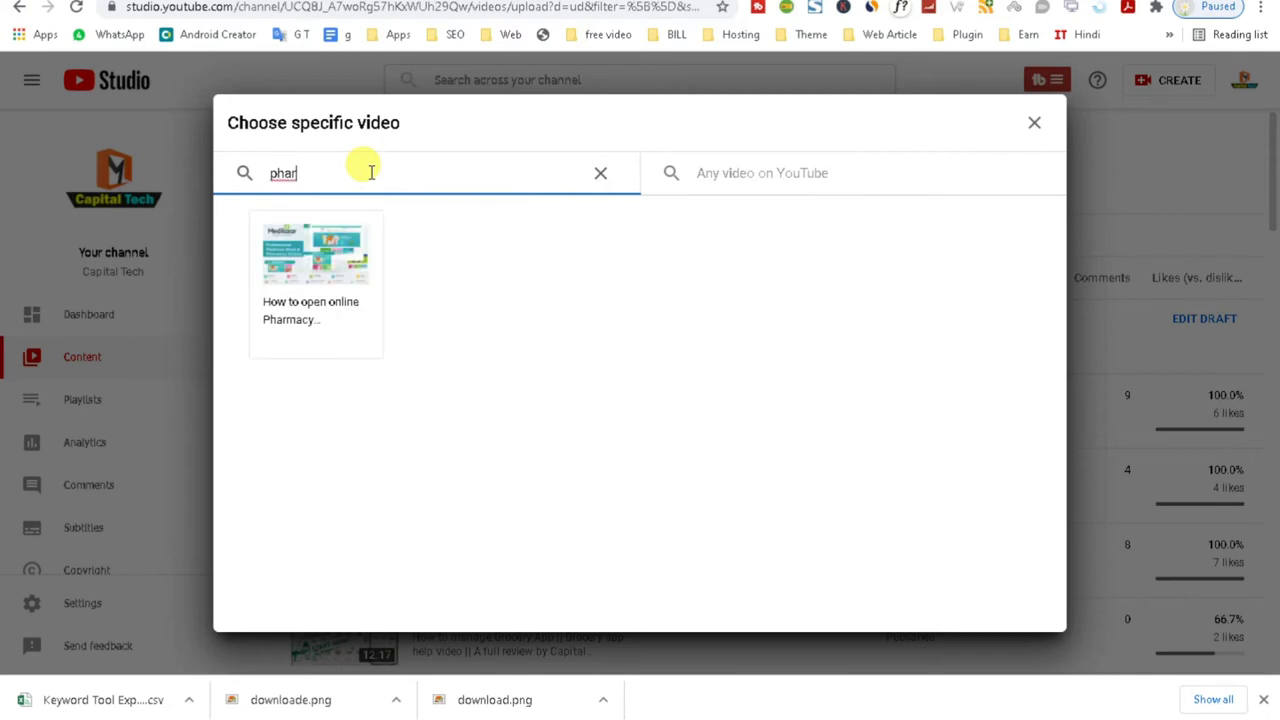
{"action": "left_click", "coordinate": [313, 288]}
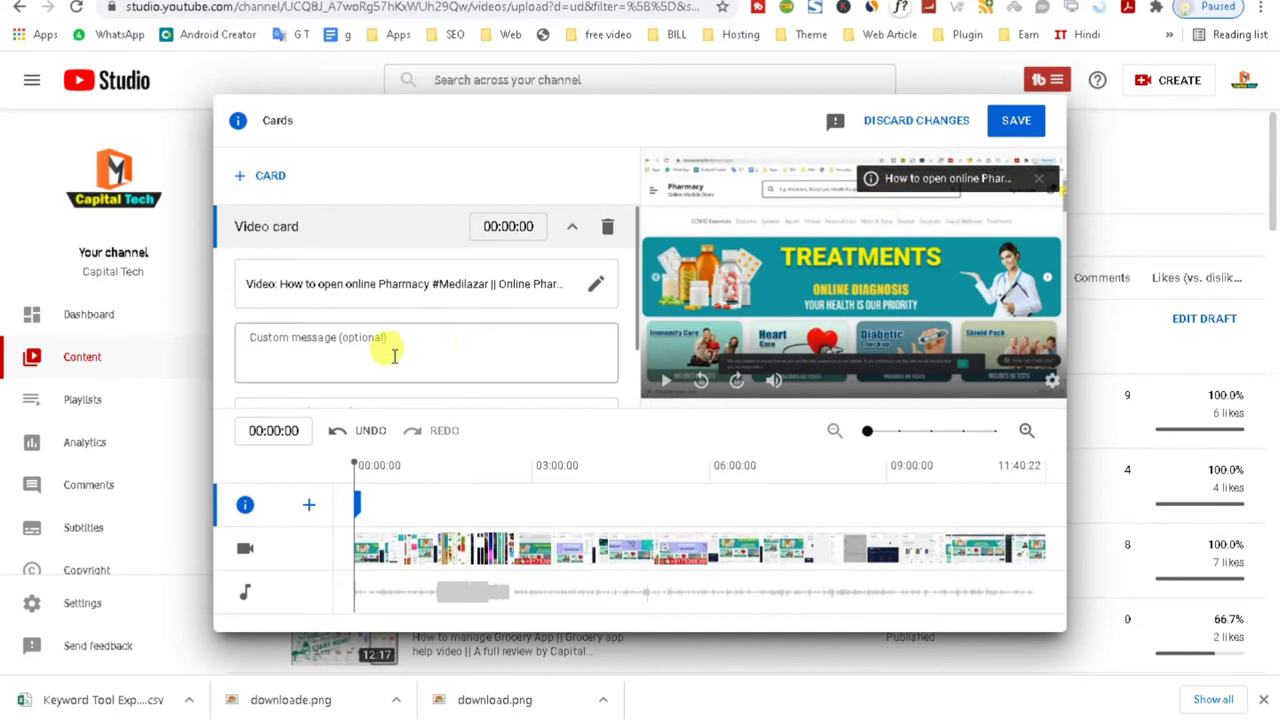
- Add the custom message "Online Pharmacy" to the video card and save the cards
{"action": "left_click", "coordinate": [341, 343]}
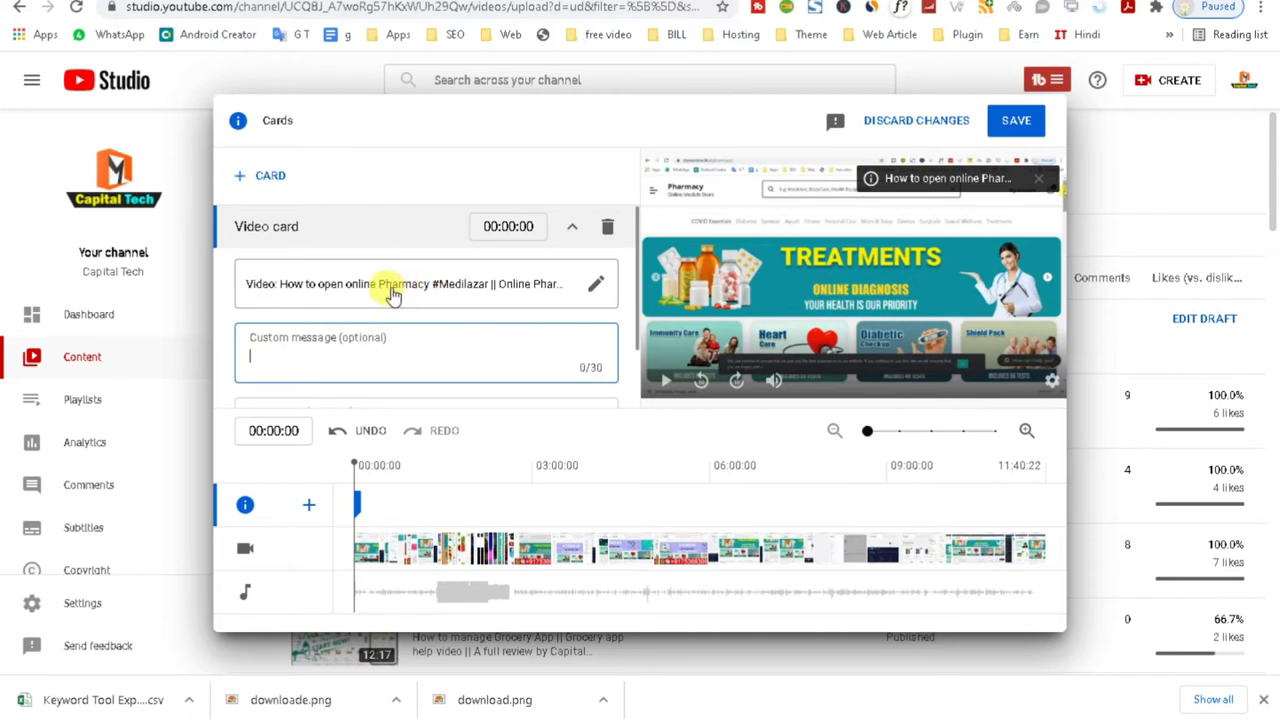
{"action": "type", "text": "O"}
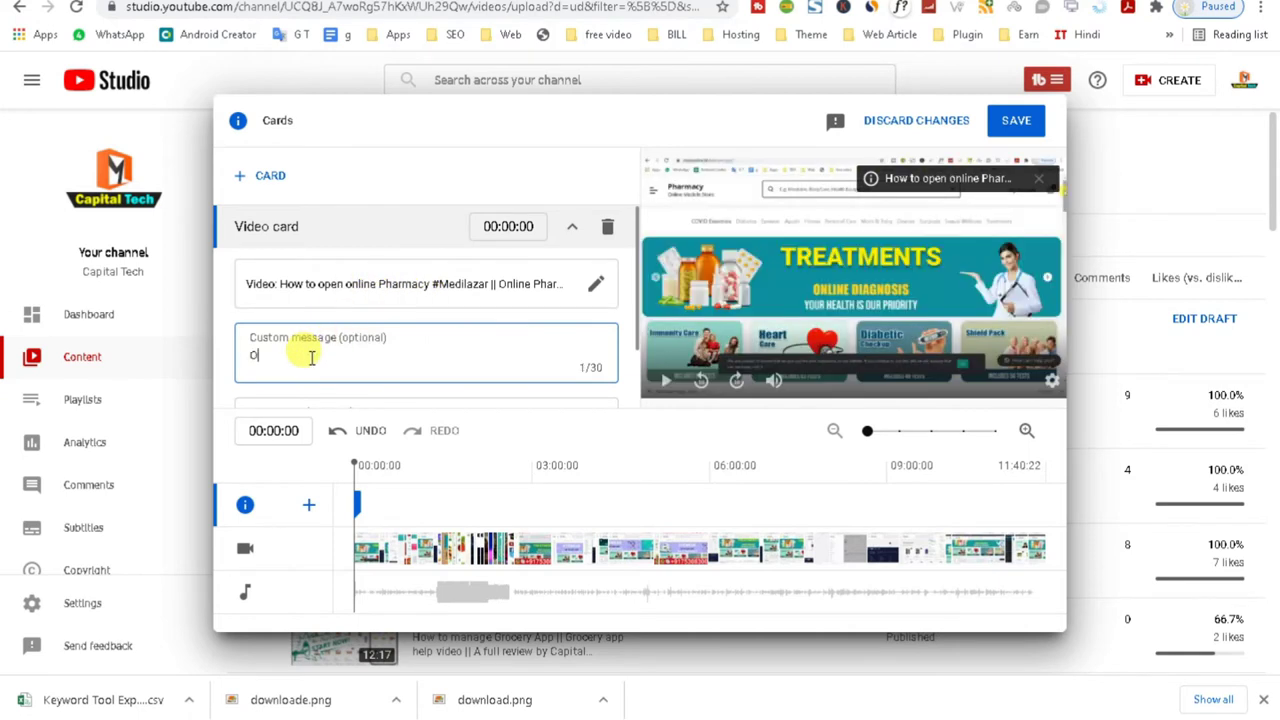
{"action": "type", "text": "nline"}
{"action": "type", "text": "Pharmacy"}
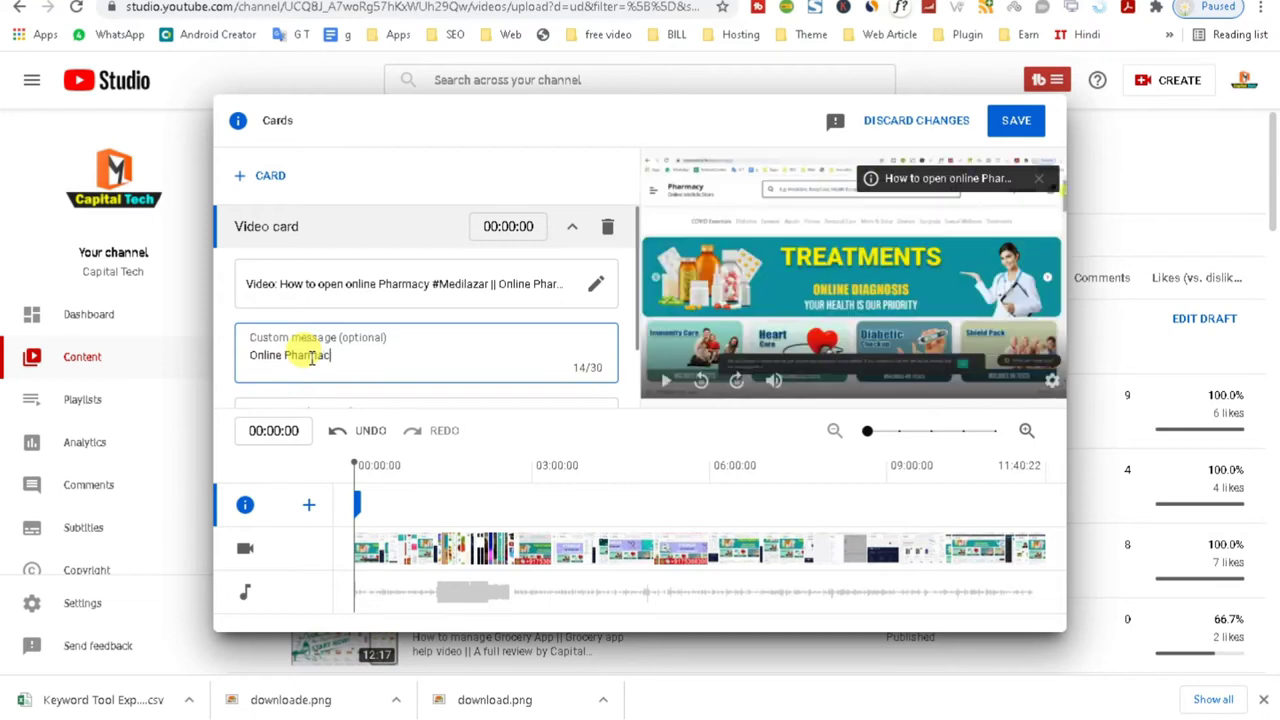
{"action": "left_click", "coordinate": [1012, 122]}
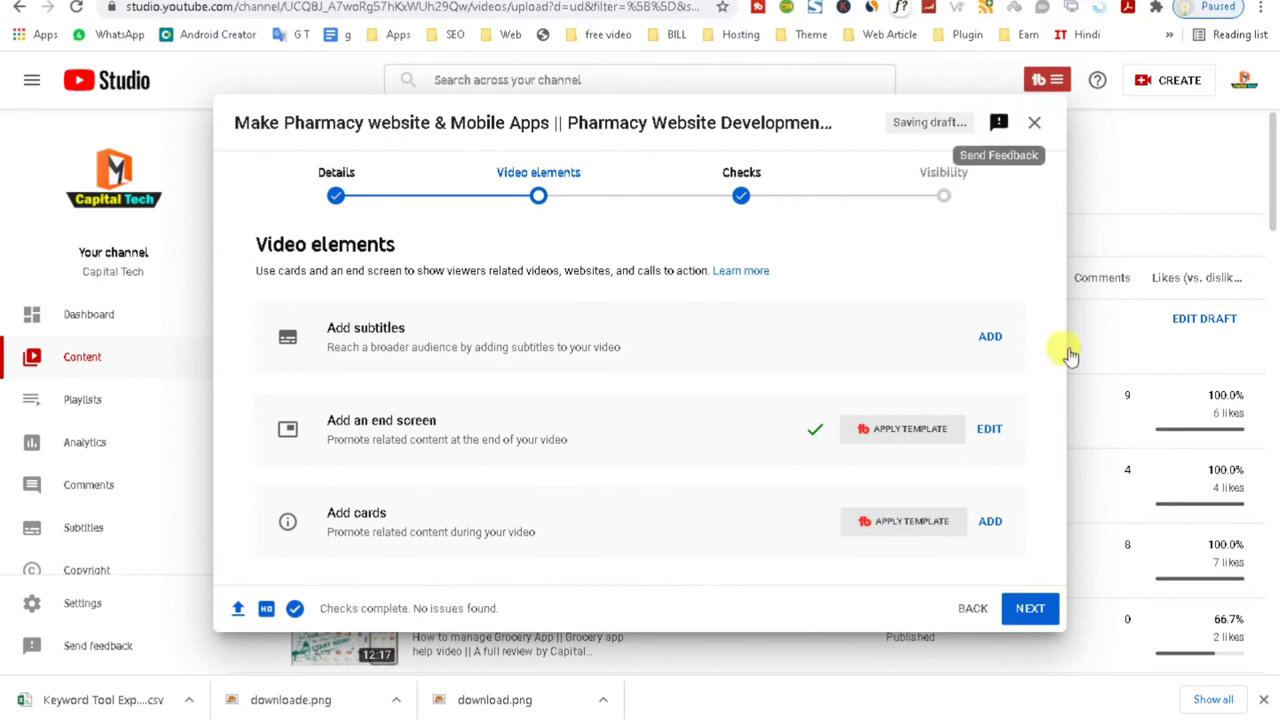
- Advance the upload through the copyright checks, reviewing the result and reminder note, to reach the visibility settings
{"action": "left_click", "coordinate": [1030, 609]}
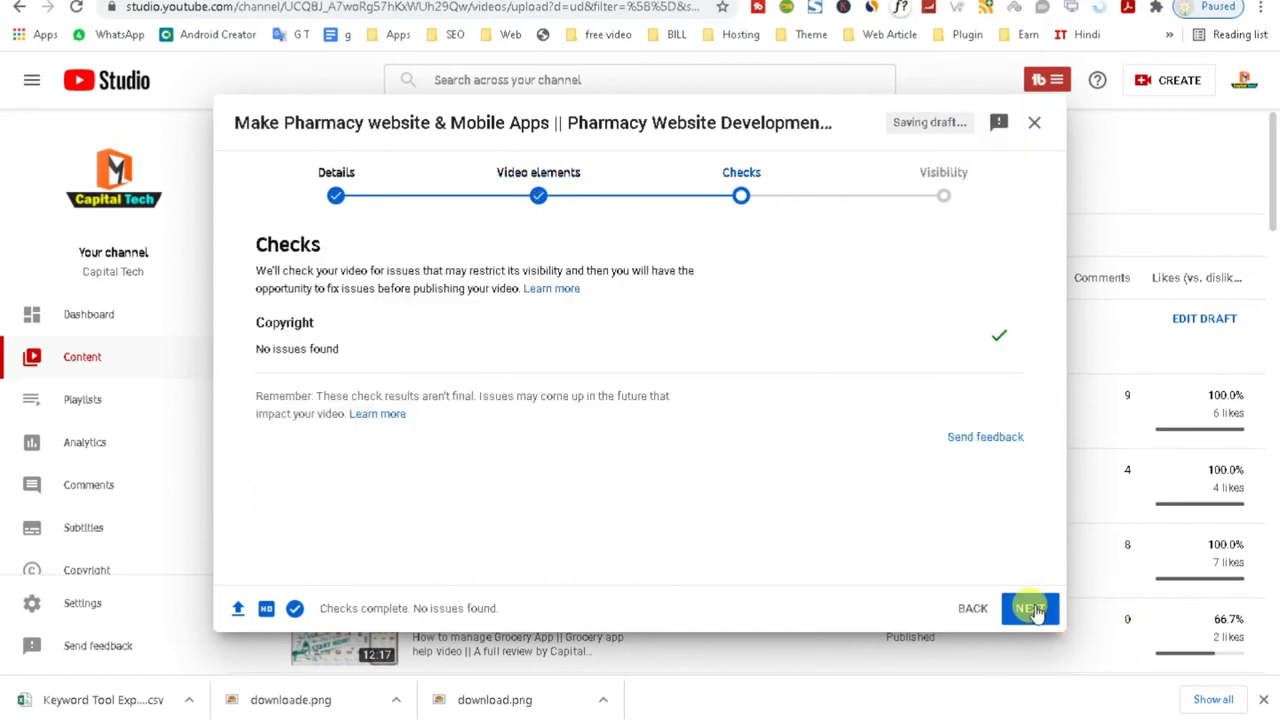
{"action": "left_click_drag", "start_coordinate": [254, 316], "coordinate": [358, 356]}
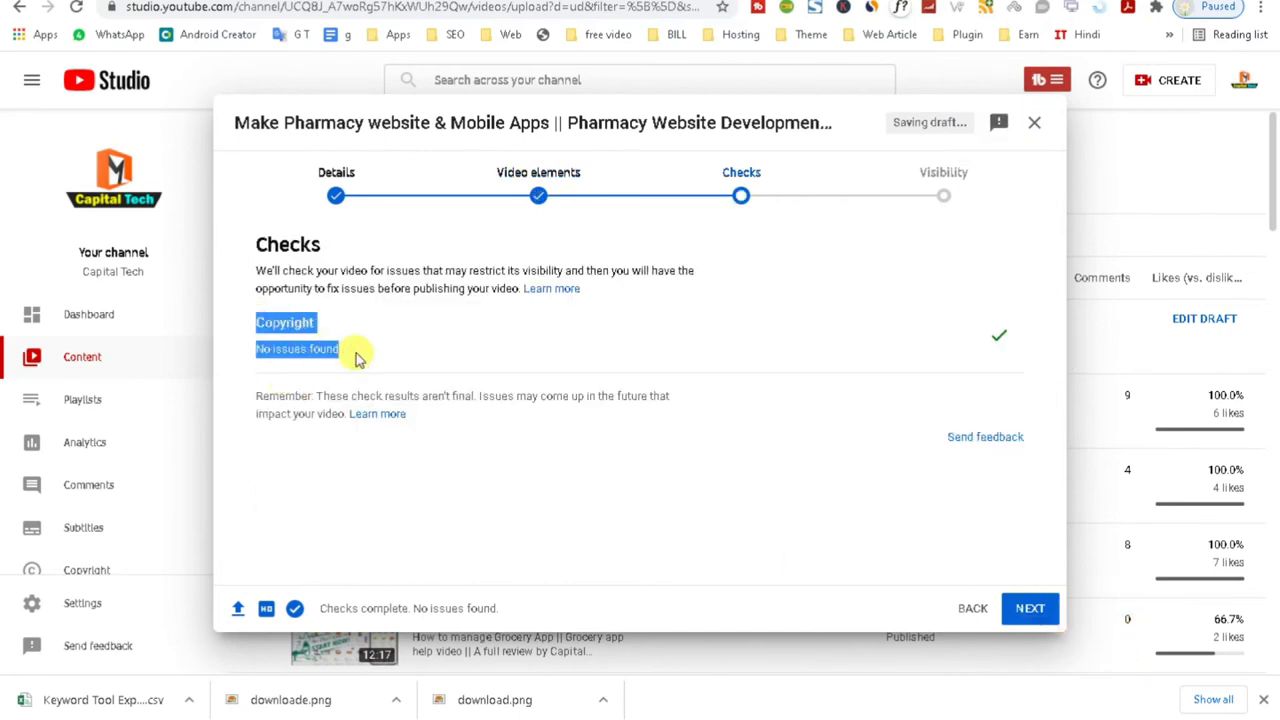
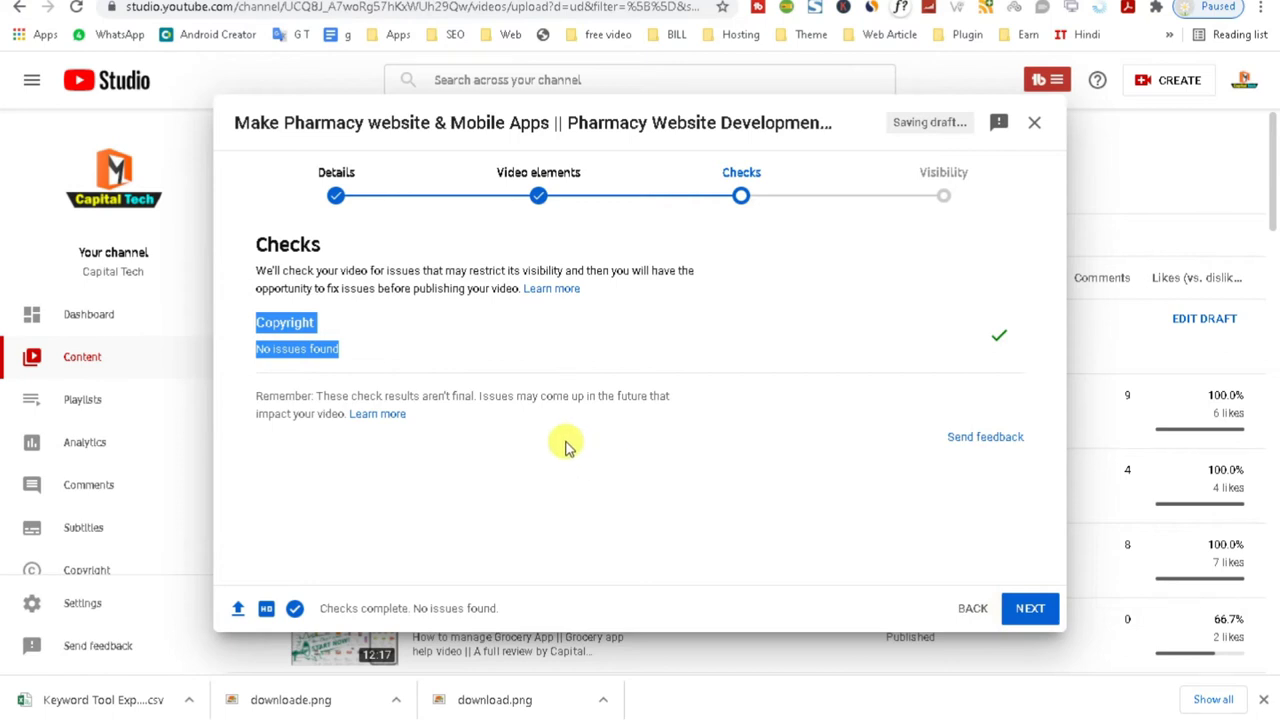
{"action": "left_click", "coordinate": [442, 419]}
{"action": "triple_click", "coordinate": [436, 418]}
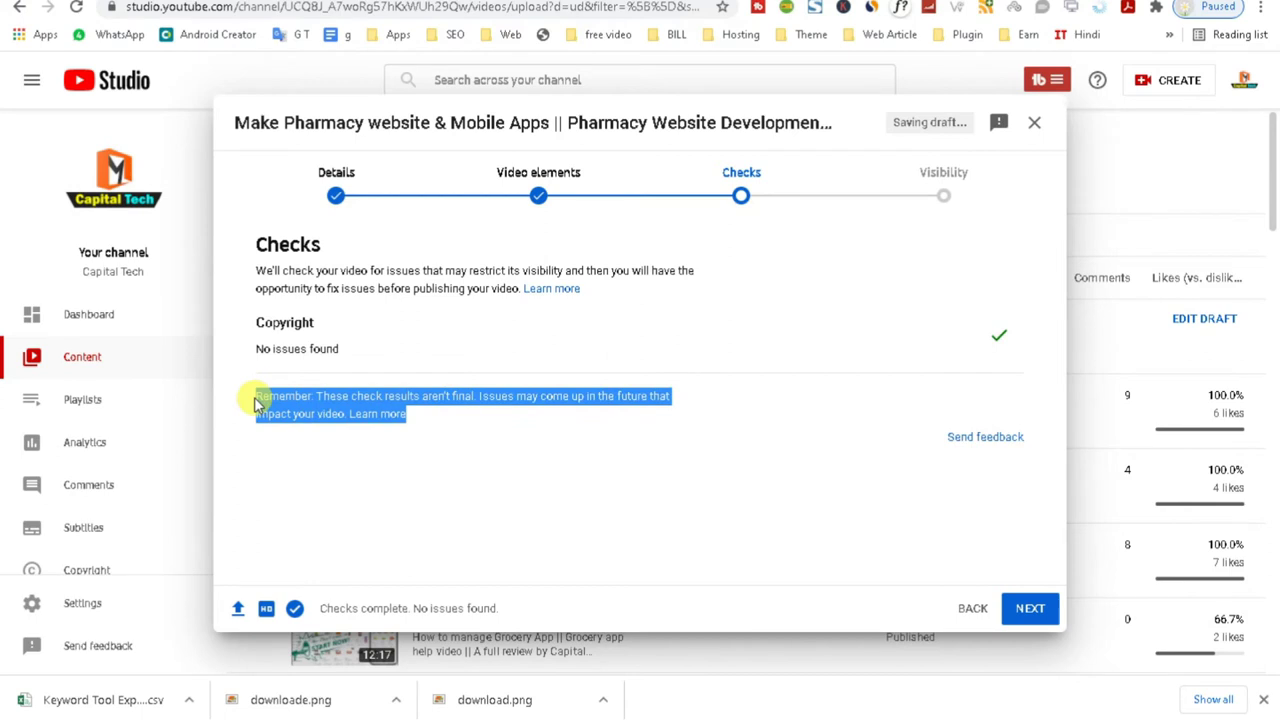
{"action": "left_click", "coordinate": [672, 488]}
{"action": "left_click", "coordinate": [1031, 612]}
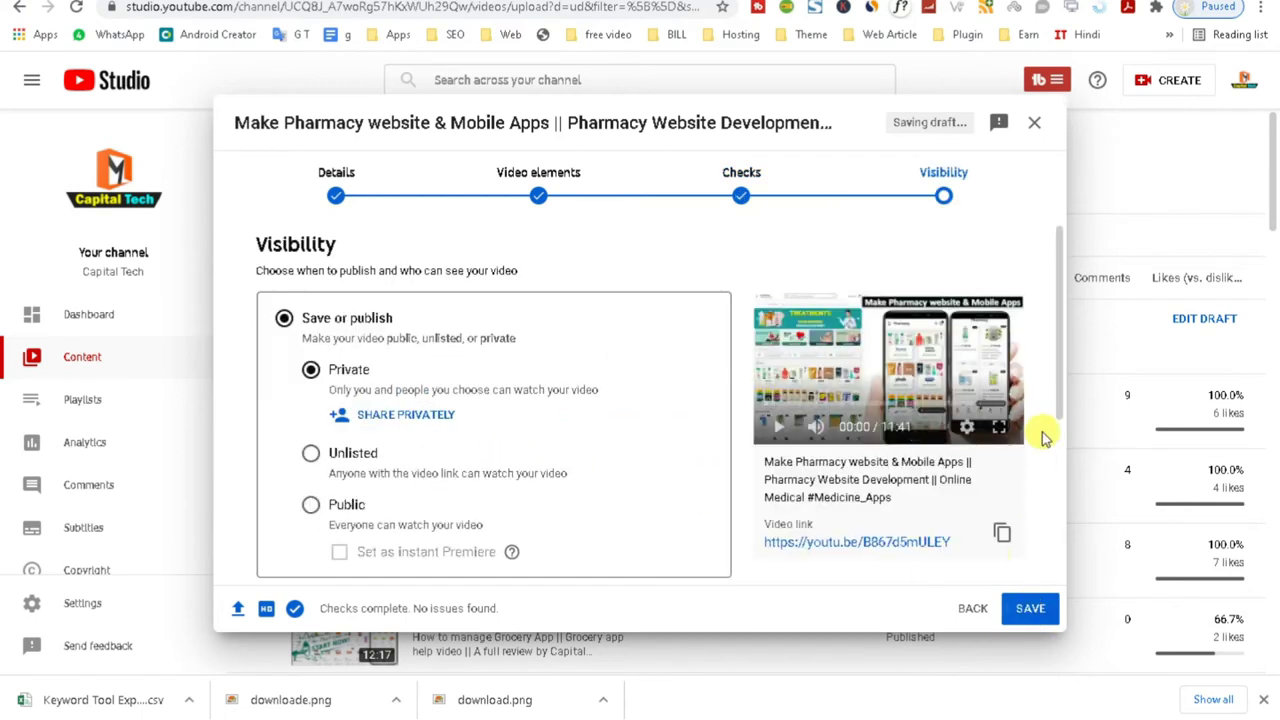
- Set the video's visibility to Public
{"action": "left_click_drag", "start_coordinate": [1059, 384], "coordinate": [1059, 414]}
{"action": "left_click", "coordinate": [312, 455]}
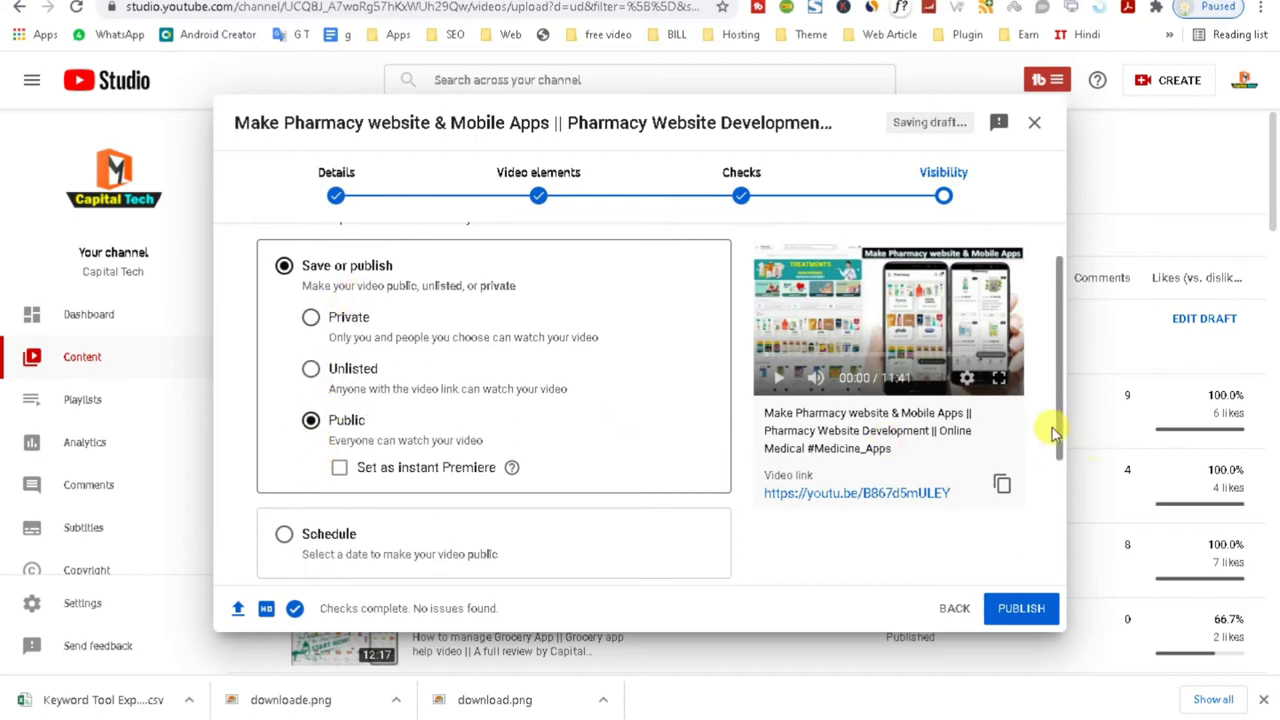
{"action": "left_click_drag", "start_coordinate": [1062, 428], "coordinate": [1057, 480]}
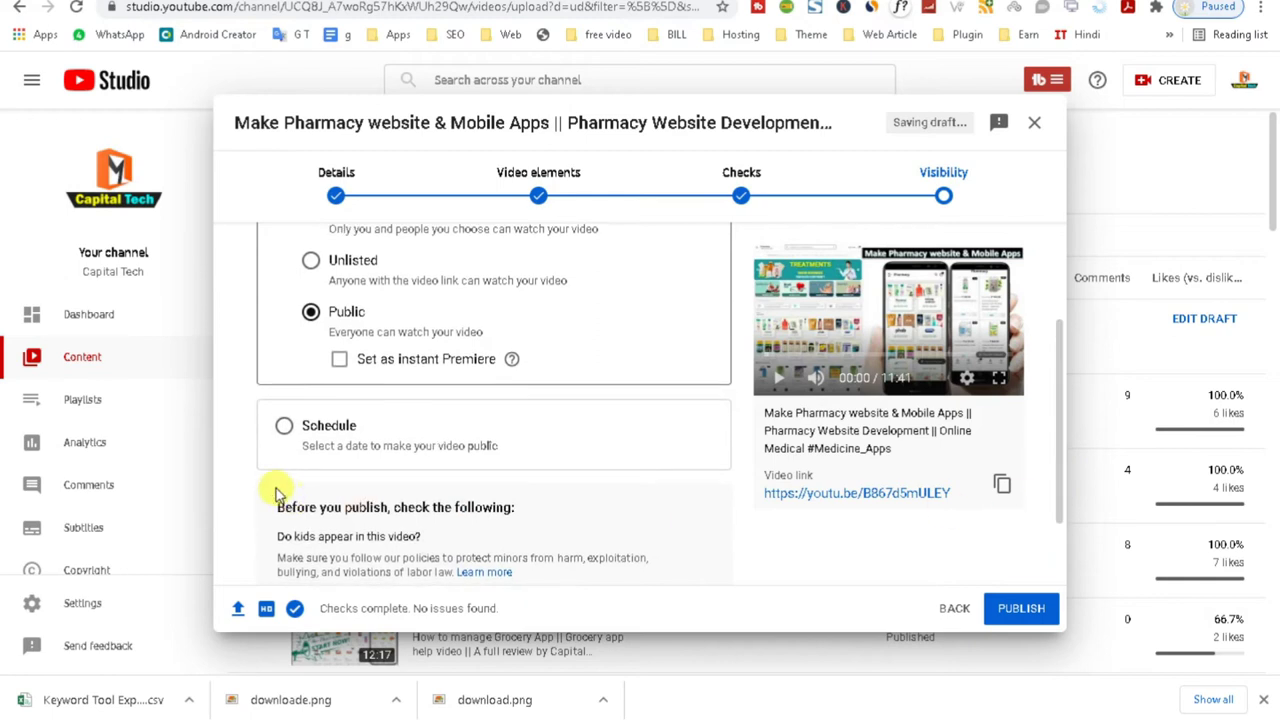
{"action": "left_click", "coordinate": [285, 437]}
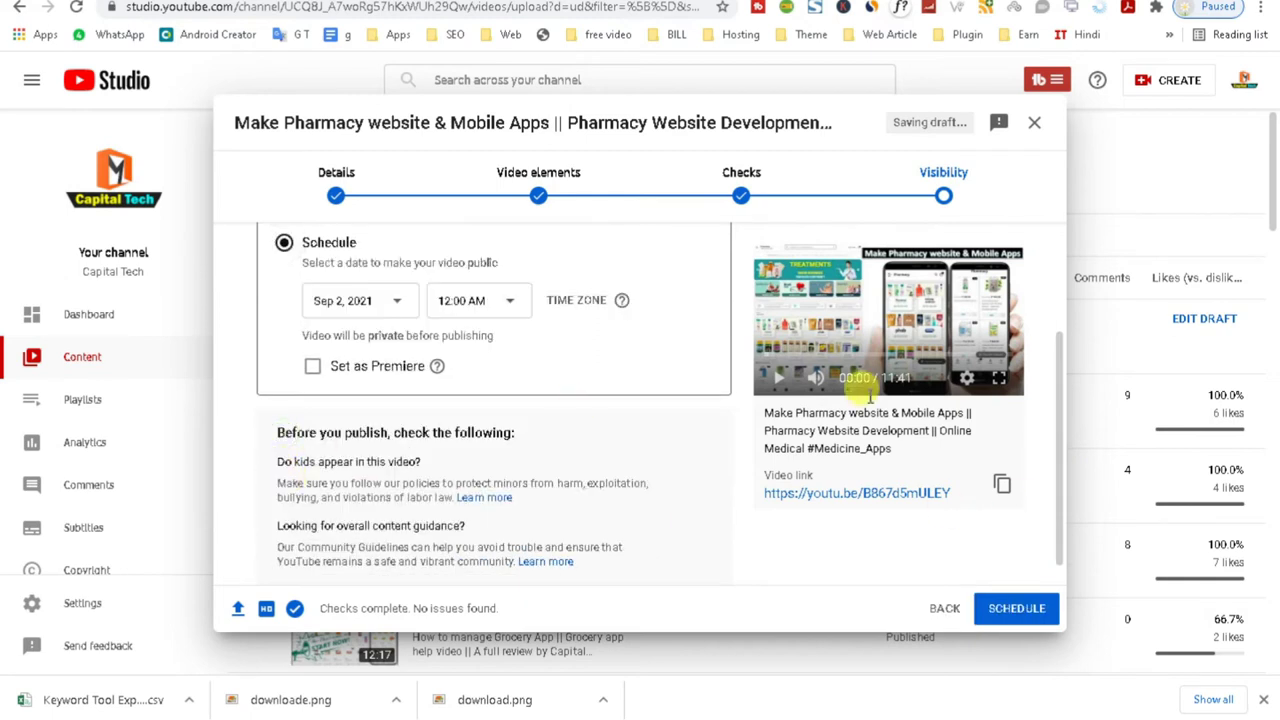
{"action": "left_click_drag", "start_coordinate": [1062, 463], "coordinate": [1057, 306]}
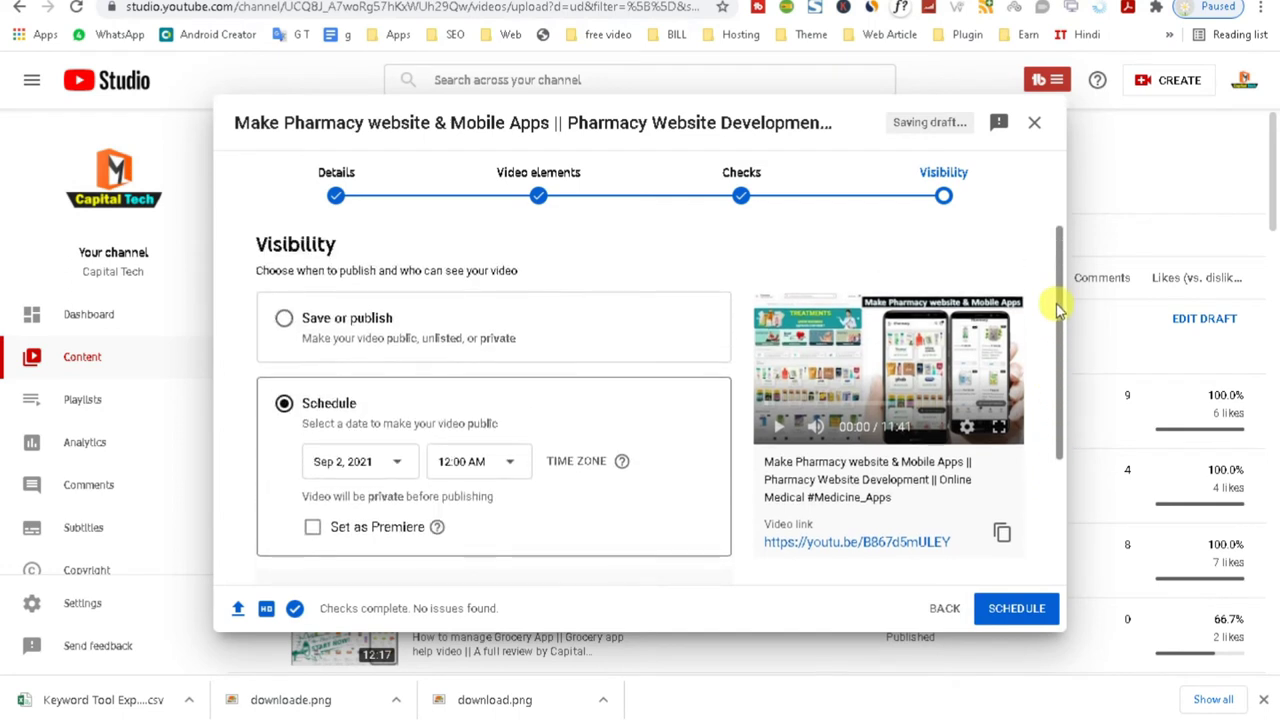
{"action": "left_click", "coordinate": [285, 320]}
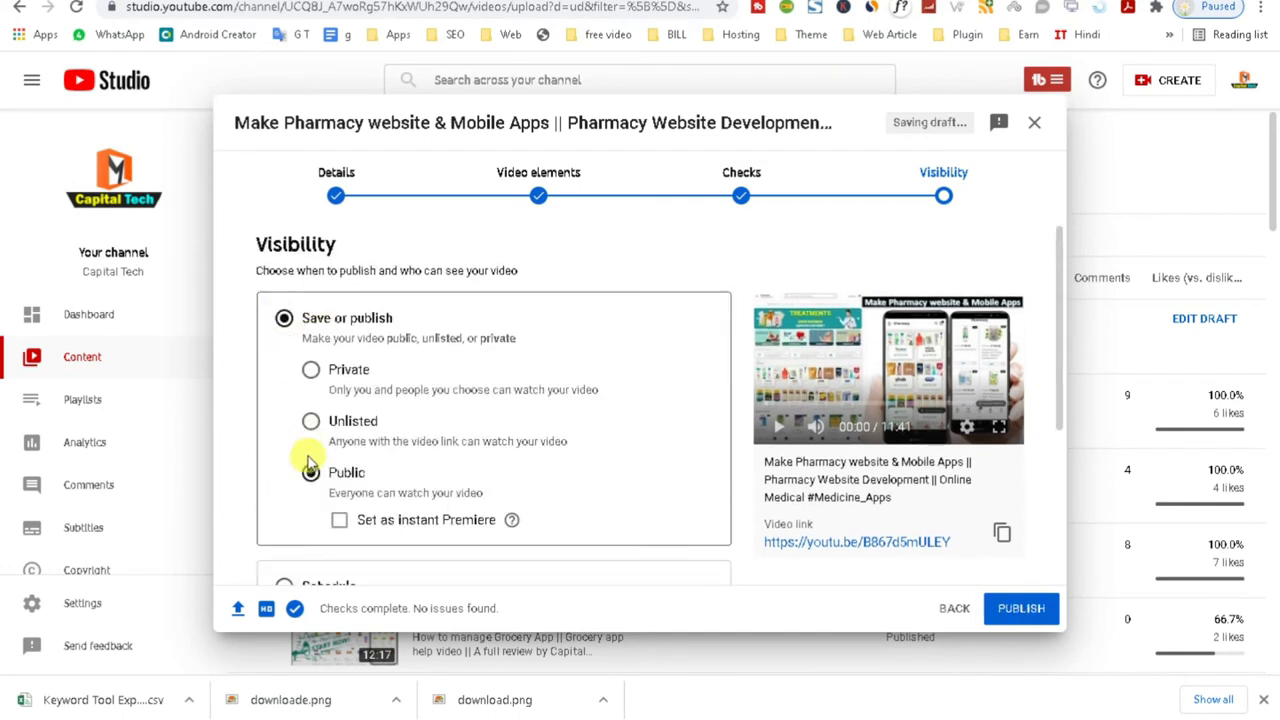
- Publish the video and copy its share link
{"action": "left_click_drag", "start_coordinate": [1057, 390], "coordinate": [1051, 563]}
{"action": "left_click", "coordinate": [1021, 612]}
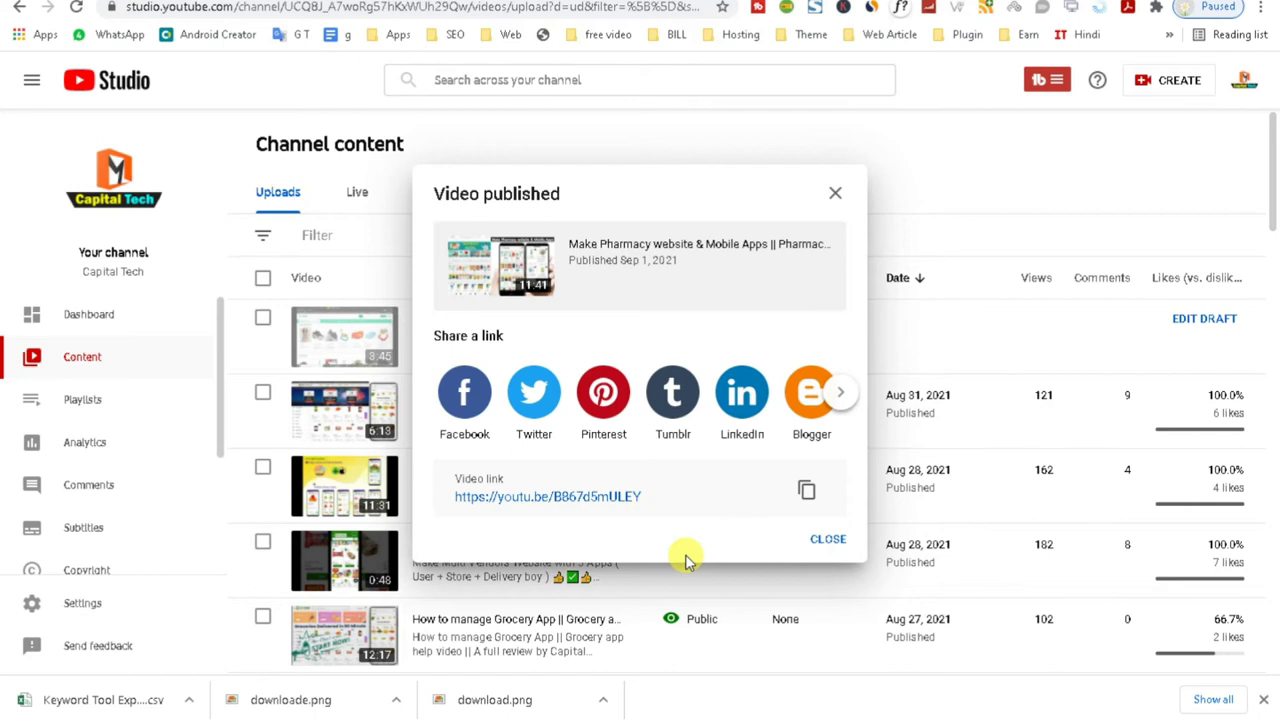
{"action": "left_click", "coordinate": [806, 489]}
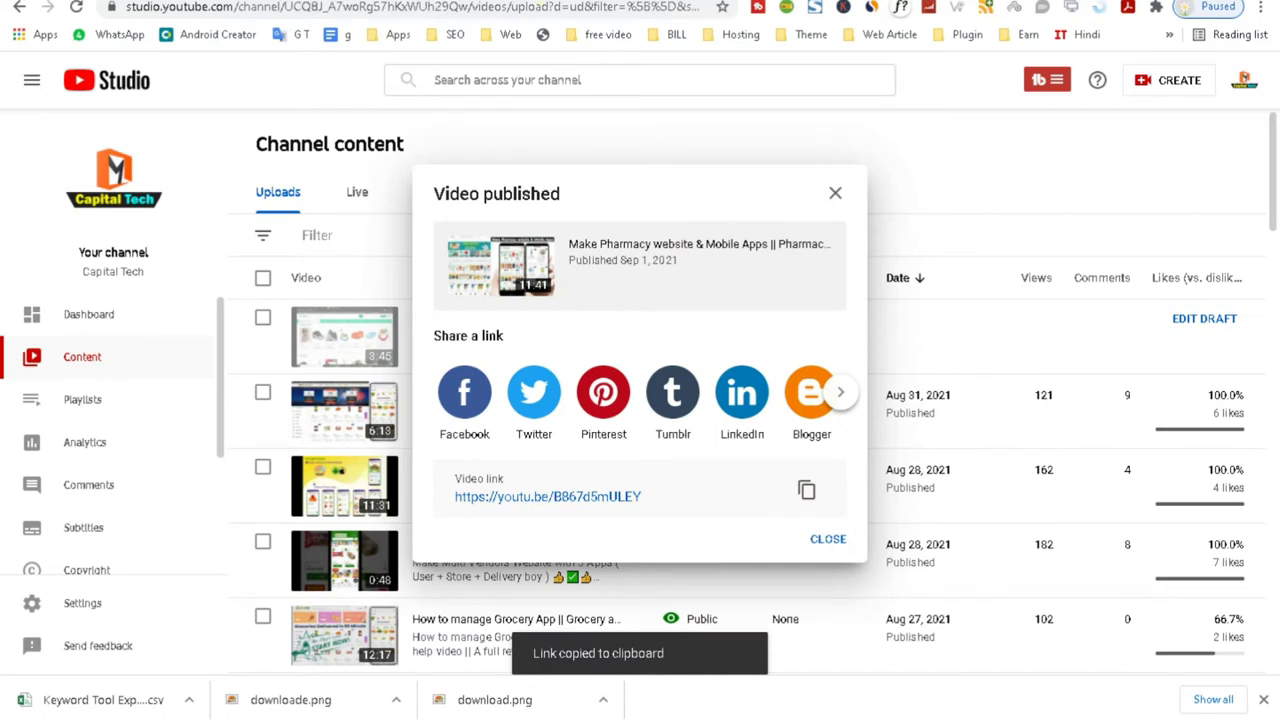
- Open the published video's watch page in another browser tab using the copied link
{"action": "key", "text": "ctrl+Tab"}
{"action": "left_click", "coordinate": [341, 6]}
{"action": "key", "text": "ctrl+v"}
{"action": "key", "text": "Return"}
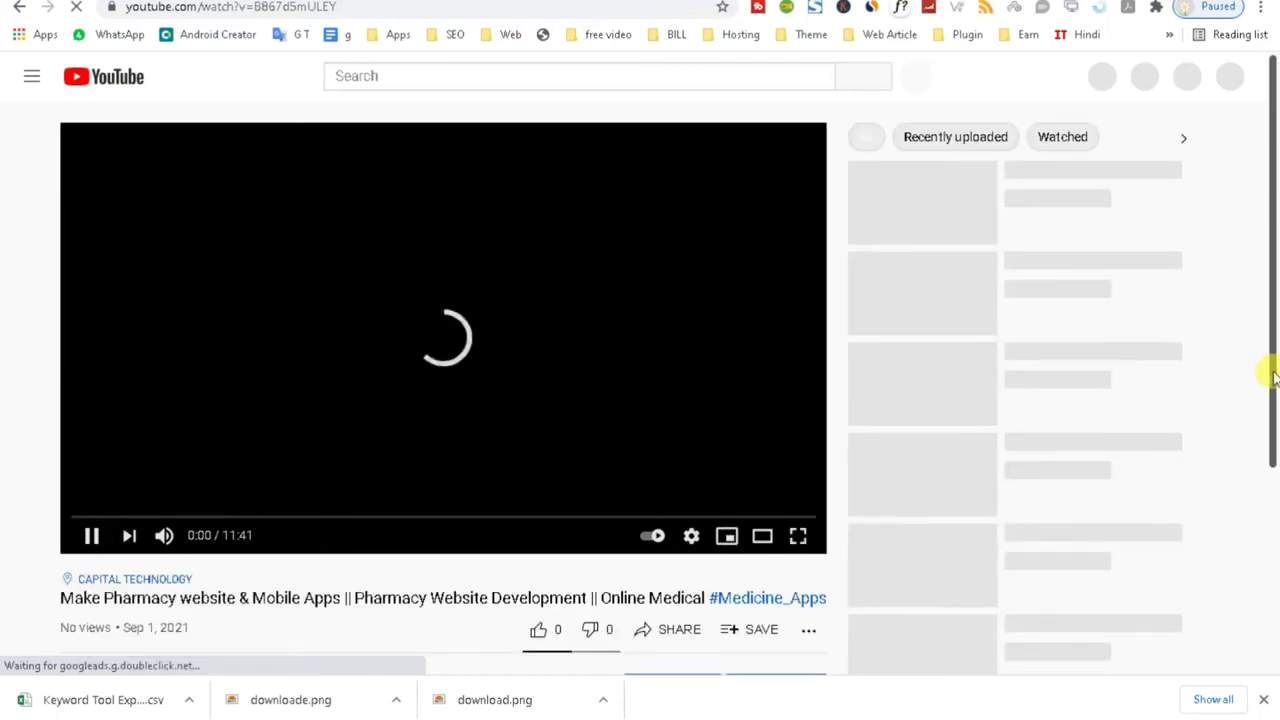
- Copy the visible description text with title, hashtag and contact link into a new public comment on the video
{"action": "scroll", "coordinate": [1272, 467], "scroll_direction": "down", "scroll_amount": 1}
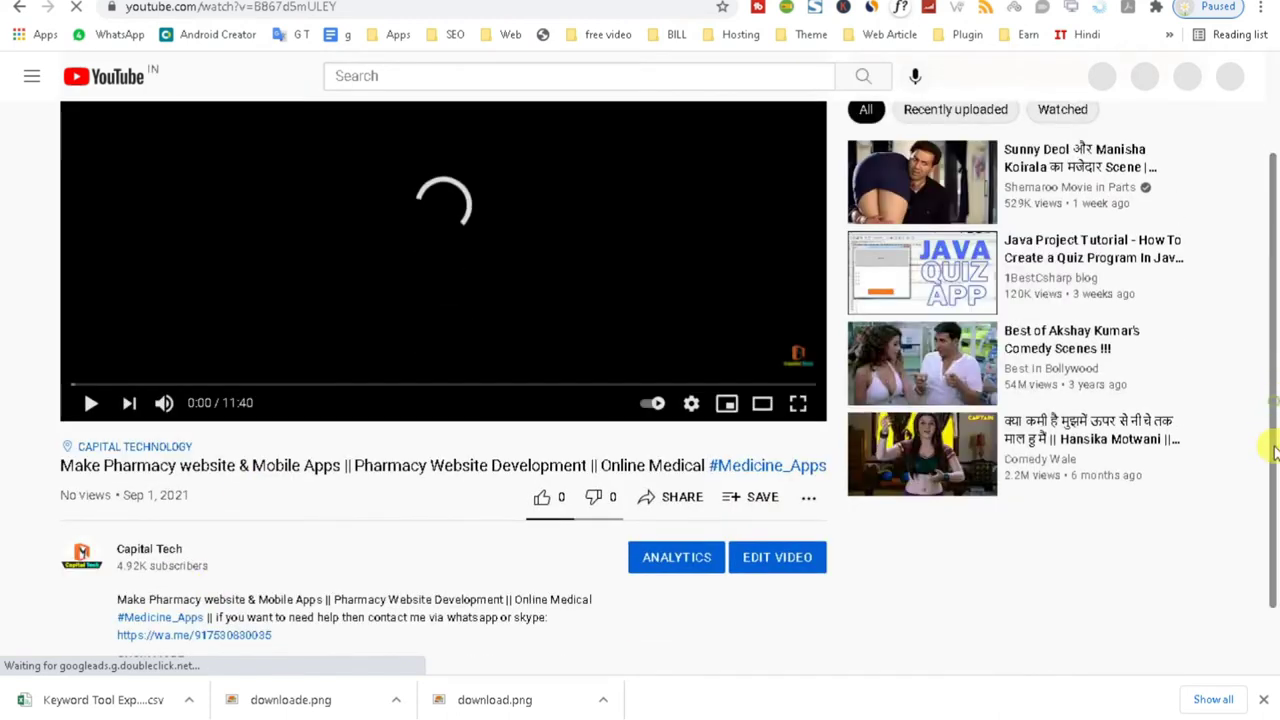
{"action": "scroll", "coordinate": [1270, 470], "scroll_direction": "down", "scroll_amount": 1}
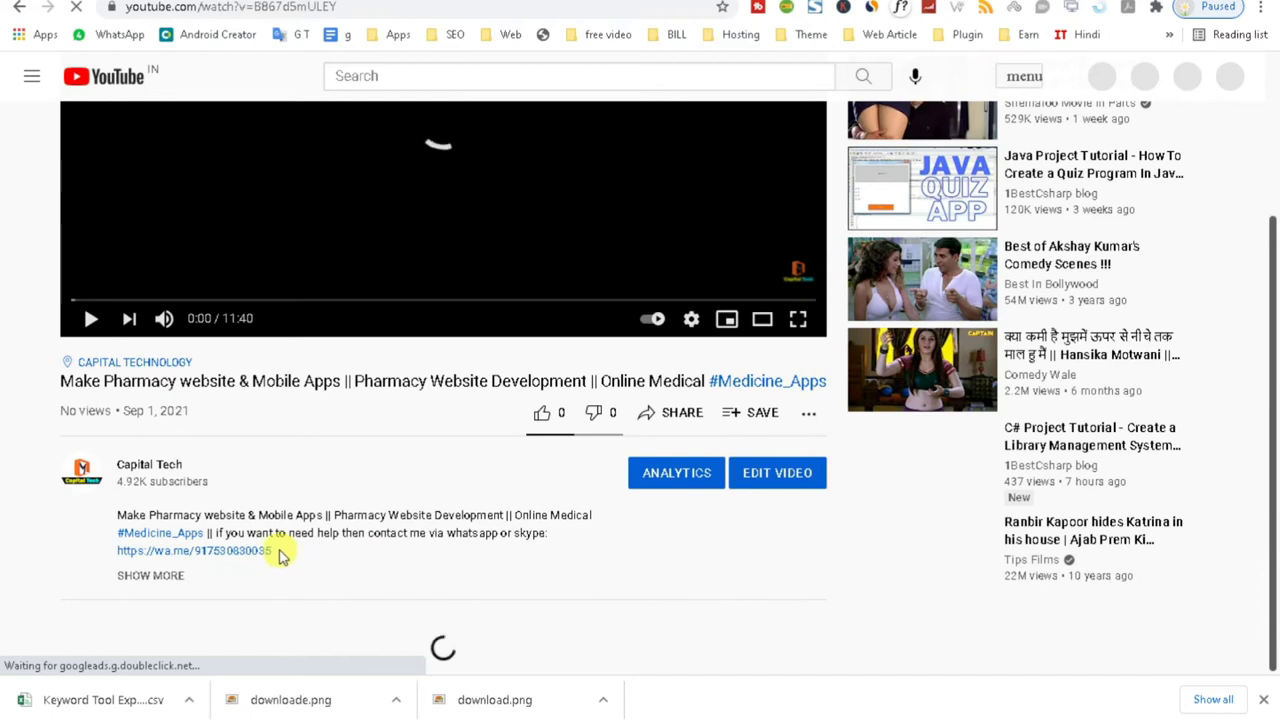
{"action": "triple_click", "coordinate": [122, 515]}
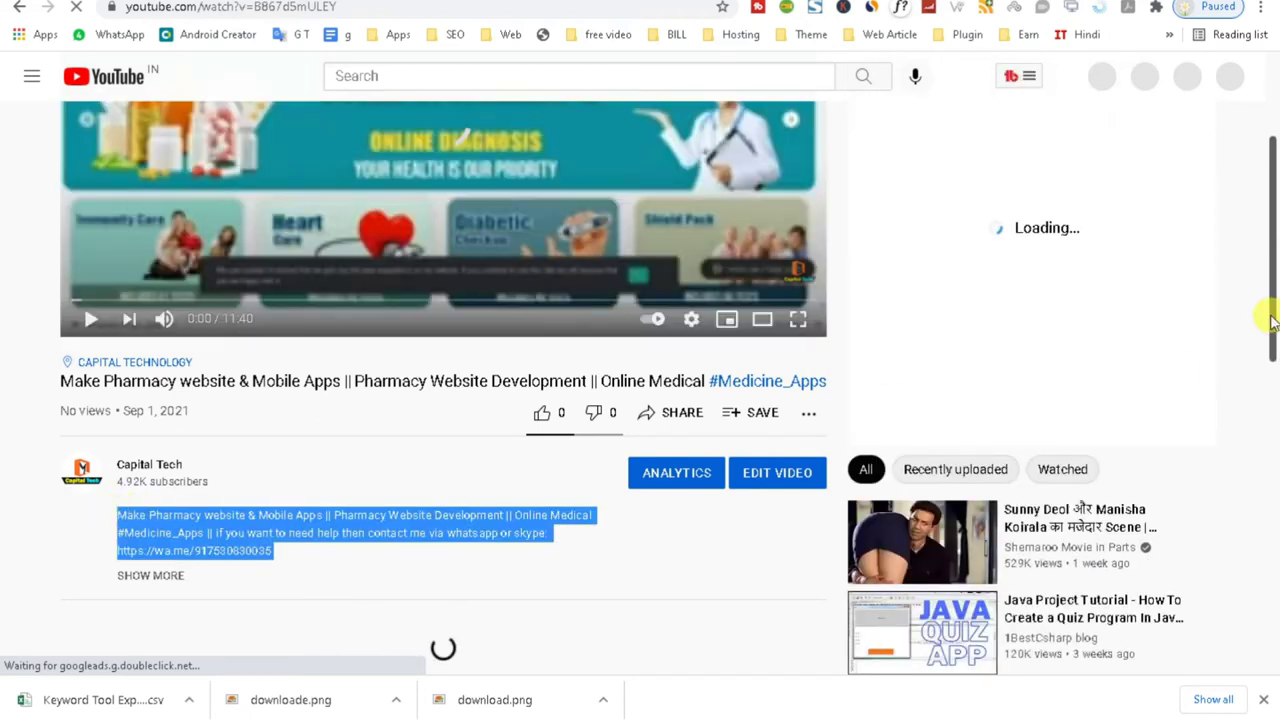
{"action": "scroll", "coordinate": [1268, 356], "scroll_direction": "down", "scroll_amount": 2}
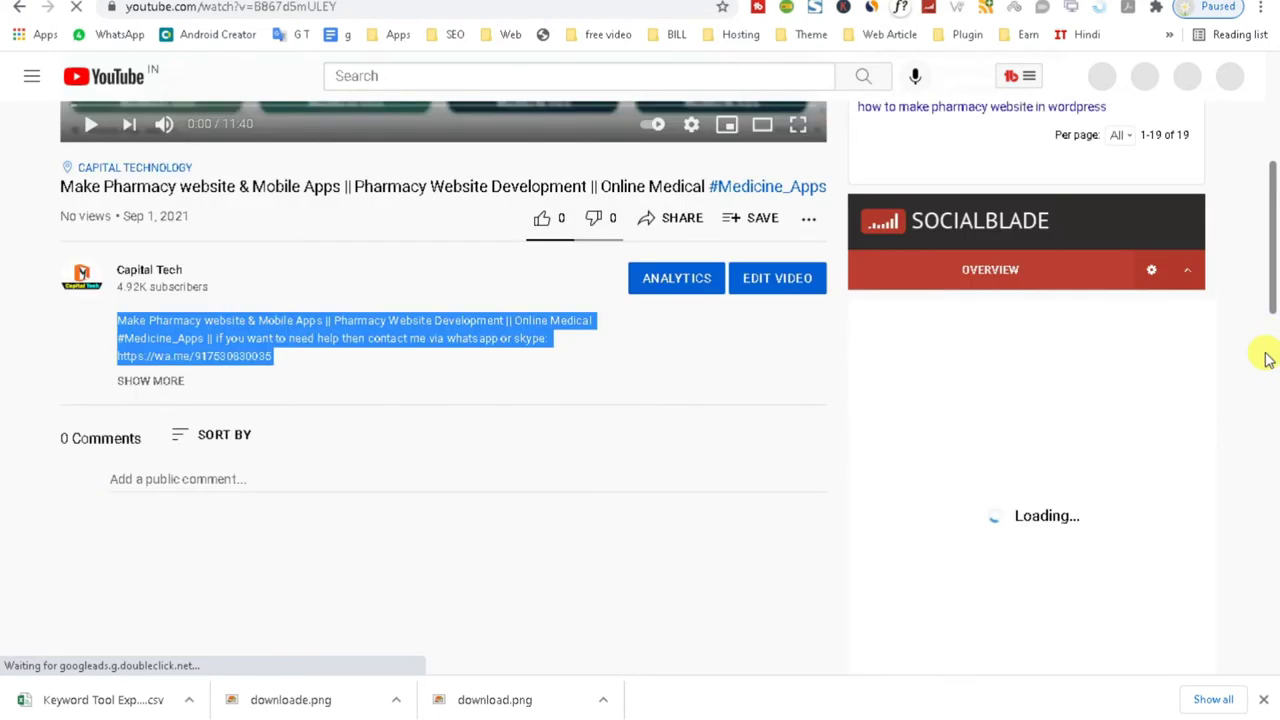
{"action": "left_click", "coordinate": [189, 494]}
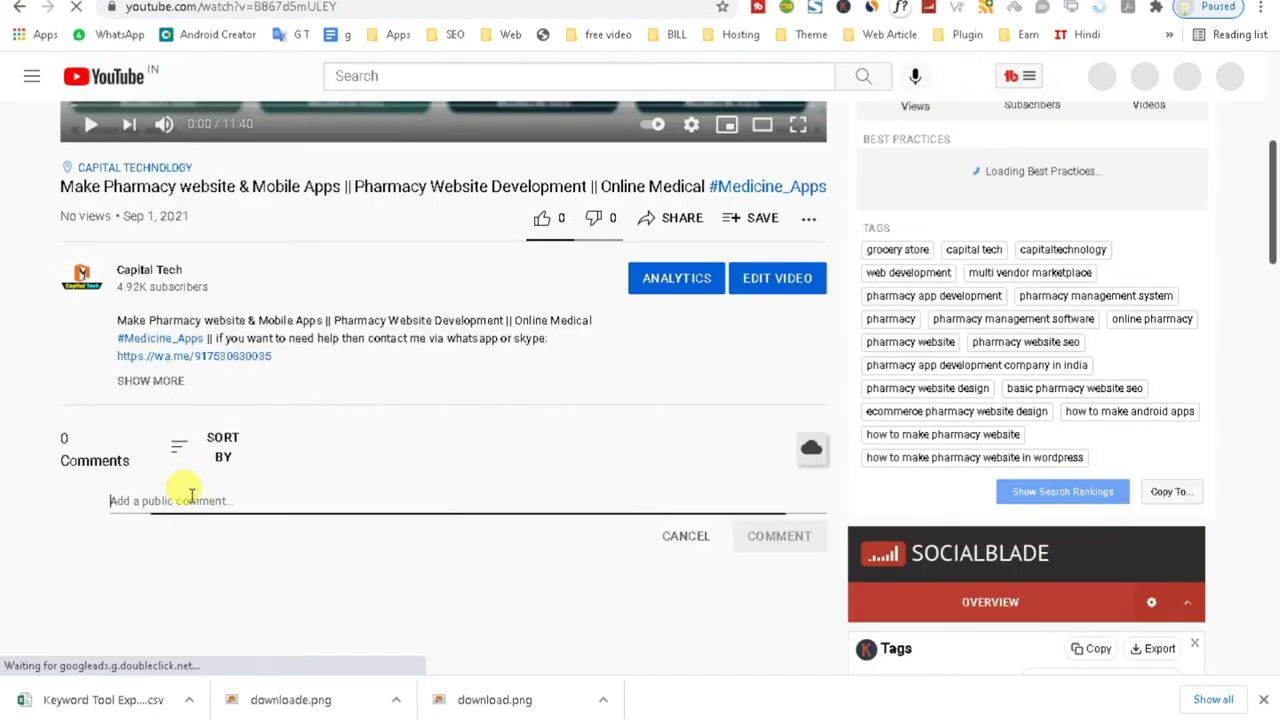
{"action": "key", "text": "ctrl+v"}
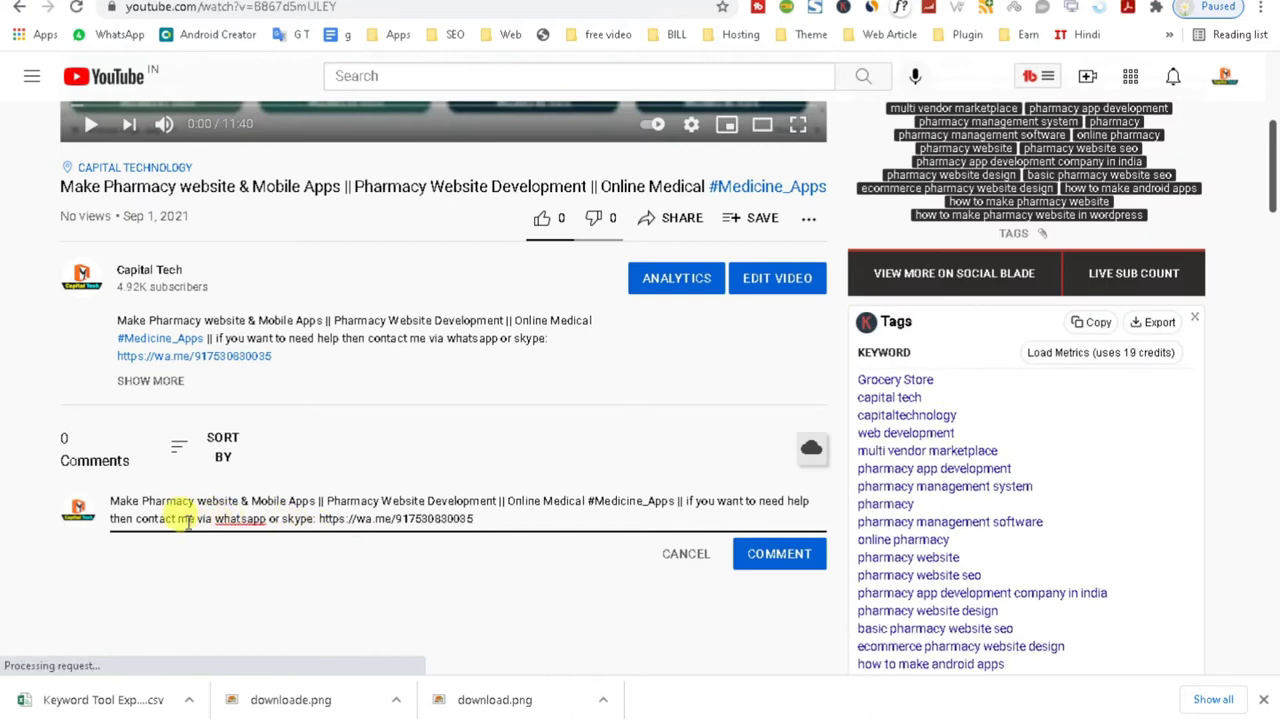
- Remove "if you want to need help then" from the comment draft and post the comment
{"action": "left_click_drag", "start_coordinate": [137, 520], "coordinate": [697, 503]}
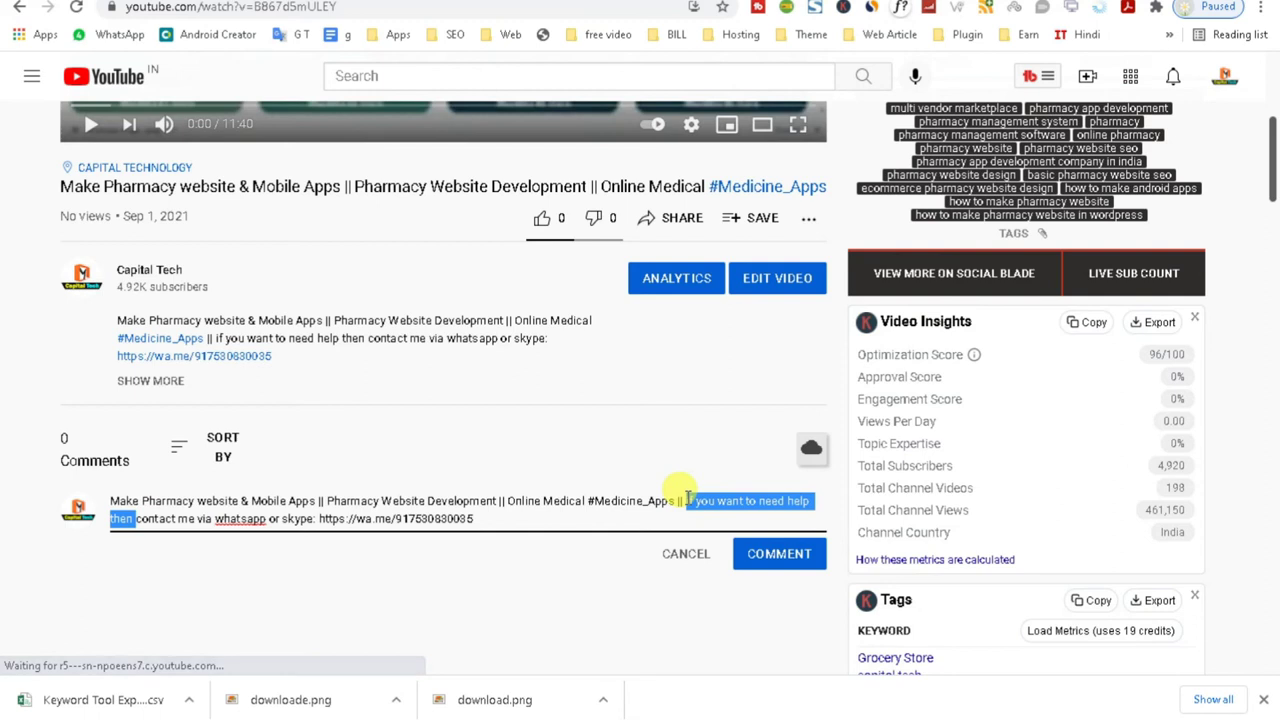
{"action": "key", "text": "BackSpace"}
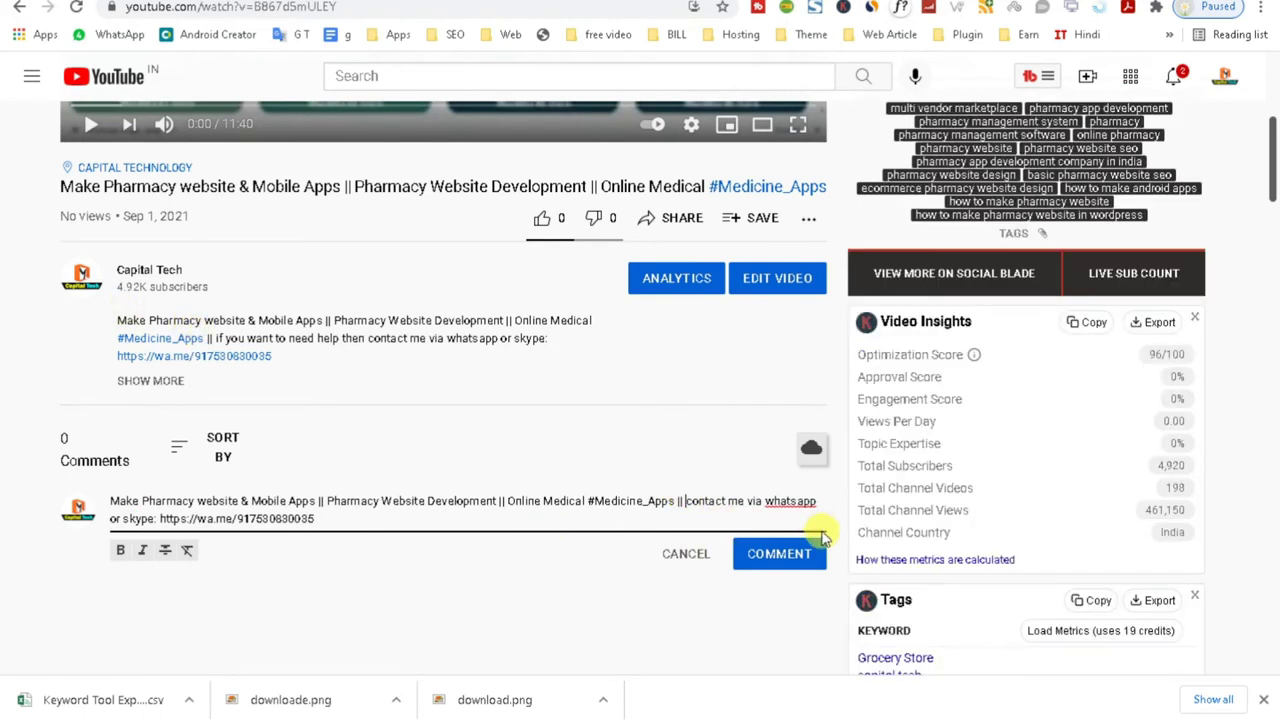
{"action": "left_click", "coordinate": [790, 554]}
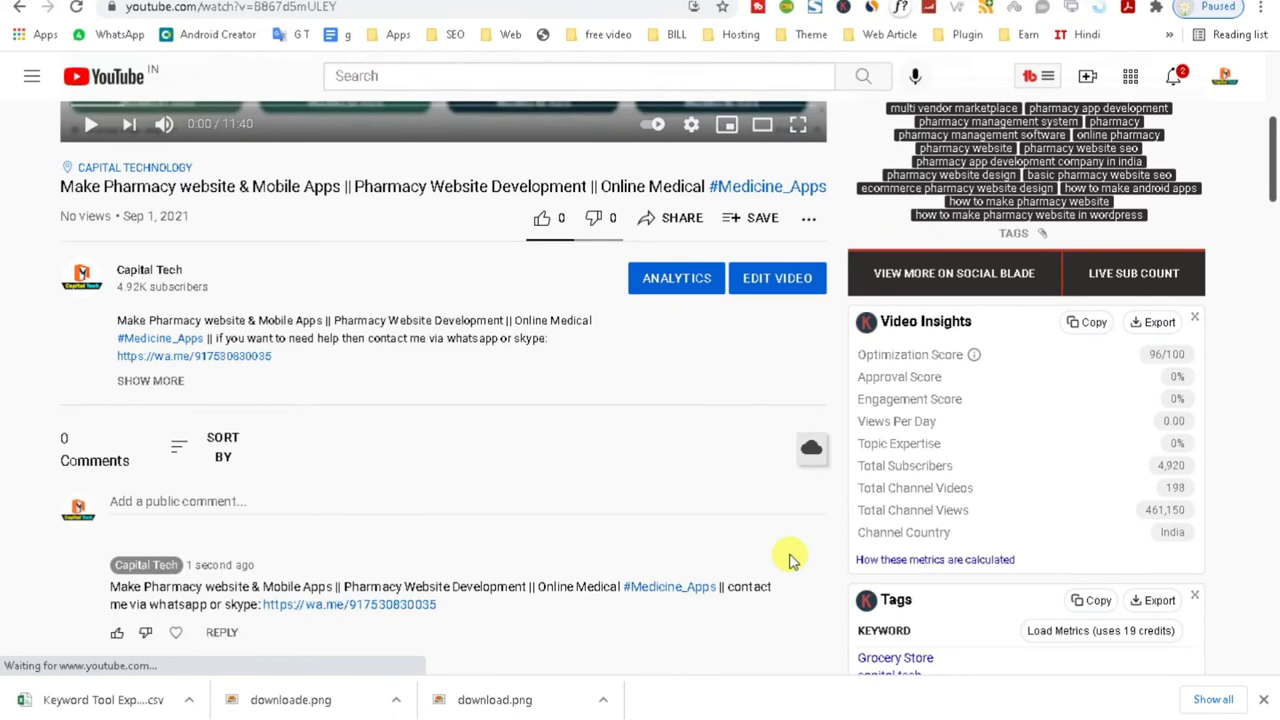
- Pin the newly posted comment on the video and confirm the pinning
{"action": "mouse_move", "coordinate": [783, 578]}
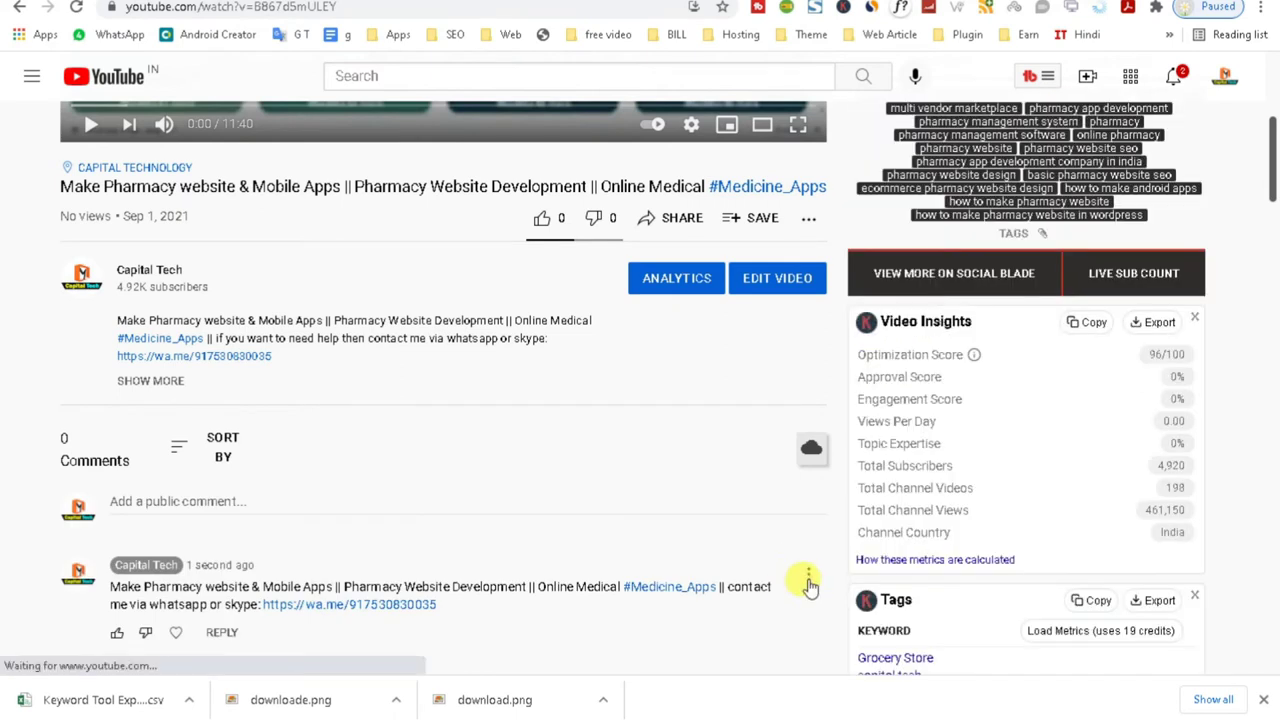
{"action": "left_click", "coordinate": [809, 578]}
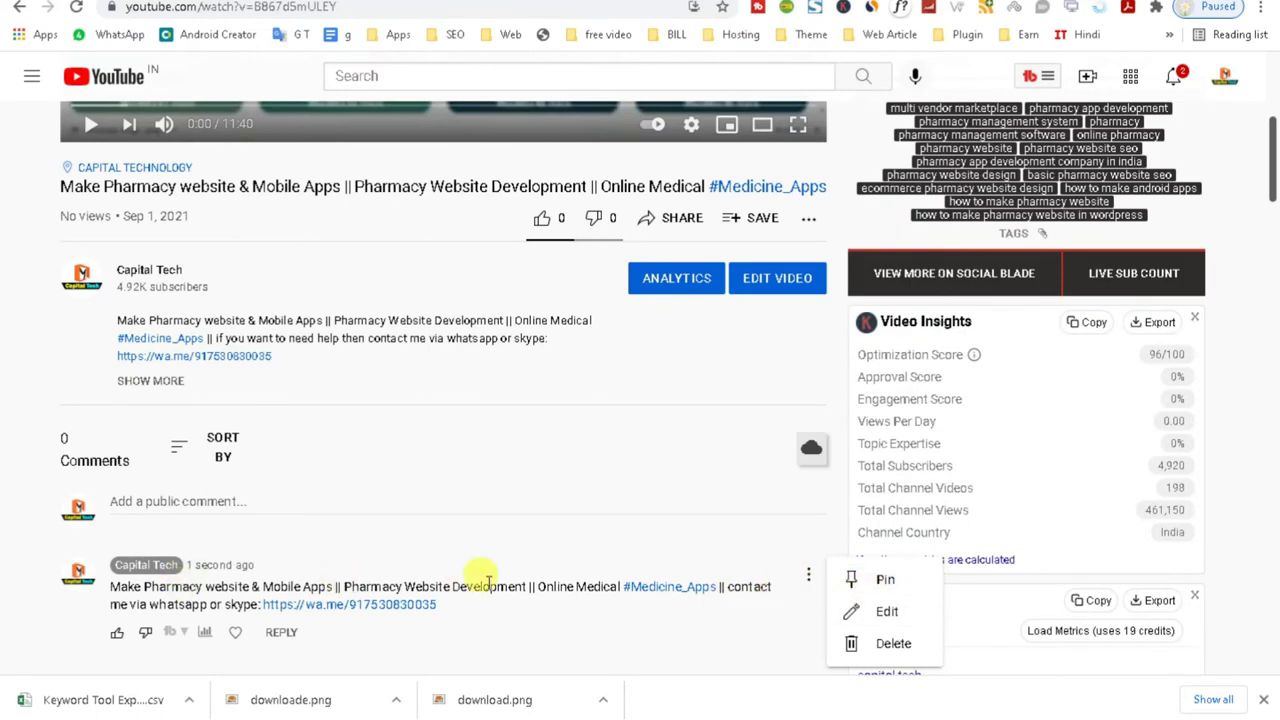
{"action": "left_click", "coordinate": [880, 590]}
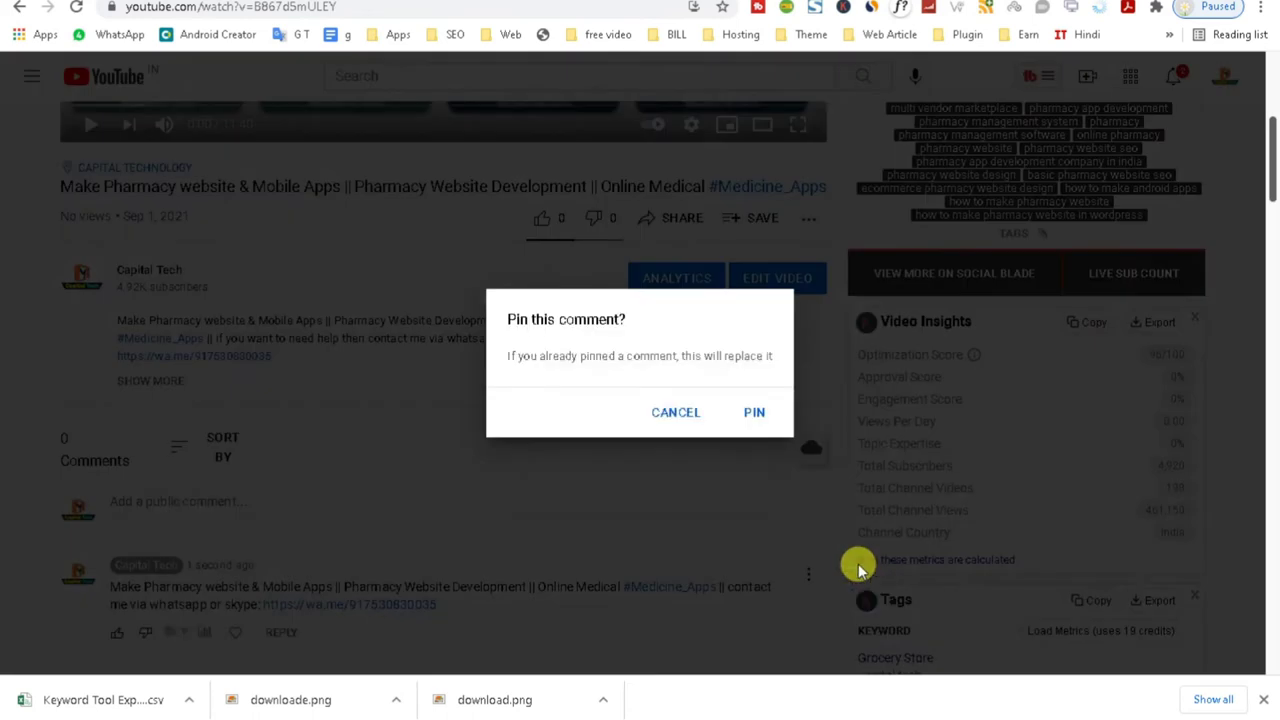
{"action": "left_click", "coordinate": [752, 410]}
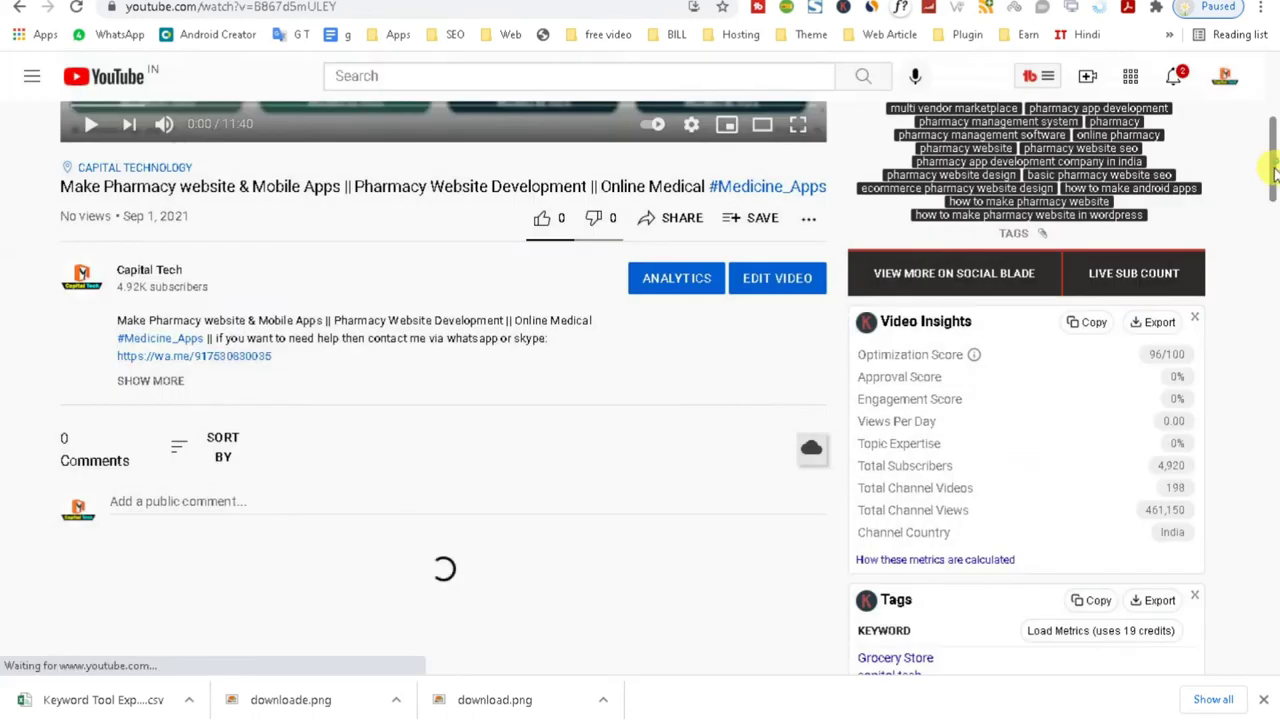
- Review the pinned comment and the list of tag keywords on the video's watch page
{"action": "left_click_drag", "start_coordinate": [1271, 163], "coordinate": [1270, 206]}
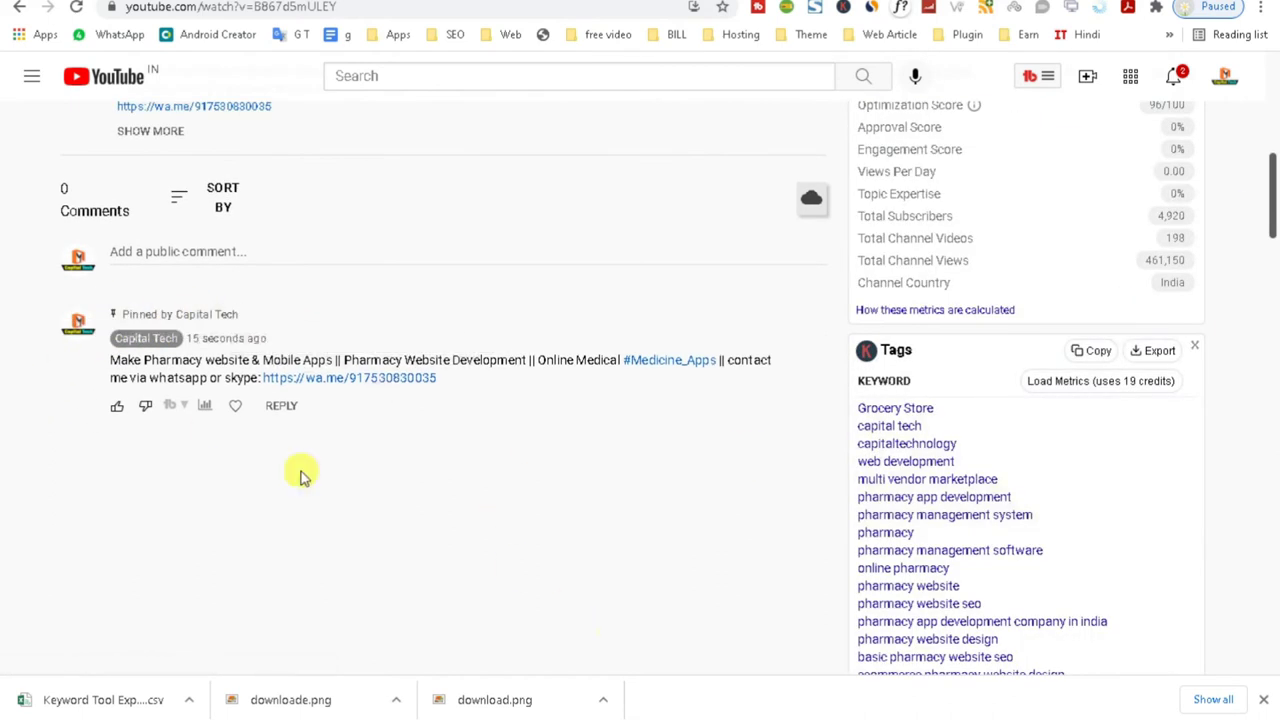
{"action": "left_click_drag", "start_coordinate": [131, 318], "coordinate": [240, 314]}
{"action": "left_click", "coordinate": [240, 314]}
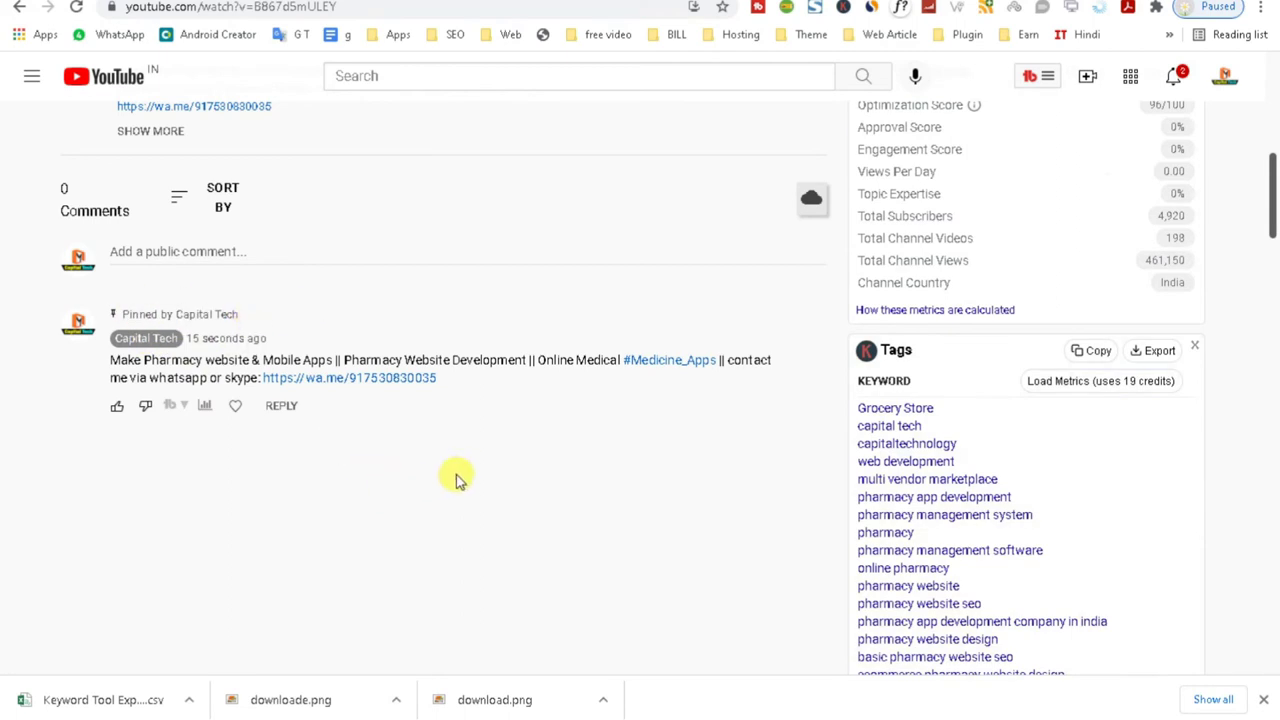
{"action": "left_click_drag", "start_coordinate": [1271, 214], "coordinate": [1275, 240]}
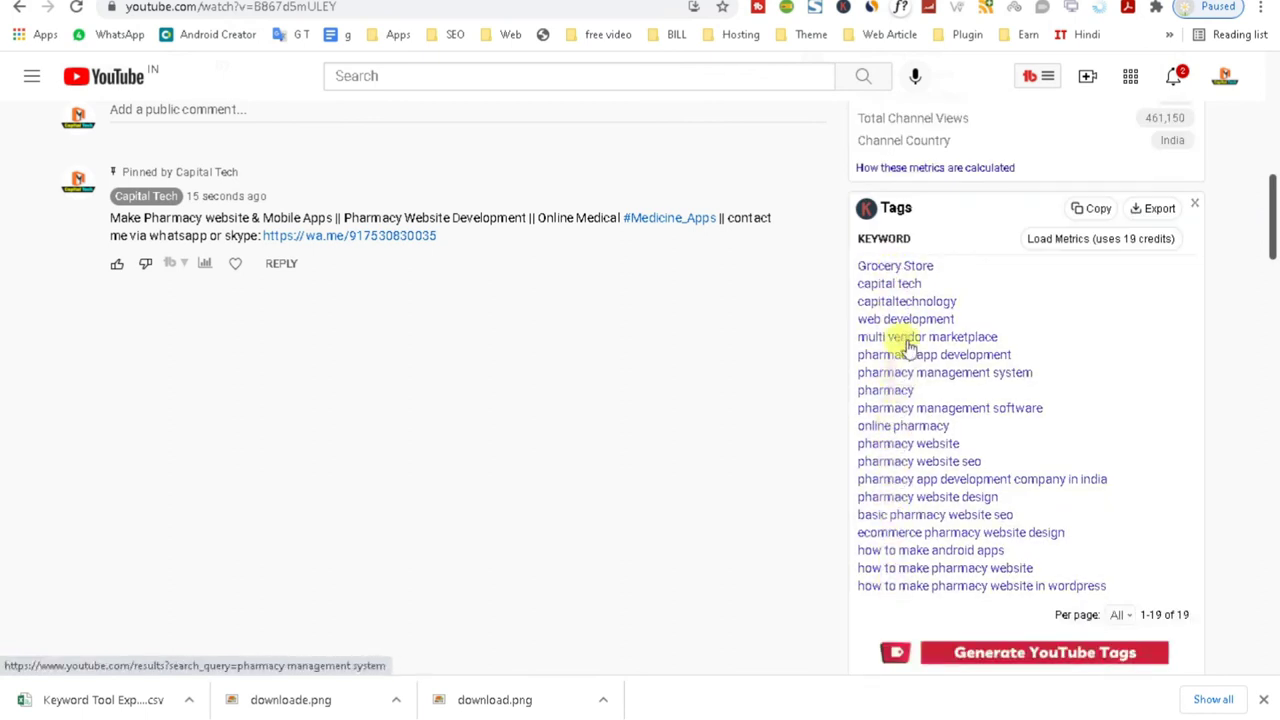
{"action": "mouse_move", "coordinate": [1270, 240]}
{"action": "left_mouse_down"}
{"action": "mouse_move", "coordinate": [1270, 155]}
{"action": "mouse_move", "coordinate": [1274, 230]}
{"action": "left_mouse_up"}
{"action": "scroll", "coordinate": [920, 371], "scroll_direction": "down", "scroll_amount": 1}
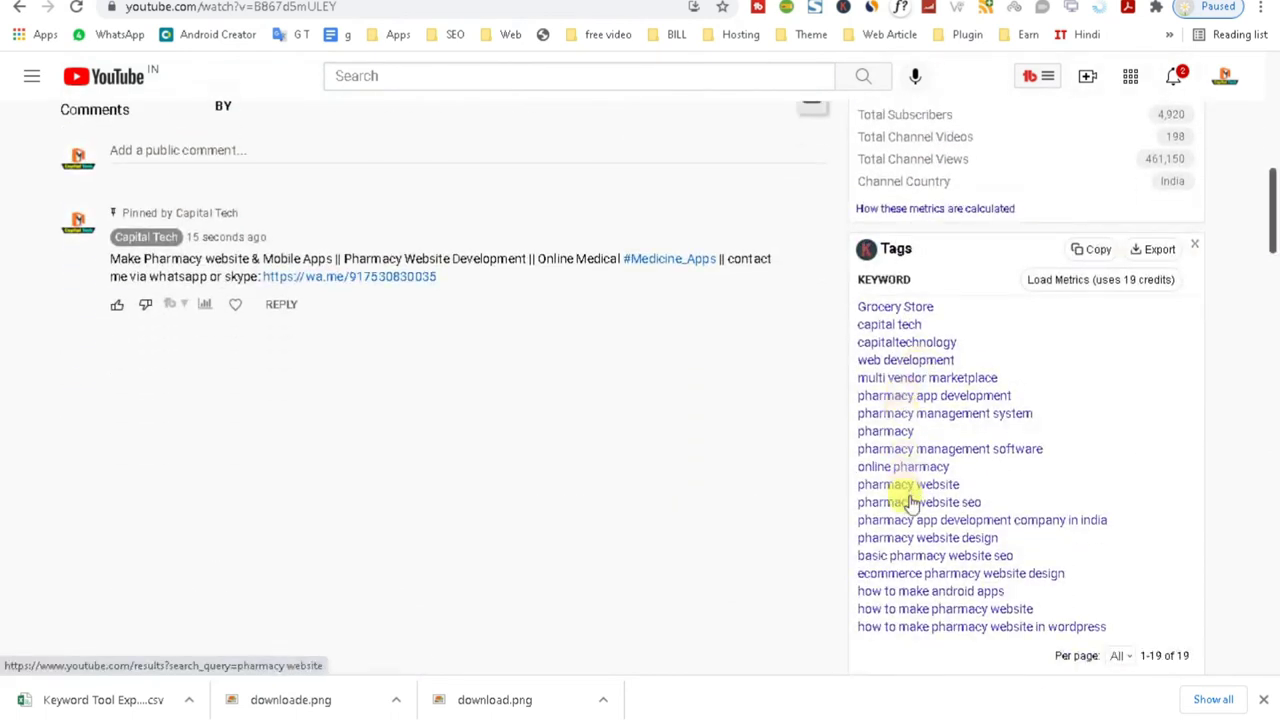
{"action": "left_click_drag", "start_coordinate": [1268, 222], "coordinate": [1273, 118]}
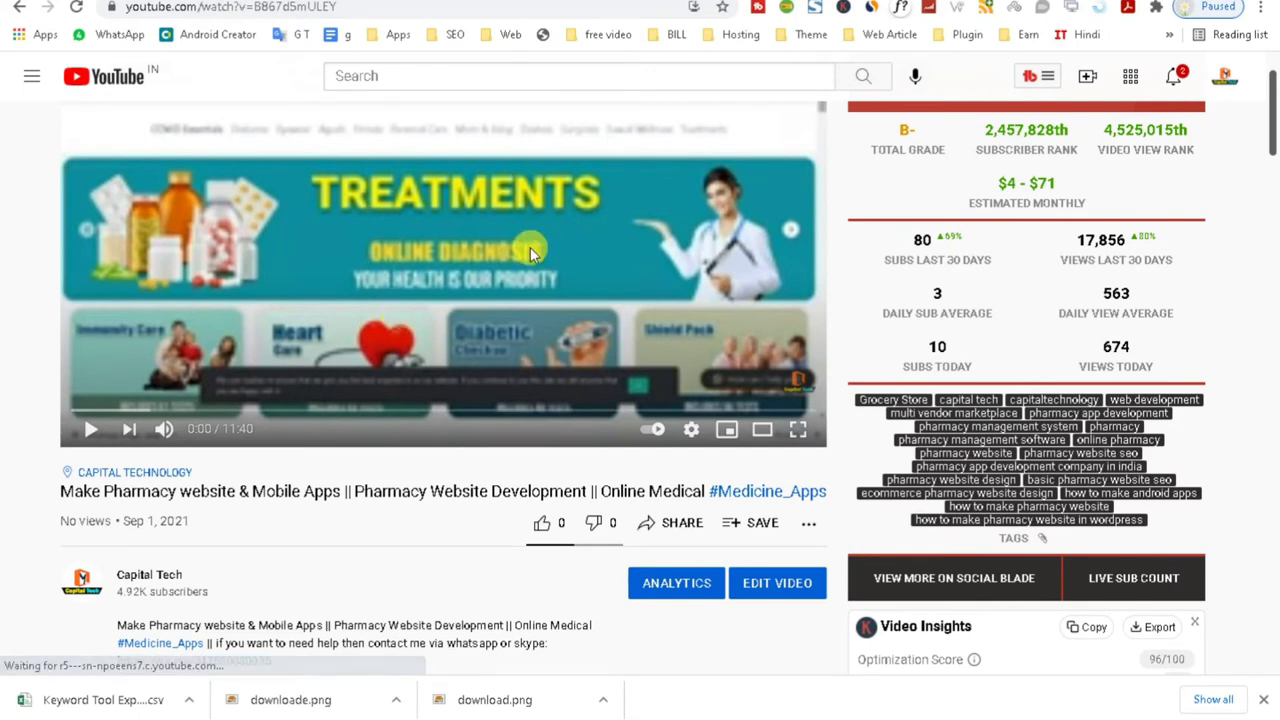
- Share the video as a channel community post with the copied title, hashtag and contact link as its text, and publish it
{"action": "scroll", "coordinate": [1272, 138], "scroll_direction": "up", "scroll_amount": 1}
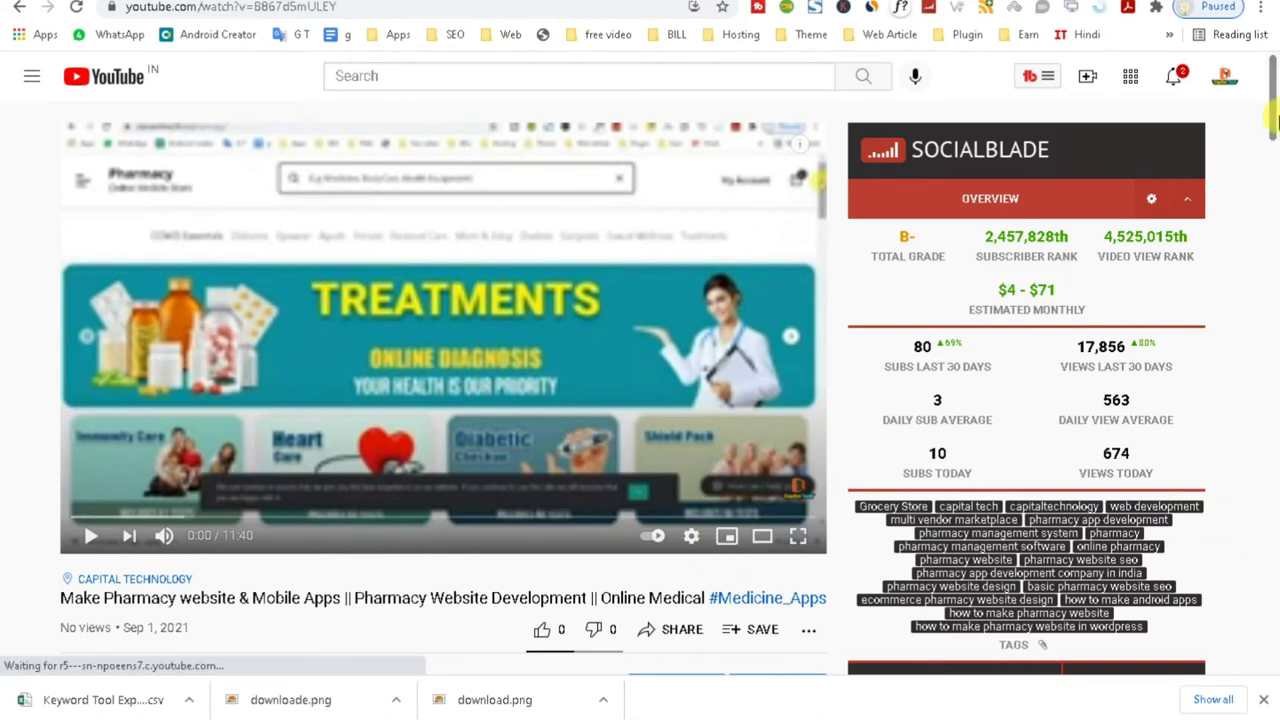
{"action": "scroll", "coordinate": [1270, 110], "scroll_direction": "down", "scroll_amount": 3}
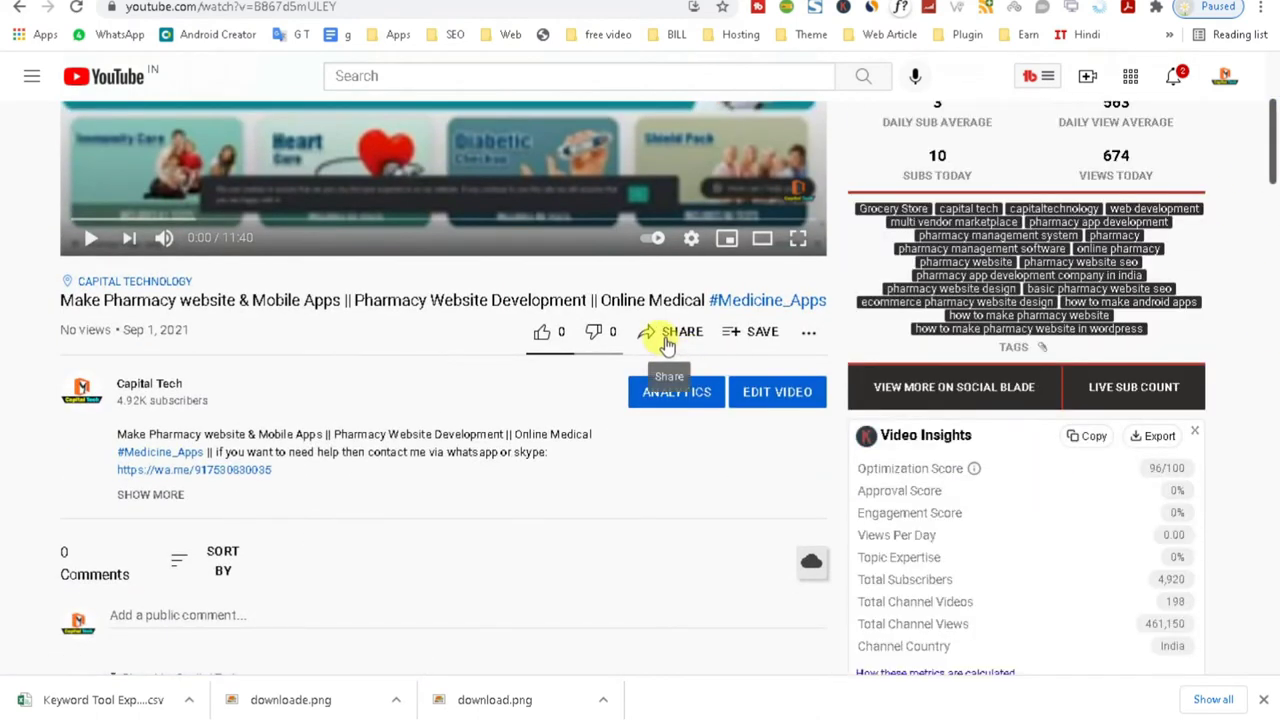
{"action": "left_click", "coordinate": [668, 341]}
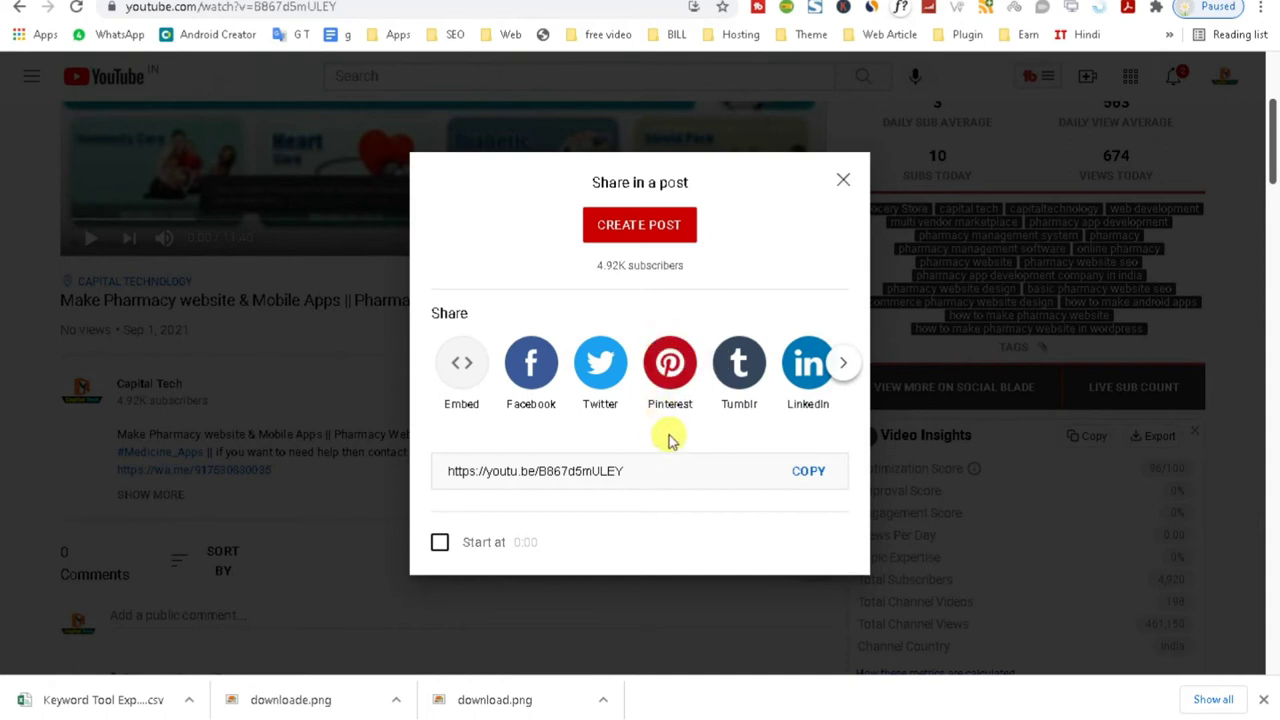
{"action": "left_click", "coordinate": [636, 226]}
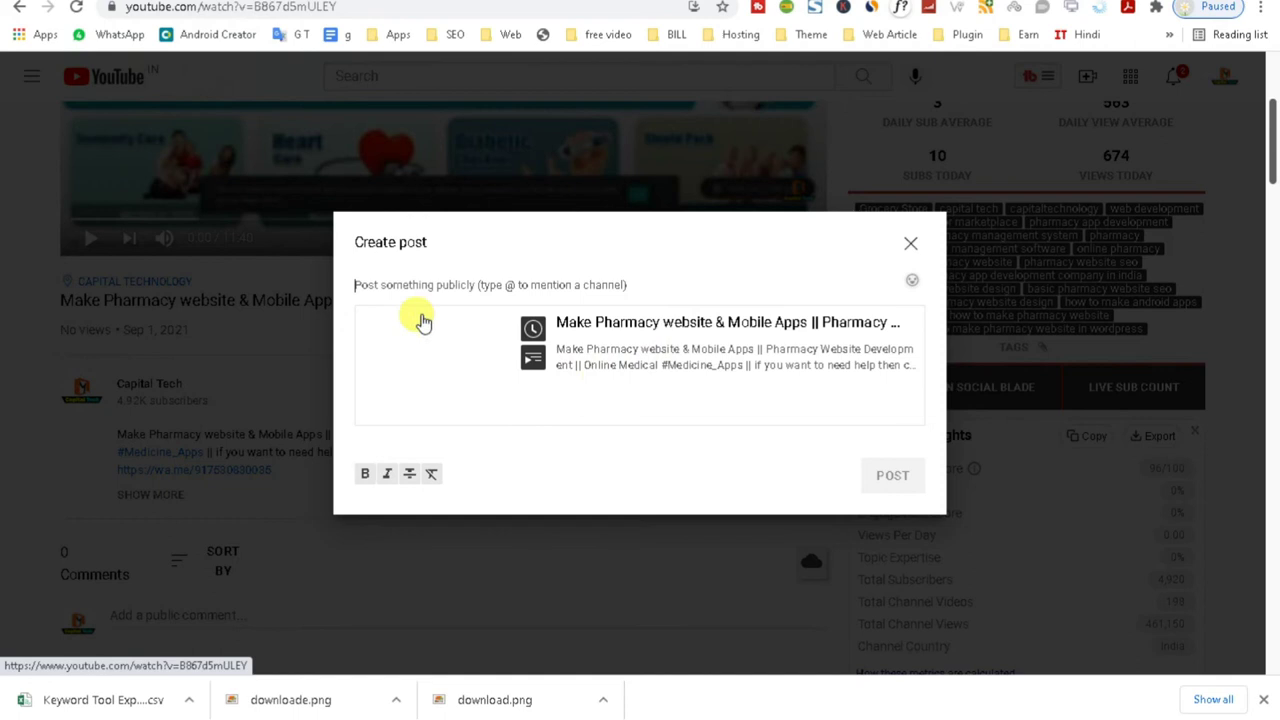
{"action": "left_click", "coordinate": [371, 284]}
{"action": "key", "text": "ctrl+v"}
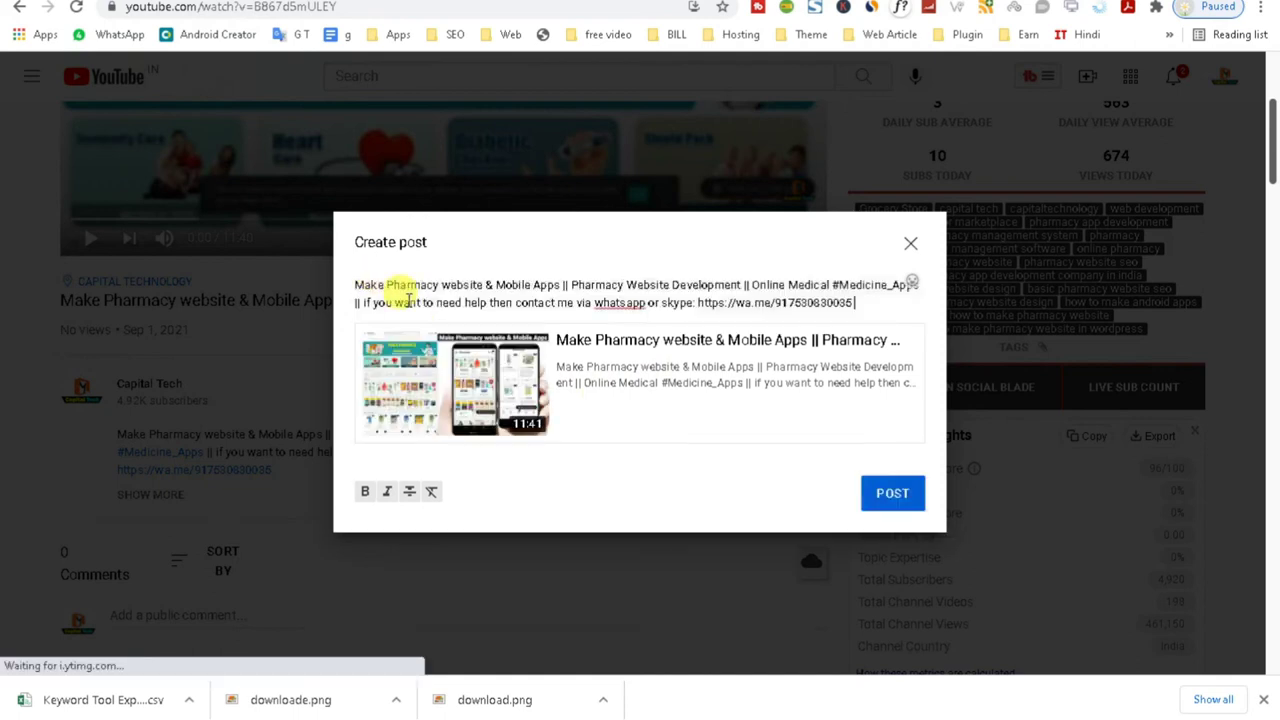
{"action": "left_click", "coordinate": [903, 502]}
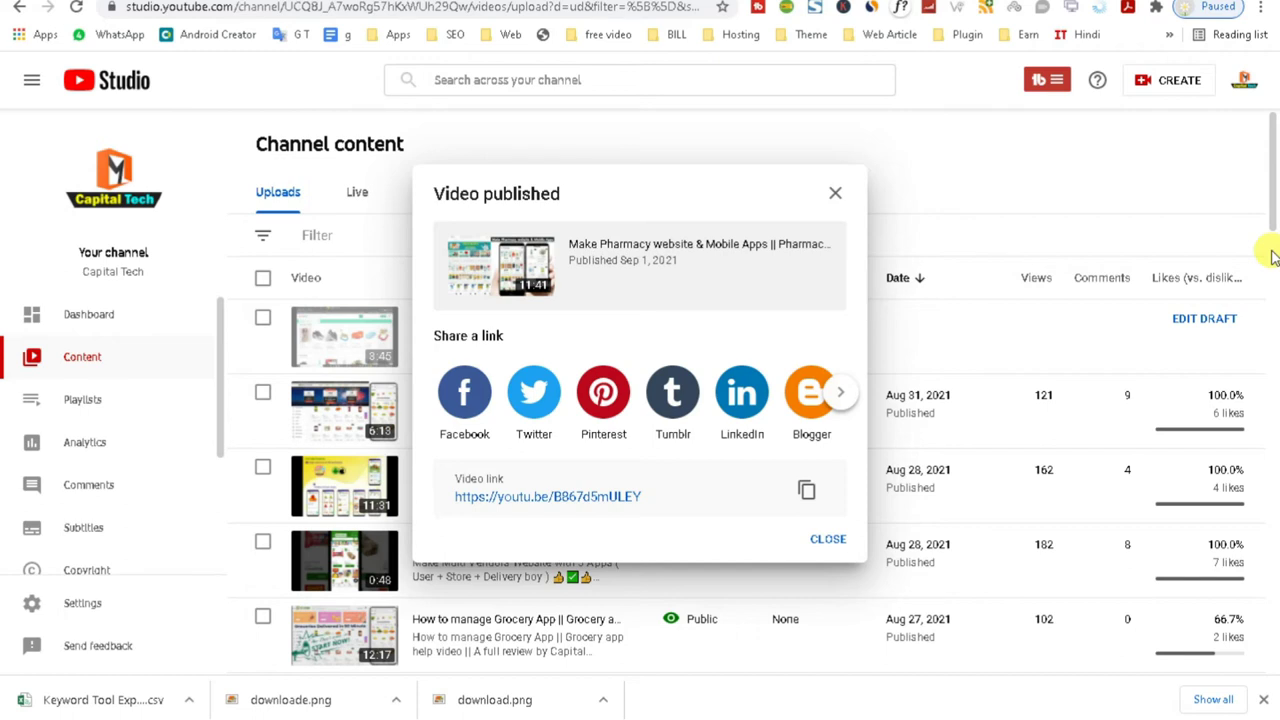
- Start a Facebook share from the published video's sharing options and paste the copied description text as its message
{"action": "left_click", "coordinate": [843, 401]}
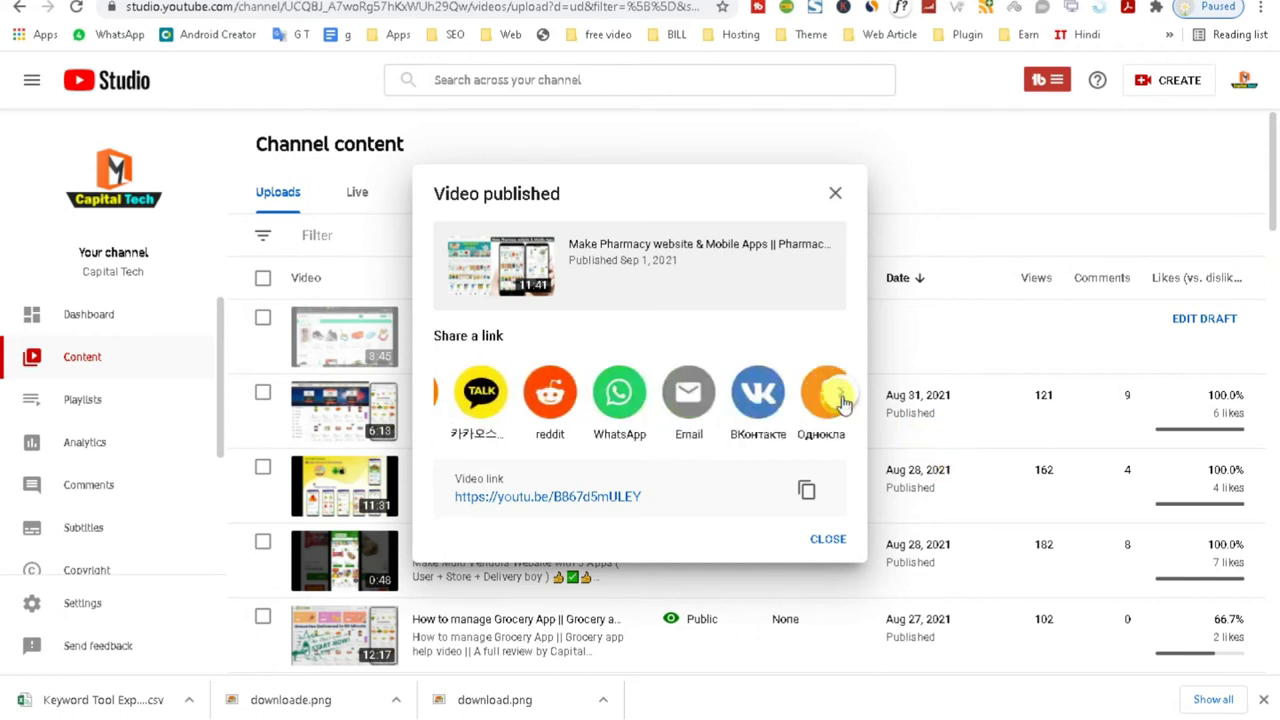
{"action": "left_click", "coordinate": [445, 397]}
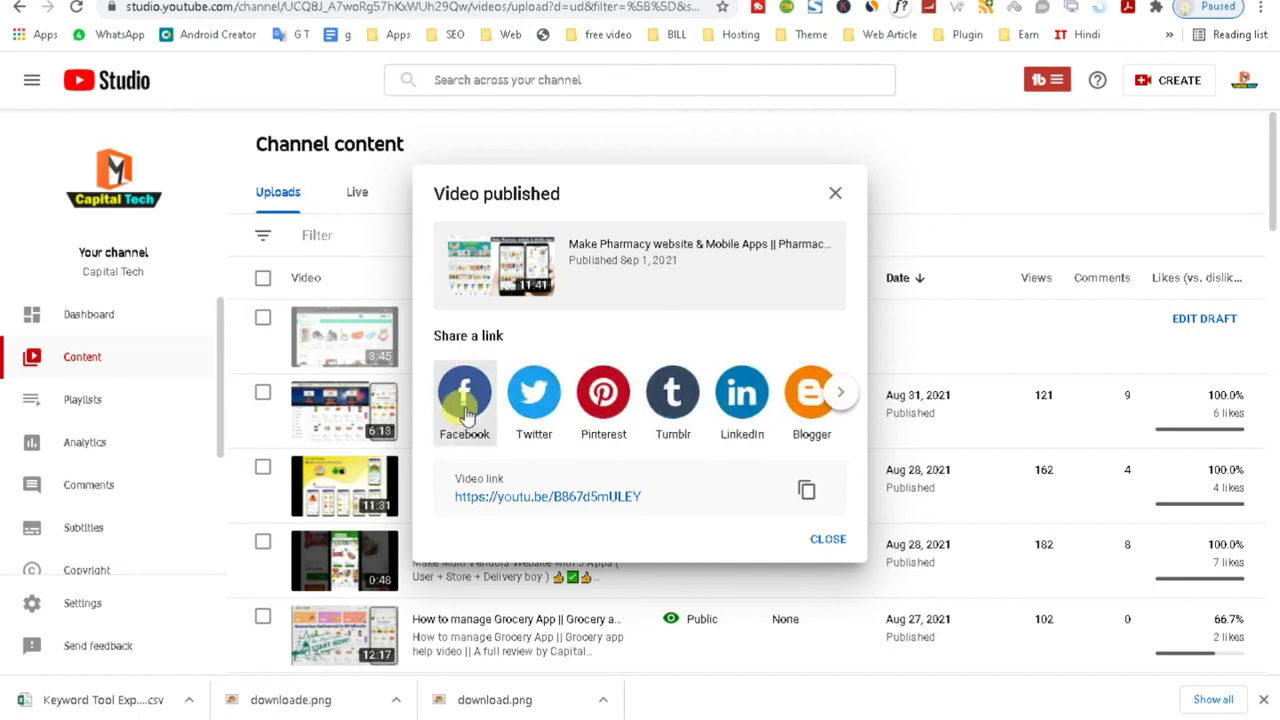
{"action": "left_click", "coordinate": [466, 412]}
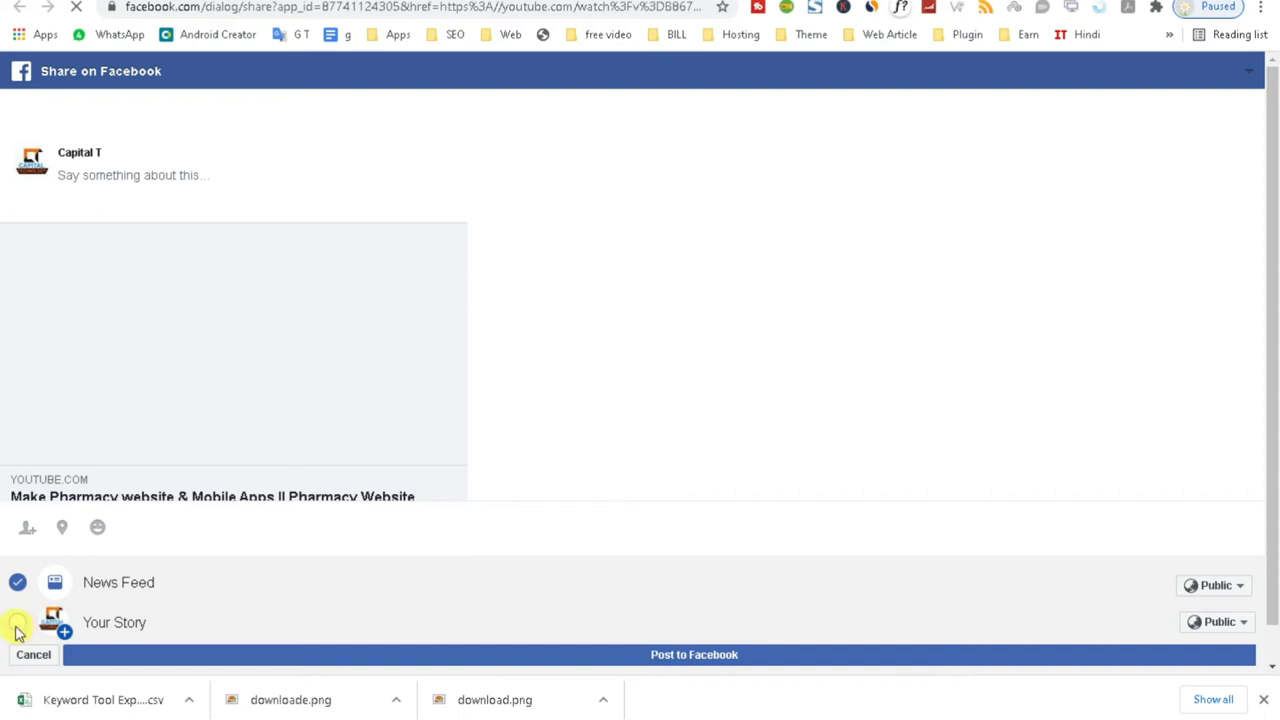
{"action": "left_click", "coordinate": [25, 630]}
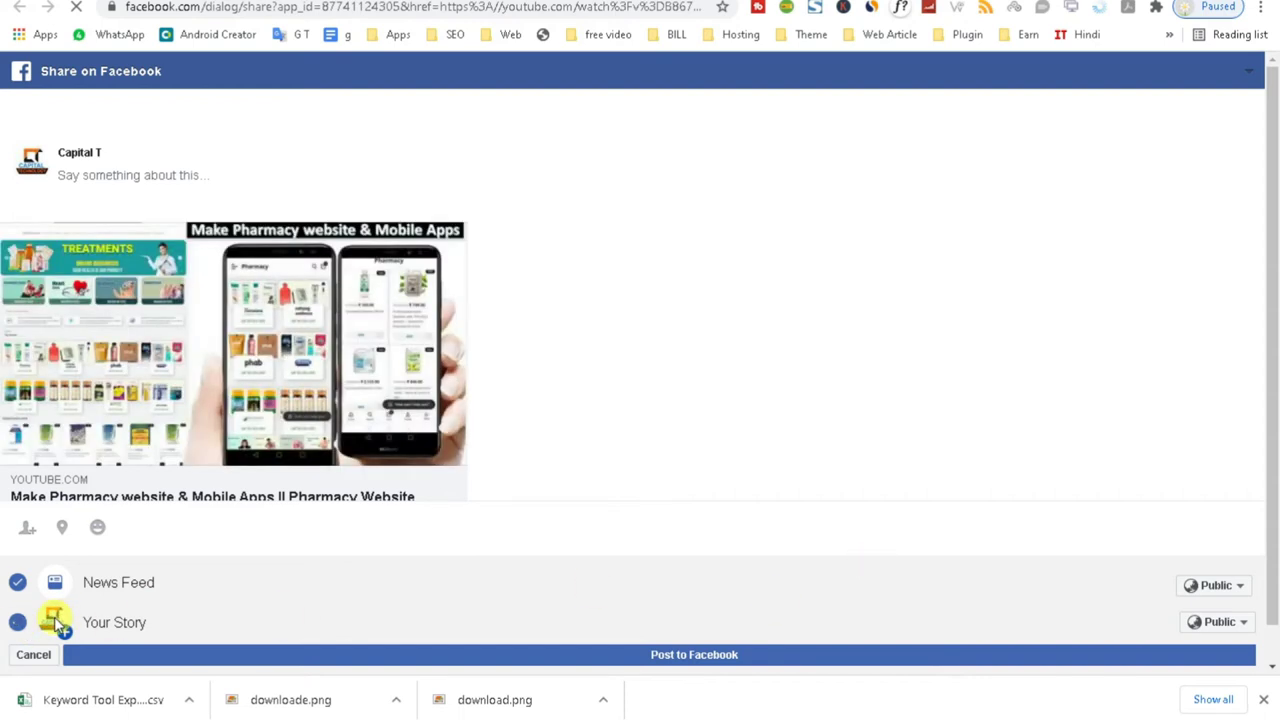
{"action": "left_click", "coordinate": [51, 620]}
{"action": "left_click", "coordinate": [88, 172]}
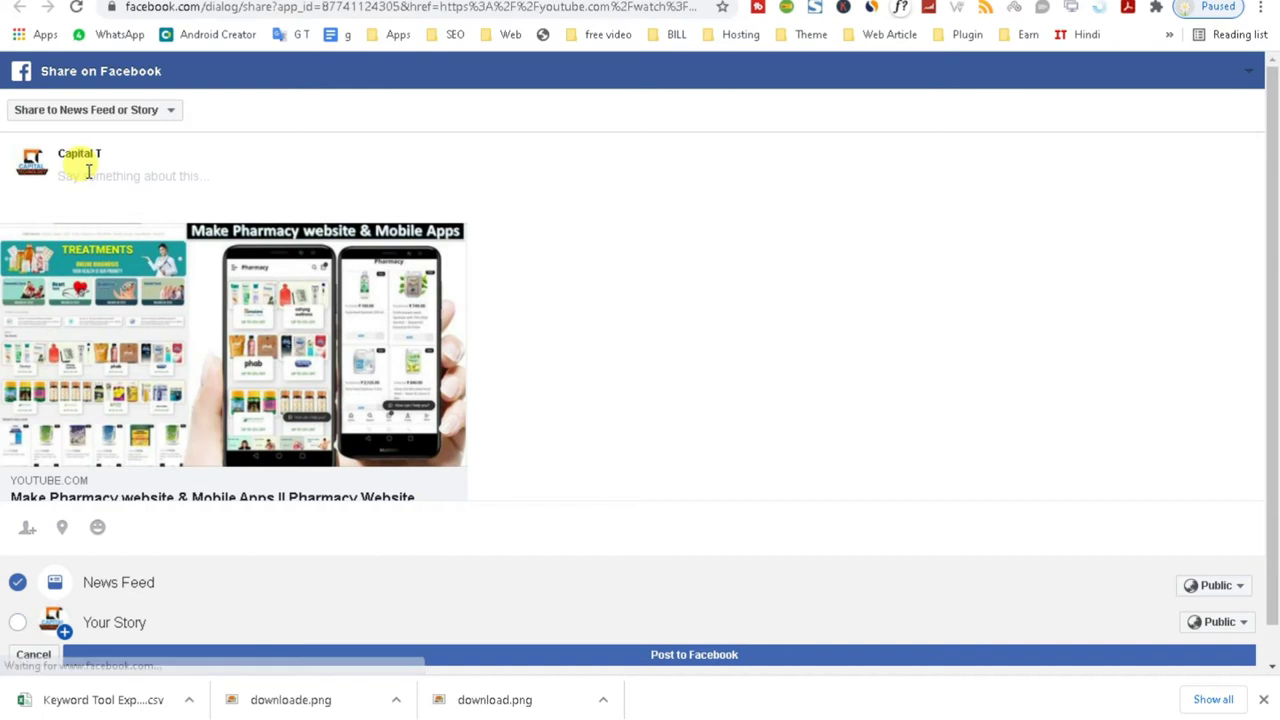
{"action": "key", "text": "ctrl+v"}
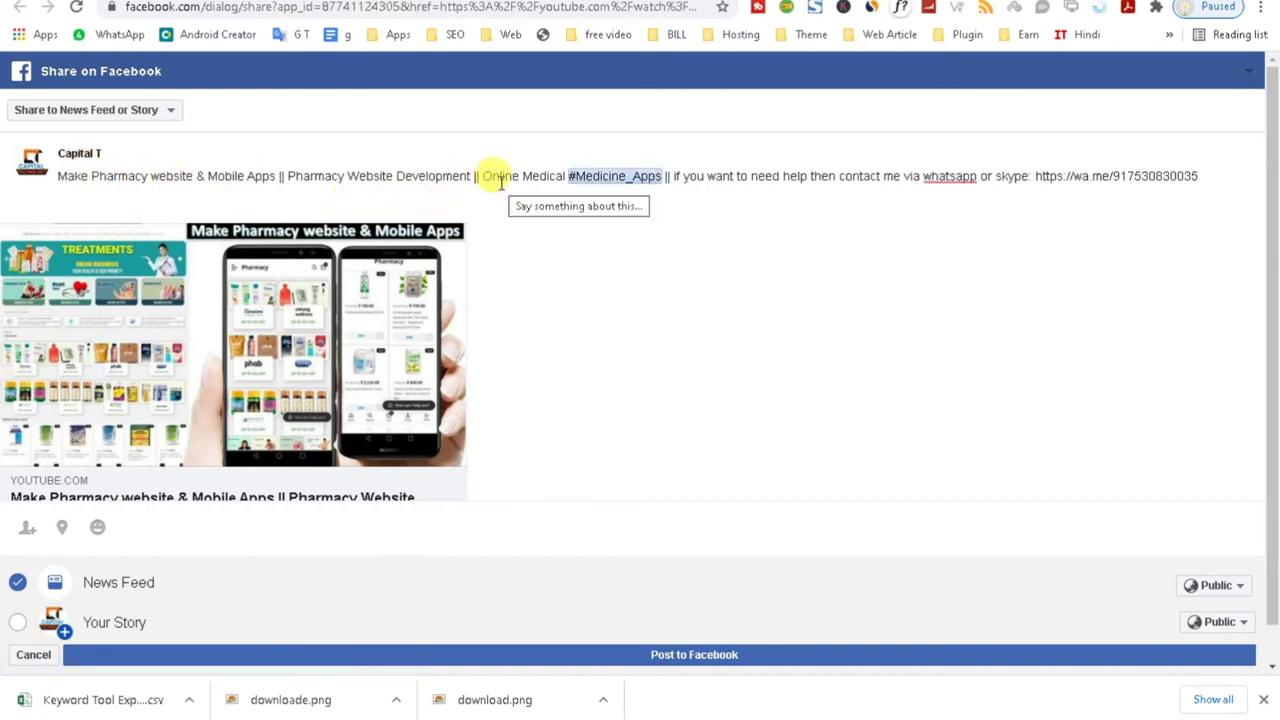
- Include Your Story along with News Feed as a destination and publish the Facebook share
{"action": "left_click_drag", "start_coordinate": [278, 178], "coordinate": [54, 180]}
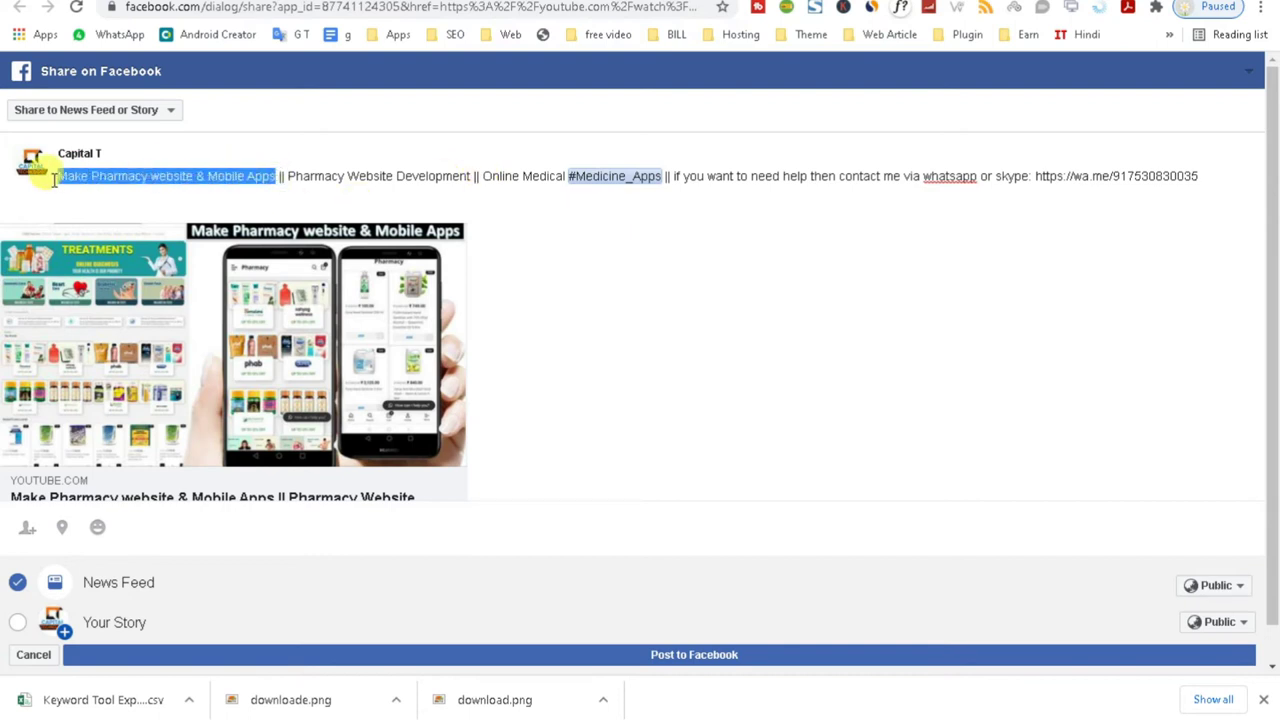
{"action": "left_click", "coordinate": [17, 623]}
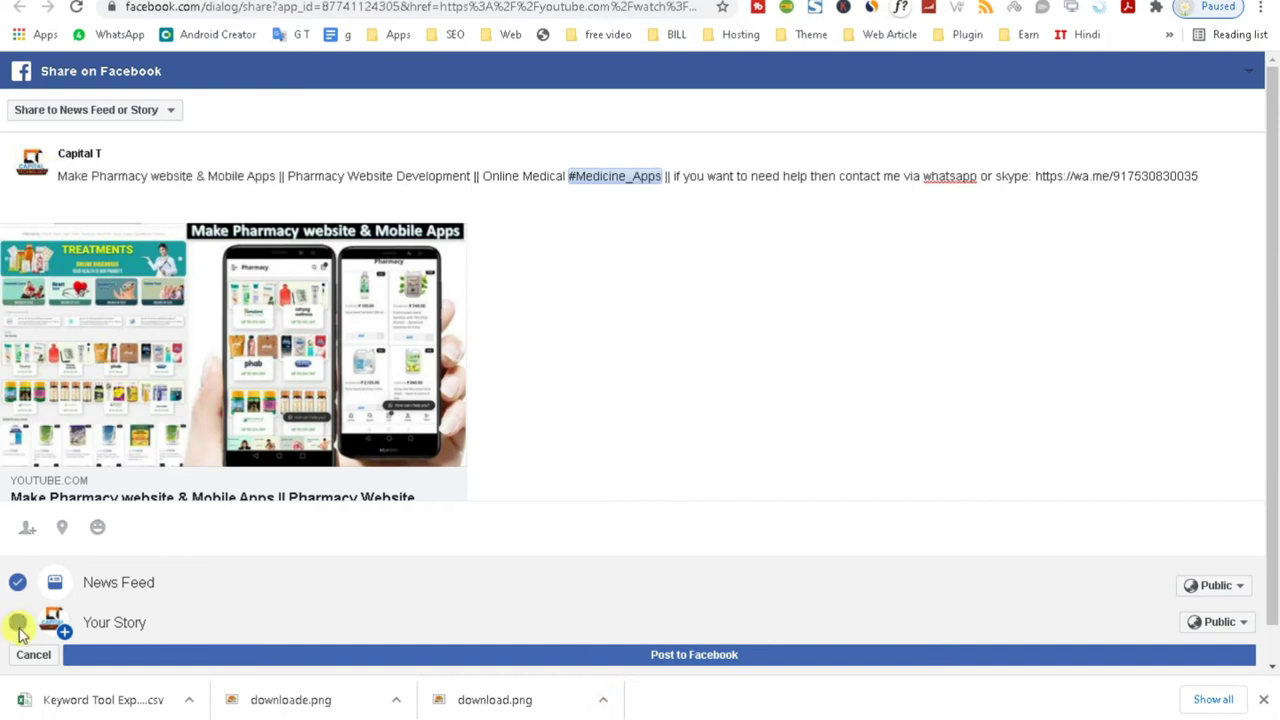
{"action": "left_click", "coordinate": [639, 666]}
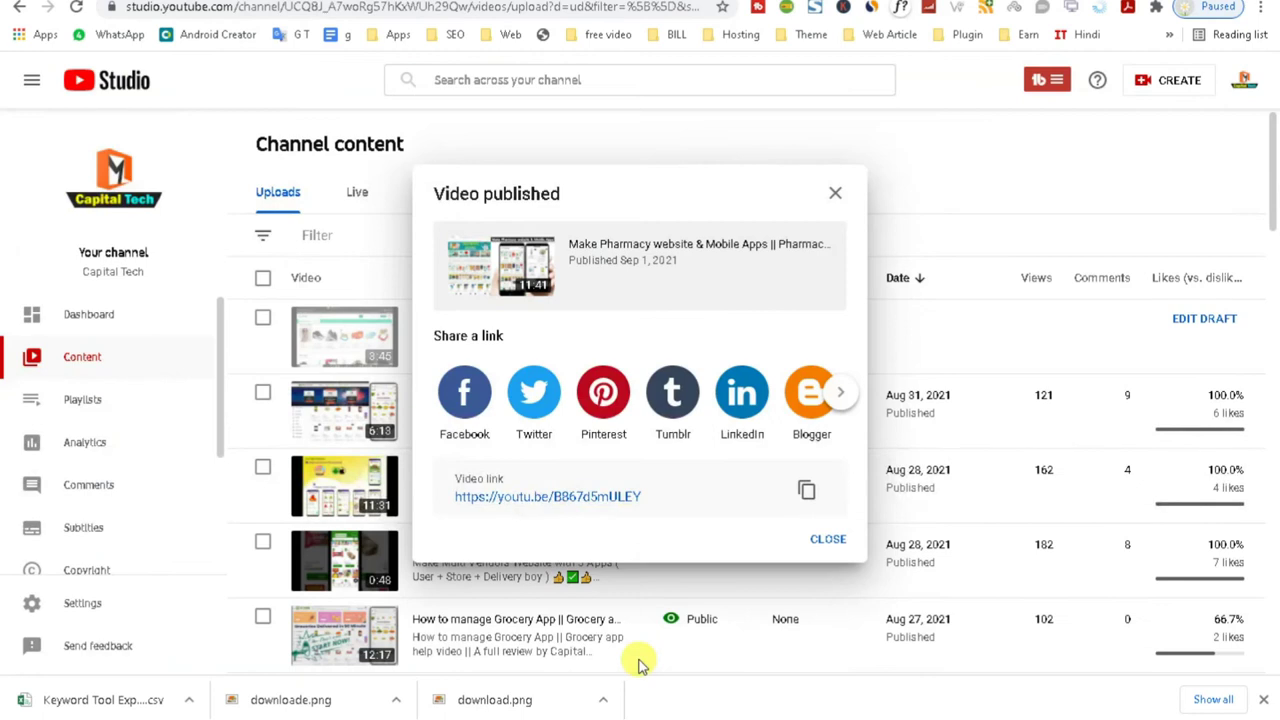
- Start another Facebook share of the video and direct it to the managed page Capital Technology
{"action": "left_click", "coordinate": [464, 395]}
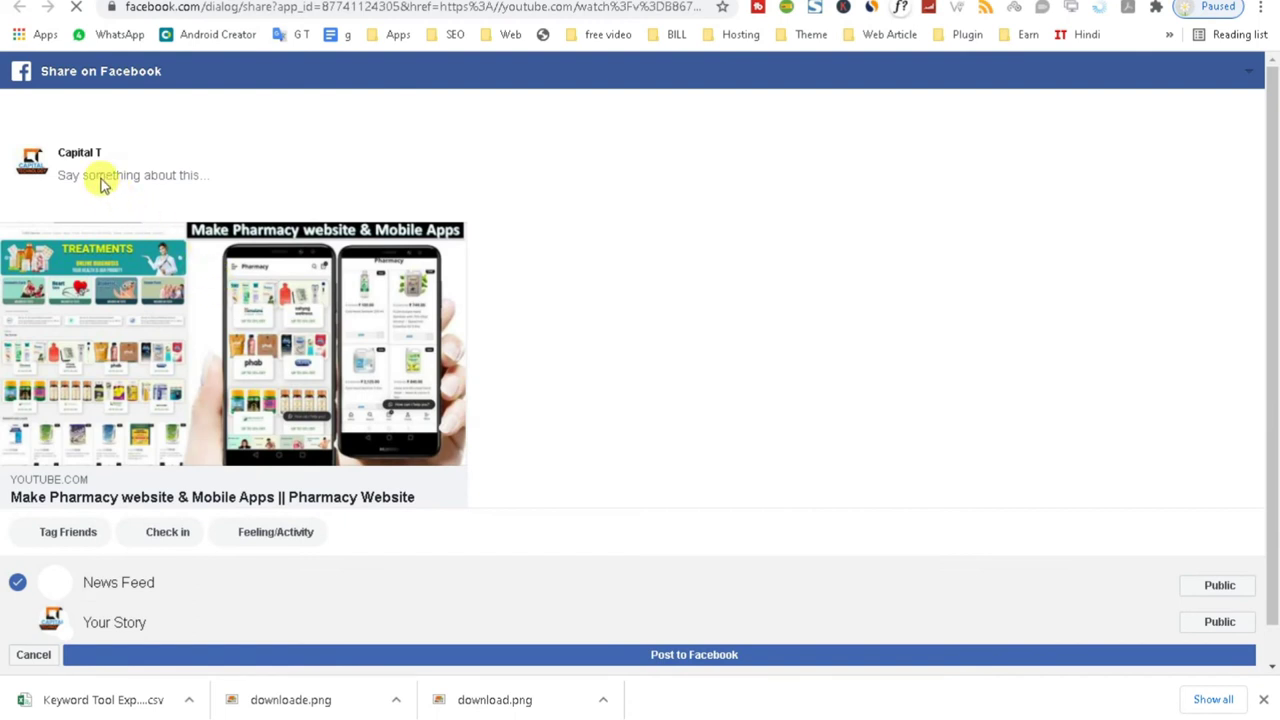
{"action": "left_click", "coordinate": [17, 625]}
{"action": "left_click", "coordinate": [158, 112]}
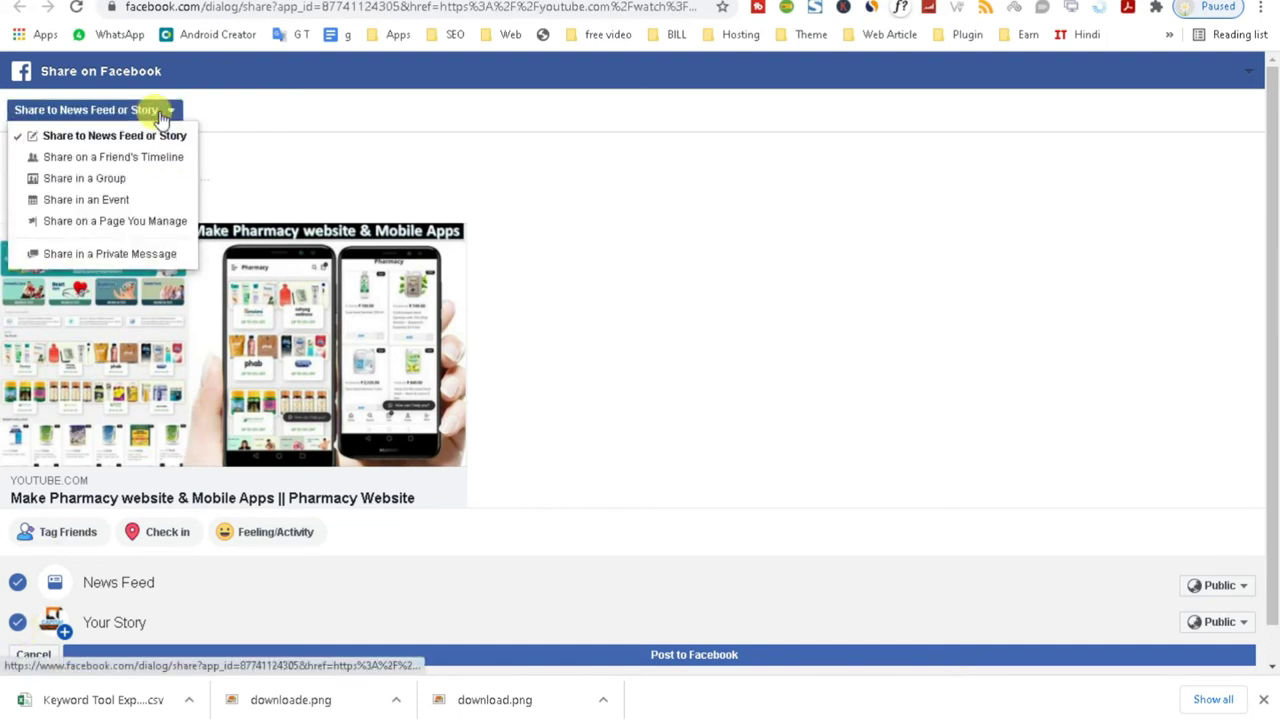
{"action": "left_click", "coordinate": [155, 224]}
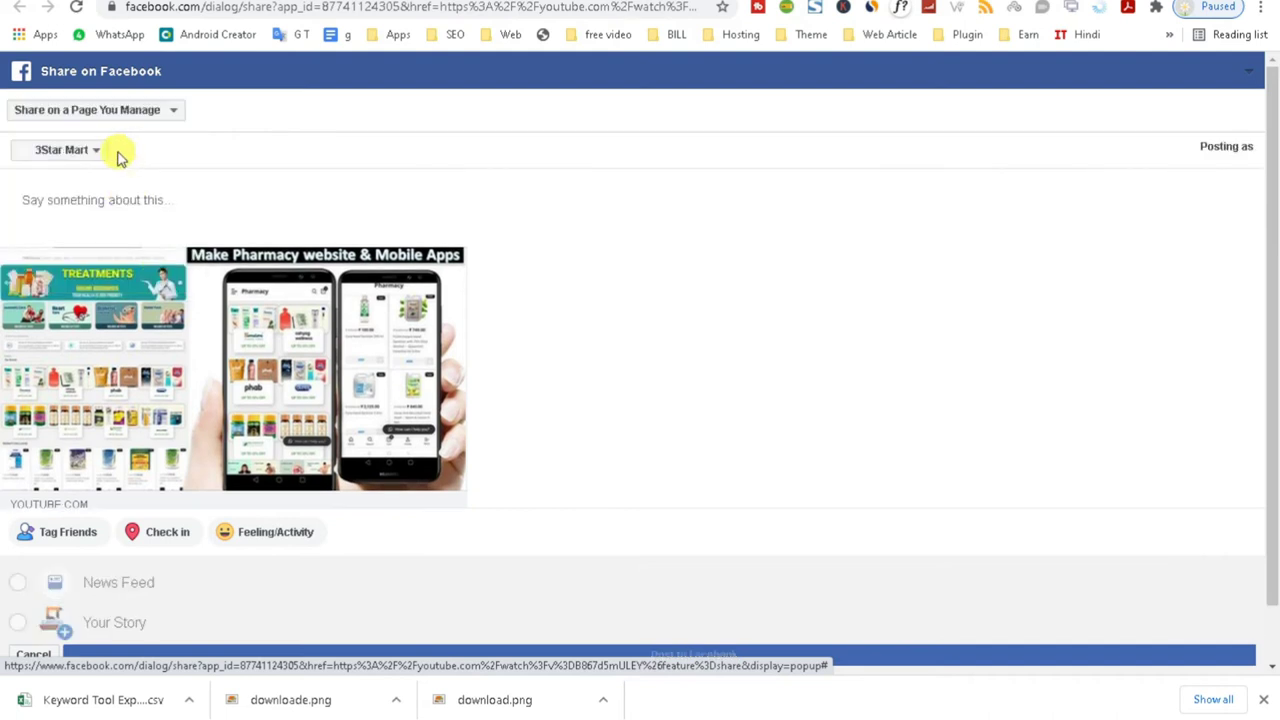
{"action": "left_click", "coordinate": [62, 150]}
{"action": "left_click", "coordinate": [112, 263]}
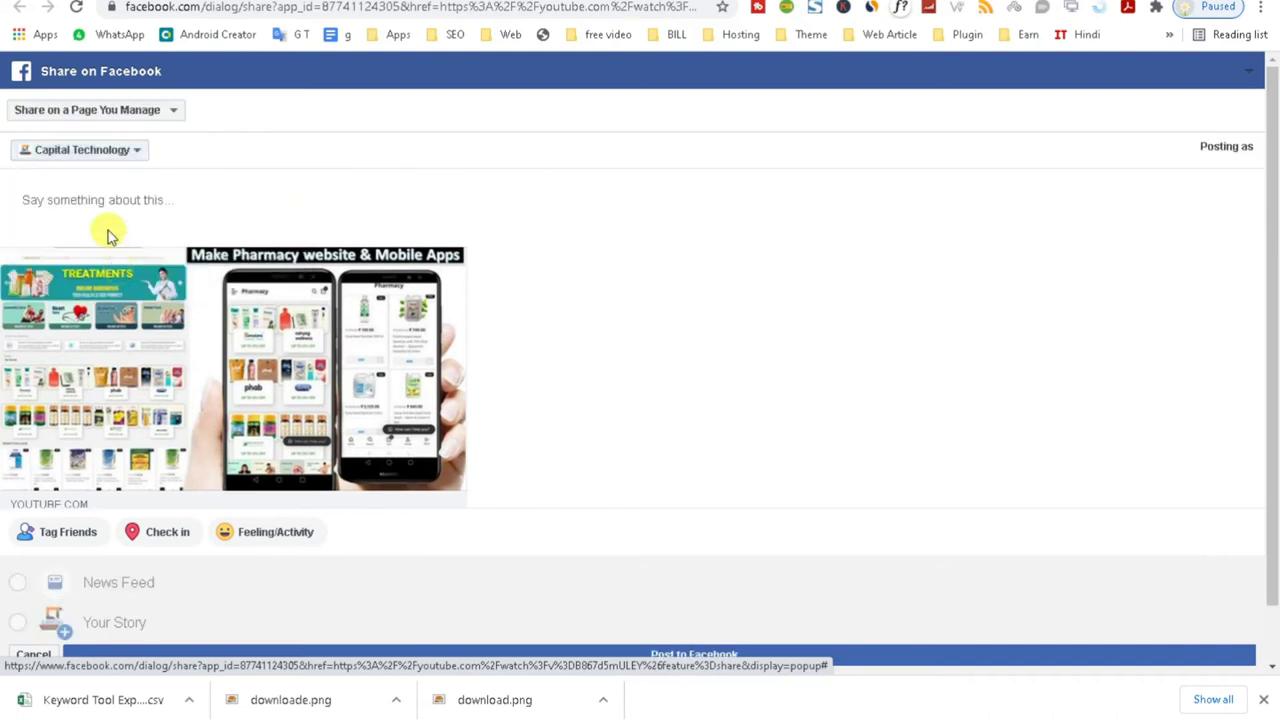
- Paste the copied description text as the page post's message and publish it on Facebook
{"action": "left_click", "coordinate": [84, 201]}
{"action": "key", "text": "ctrl+v"}
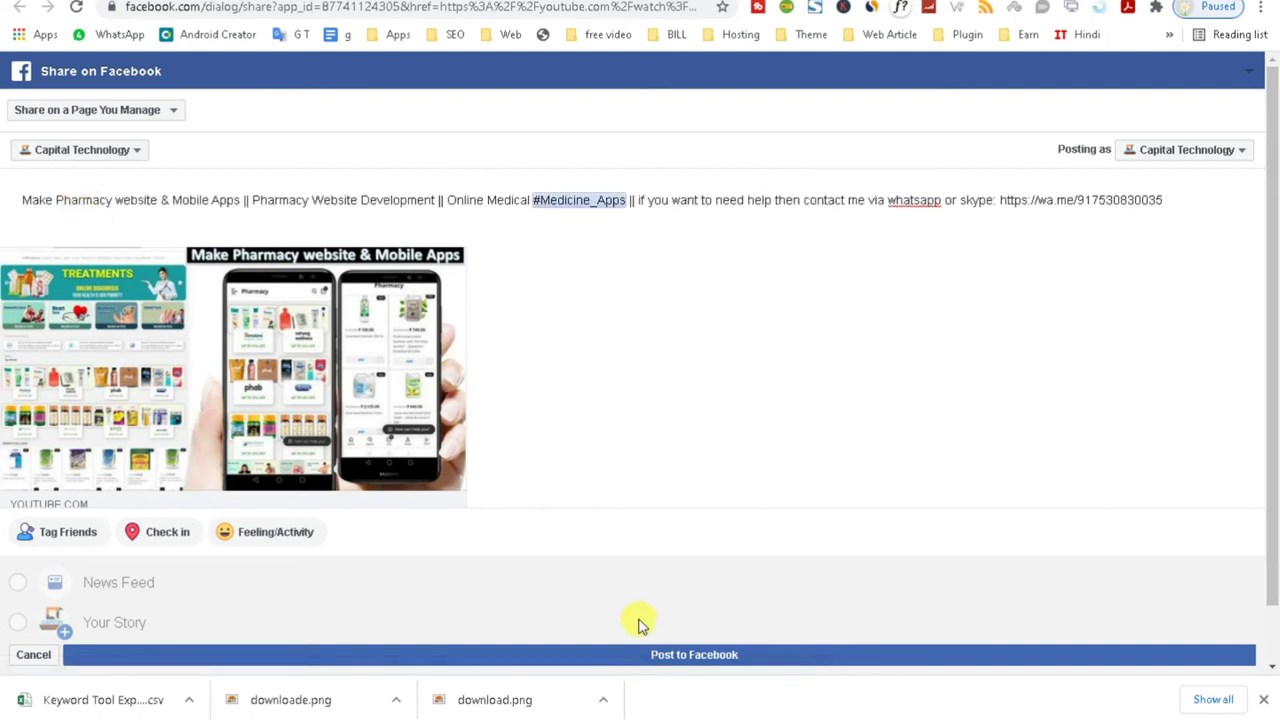
{"action": "left_click", "coordinate": [655, 655]}
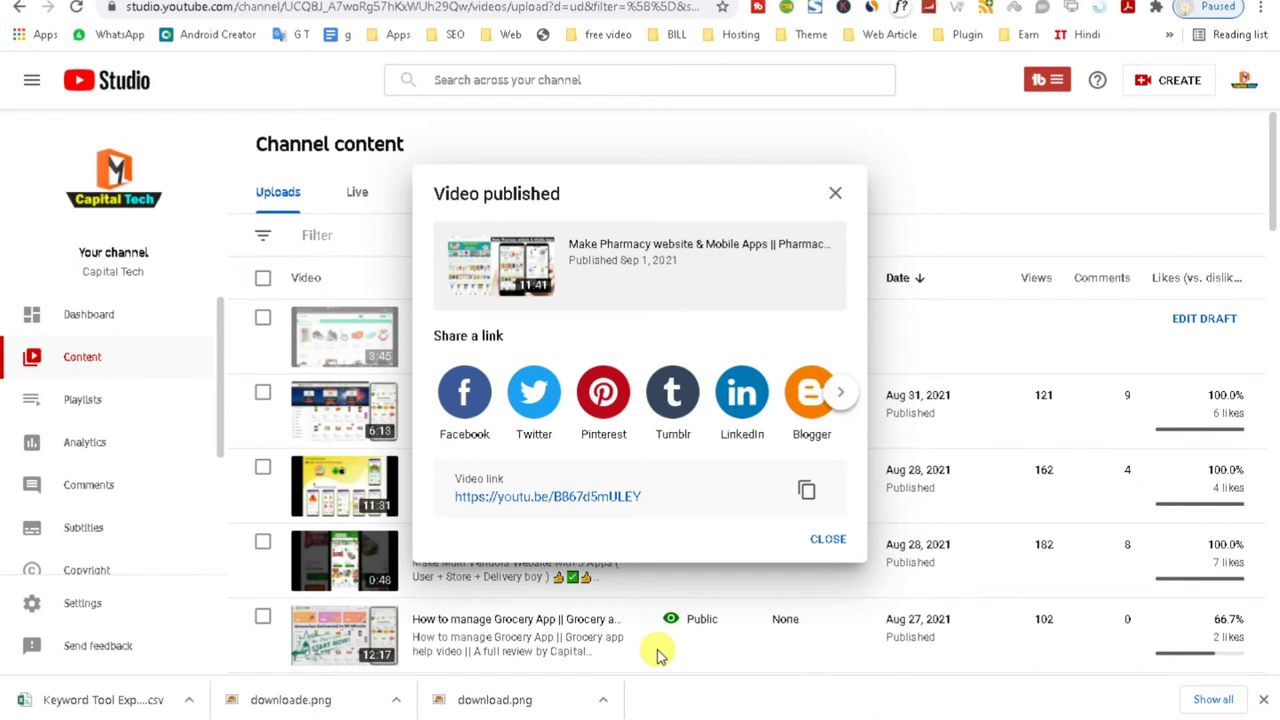
- Start a Facebook group share of the video, search groups for "web" and choose the public group Website Developers
{"action": "left_click", "coordinate": [456, 422]}
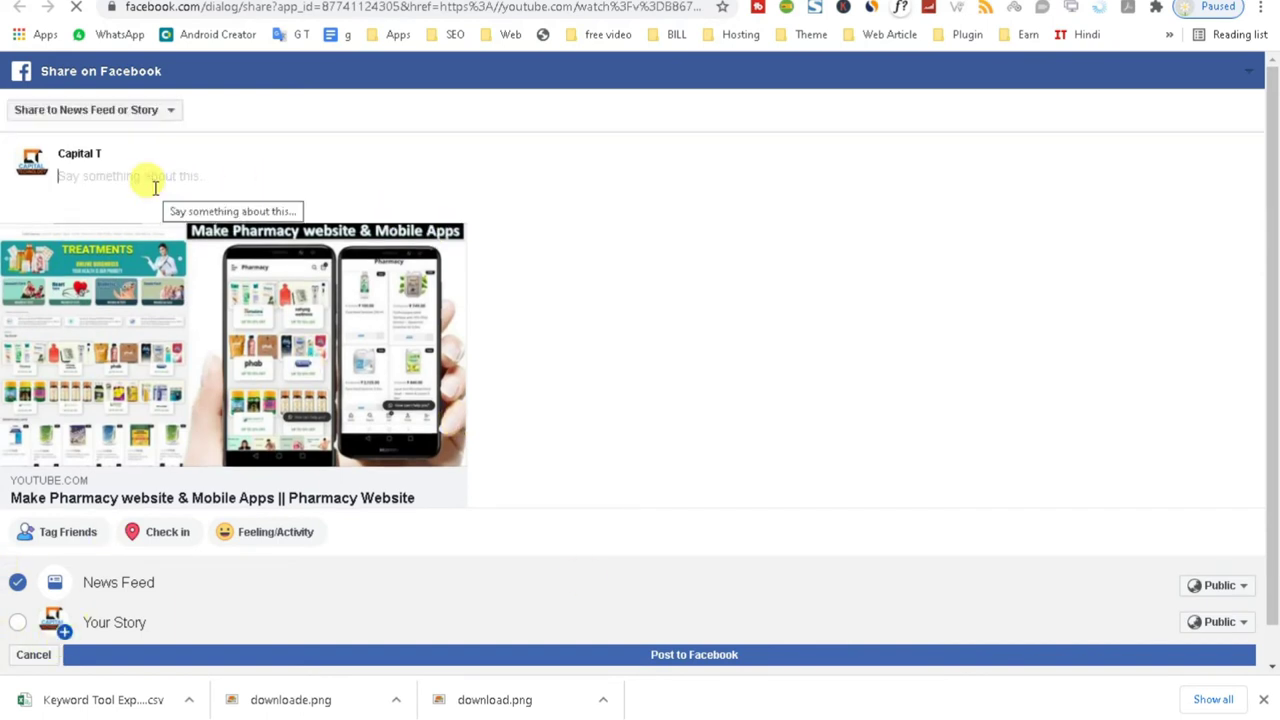
{"action": "left_click", "coordinate": [145, 110]}
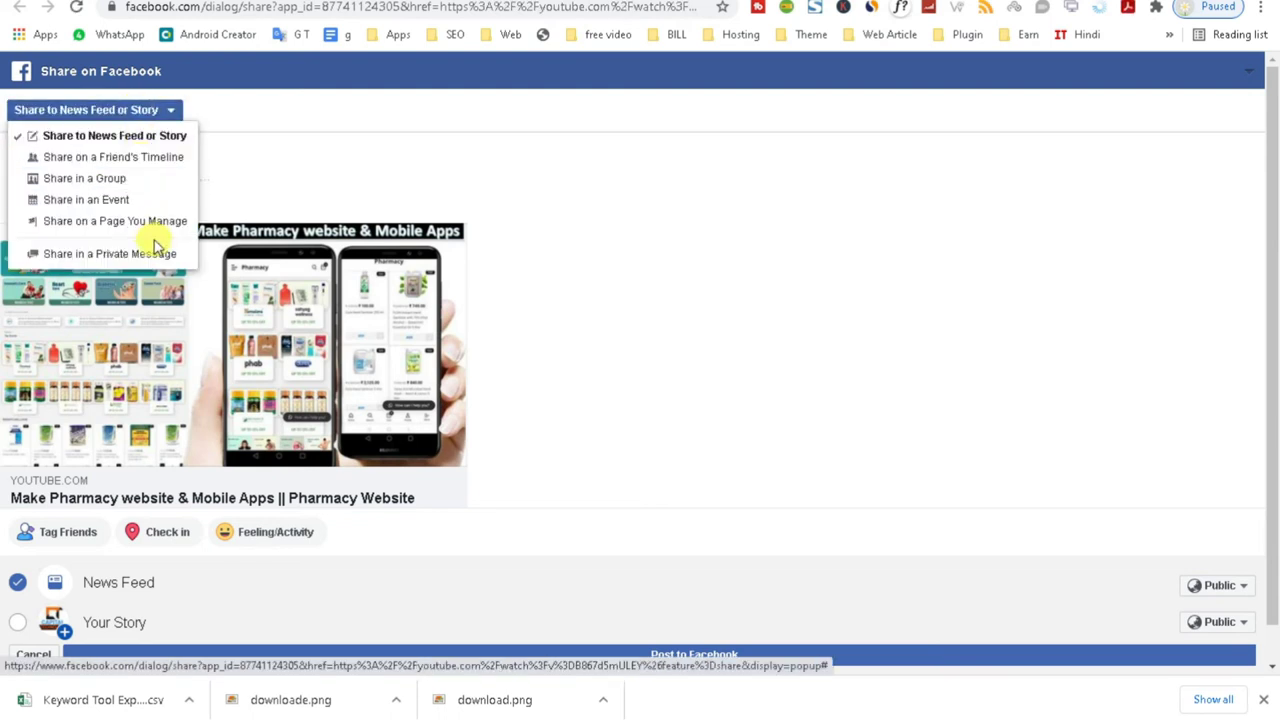
{"action": "left_click", "coordinate": [127, 180]}
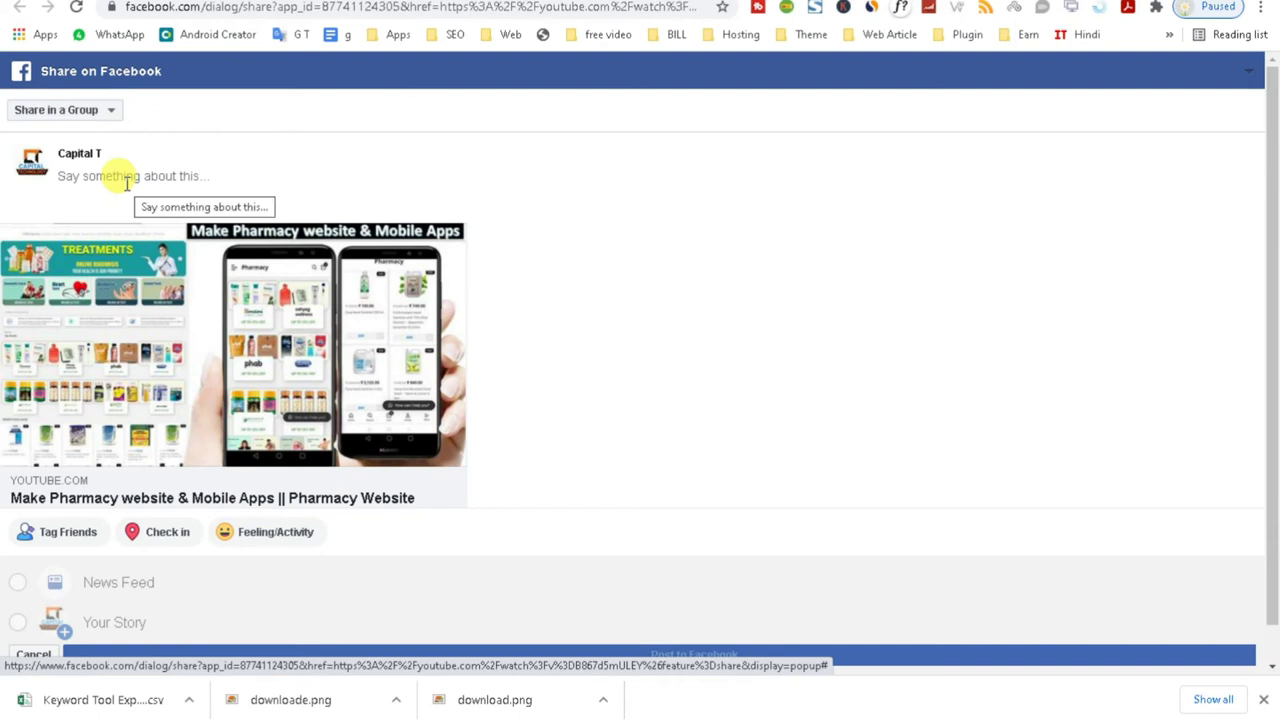
{"action": "type", "text": "web"}
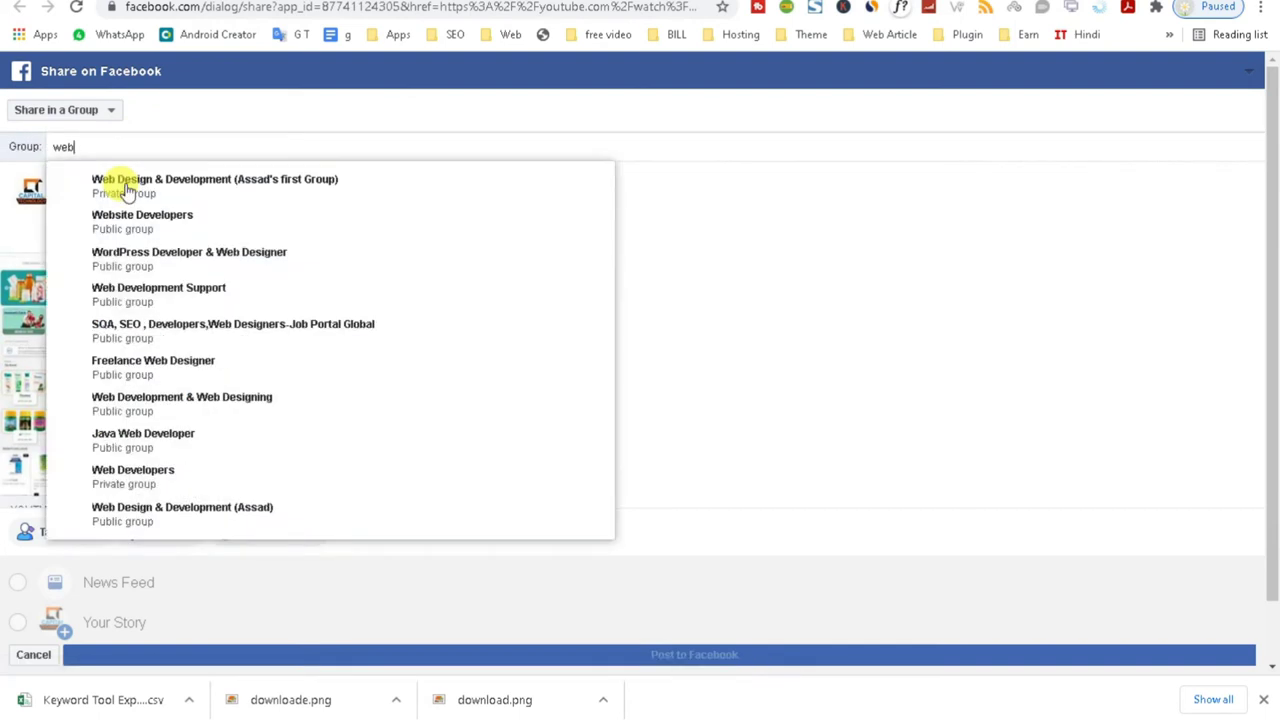
{"action": "scroll", "coordinate": [197, 485], "scroll_direction": "down", "scroll_amount": 1}
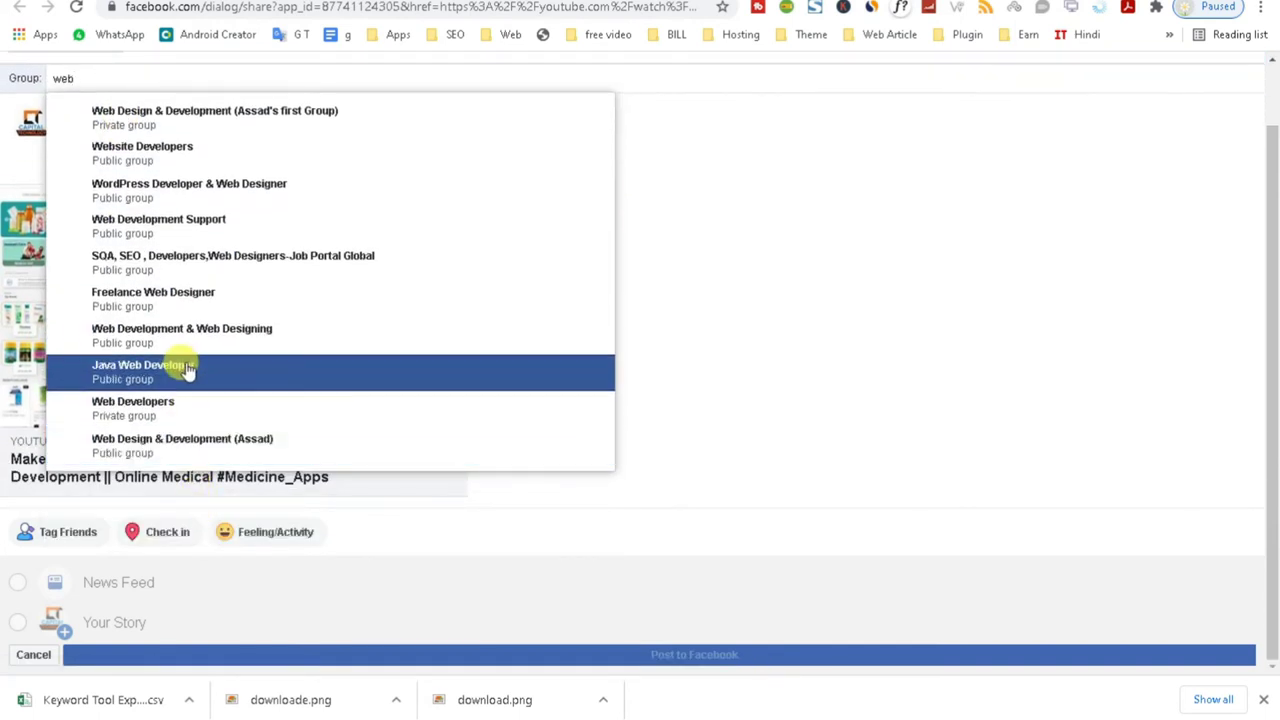
{"action": "scroll", "coordinate": [229, 414], "scroll_direction": "up", "scroll_amount": 1}
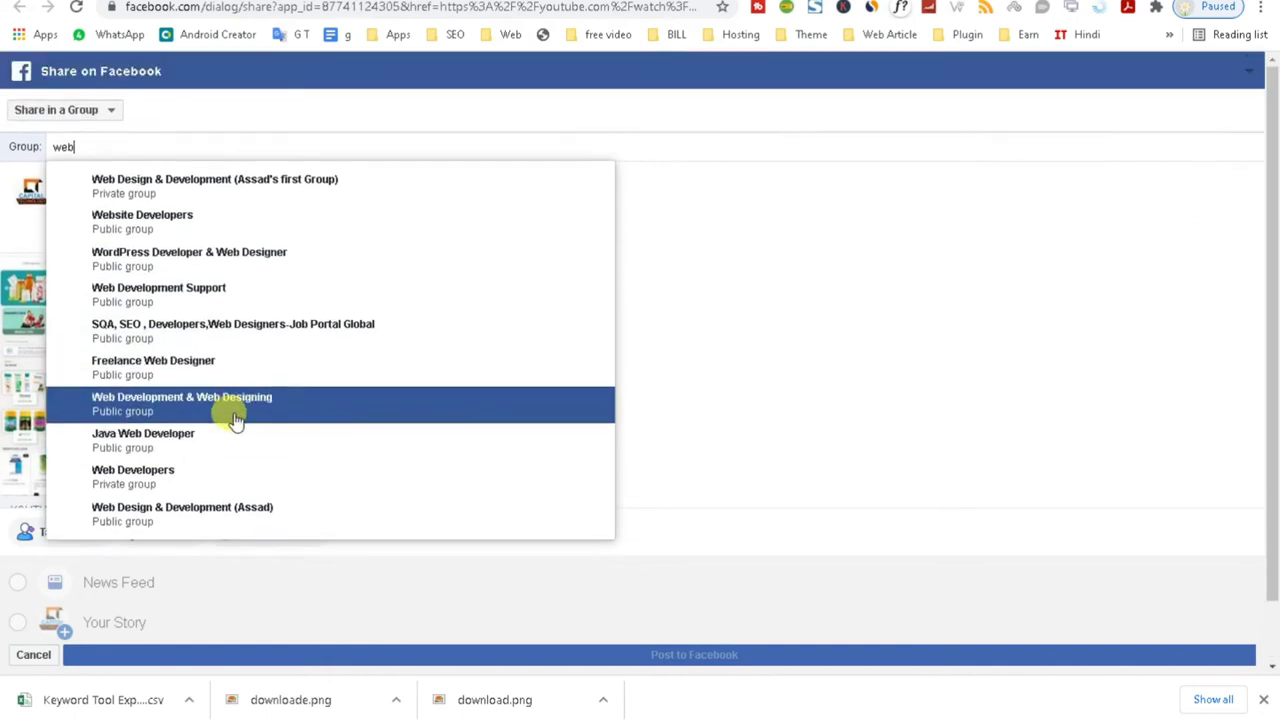
{"action": "left_click", "coordinate": [172, 232]}
- Paste the copied description text into the group post and remove "Online Medical" from it
{"action": "left_click", "coordinate": [137, 206]}
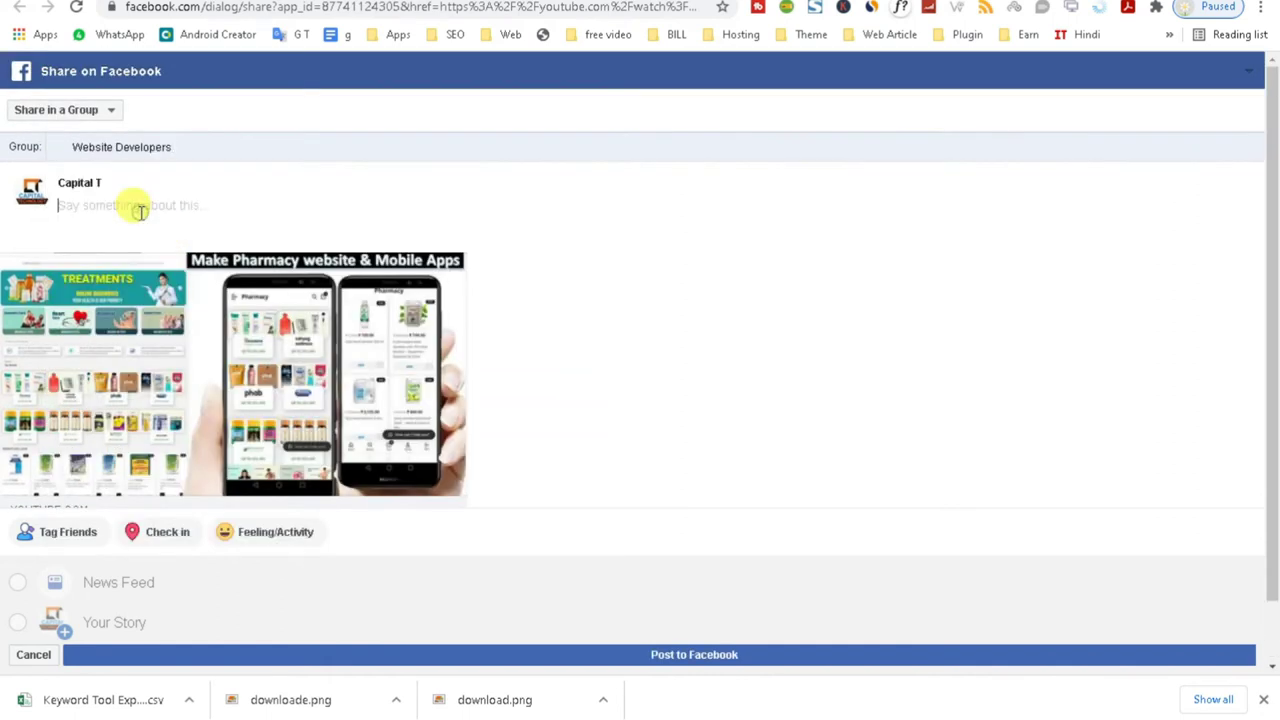
{"action": "key", "text": "ctrl+v"}
{"action": "triple_click", "coordinate": [495, 200]}
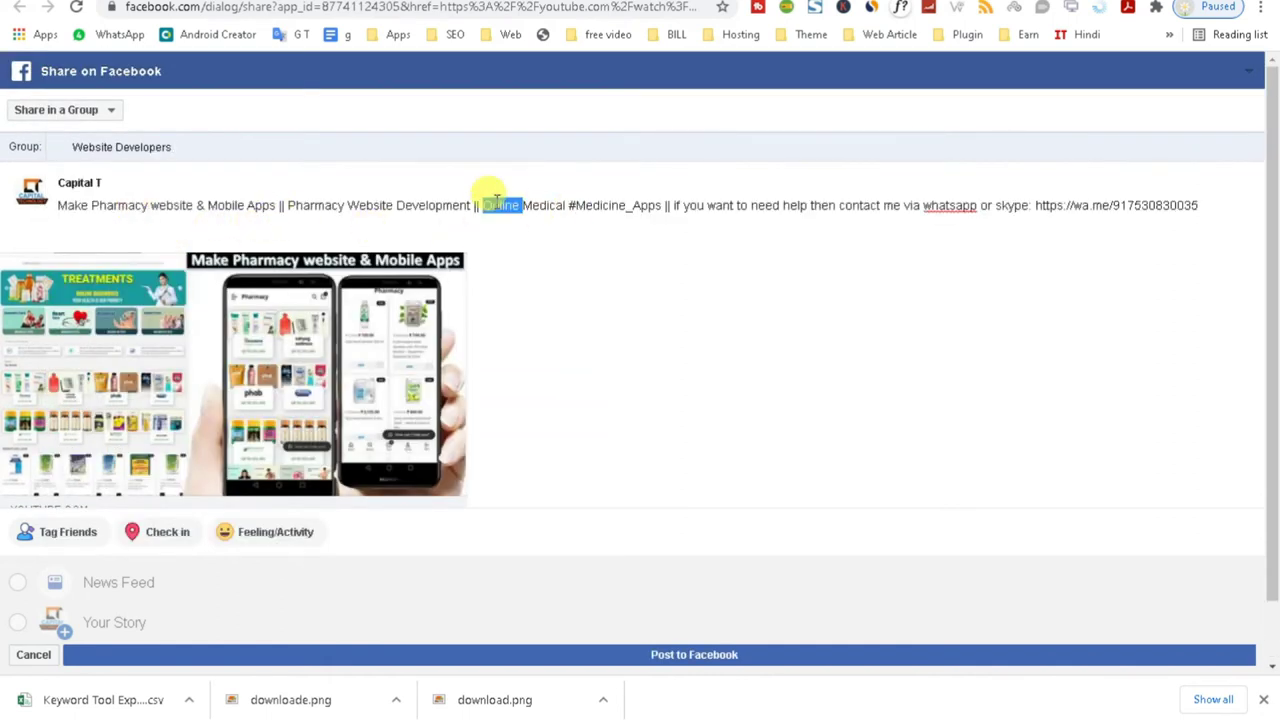
{"action": "left_click", "coordinate": [486, 205]}
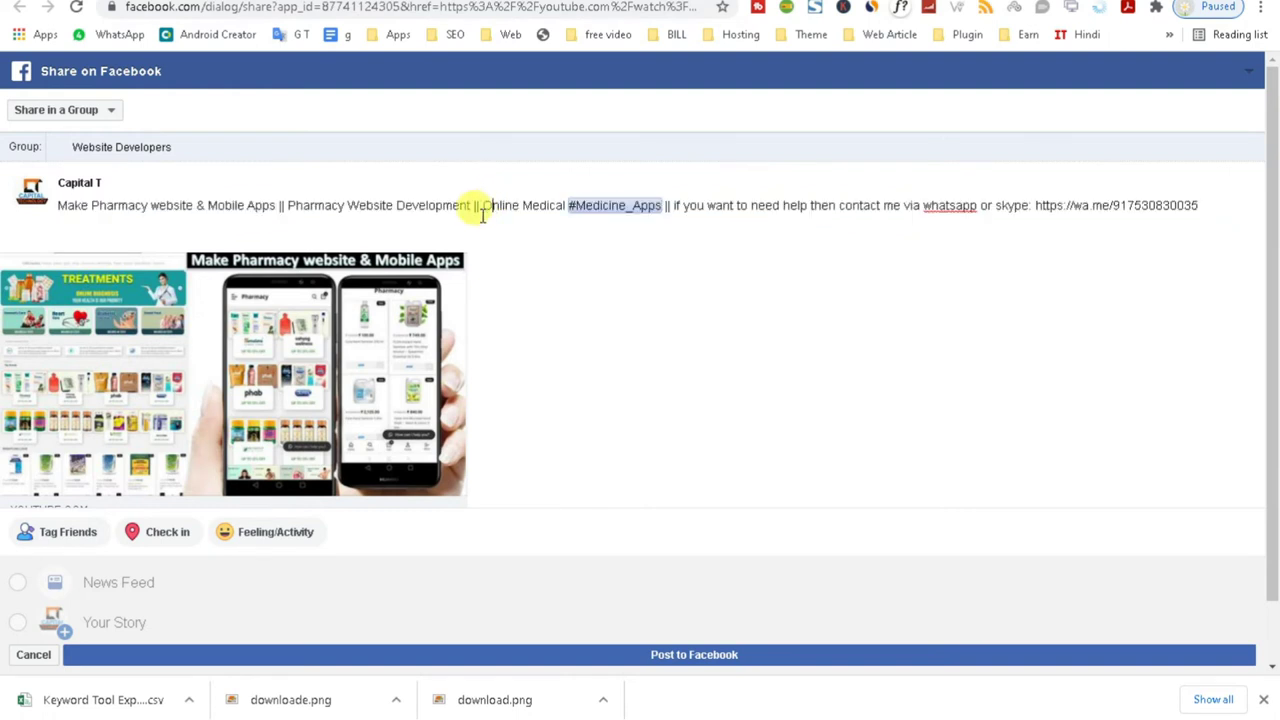
{"action": "key", "text": "Right"}
{"action": "key", "text": "Right"}
{"action": "key", "text": "Right"}
{"action": "key", "text": "Right"}
{"action": "key", "text": "Right"}
{"action": "key", "text": "Right"}
{"action": "key", "text": "Right"}
{"action": "key", "text": "Right"}
{"action": "key", "text": "Right"}
{"action": "key", "text": "Right"}
{"action": "key", "text": "Right"}
{"action": "key", "text": "Right"}
{"action": "key", "text": "Right"}
{"action": "key", "text": "Right"}
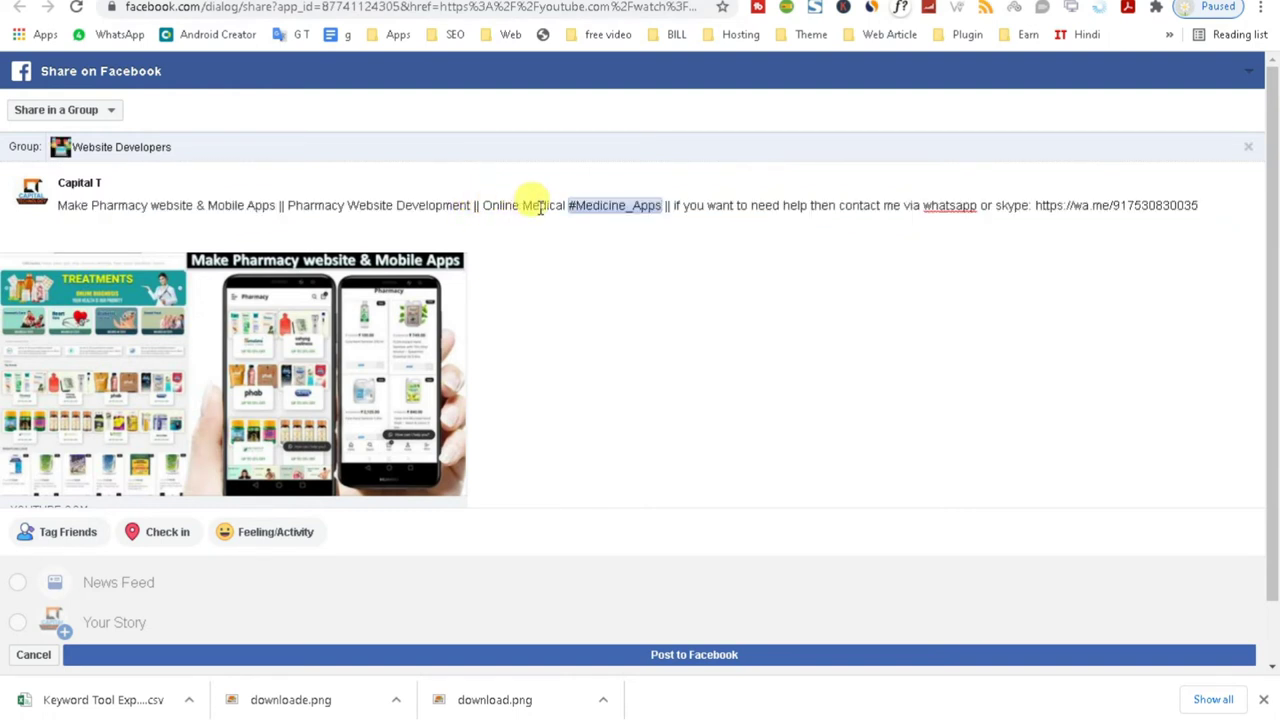
{"action": "key", "text": "ctrl+shift+Left"}
{"action": "key", "text": "ctrl+shift+Left"}
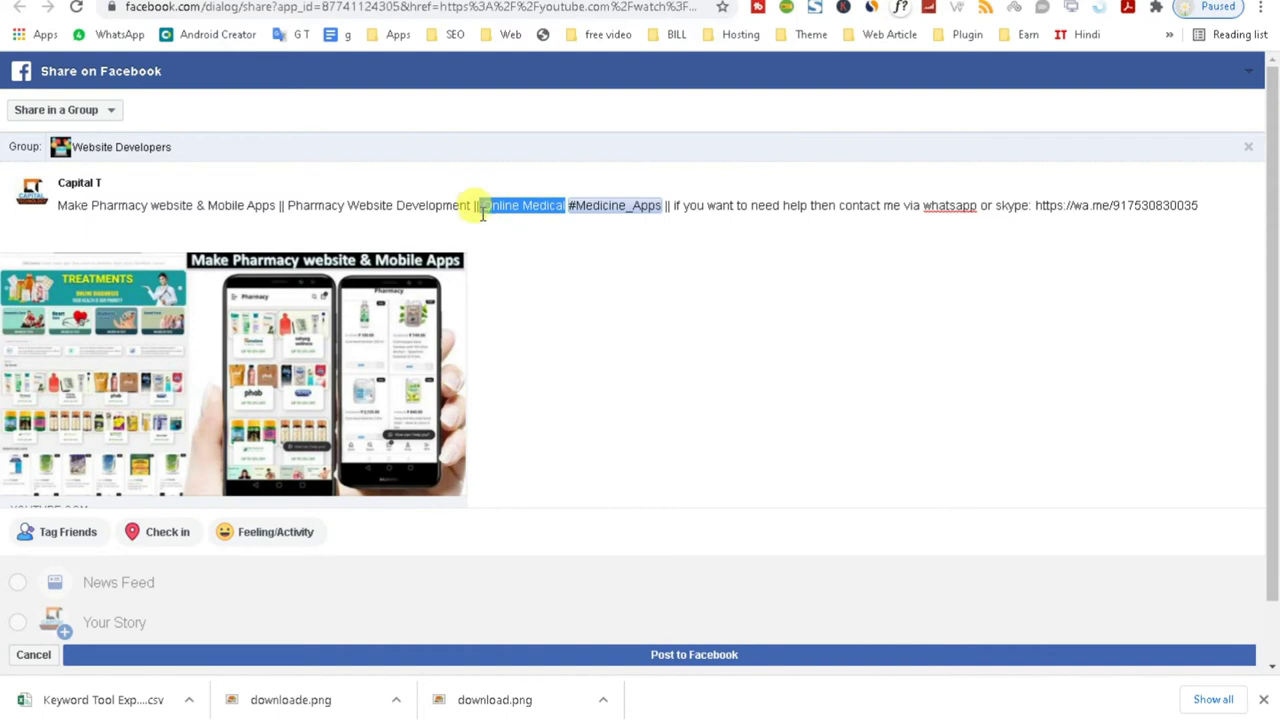
{"action": "key", "text": "BackSpace"}
{"action": "double_click", "coordinate": [436, 204]}
- Try to publish the share in the Website Developers group, read Facebook's response and return to YouTube Studio
{"action": "left_click", "coordinate": [703, 648]}
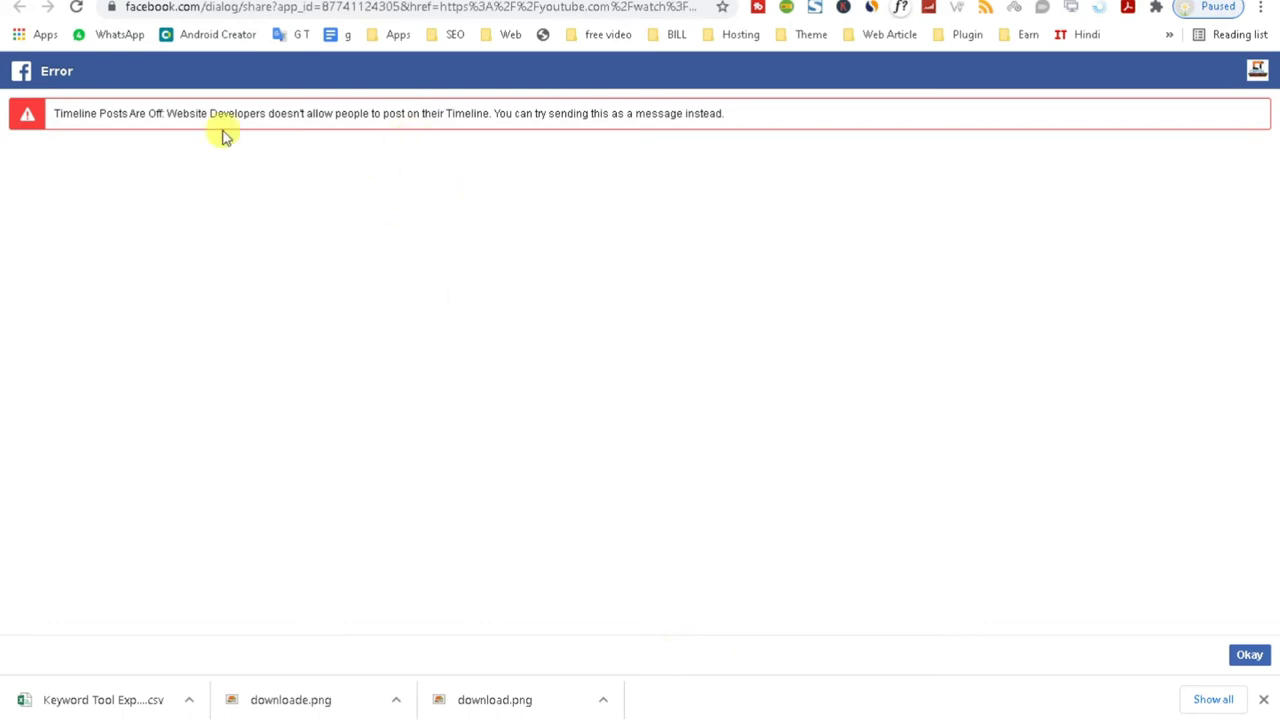
{"action": "left_click_drag", "start_coordinate": [60, 113], "coordinate": [726, 126]}
{"action": "double_click", "coordinate": [352, 113]}
{"action": "left_click", "coordinate": [352, 113]}
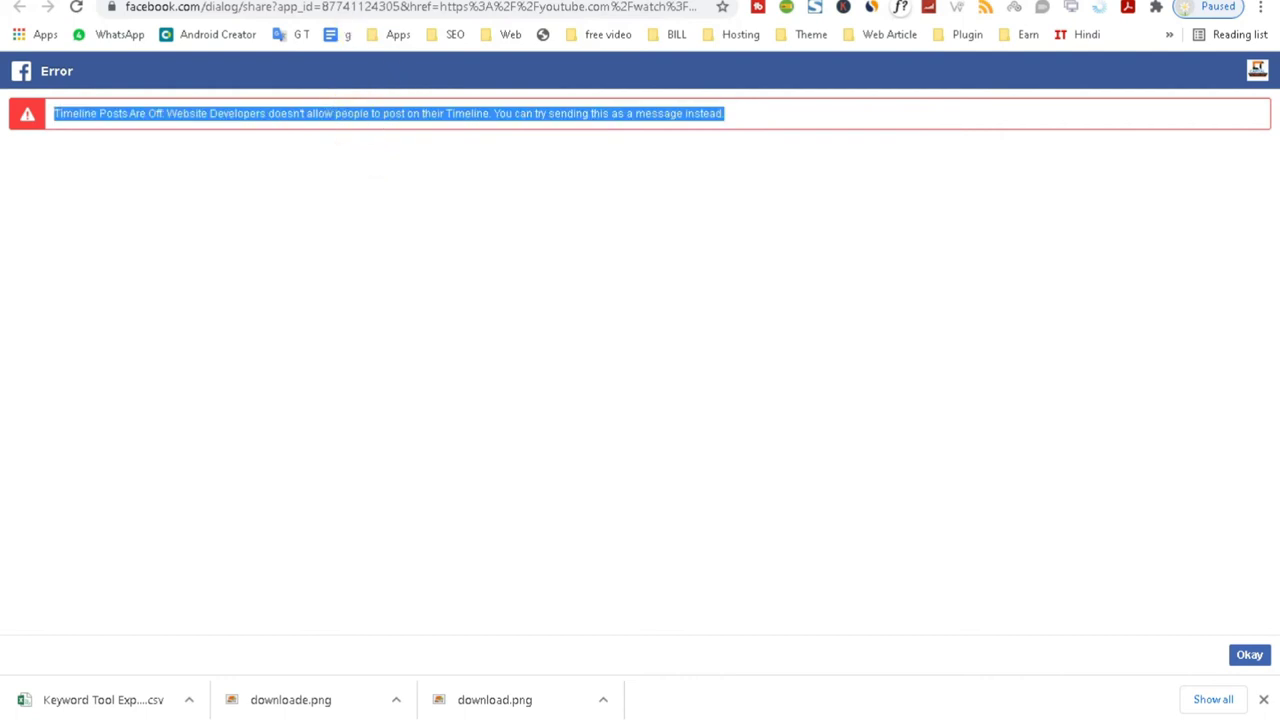
{"action": "key", "text": "ctrl+w"}
{"action": "left_click", "coordinate": [727, 110]}
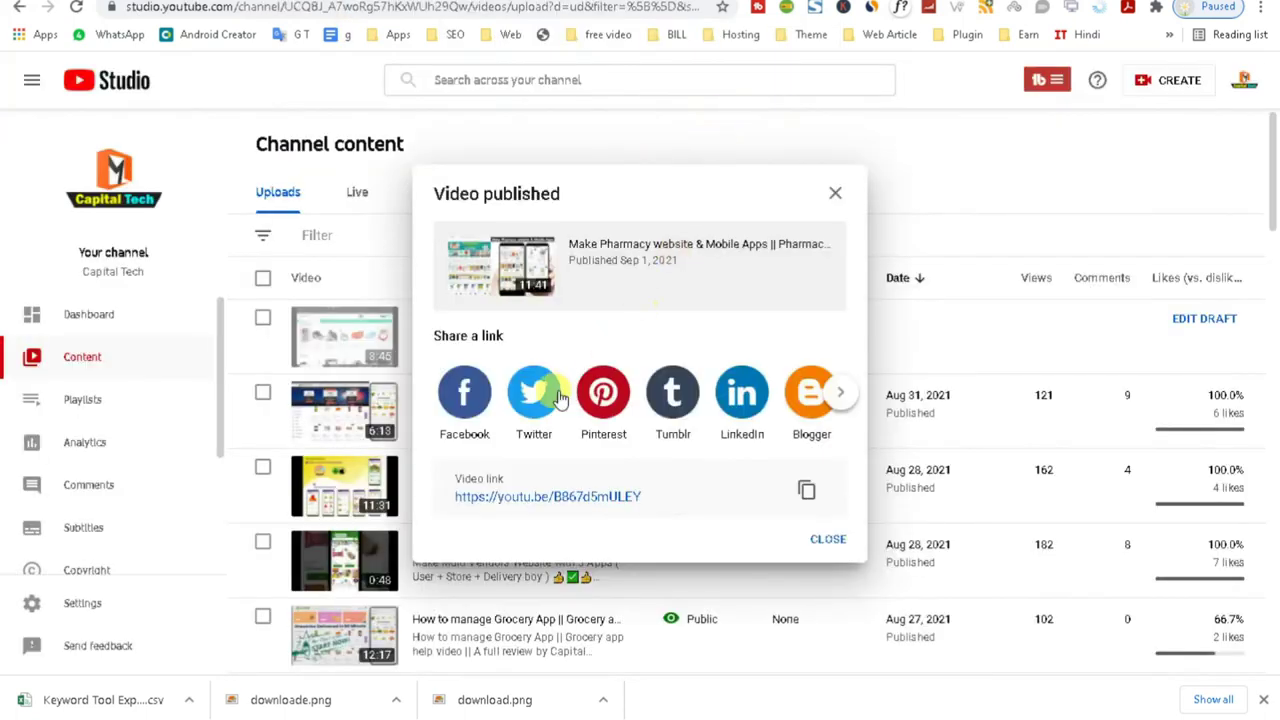
{"action": "left_click", "coordinate": [468, 398]}
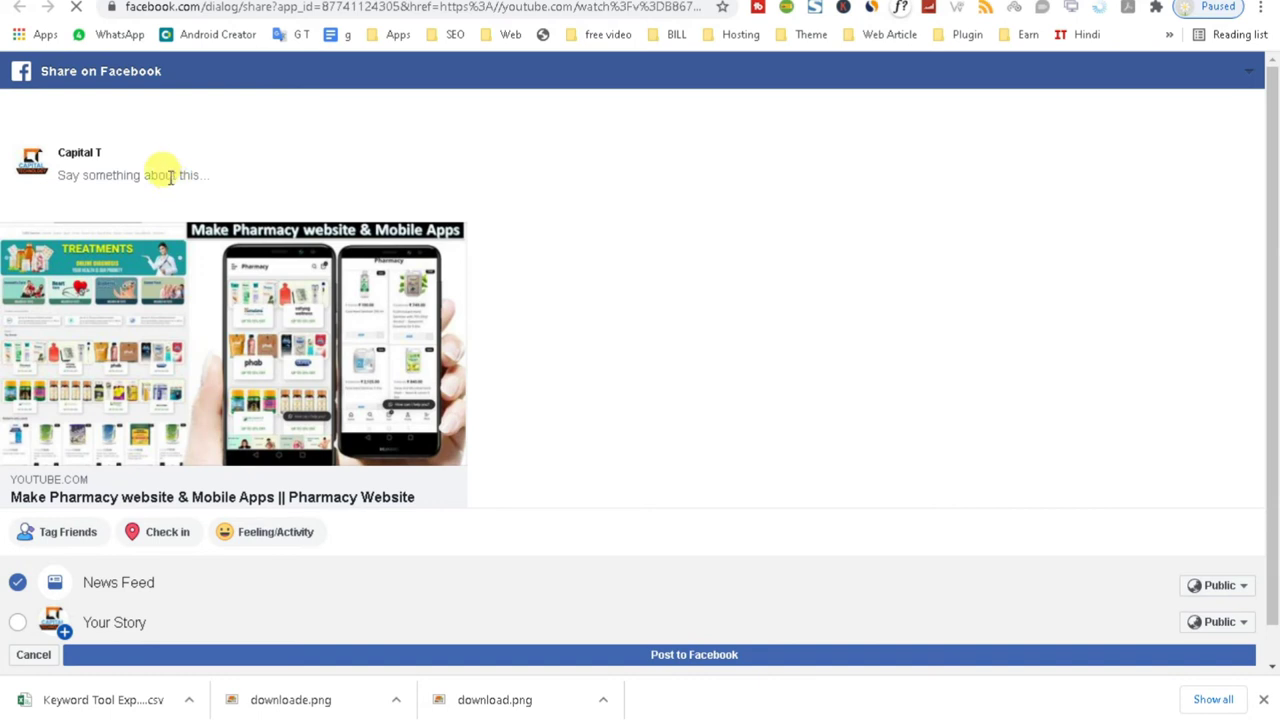
{"action": "left_click", "coordinate": [142, 115]}
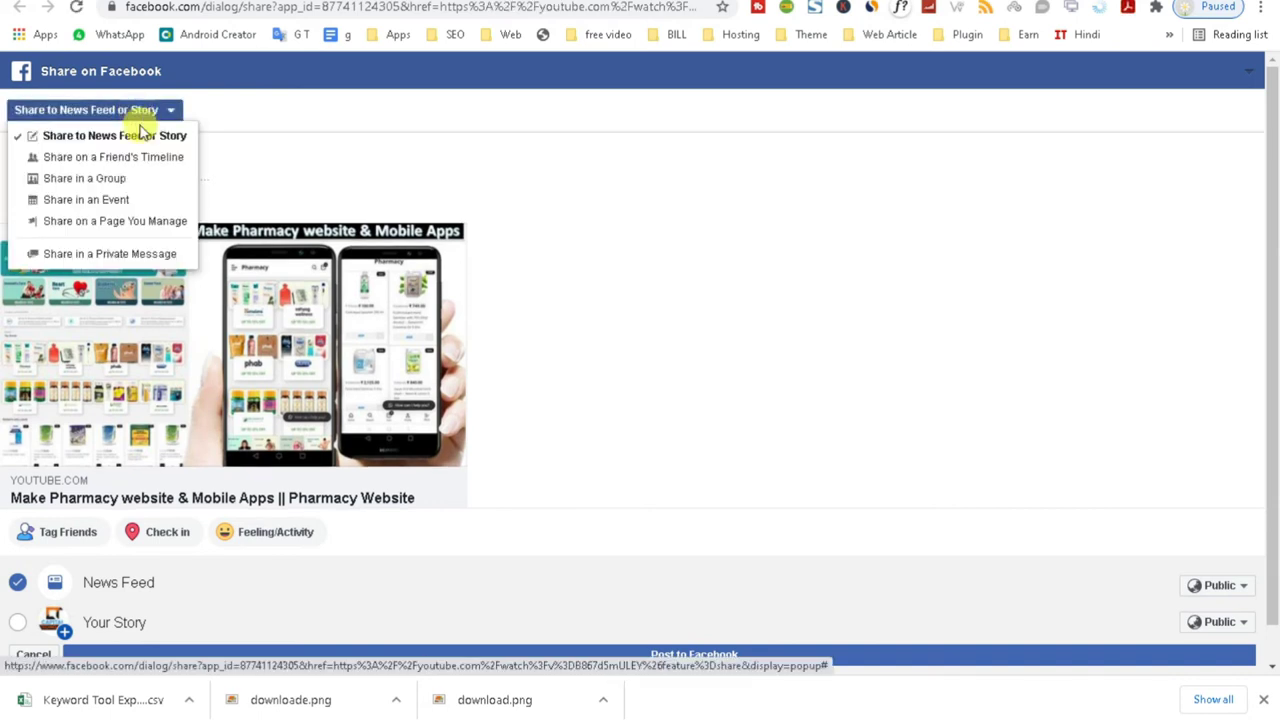
{"action": "left_click", "coordinate": [132, 189]}
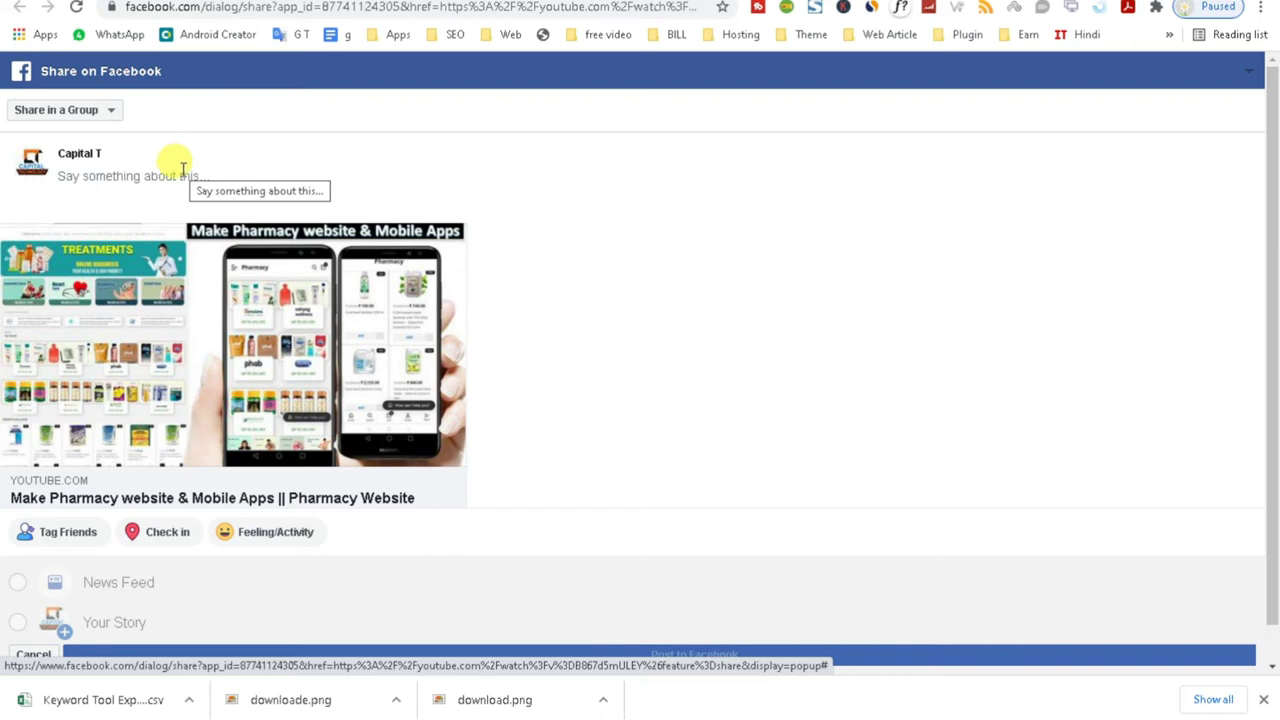
{"action": "left_click", "coordinate": [90, 118]}
{"action": "left_click", "coordinate": [116, 190]}
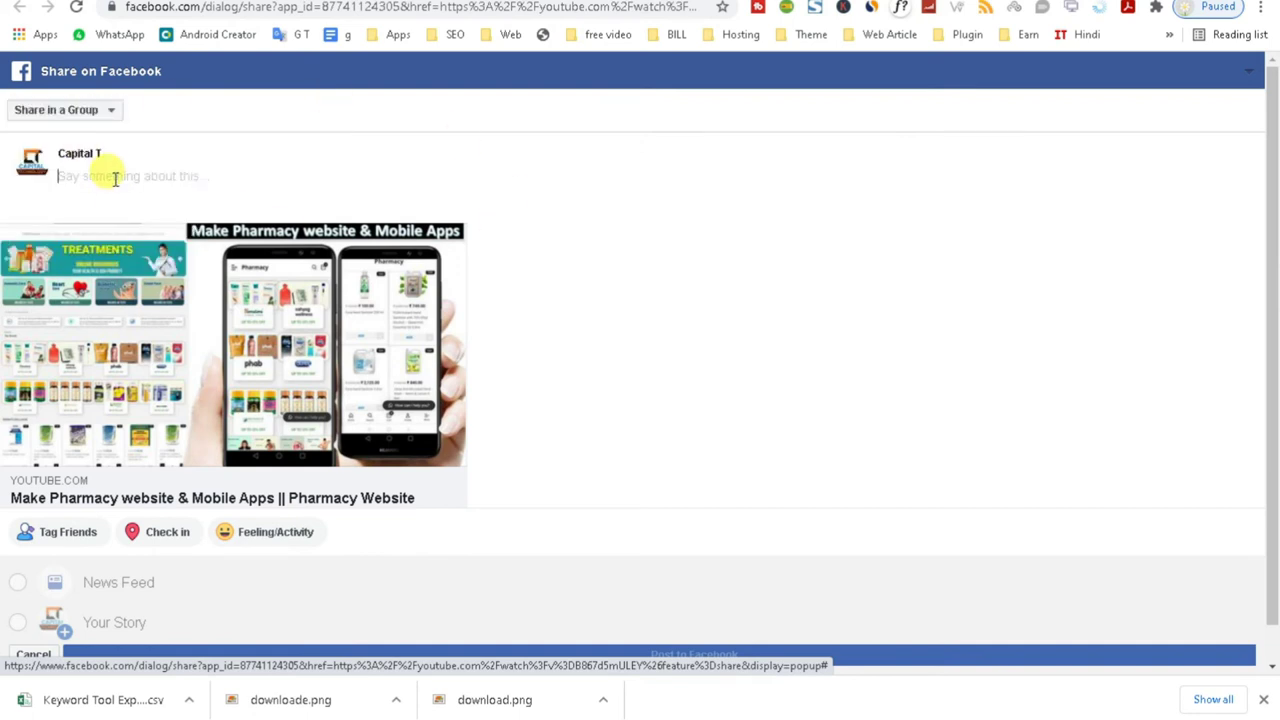
{"action": "scroll", "coordinate": [183, 395], "scroll_direction": "down", "scroll_amount": 1}
{"action": "scroll", "coordinate": [195, 370], "scroll_direction": "up", "scroll_amount": 1}
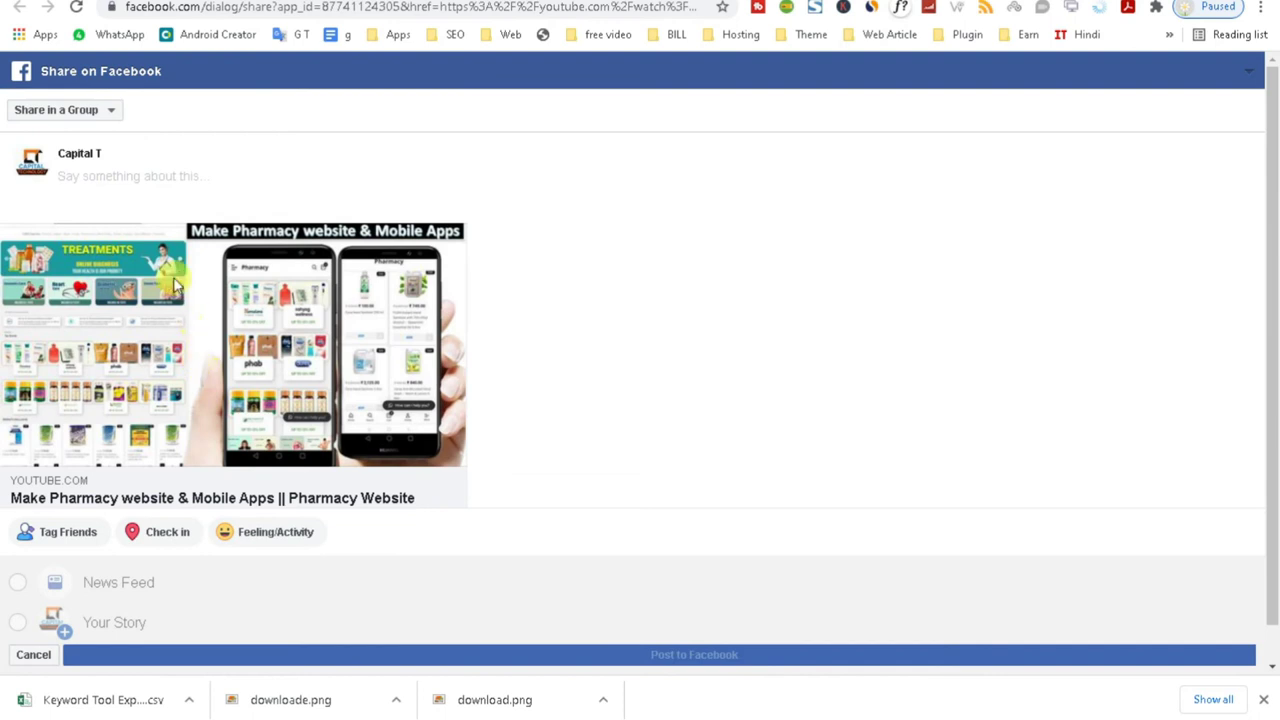
{"action": "scroll", "coordinate": [140, 230], "scroll_direction": "down", "scroll_amount": 1}
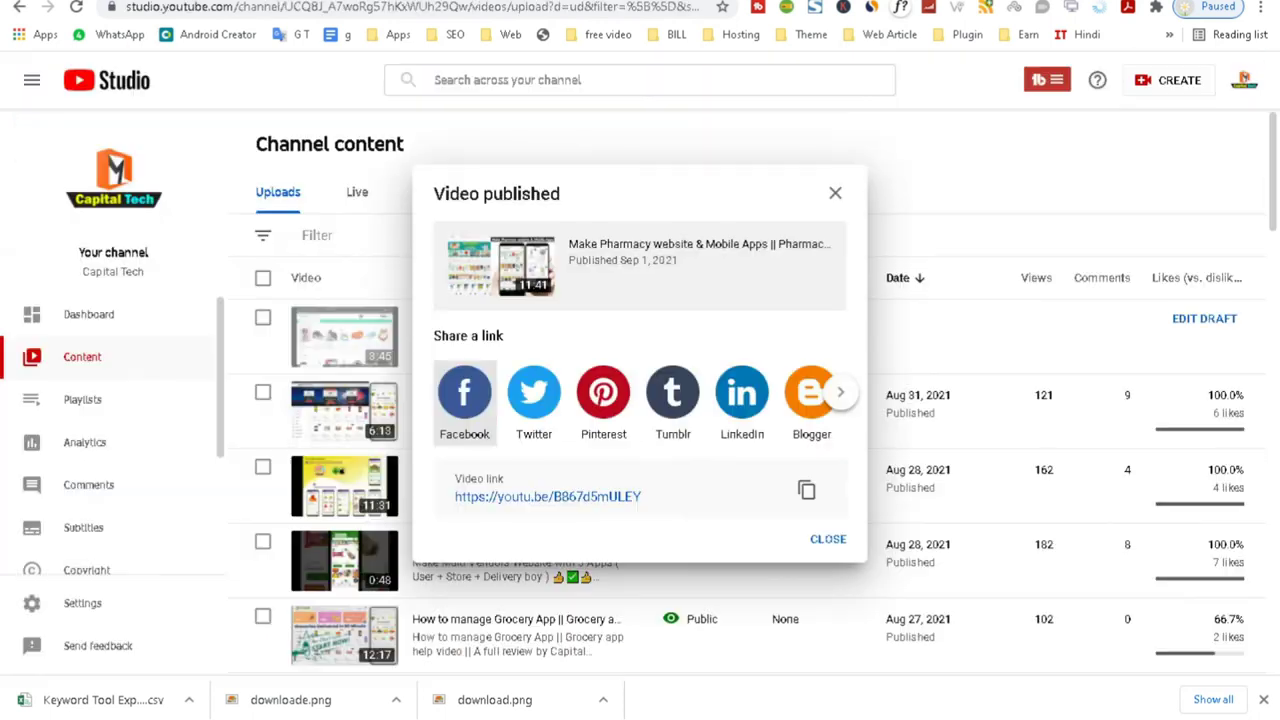
{"action": "left_click", "coordinate": [536, 430]}
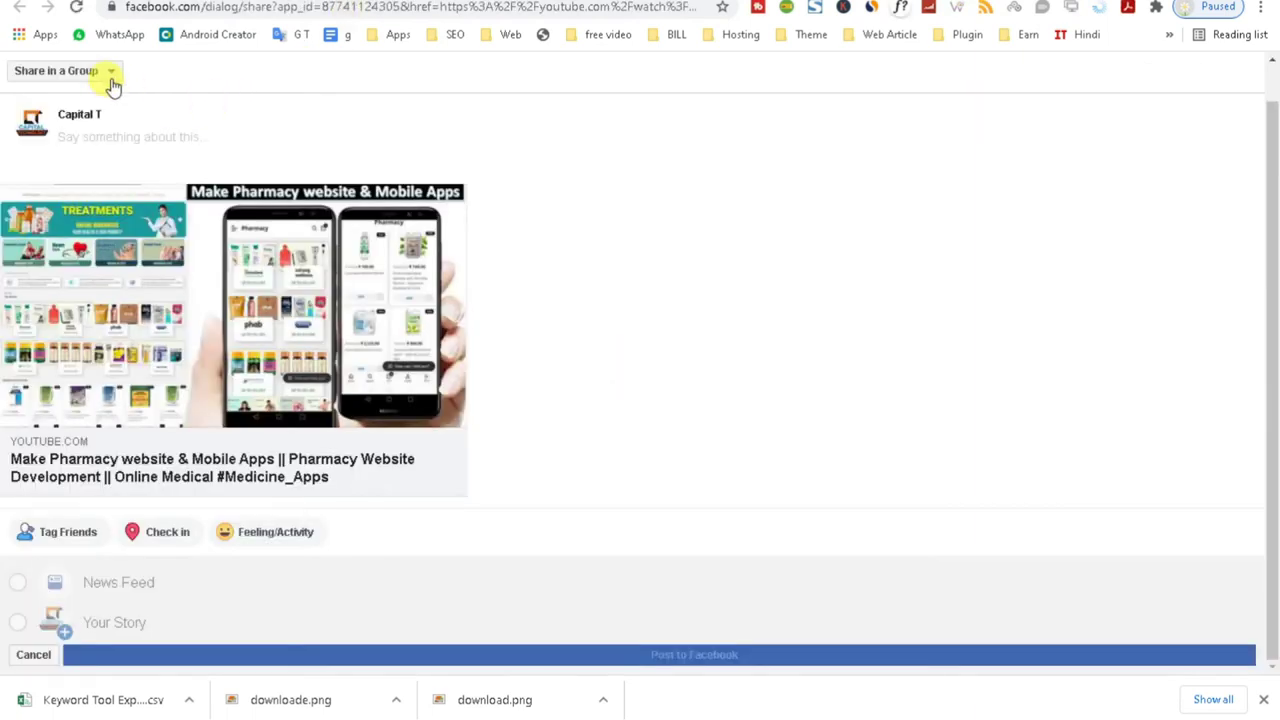
{"action": "left_click", "coordinate": [104, 73]}
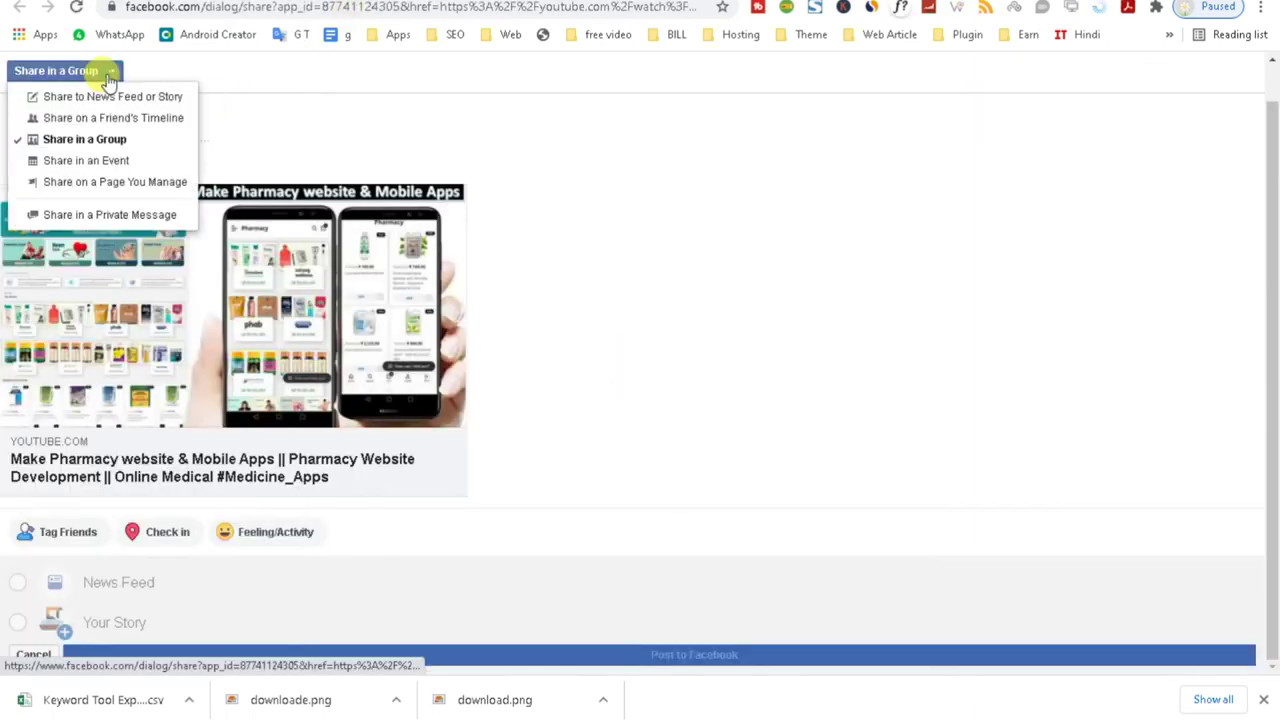
{"action": "left_click", "coordinate": [282, 143]}
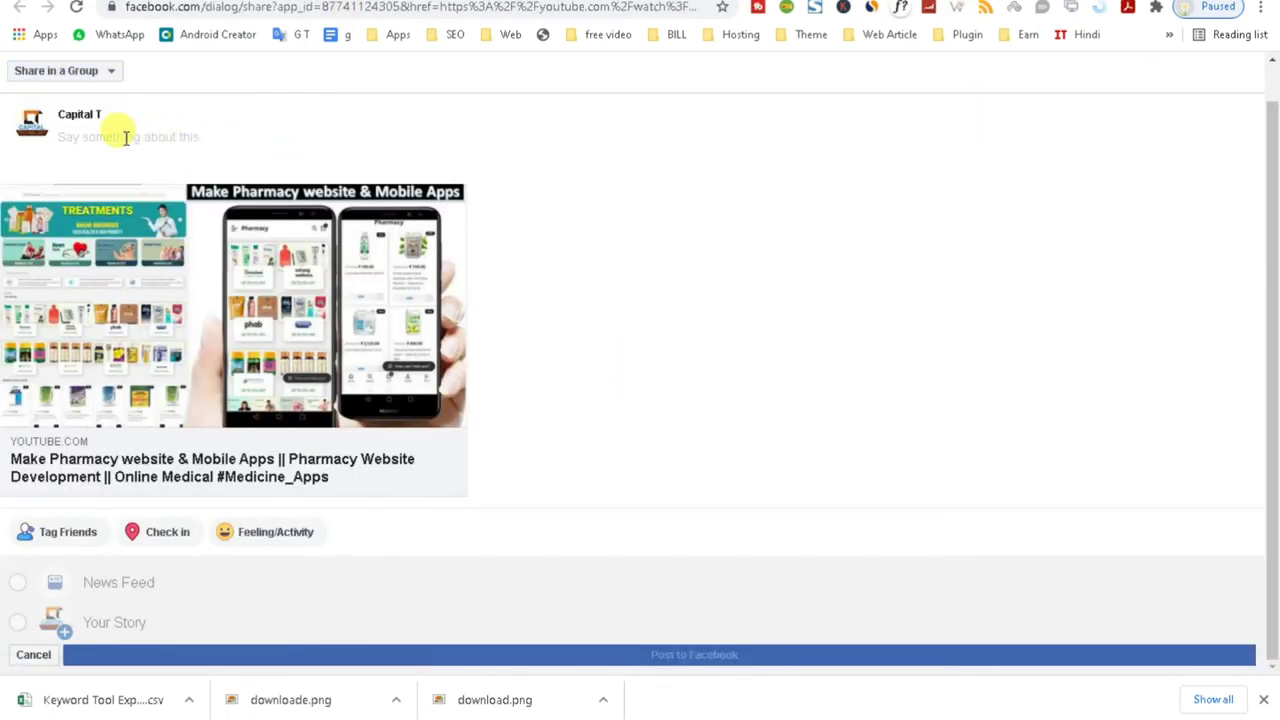
{"action": "key", "text": "ctrl+v"}
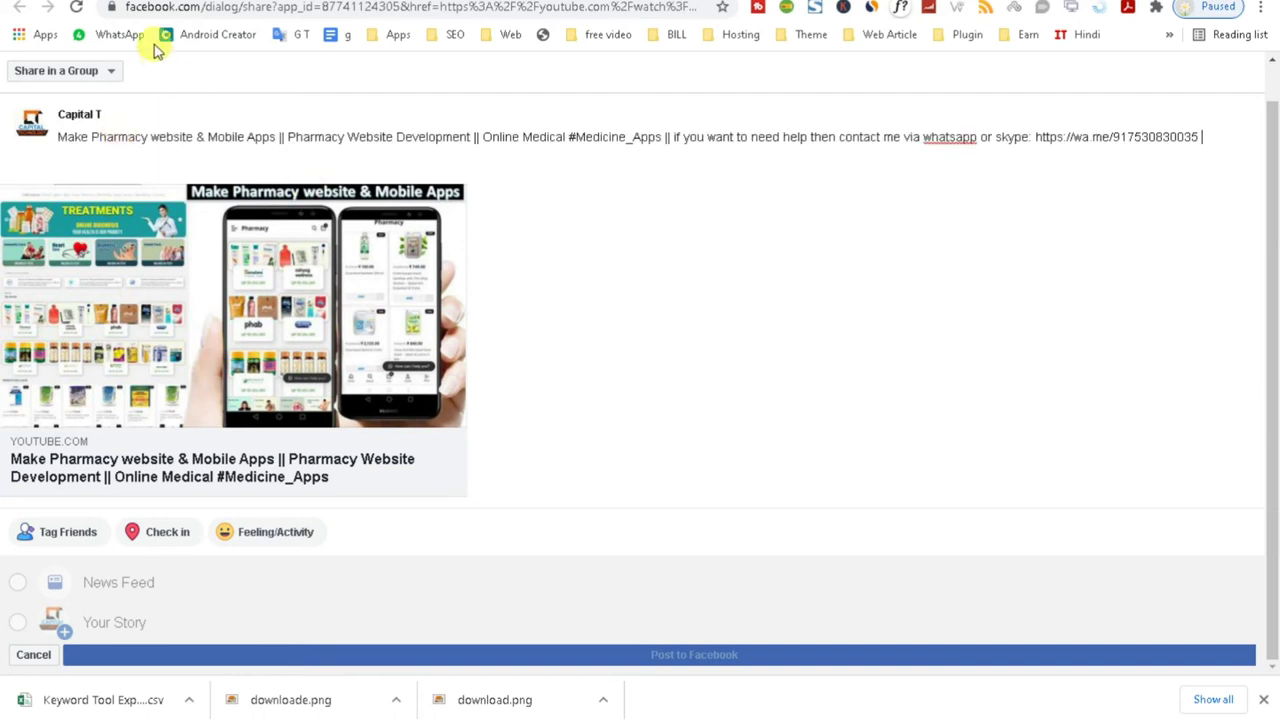
{"action": "left_click", "coordinate": [106, 72]}
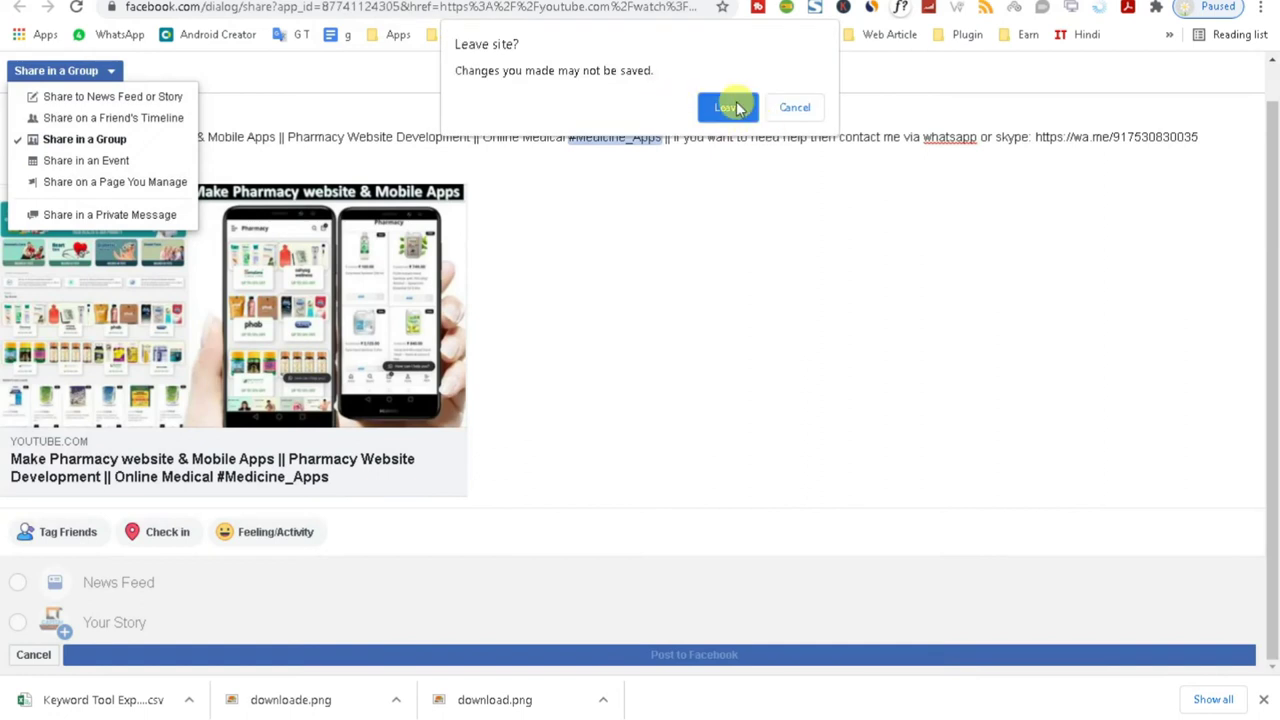
{"action": "left_click", "coordinate": [730, 107]}
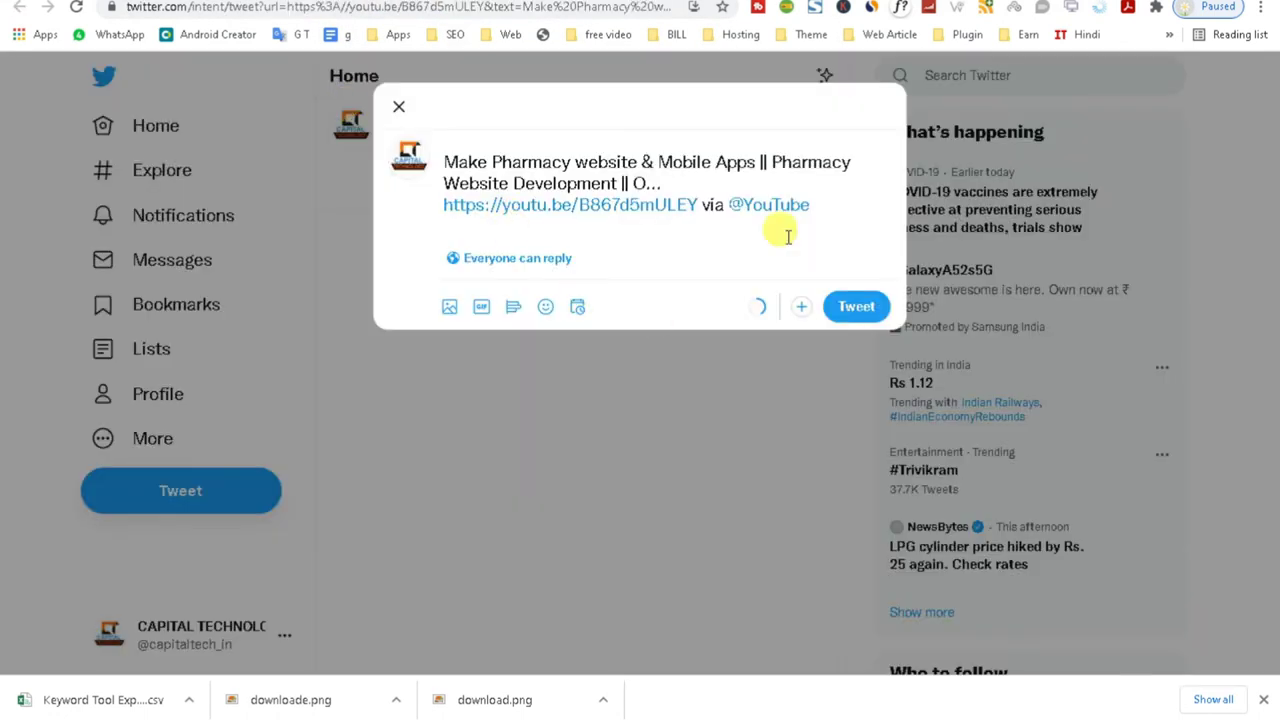
- Publish the prefilled tweet sharing the pharmacy website video and check it in the Twitter home feed
{"action": "left_click", "coordinate": [818, 163], "text": "shift"}
{"action": "left_click", "coordinate": [856, 308]}
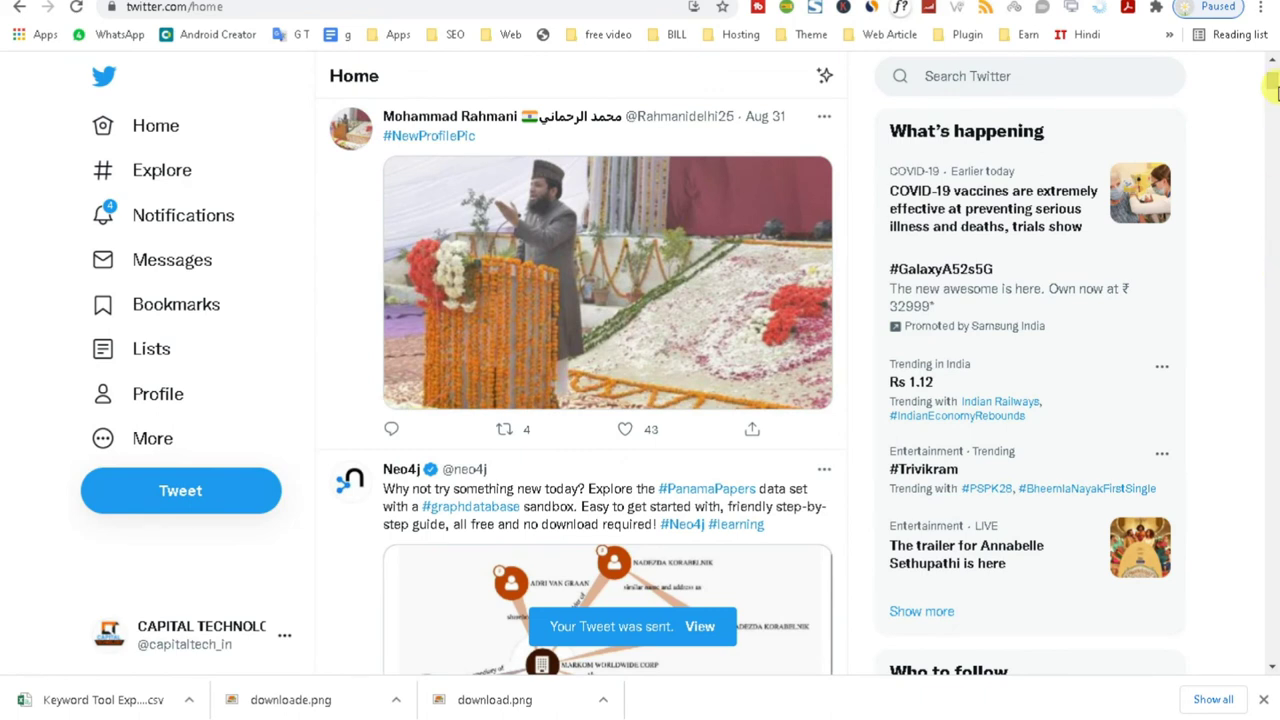
{"action": "scroll", "coordinate": [1272, 92], "scroll_direction": "down", "scroll_amount": 5}
{"action": "scroll", "coordinate": [1272, 88], "scroll_direction": "up", "scroll_amount": 8}
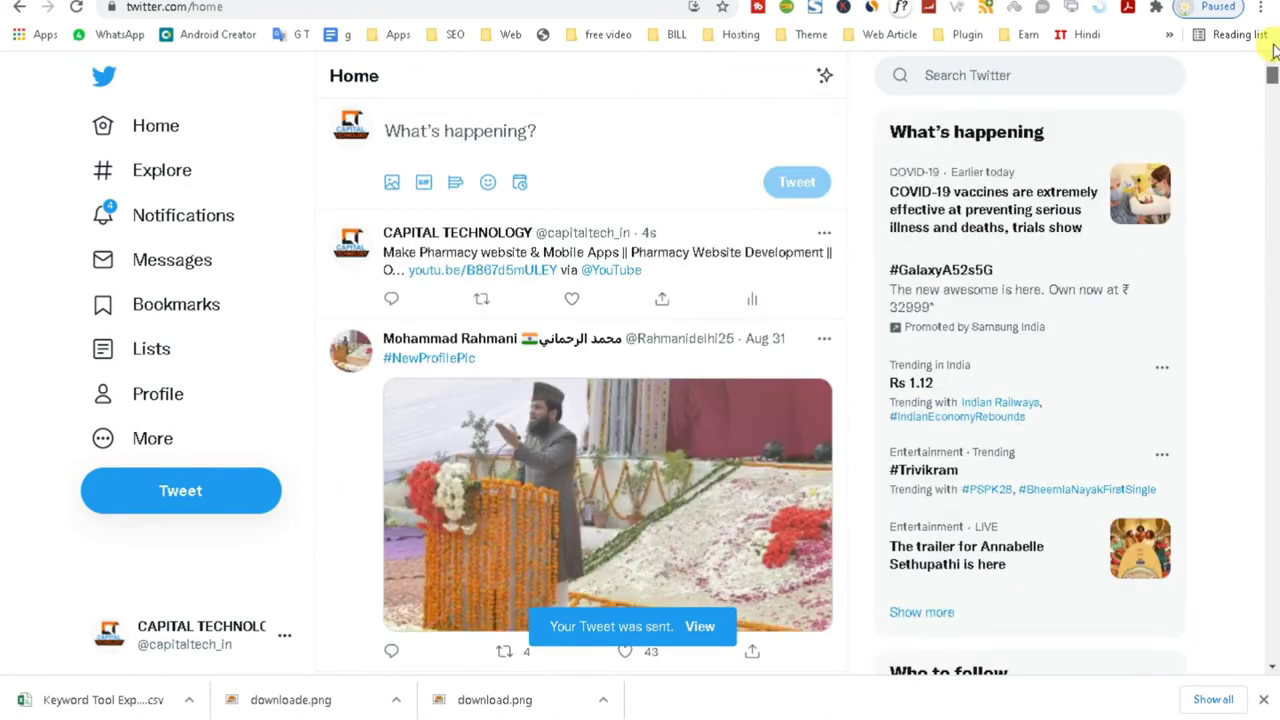
{"action": "scroll", "coordinate": [1268, 80], "scroll_direction": "down", "scroll_amount": 5}
{"action": "scroll", "coordinate": [1266, 86], "scroll_direction": "up", "scroll_amount": 6}
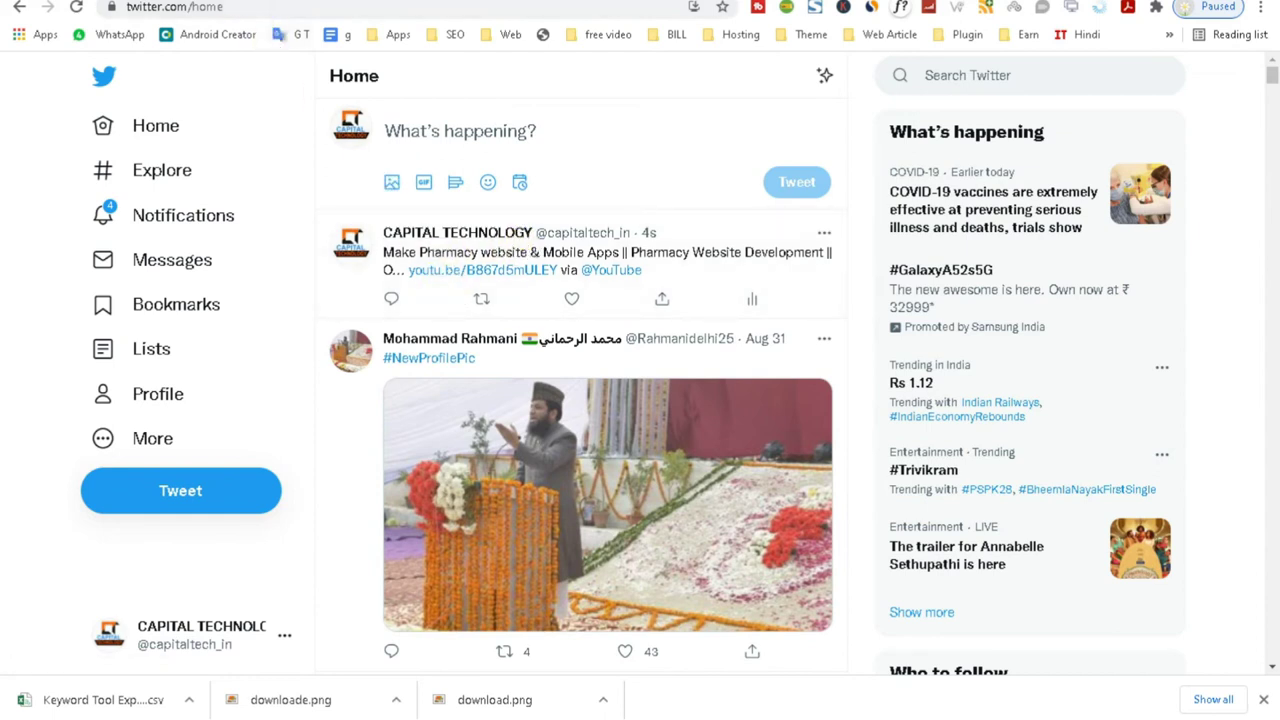
- Delete the newly published video tweet that has no image and confirm the deletion
{"action": "left_click", "coordinate": [821, 235]}
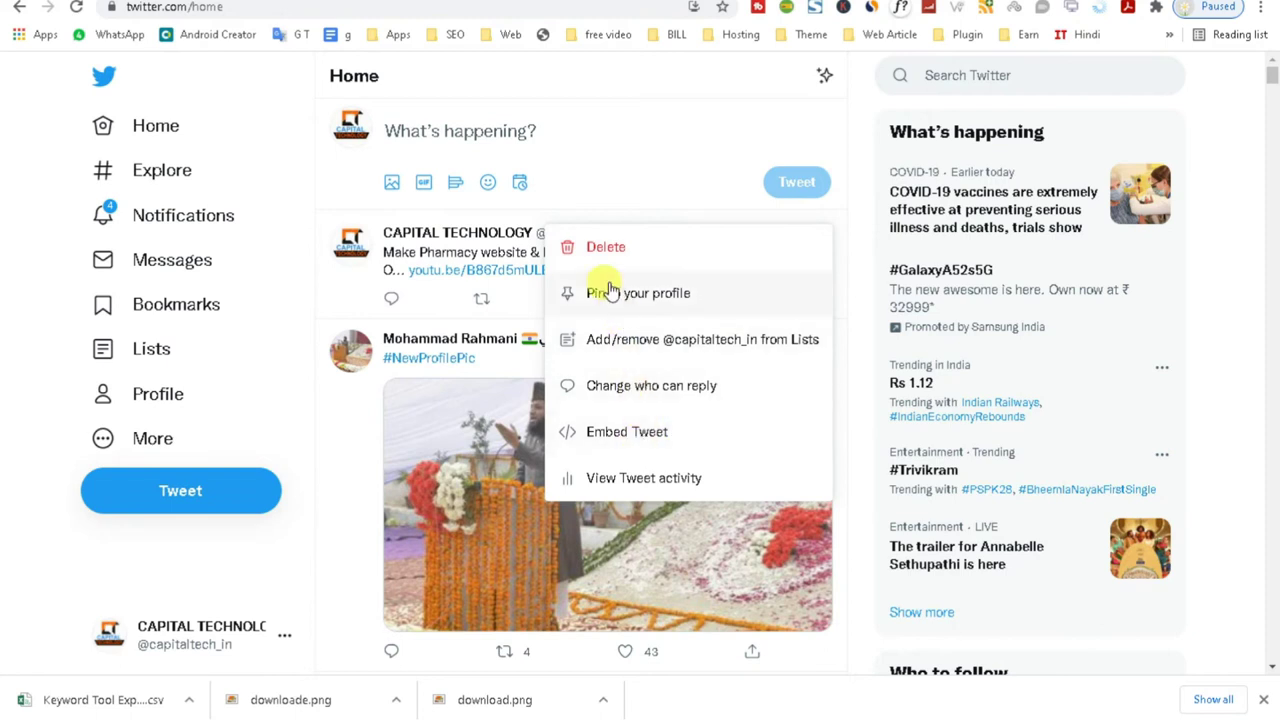
{"action": "left_click", "coordinate": [603, 247]}
{"action": "left_click", "coordinate": [640, 405]}
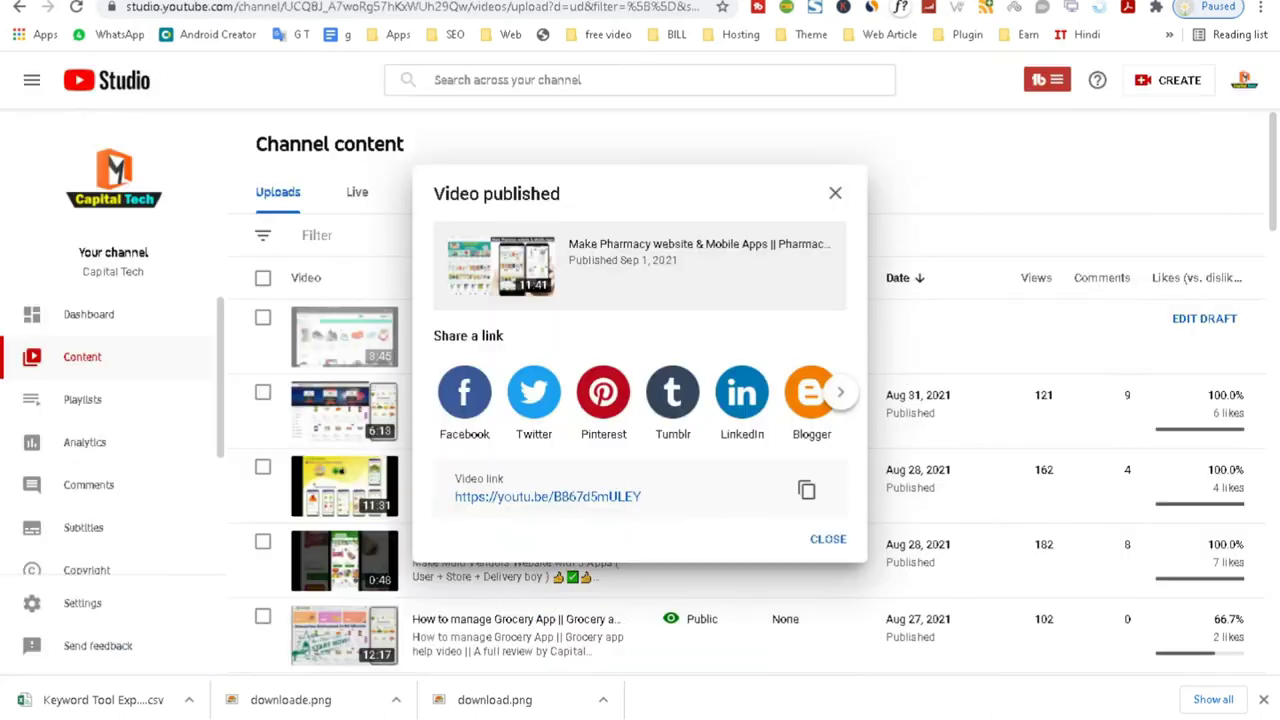
- Share the video on Twitter from YouTube Studio with the image Make Pharmacy website & Mobile Apps.jpg attached and publish the tweet
{"action": "left_click", "coordinate": [538, 408]}
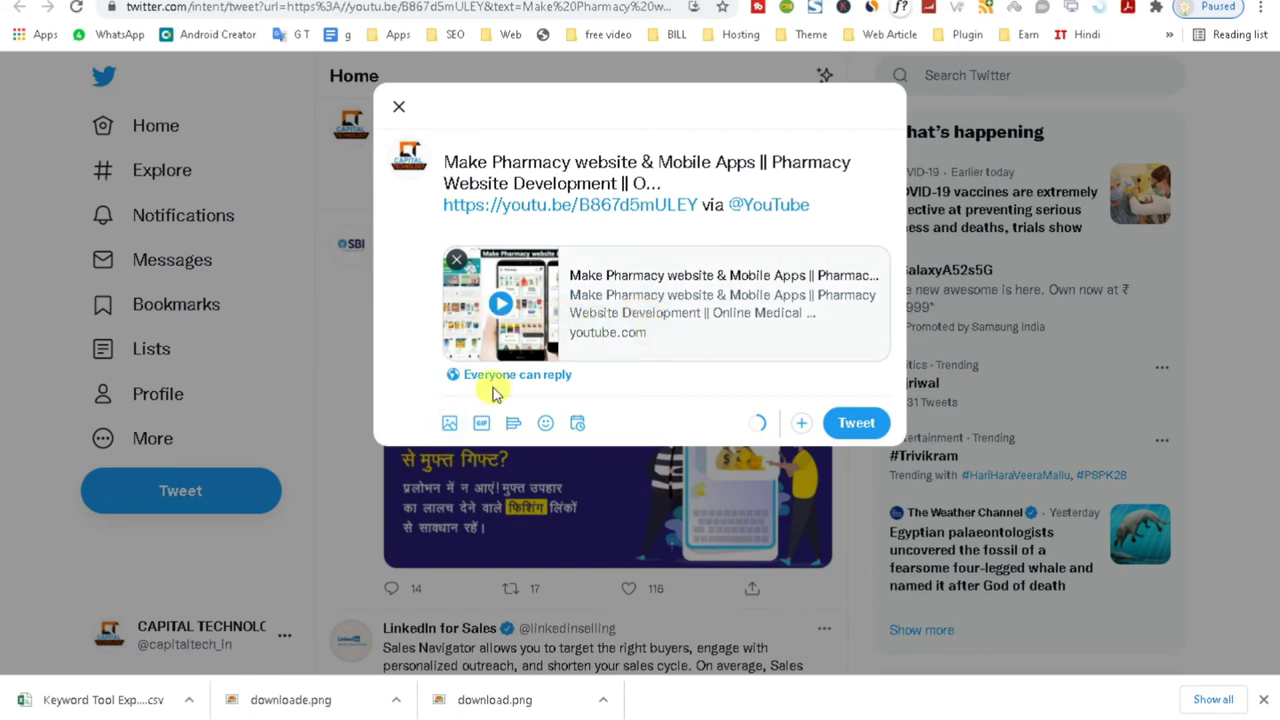
{"action": "left_click", "coordinate": [449, 430]}
{"action": "left_click", "coordinate": [207, 120]}
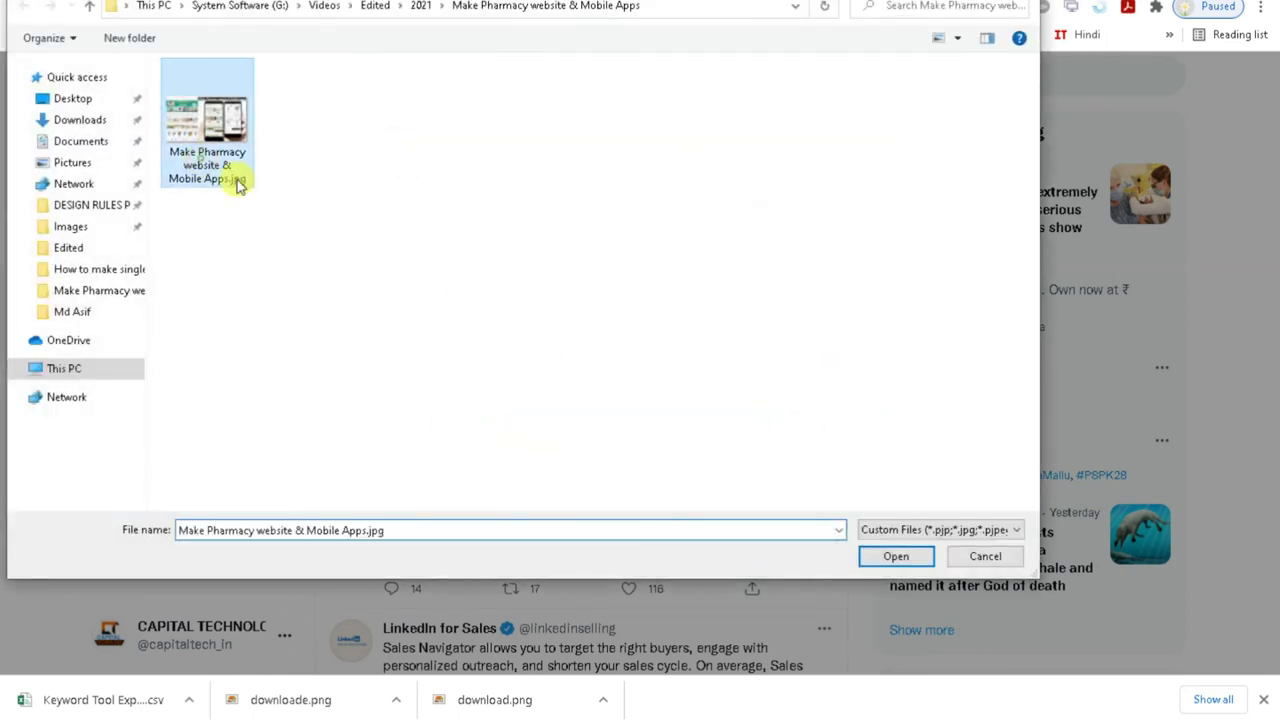
{"action": "left_click", "coordinate": [910, 552]}
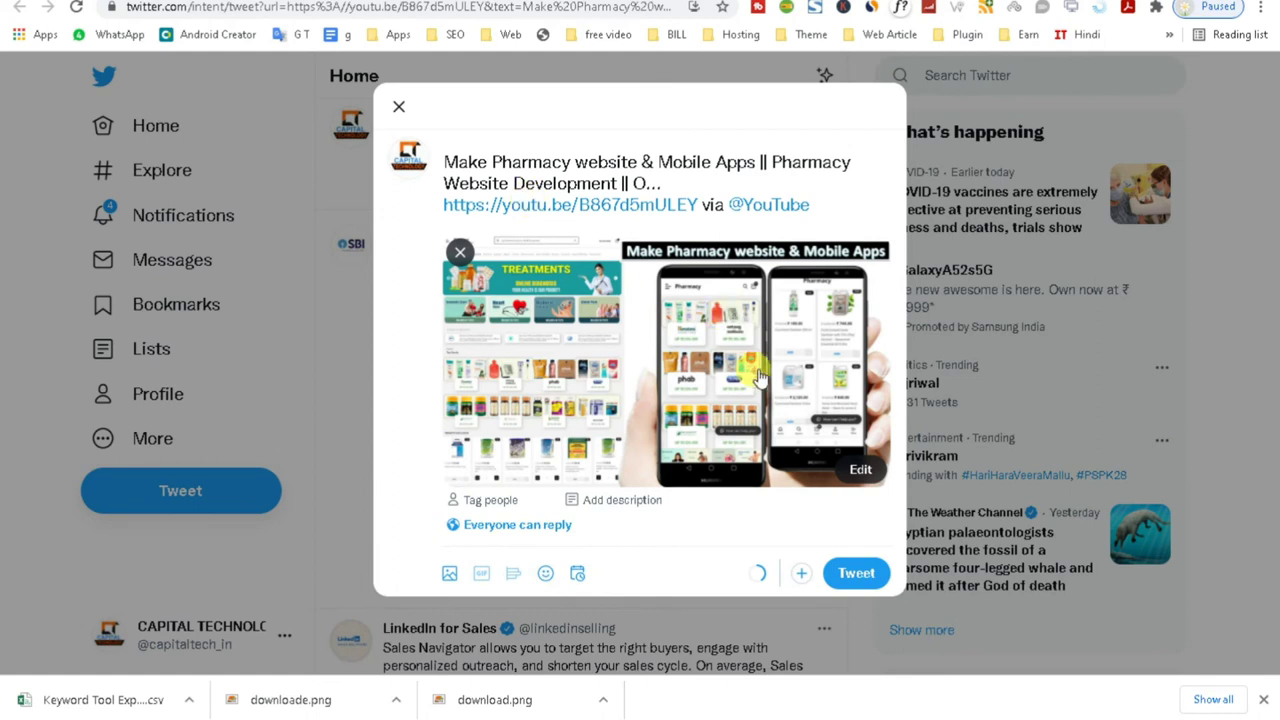
{"action": "left_click", "coordinate": [854, 574]}
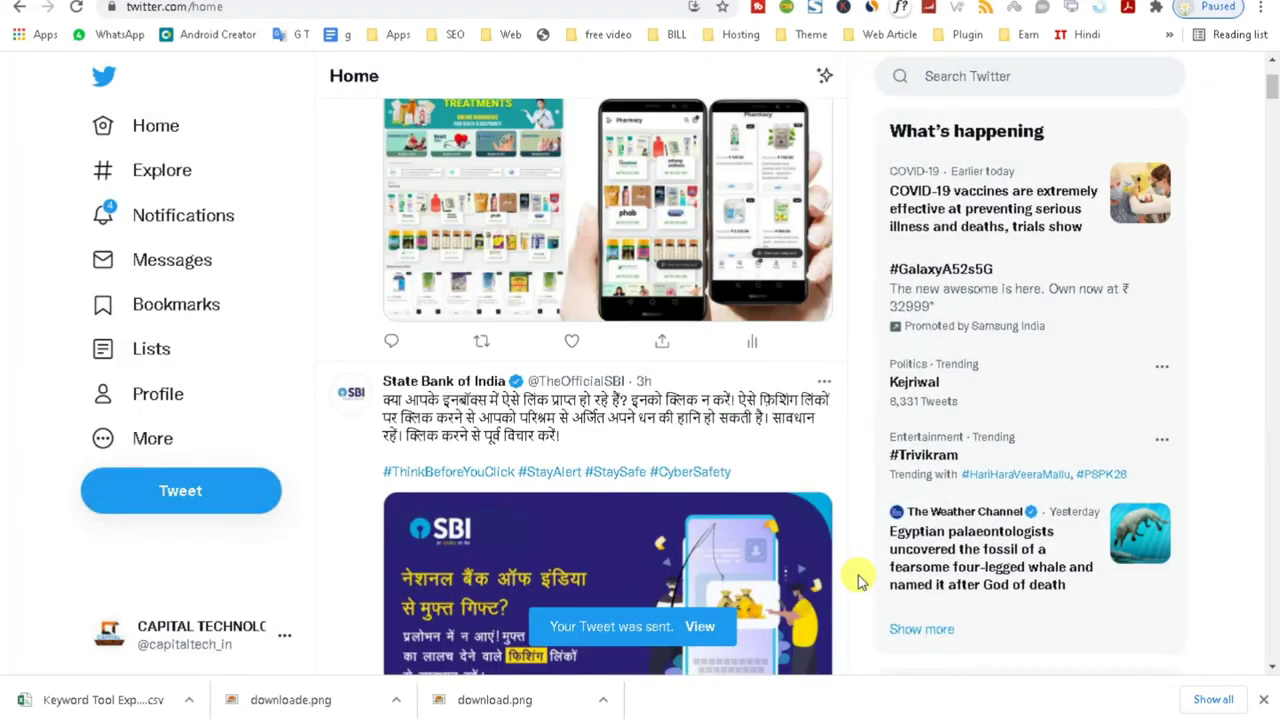
- Find the new tweet in the home feed, test its video link and return to the feed
{"action": "scroll", "coordinate": [1268, 85], "scroll_direction": "up", "scroll_amount": 3}
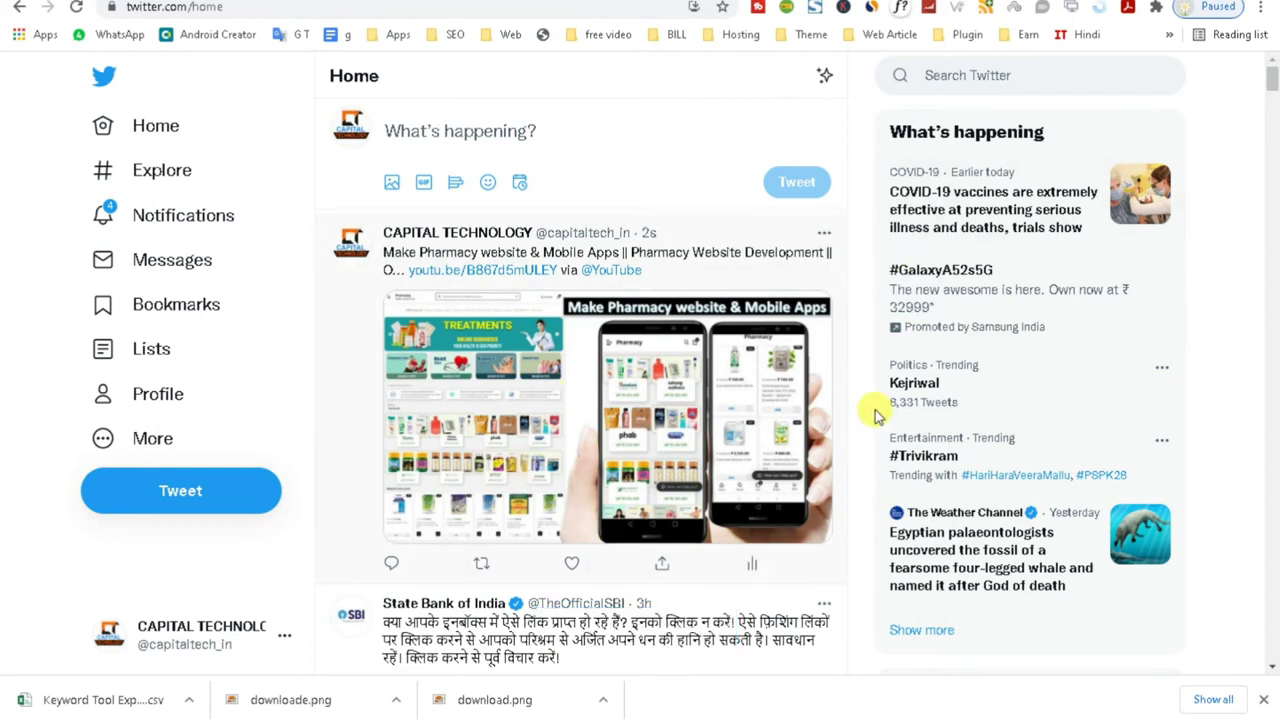
{"action": "left_click", "coordinate": [490, 272]}
{"action": "key", "text": "alt+Left"}
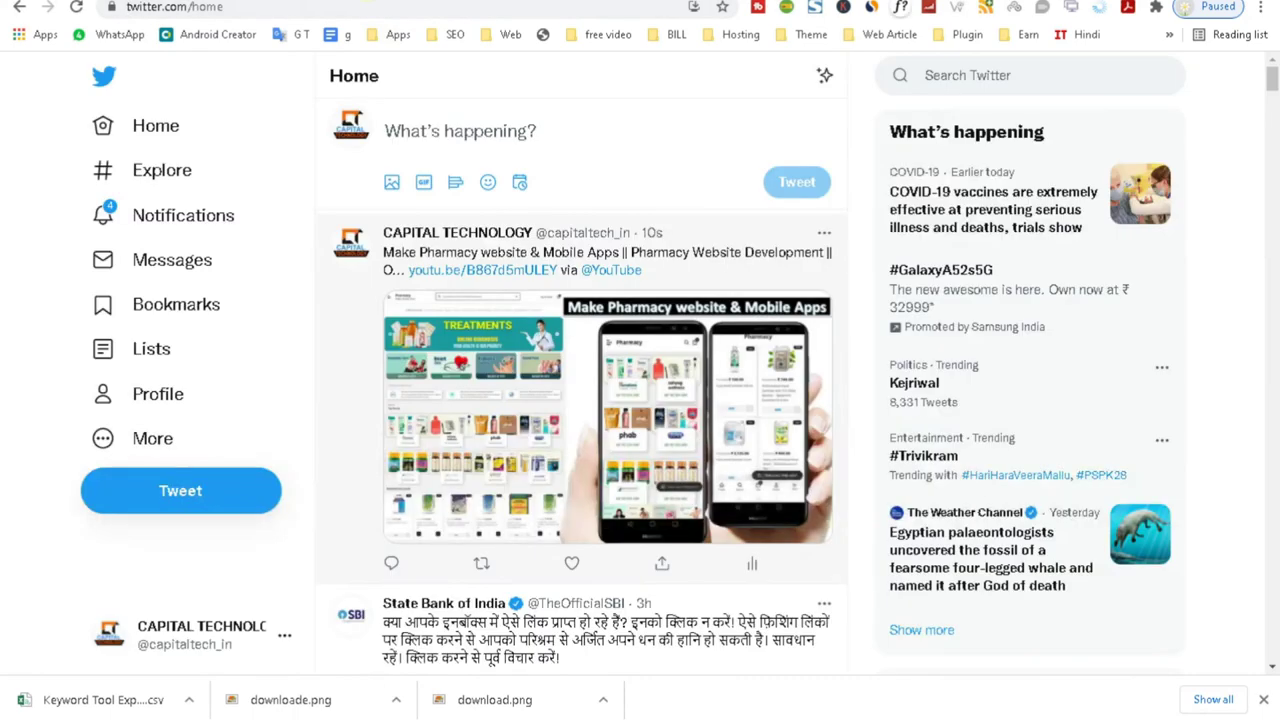
- Switch to YouTube Studio and share the video on Pinterest, saving the pin to the Web Development board
{"action": "key", "text": "ctrl+Tab"}
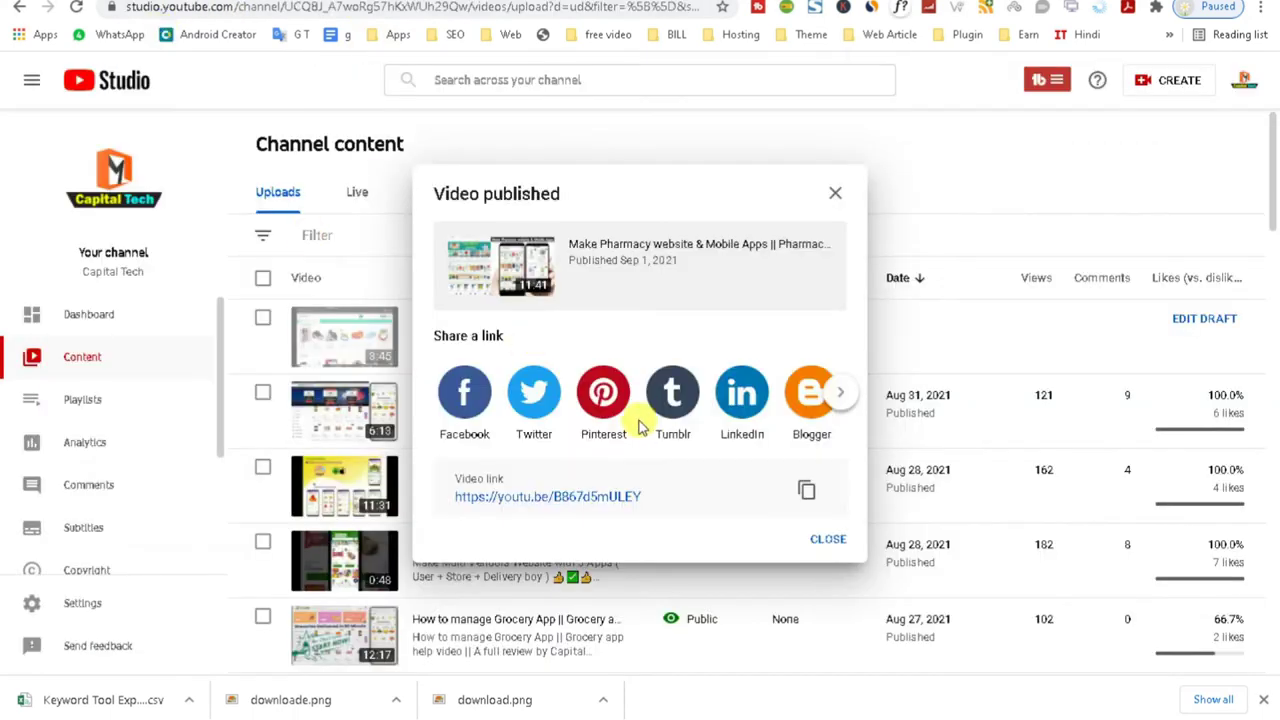
{"action": "left_click", "coordinate": [604, 420]}
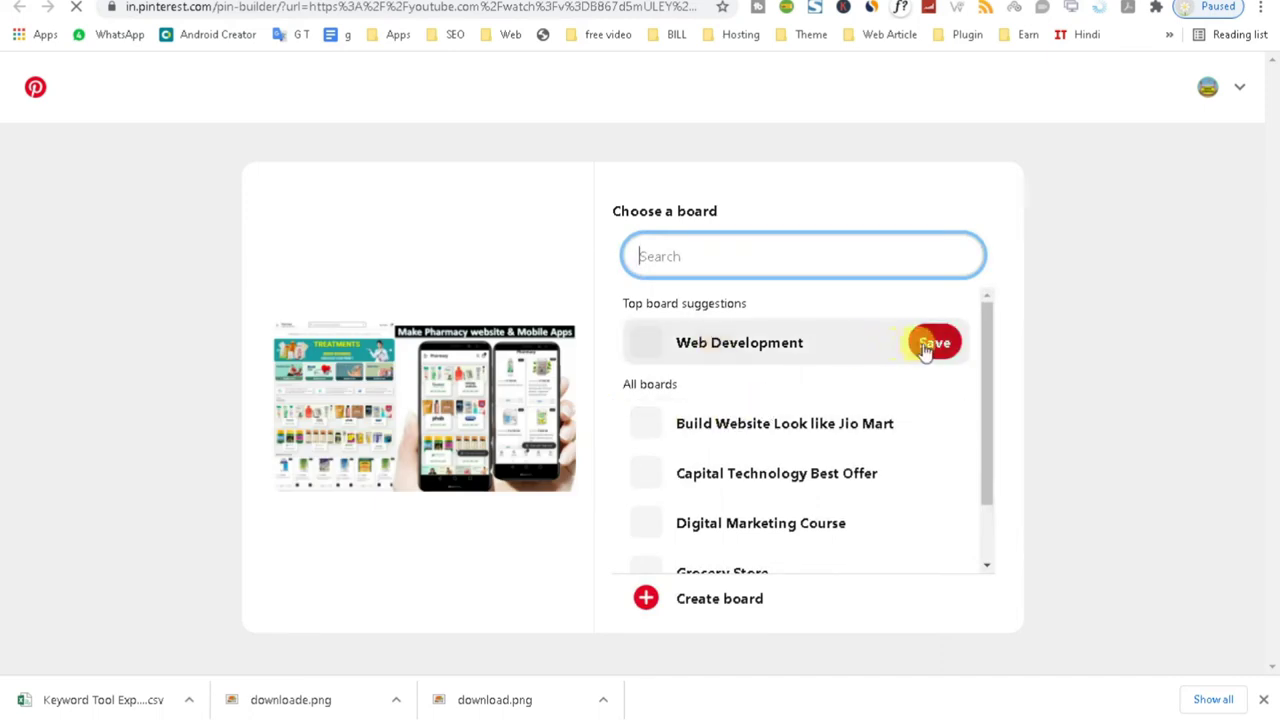
{"action": "left_click", "coordinate": [928, 344]}
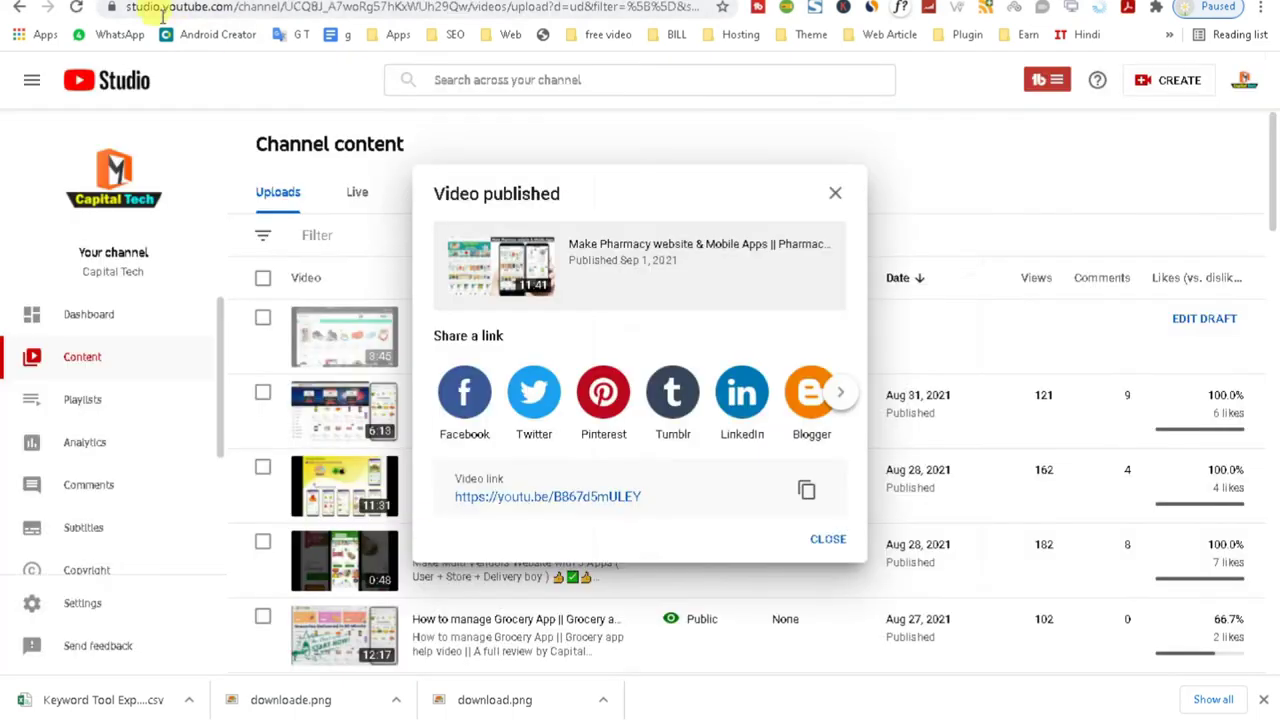
- Try to post the video to Tumblr with the copied description text pasted as its caption
{"action": "left_click", "coordinate": [675, 394]}
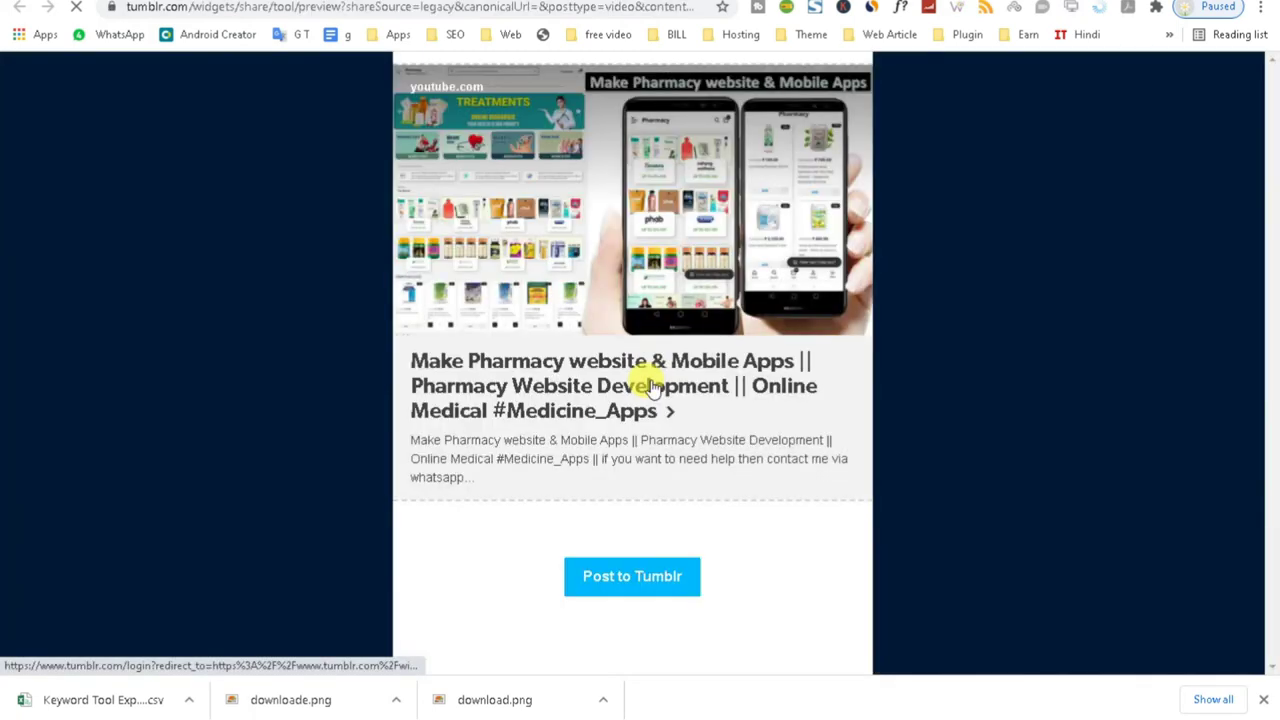
{"action": "left_click", "coordinate": [453, 530]}
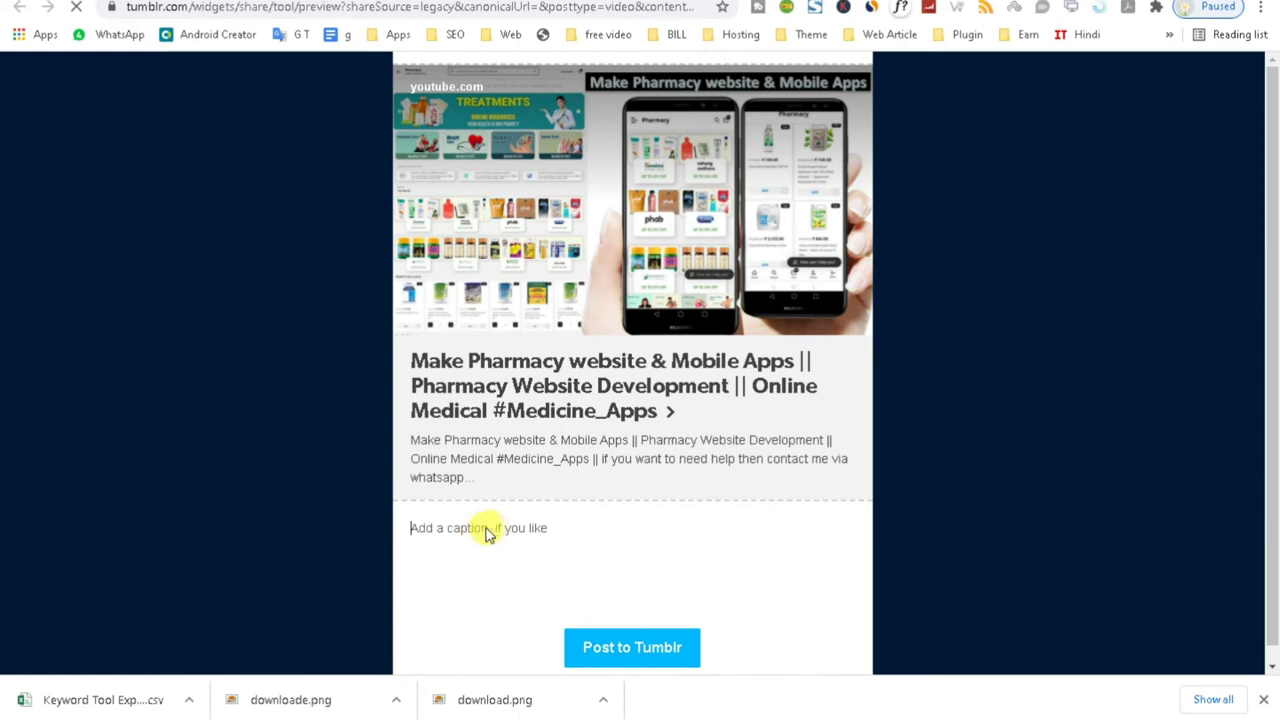
{"action": "key", "text": "ctrl+v"}
{"action": "left_click", "coordinate": [640, 650]}
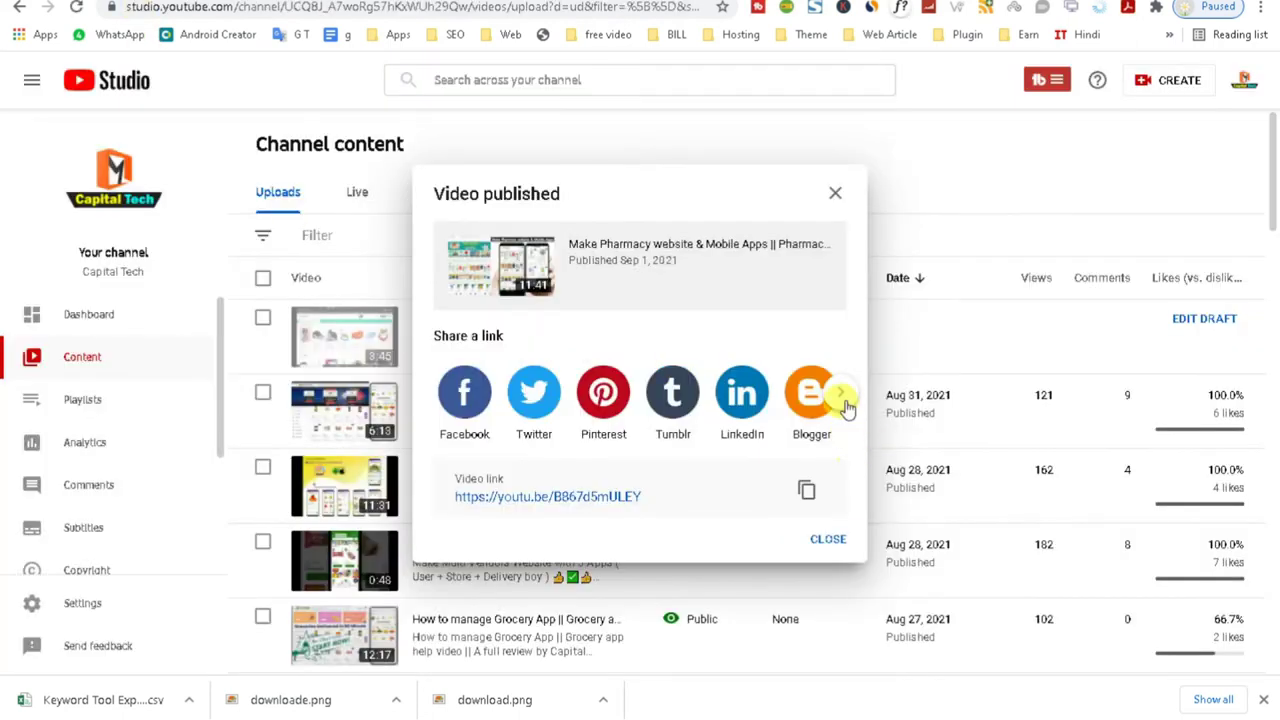
- Look through the remaining share targets in YouTube Studio and open the LinkedIn share page for the video
{"action": "left_click", "coordinate": [843, 400]}
{"action": "left_click", "coordinate": [437, 397]}
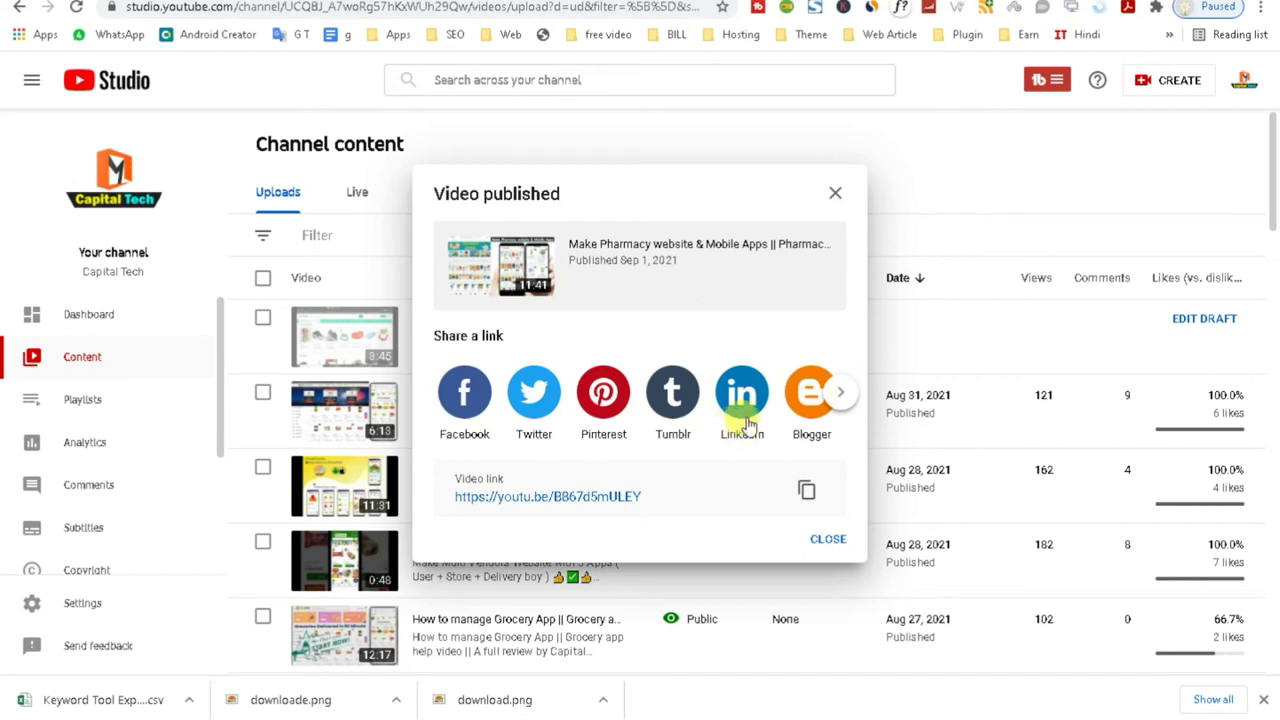
{"action": "left_click", "coordinate": [742, 400]}
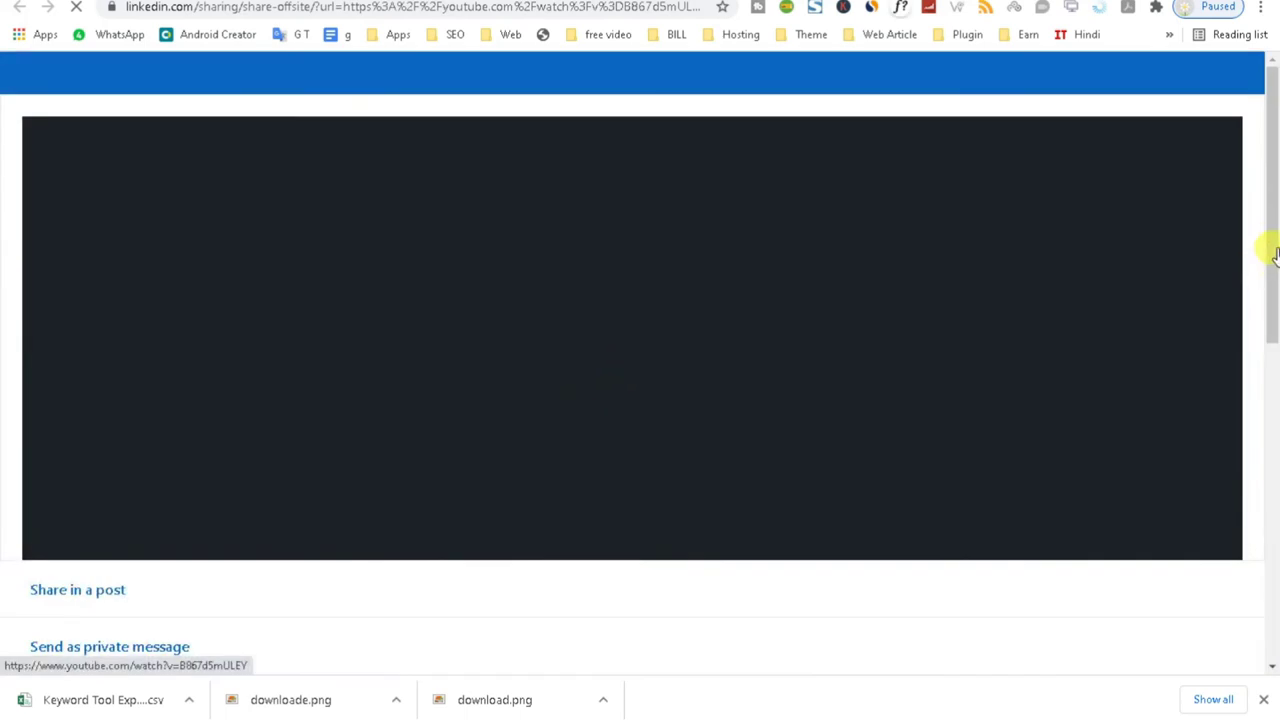
{"action": "left_click_drag", "start_coordinate": [1270, 188], "coordinate": [1274, 134]}
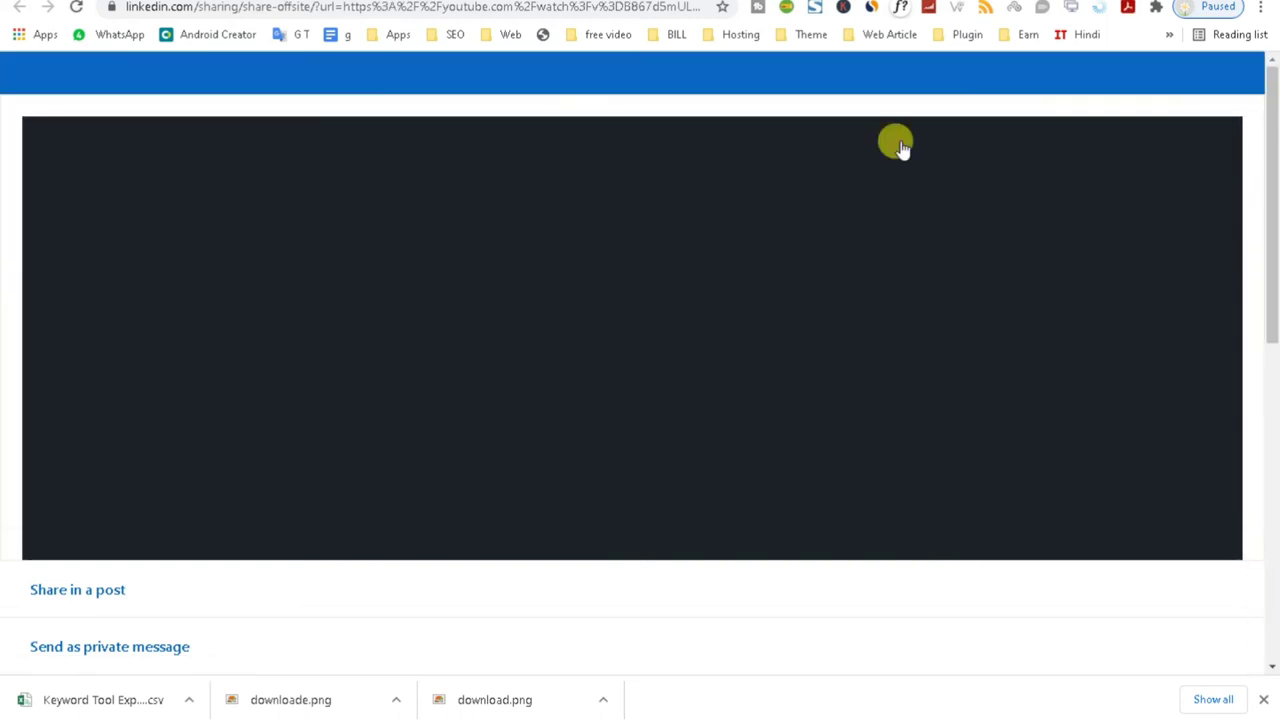
- Leave the LinkedIn and Tumblr share pages and return to the published video's share options in YouTube Studio
{"action": "left_click", "coordinate": [330, 2]}
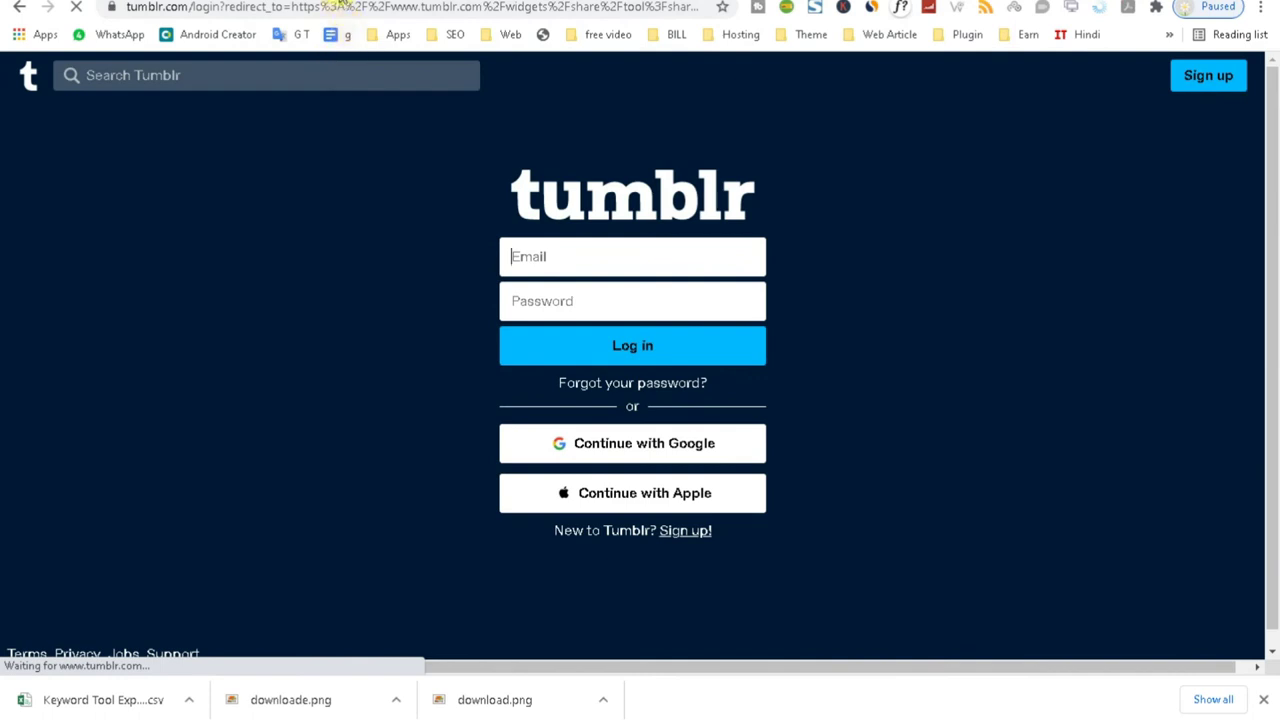
{"action": "left_click", "coordinate": [331, 5]}
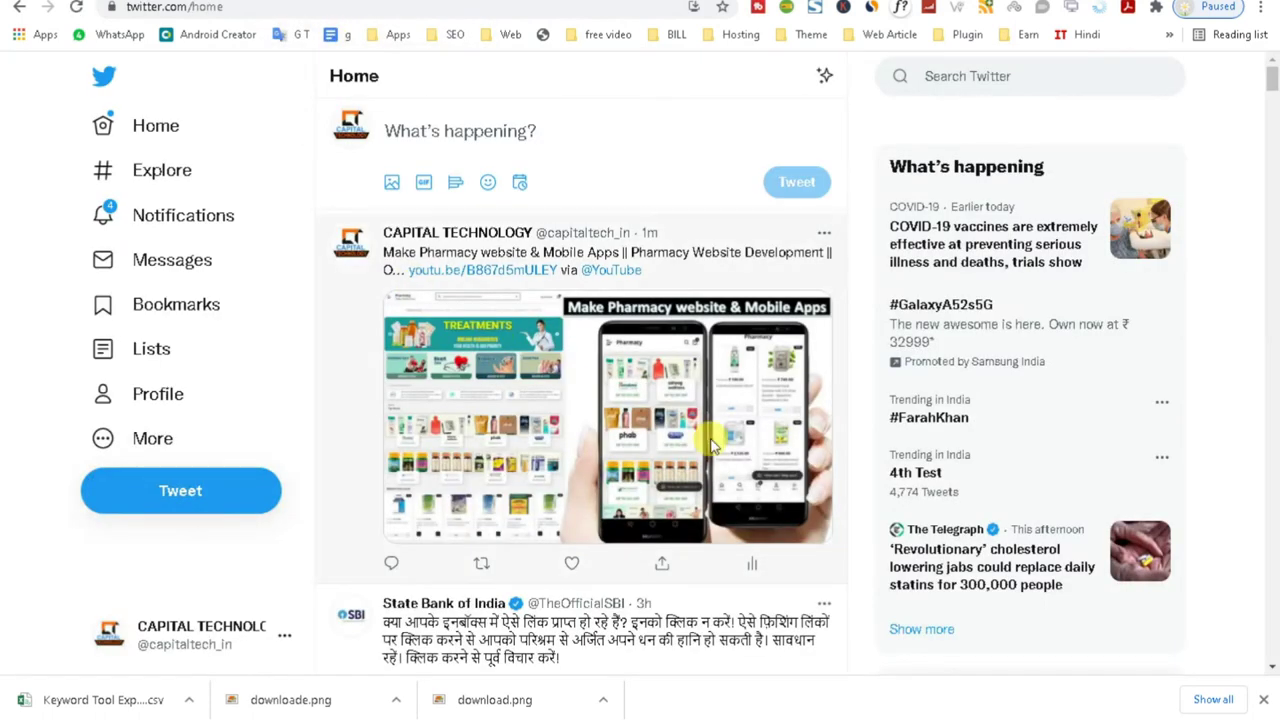
{"action": "key", "text": "ctrl+Tab"}
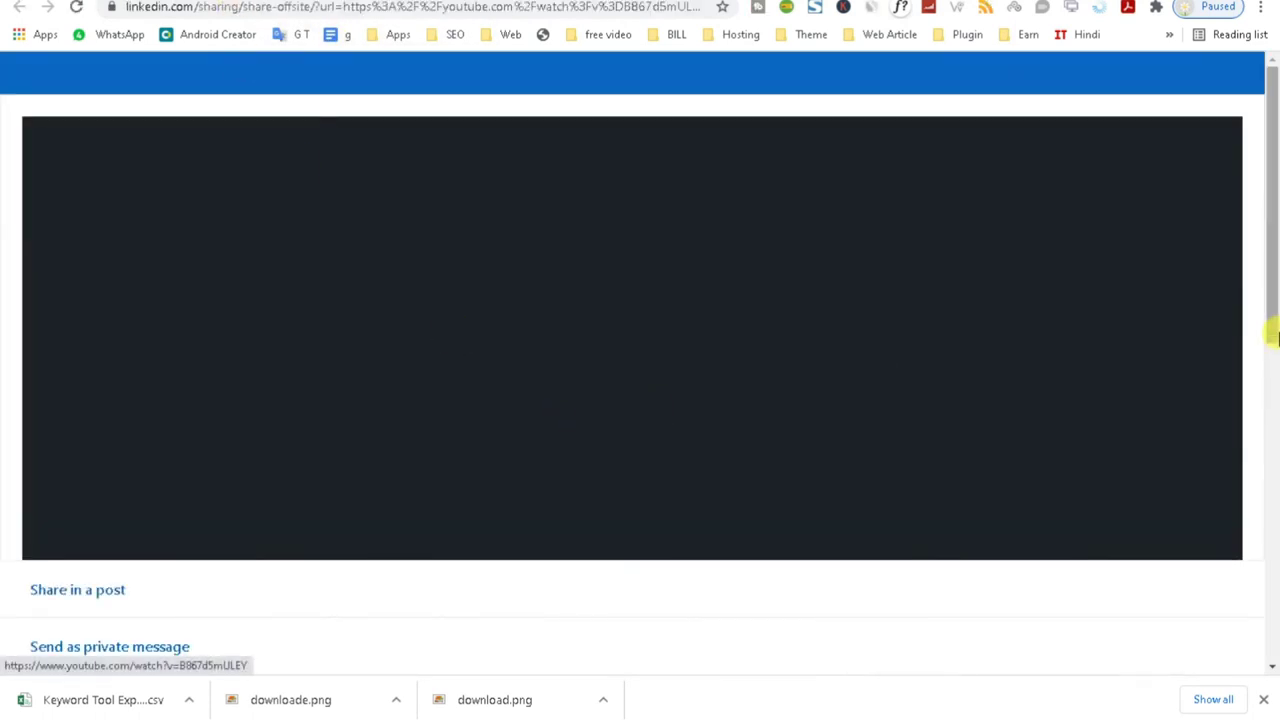
{"action": "left_click", "coordinate": [292, 3]}
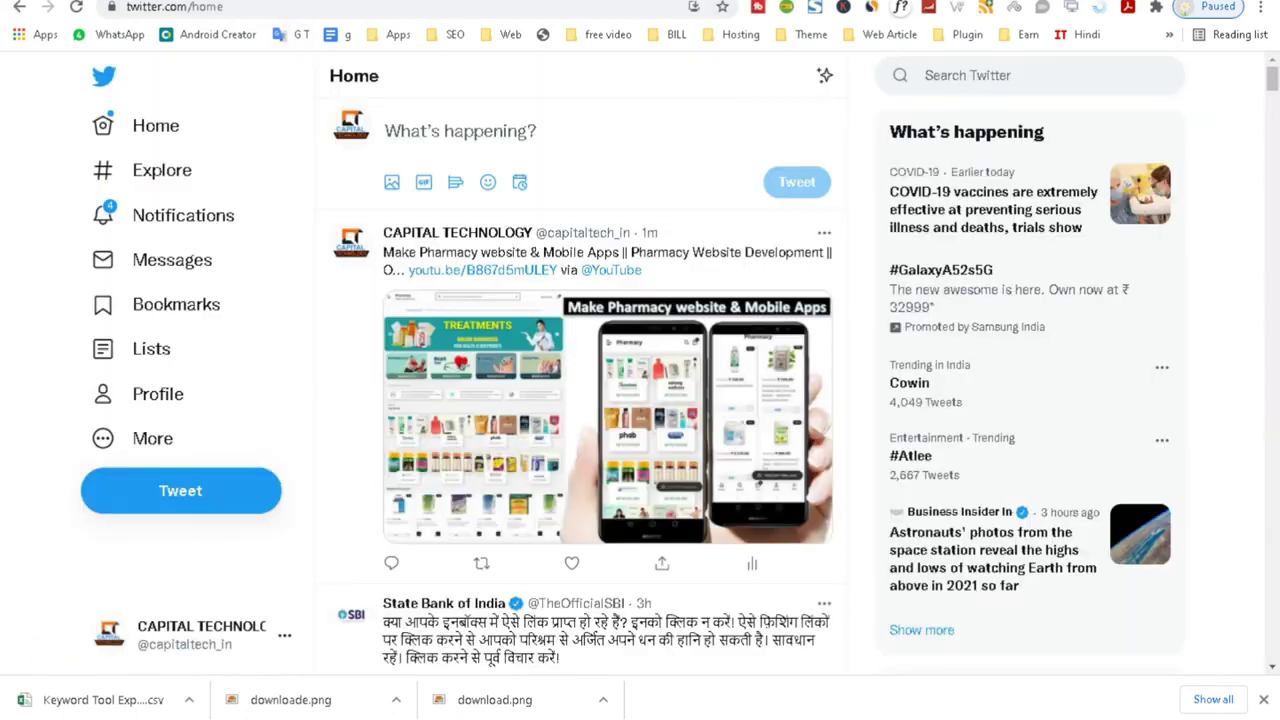
{"action": "key", "text": "ctrl+shift+Tab"}
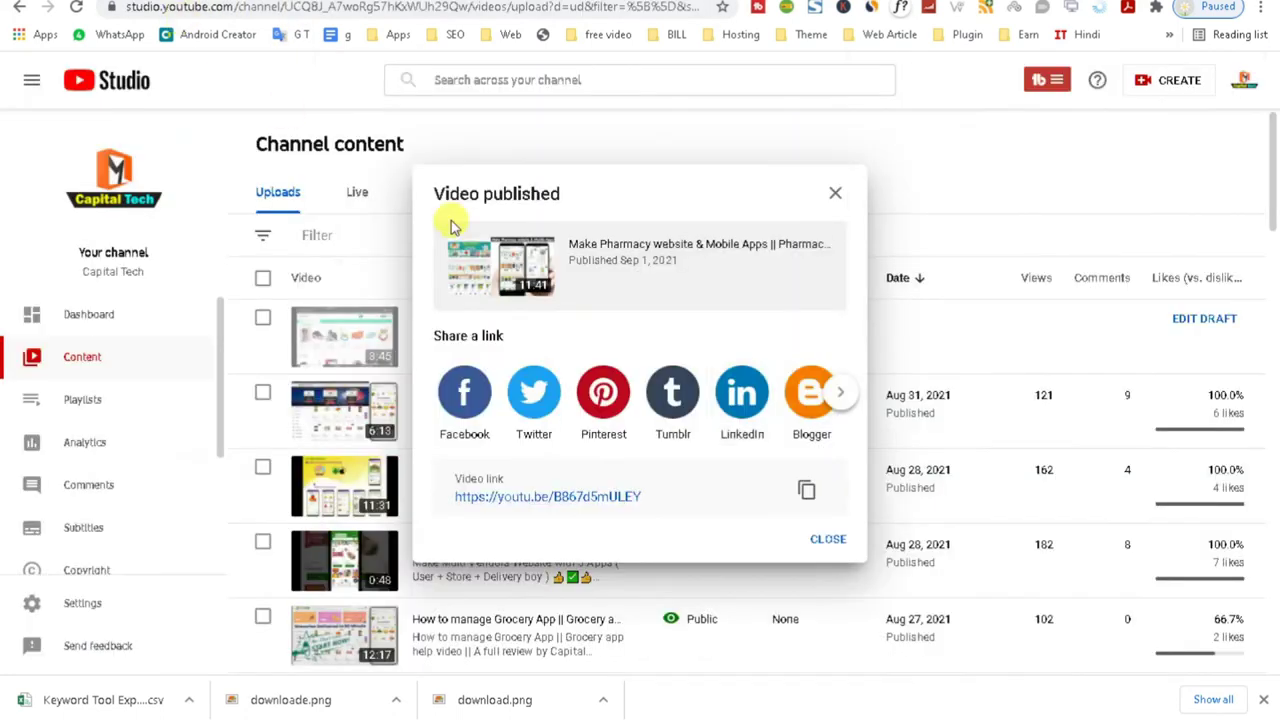
- Look through the remaining share targets for the published video and close the share dialog
{"action": "left_click", "coordinate": [846, 398]}
{"action": "left_click", "coordinate": [436, 397]}
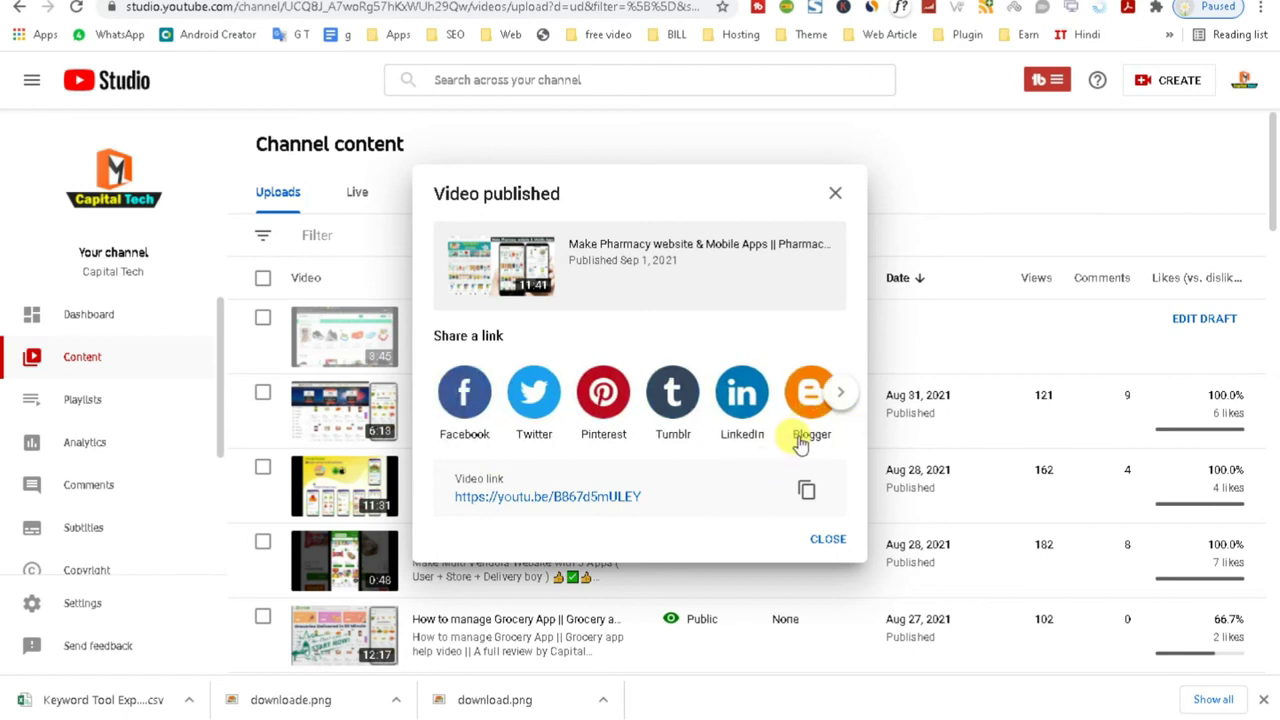
{"action": "left_click", "coordinate": [840, 393]}
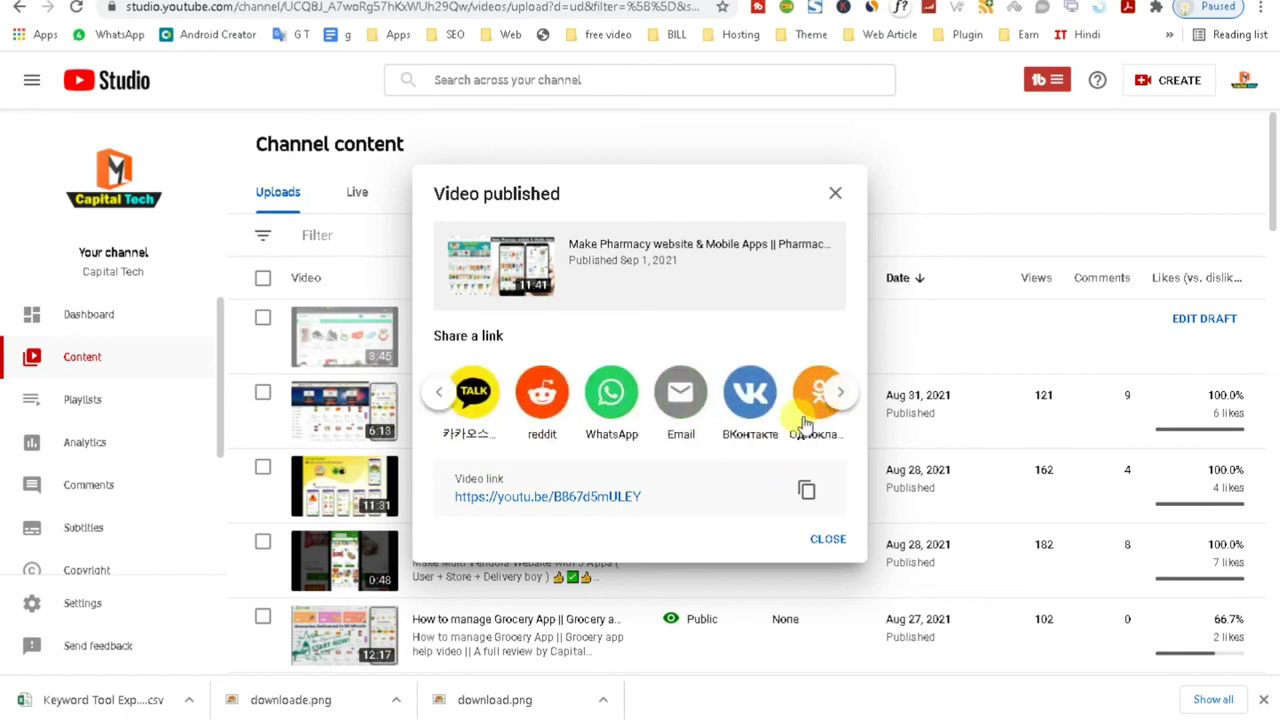
{"action": "left_click", "coordinate": [437, 398]}
{"action": "left_click", "coordinate": [826, 541]}
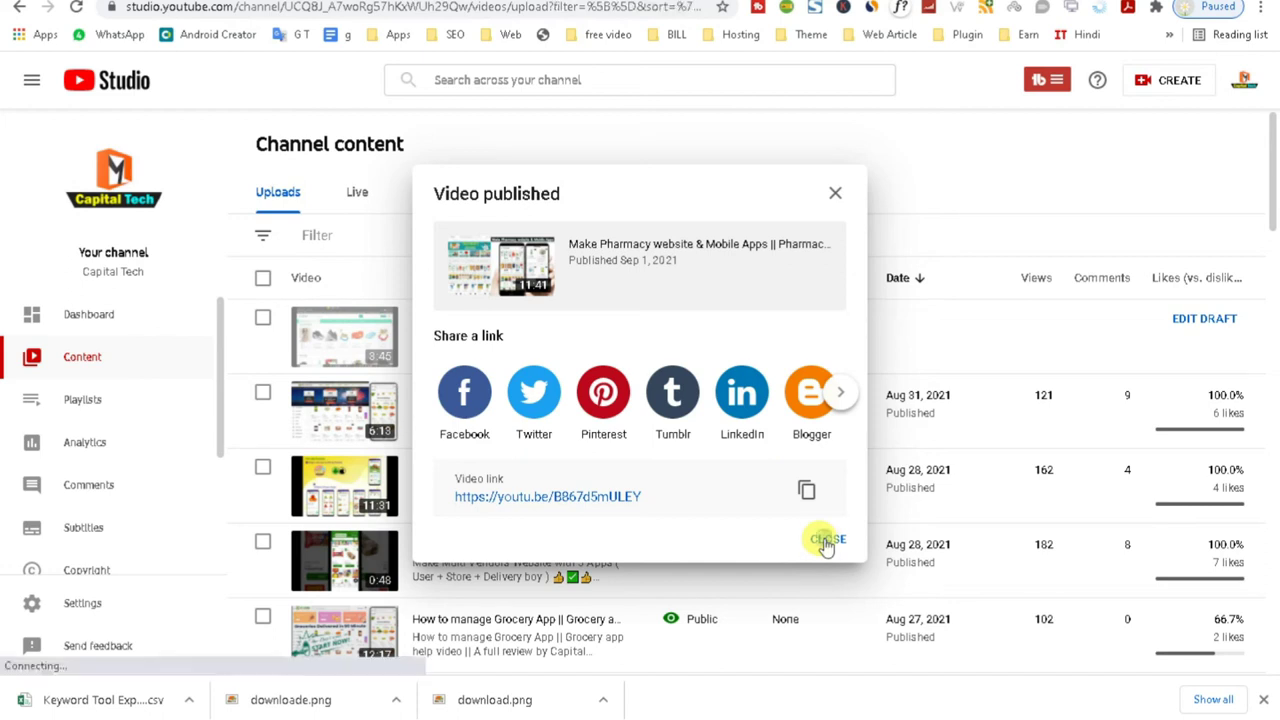
{"action": "left_click", "coordinate": [826, 541]}
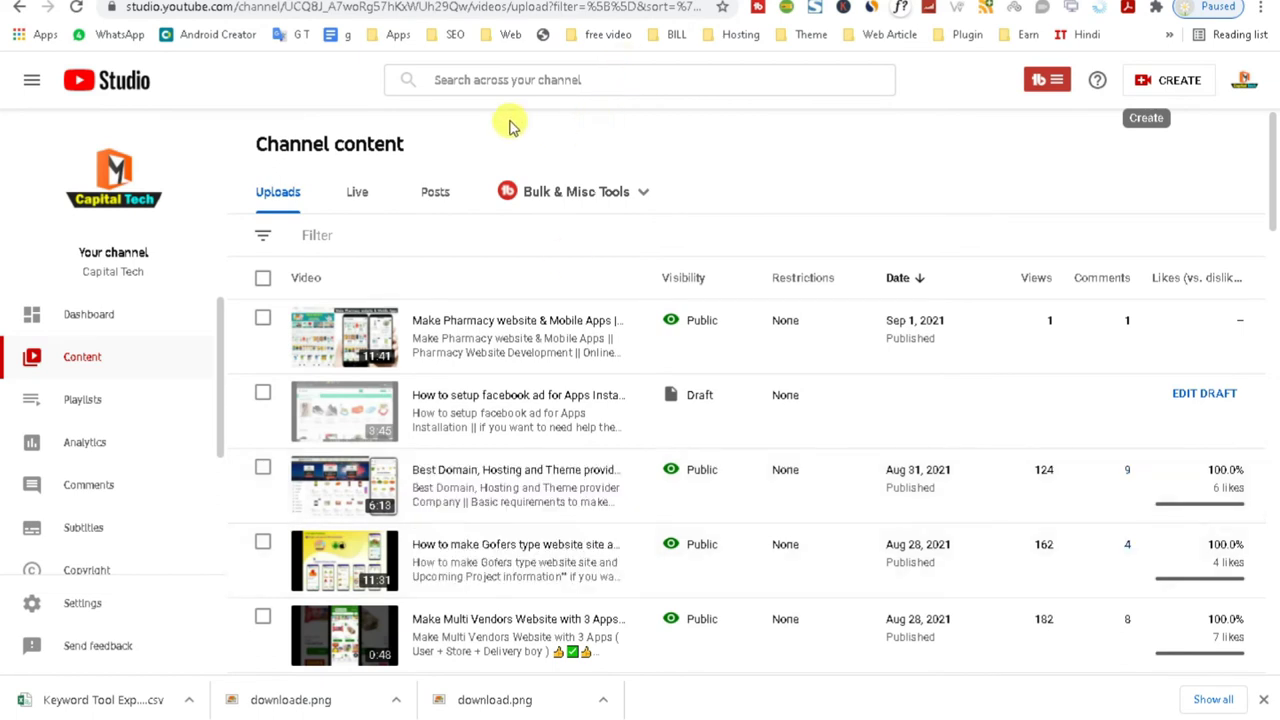
- Search Google for fb from the Canva page, open the Facebook site, and dismiss the channel search left open in YouTube Studio
{"action": "left_click", "coordinate": [424, 80]}
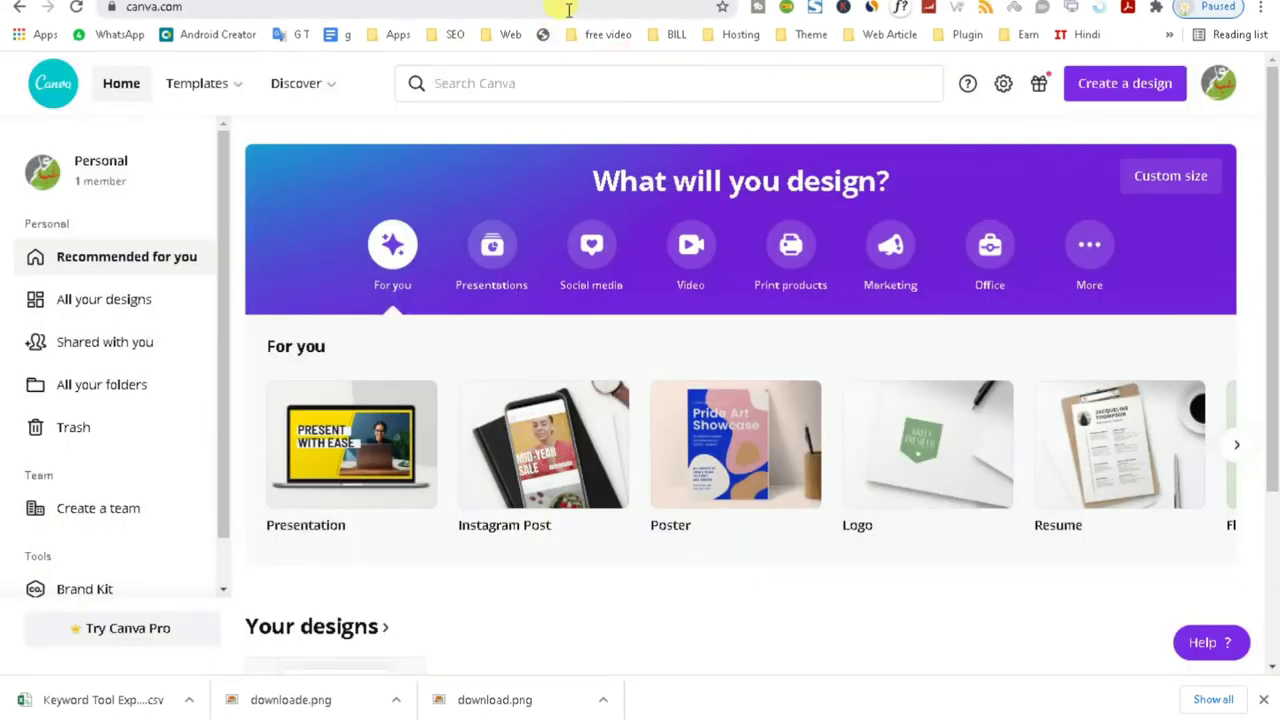
{"action": "left_click", "coordinate": [535, 6]}
{"action": "type", "text": "fb"}
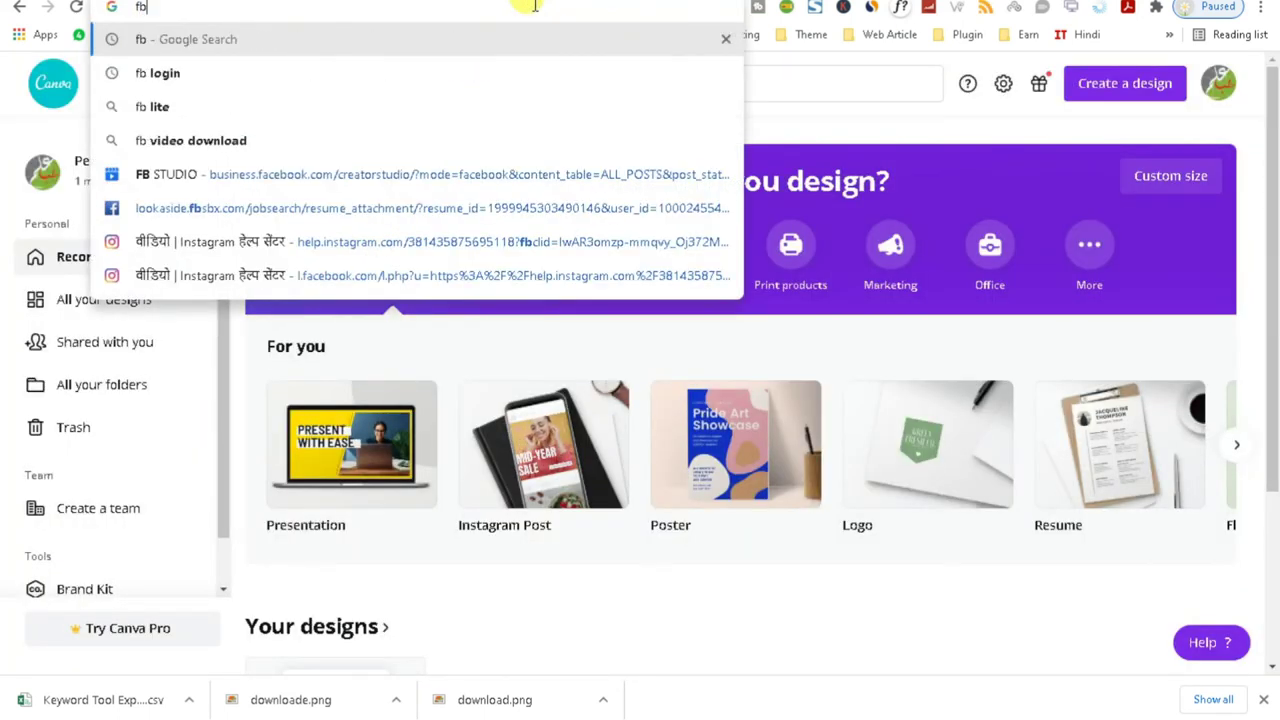
{"action": "key", "text": "Return"}
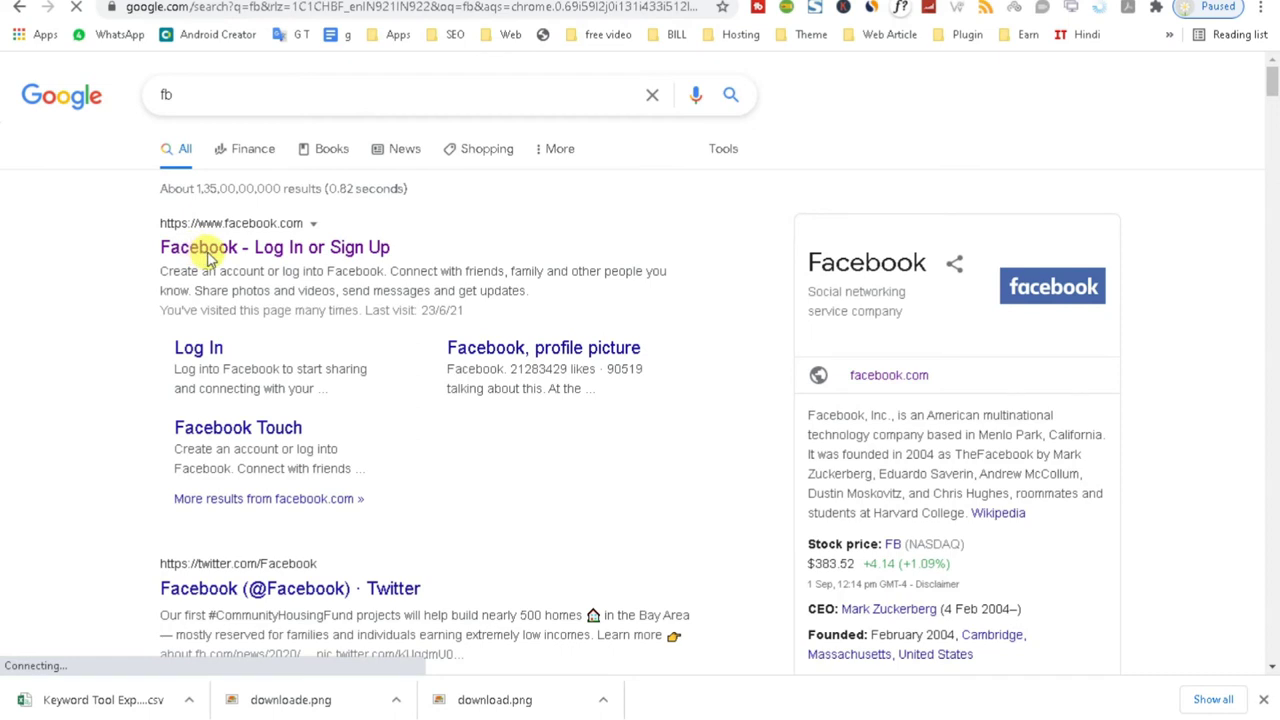
{"action": "left_click", "coordinate": [249, 251]}
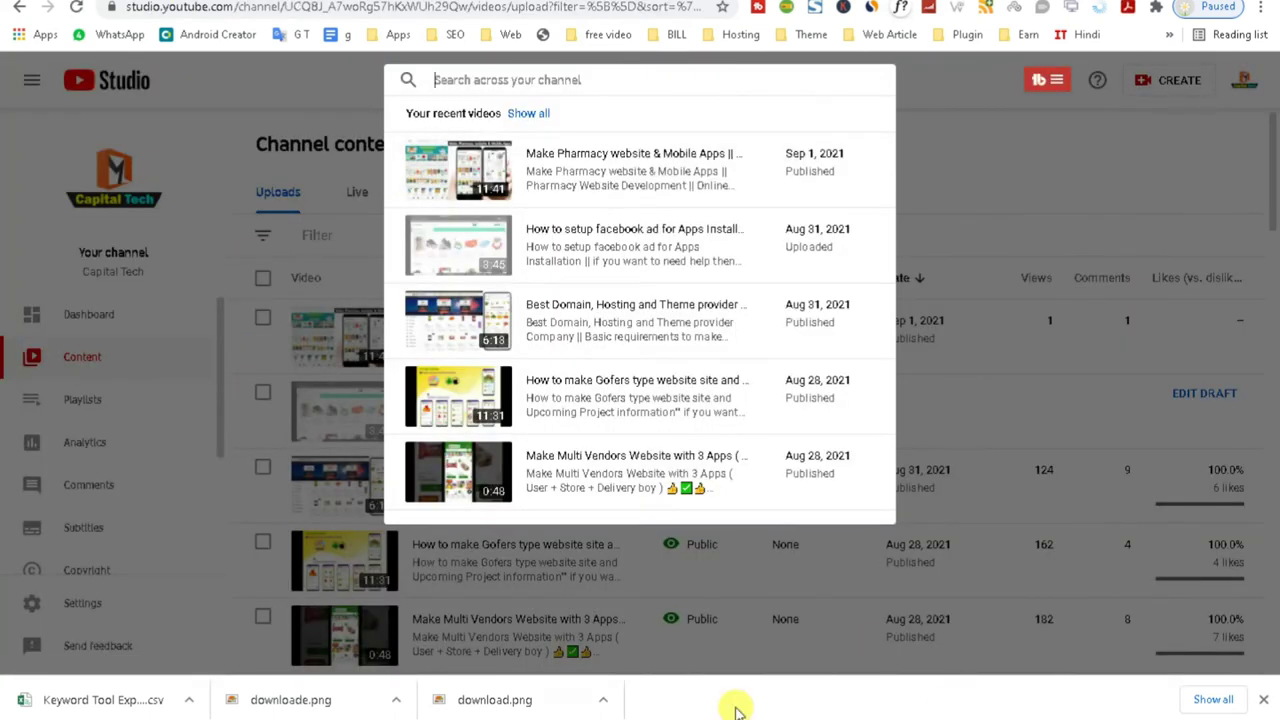
{"action": "left_click", "coordinate": [943, 88]}
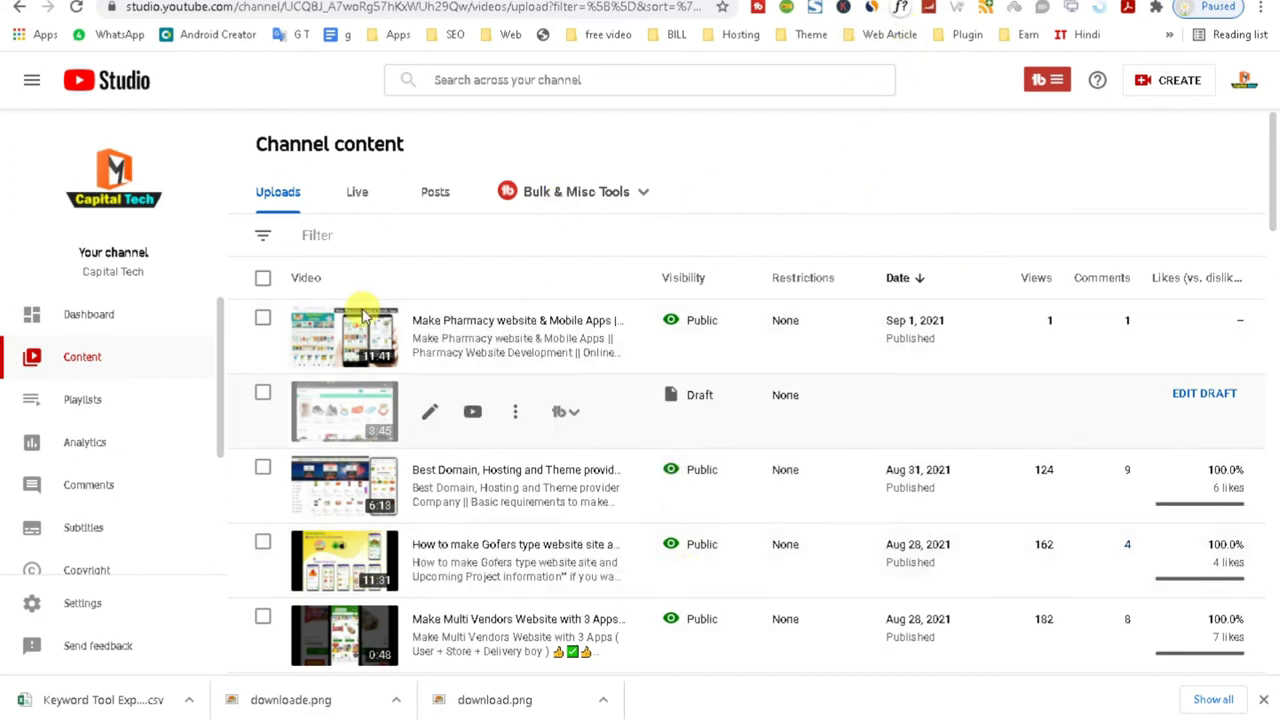
{"action": "left_click_drag", "start_coordinate": [1270, 214], "coordinate": [1246, 123]}
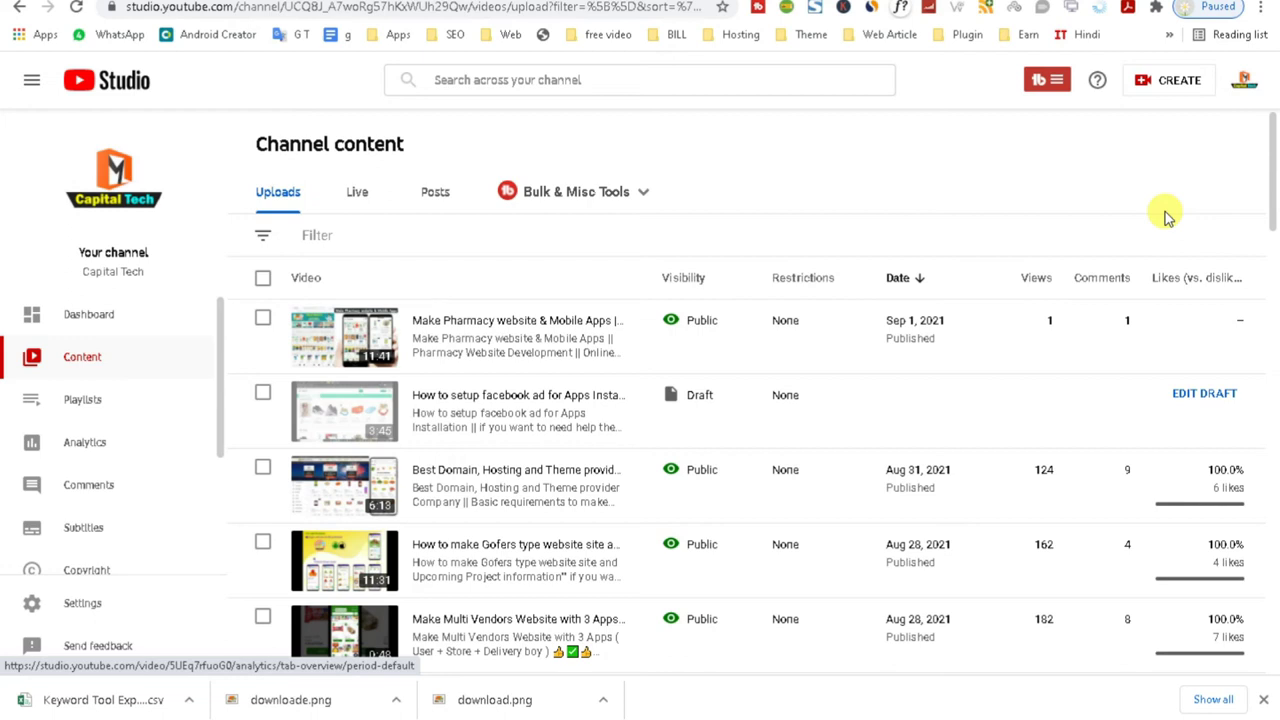
{"action": "left_click", "coordinate": [1120, 2]}
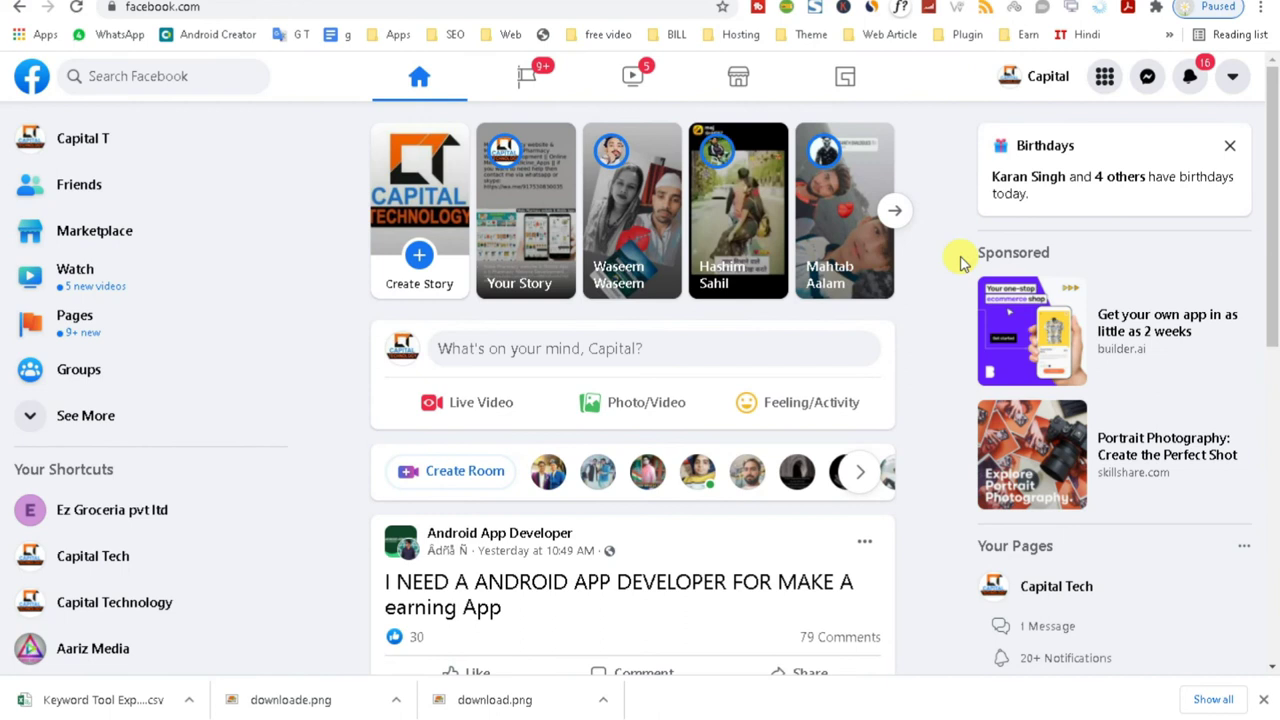
- Open the Capital Tech page's Videos section on Facebook, and go from there to Creator Studio
{"action": "left_click", "coordinate": [110, 565]}
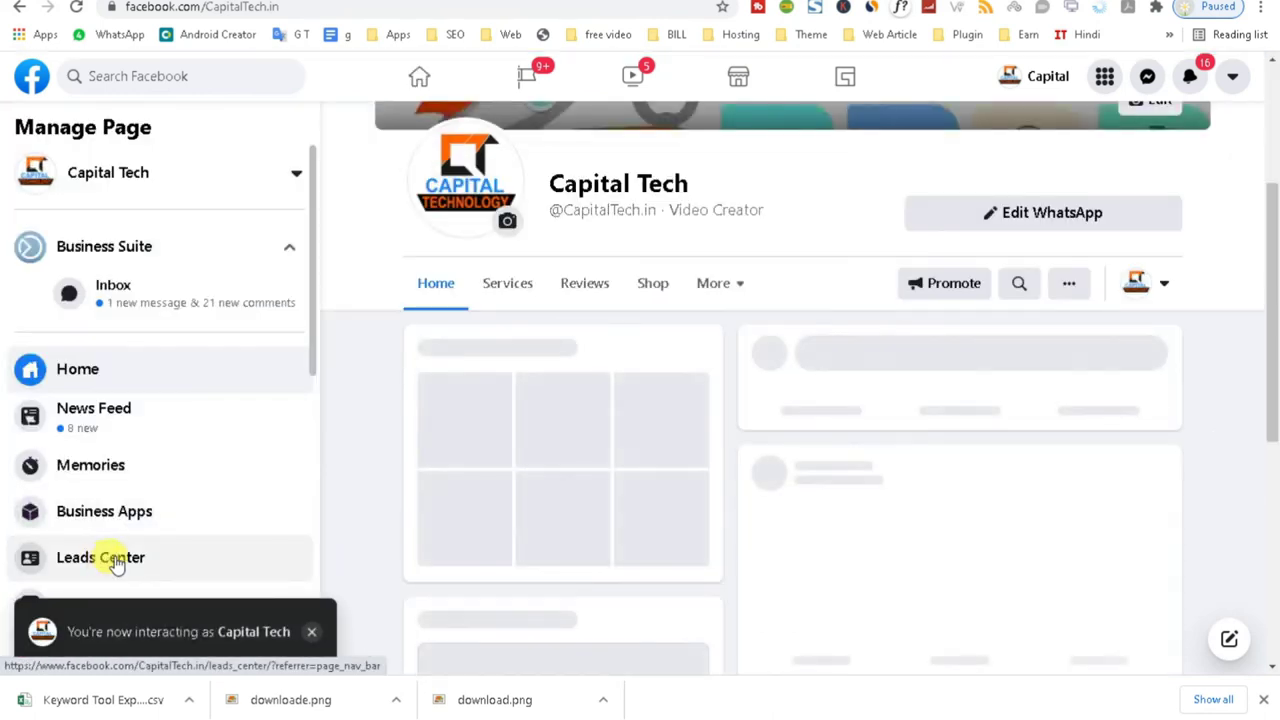
{"action": "left_click", "coordinate": [740, 286]}
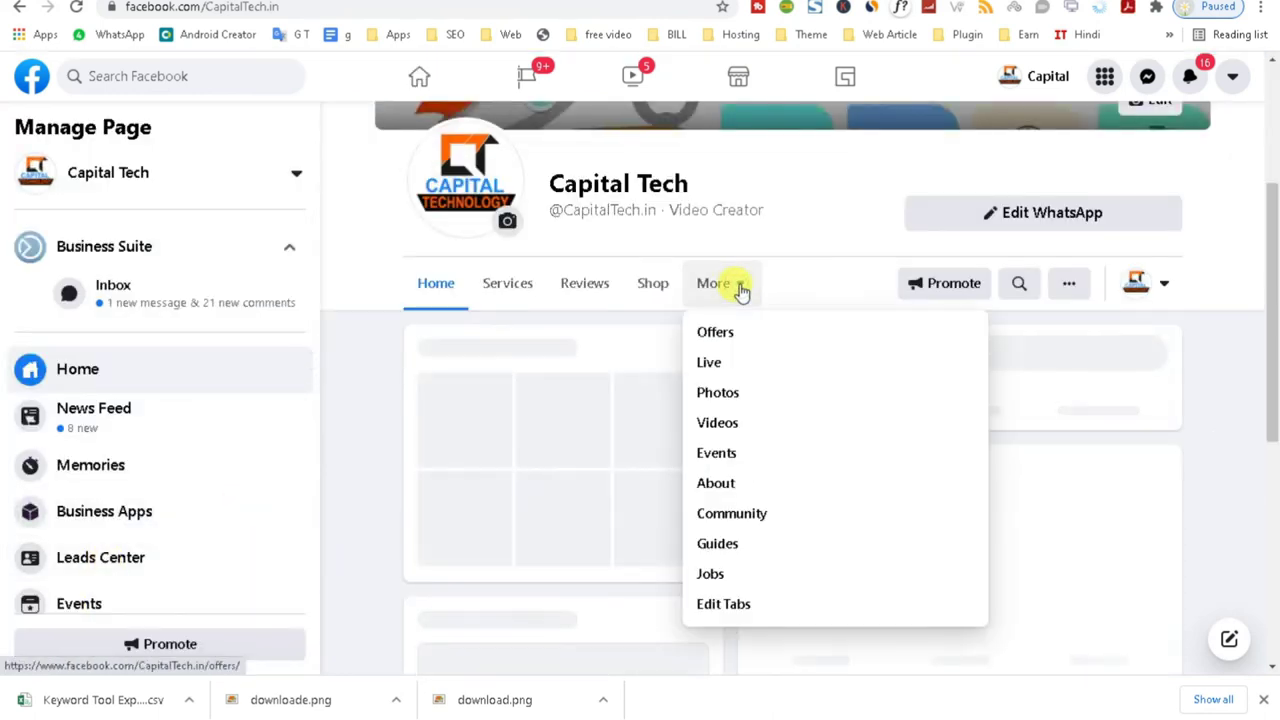
{"action": "left_click", "coordinate": [739, 428]}
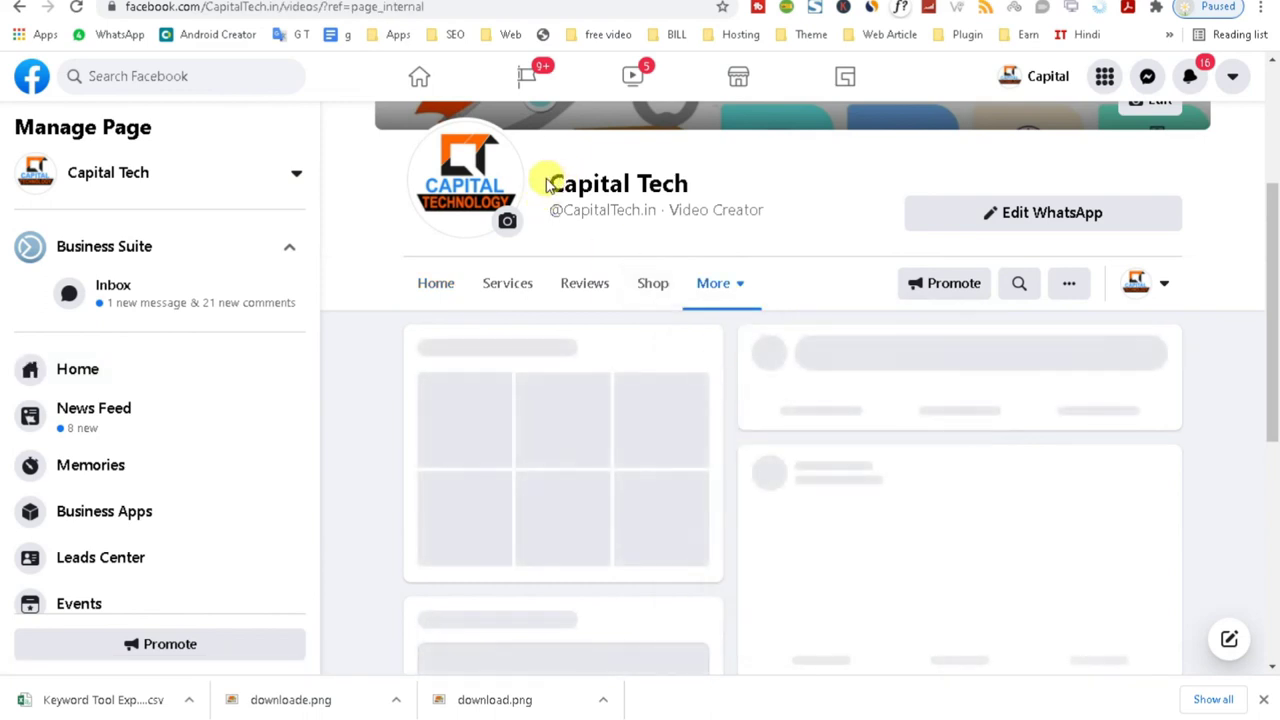
{"action": "left_click_drag", "start_coordinate": [545, 183], "coordinate": [690, 181]}
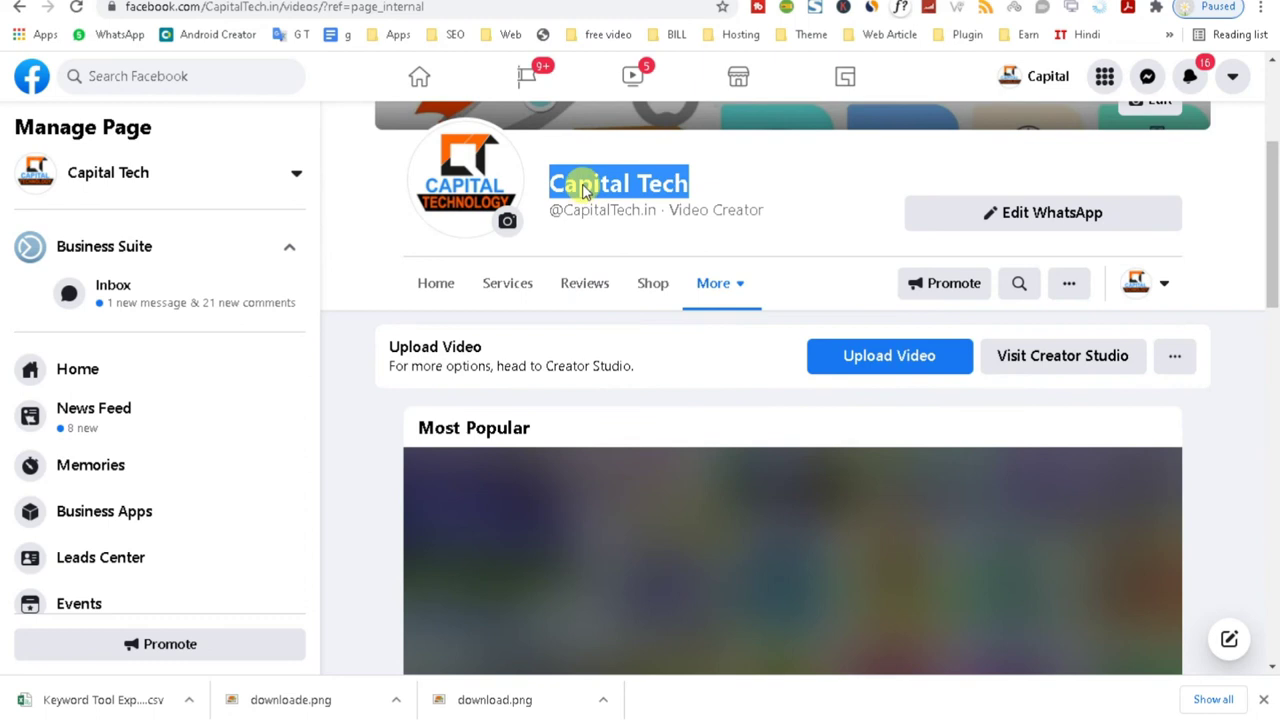
{"action": "scroll", "coordinate": [160, 540], "scroll_direction": "down", "scroll_amount": 3}
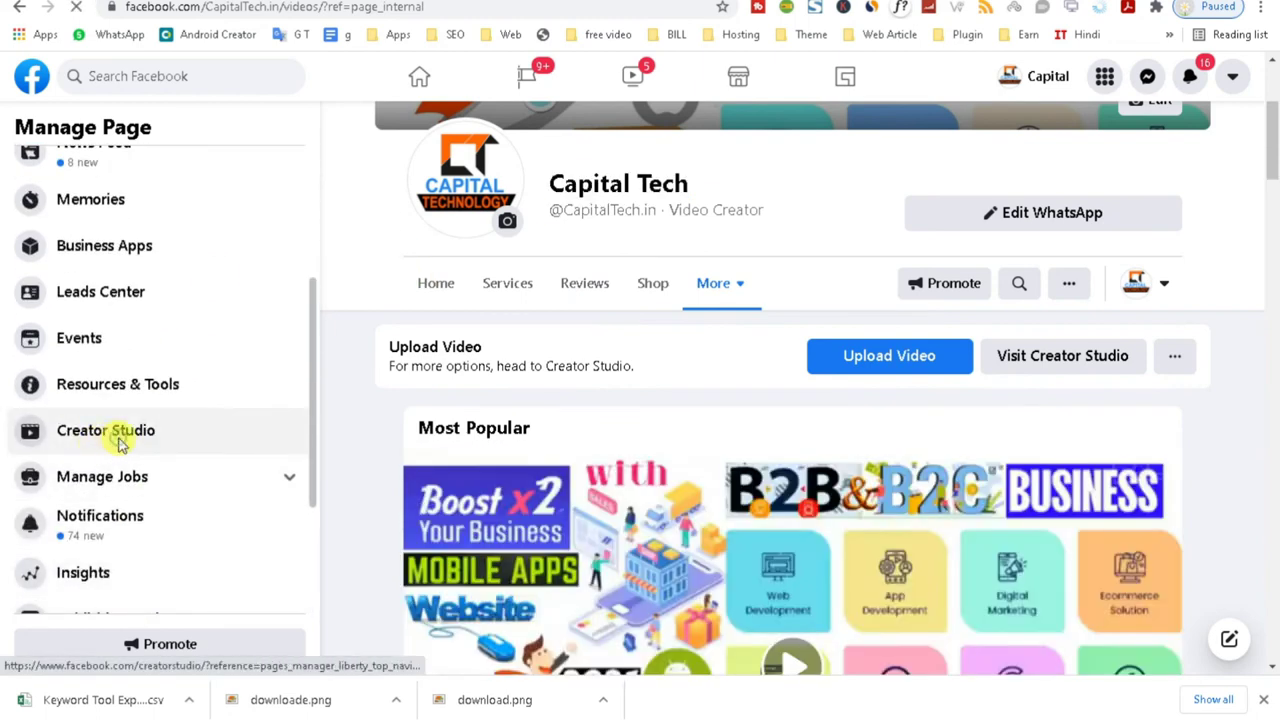
{"action": "left_click", "coordinate": [120, 445]}
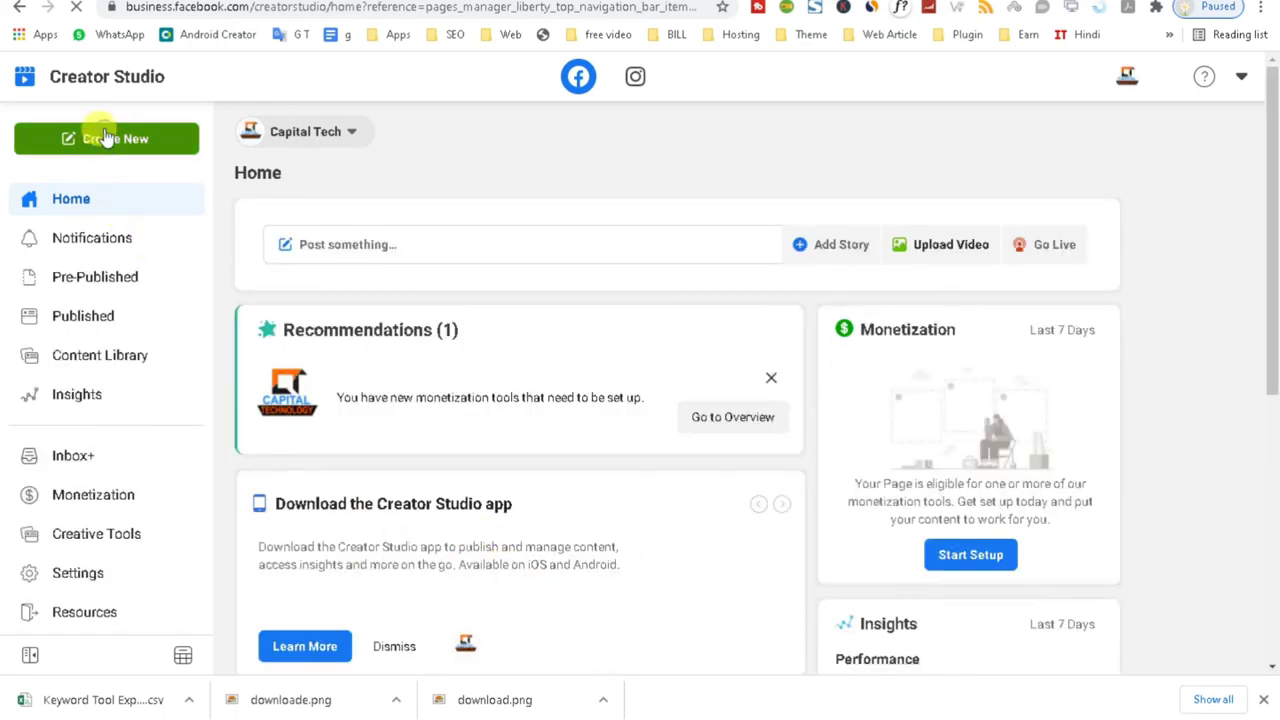
- Try to create a Capital Tech page post with the copied video description as its text, and discard the draft
{"action": "left_click", "coordinate": [105, 138]}
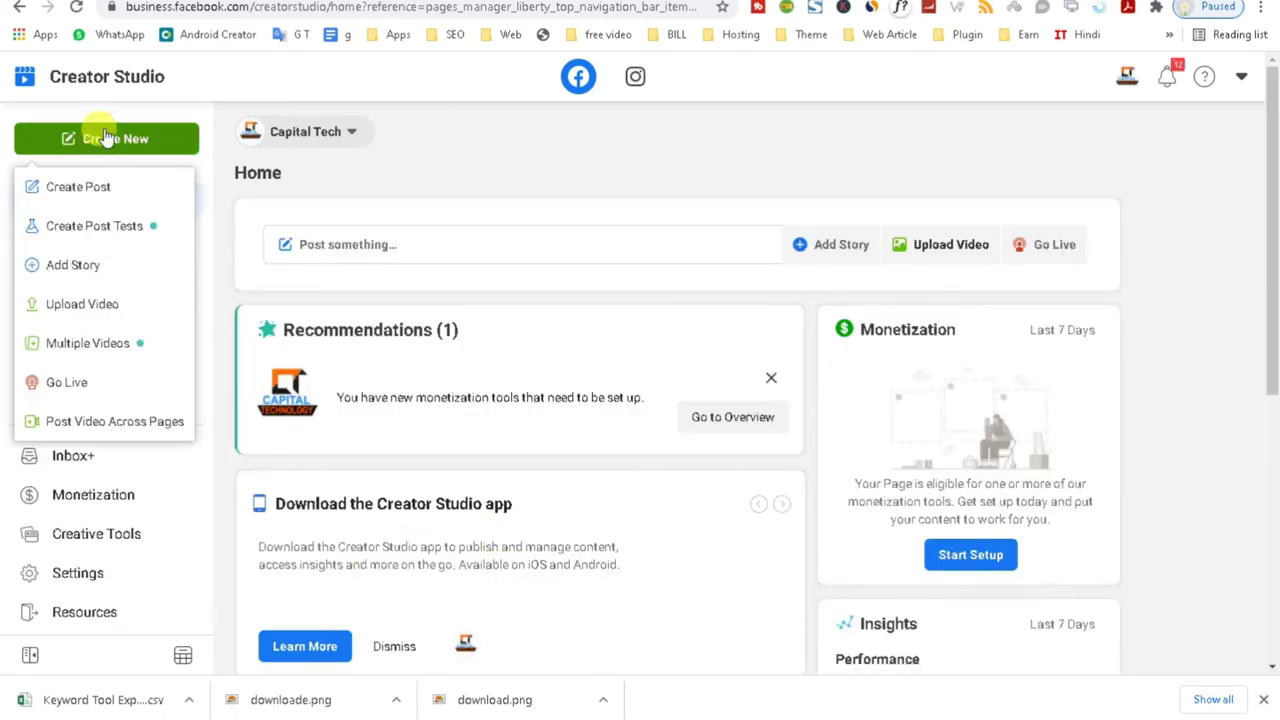
{"action": "left_click", "coordinate": [87, 196]}
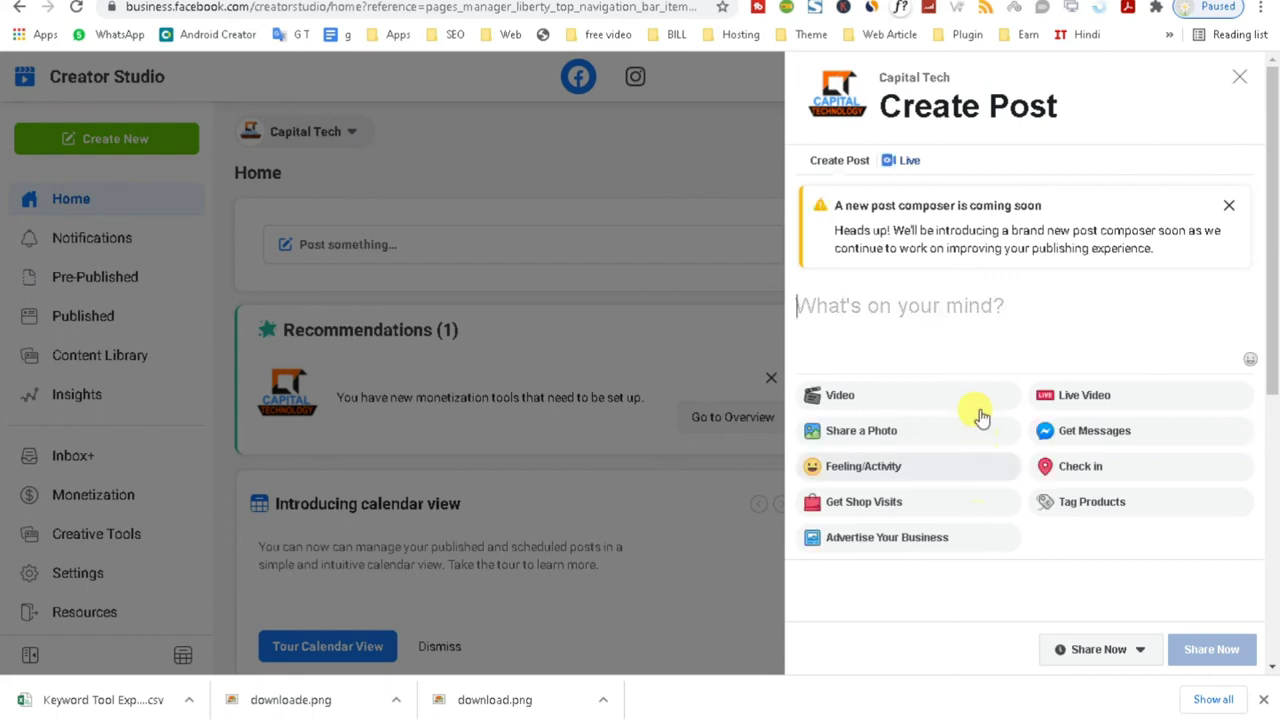
{"action": "key", "text": "ctrl+v"}
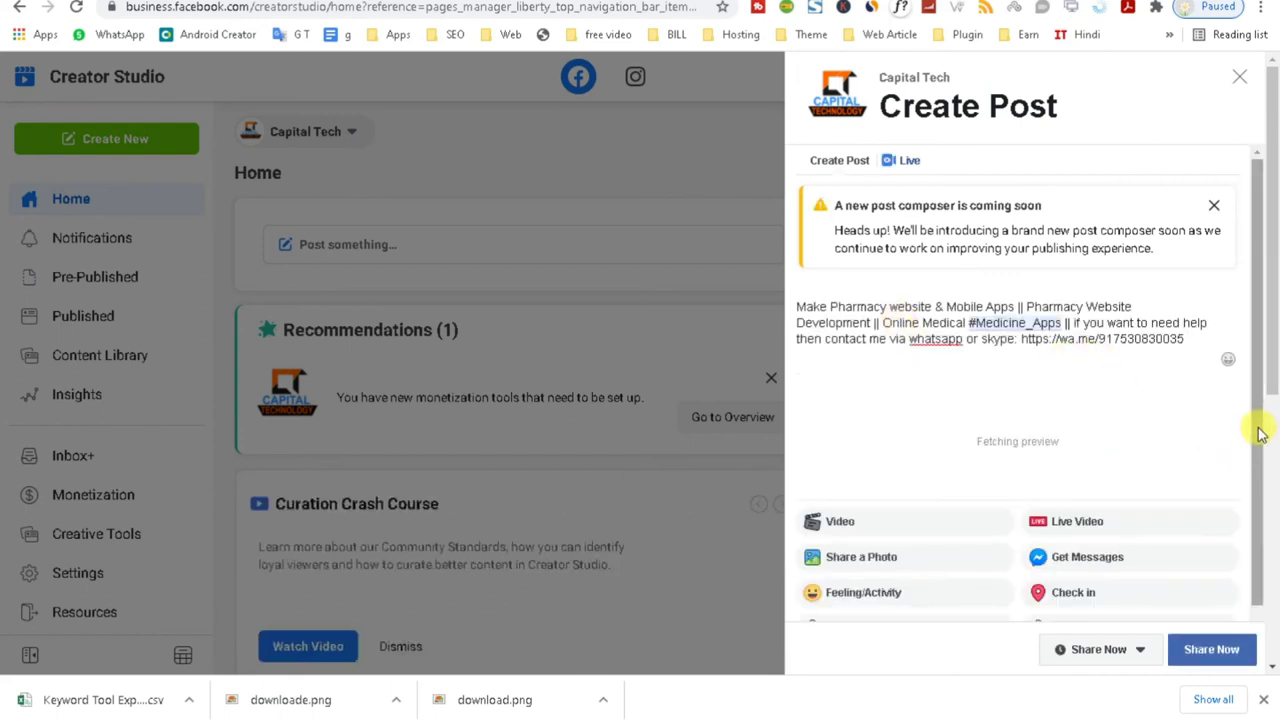
{"action": "scroll", "coordinate": [1257, 460], "scroll_direction": "down", "scroll_amount": 1}
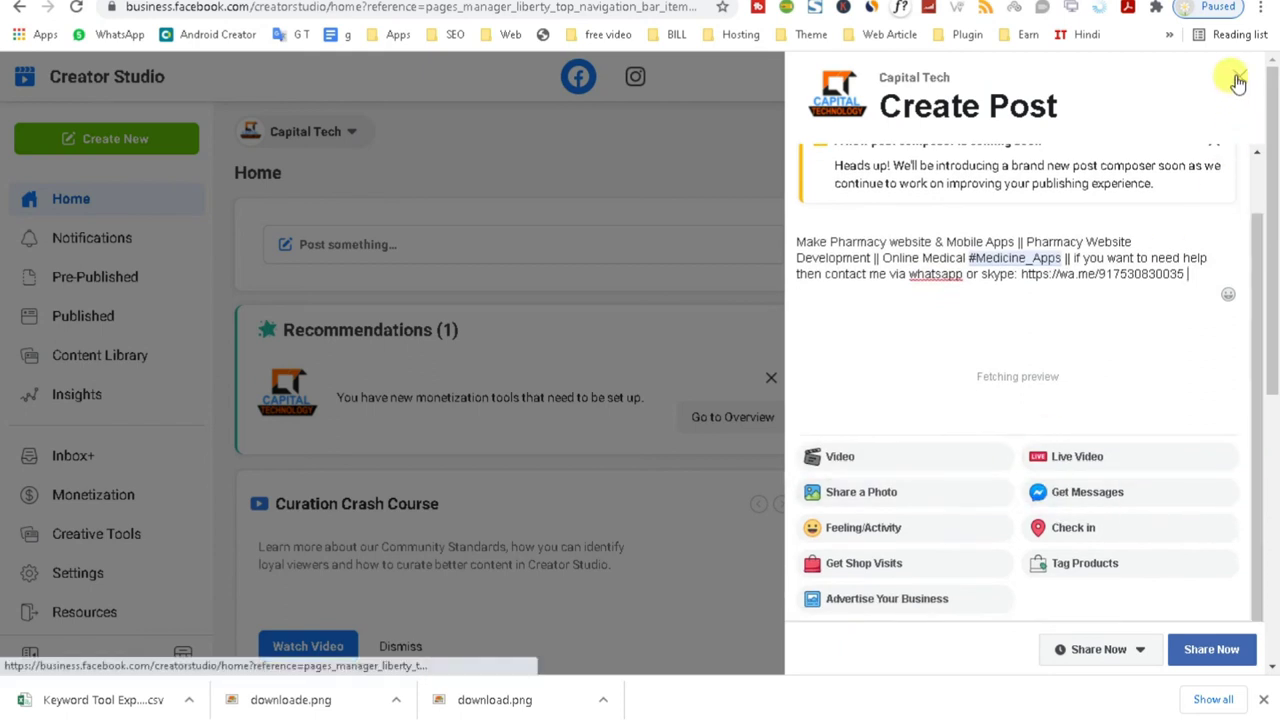
{"action": "left_click", "coordinate": [1115, 269]}
{"action": "triple_click", "coordinate": [1133, 330]}
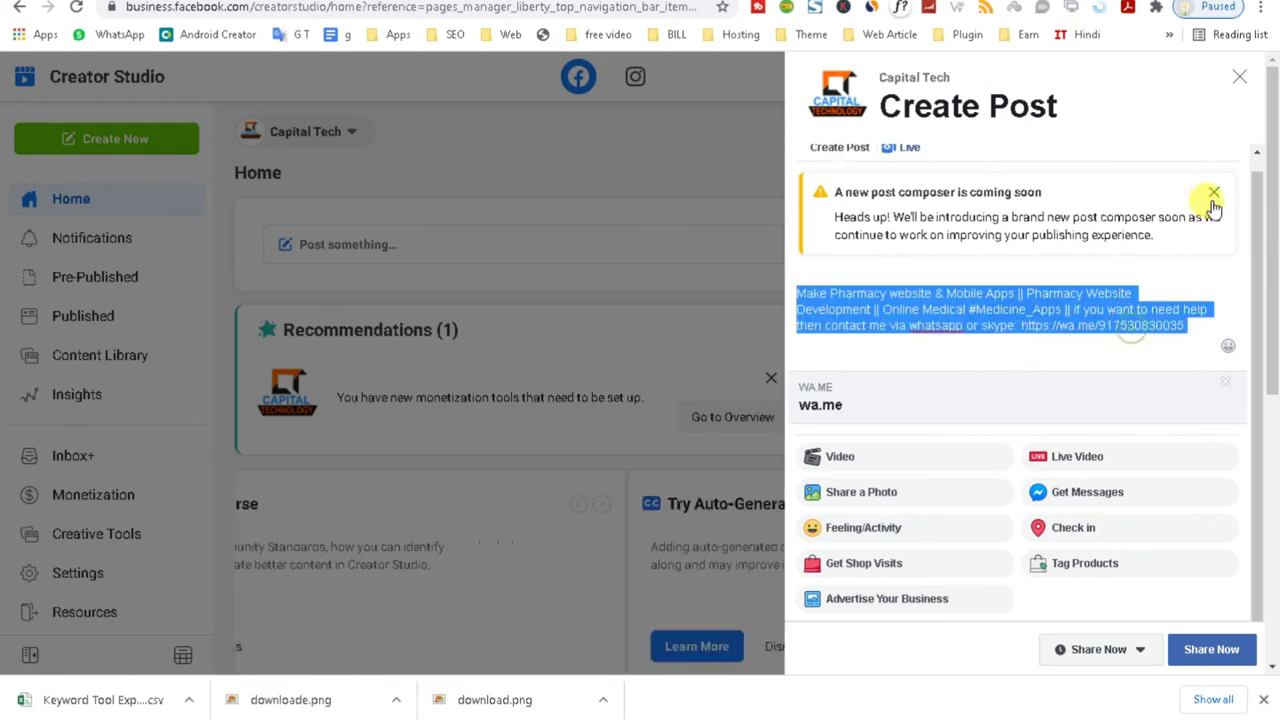
{"action": "left_click", "coordinate": [1239, 77]}
{"action": "left_click", "coordinate": [899, 346]}
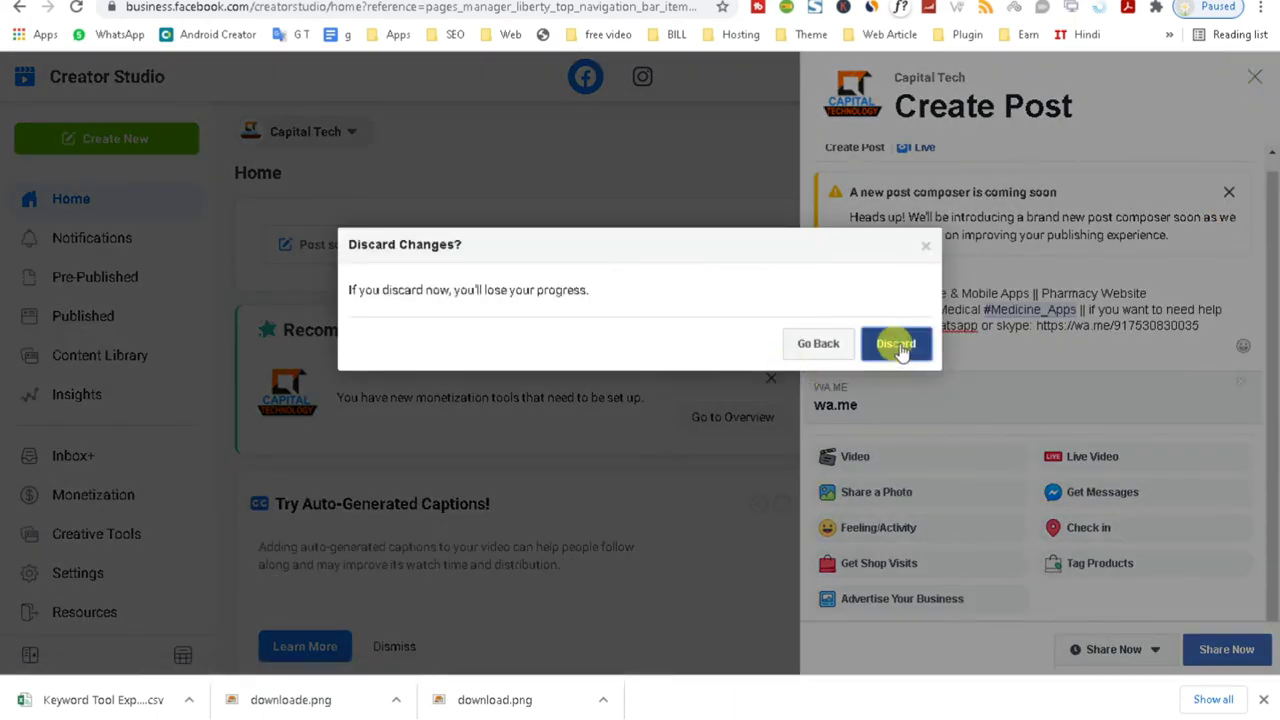
- View the Instagram content library, return to the Facebook side and make Capital Technology the only page viewed in Creator Studio
{"action": "left_click", "coordinate": [638, 80]}
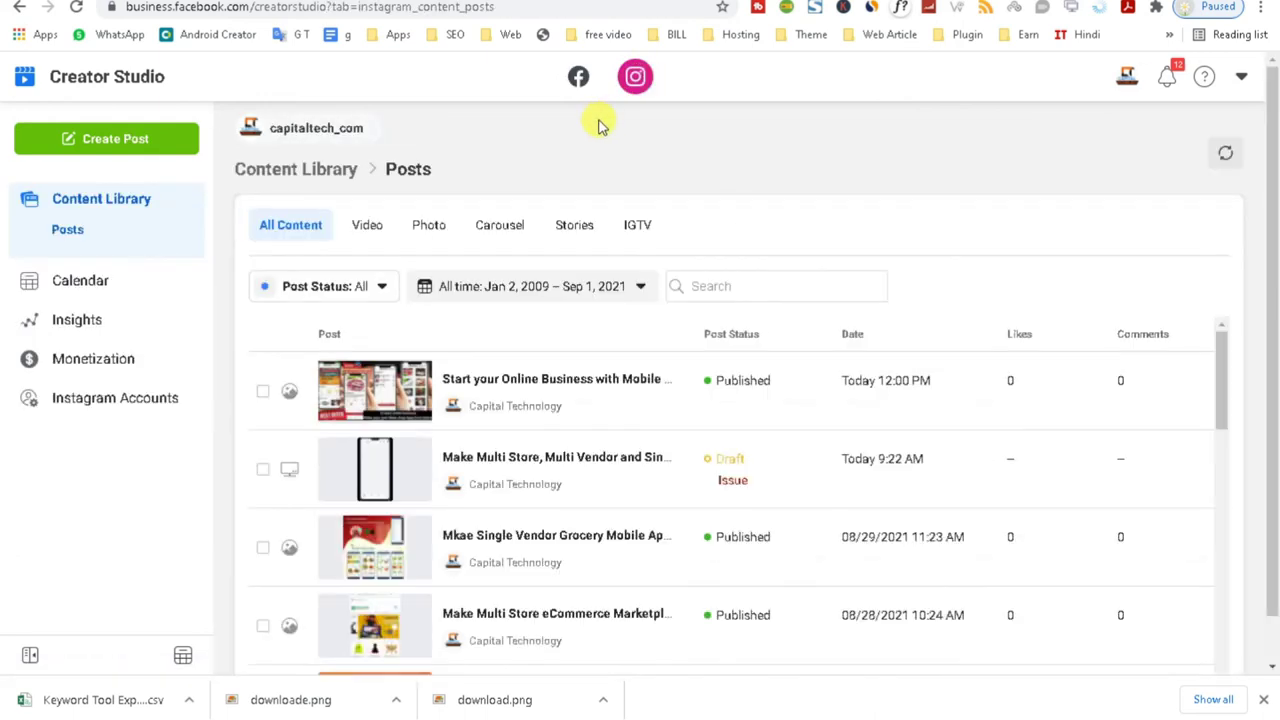
{"action": "left_click", "coordinate": [579, 77]}
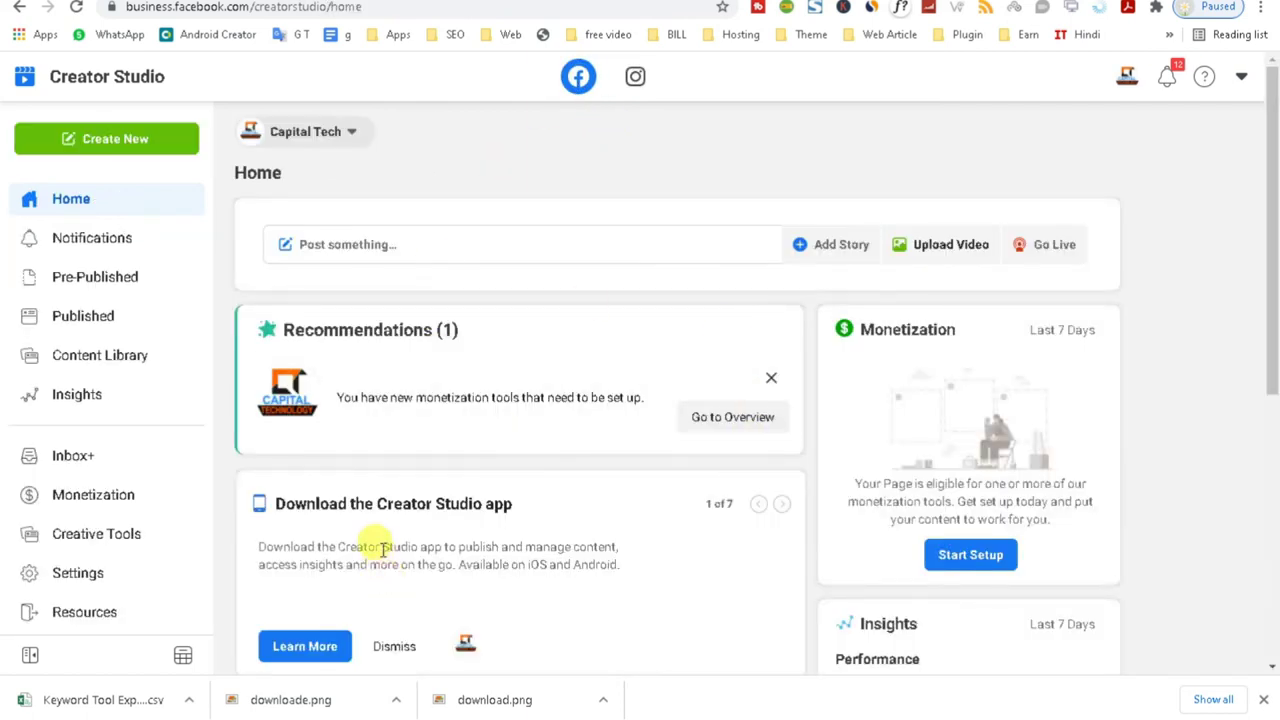
{"action": "left_click", "coordinate": [334, 134]}
{"action": "scroll", "coordinate": [409, 429], "scroll_direction": "down", "scroll_amount": 1}
{"action": "scroll", "coordinate": [409, 429], "scroll_direction": "up", "scroll_amount": 1}
{"action": "scroll", "coordinate": [771, 374], "scroll_direction": "down", "scroll_amount": 1}
{"action": "scroll", "coordinate": [343, 449], "scroll_direction": "down", "scroll_amount": 2}
{"action": "scroll", "coordinate": [355, 464], "scroll_direction": "down", "scroll_amount": 1}
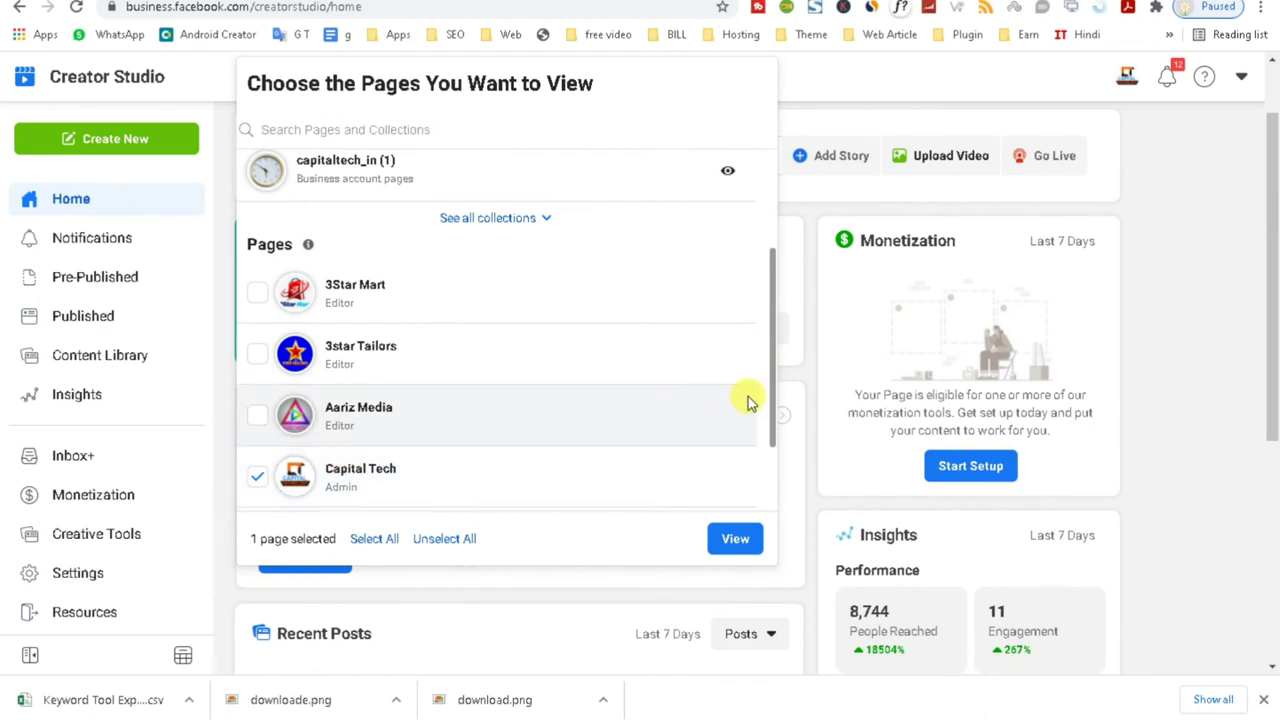
{"action": "left_click_drag", "start_coordinate": [769, 397], "coordinate": [760, 455]}
{"action": "scroll", "coordinate": [423, 417], "scroll_direction": "down", "scroll_amount": 1}
{"action": "left_click", "coordinate": [258, 418]}
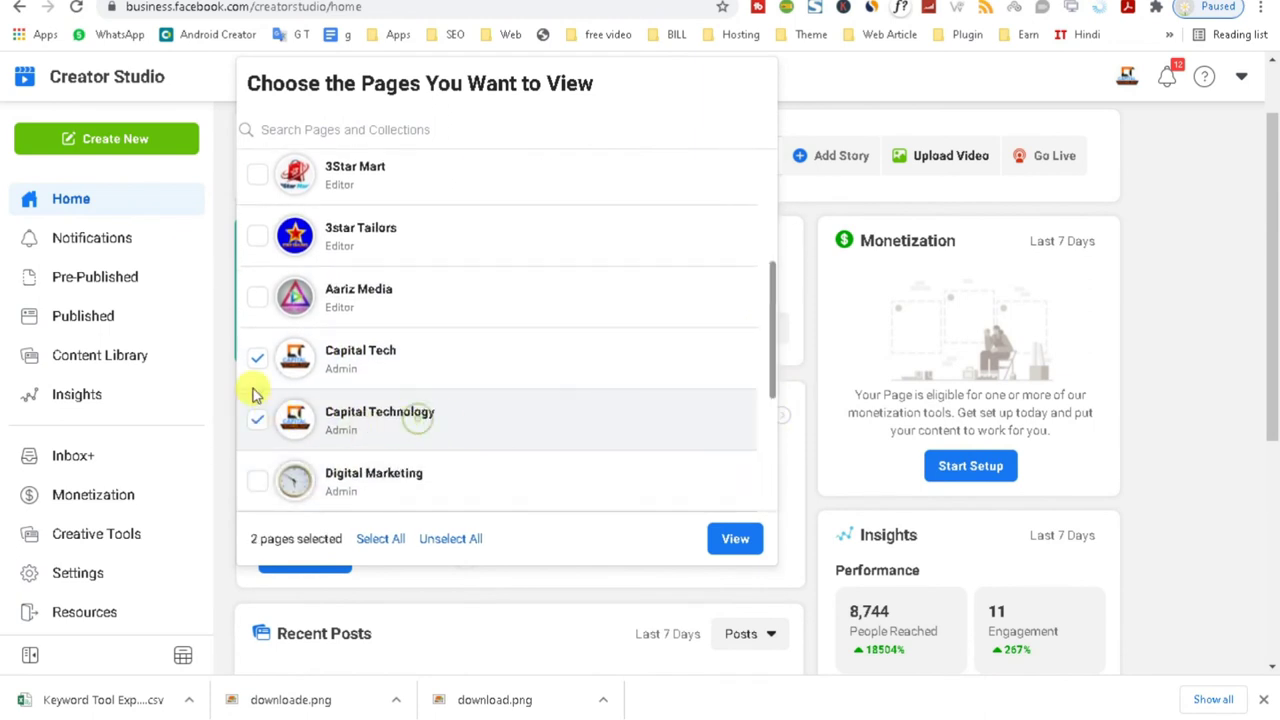
{"action": "left_click", "coordinate": [257, 358]}
{"action": "left_click", "coordinate": [735, 540]}
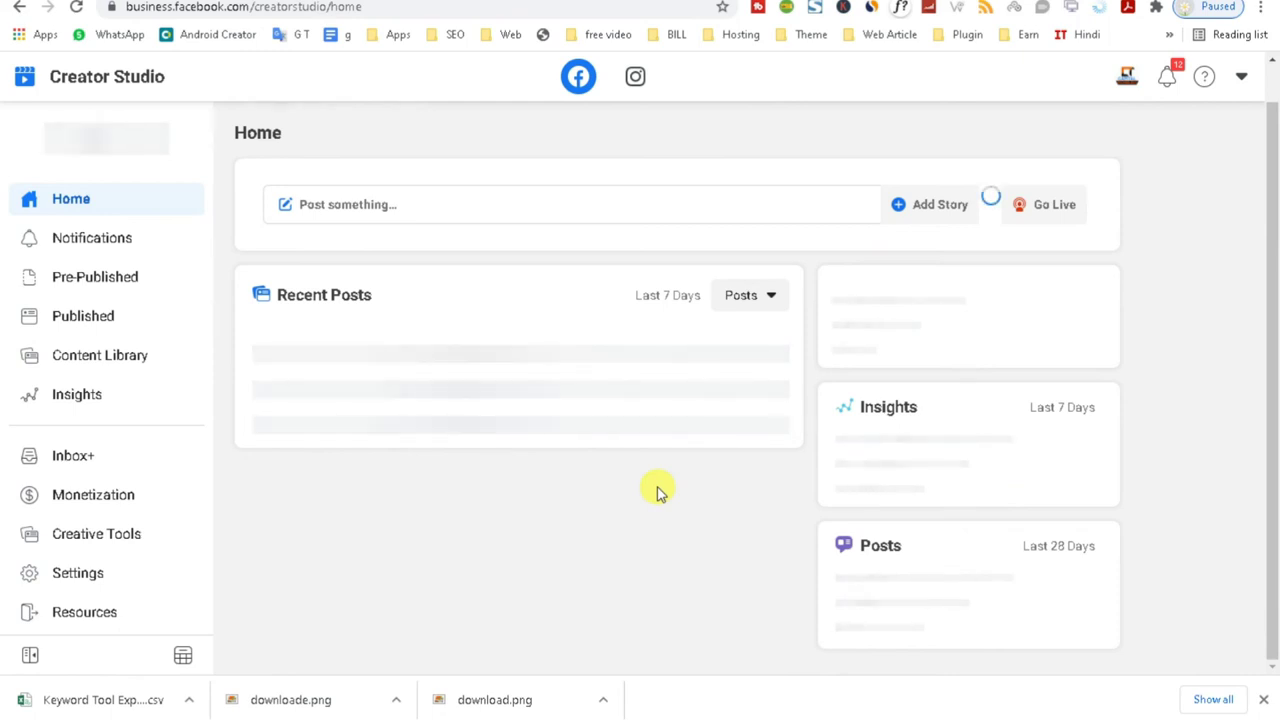
- Switch to YouTube Studio and reload the channel content page
{"action": "left_click_drag", "start_coordinate": [1271, 366], "coordinate": [1276, 245]}
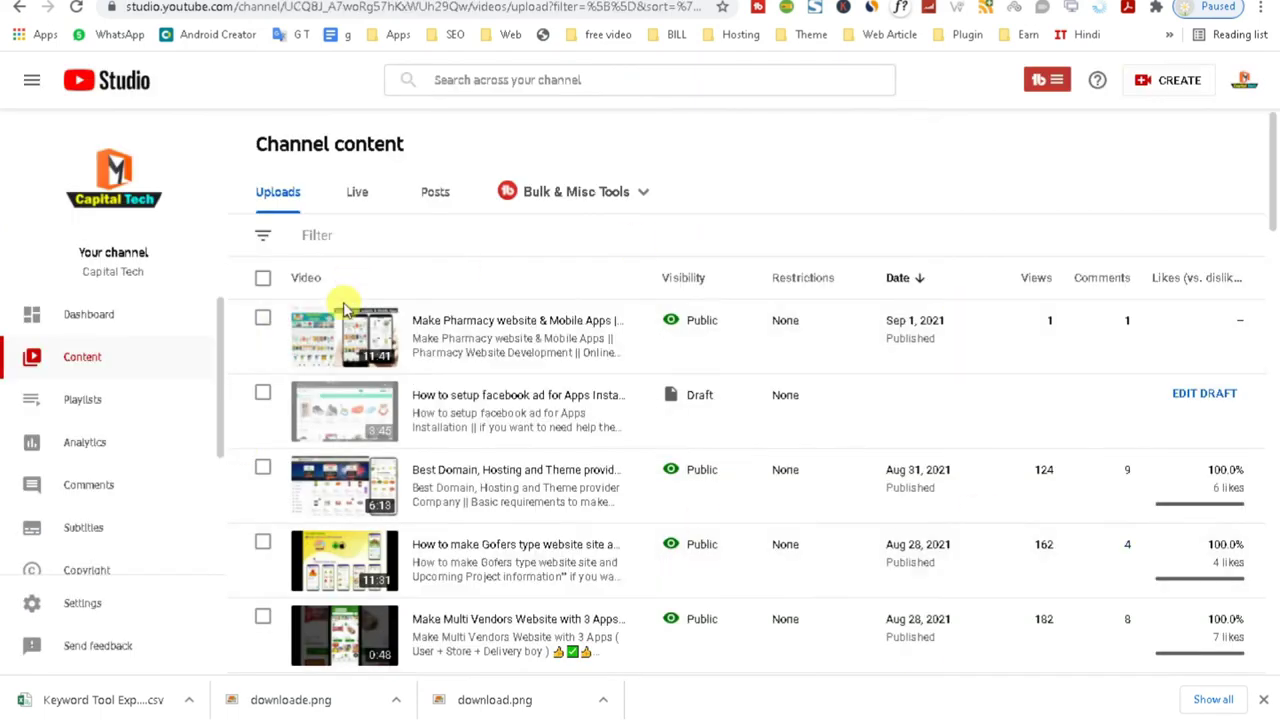
{"action": "left_click", "coordinate": [77, 8]}
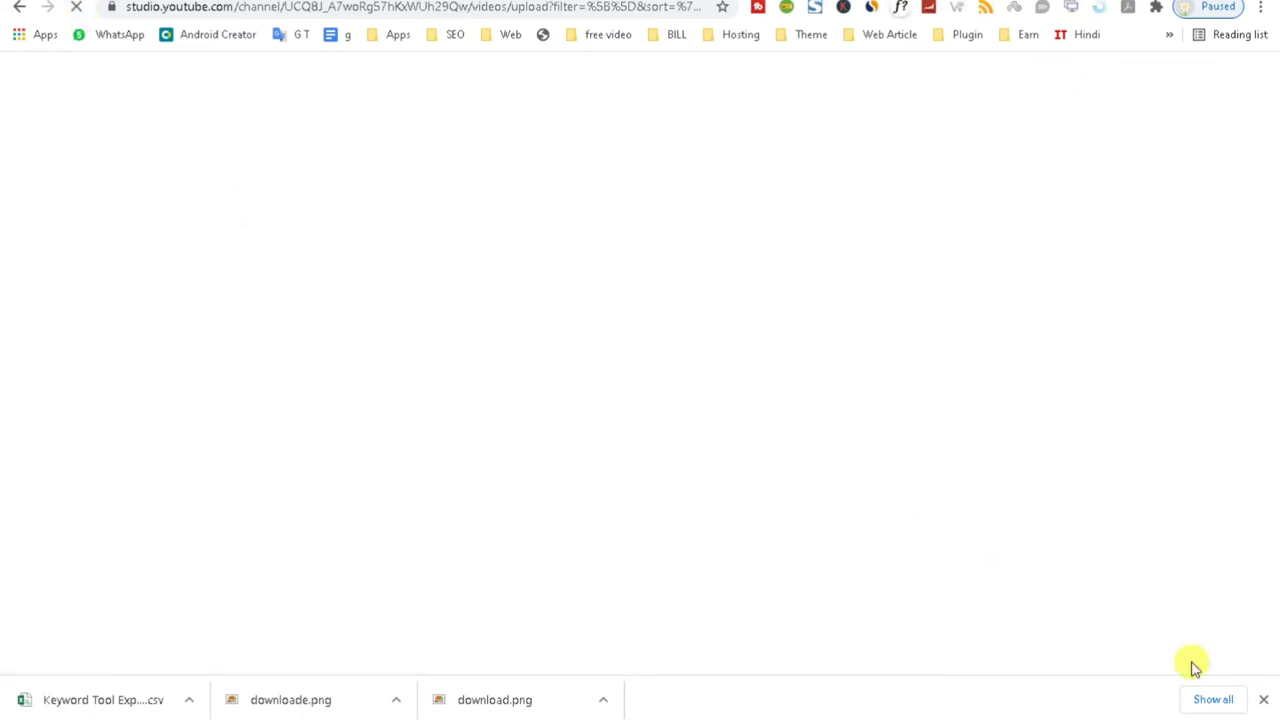
- Return to Facebook Creator Studio and start a new Capital Technology page post with the copied pharmacy text as its message
{"action": "left_click", "coordinate": [1264, 700]}
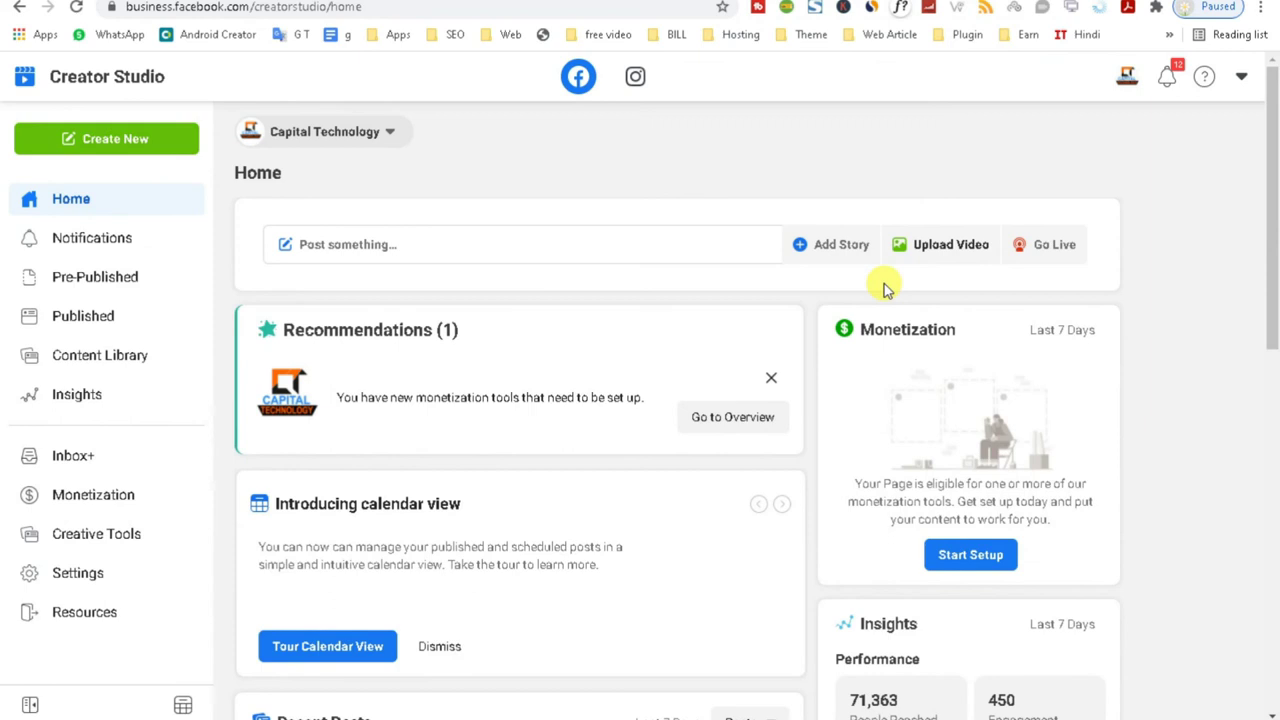
{"action": "left_click", "coordinate": [137, 139]}
{"action": "left_click", "coordinate": [99, 196]}
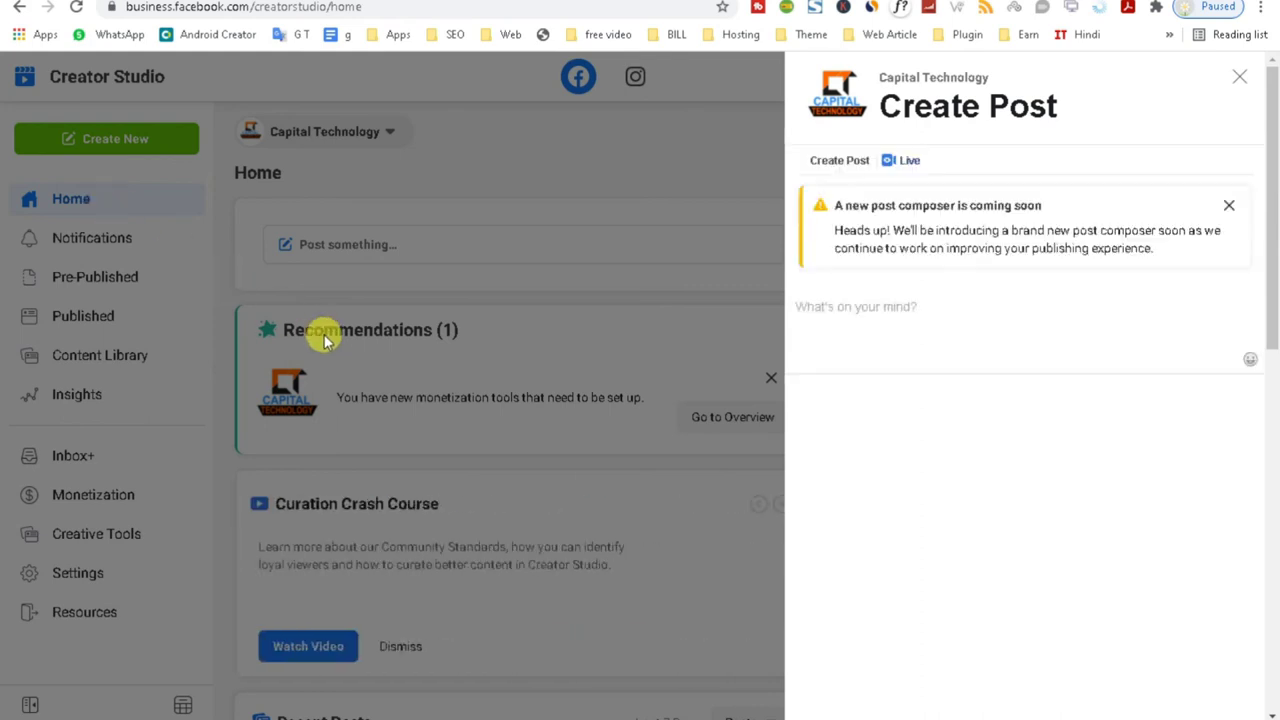
{"action": "left_click", "coordinate": [883, 316]}
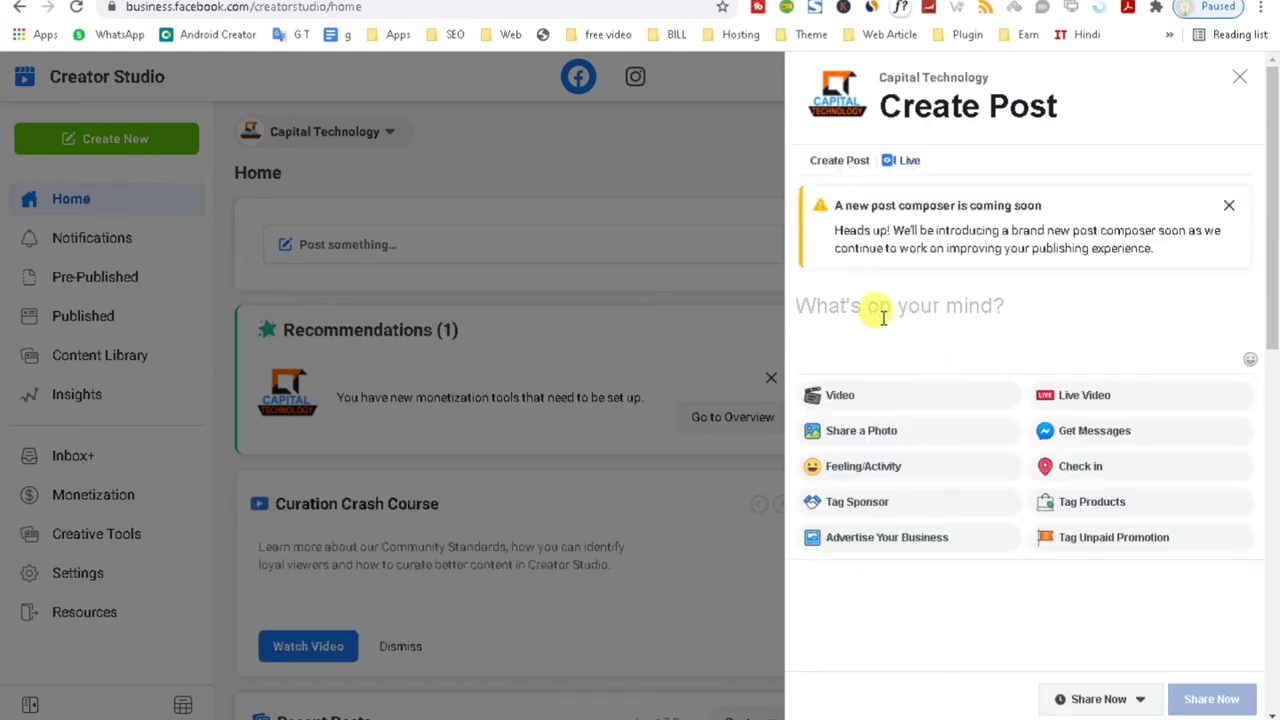
{"action": "key", "text": "ctrl+v"}
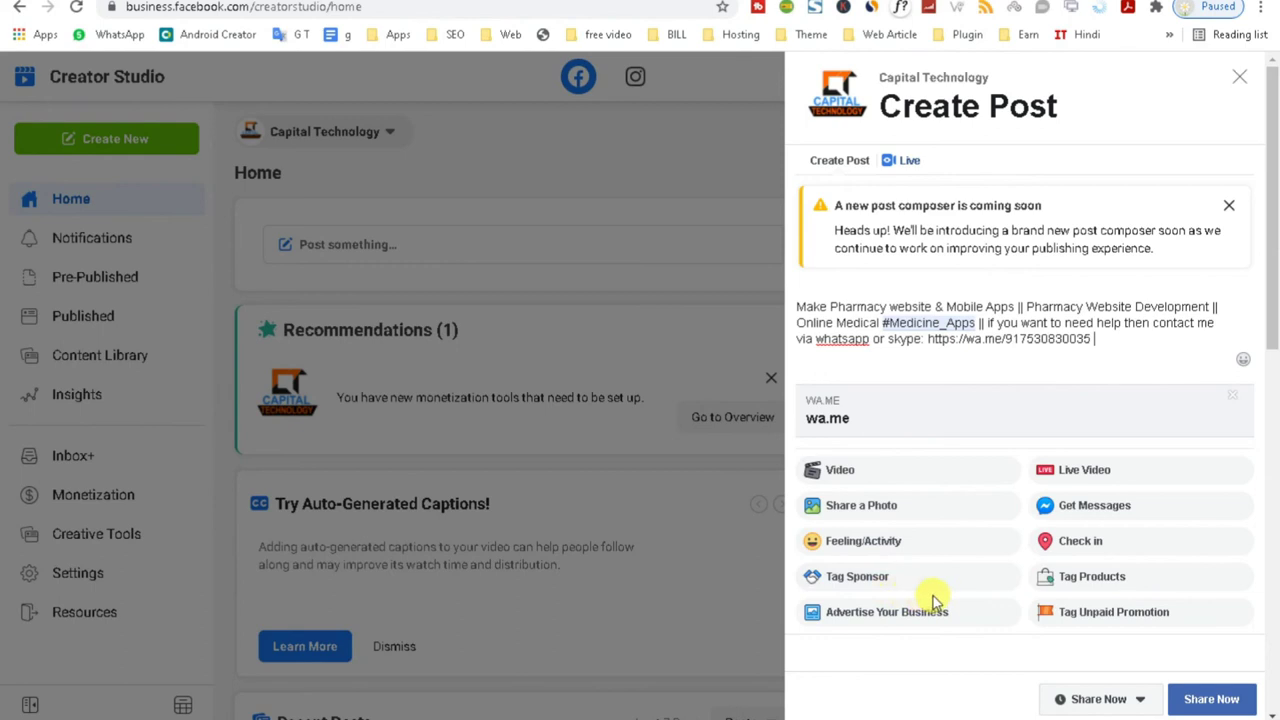
- Upload the pharmacy video file to the post and paste the copied pharmacy text as the video's title
{"action": "left_click", "coordinate": [849, 475]}
{"action": "left_click", "coordinate": [200, 190]}
{"action": "left_click", "coordinate": [892, 551]}
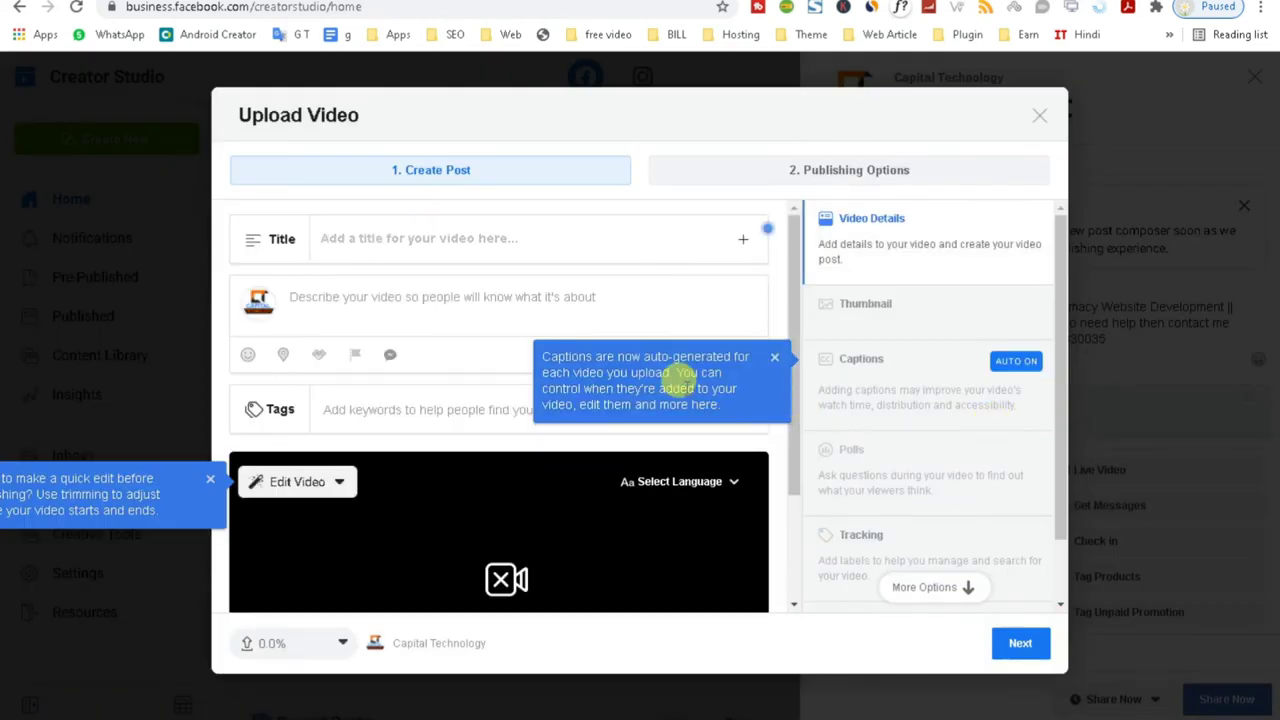
{"action": "left_click", "coordinate": [351, 239]}
{"action": "key", "text": "ctrl+v"}
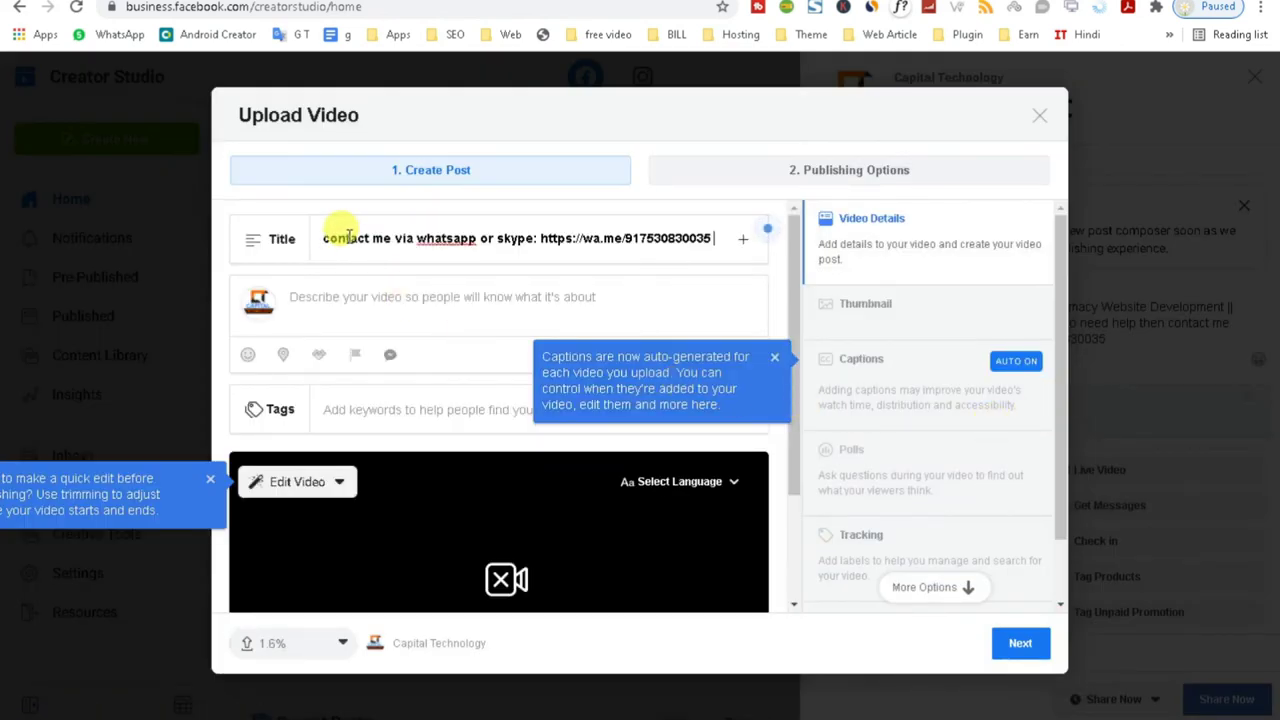
{"action": "left_click", "coordinate": [365, 298]}
{"action": "key", "text": "ctrl+v"}
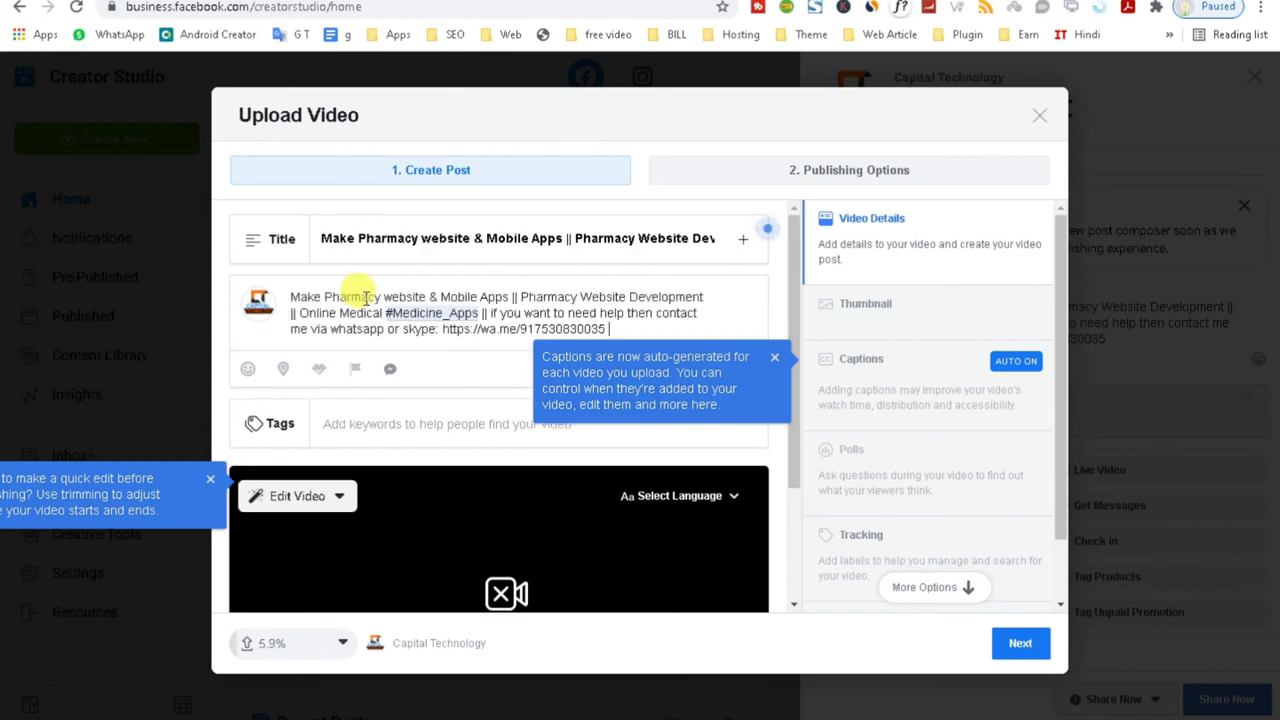
{"action": "key", "text": "ctrl+z"}
- Copy the full description from the pharmacy video's YouTube Studio details and paste it as the Facebook video's description
{"action": "key", "text": "ctrl+Tab"}
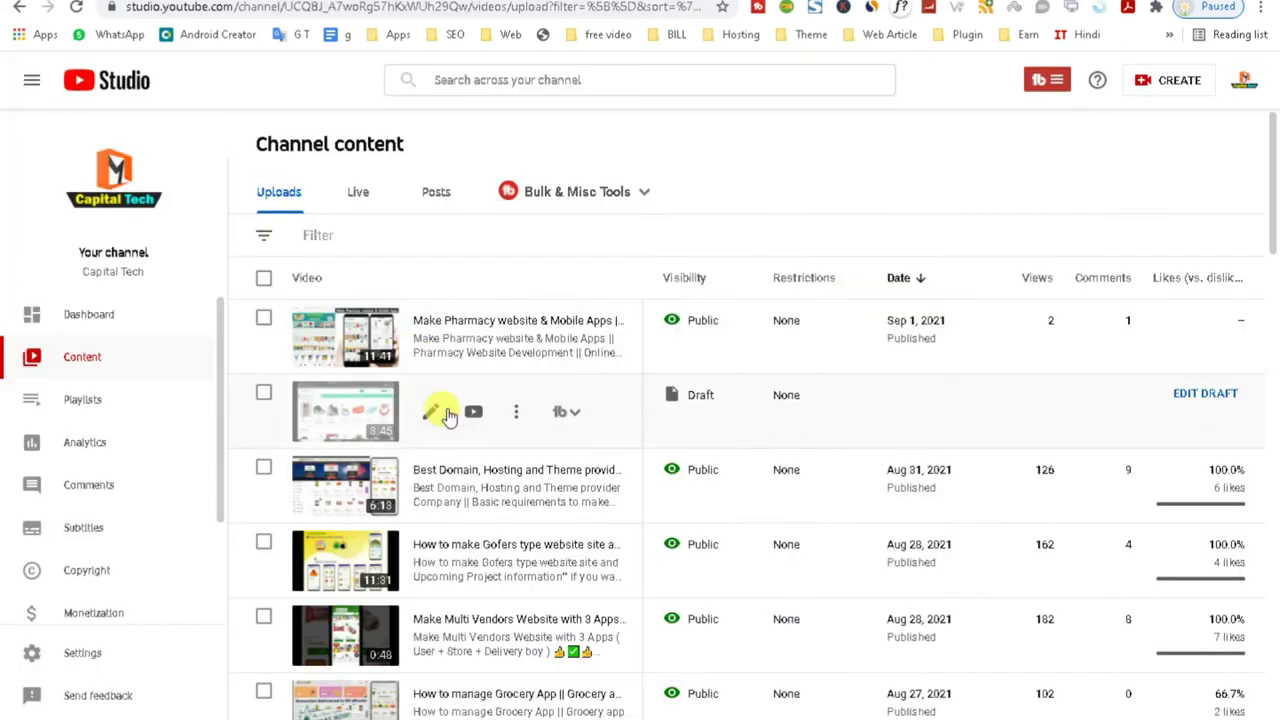
{"action": "left_click", "coordinate": [428, 340]}
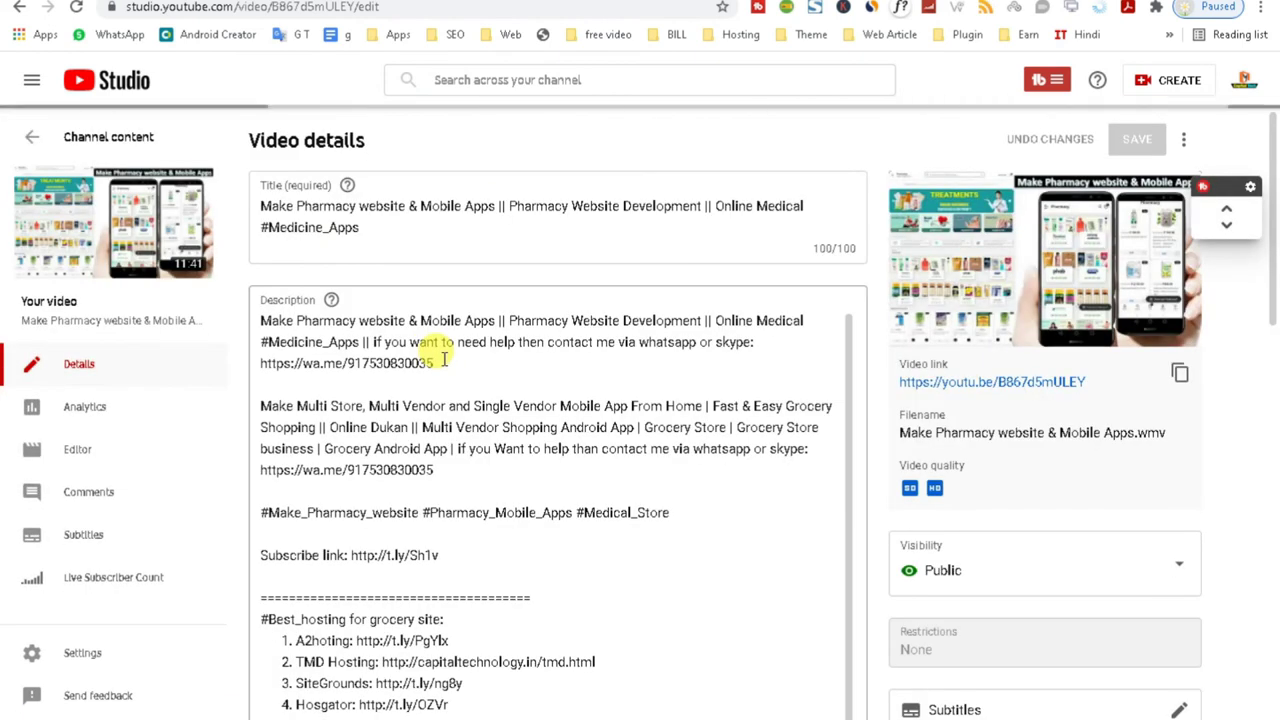
{"action": "left_click", "coordinate": [404, 363]}
{"action": "key", "text": "ctrl+a"}
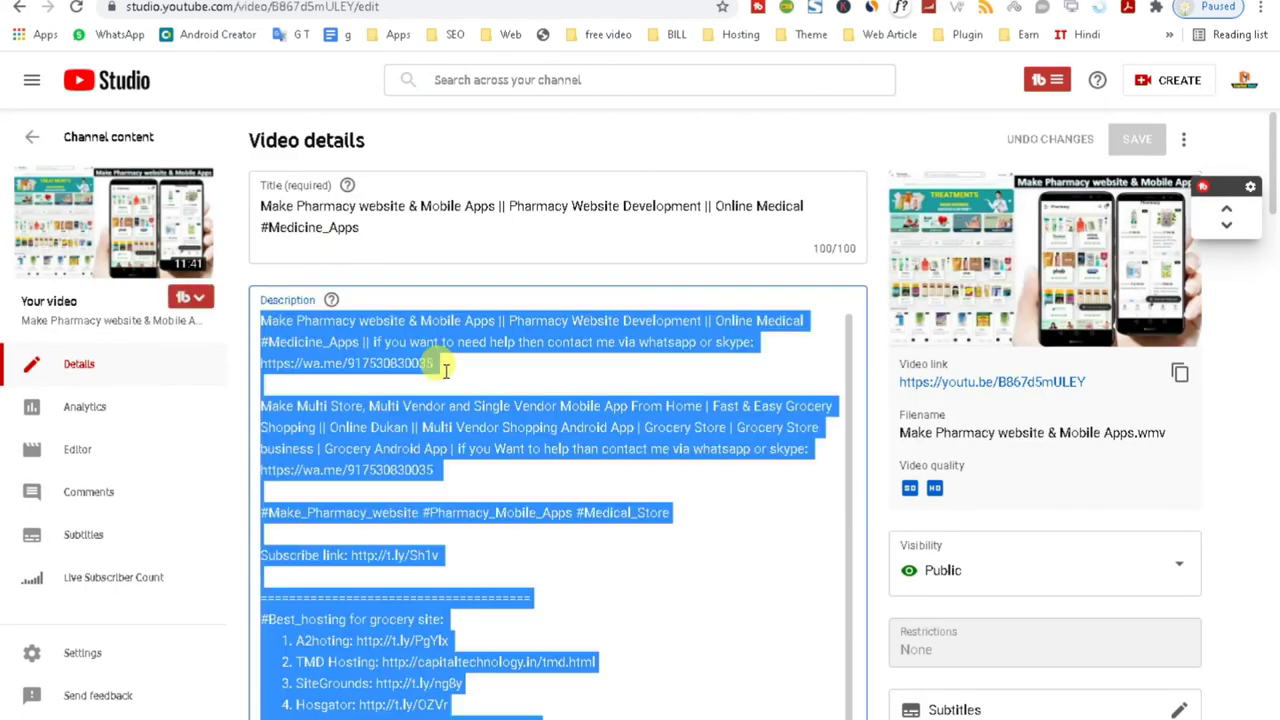
{"action": "key", "text": "ctrl+c"}
{"action": "key", "text": "ctrl+Tab"}
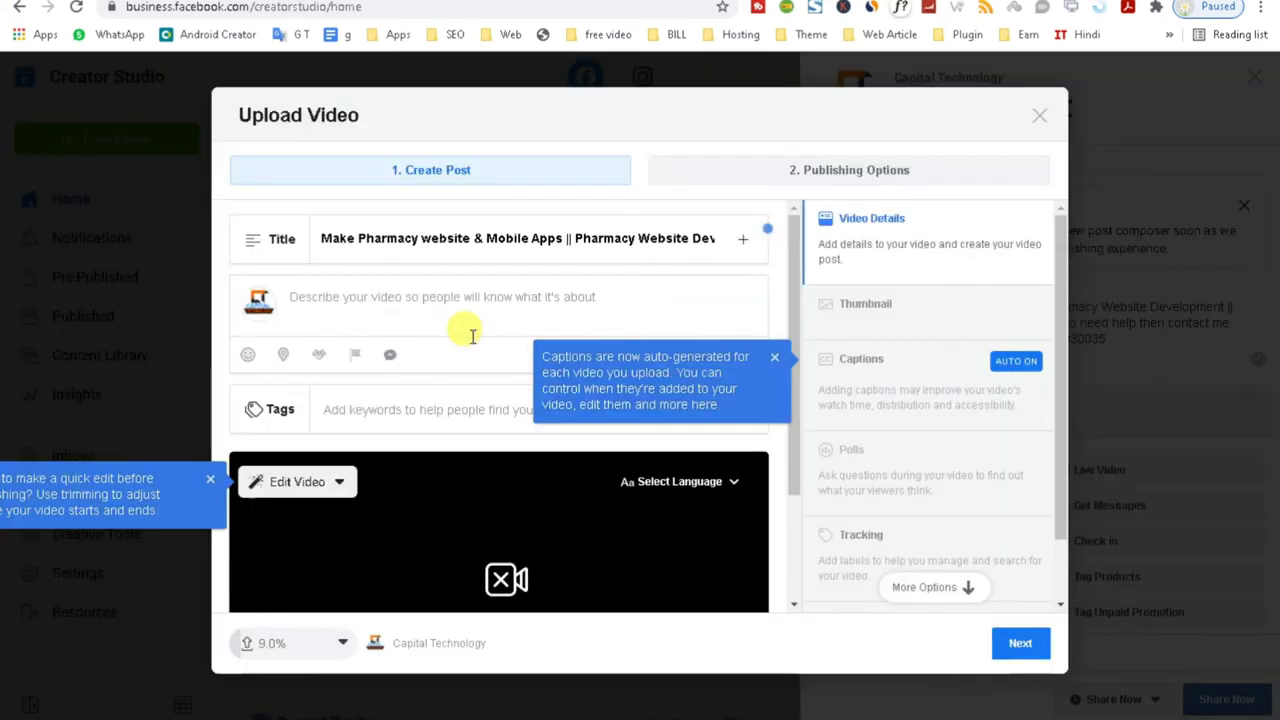
{"action": "left_click", "coordinate": [345, 295]}
{"action": "key", "text": "ctrl+v"}
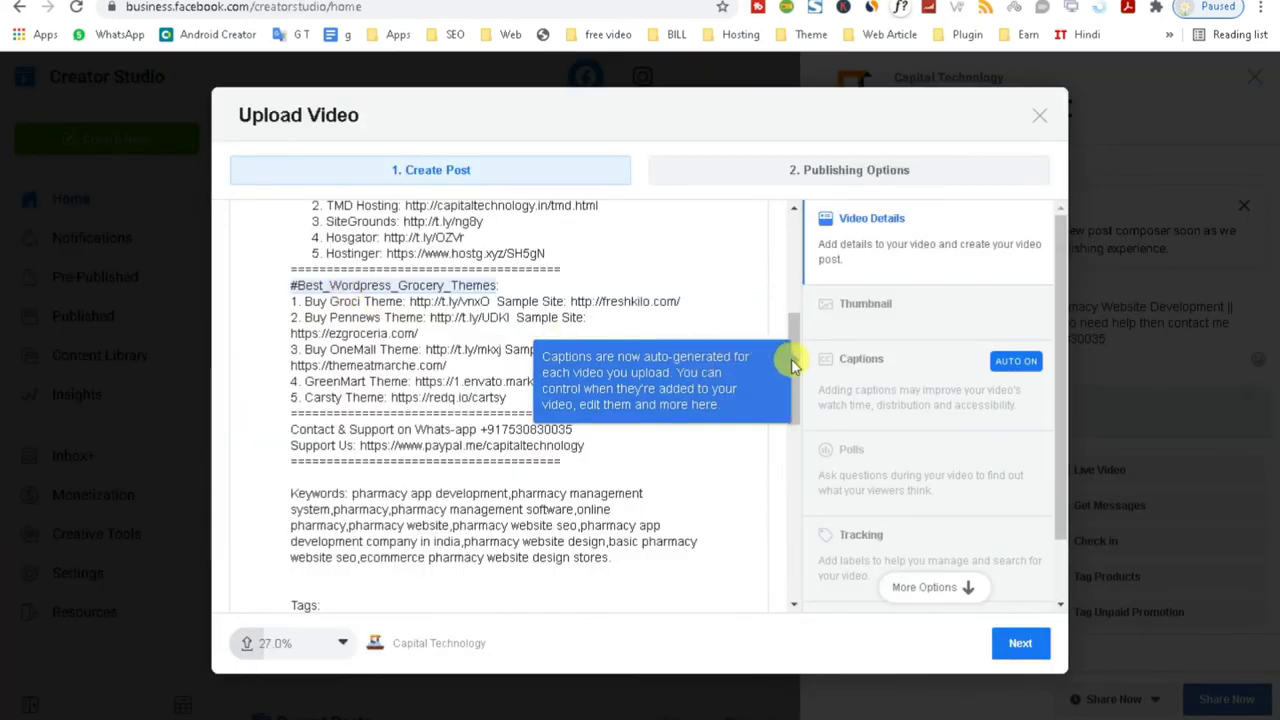
- Go past the long description to the Facebook video's Tags field and open it for entry
{"action": "left_click_drag", "start_coordinate": [786, 400], "coordinate": [790, 530]}
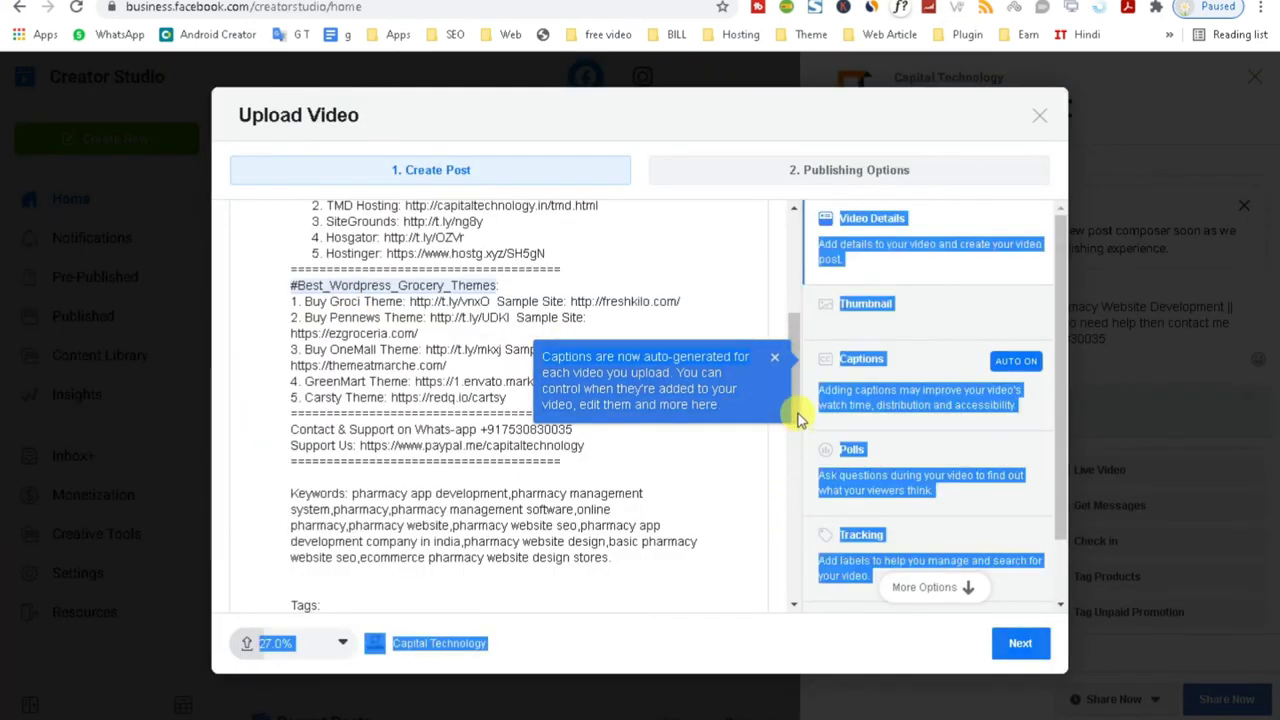
{"action": "left_click", "coordinate": [686, 498]}
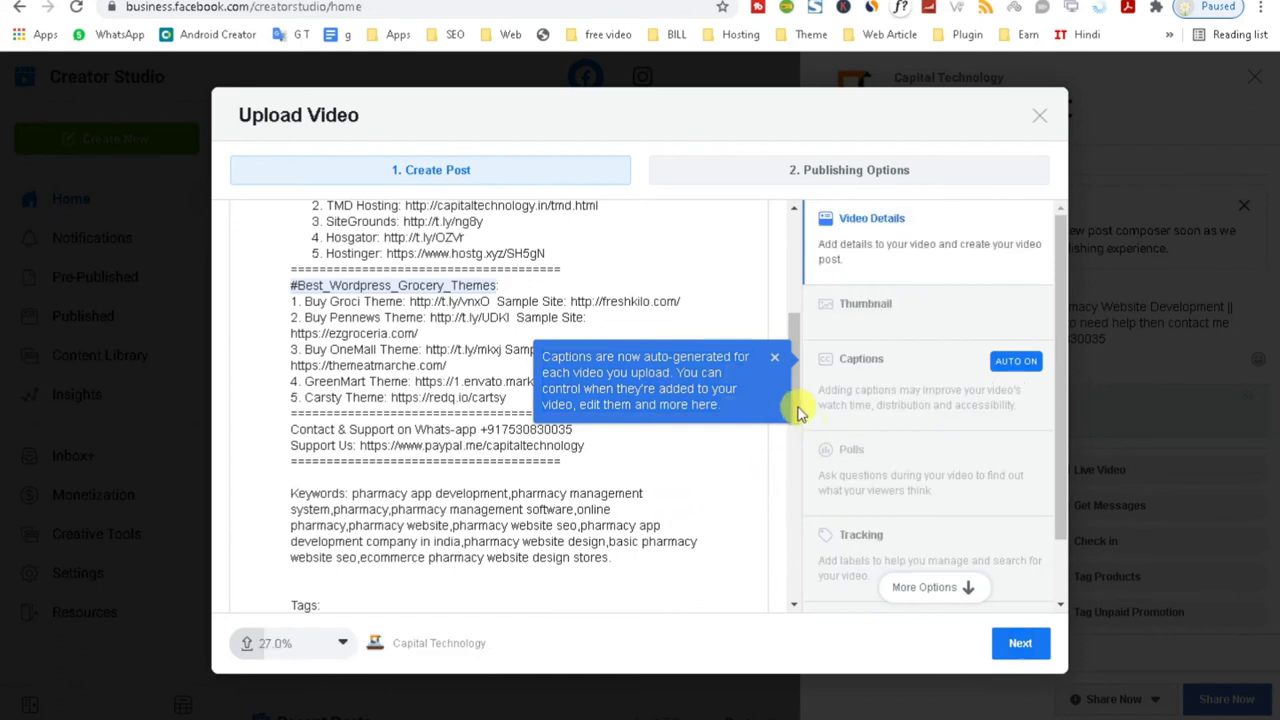
{"action": "left_click_drag", "start_coordinate": [786, 380], "coordinate": [751, 557]}
{"action": "scroll", "coordinate": [760, 455], "scroll_direction": "down", "scroll_amount": 1}
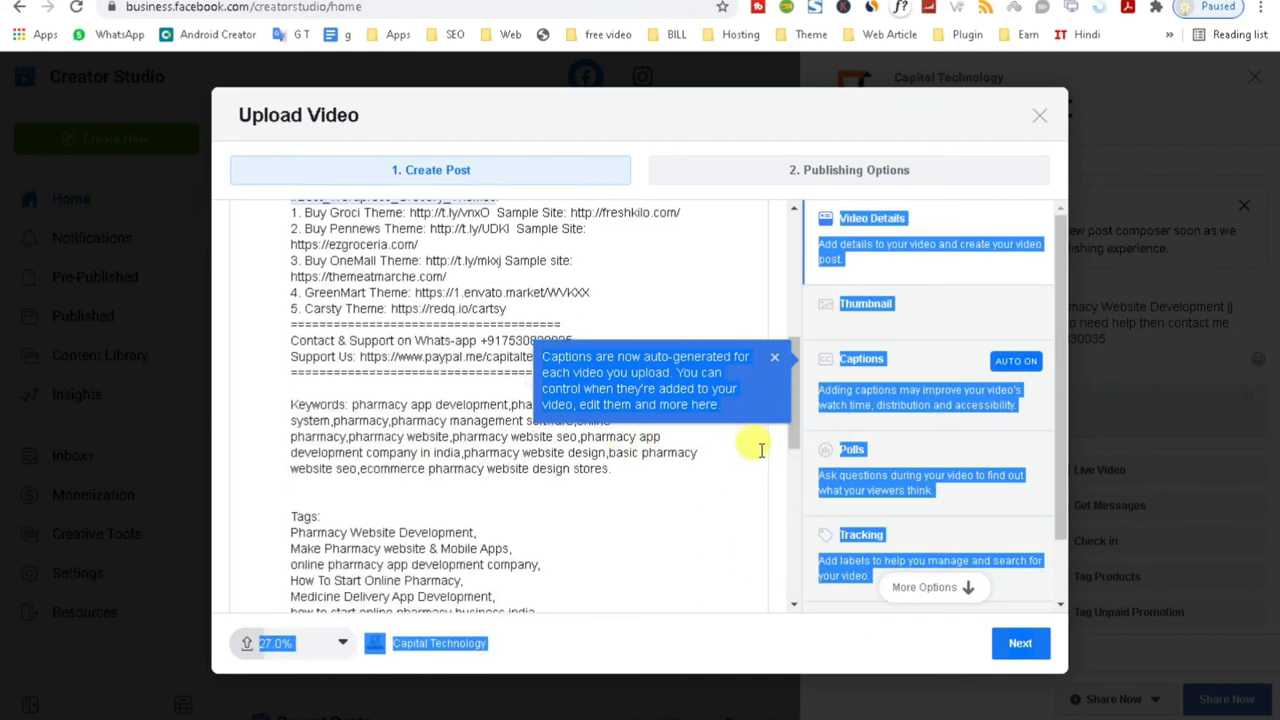
{"action": "left_click", "coordinate": [794, 603]}
{"action": "scroll", "coordinate": [794, 603], "scroll_direction": "down", "scroll_amount": 4}
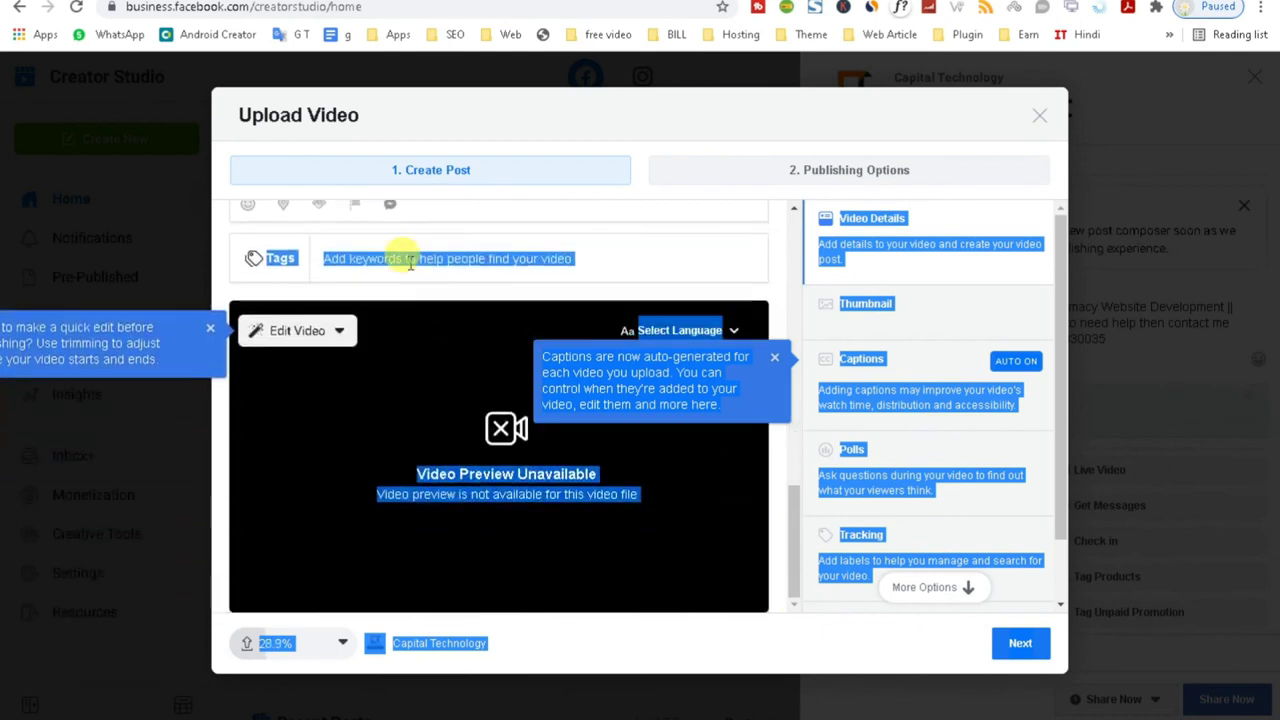
{"action": "left_click", "coordinate": [357, 259]}
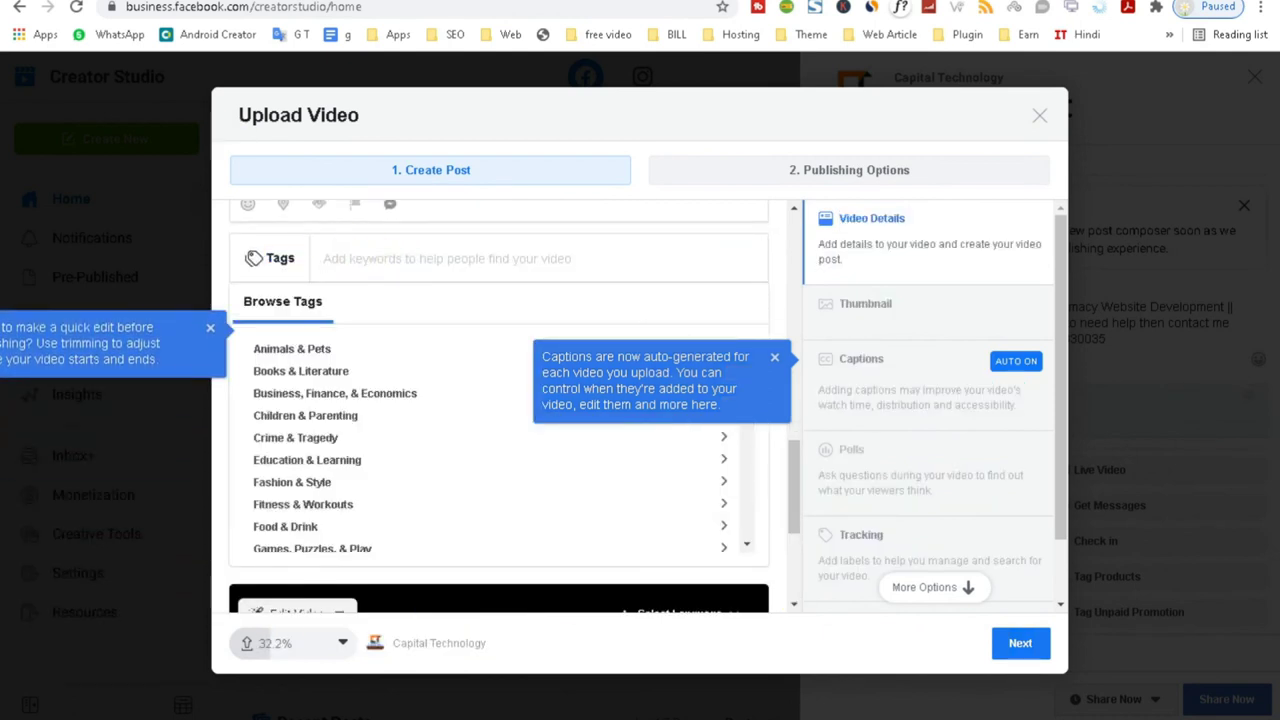
- Cut "Pharmacy Website Development" from the Notepad tag list and add it as the Facebook video's first tag
{"action": "key", "text": "ctrl+Tab"}
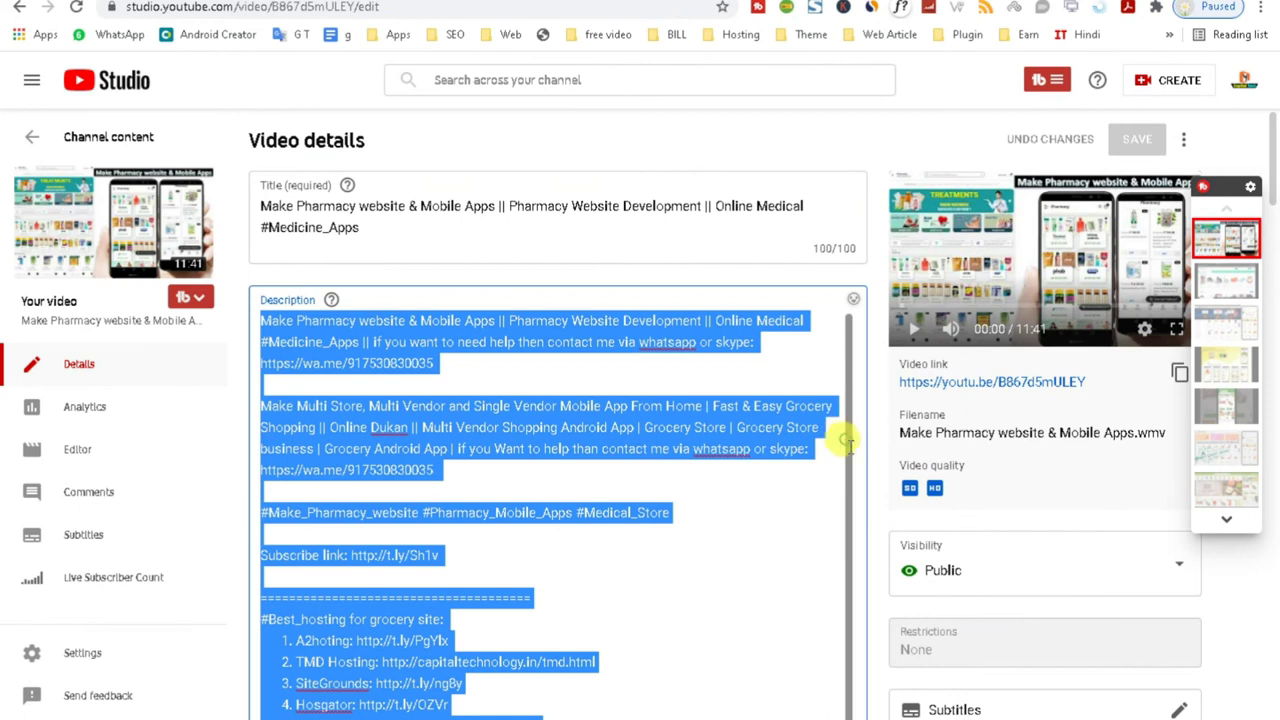
{"action": "left_click", "coordinate": [684, 552]}
{"action": "scroll", "coordinate": [840, 497], "scroll_direction": "down", "scroll_amount": 3}
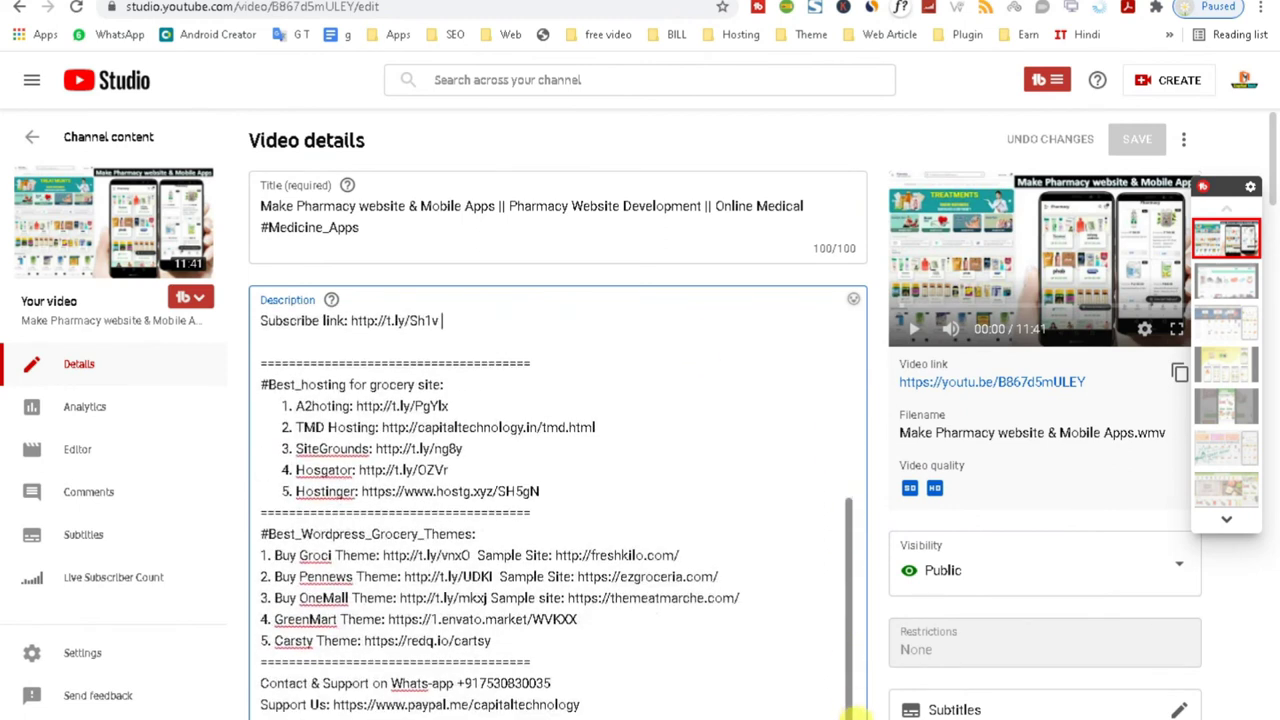
{"action": "key", "text": "alt+Tab"}
{"action": "left_click", "coordinate": [727, 224]}
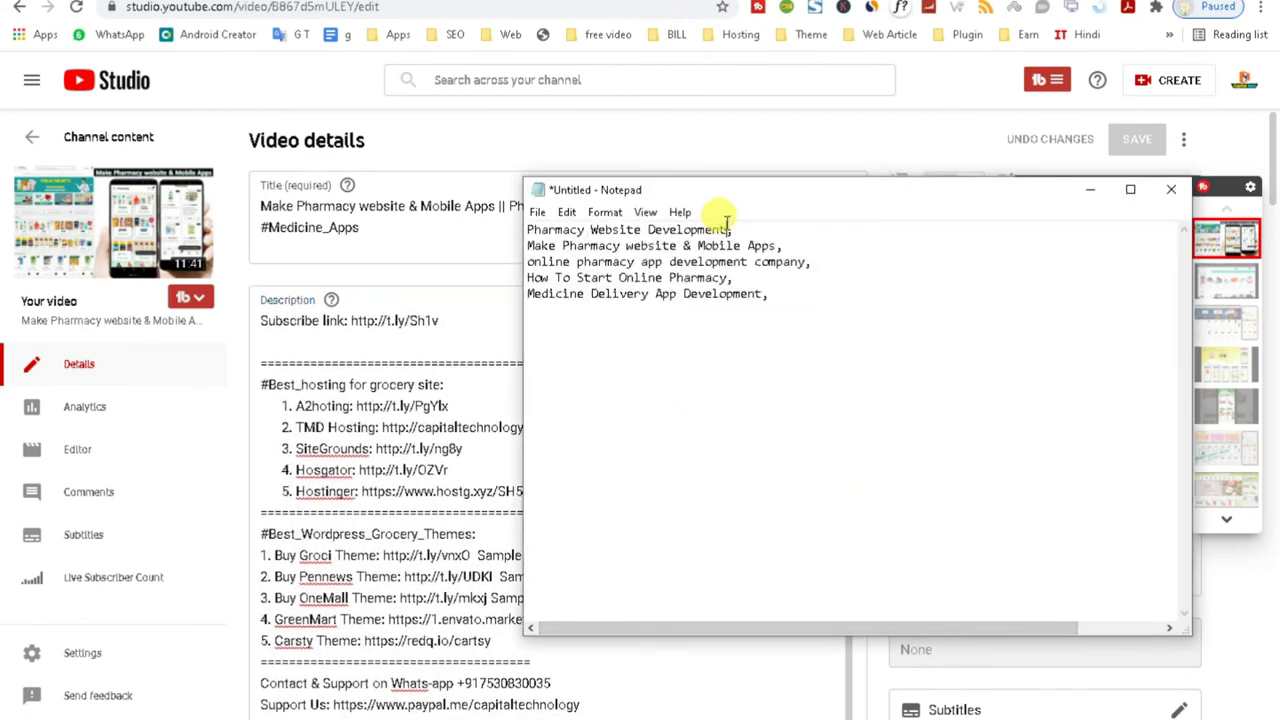
{"action": "key", "text": "shift+Home"}
{"action": "key", "text": "ctrl+x"}
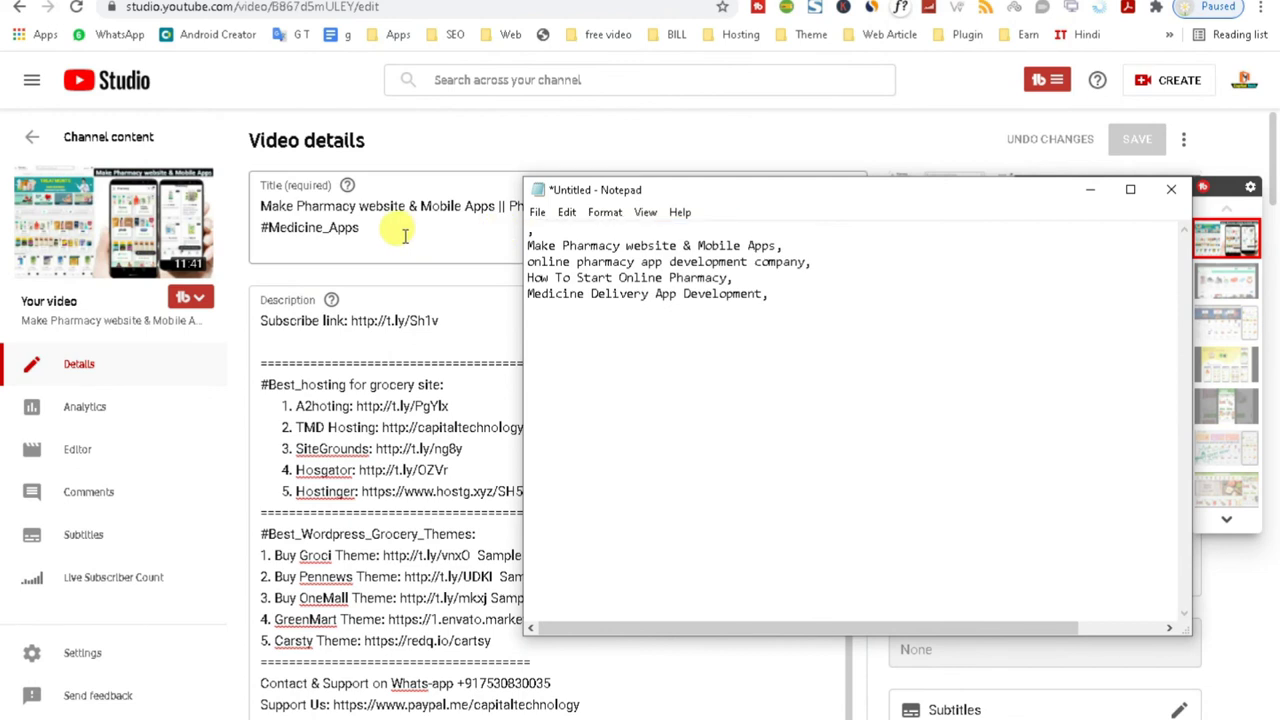
{"action": "left_click", "coordinate": [731, 177]}
{"action": "key", "text": "ctrl+Tab"}
{"action": "left_click", "coordinate": [343, 263]}
{"action": "key", "text": "ctrl+v"}
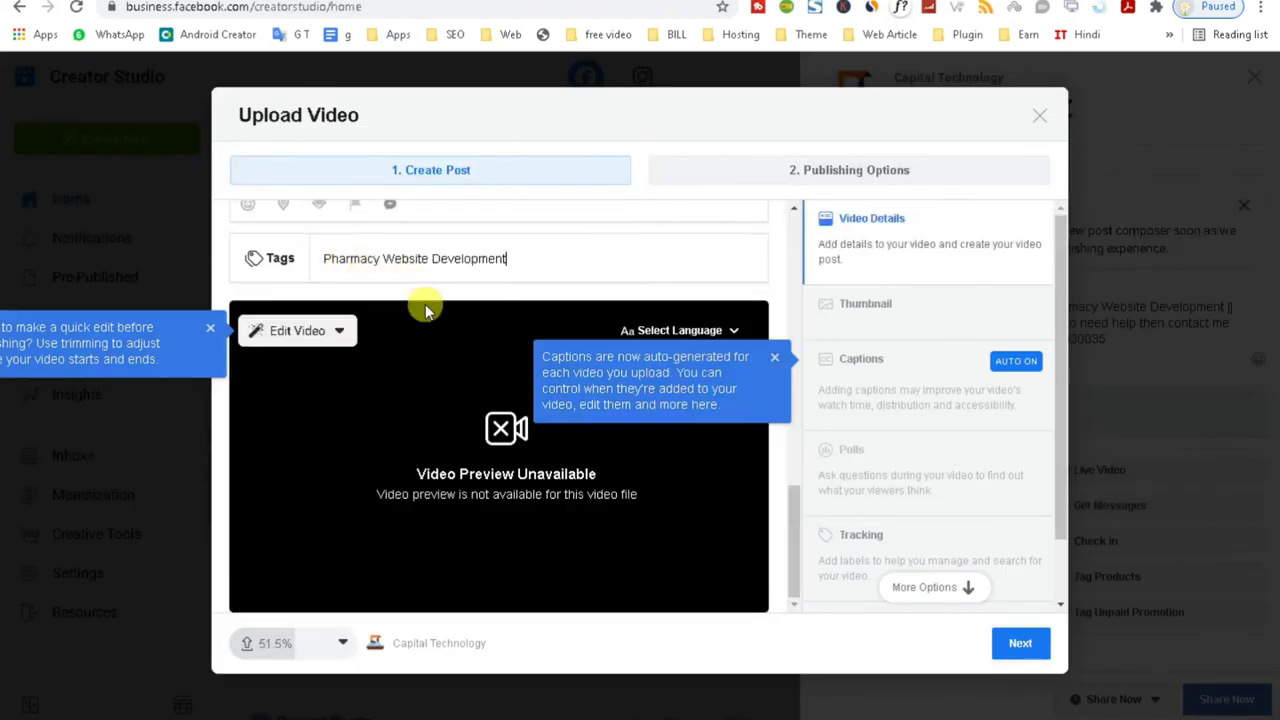
{"action": "left_click", "coordinate": [417, 290]}
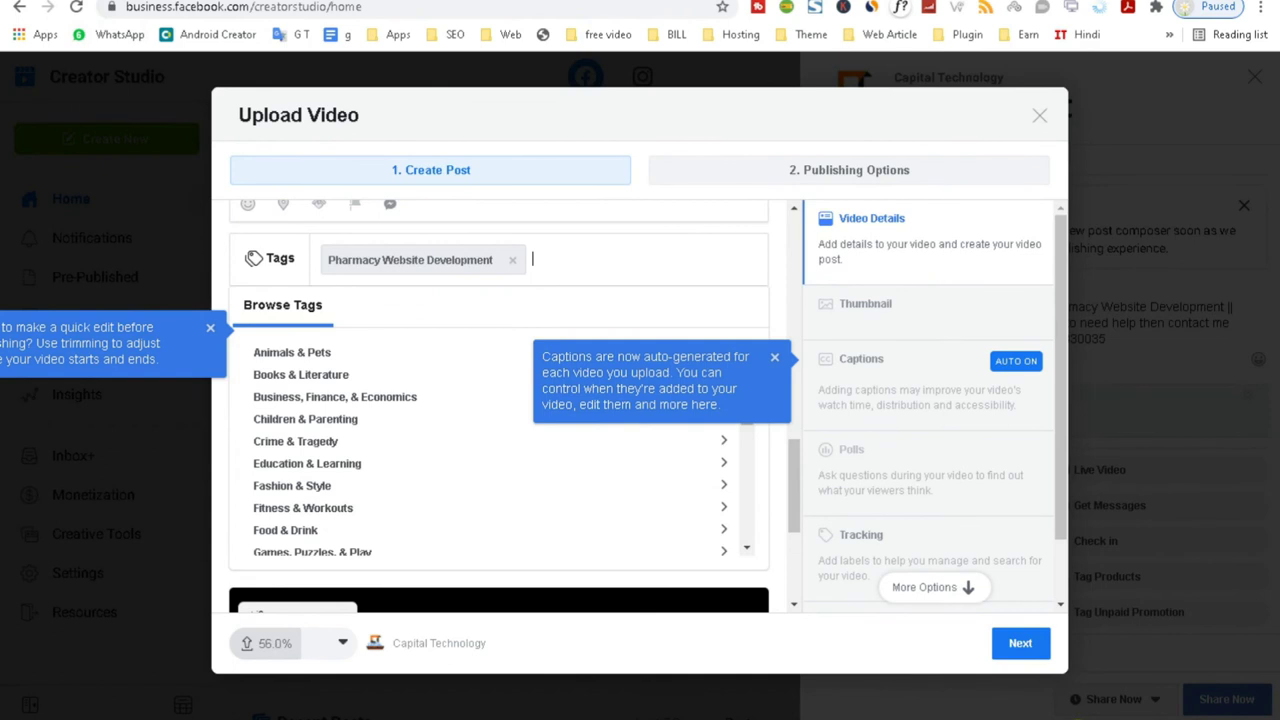
- Move "Make Pharmacy website & Mobile Apps" from the Notepad list to the Facebook video as a second tag
{"action": "key", "text": "alt+Tab"}
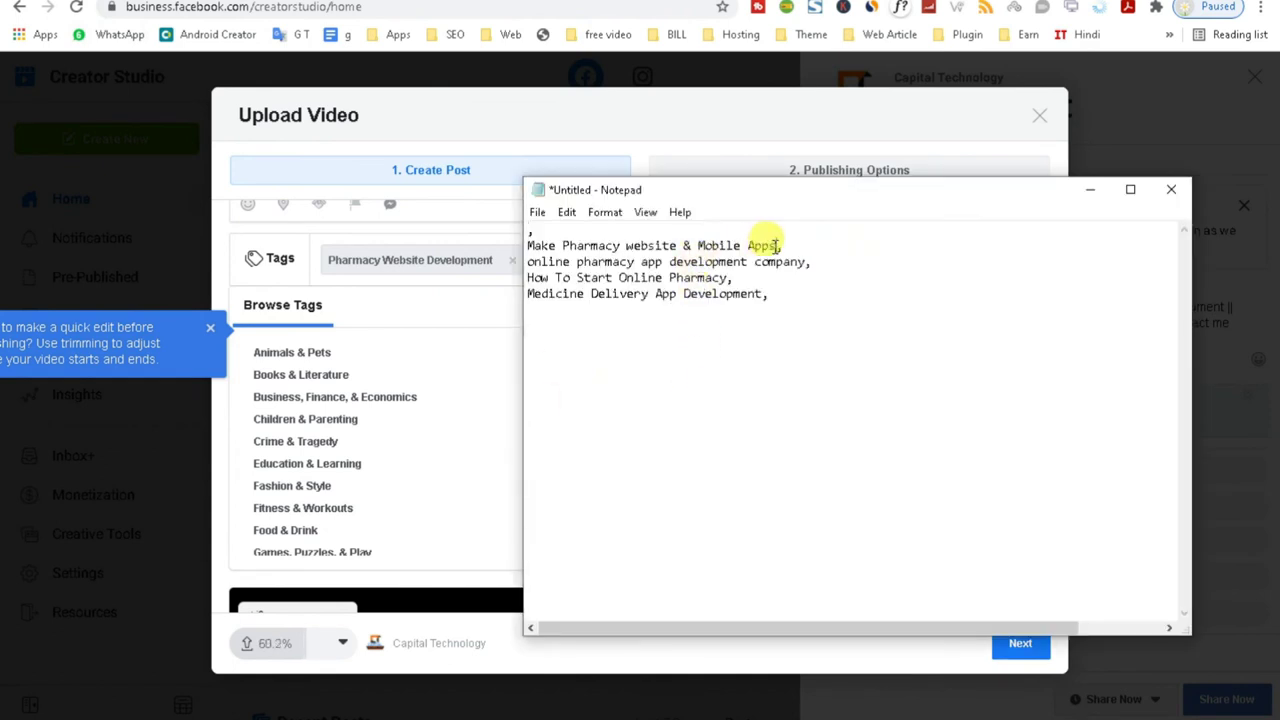
{"action": "left_click_drag", "start_coordinate": [776, 245], "coordinate": [530, 247]}
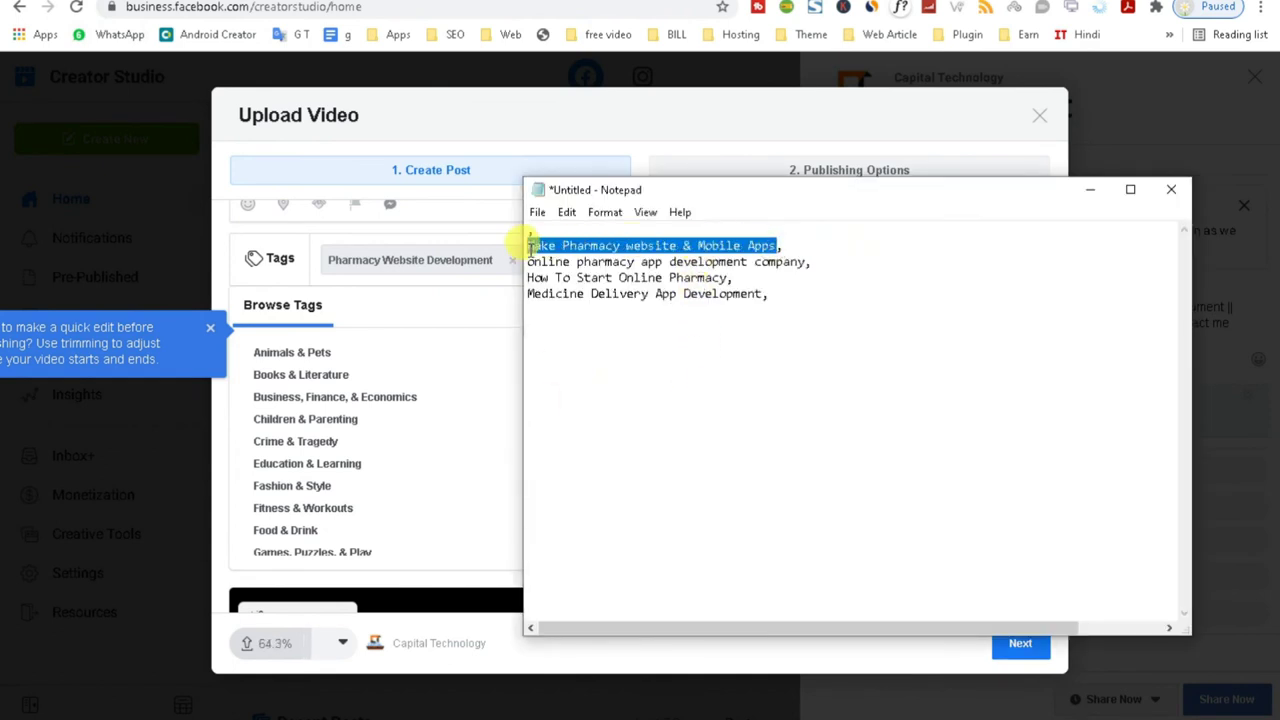
{"action": "key", "text": "ctrl+x"}
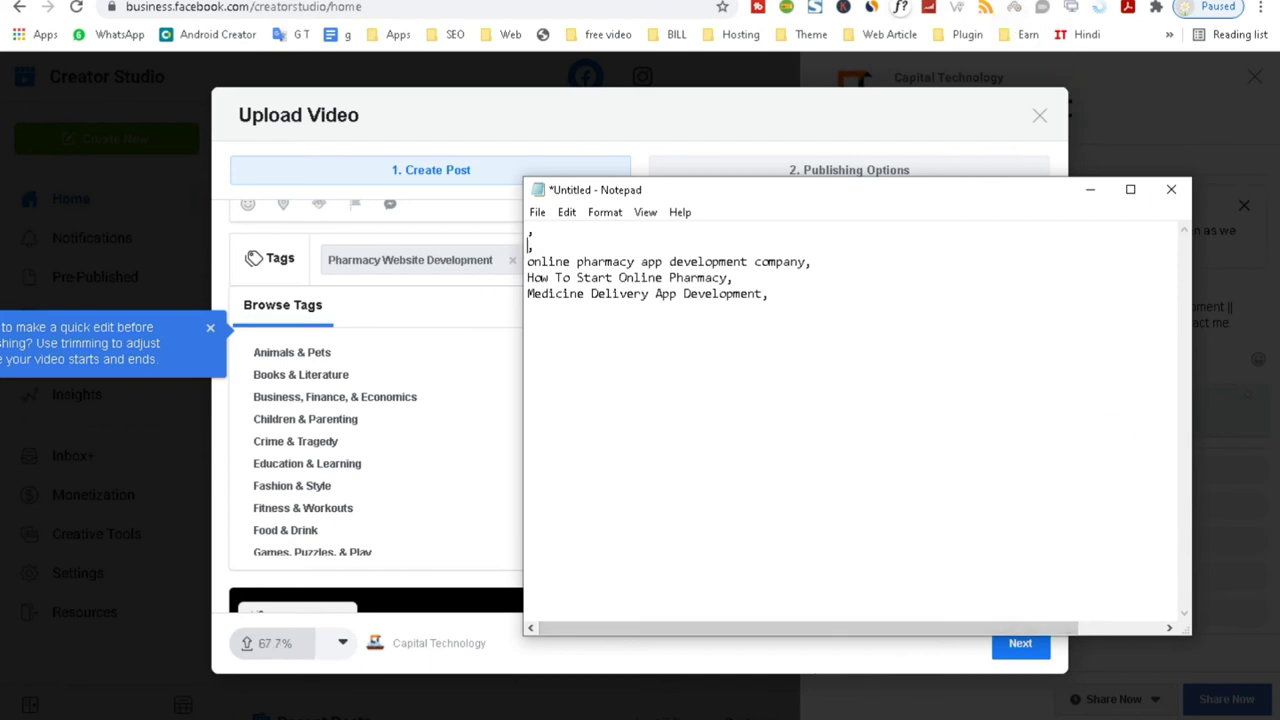
{"action": "left_click", "coordinate": [301, 273]}
{"action": "key", "text": "ctrl+v"}
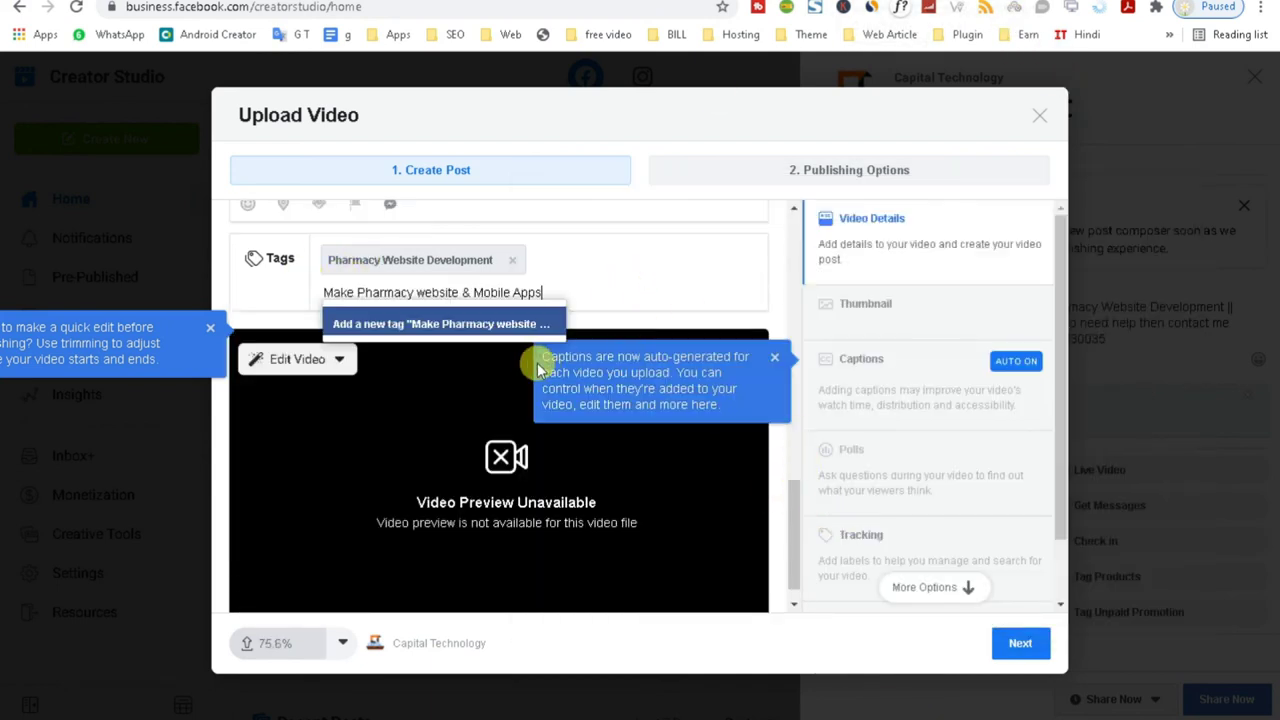
{"action": "left_click", "coordinate": [513, 323]}
- Cut "online pharmacy app development company" from the Notepad list and paste it as the next tag entry of the Facebook video
{"action": "key", "text": "alt+Tab"}
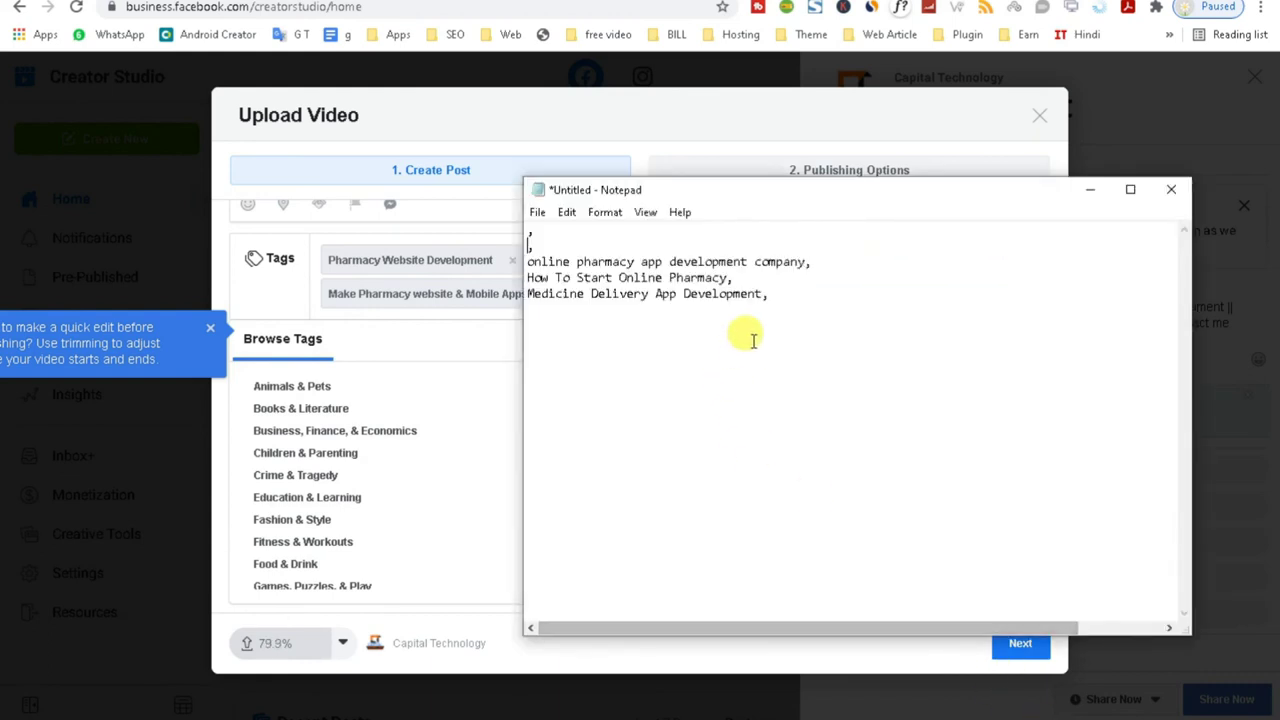
{"action": "left_click_drag", "start_coordinate": [810, 261], "coordinate": [523, 259]}
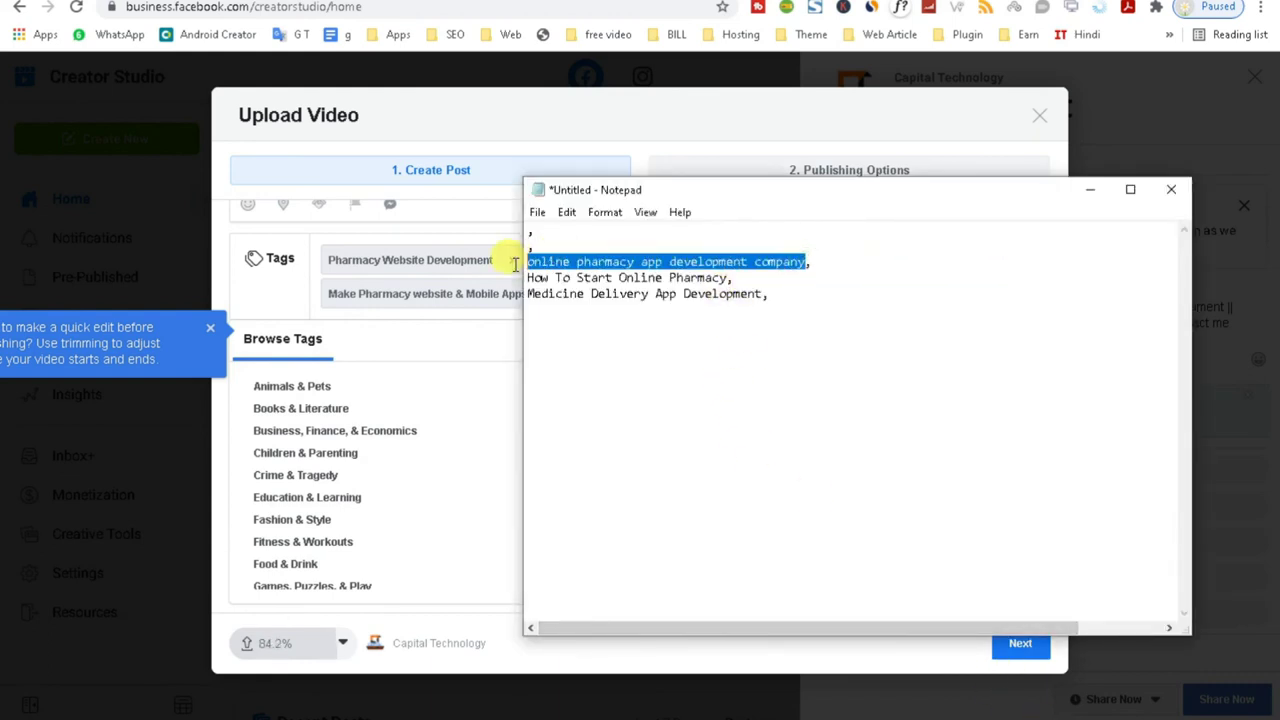
{"action": "key", "text": "ctrl+x"}
{"action": "left_click", "coordinate": [1090, 189]}
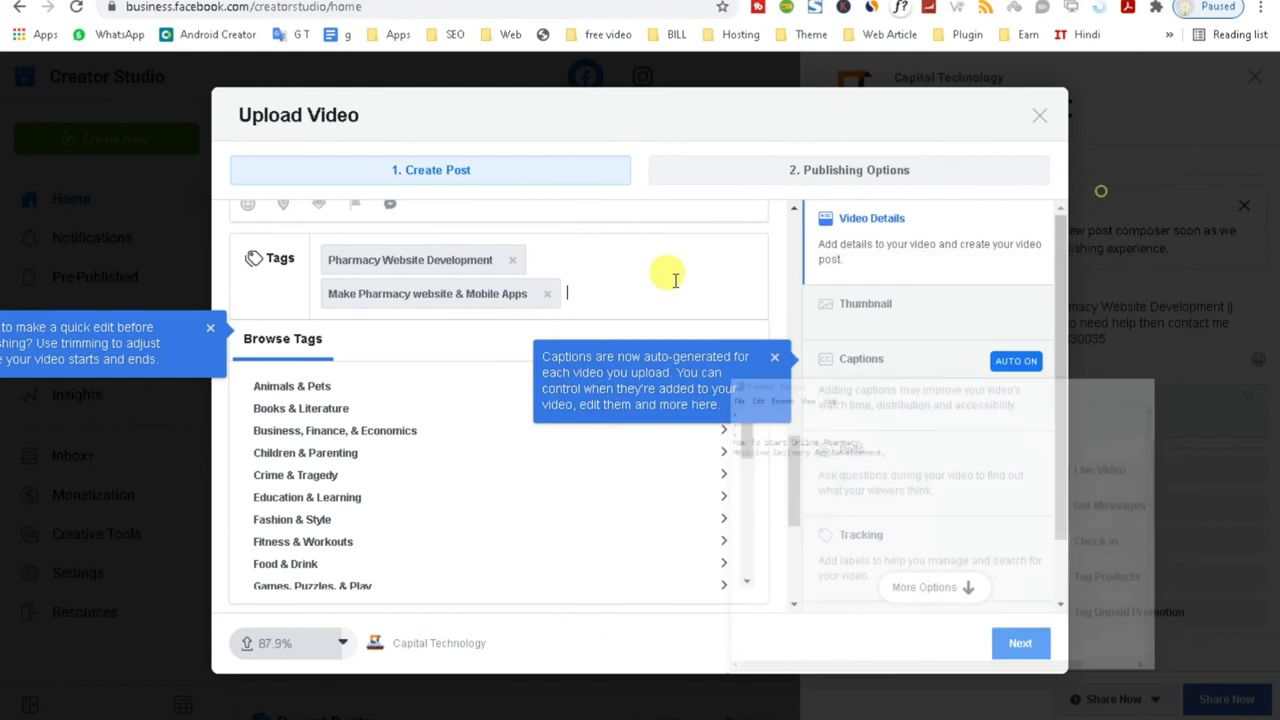
{"action": "left_click", "coordinate": [634, 277]}
{"action": "key", "text": "ctrl+v"}
- Commit the pending online pharmacy tag, and add "How To Start Online Pharmacy", cut from the Notepad list, as a fourth tag
{"action": "key", "text": "alt+Tab"}
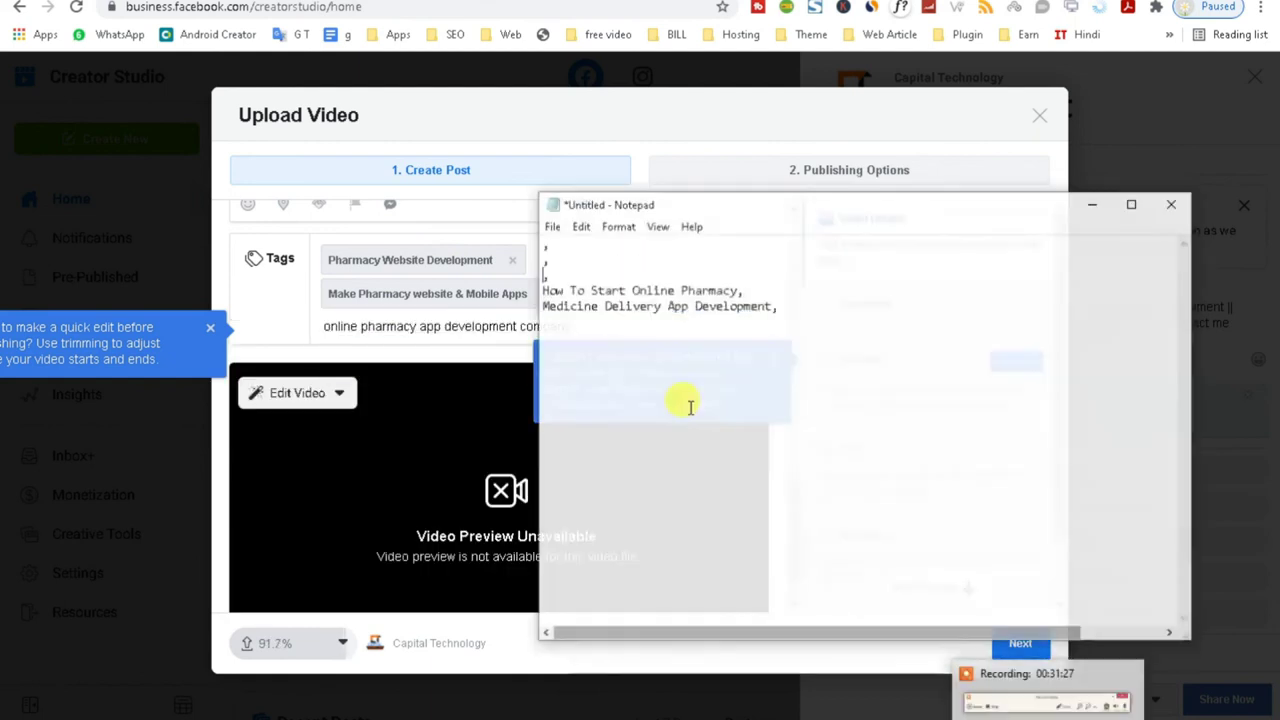
{"action": "left_click_drag", "start_coordinate": [730, 277], "coordinate": [466, 281]}
{"action": "key", "text": "ctrl+x"}
{"action": "left_click", "coordinate": [1095, 192]}
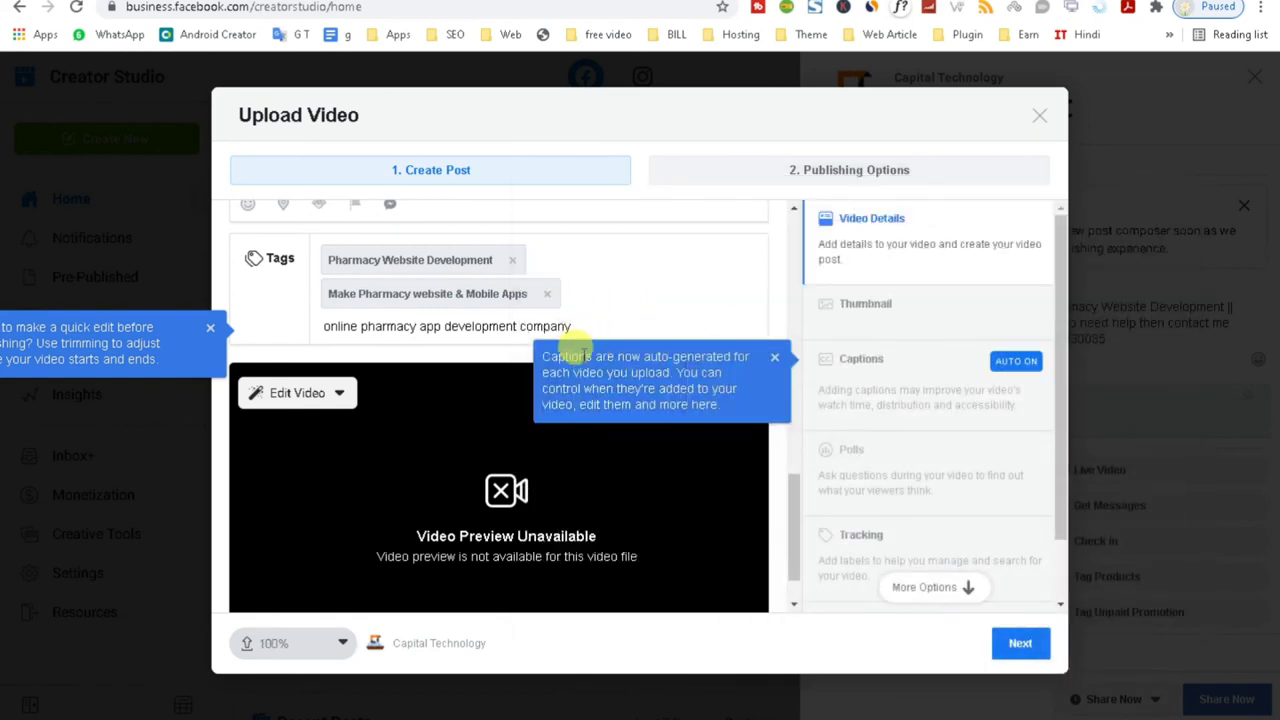
{"action": "left_click", "coordinate": [774, 358]}
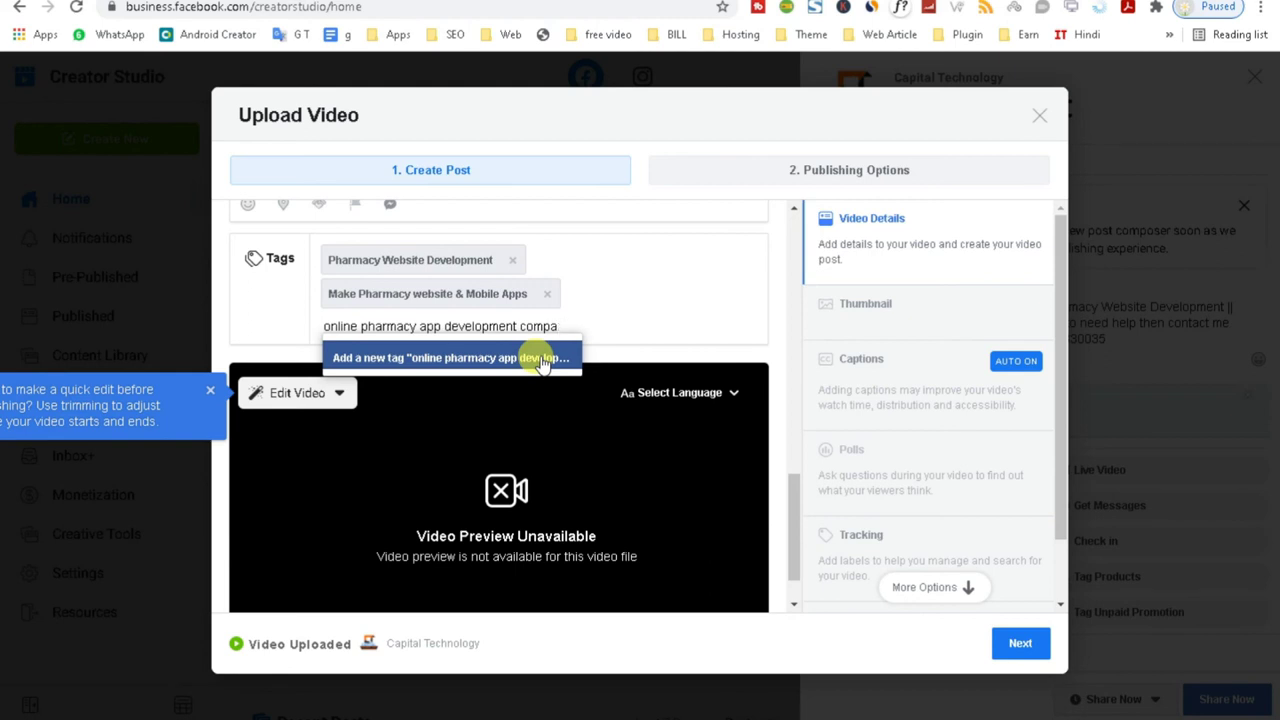
{"action": "left_click", "coordinate": [541, 358]}
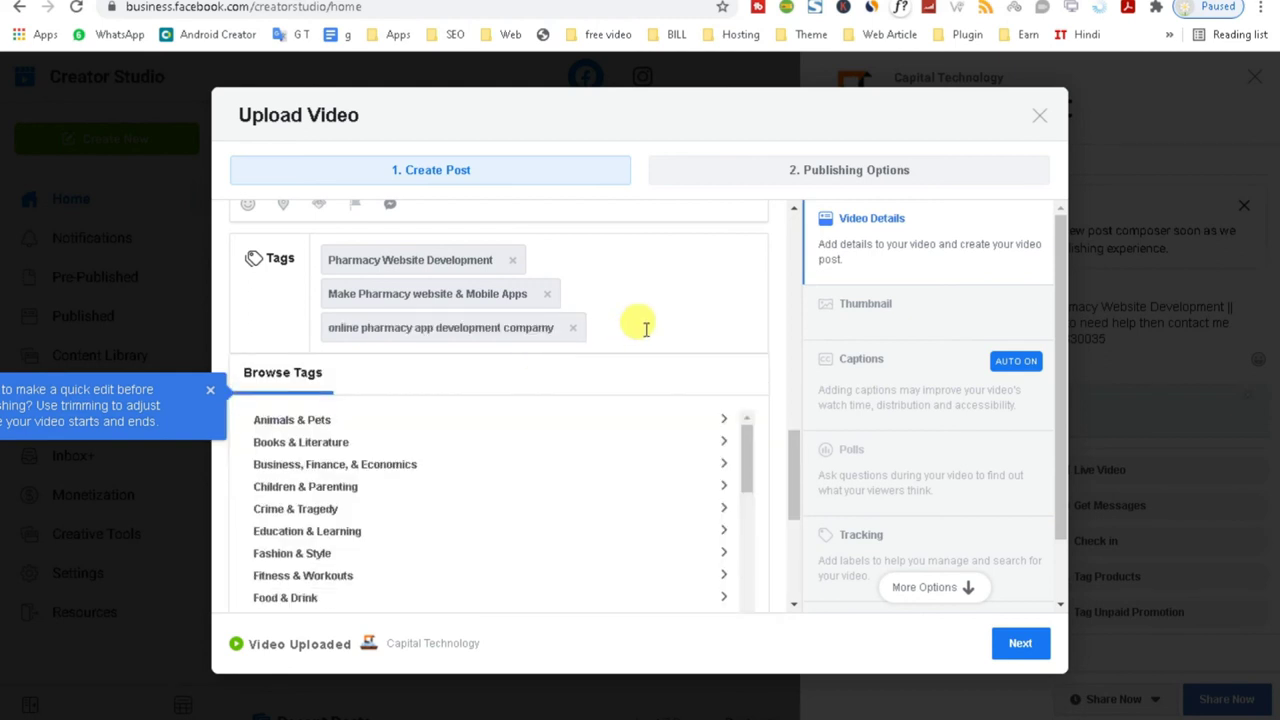
{"action": "left_click", "coordinate": [645, 330]}
{"action": "key", "text": "ctrl+v"}
{"action": "left_click", "coordinate": [491, 389]}
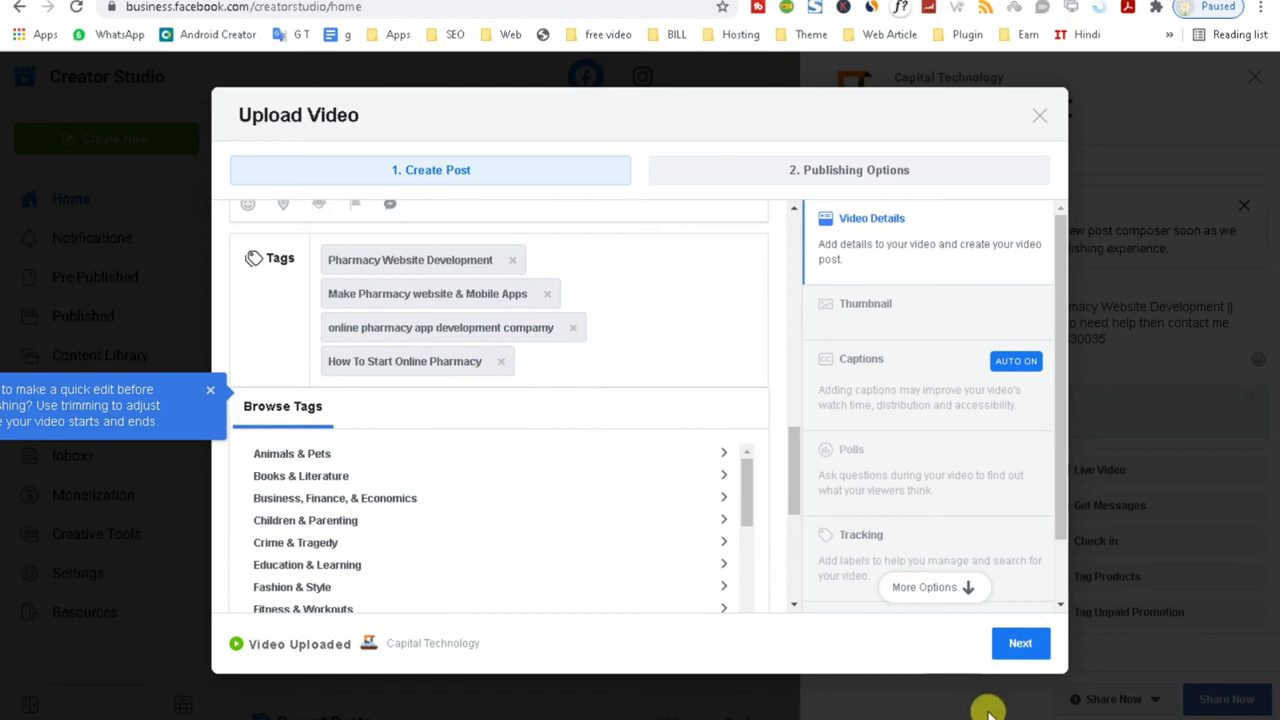
- Add "Make Pharmacy website & Mobile Apps.jpg" as the Facebook video's custom thumbnail image
{"action": "scroll", "coordinate": [1057, 420], "scroll_direction": "down", "scroll_amount": 2}
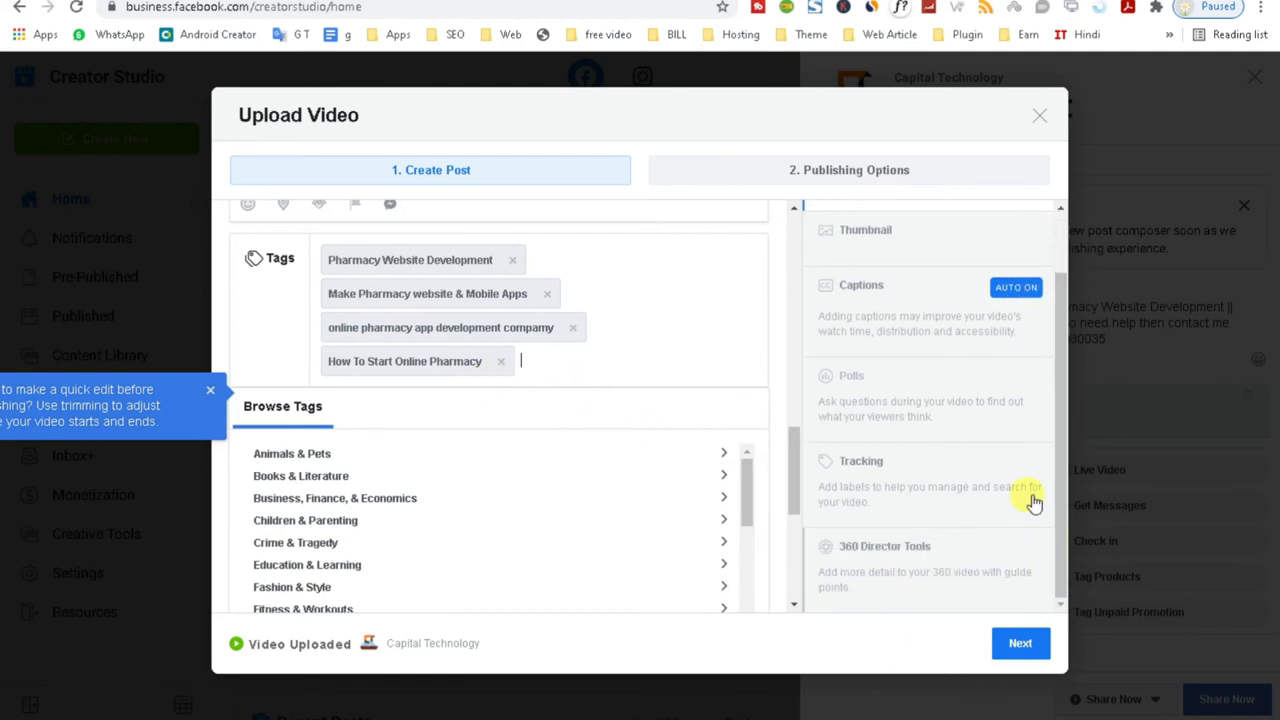
{"action": "left_click", "coordinate": [888, 228]}
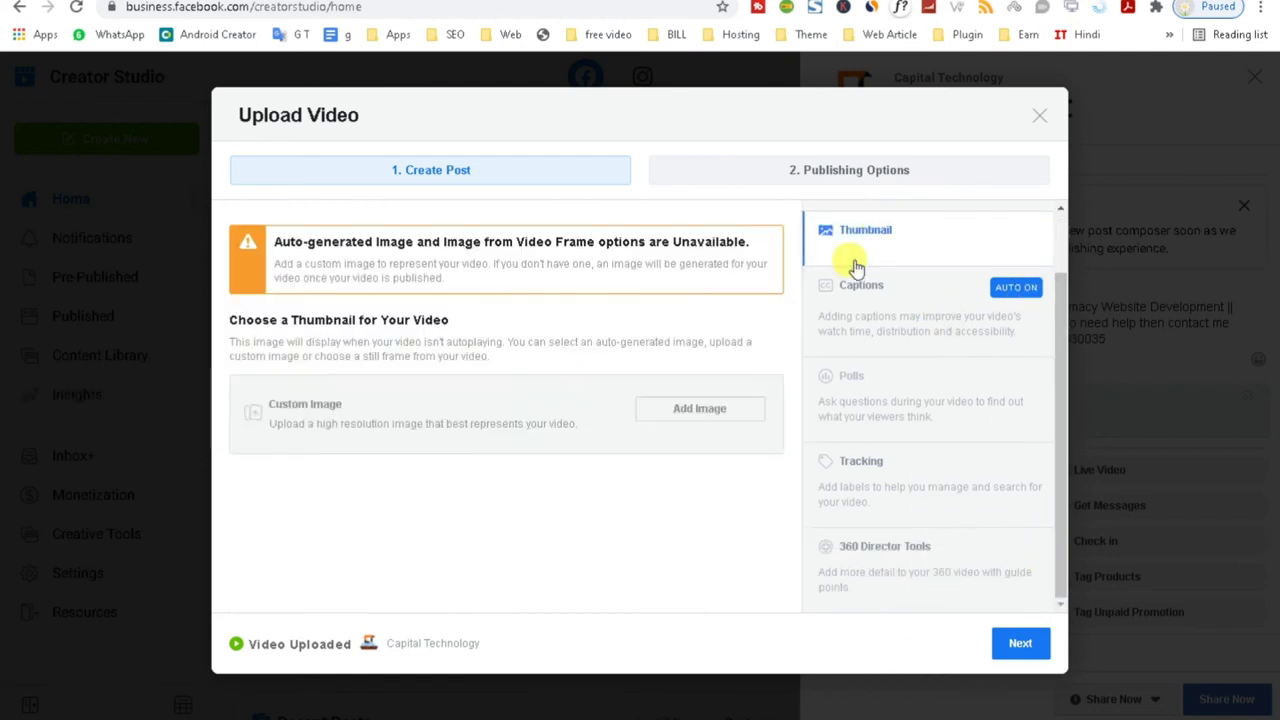
{"action": "left_click", "coordinate": [718, 412]}
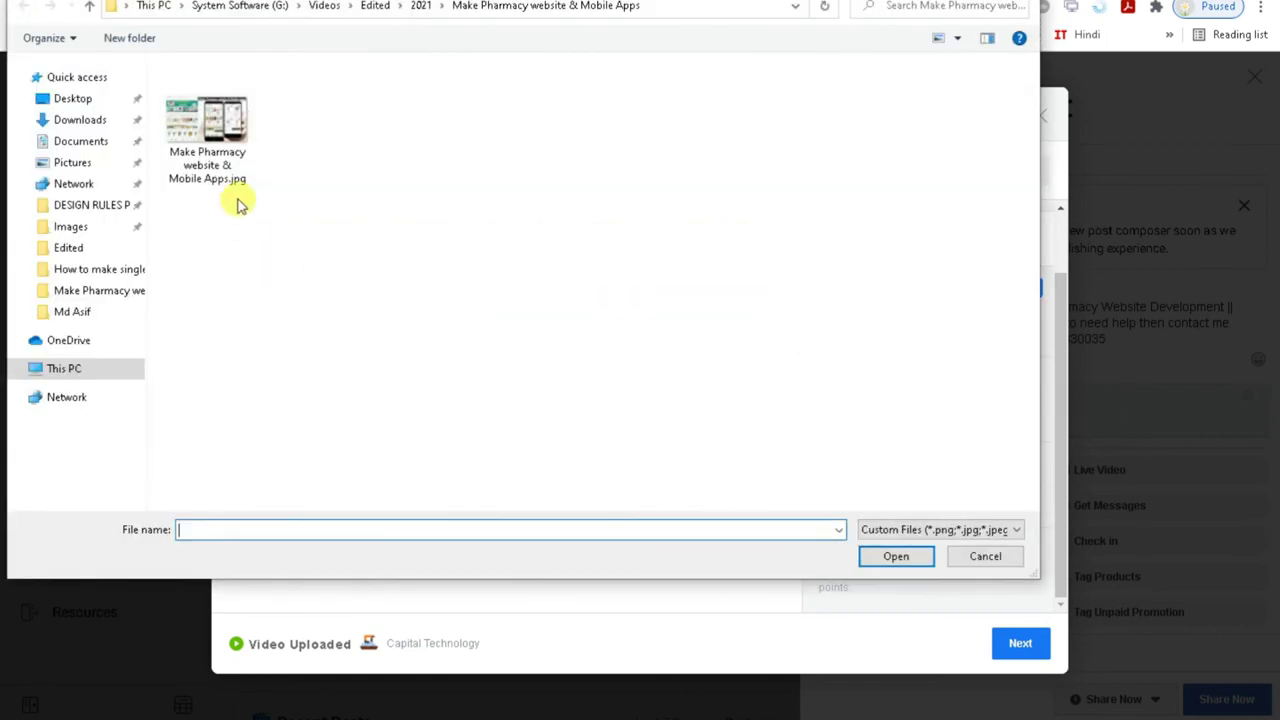
{"action": "left_click", "coordinate": [215, 165]}
{"action": "left_click", "coordinate": [895, 557]}
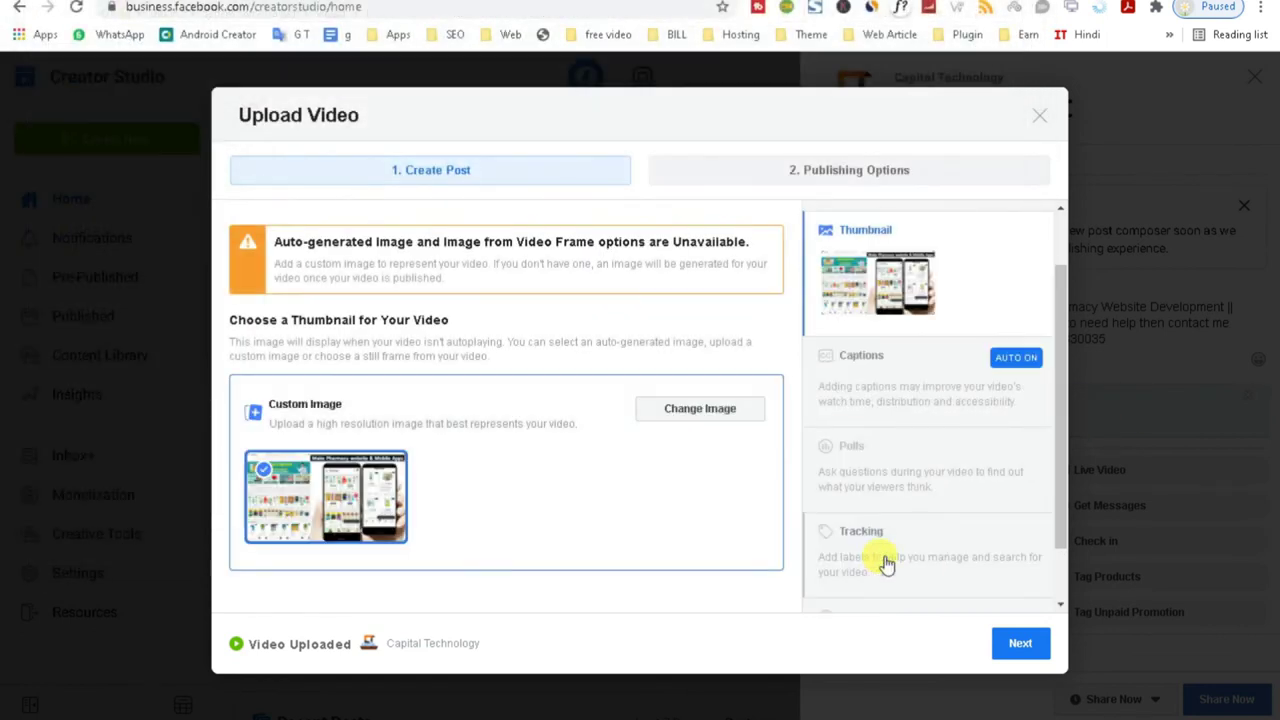
- Examine the caption settings of the Facebook video, including the auto-generated, uploaded and written caption options
{"action": "scroll", "coordinate": [1054, 517], "scroll_direction": "down", "scroll_amount": 3}
{"action": "scroll", "coordinate": [888, 247], "scroll_direction": "up", "scroll_amount": 5}
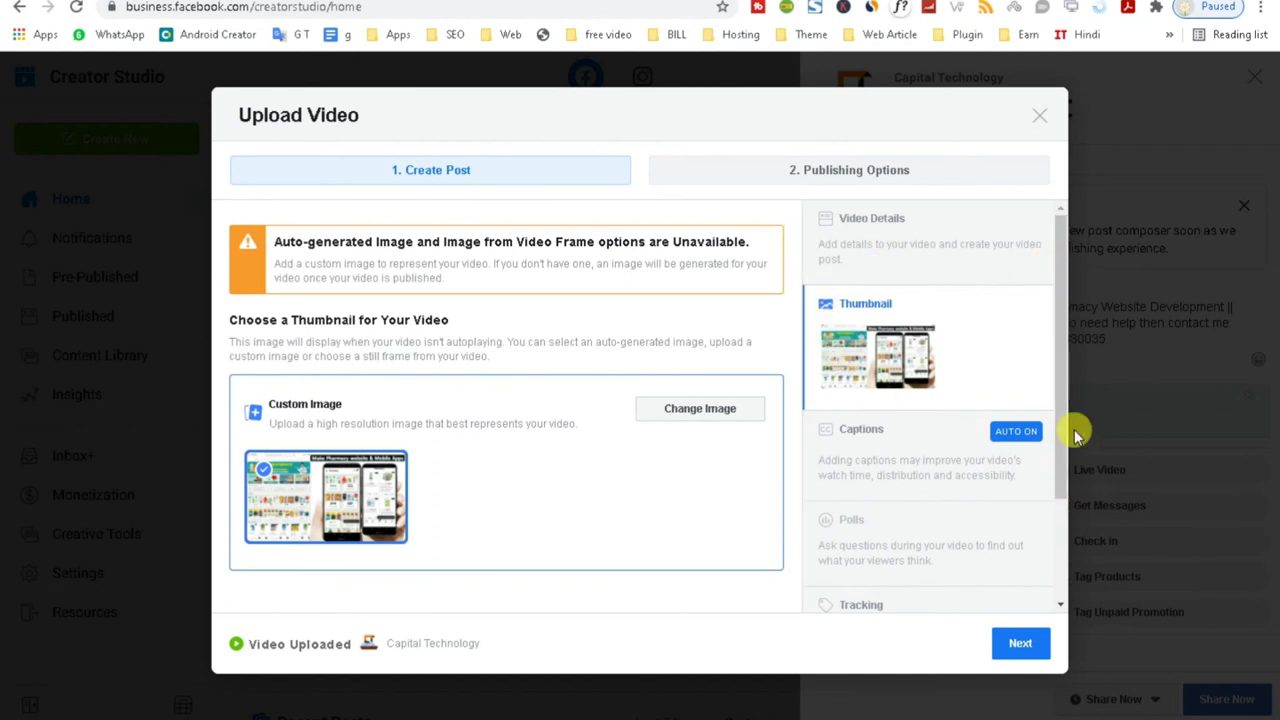
{"action": "left_click", "coordinate": [885, 457]}
{"action": "scroll", "coordinate": [926, 466], "scroll_direction": "down", "scroll_amount": 2}
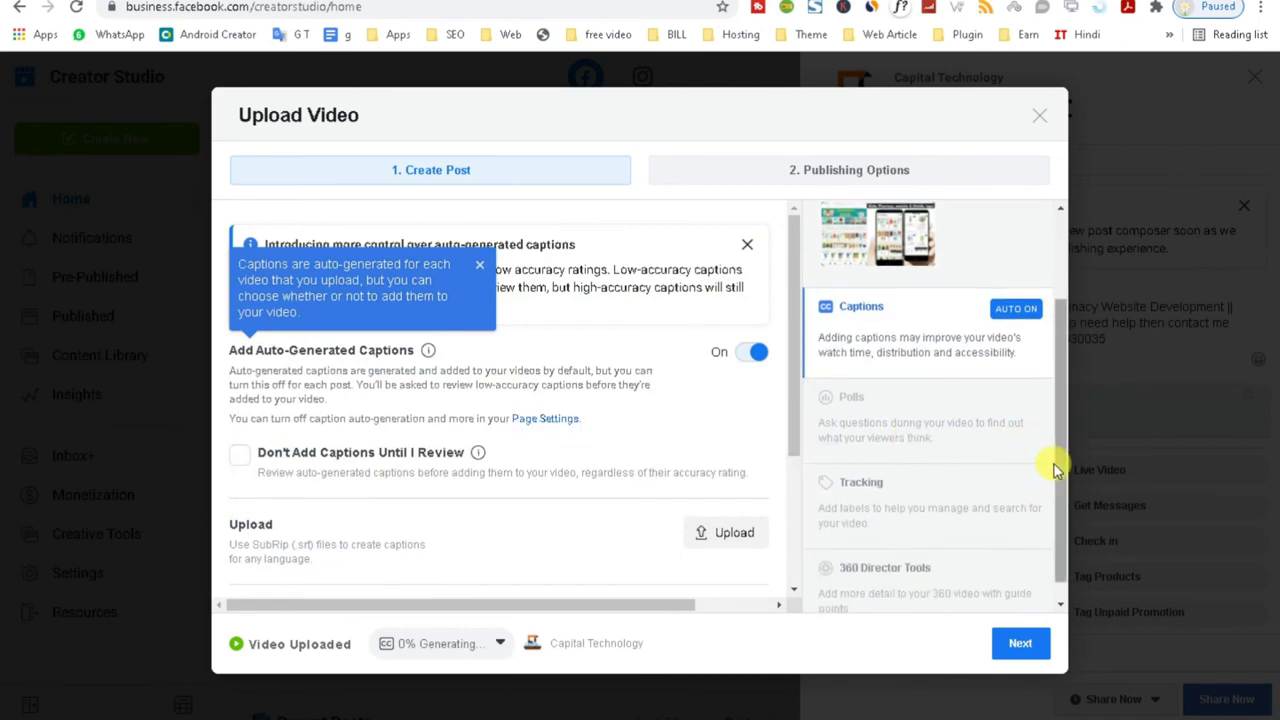
{"action": "scroll", "coordinate": [1057, 520], "scroll_direction": "down", "scroll_amount": 1}
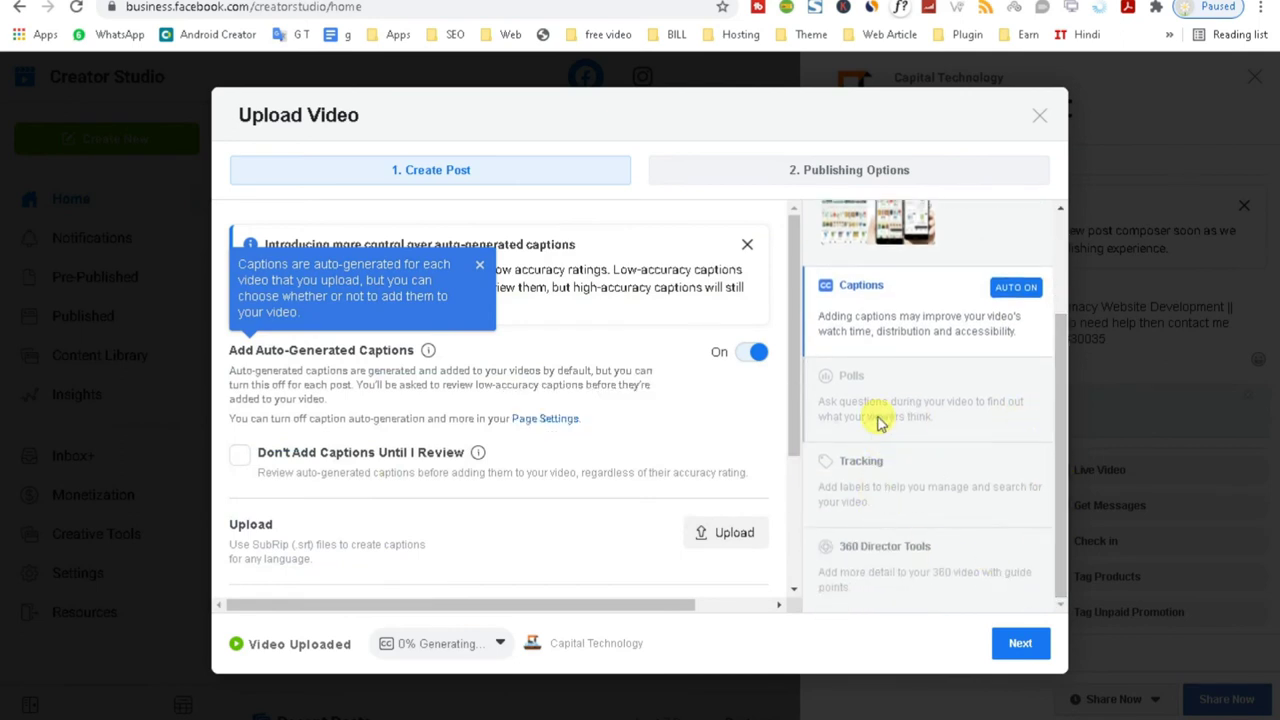
{"action": "left_click_drag", "start_coordinate": [800, 410], "coordinate": [797, 349]}
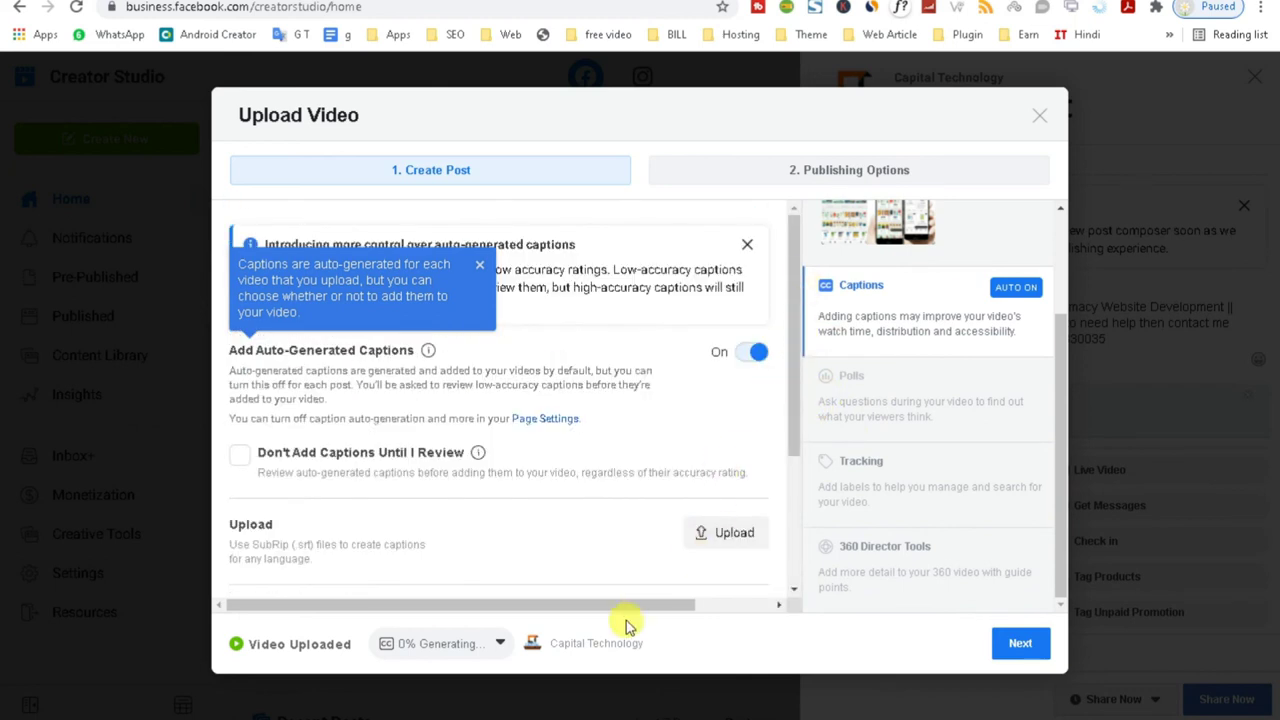
{"action": "left_click_drag", "start_coordinate": [620, 620], "coordinate": [380, 618]}
{"action": "left_click_drag", "start_coordinate": [788, 484], "coordinate": [797, 406]}
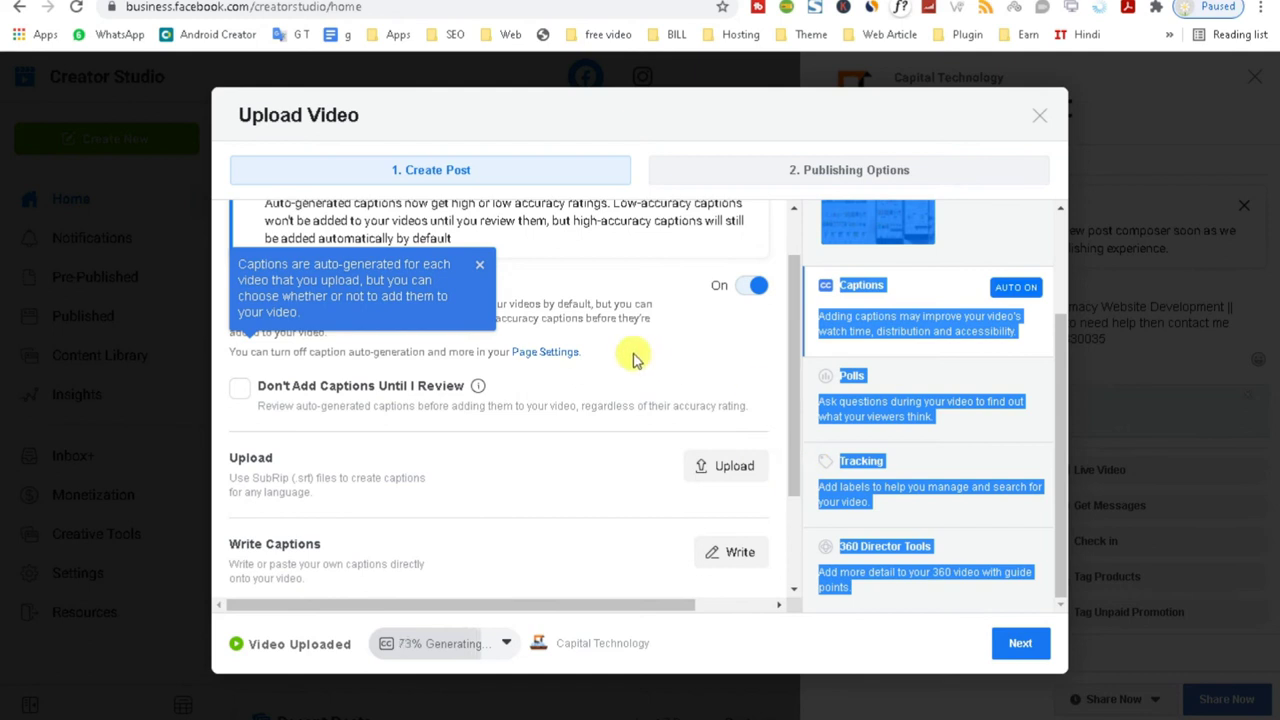
{"action": "left_click_drag", "start_coordinate": [1057, 354], "coordinate": [928, 243]}
- Review the Facebook video's details from title and description to tags and preview, and check the caption status
{"action": "left_click", "coordinate": [928, 243]}
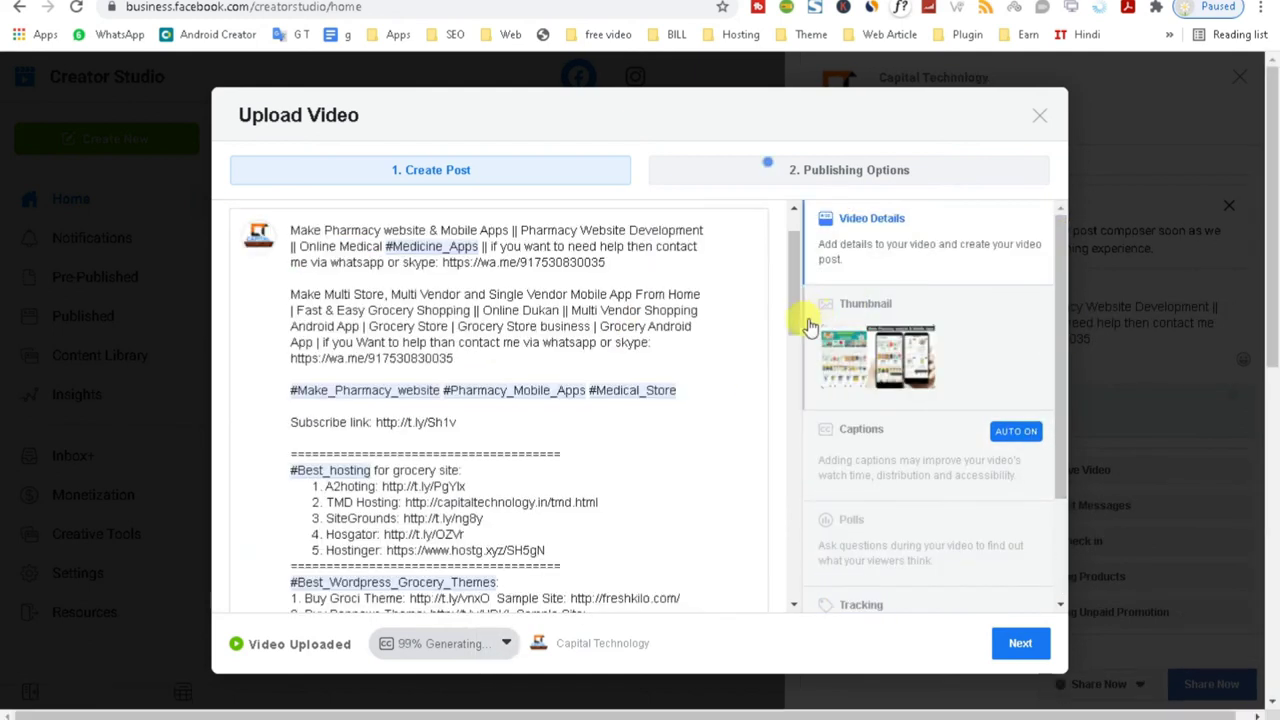
{"action": "scroll", "coordinate": [800, 245], "scroll_direction": "up", "scroll_amount": 1}
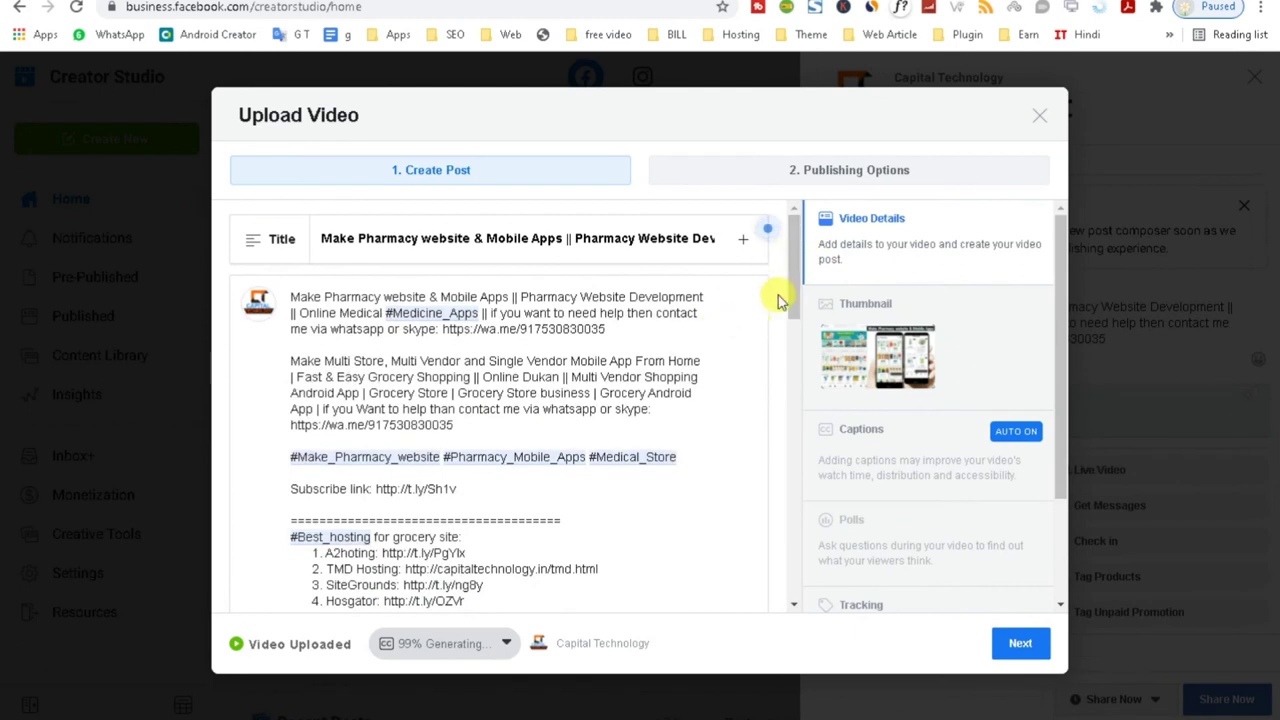
{"action": "left_click_drag", "start_coordinate": [797, 314], "coordinate": [795, 590]}
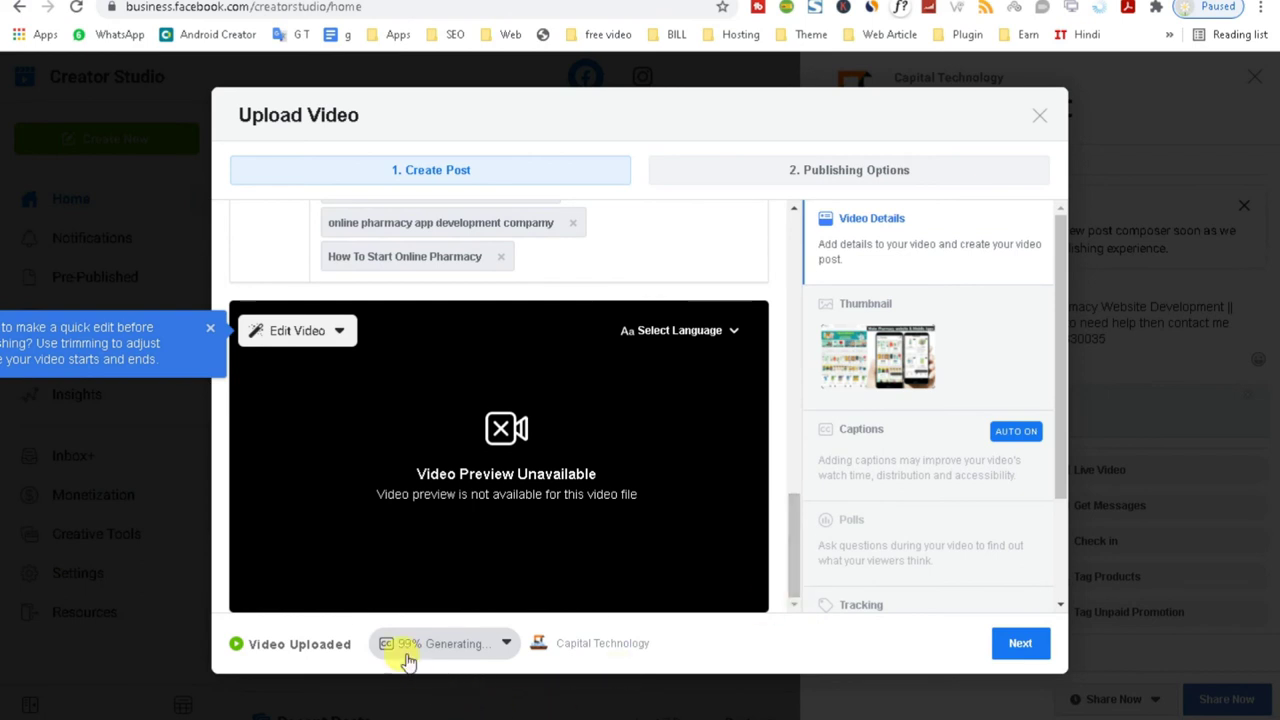
{"action": "mouse_move", "coordinate": [433, 665]}
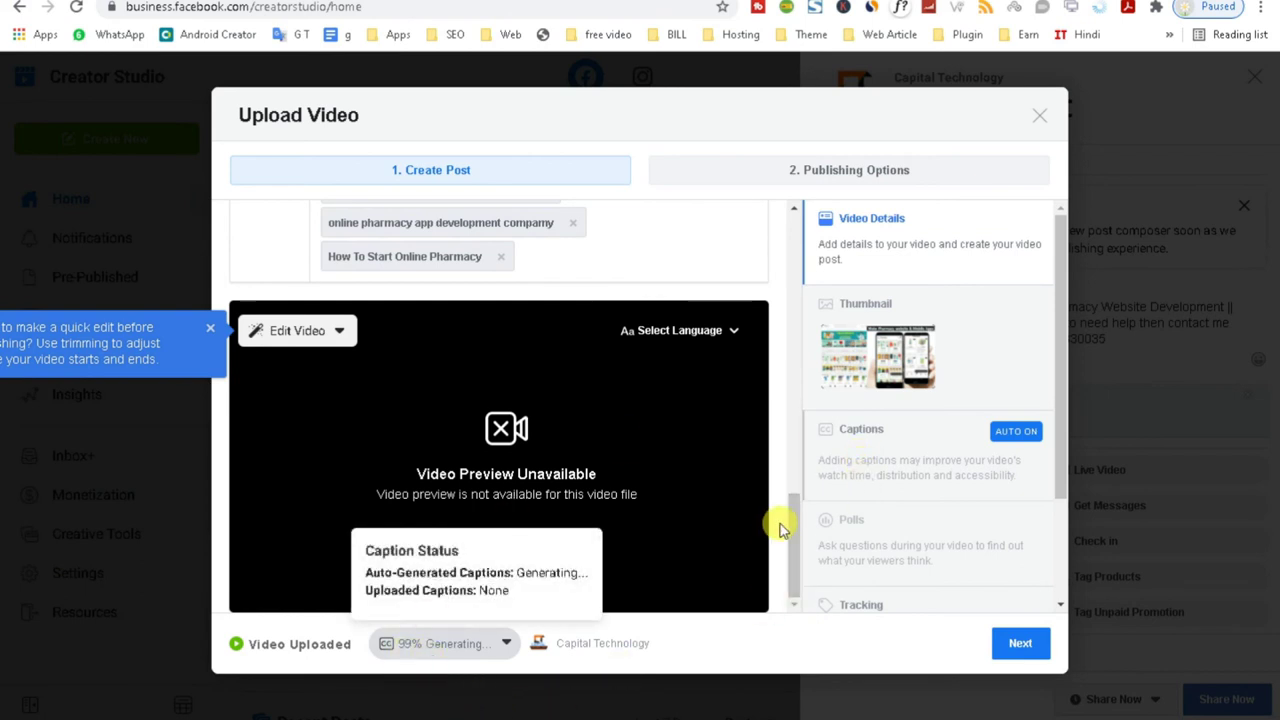
{"action": "scroll", "coordinate": [790, 530], "scroll_direction": "up", "scroll_amount": 3}
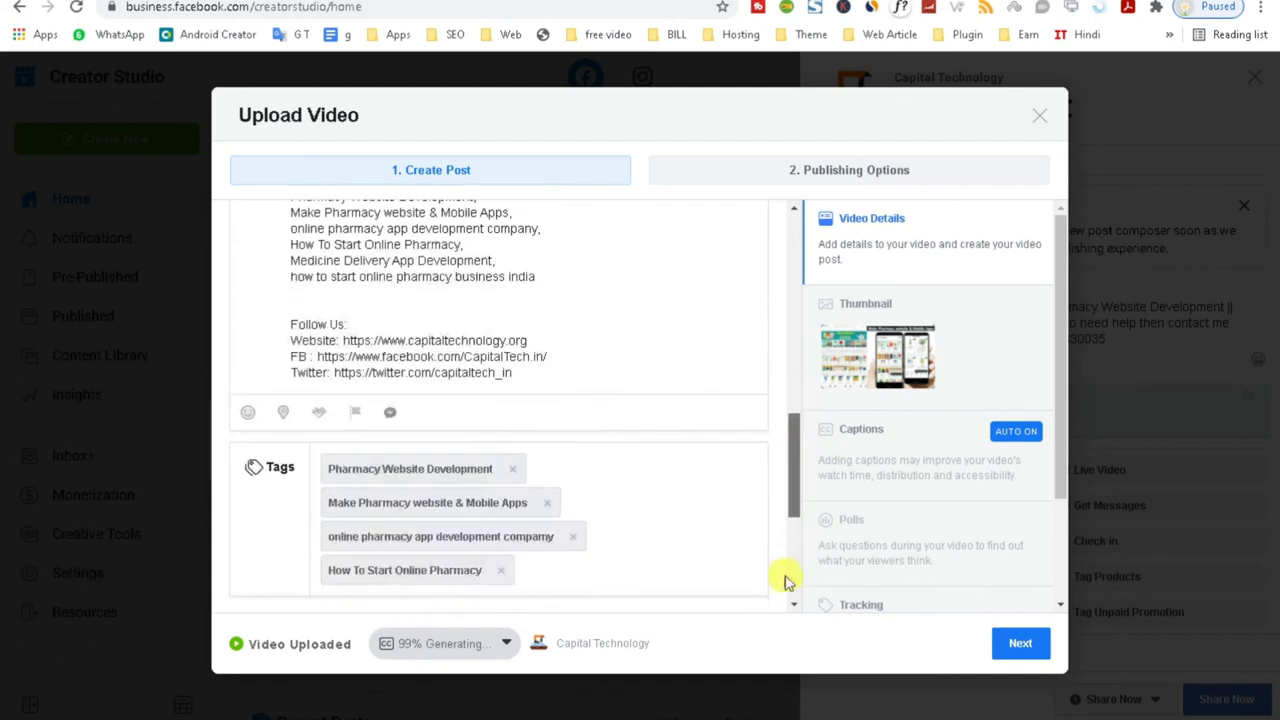
{"action": "scroll", "coordinate": [785, 582], "scroll_direction": "down", "scroll_amount": 3}
{"action": "mouse_move", "coordinate": [785, 605]}
{"action": "left_mouse_down"}
{"action": "mouse_move", "coordinate": [792, 272]}
{"action": "mouse_move", "coordinate": [785, 605]}
{"action": "left_mouse_up"}
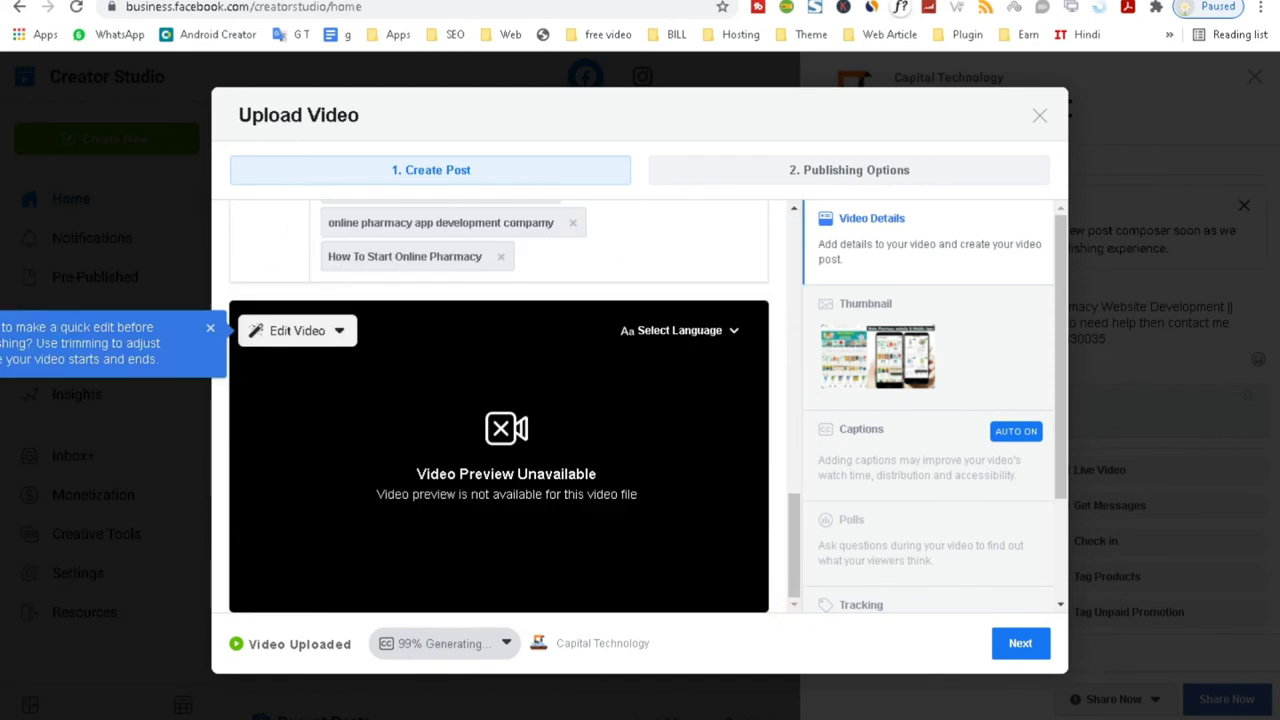
{"action": "left_click_drag", "start_coordinate": [794, 560], "coordinate": [794, 606]}
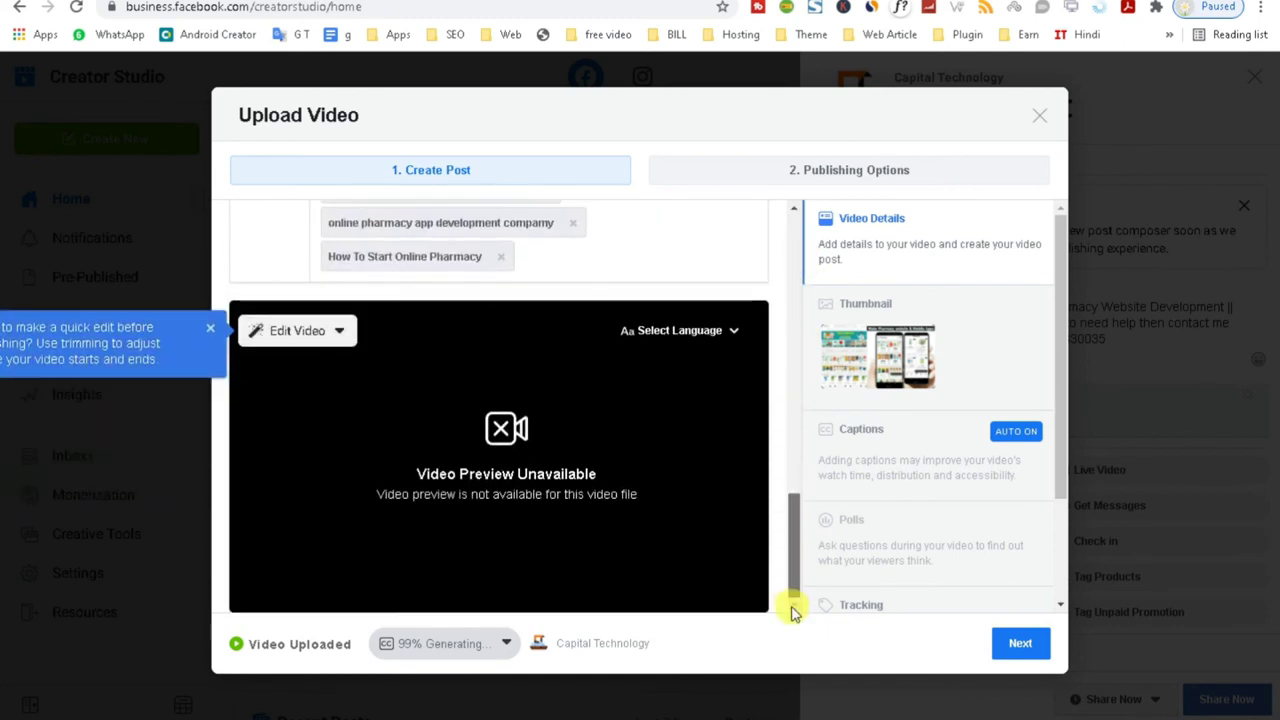
- Proceed to the publishing options, add the video to the "Capital Technology Latest Offer" playlist and publish it
{"action": "left_click", "coordinate": [1020, 645]}
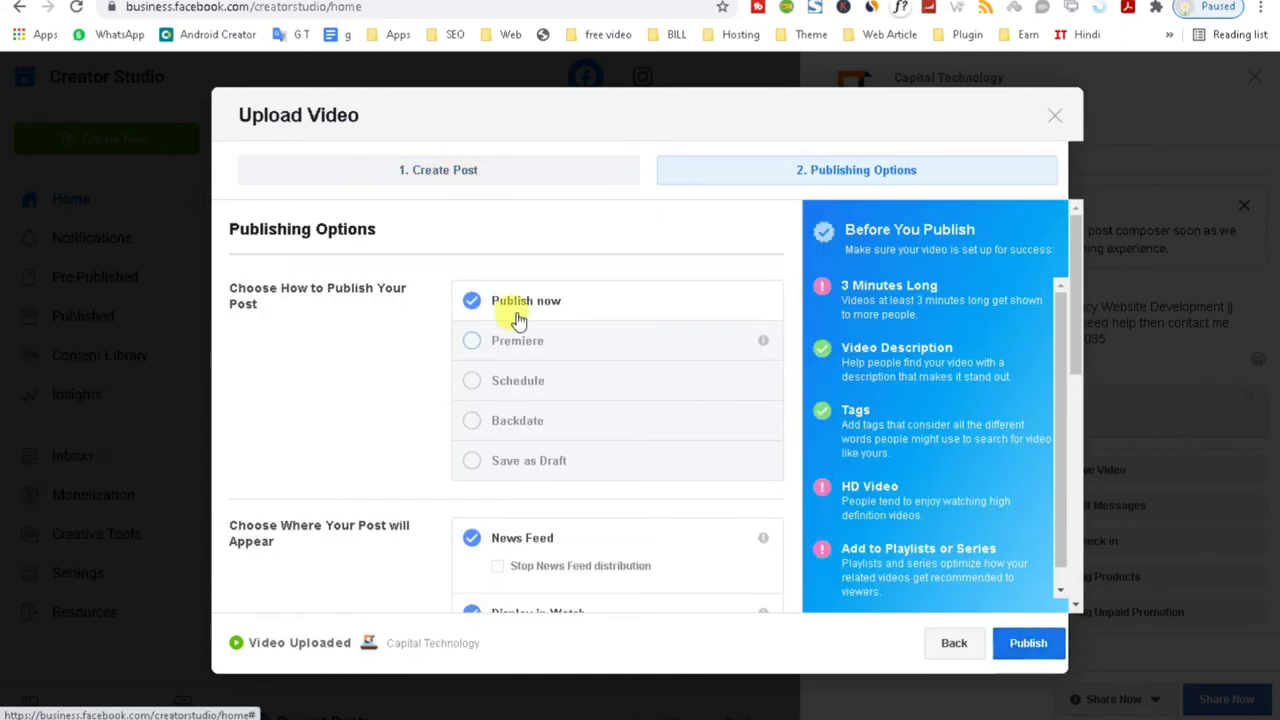
{"action": "left_click_drag", "start_coordinate": [1077, 338], "coordinate": [1057, 551]}
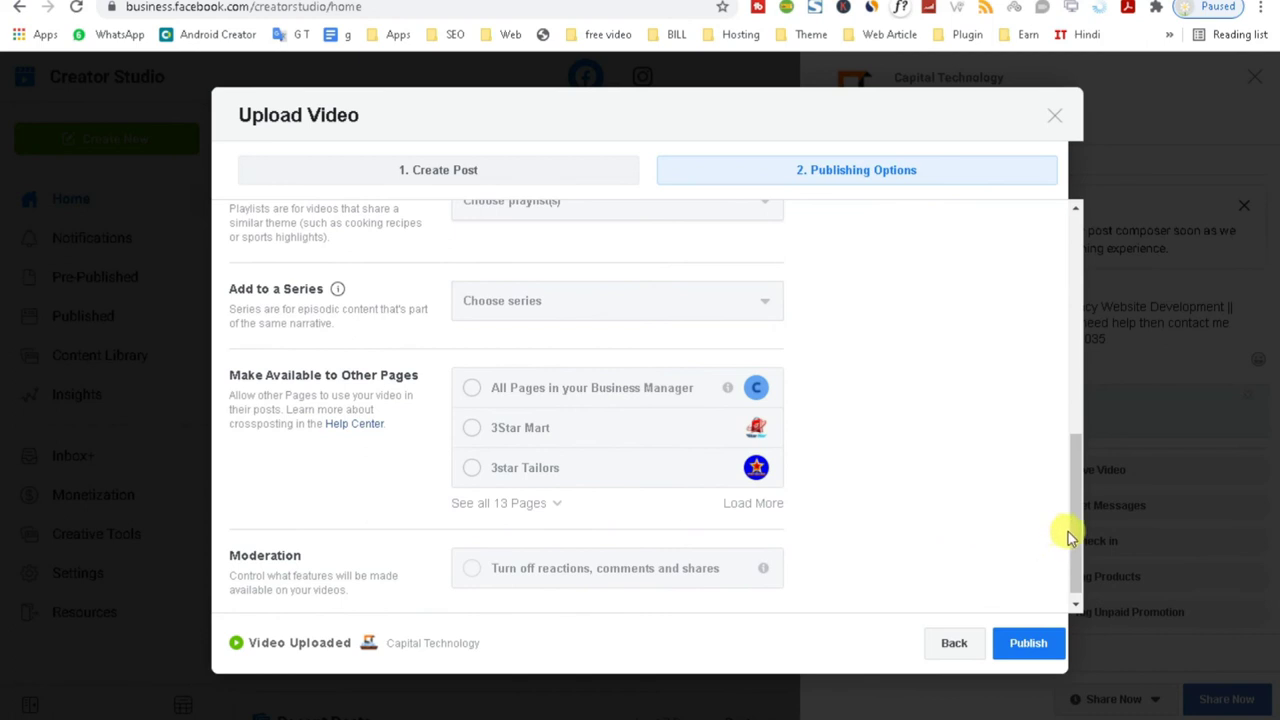
{"action": "left_click_drag", "start_coordinate": [1077, 549], "coordinate": [1073, 463]}
{"action": "left_click", "coordinate": [760, 410]}
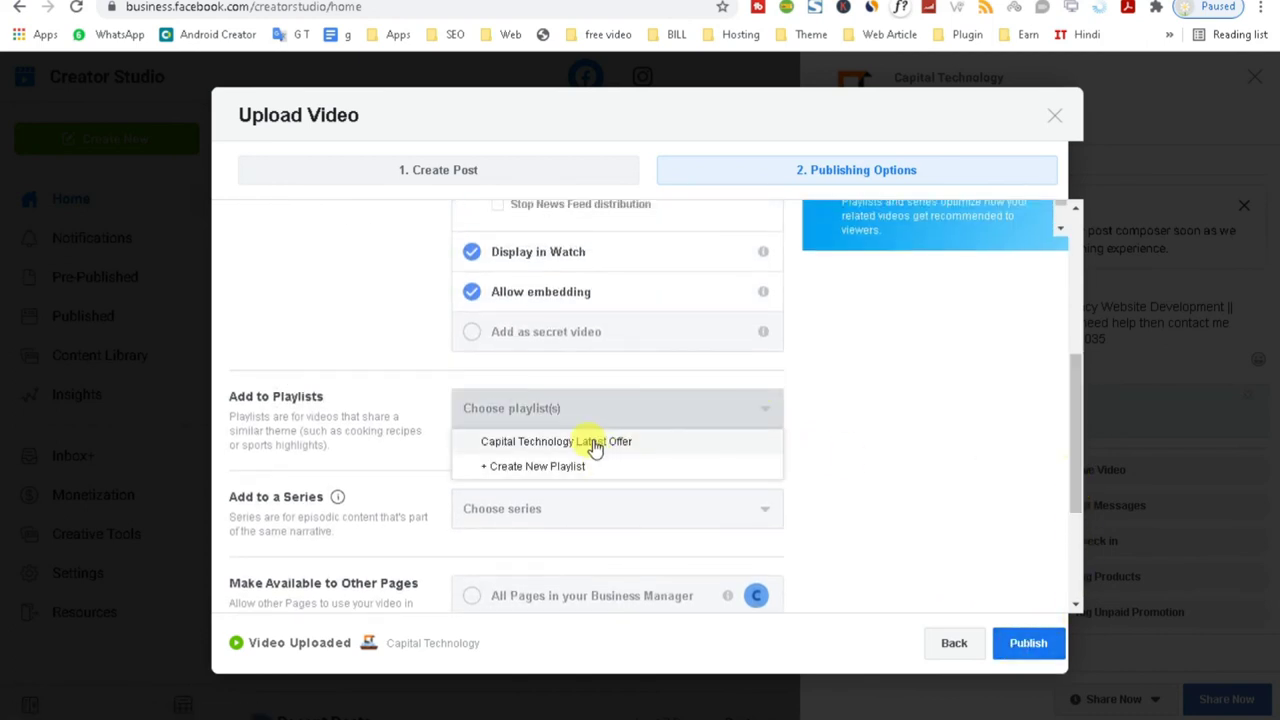
{"action": "left_click", "coordinate": [593, 445]}
{"action": "left_click", "coordinate": [1014, 644]}
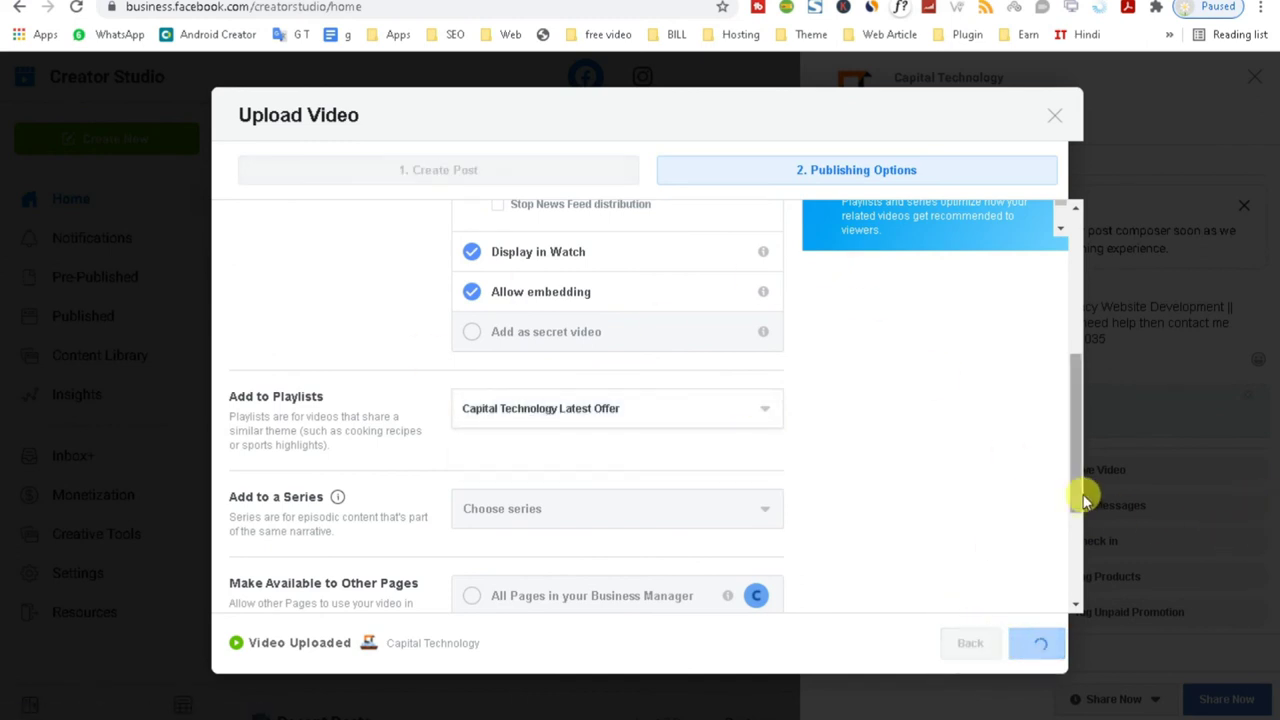
- Try the option to stop News Feed distribution for the video post, and switch it back off
{"action": "left_click_drag", "start_coordinate": [1075, 486], "coordinate": [1080, 422]}
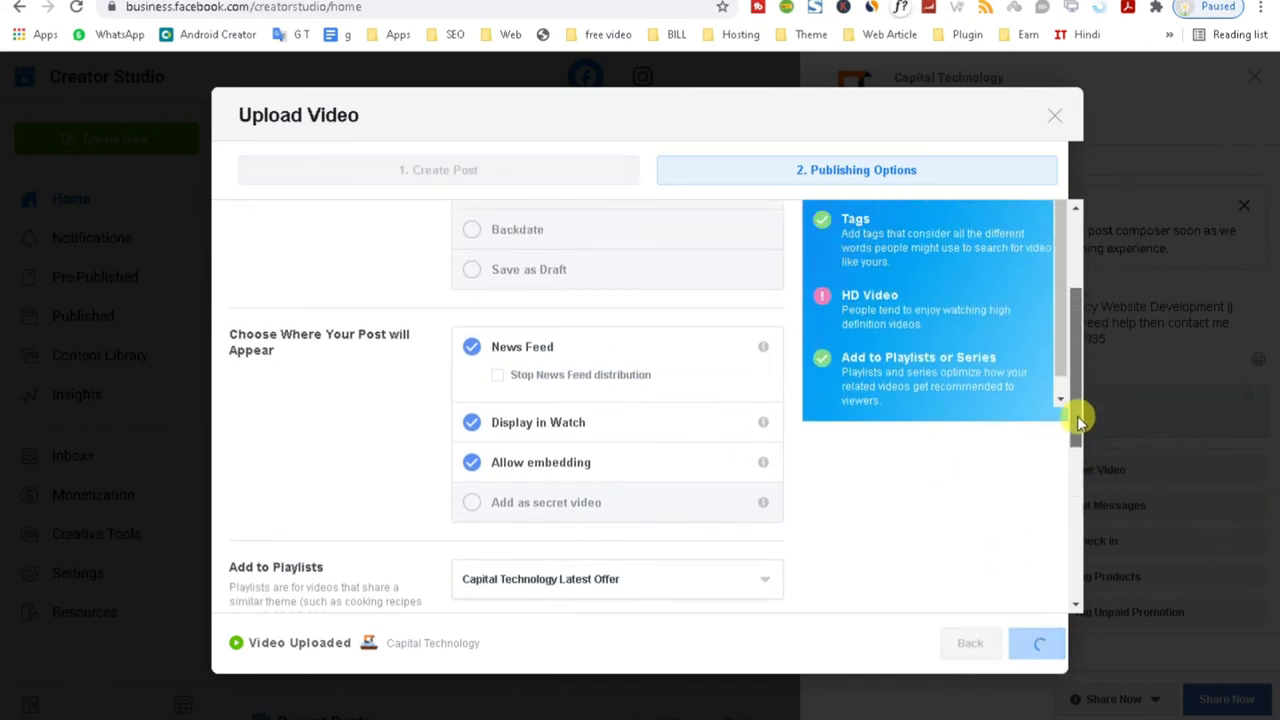
{"action": "left_click", "coordinate": [499, 380]}
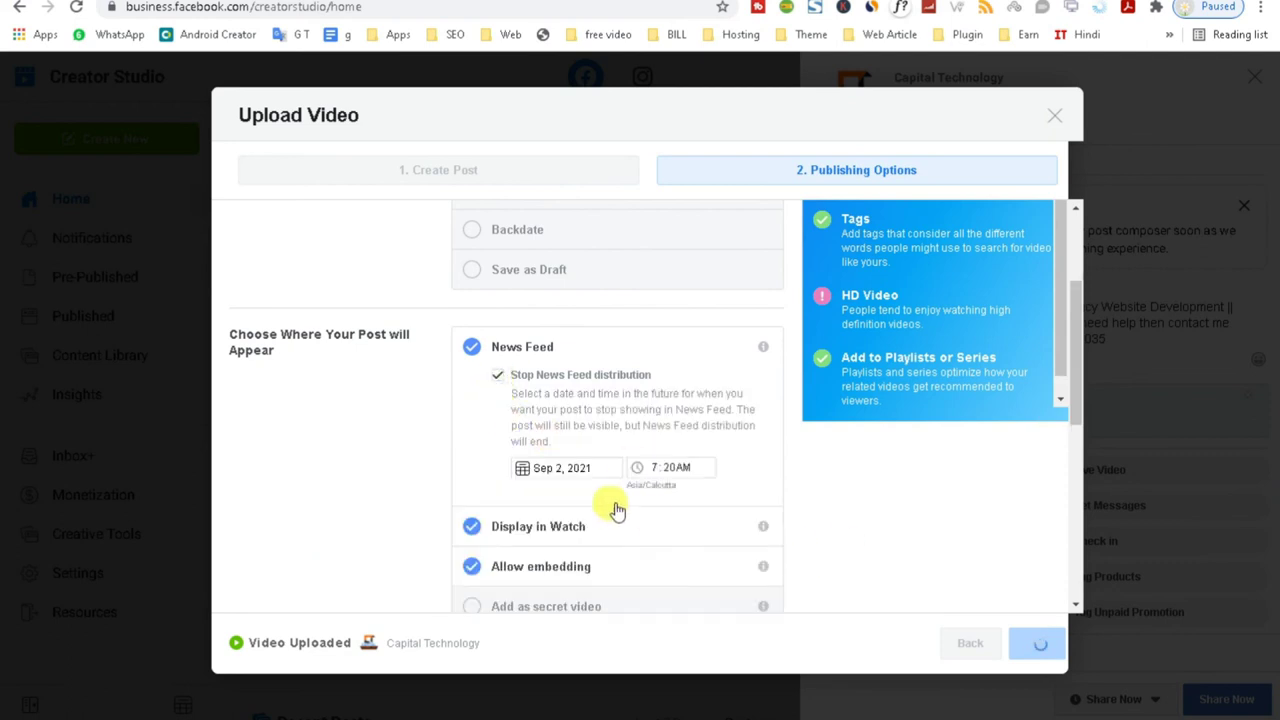
{"action": "left_click", "coordinate": [497, 380]}
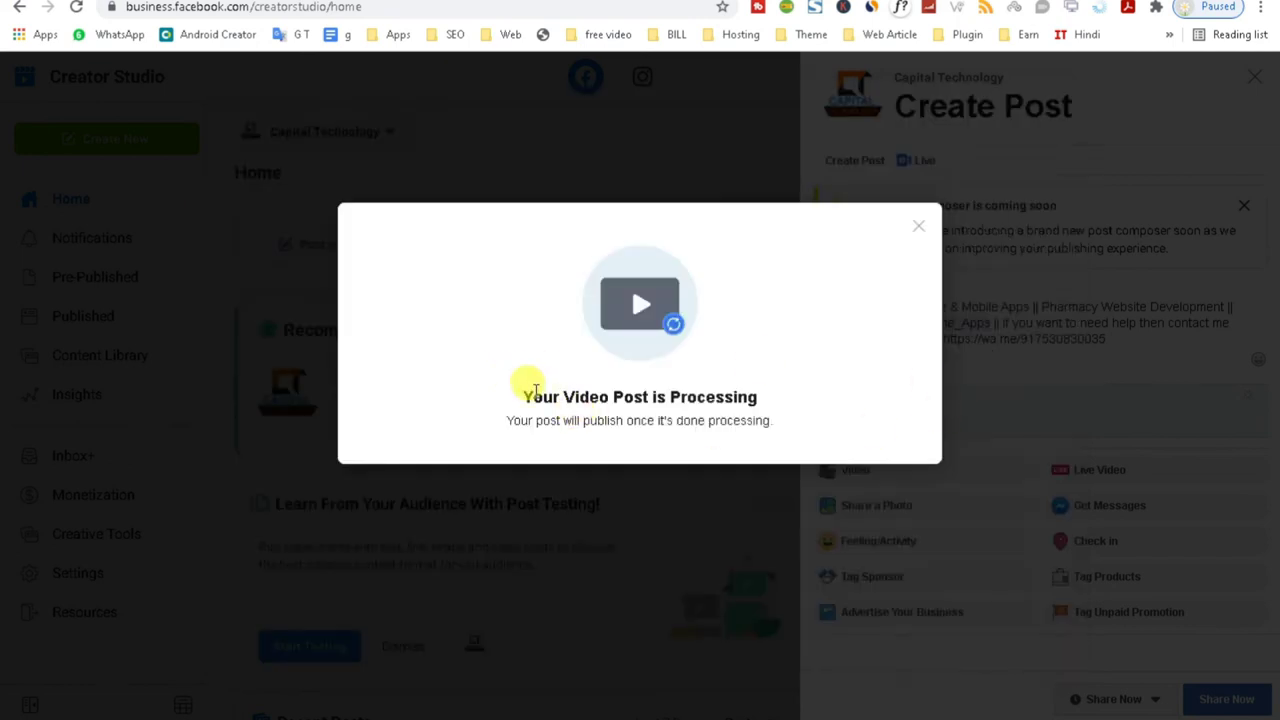
{"action": "left_click_drag", "start_coordinate": [529, 387], "coordinate": [830, 410]}
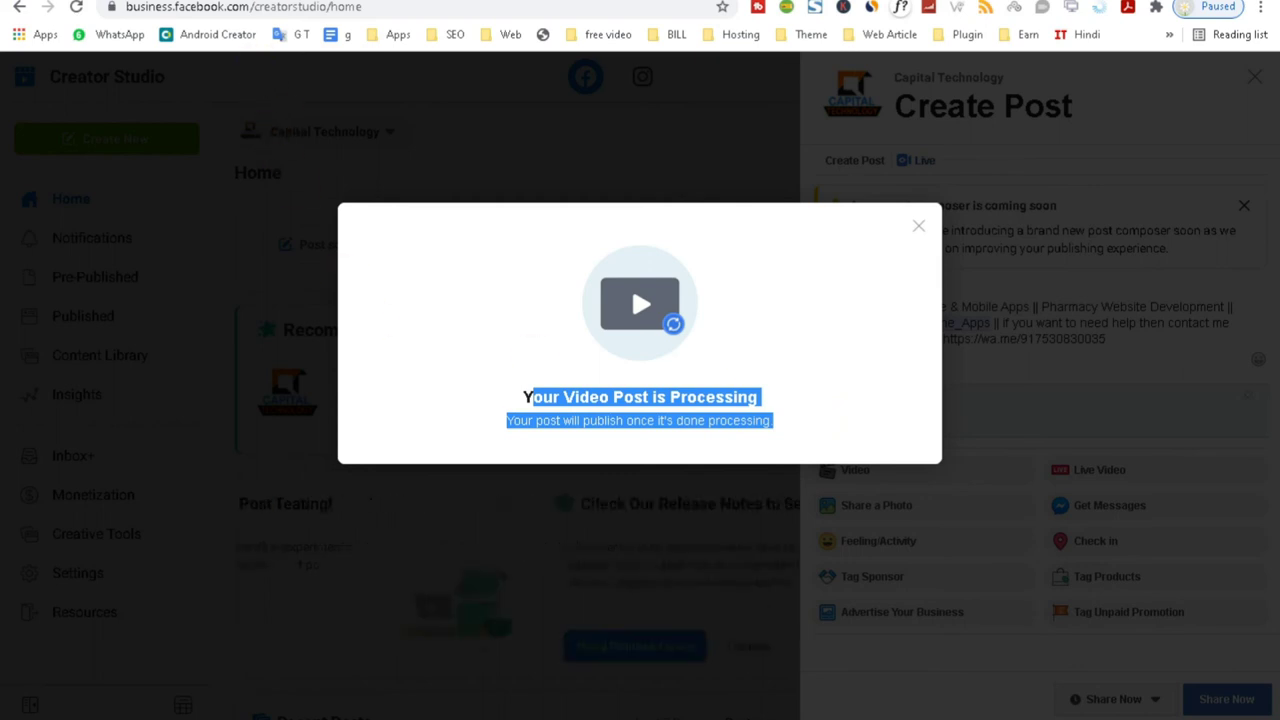
- Switch to the YouTube results page and reload the search for "Make Pharmacy website & Mobile Apps"
{"action": "left_click", "coordinate": [230, 0]}
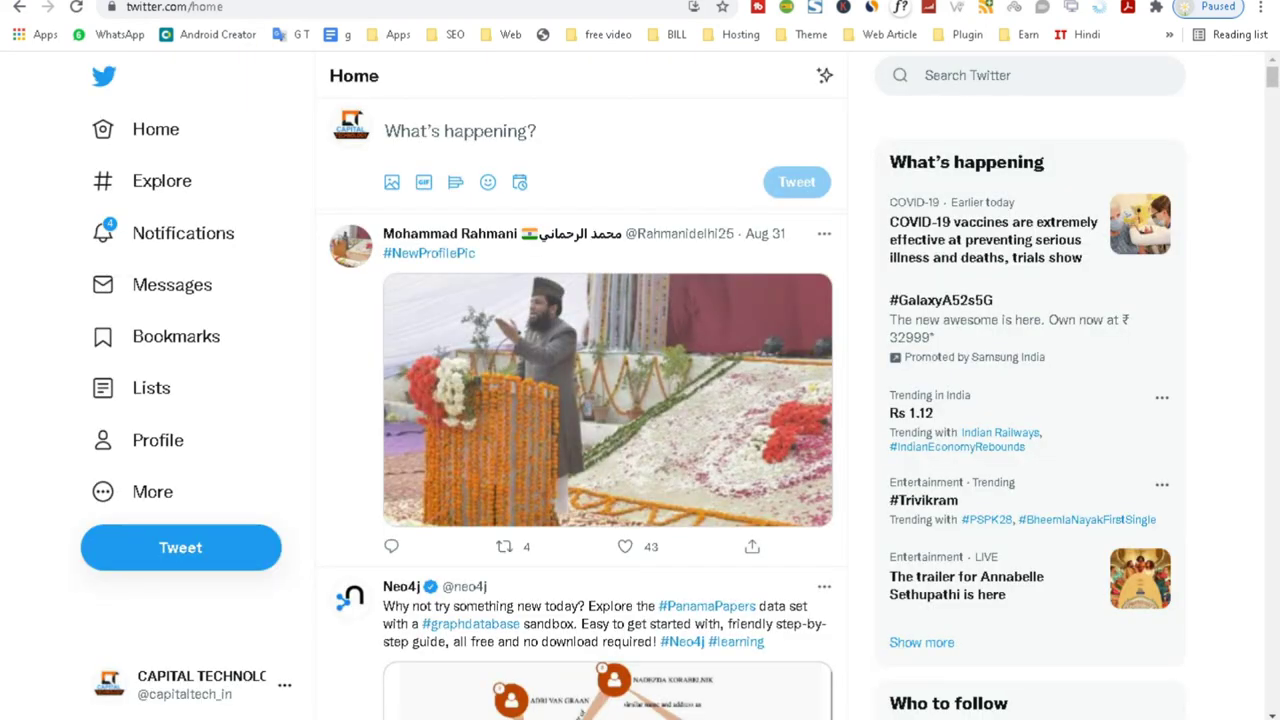
{"action": "left_click", "coordinate": [230, 0]}
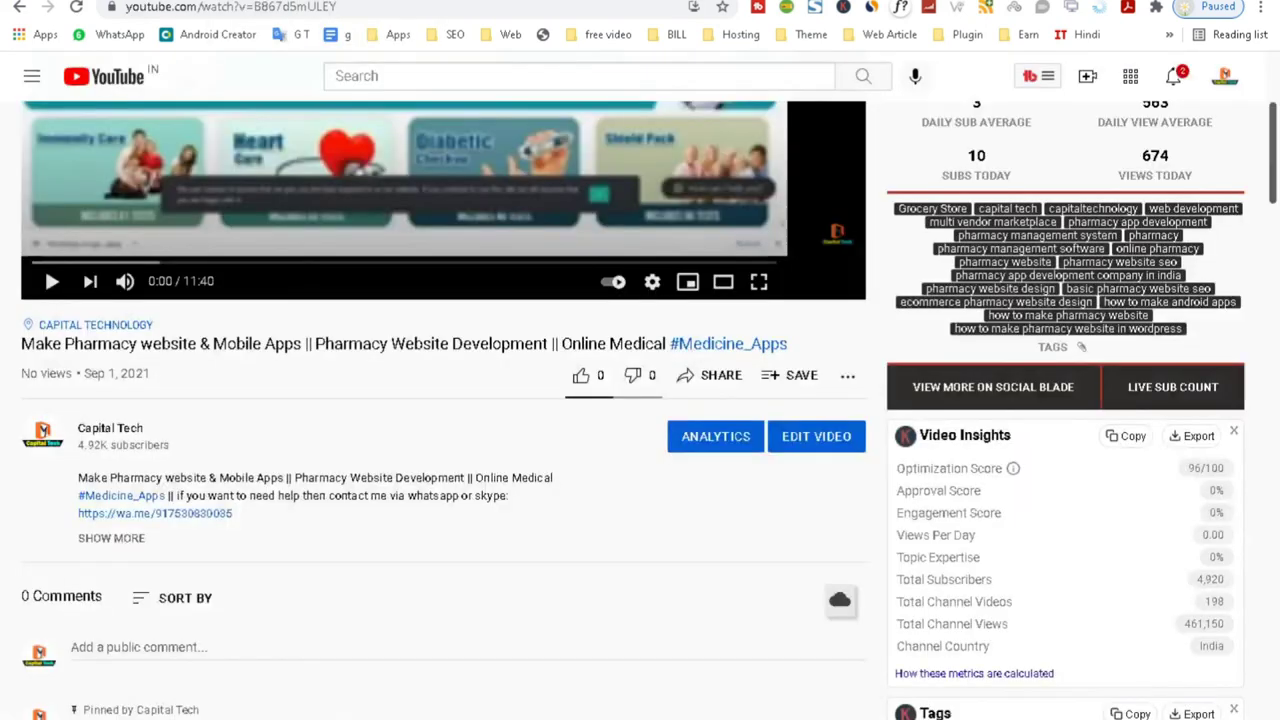
{"action": "key", "text": "ctrl+Tab"}
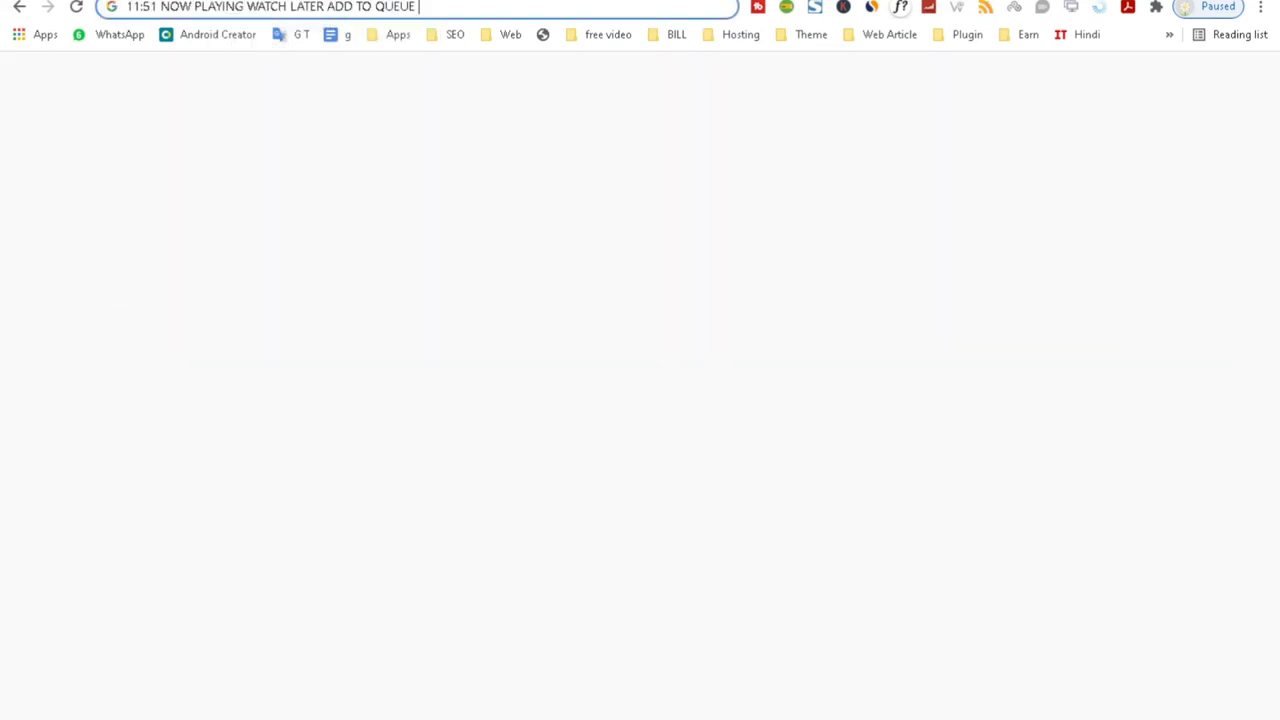
{"action": "left_click", "coordinate": [311, 3]}
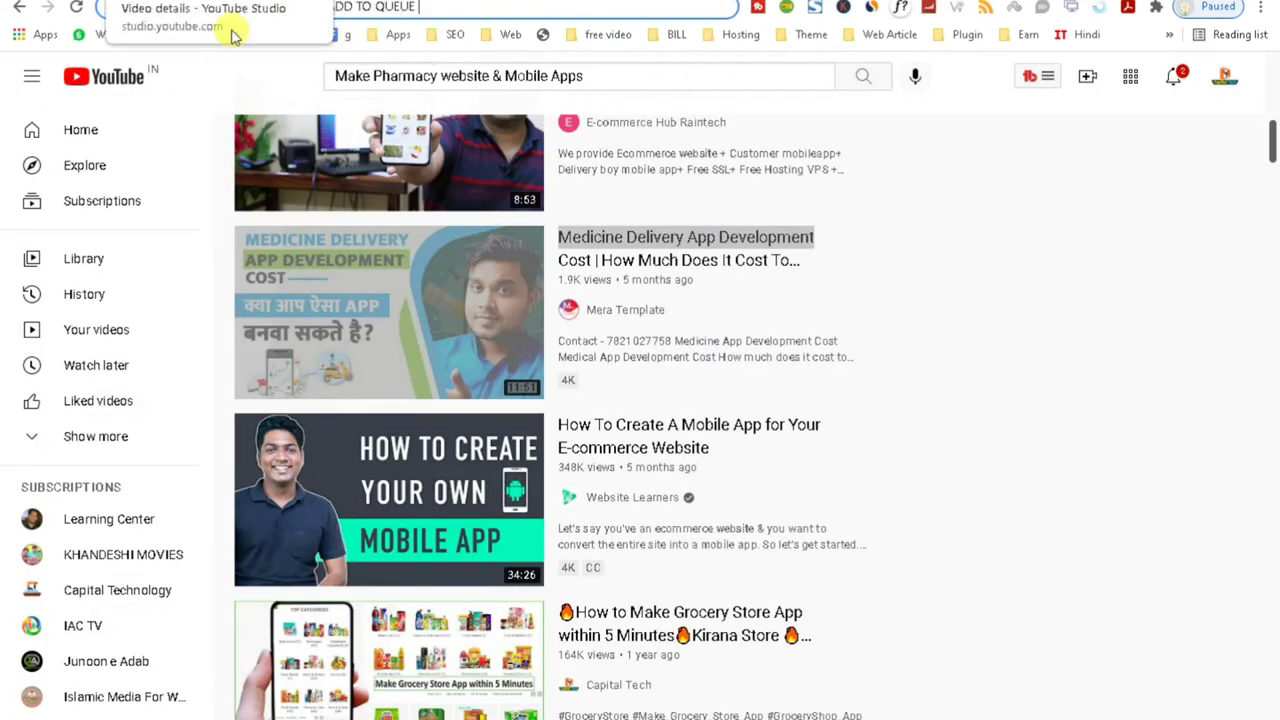
{"action": "left_click", "coordinate": [490, 76]}
{"action": "triple_click", "coordinate": [495, 76]}
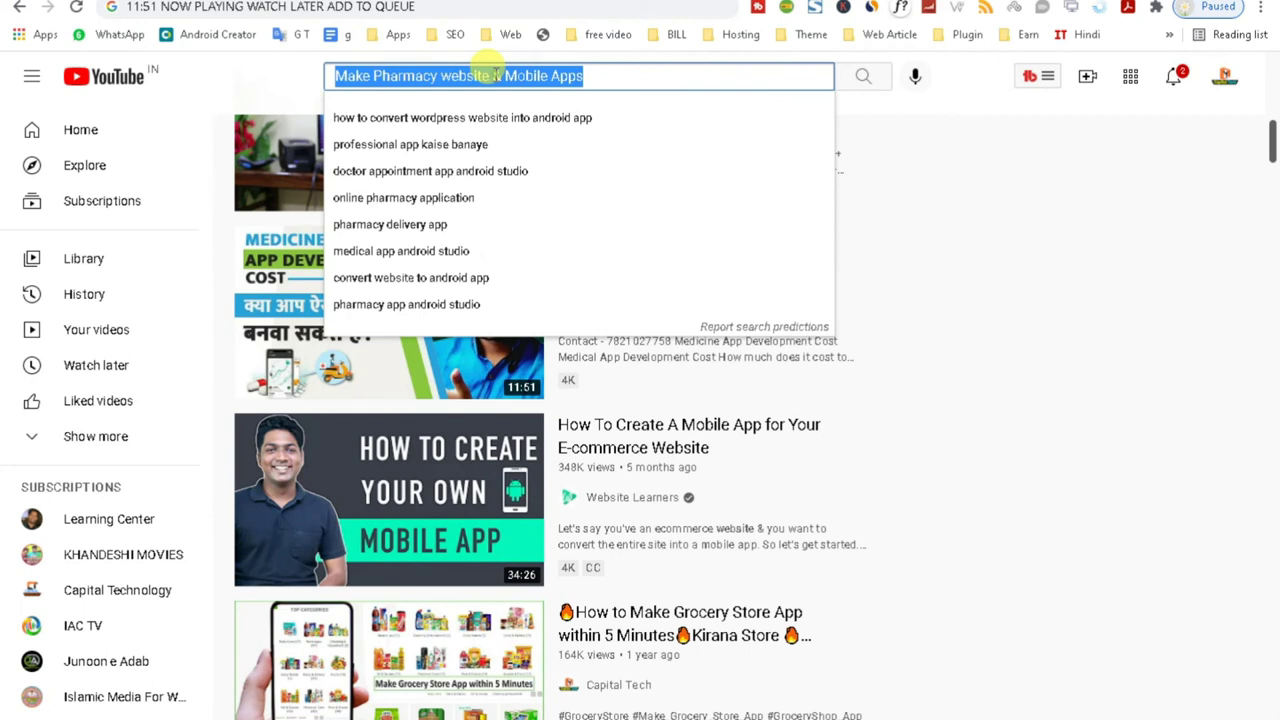
{"action": "left_click", "coordinate": [248, 66]}
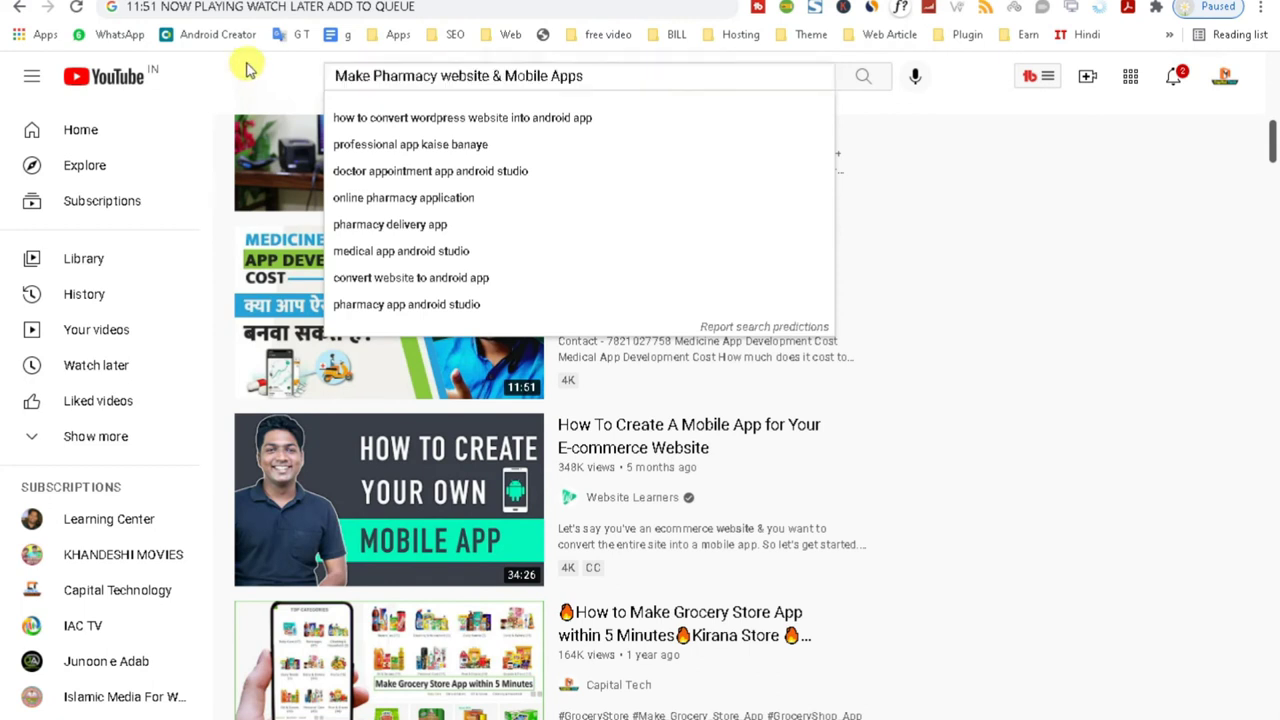
{"action": "triple_click", "coordinate": [608, 78]}
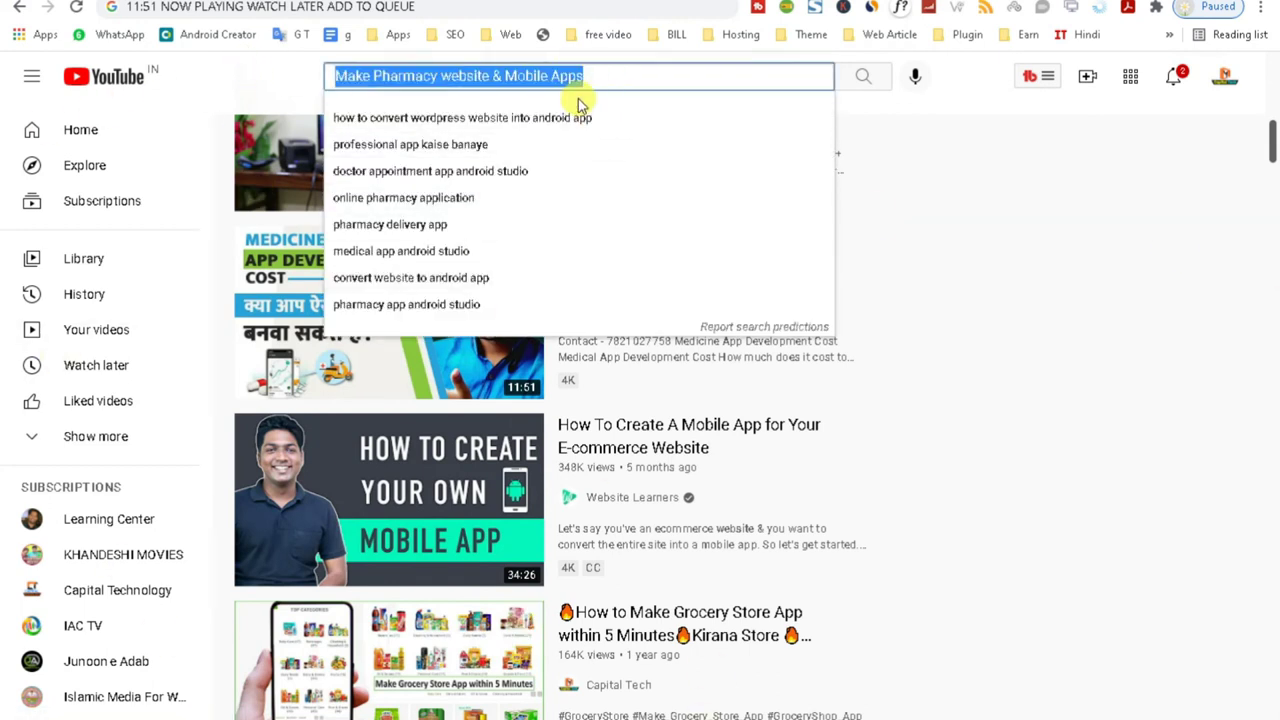
{"action": "left_click", "coordinate": [72, 8]}
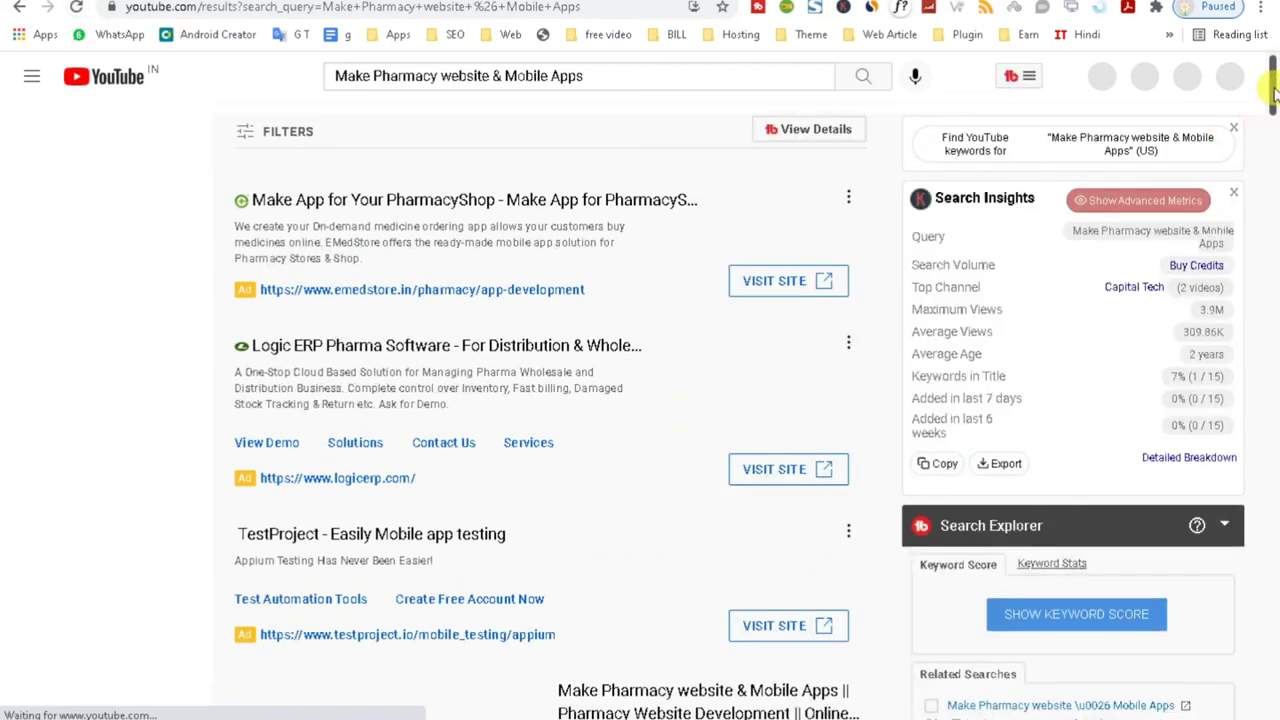
- Check where the newly published pharmacy video from Capital Tech ranks among the YouTube search results
{"action": "scroll", "coordinate": [1274, 100], "scroll_direction": "down", "scroll_amount": 1}
{"action": "scroll", "coordinate": [1274, 115], "scroll_direction": "down", "scroll_amount": 3}
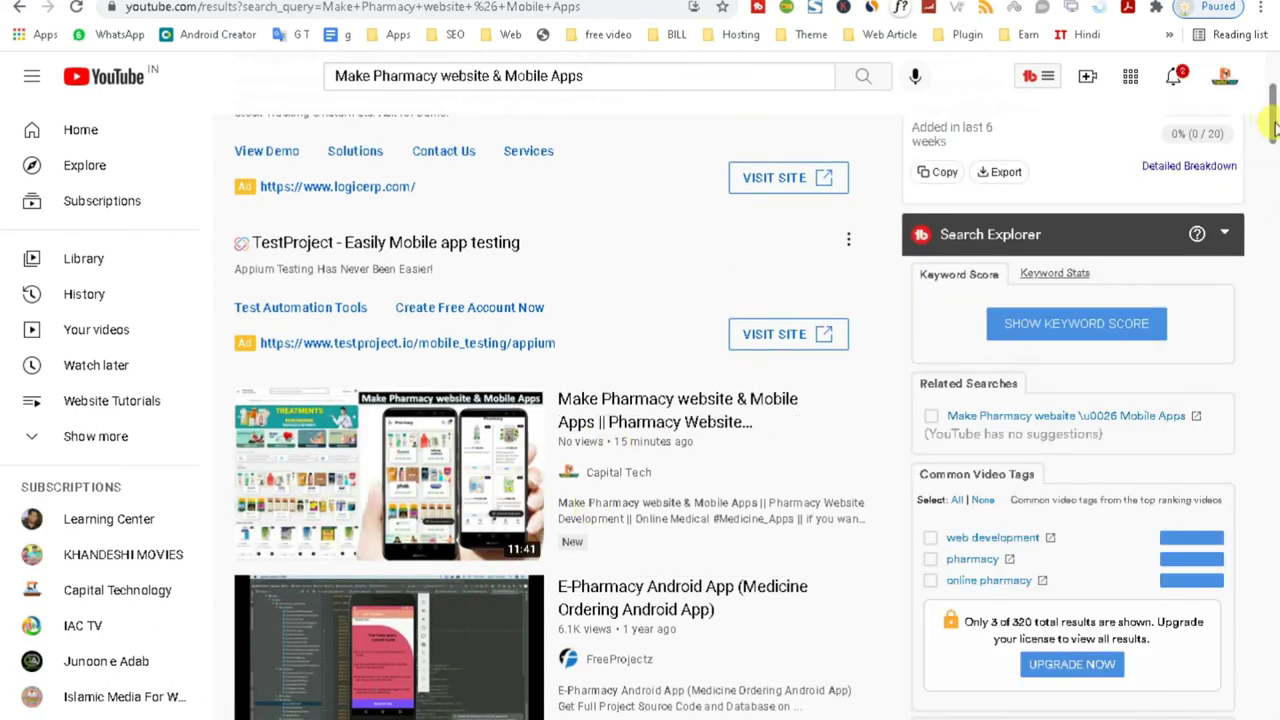
{"action": "scroll", "coordinate": [1268, 115], "scroll_direction": "up", "scroll_amount": 2}
{"action": "scroll", "coordinate": [1273, 140], "scroll_direction": "down", "scroll_amount": 3}
{"action": "scroll", "coordinate": [1273, 140], "scroll_direction": "down", "scroll_amount": 1}
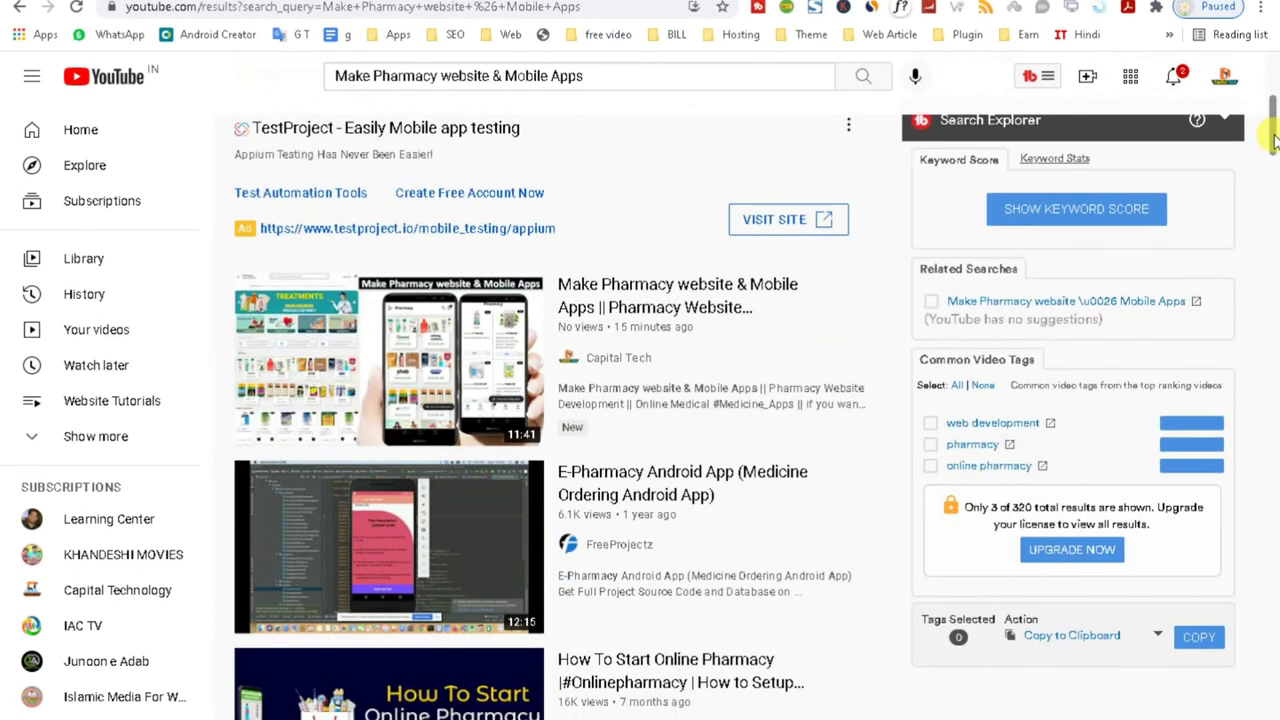
{"action": "left_click_drag", "start_coordinate": [1273, 140], "coordinate": [1273, 128]}
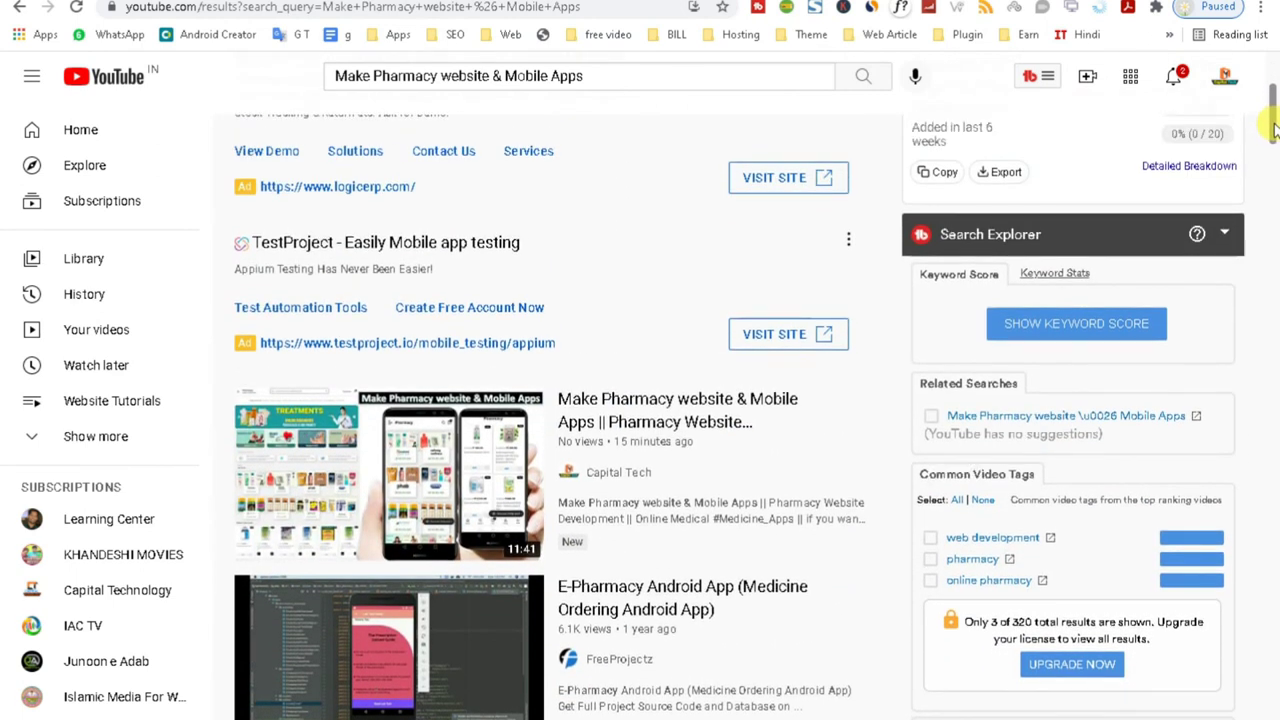
- Shorten the search query to "Make Pharmacy website", run it and check where the Capital Tech pharmacy video ranks
{"action": "mouse_move", "coordinate": [1273, 128]}
{"action": "left_mouse_down"}
{"action": "mouse_move", "coordinate": [1270, 80]}
{"action": "mouse_move", "coordinate": [1260, 354]}
{"action": "mouse_move", "coordinate": [1272, 72]}
{"action": "mouse_move", "coordinate": [1268, 140]}
{"action": "mouse_move", "coordinate": [1262, 120]}
{"action": "left_mouse_up"}
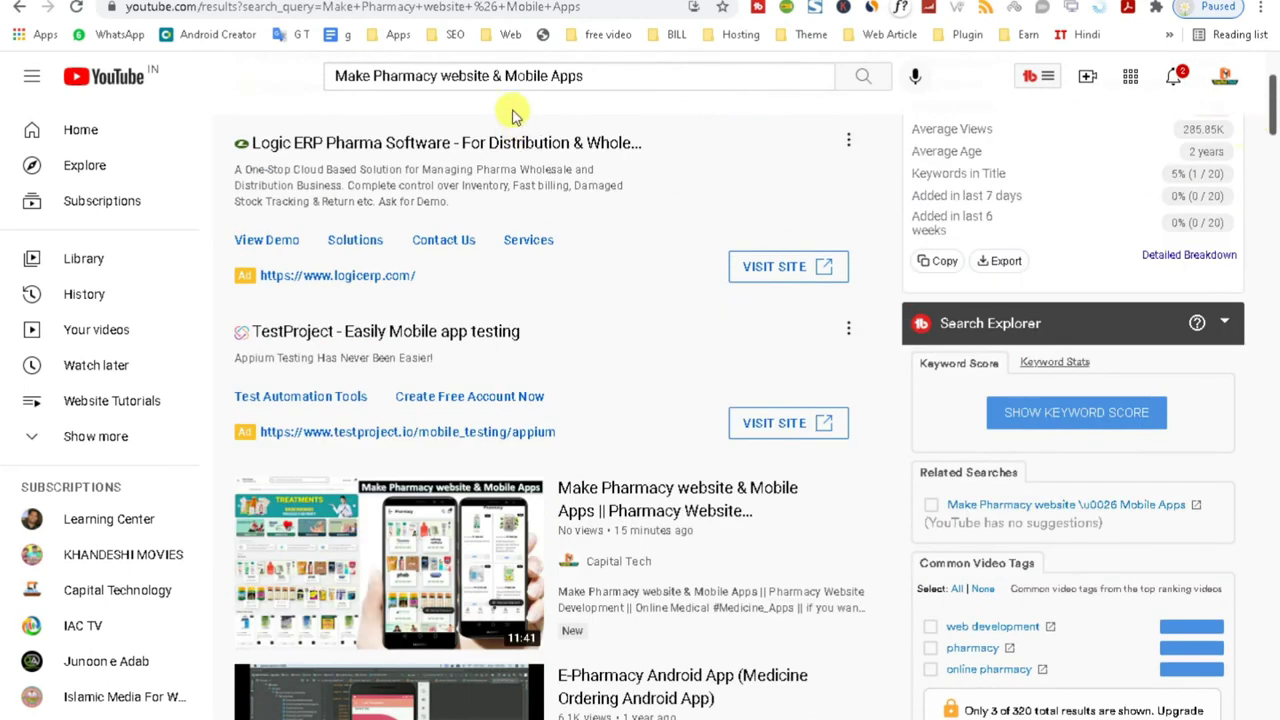
{"action": "left_click_drag", "start_coordinate": [492, 76], "coordinate": [629, 69]}
{"action": "key", "text": "BackSpace"}
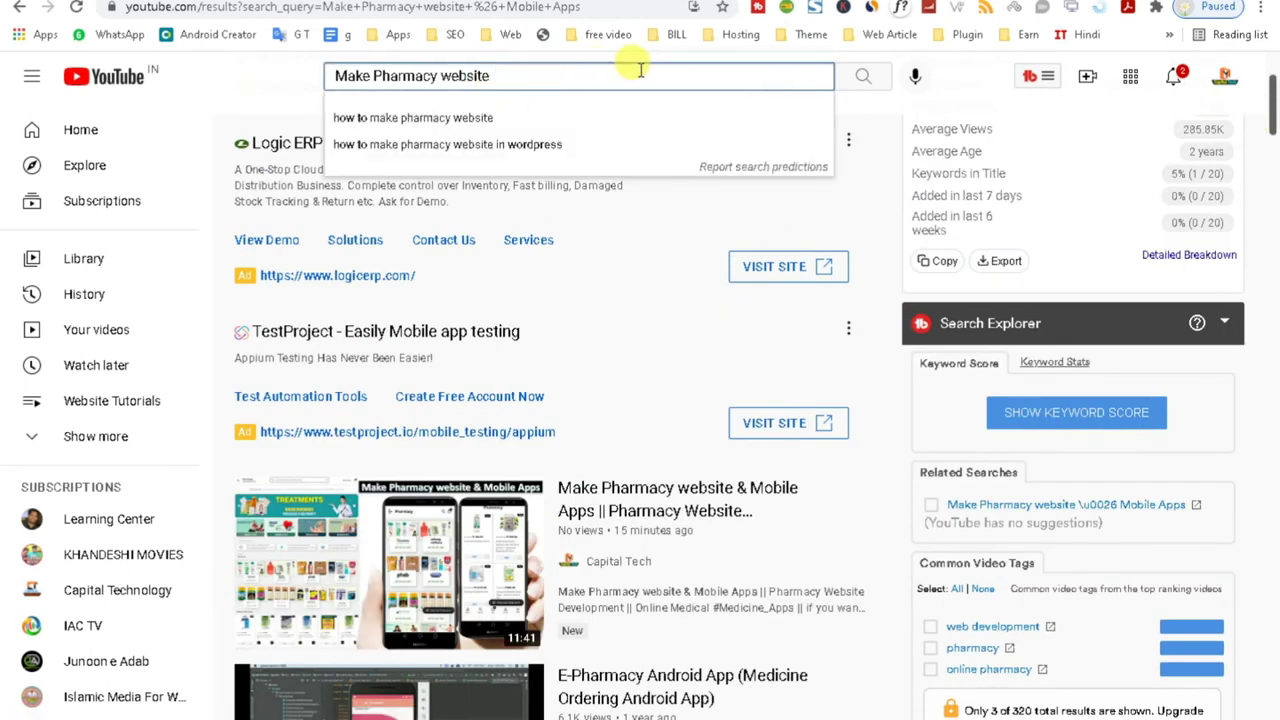
{"action": "key", "text": "Return"}
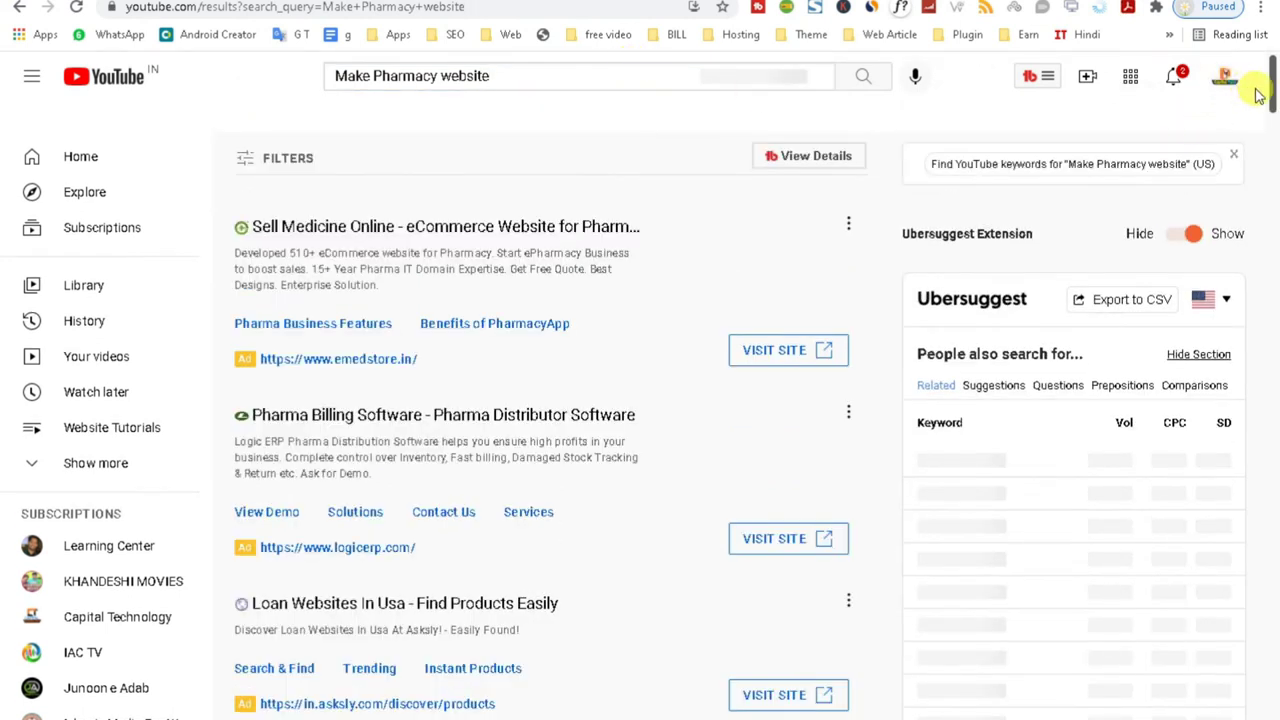
{"action": "scroll", "coordinate": [1273, 150], "scroll_direction": "down", "scroll_amount": 4}
{"action": "left_click_drag", "start_coordinate": [1273, 150], "coordinate": [1271, 122]}
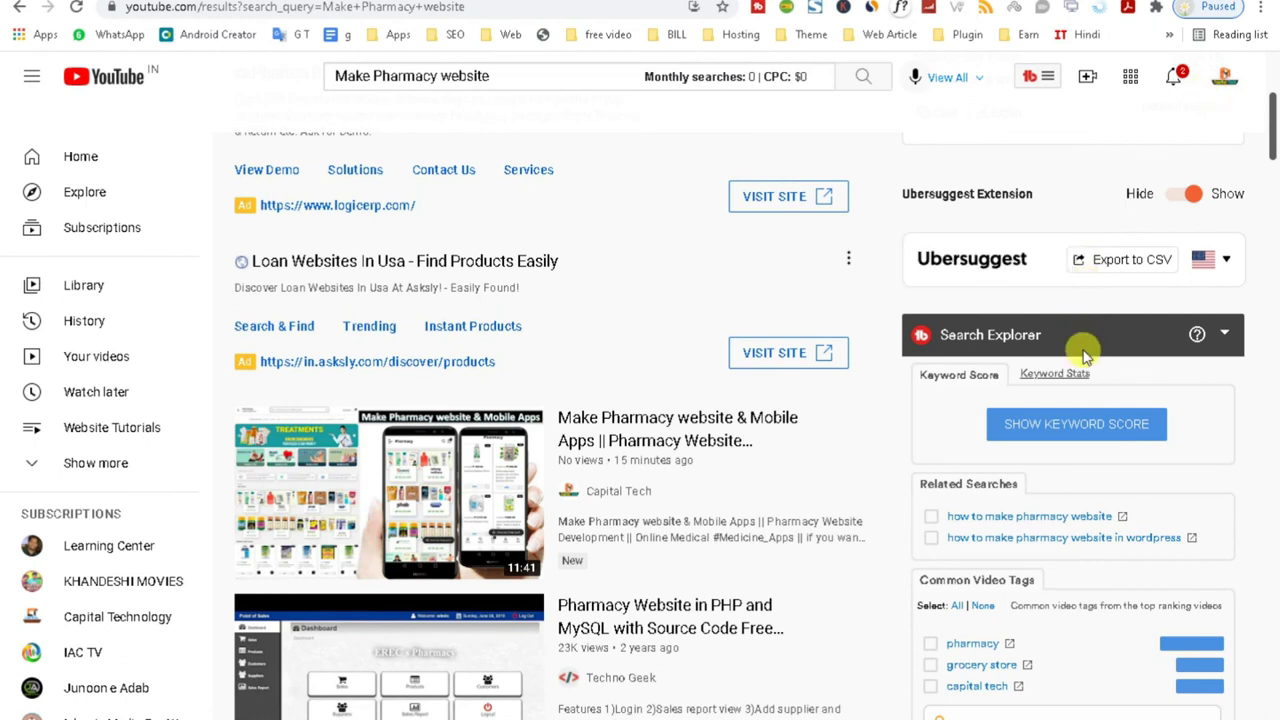
- Open a new incognito window and load youtube.com in it
{"action": "key", "text": "ctrl+shift+n"}
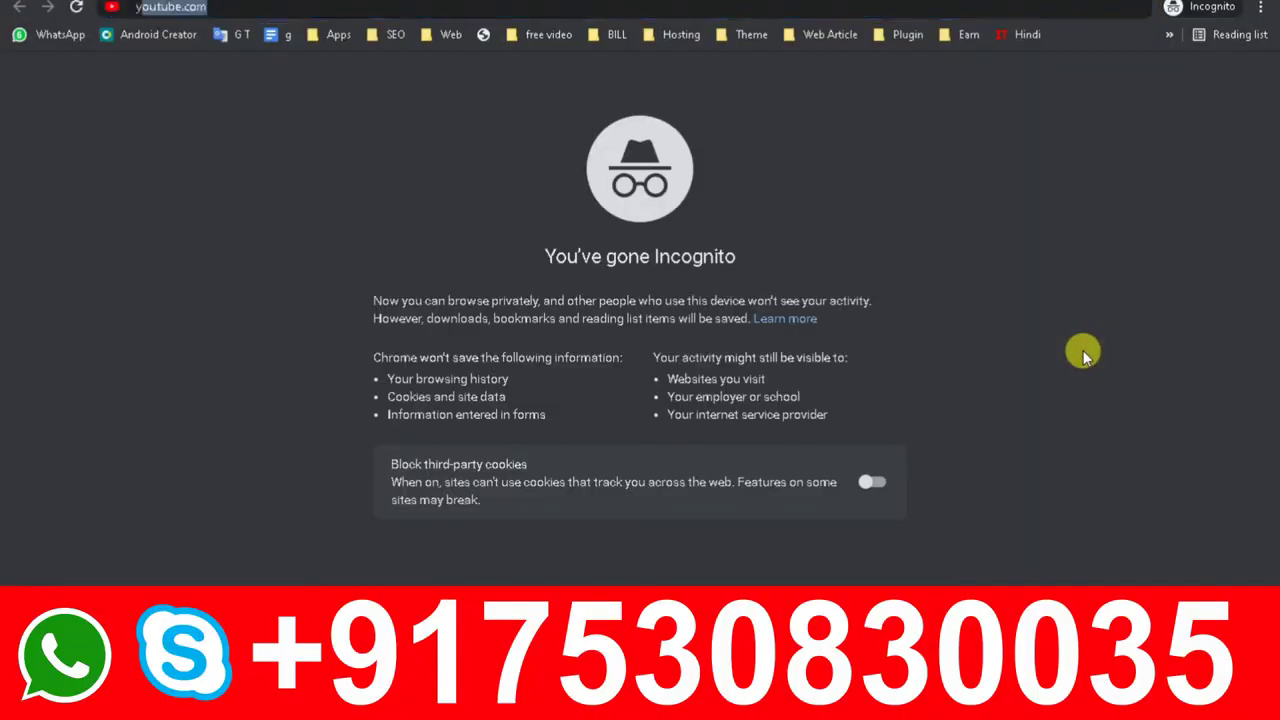
{"action": "type", "text": "y"}
{"action": "key", "text": "Return"}
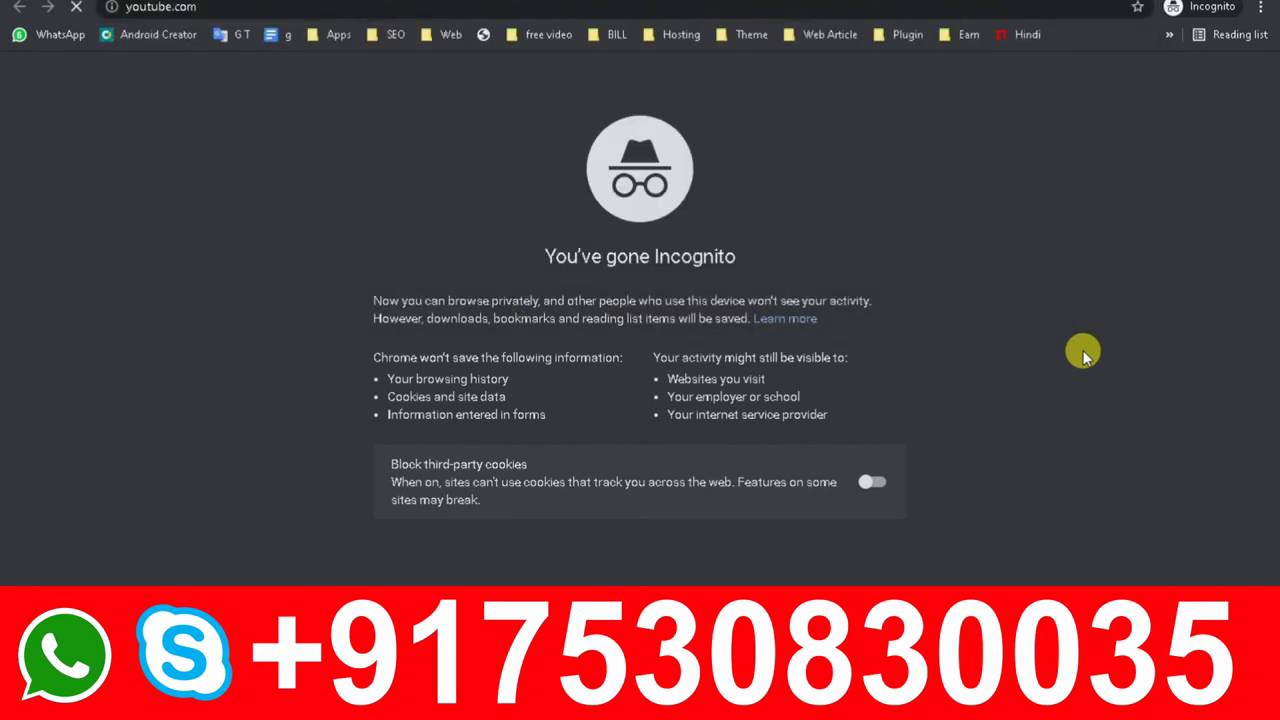